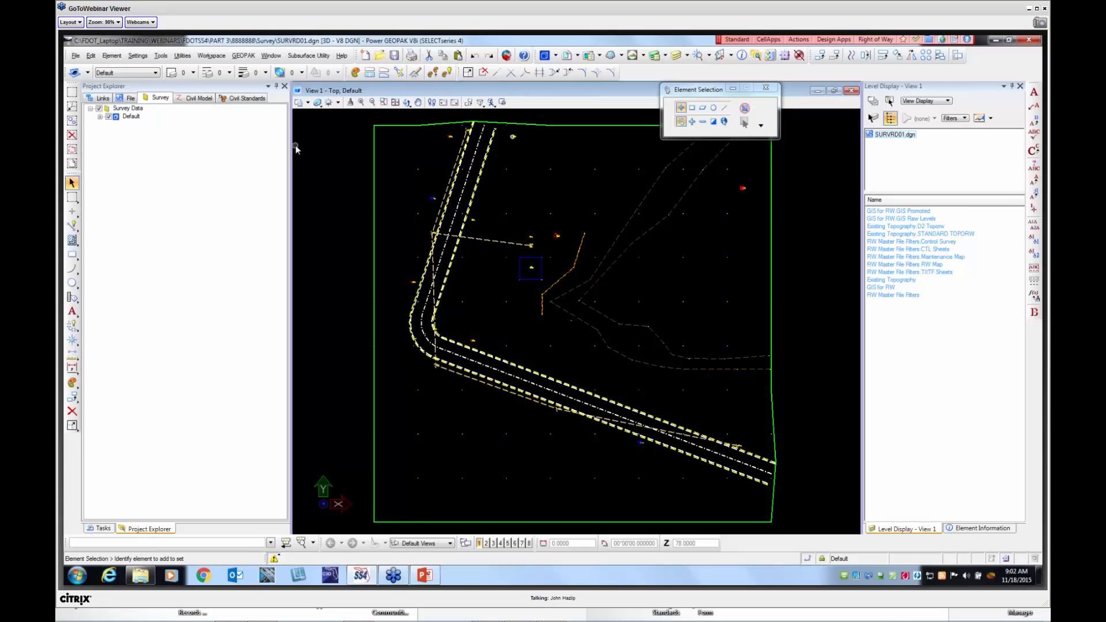
Open the element templates and display the properties of the Existing terrain model template in SURVRD01.dgn
{"action": "left_click", "coordinate": [114, 57]}
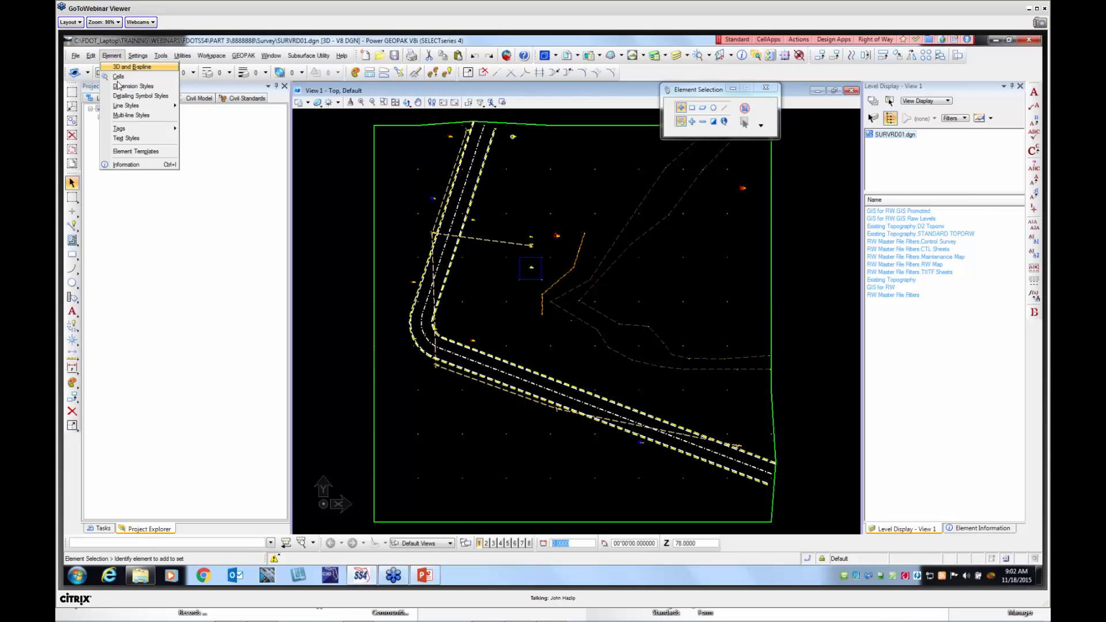
{"action": "left_click", "coordinate": [132, 152]}
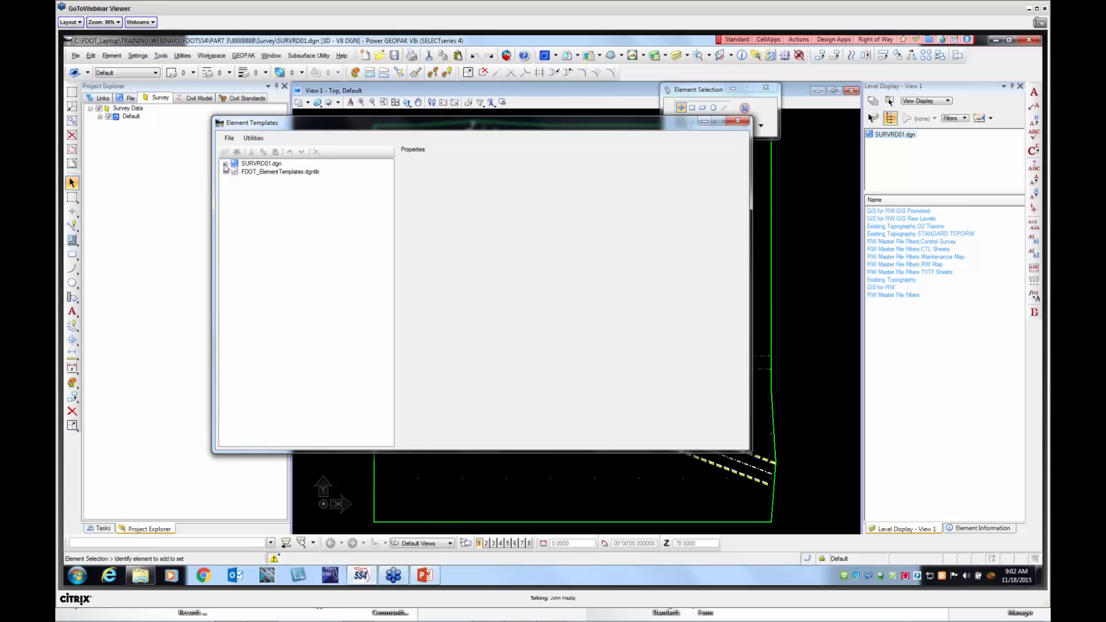
{"action": "left_click", "coordinate": [225, 164]}
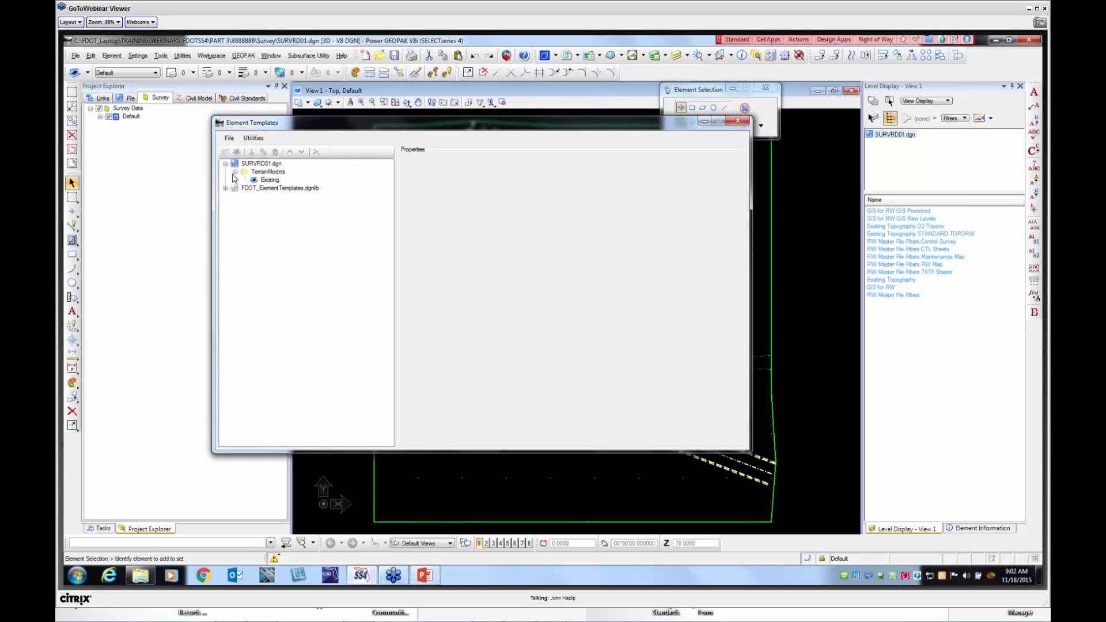
{"action": "left_click", "coordinate": [270, 180]}
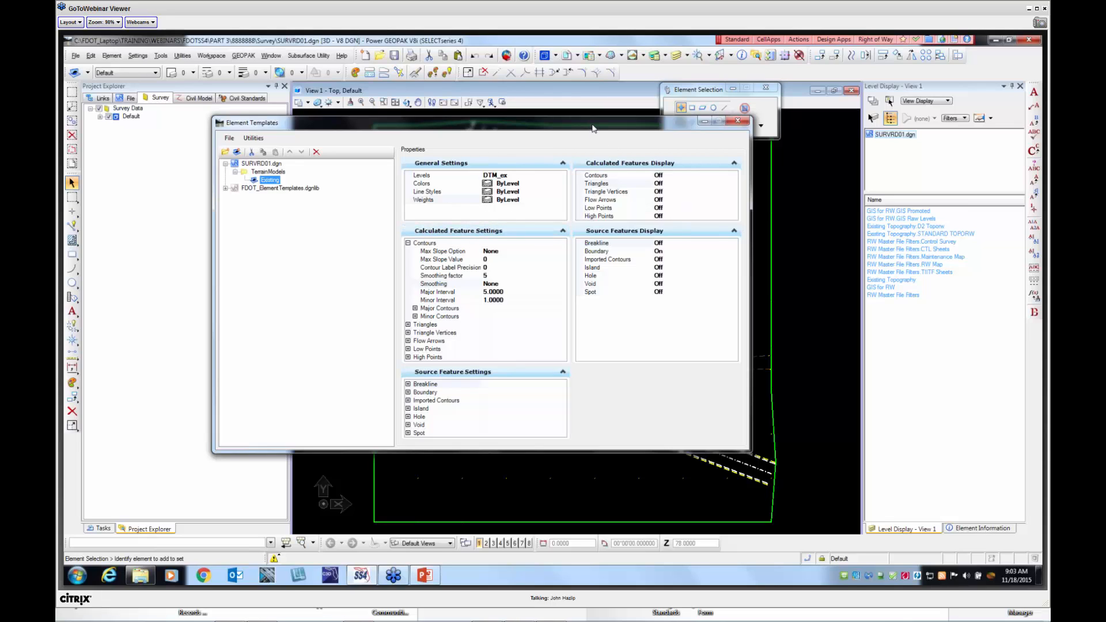
{"action": "left_click_drag", "start_coordinate": [594, 127], "coordinate": [641, 160]}
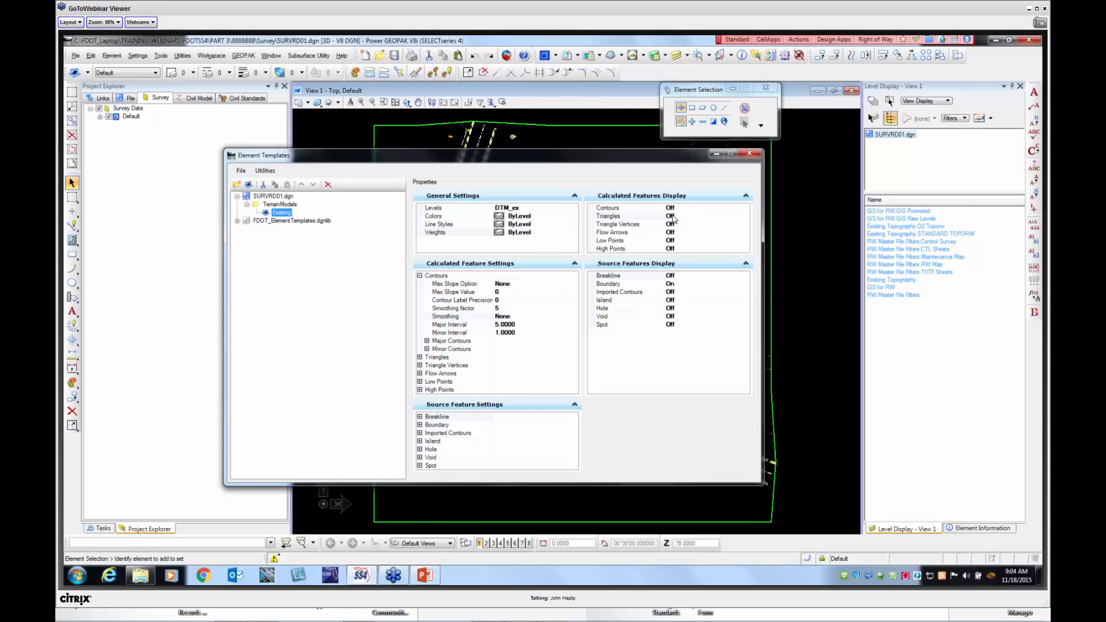
Turn on the Triangles display in the Existing terrain template and close the element templates
{"action": "left_click", "coordinate": [672, 216]}
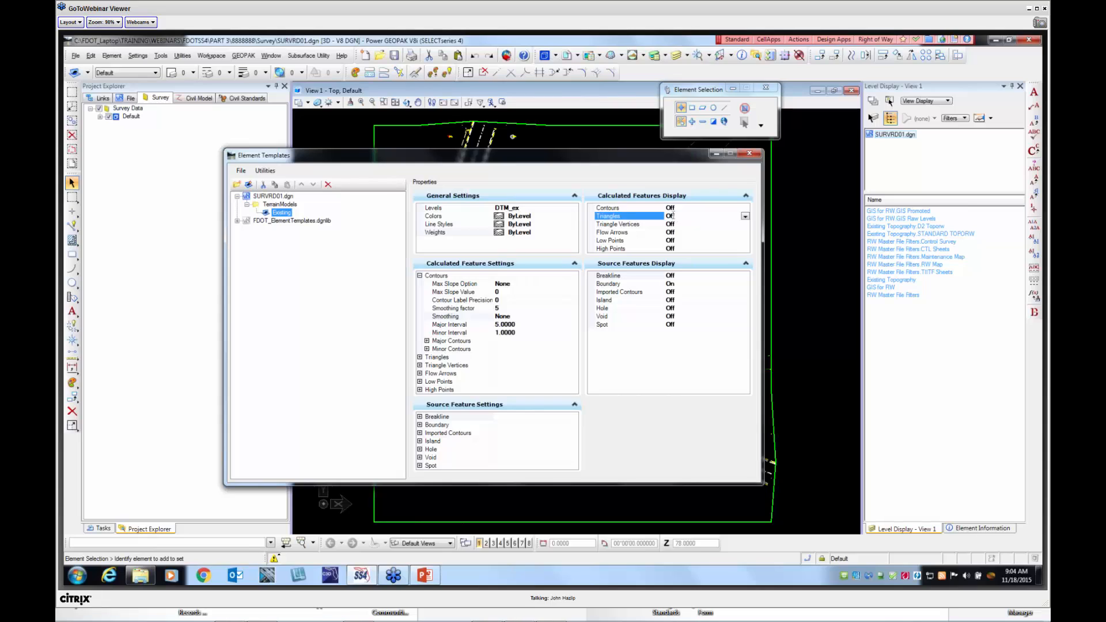
{"action": "left_click", "coordinate": [745, 216]}
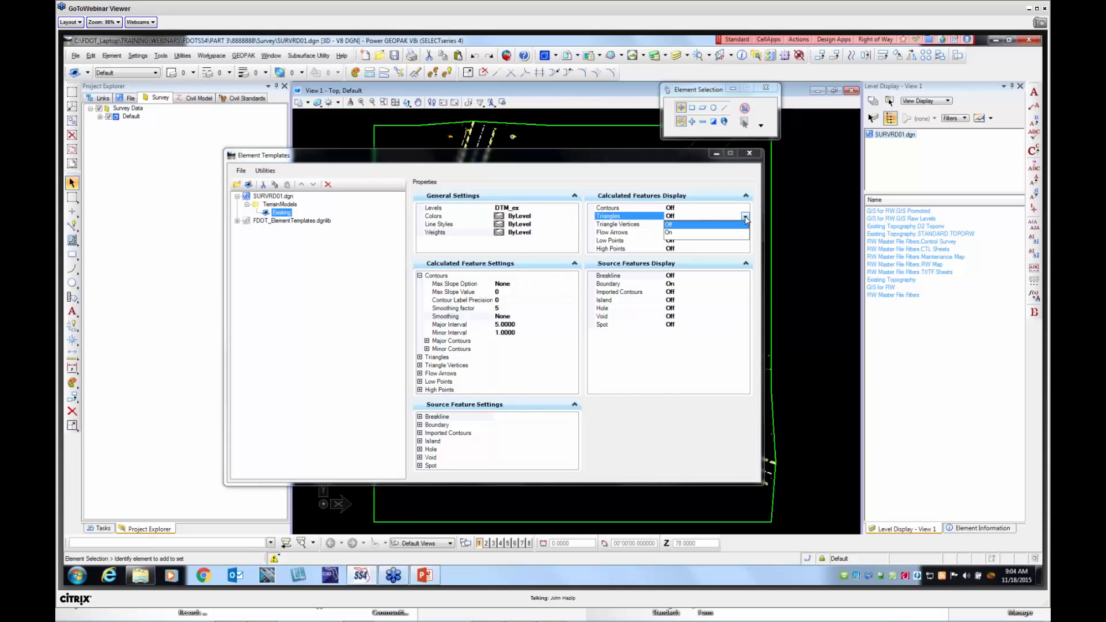
{"action": "left_click", "coordinate": [677, 224]}
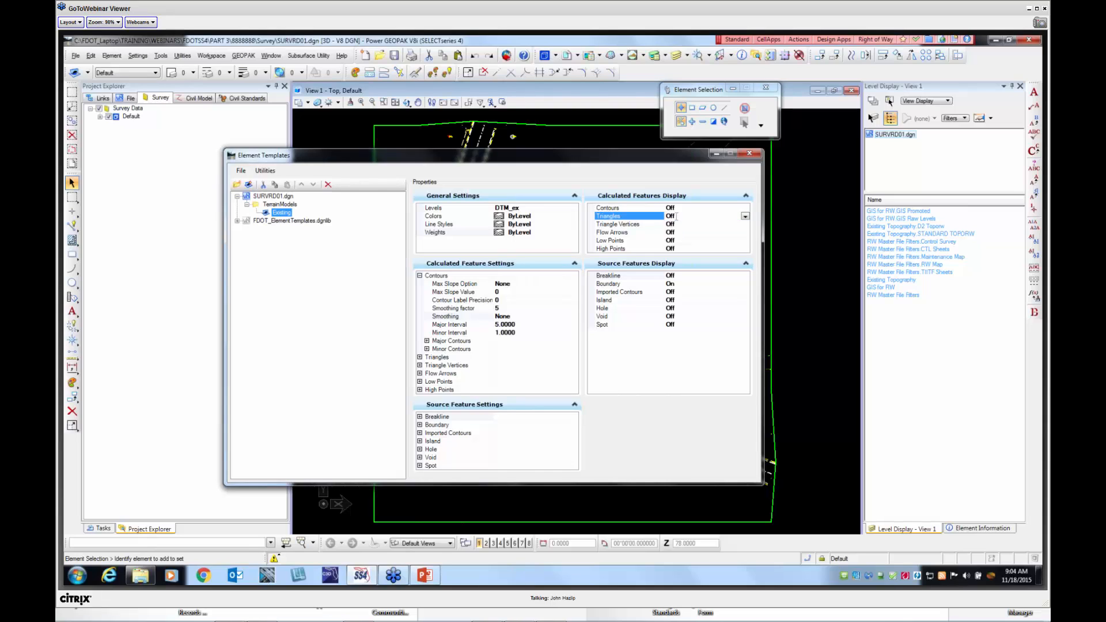
{"action": "double_click", "coordinate": [675, 215]}
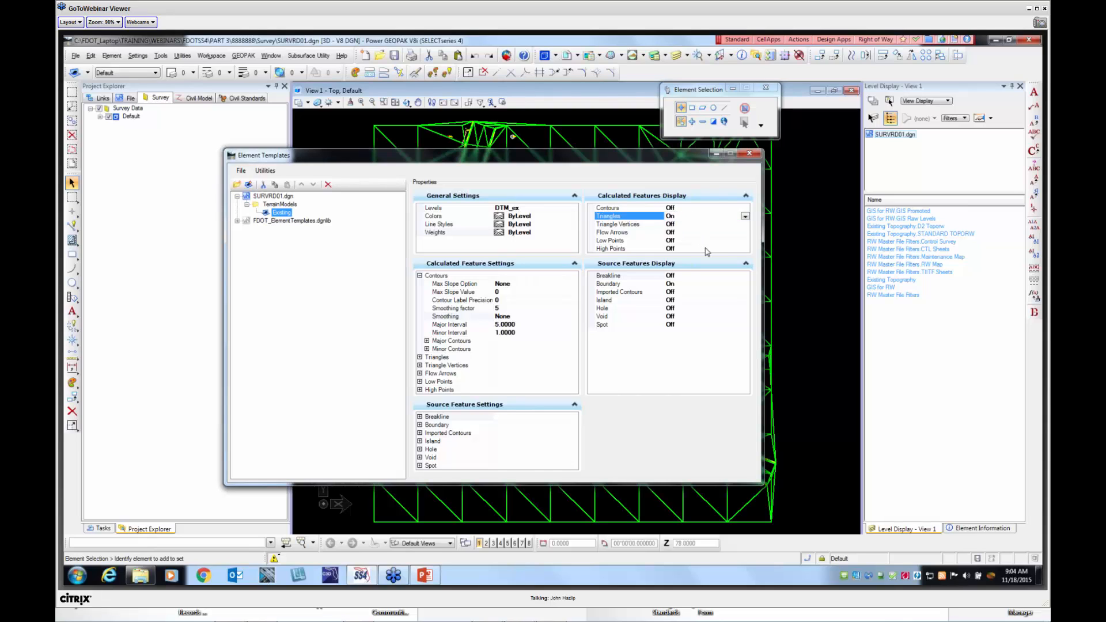
{"action": "left_click_drag", "start_coordinate": [649, 159], "coordinate": [669, 159]}
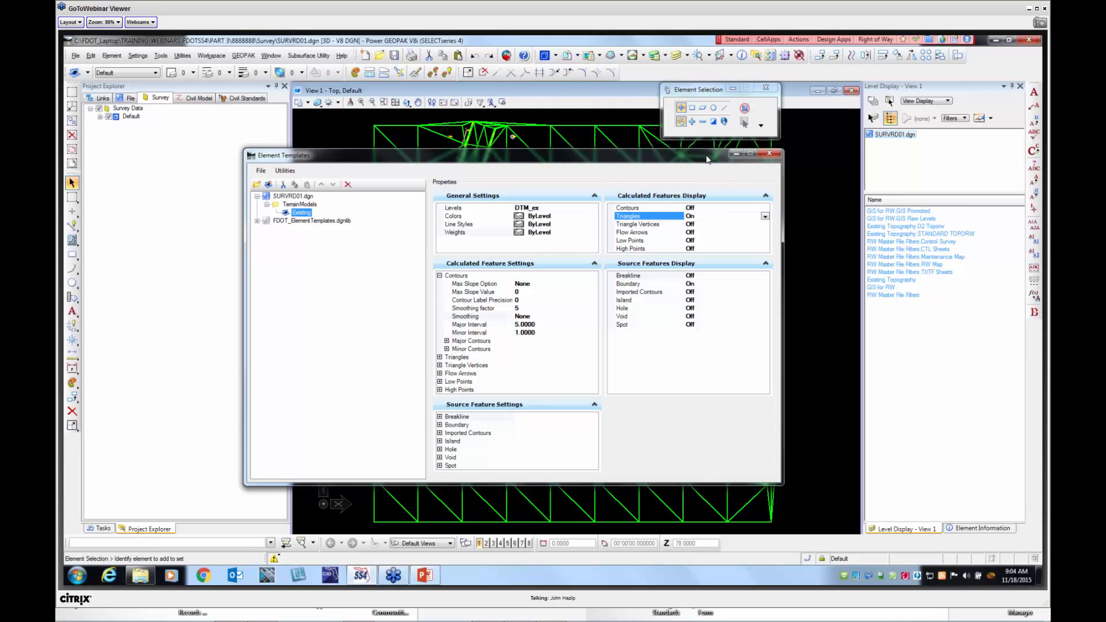
{"action": "left_click", "coordinate": [770, 154]}
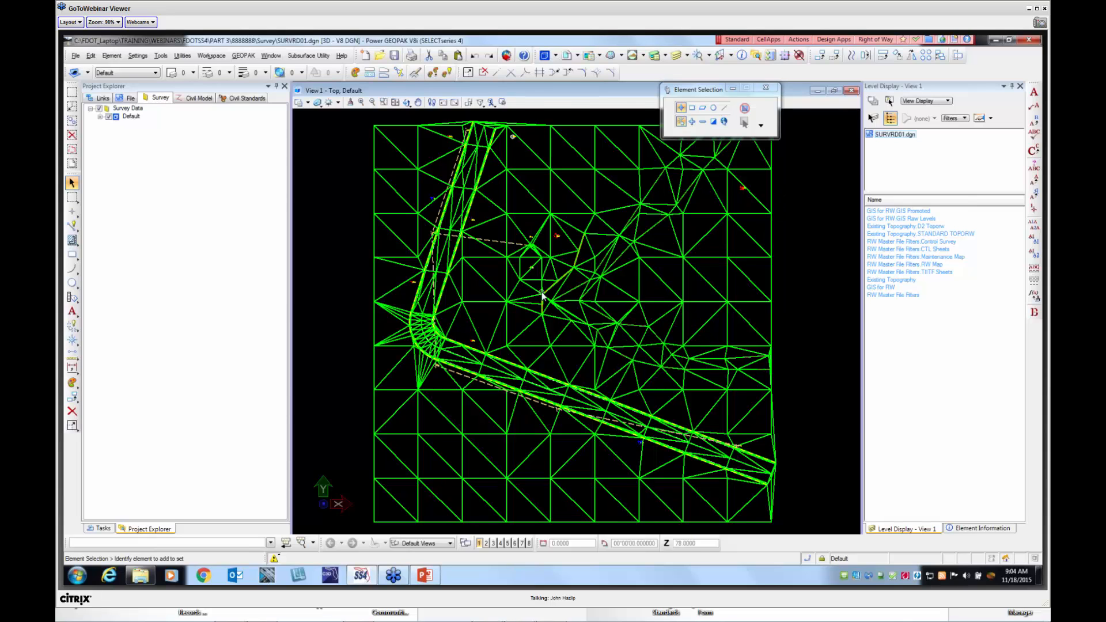
Select the triangulated terrain model in the top view
{"action": "scroll", "coordinate": [541, 296], "scroll_direction": "up", "scroll_amount": 3}
{"action": "scroll", "coordinate": [570, 302], "scroll_direction": "down", "scroll_amount": 3}
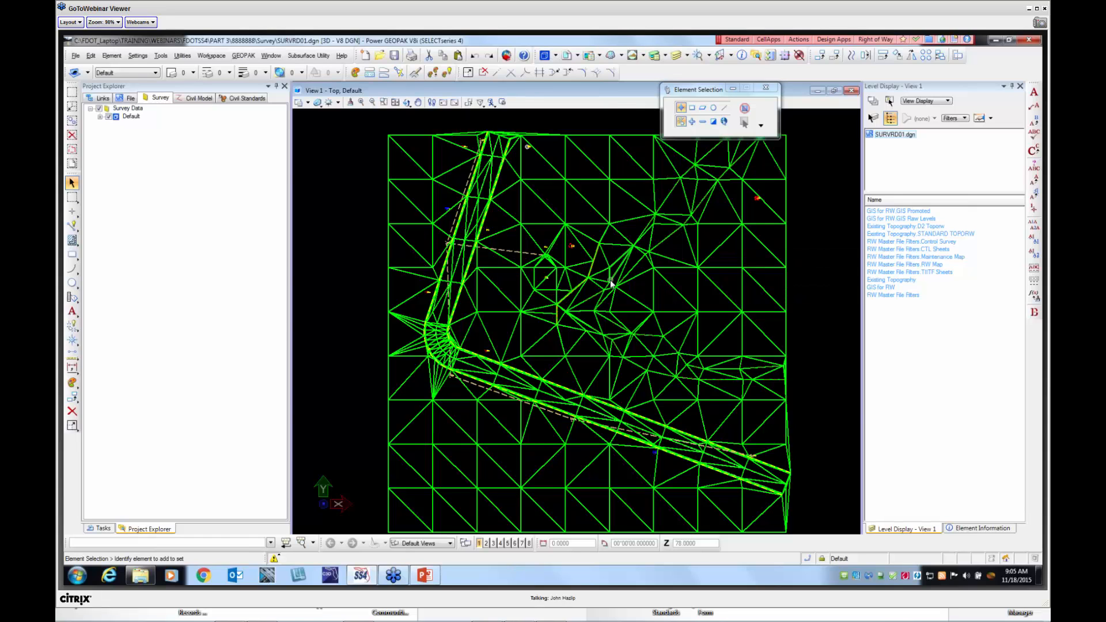
{"action": "scroll", "coordinate": [608, 276], "scroll_direction": "up", "scroll_amount": 2}
{"action": "scroll", "coordinate": [718, 239], "scroll_direction": "down", "scroll_amount": 2}
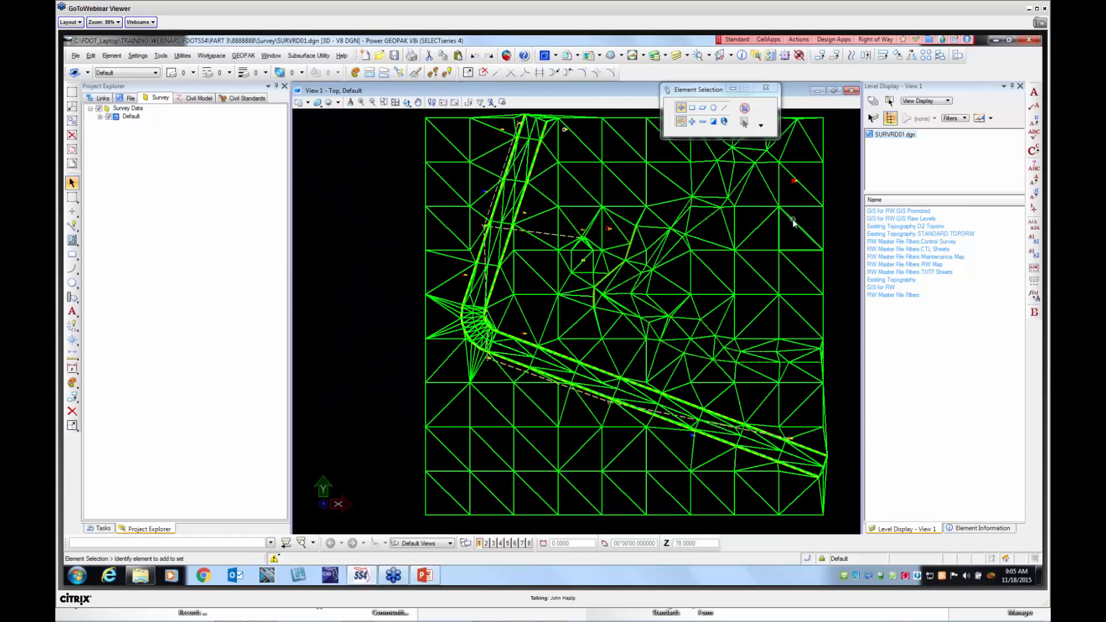
{"action": "left_click", "coordinate": [793, 224]}
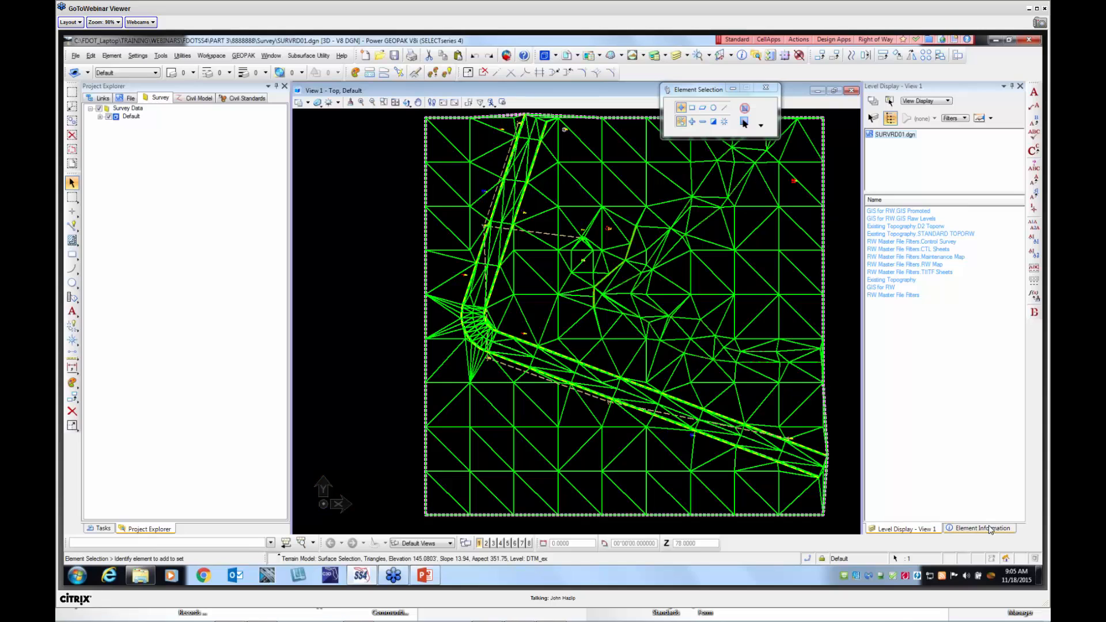
Configure the FDOT menu as Standard Menu with Roadway and Include Survey Features, and reopen SURVRD01.dgn from the Survey folder
{"action": "left_click", "coordinate": [736, 39]}
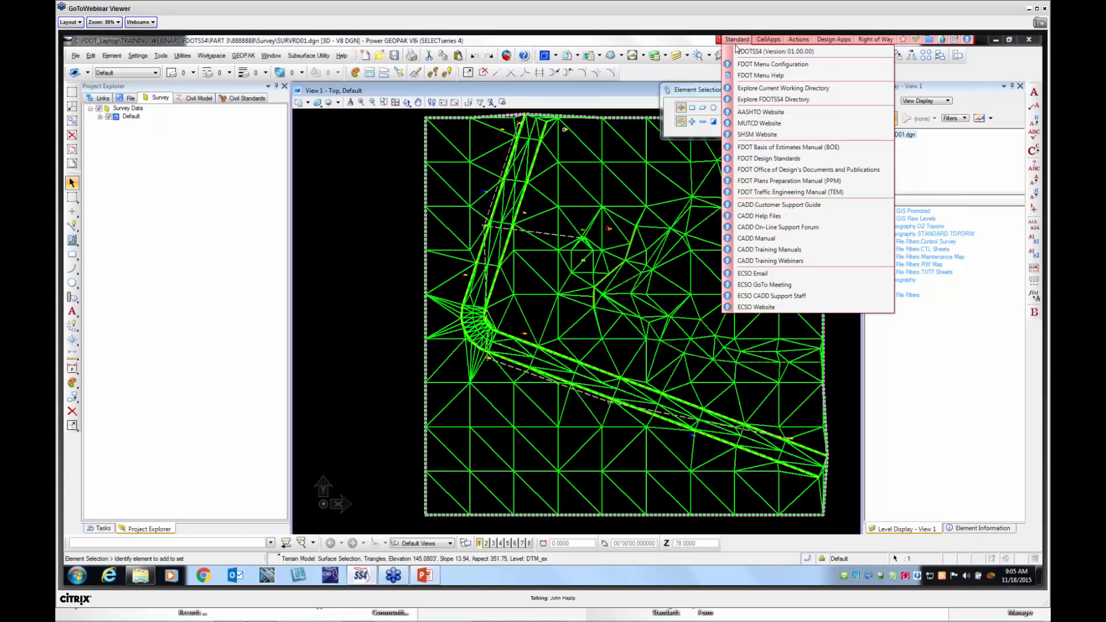
{"action": "left_click", "coordinate": [757, 64]}
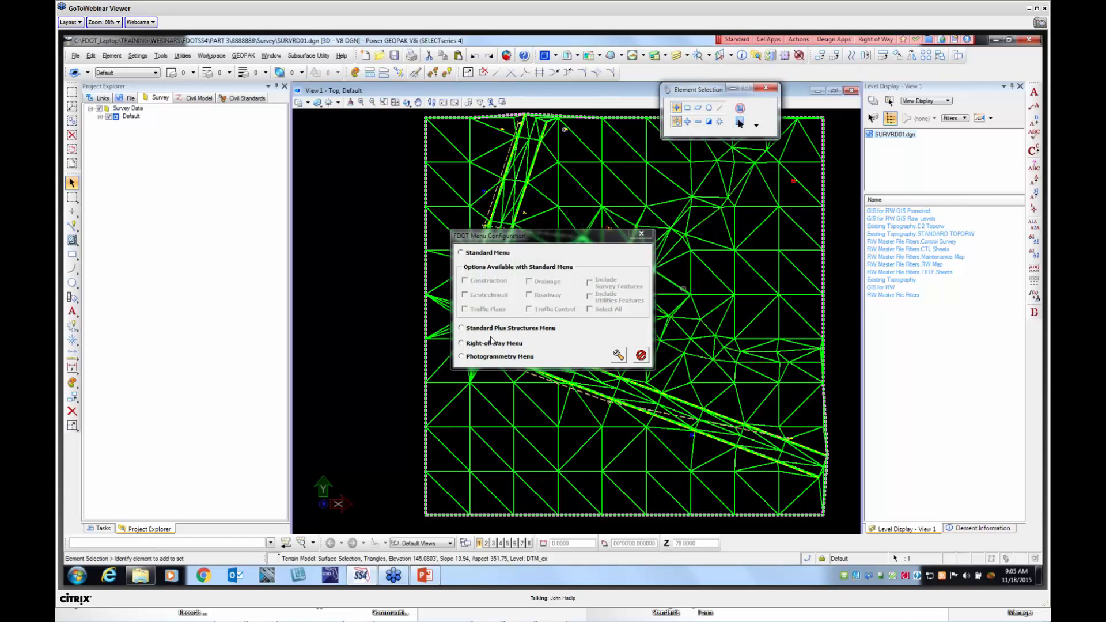
{"action": "left_click", "coordinate": [462, 253]}
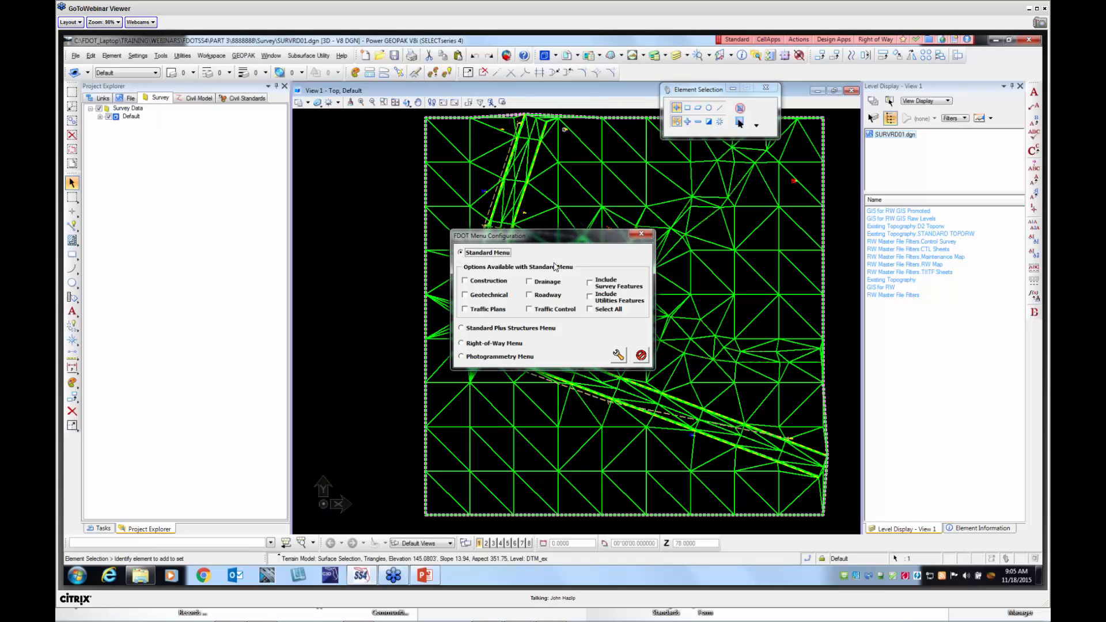
{"action": "left_click", "coordinate": [530, 295]}
{"action": "left_click", "coordinate": [590, 283]}
{"action": "left_click", "coordinate": [618, 356]}
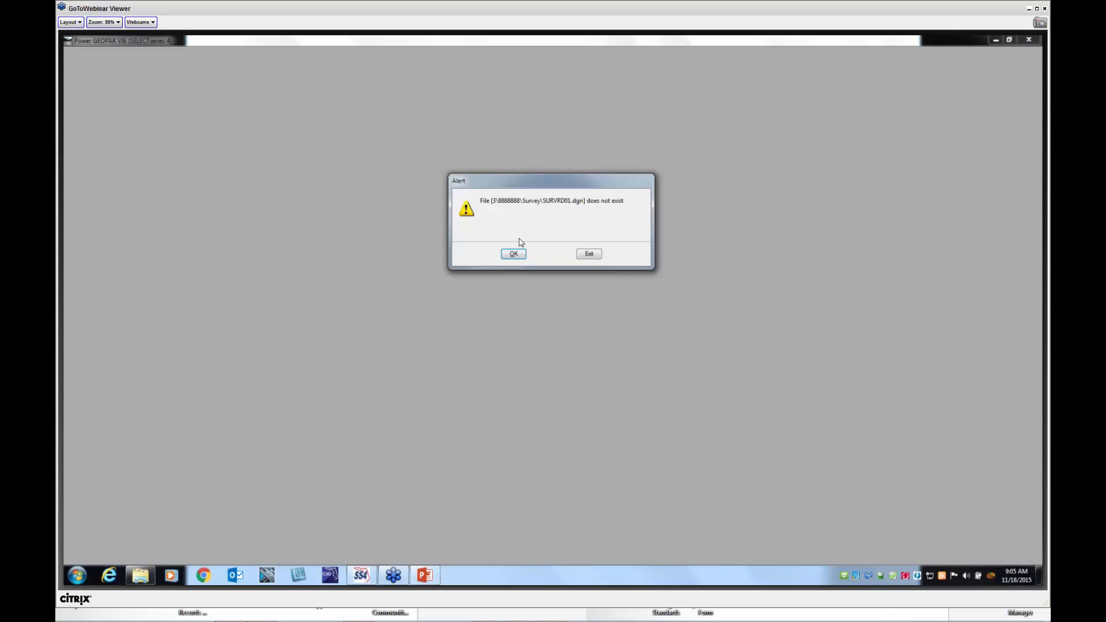
{"action": "left_click", "coordinate": [513, 254]}
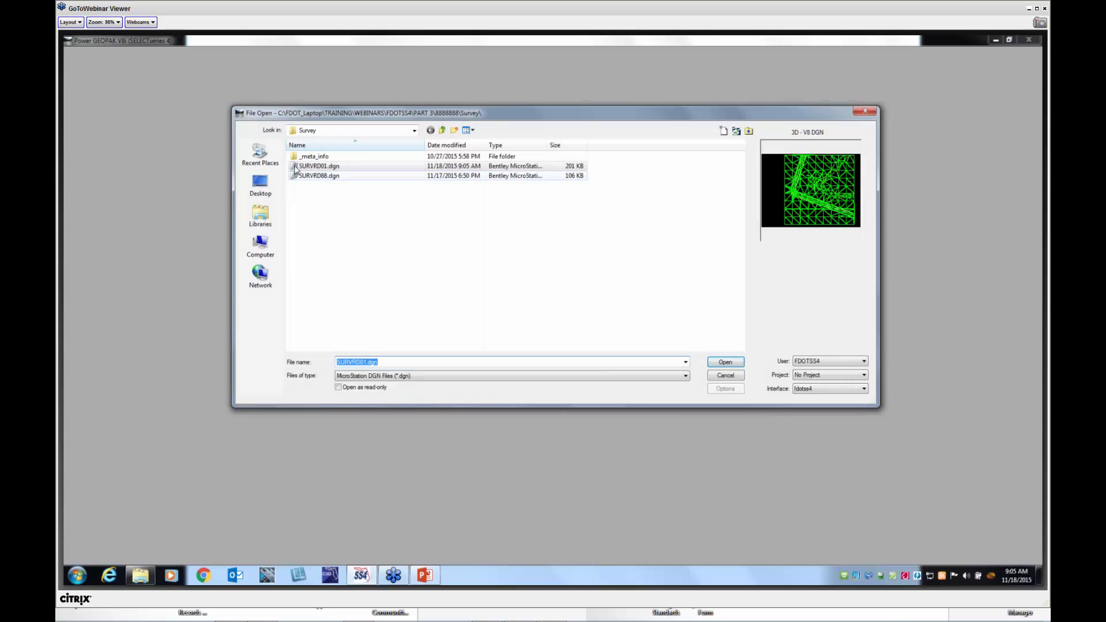
{"action": "left_click", "coordinate": [726, 363]}
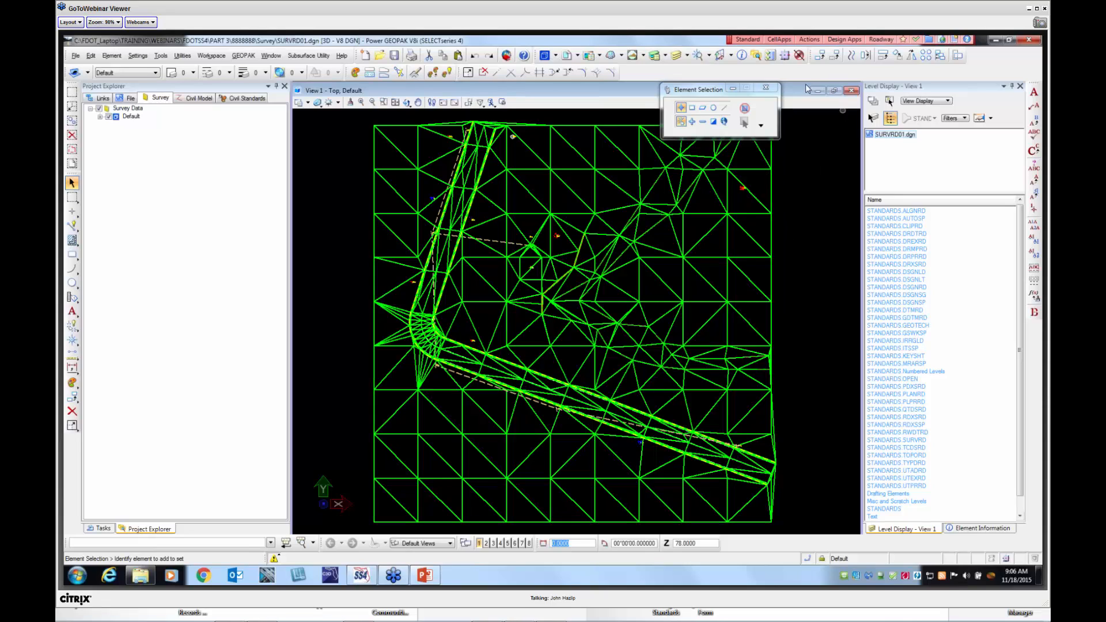
Check the selected options in the FDOT menu configuration and close it without applying changes
{"action": "left_click", "coordinate": [741, 42]}
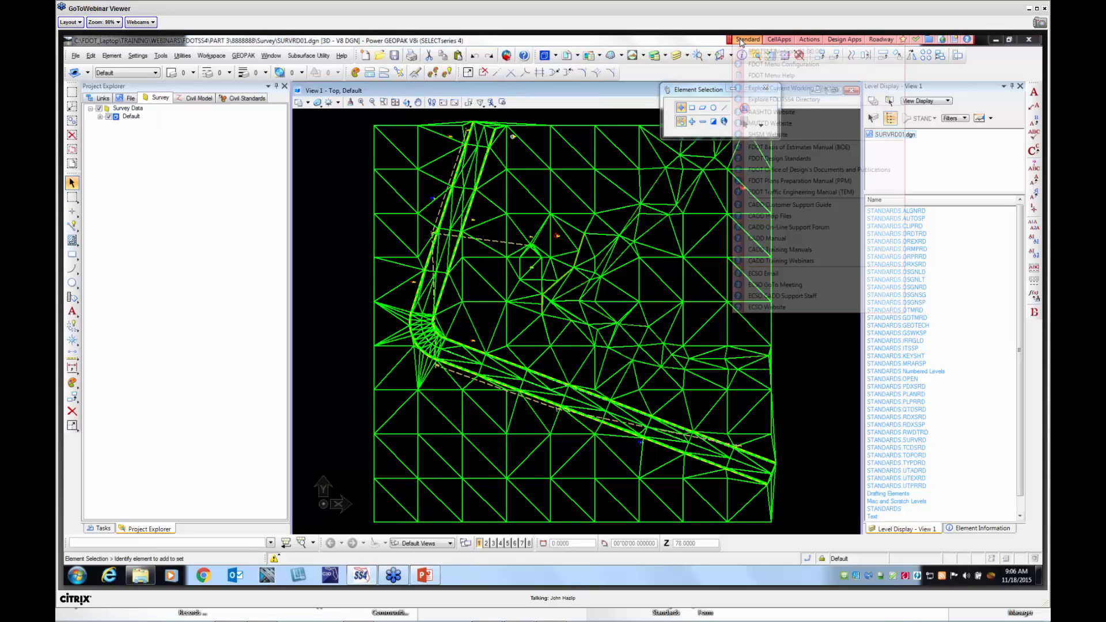
{"action": "left_click", "coordinate": [748, 94]}
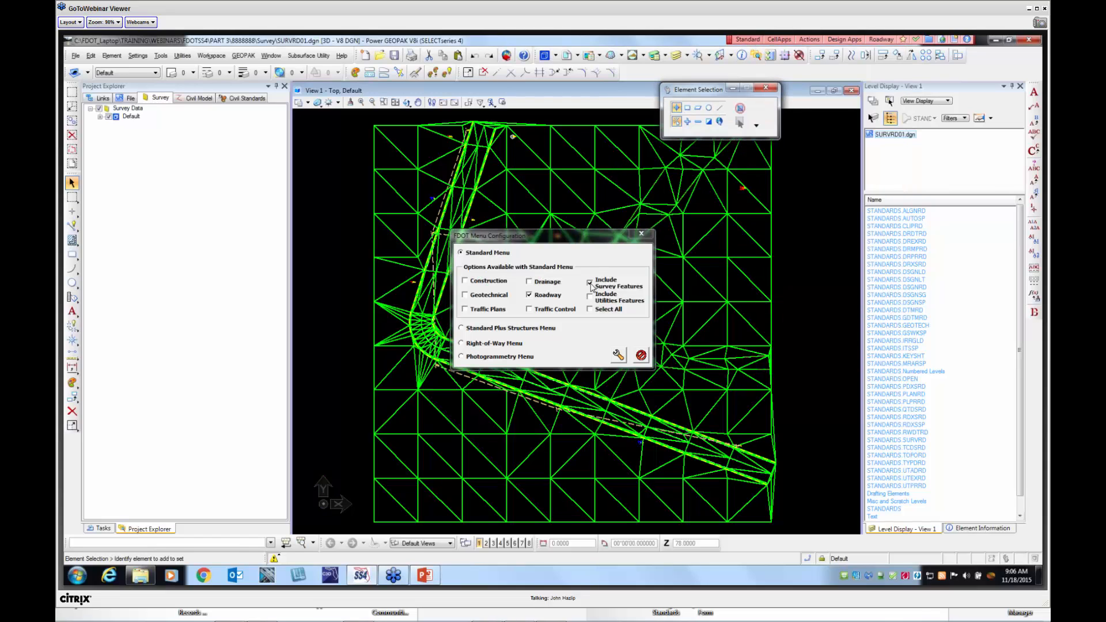
{"action": "left_click", "coordinate": [641, 355]}
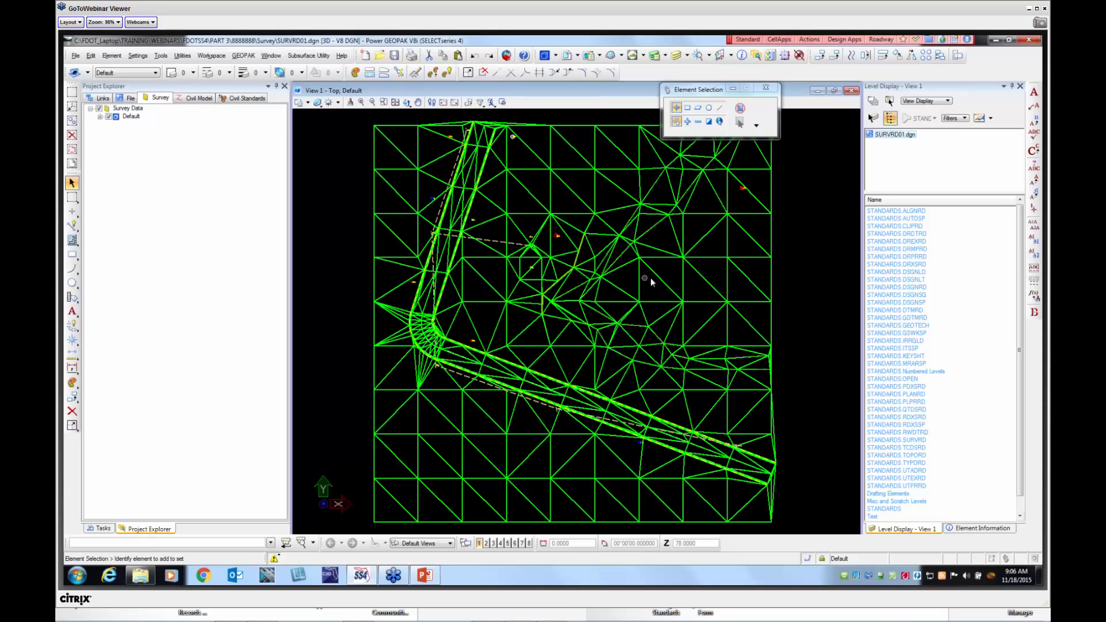
Select the terrain model and turn its Triangles display off in its element information
{"action": "left_click", "coordinate": [746, 232]}
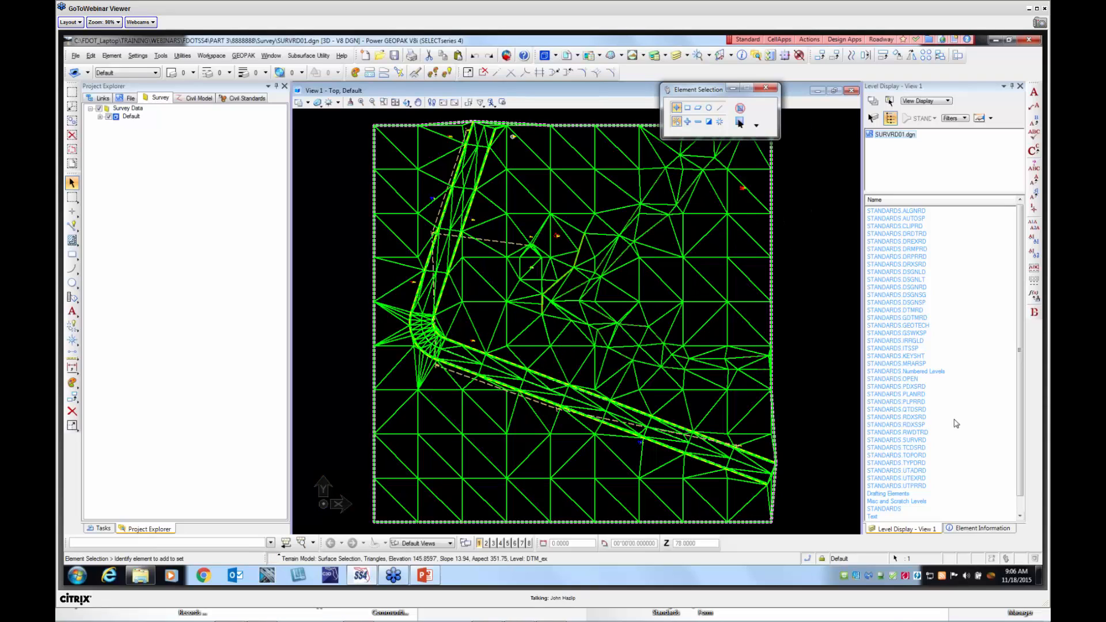
{"action": "left_click", "coordinate": [957, 529]}
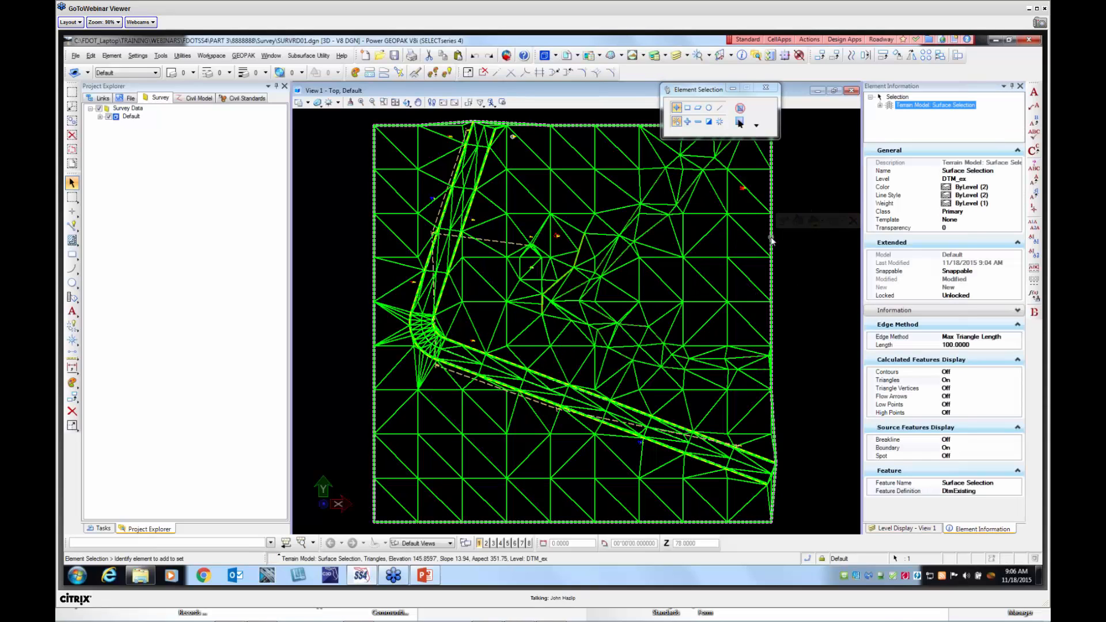
{"action": "mouse_move", "coordinate": [771, 240]}
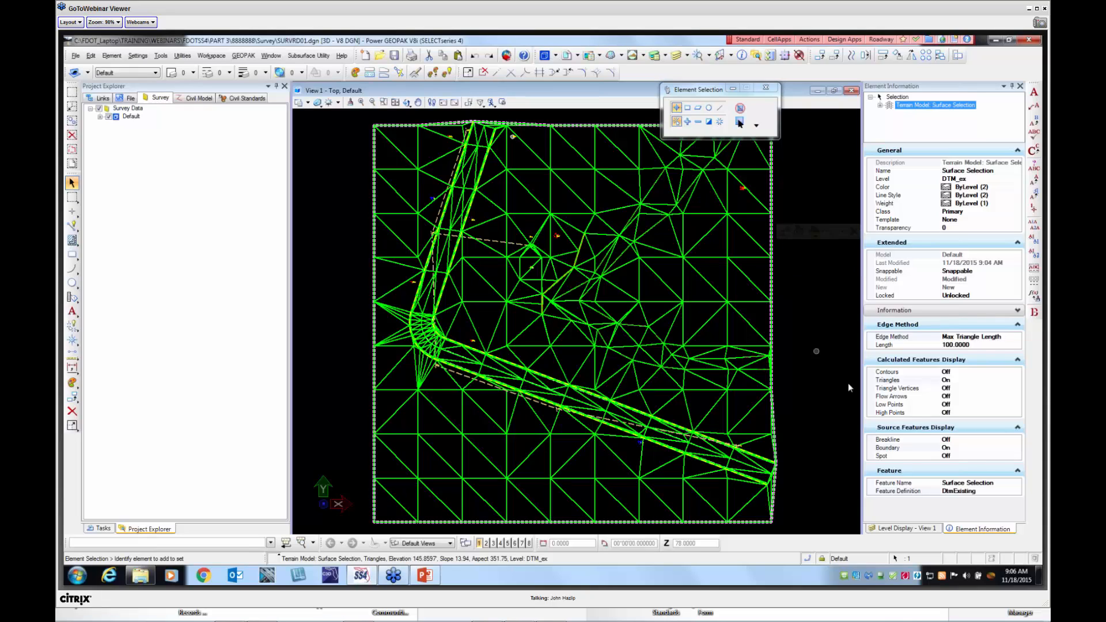
{"action": "left_click", "coordinate": [946, 380]}
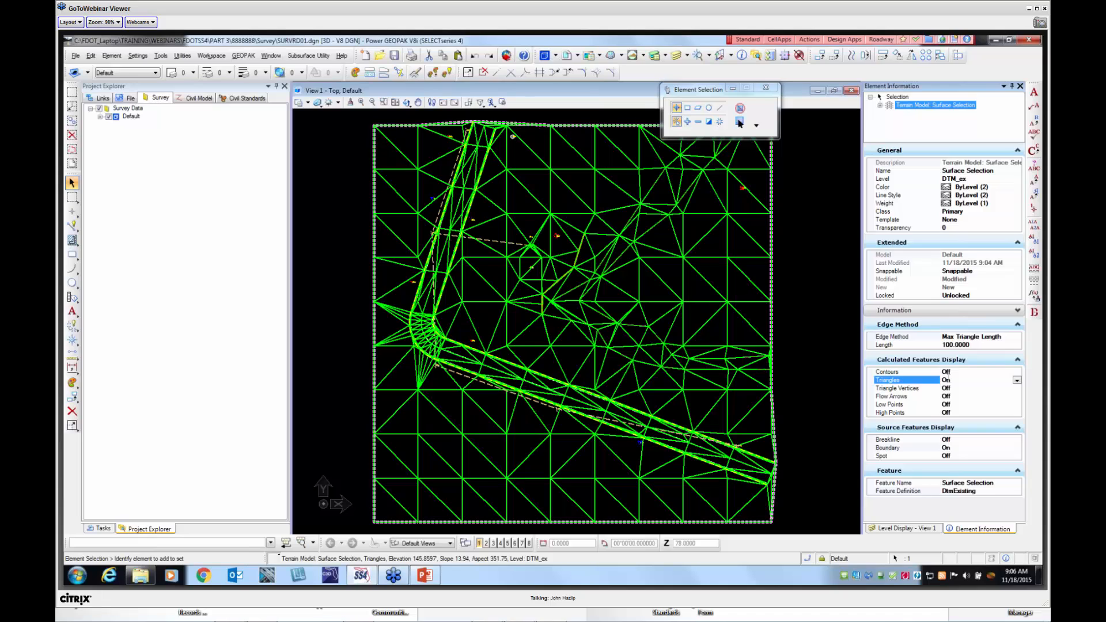
{"action": "double_click", "coordinate": [948, 379]}
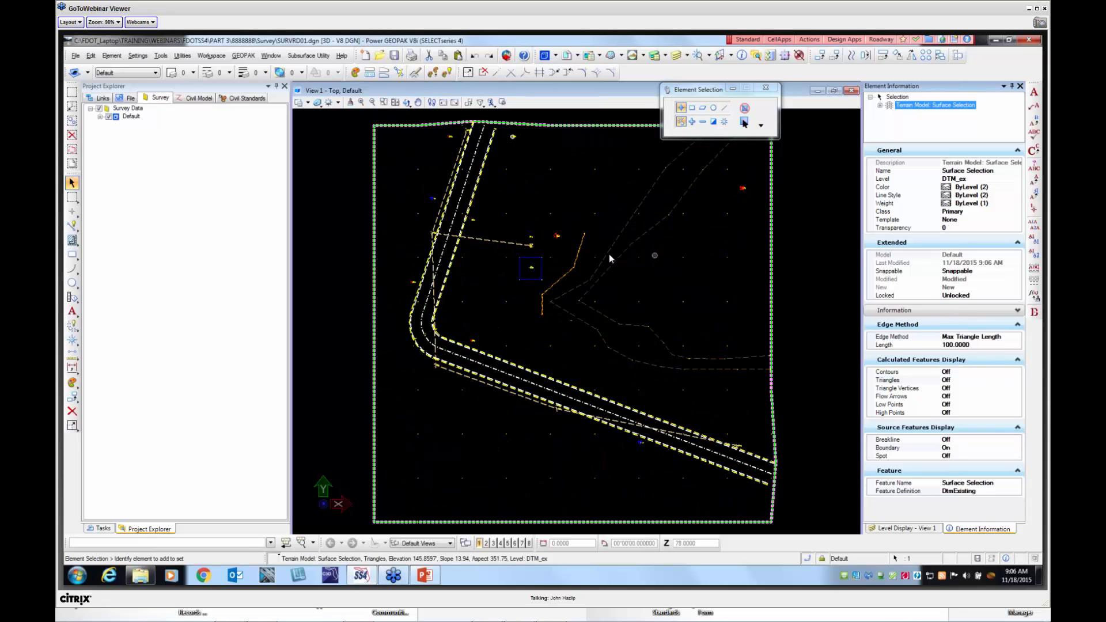
Expand the 8888888 field book in the survey data and start a new feature under ALL Linear Features
{"action": "left_click", "coordinate": [100, 116]}
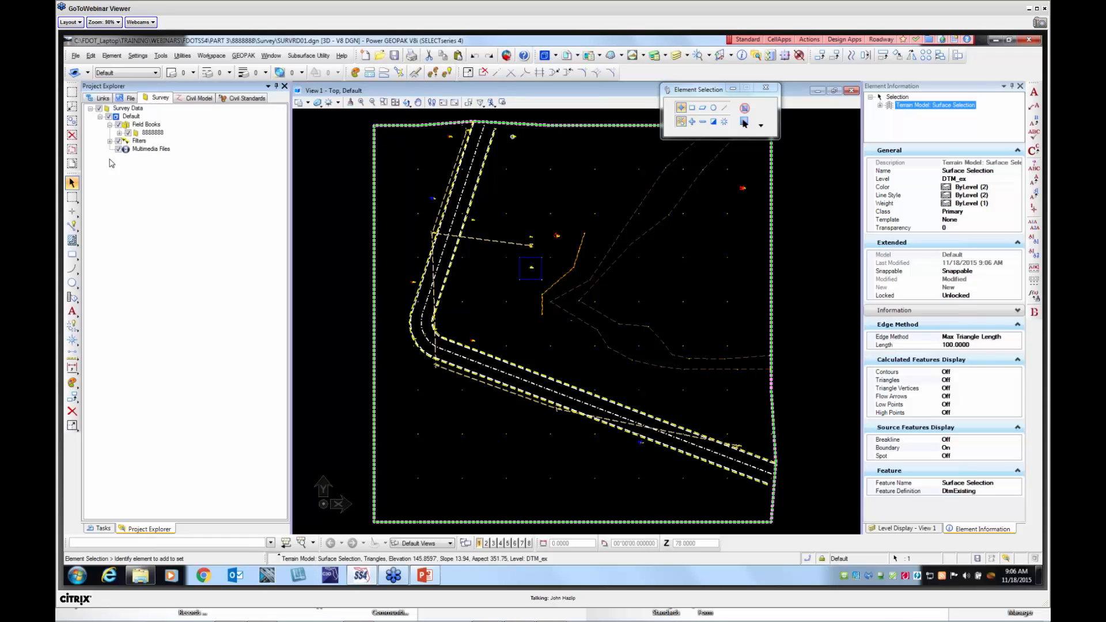
{"action": "left_click", "coordinate": [119, 132]}
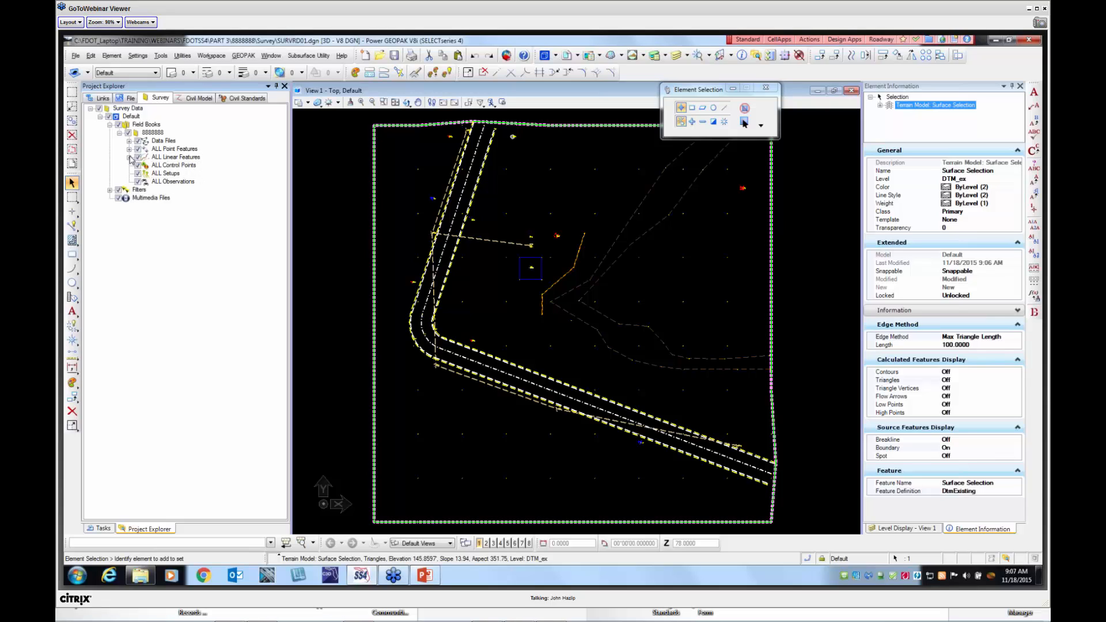
{"action": "left_click", "coordinate": [130, 157]}
{"action": "right_click", "coordinate": [171, 162]}
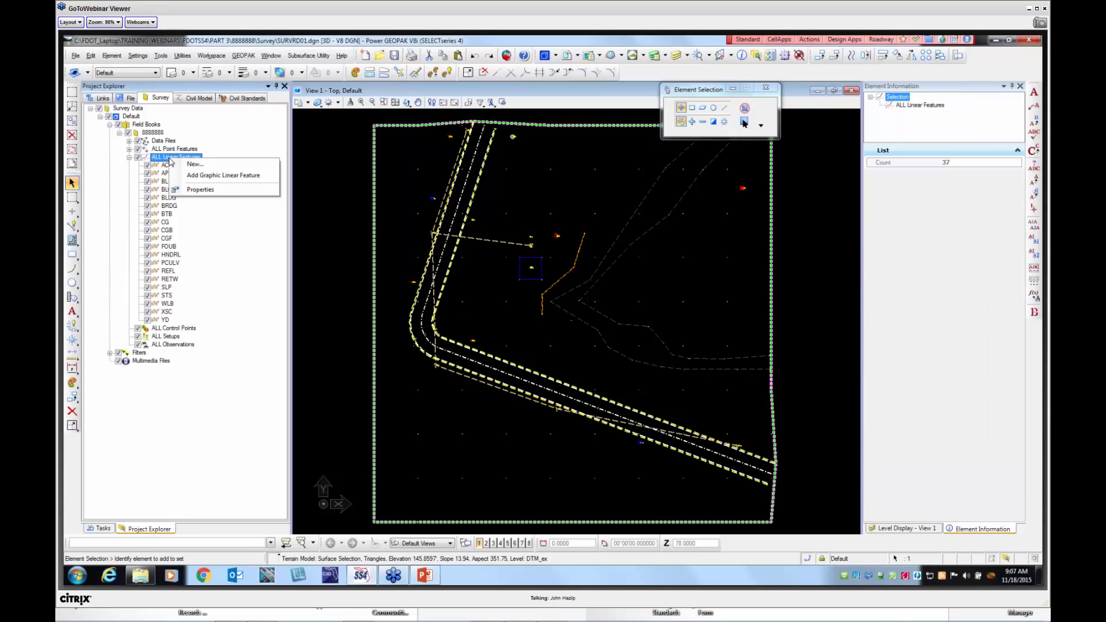
{"action": "left_click", "coordinate": [194, 165]}
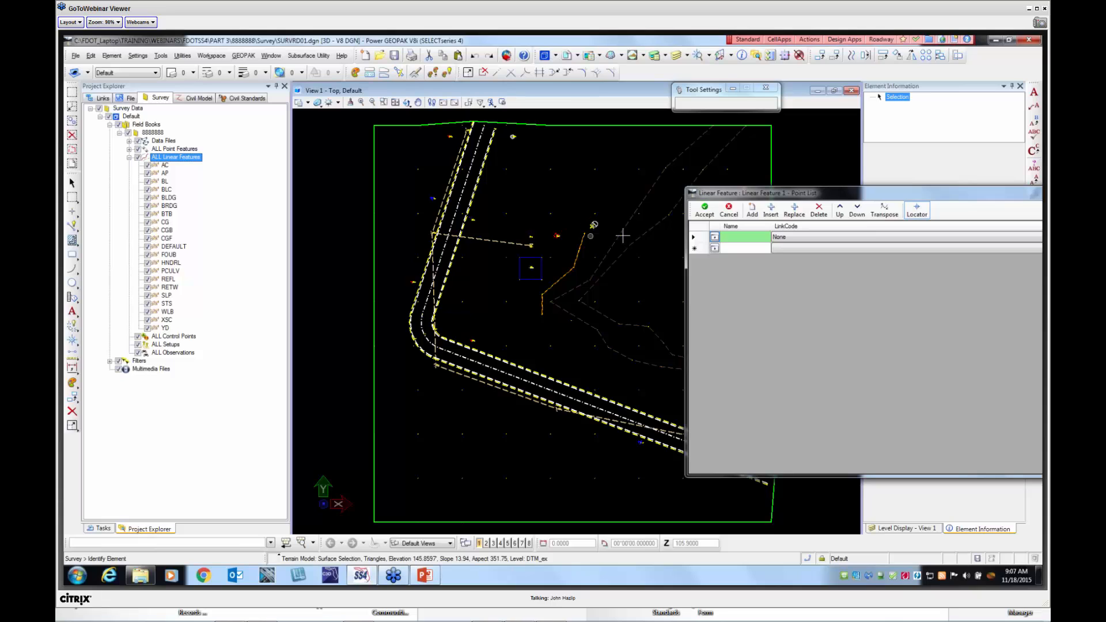
Enter RETW13 as the first point in the new linear feature's point list
{"action": "scroll", "coordinate": [620, 239], "scroll_direction": "up", "scroll_amount": 2}
{"action": "scroll", "coordinate": [549, 225], "scroll_direction": "up", "scroll_amount": 6}
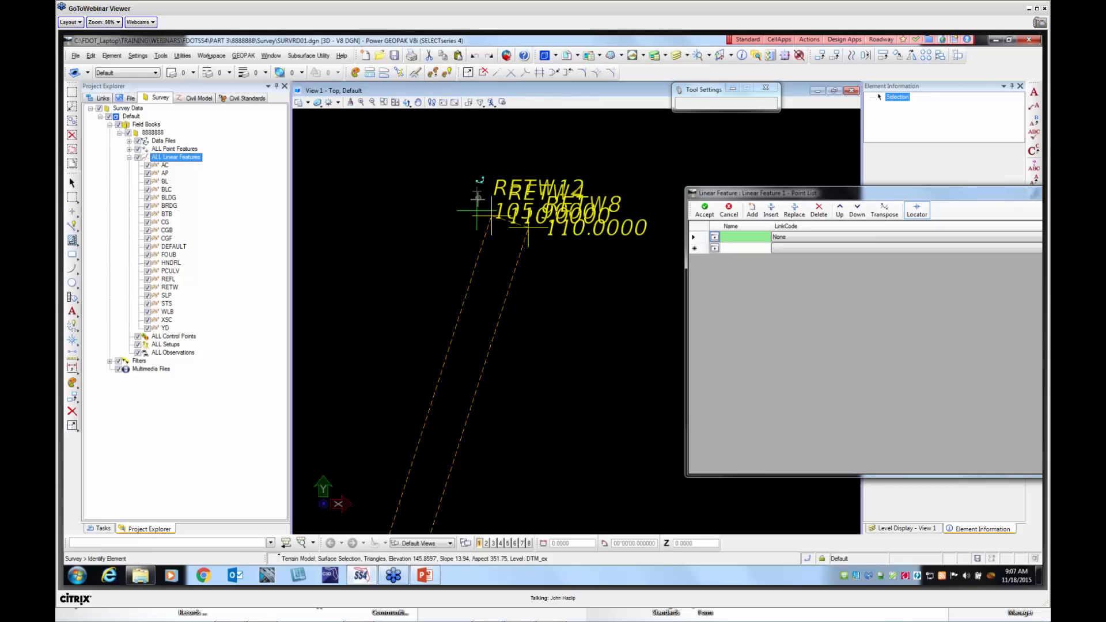
{"action": "mouse_move", "coordinate": [477, 199]}
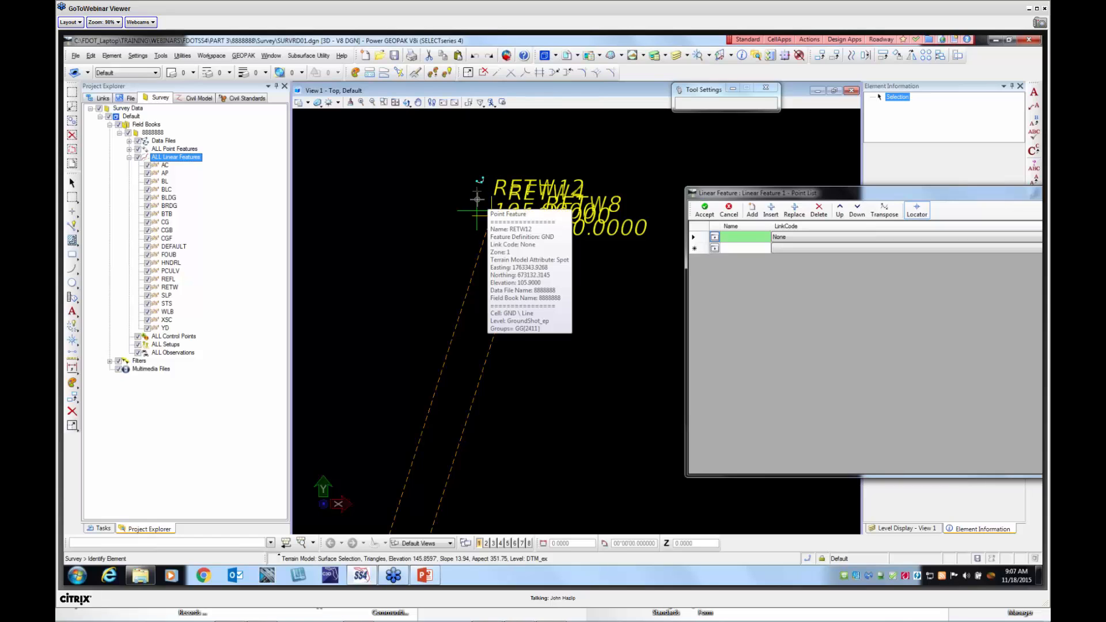
{"action": "left_click", "coordinate": [754, 237]}
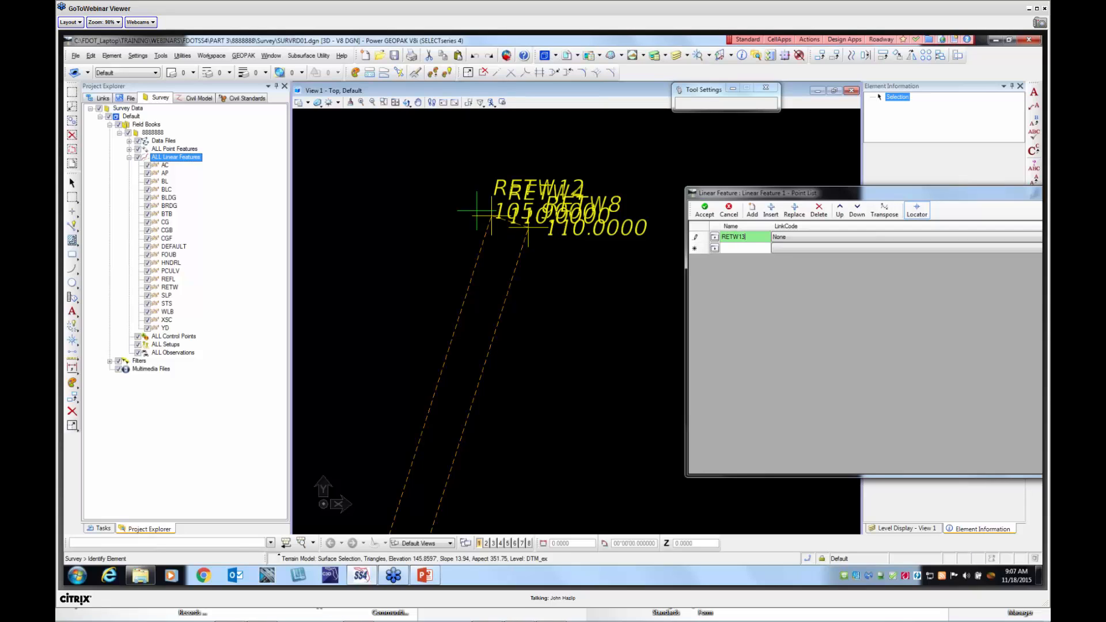
Add the midpoint shot RETW15 on the upper wall segment as the second point, picking it graphically
{"action": "left_click", "coordinate": [715, 248]}
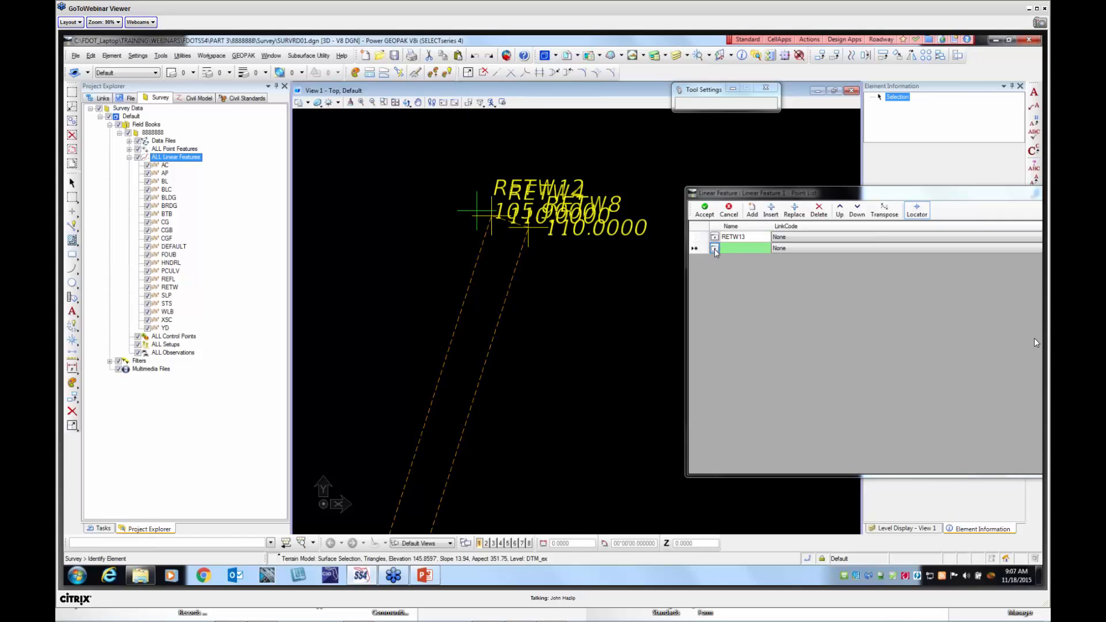
{"action": "scroll", "coordinate": [541, 247], "scroll_direction": "down", "scroll_amount": 2}
{"action": "scroll", "coordinate": [542, 247], "scroll_direction": "down", "scroll_amount": 4}
{"action": "middle_click_drag", "start_coordinate": [485, 405], "coordinate": [522, 291]}
{"action": "scroll", "coordinate": [520, 290], "scroll_direction": "up", "scroll_amount": 3}
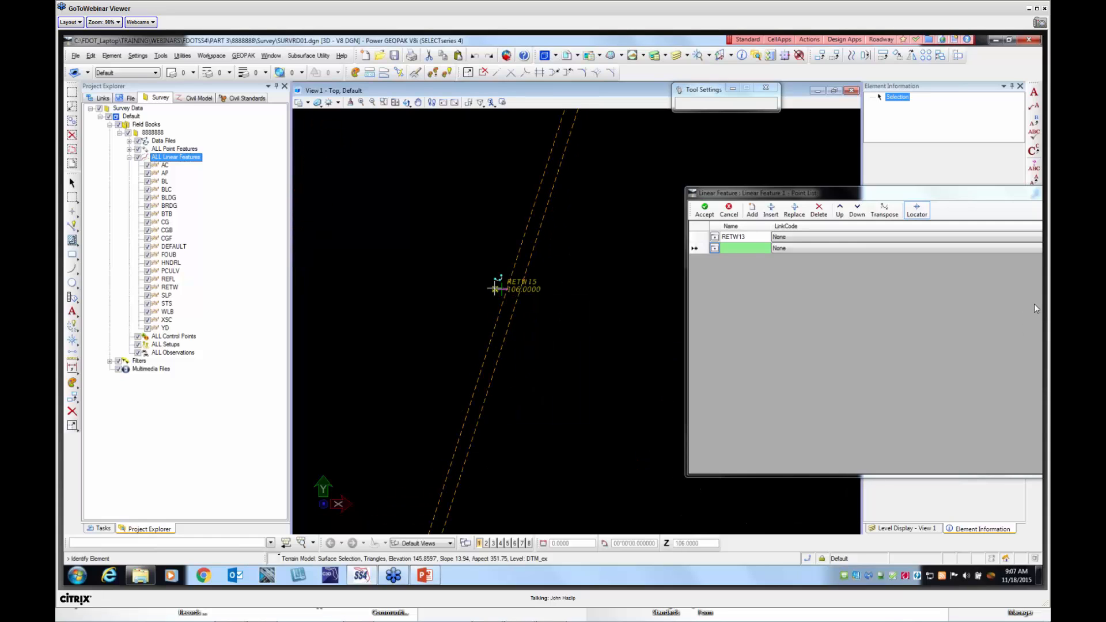
{"action": "left_click", "coordinate": [496, 287]}
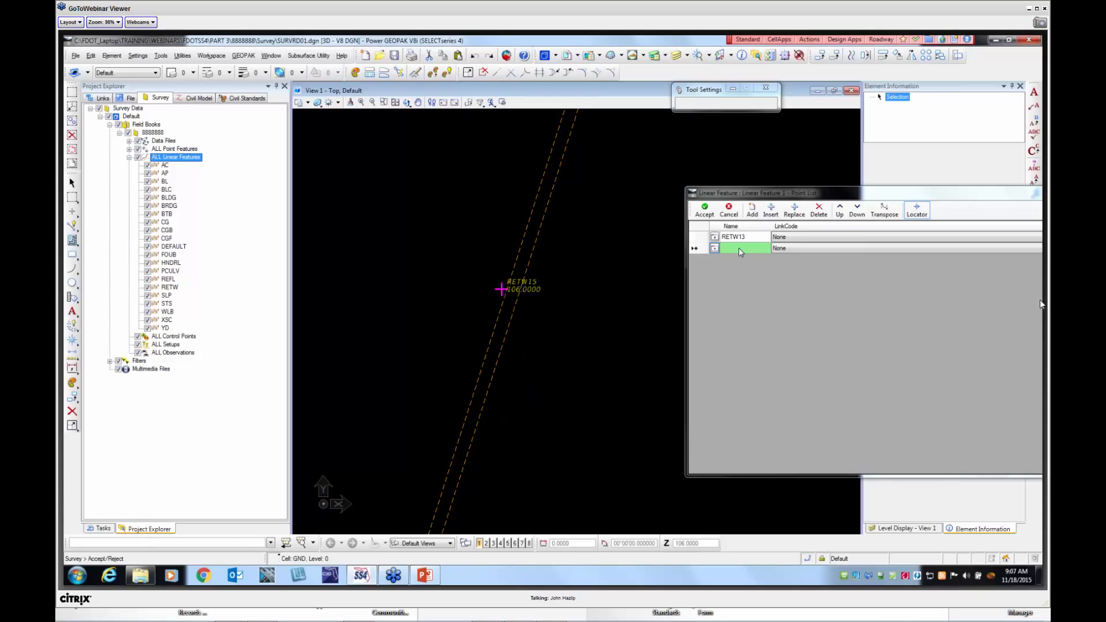
{"action": "left_click", "coordinate": [575, 314]}
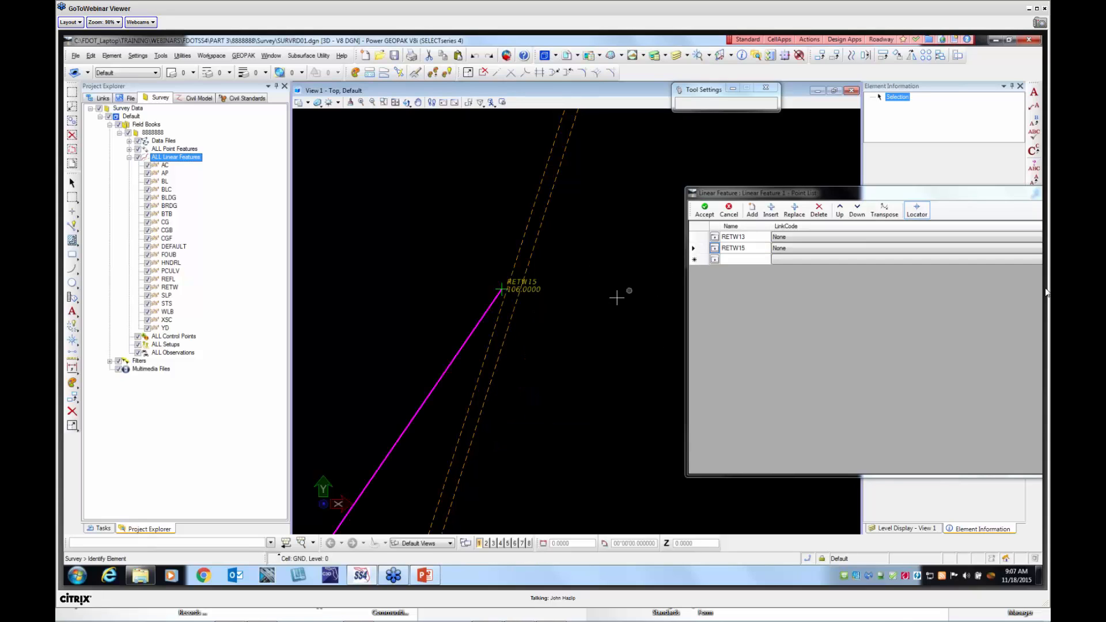
Replace the first point in the list with RETW12, picked at the wall's upper end
{"action": "left_click", "coordinate": [750, 237]}
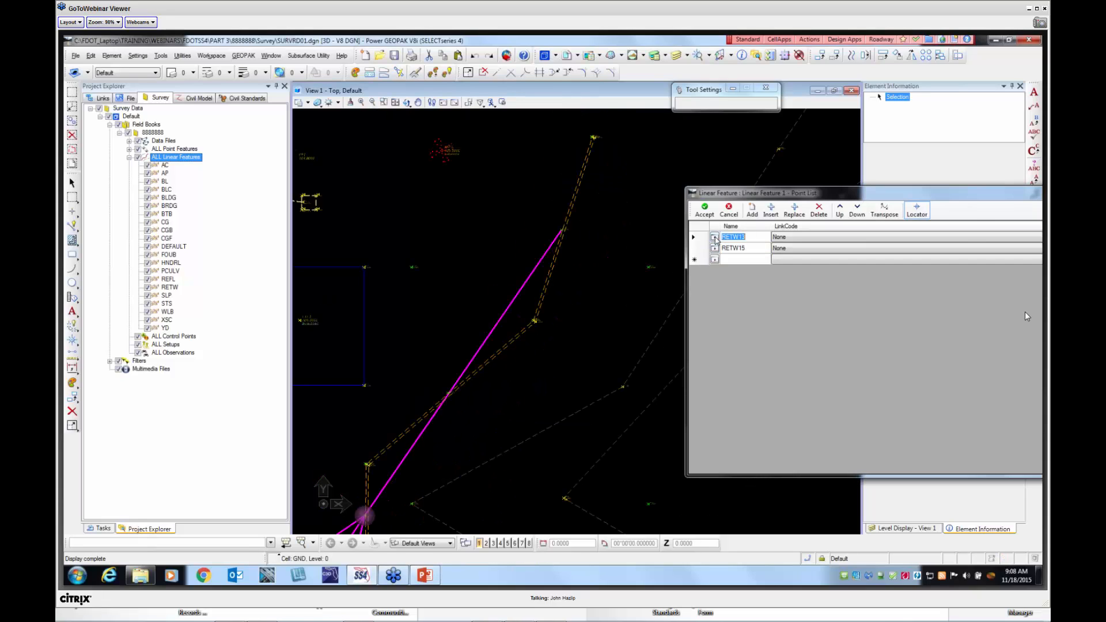
{"action": "left_click", "coordinate": [714, 238]}
{"action": "scroll", "coordinate": [599, 124], "scroll_direction": "up", "scroll_amount": 3}
{"action": "left_click", "coordinate": [530, 180]}
Add RETW11 at the wall's upper bend as the third point of the linear feature
{"action": "left_click", "coordinate": [714, 247]}
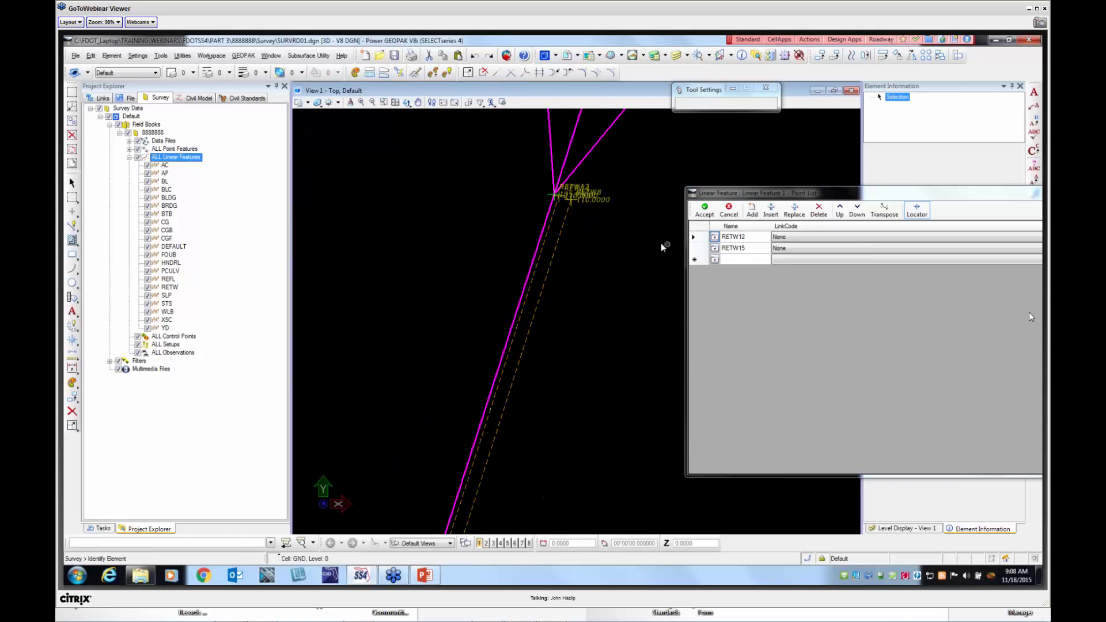
{"action": "scroll", "coordinate": [619, 248], "scroll_direction": "down", "scroll_amount": 3}
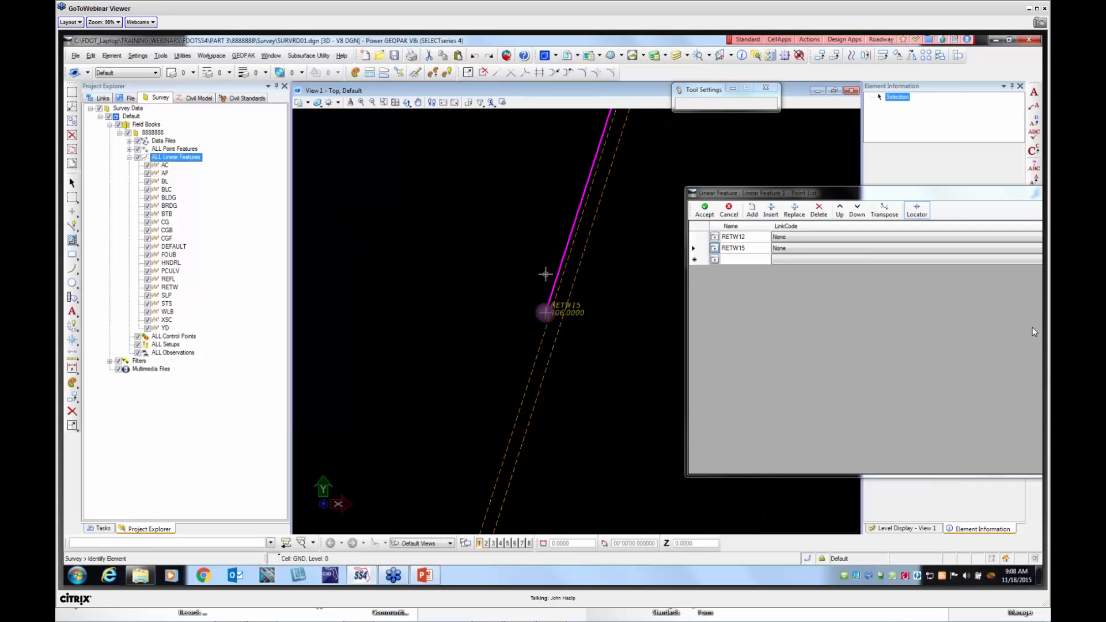
{"action": "left_click", "coordinate": [714, 260]}
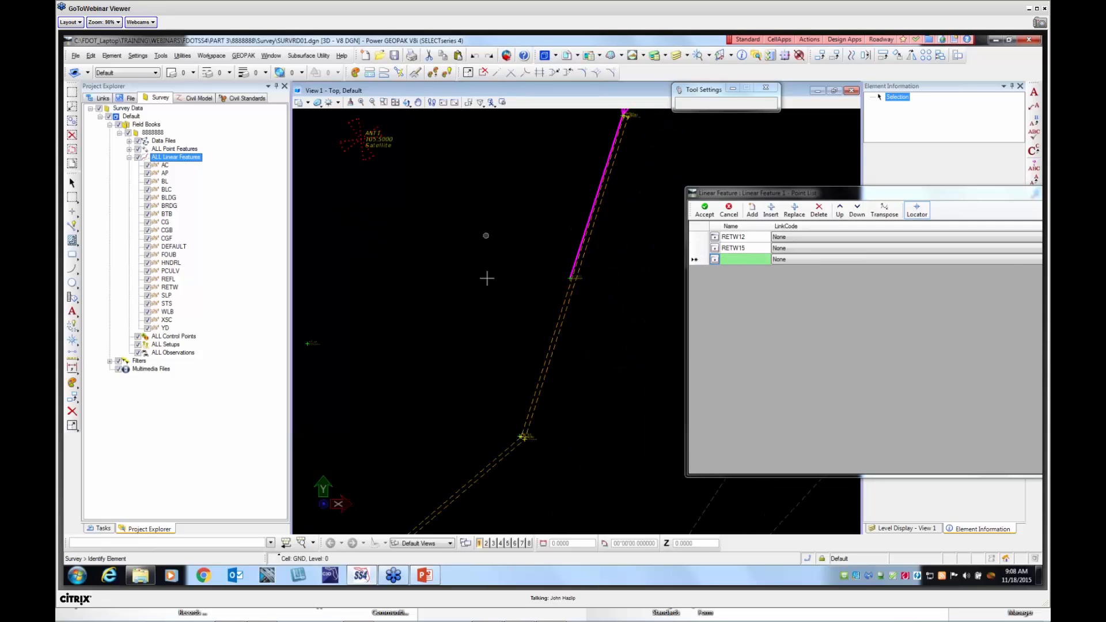
{"action": "scroll", "coordinate": [520, 435], "scroll_direction": "up", "scroll_amount": 2}
{"action": "left_click", "coordinate": [527, 431]}
{"action": "scroll", "coordinate": [494, 271], "scroll_direction": "down", "scroll_amount": 3}
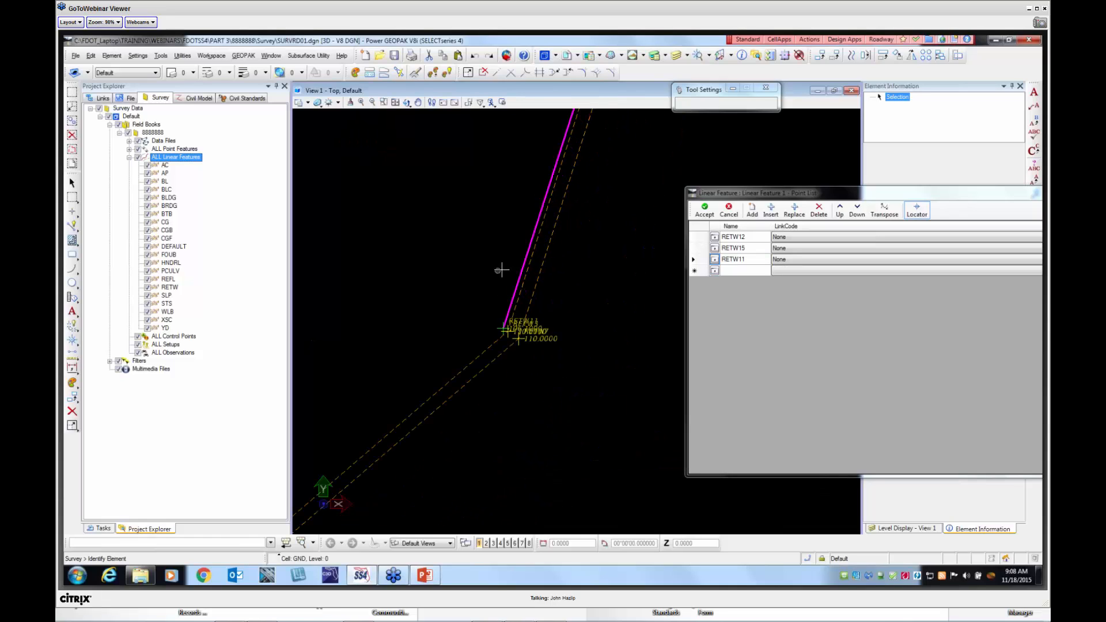
Add RETW14, midway along the diagonal wall segment, as the fourth point of the linear feature
{"action": "scroll", "coordinate": [570, 246], "scroll_direction": "down", "scroll_amount": 1}
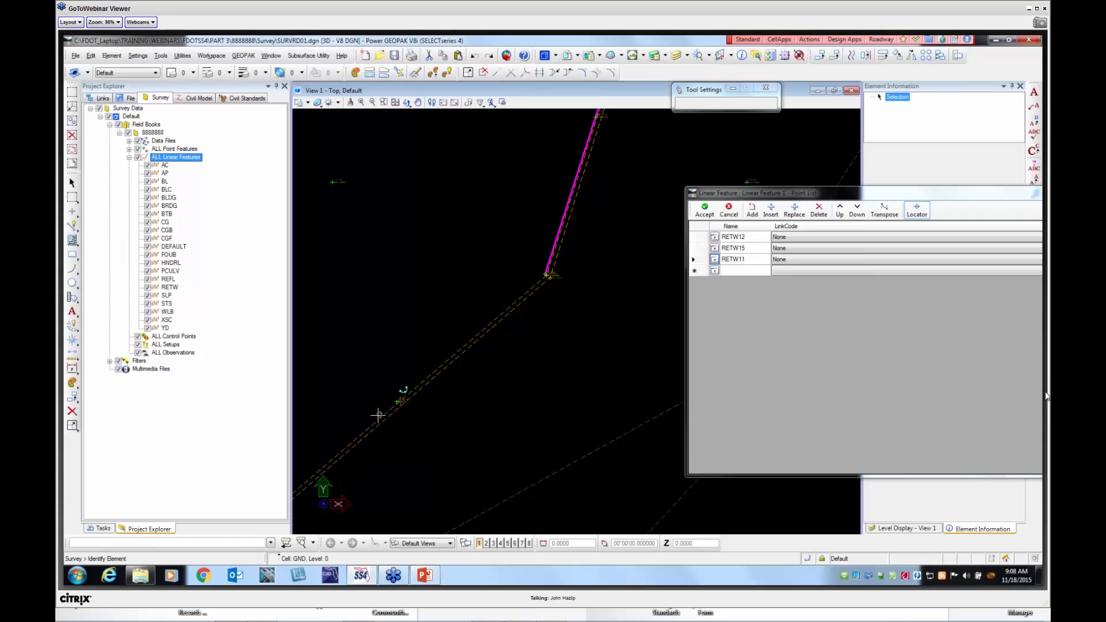
{"action": "scroll", "coordinate": [398, 403], "scroll_direction": "up", "scroll_amount": 3}
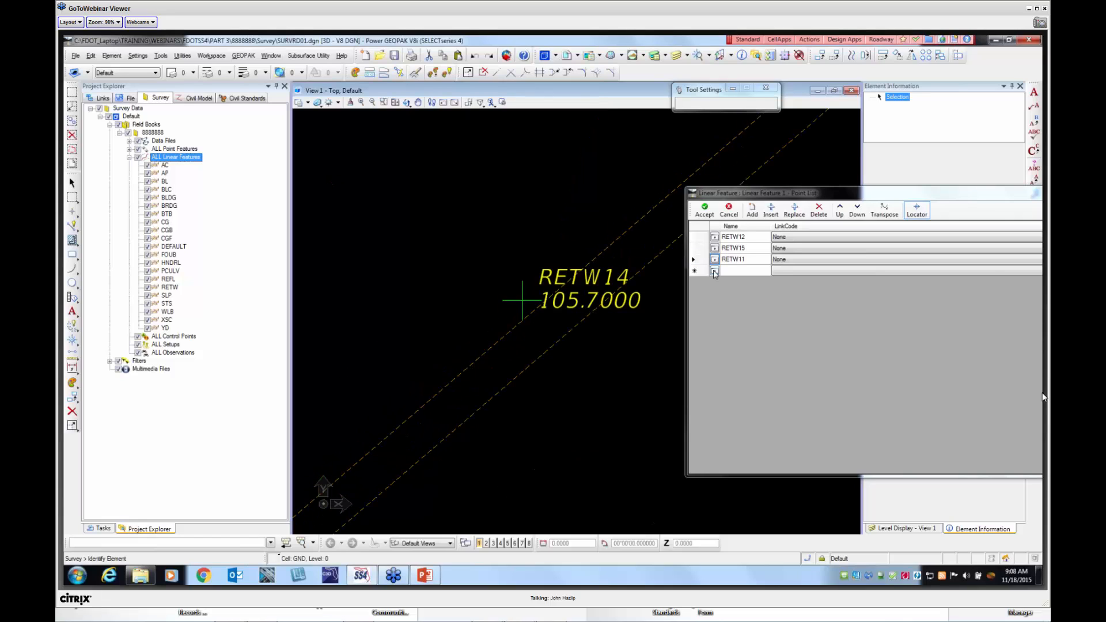
{"action": "left_click", "coordinate": [504, 300]}
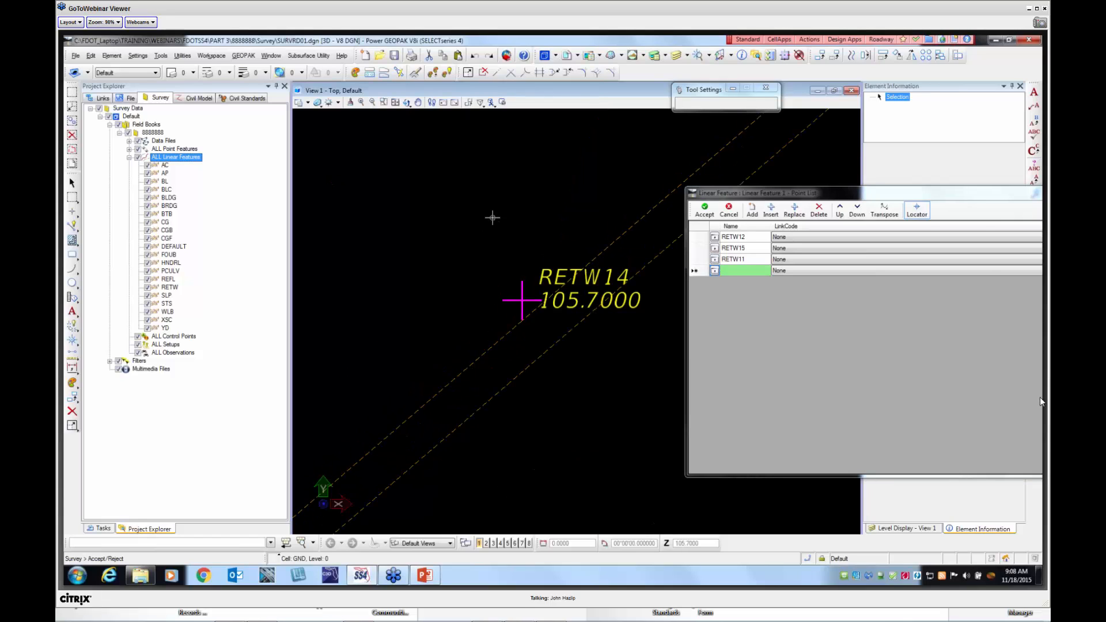
{"action": "left_click", "coordinate": [491, 219]}
{"action": "scroll", "coordinate": [503, 217], "scroll_direction": "down", "scroll_amount": 3}
{"action": "middle_click_drag", "start_coordinate": [538, 383], "coordinate": [502, 401]}
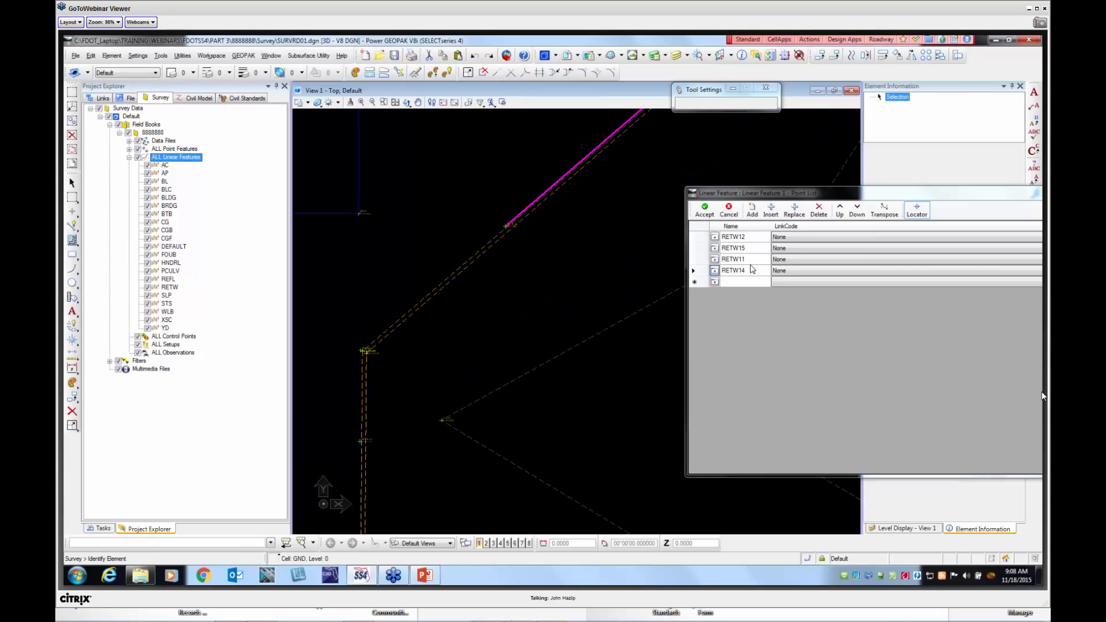
Add RETW10 at the wall's lower bend as the fifth point of the linear feature
{"action": "scroll", "coordinate": [353, 328], "scroll_direction": "up", "scroll_amount": 2}
{"action": "left_click", "coordinate": [369, 367]}
{"action": "left_click", "coordinate": [353, 333]}
{"action": "scroll", "coordinate": [474, 276], "scroll_direction": "down", "scroll_amount": 3}
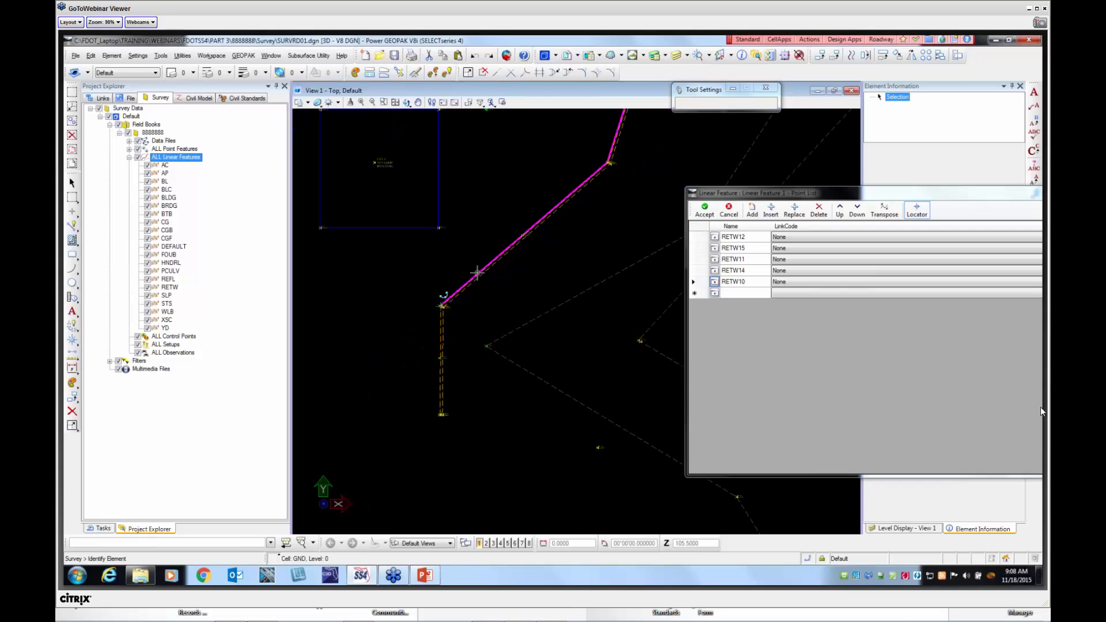
Add RETW13, midway along the vertical wall segment, as the sixth point of the linear feature
{"action": "scroll", "coordinate": [441, 398], "scroll_direction": "up", "scroll_amount": 2}
{"action": "scroll", "coordinate": [445, 340], "scroll_direction": "up", "scroll_amount": 4}
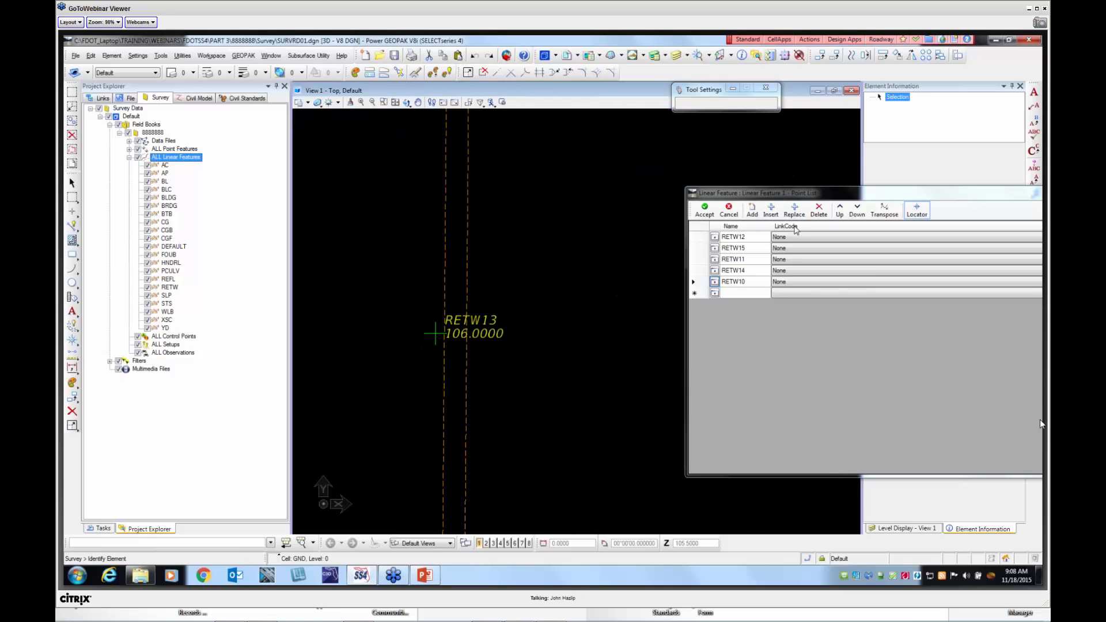
{"action": "left_click", "coordinate": [714, 293]}
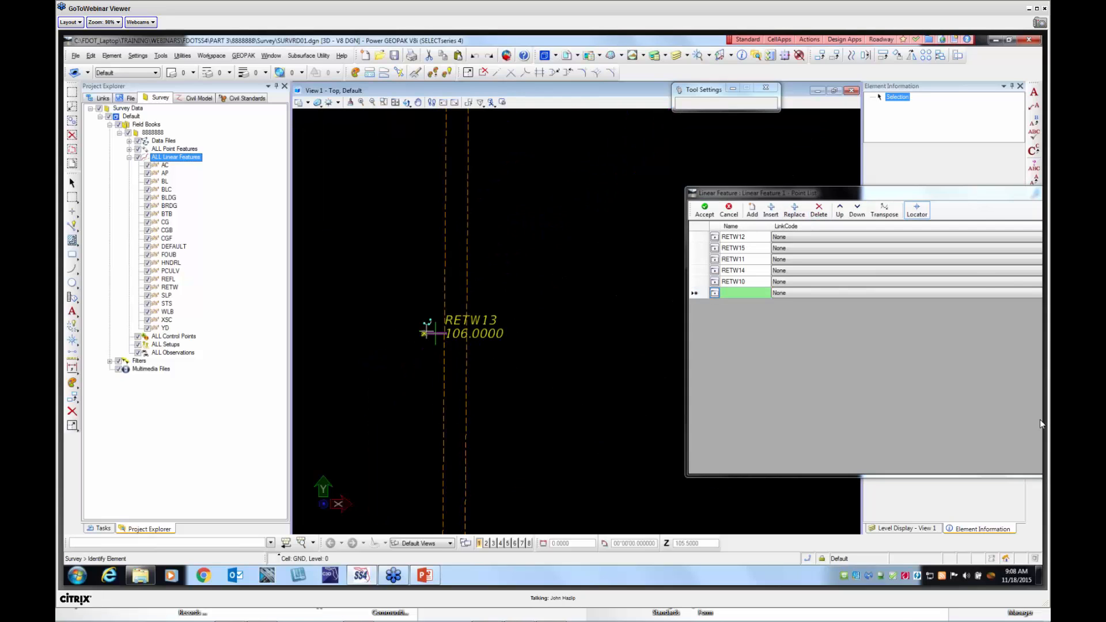
{"action": "left_click", "coordinate": [434, 333]}
{"action": "scroll", "coordinate": [455, 321], "scroll_direction": "down", "scroll_amount": 3}
Add RETW9 at the wall's lower end as the last point and accept the point list
{"action": "scroll", "coordinate": [457, 382], "scroll_direction": "up", "scroll_amount": 2}
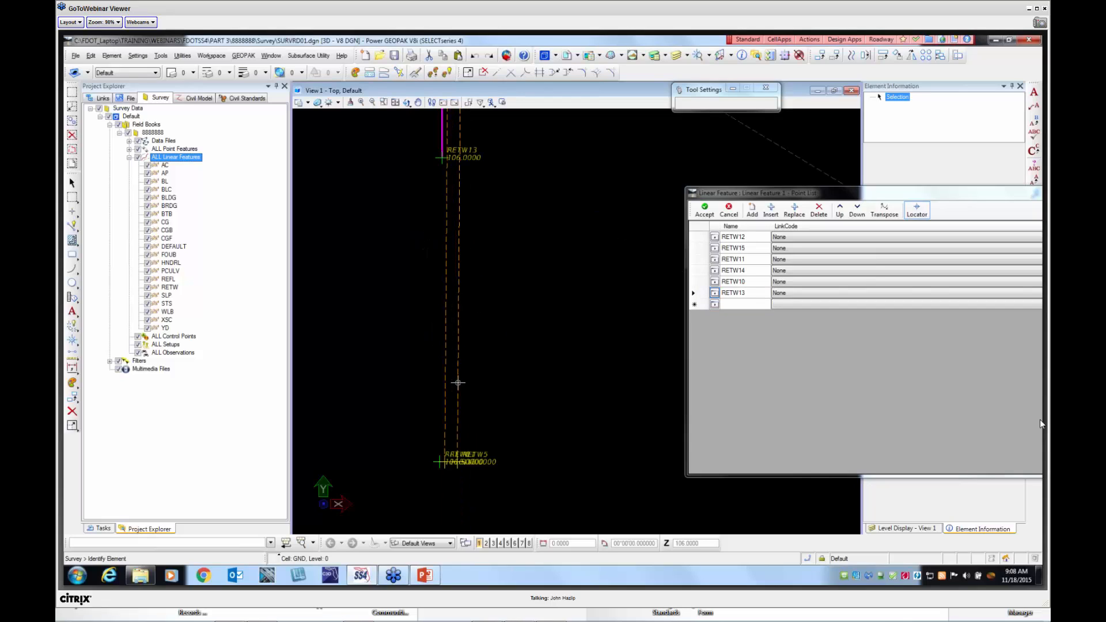
{"action": "left_click", "coordinate": [714, 306]}
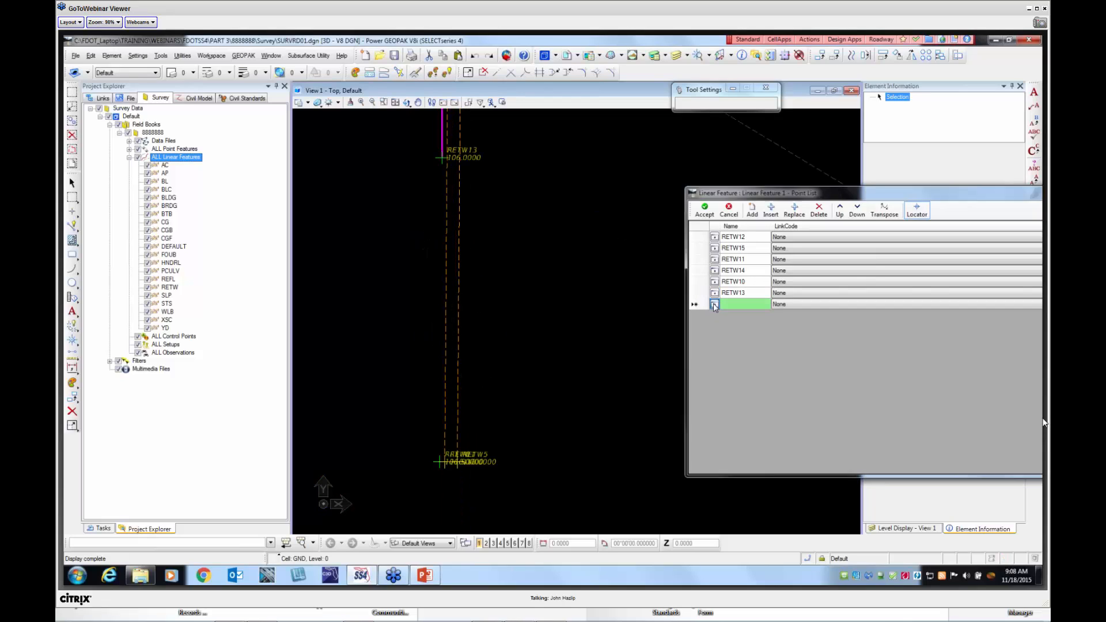
{"action": "left_click", "coordinate": [438, 461]}
{"action": "left_click", "coordinate": [382, 377]}
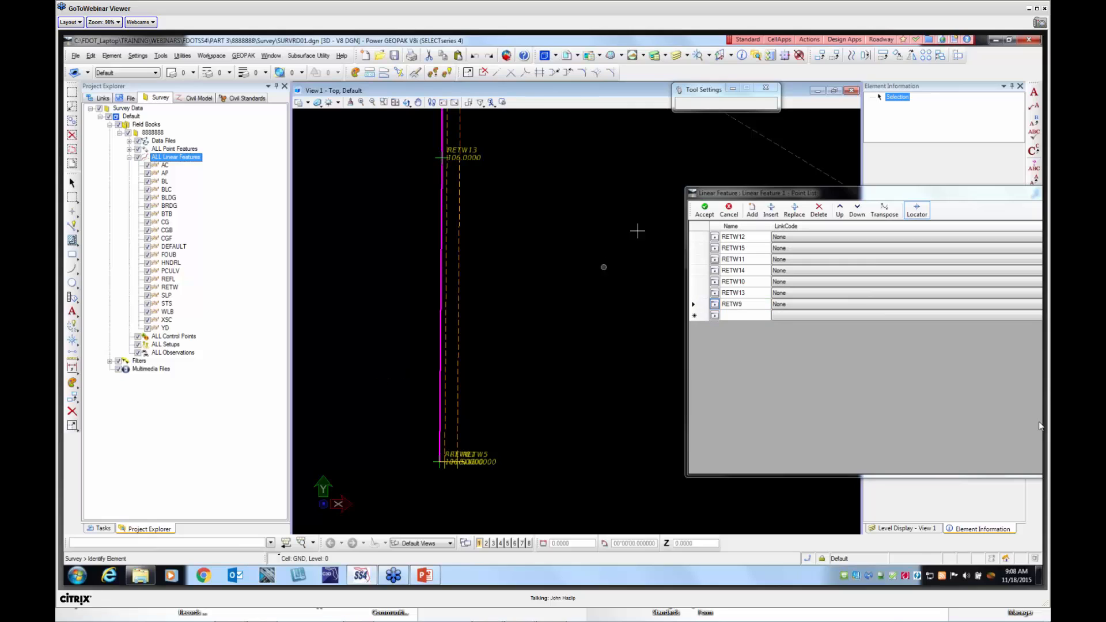
{"action": "left_click", "coordinate": [778, 271]}
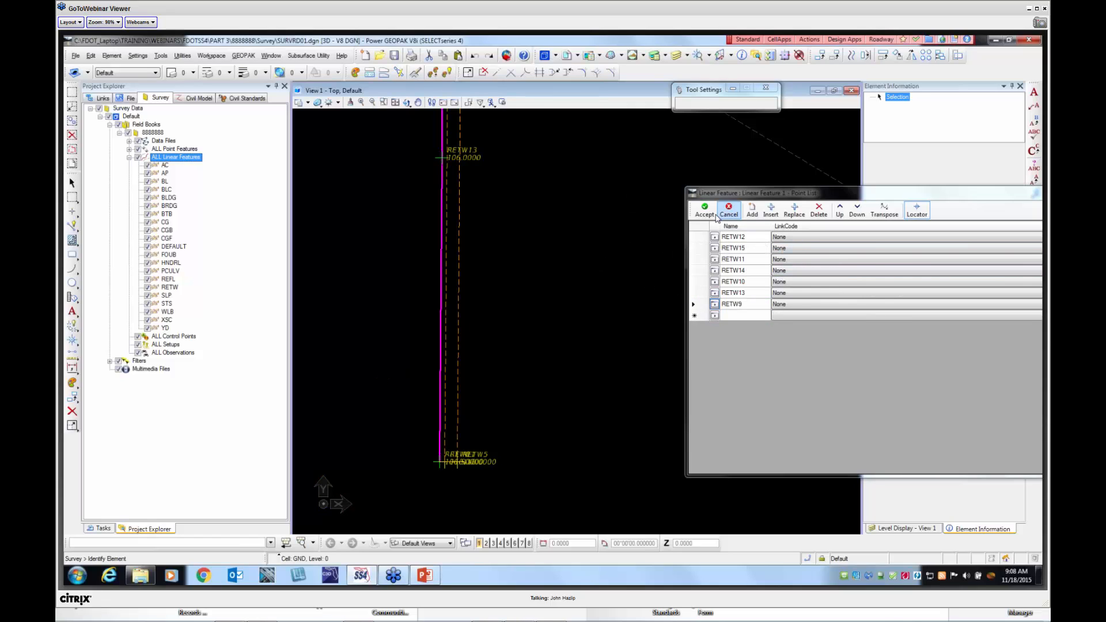
{"action": "left_click", "coordinate": [704, 209]}
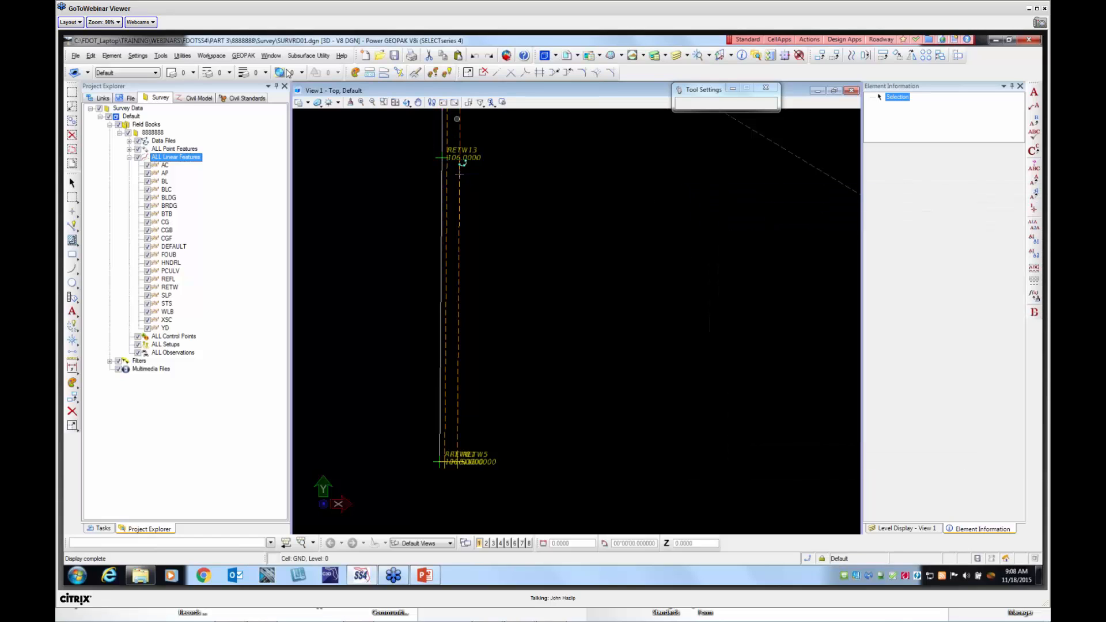
Select the new linear feature, change its feature definition to RETW, and clear the selection
{"action": "left_click", "coordinate": [72, 182]}
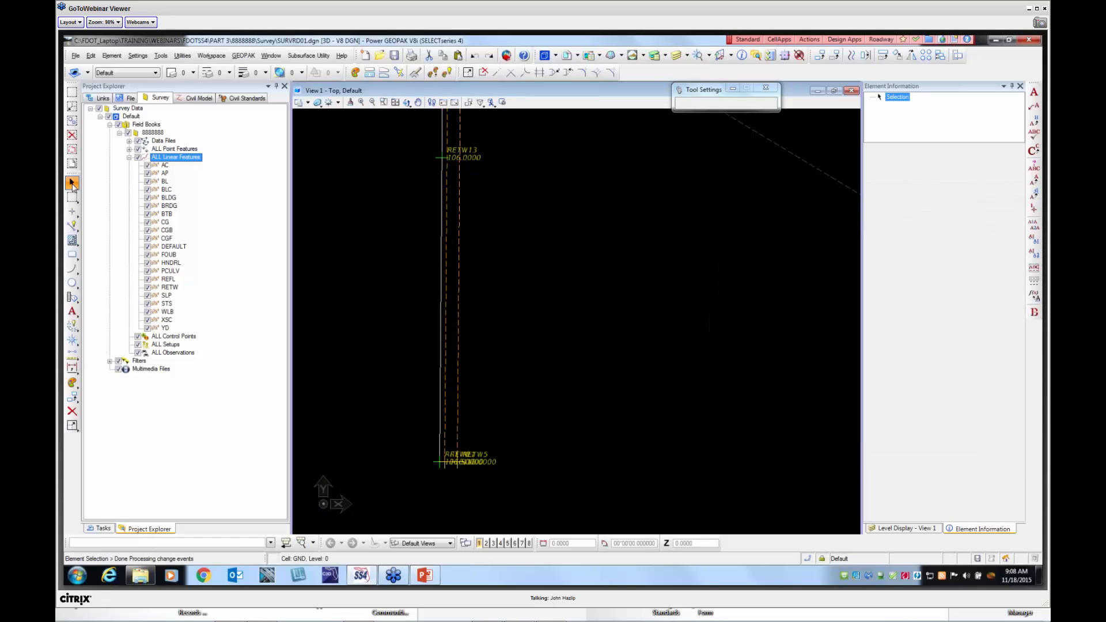
{"action": "left_click", "coordinate": [426, 201]}
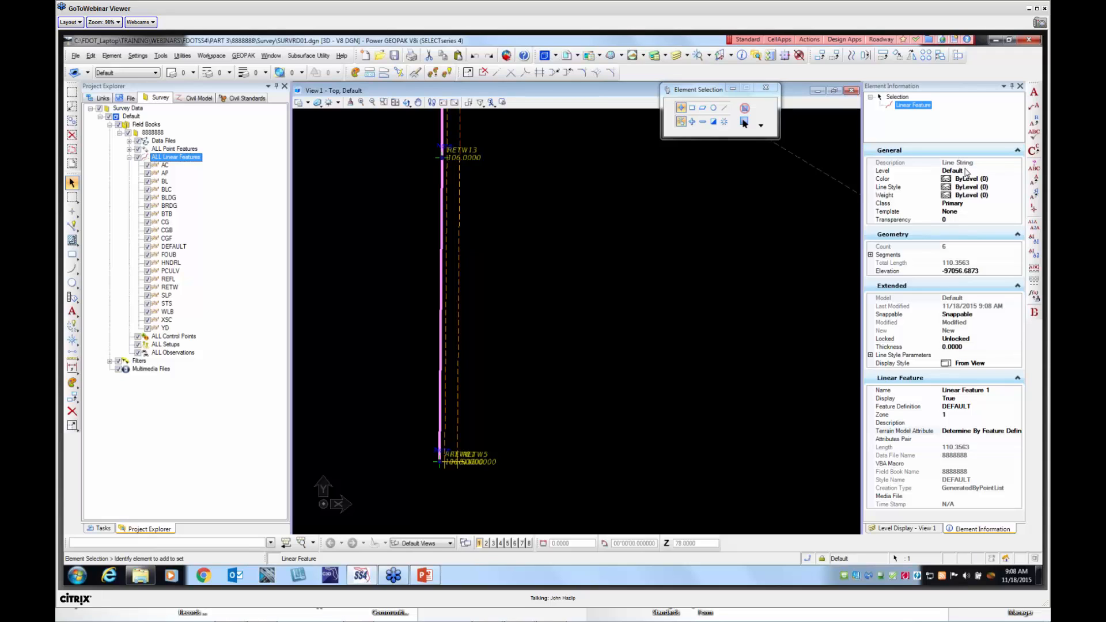
{"action": "left_click", "coordinate": [987, 406]}
{"action": "double_click", "coordinate": [973, 407]}
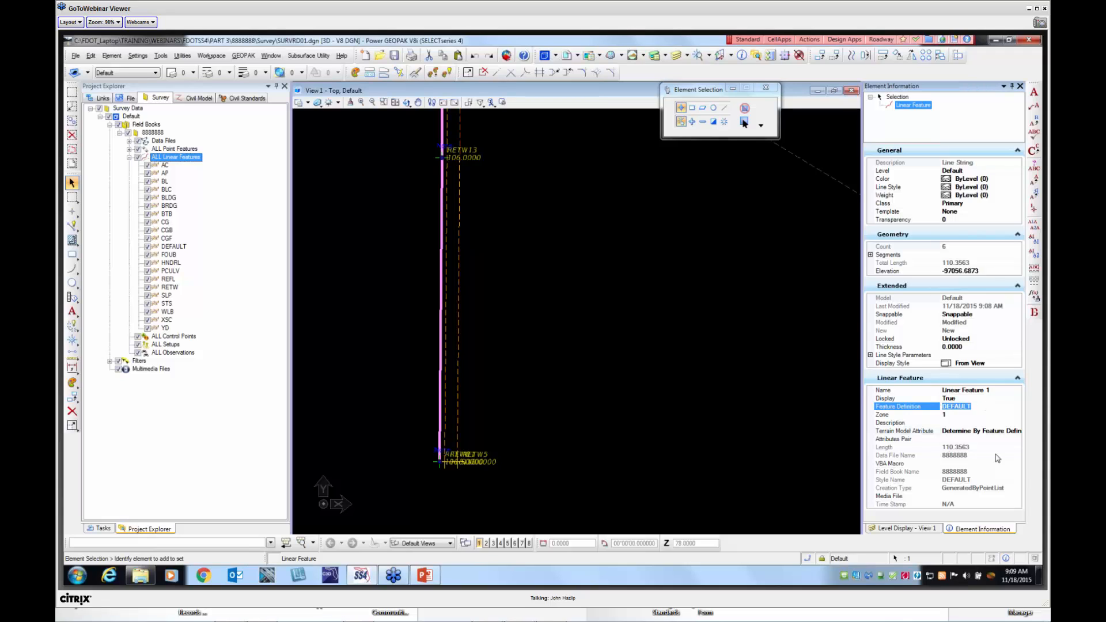
{"action": "type", "text": "RETW"}
{"action": "key", "text": "Return"}
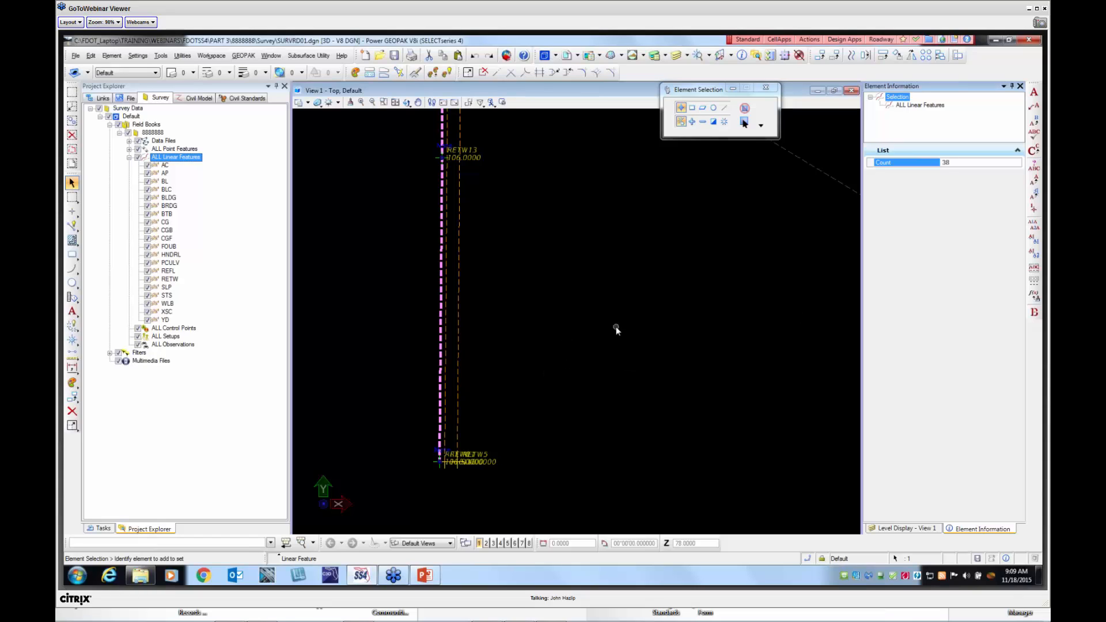
{"action": "left_click", "coordinate": [617, 326]}
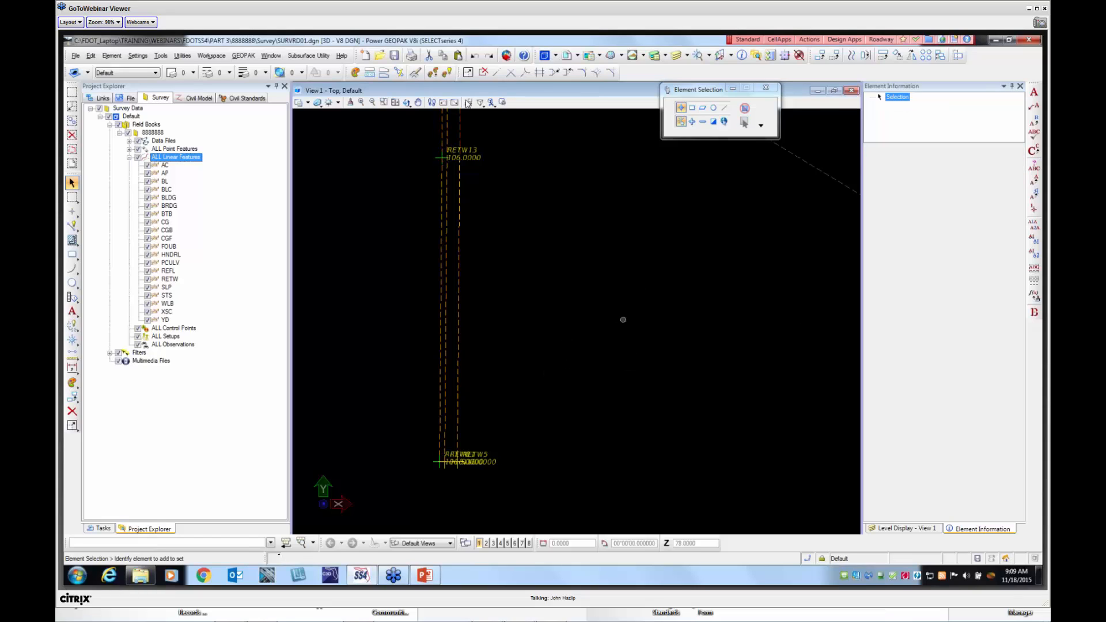
Reselect the new wall feature and review its Terrain Model Attribute options without changing them
{"action": "left_click", "coordinate": [440, 199]}
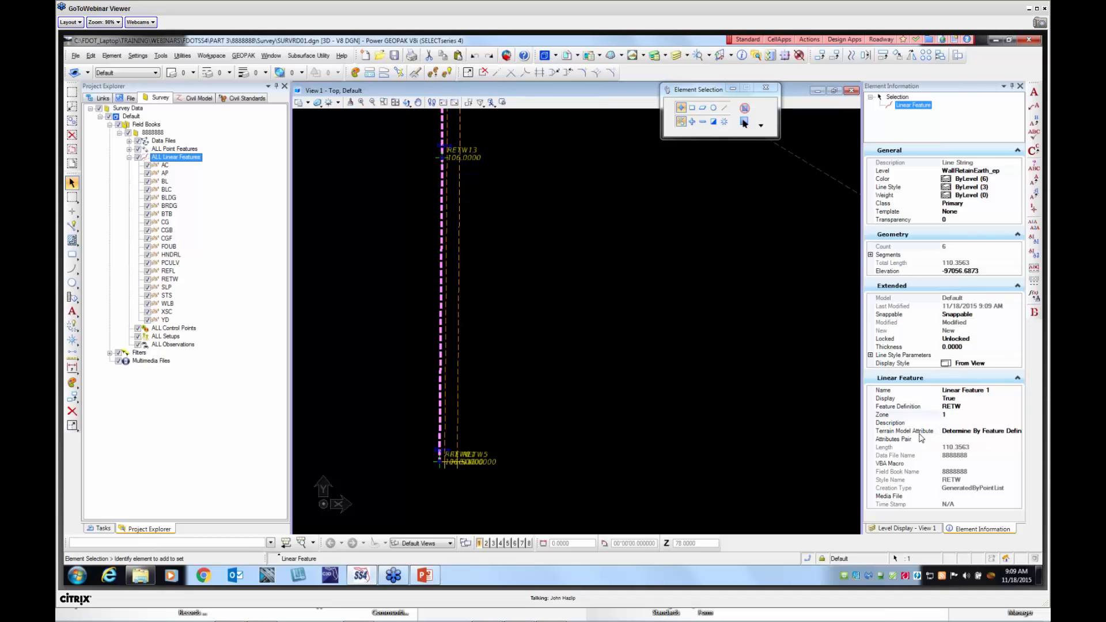
{"action": "left_click", "coordinate": [1010, 433]}
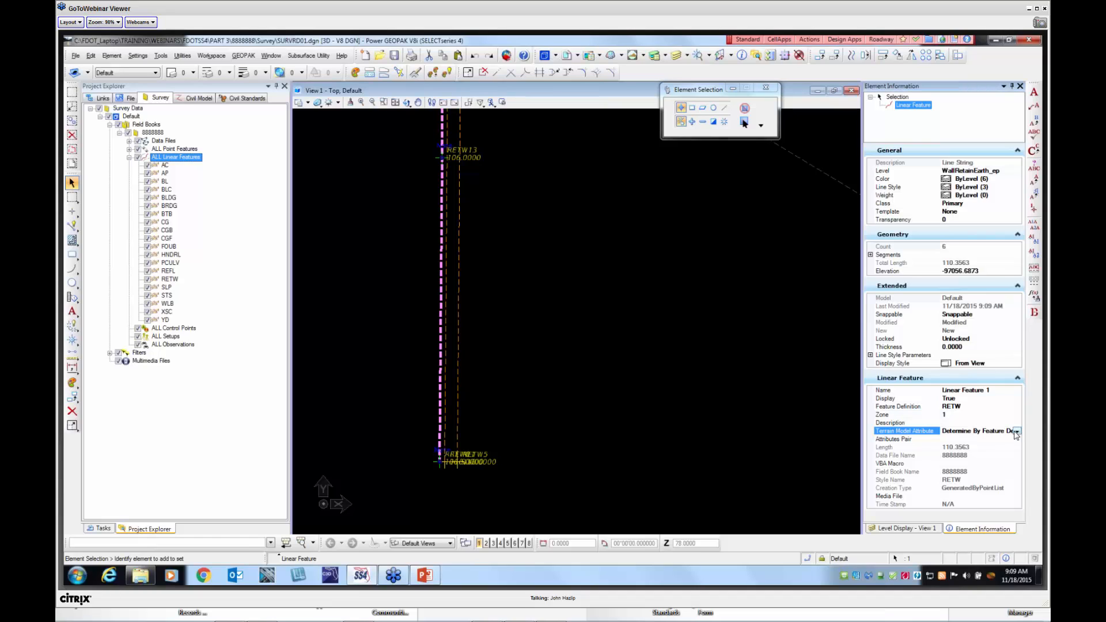
{"action": "left_click", "coordinate": [1016, 432]}
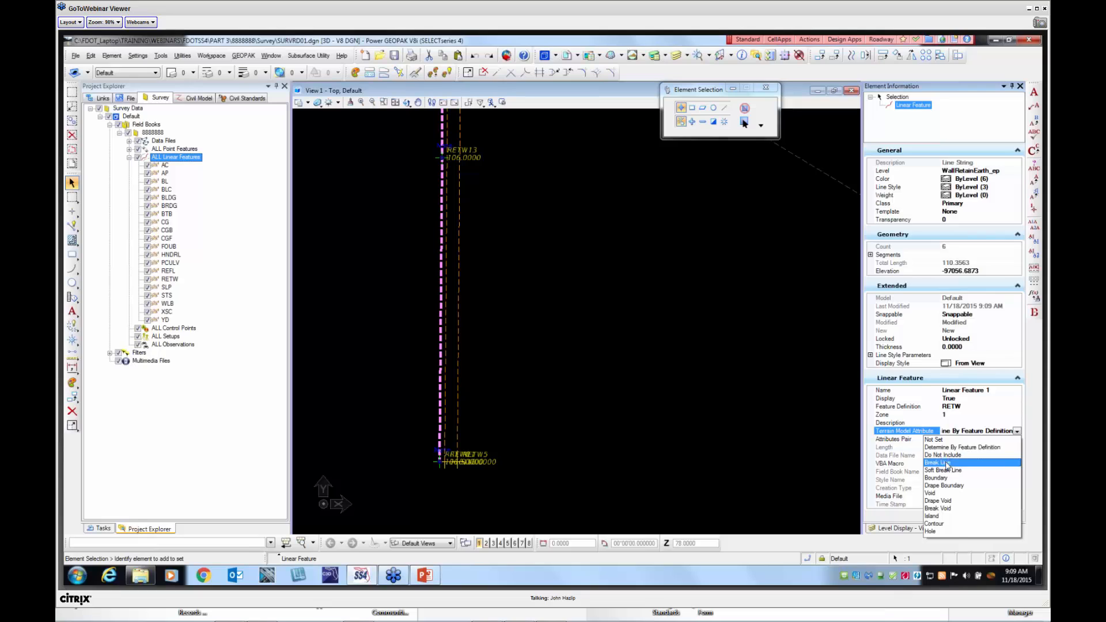
{"action": "left_click", "coordinate": [563, 280]}
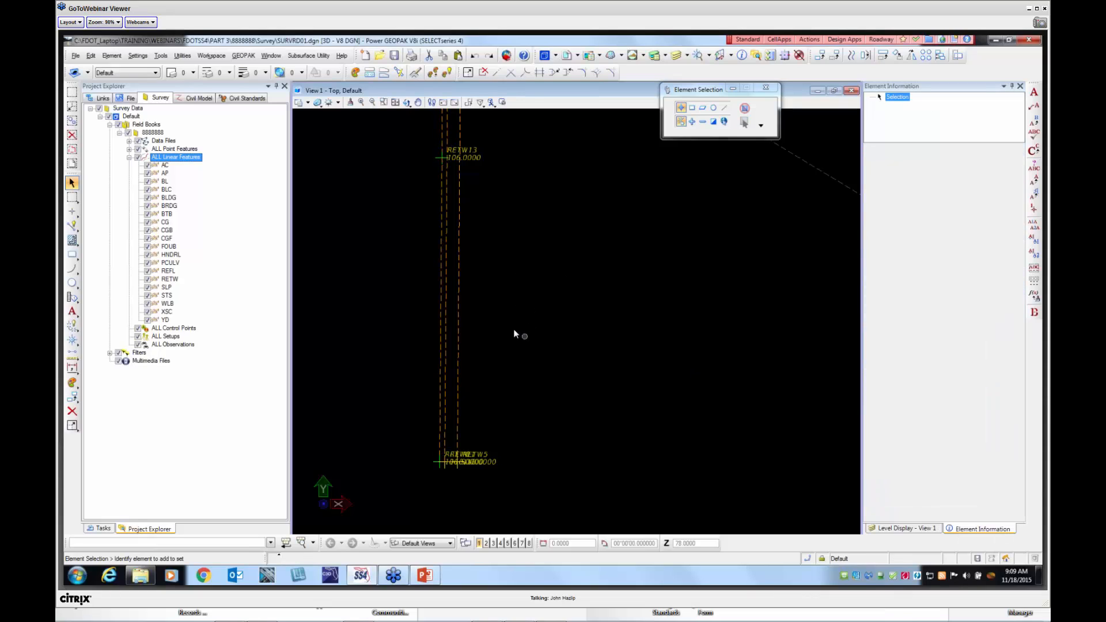
Select the terrain model by its boundary and turn on its triangles display
{"action": "scroll", "coordinate": [498, 355], "scroll_direction": "down", "scroll_amount": 2}
{"action": "scroll", "coordinate": [499, 354], "scroll_direction": "down", "scroll_amount": 6}
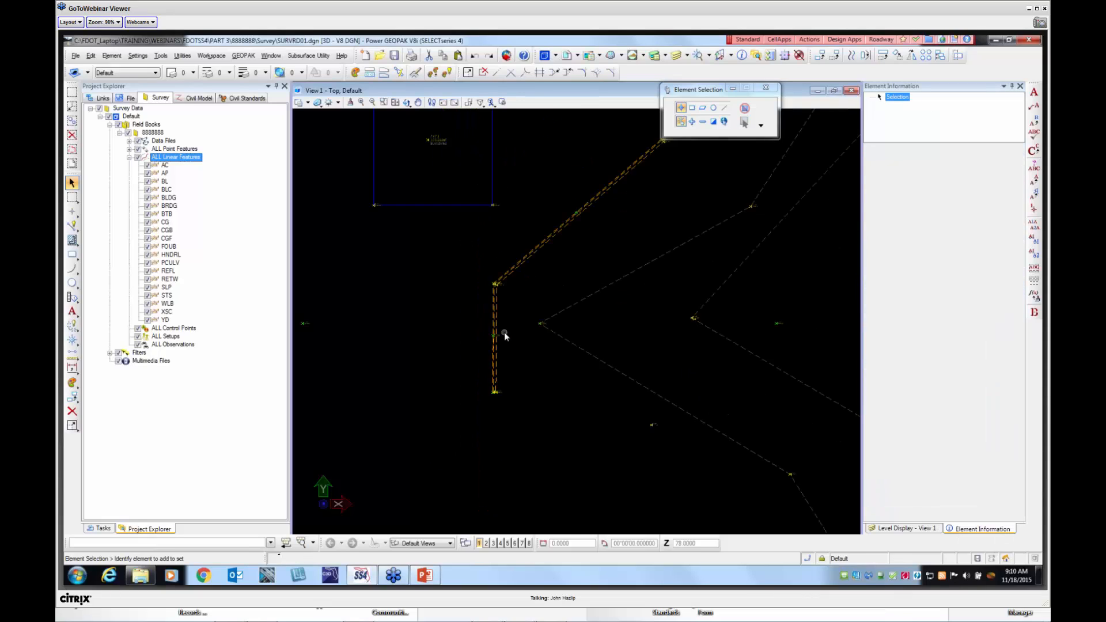
{"action": "scroll", "coordinate": [578, 241], "scroll_direction": "up", "scroll_amount": 7}
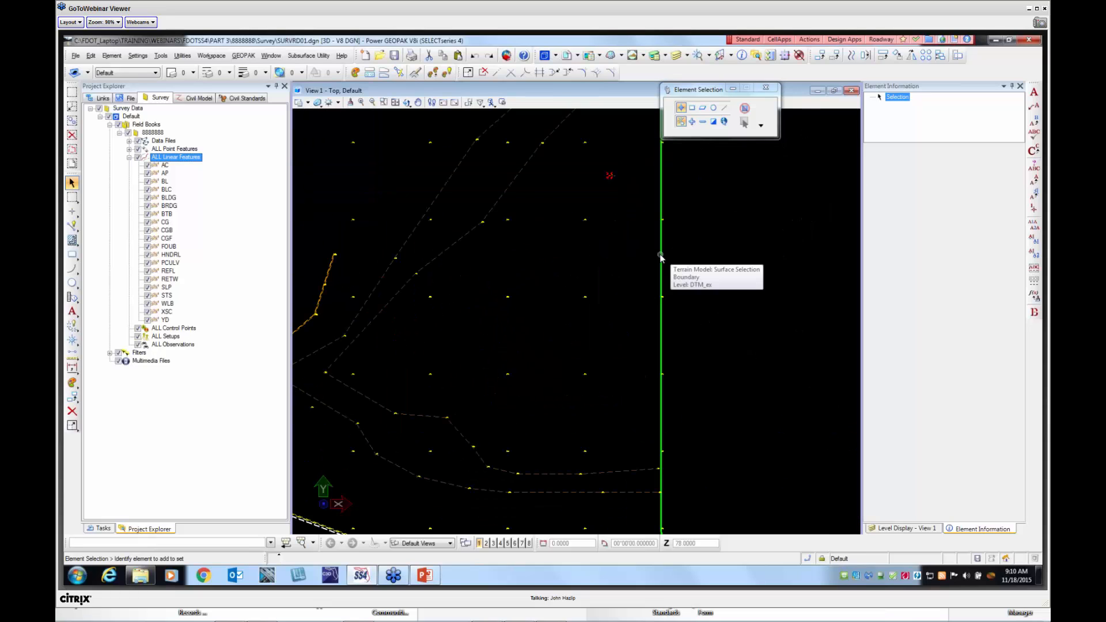
{"action": "left_click", "coordinate": [660, 256]}
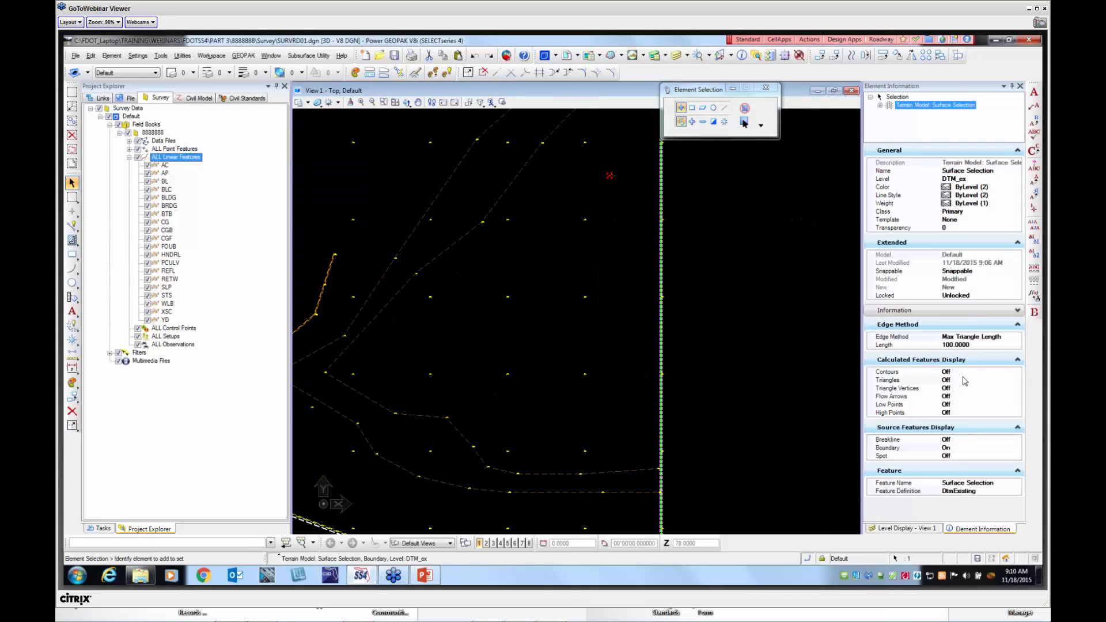
{"action": "left_click", "coordinate": [945, 380]}
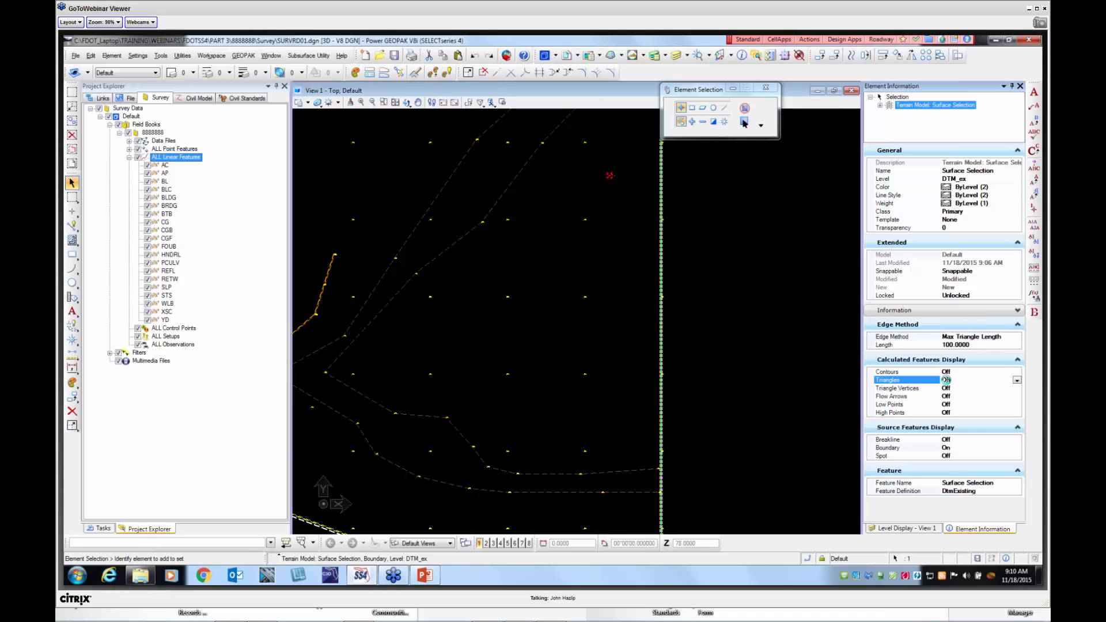
Examine the triangulation along the retaining wall and turn the terrain model's triangles display off
{"action": "scroll", "coordinate": [797, 333], "scroll_direction": "down", "scroll_amount": 5}
{"action": "scroll", "coordinate": [586, 261], "scroll_direction": "up", "scroll_amount": 7}
{"action": "scroll", "coordinate": [548, 281], "scroll_direction": "down", "scroll_amount": 5}
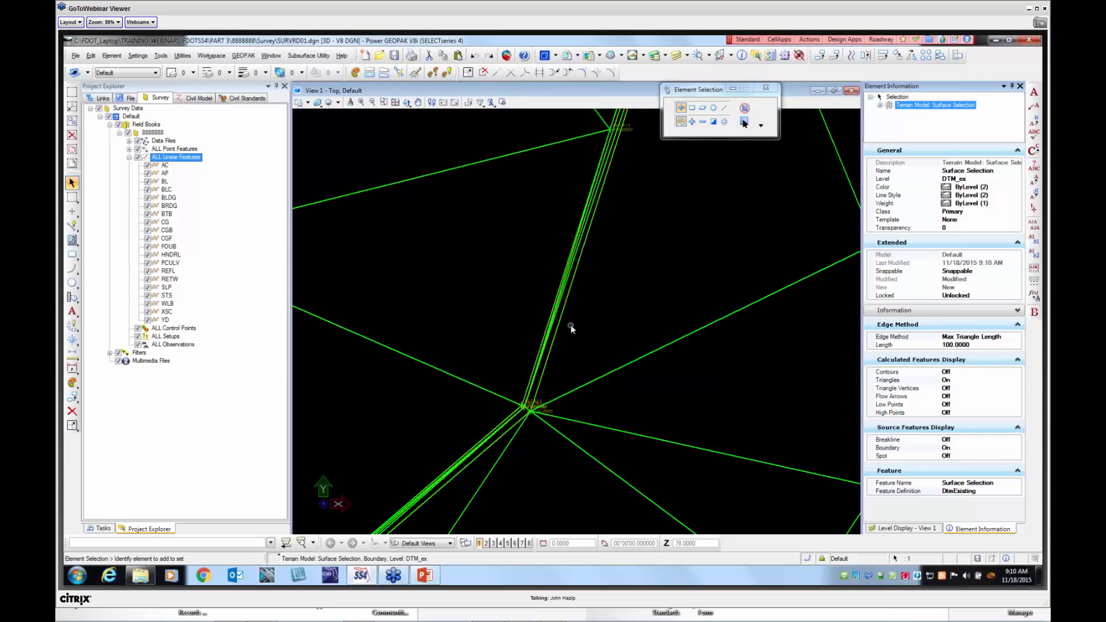
{"action": "scroll", "coordinate": [570, 328], "scroll_direction": "down", "scroll_amount": 4}
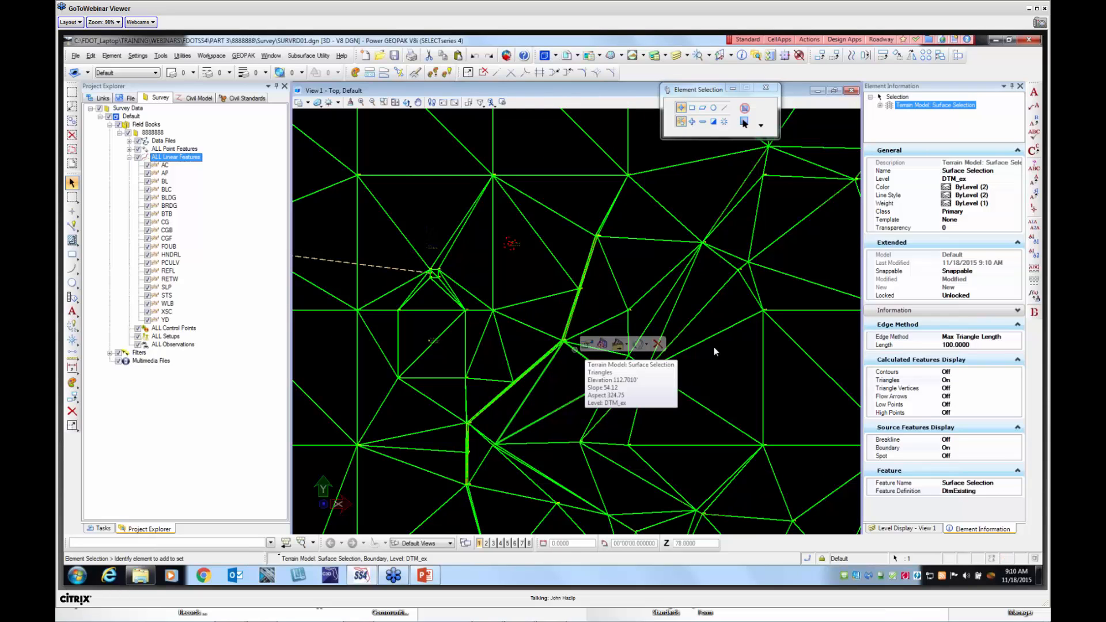
{"action": "left_click", "coordinate": [946, 380]}
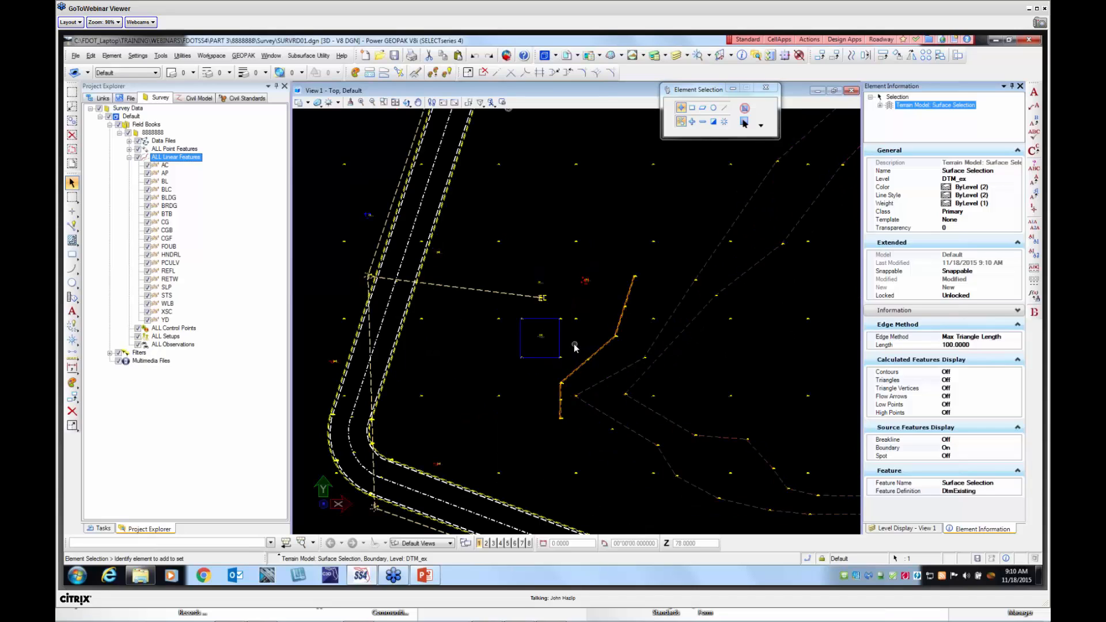
Change the Terrain Model Attribute of the square building outline BLD101 to Break Void and clear the selection
{"action": "scroll", "coordinate": [576, 345], "scroll_direction": "up", "scroll_amount": 5}
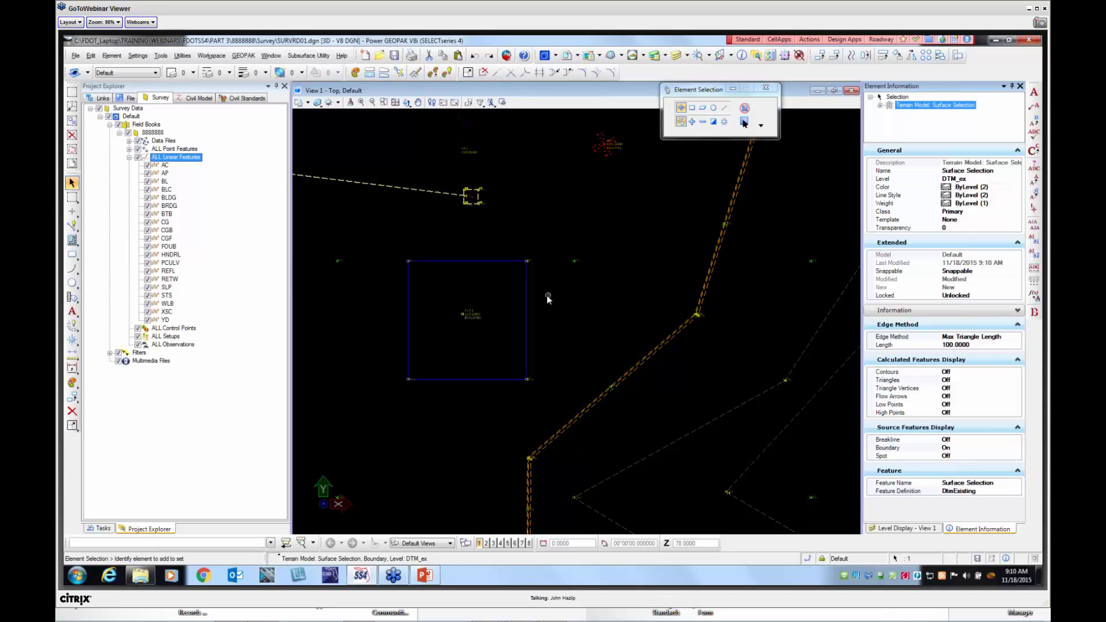
{"action": "mouse_move", "coordinate": [524, 291]}
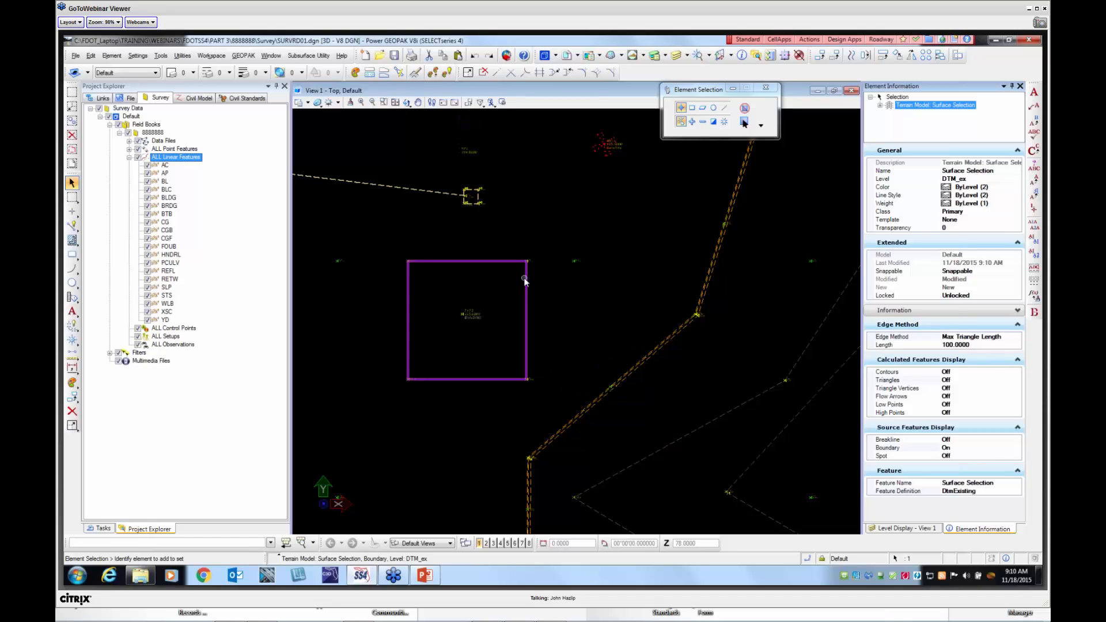
{"action": "left_click", "coordinate": [525, 281]}
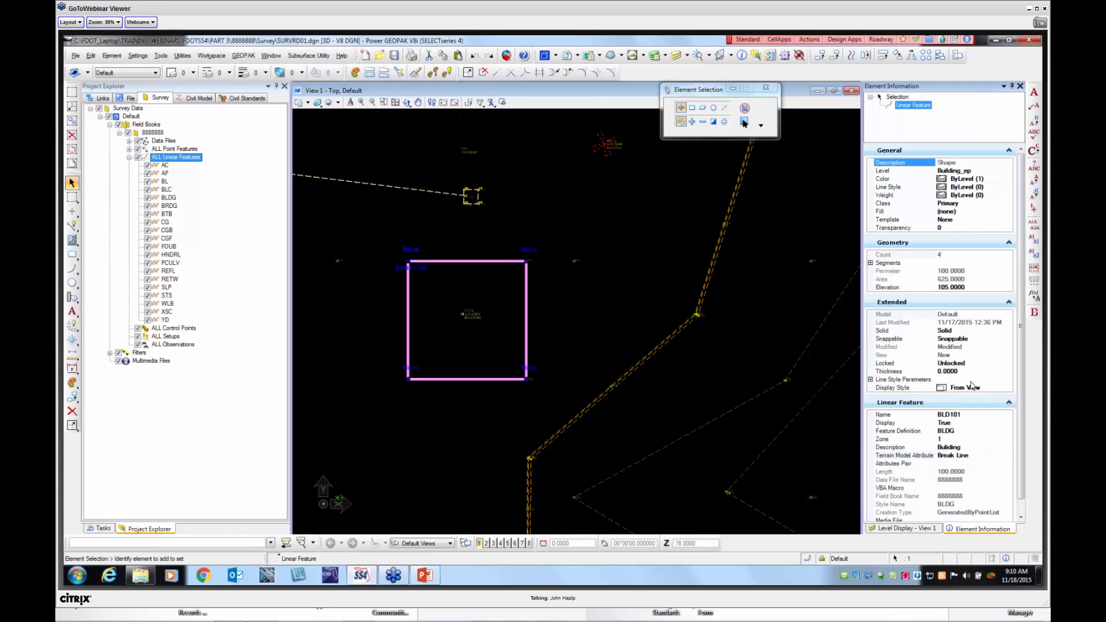
{"action": "left_click", "coordinate": [961, 455]}
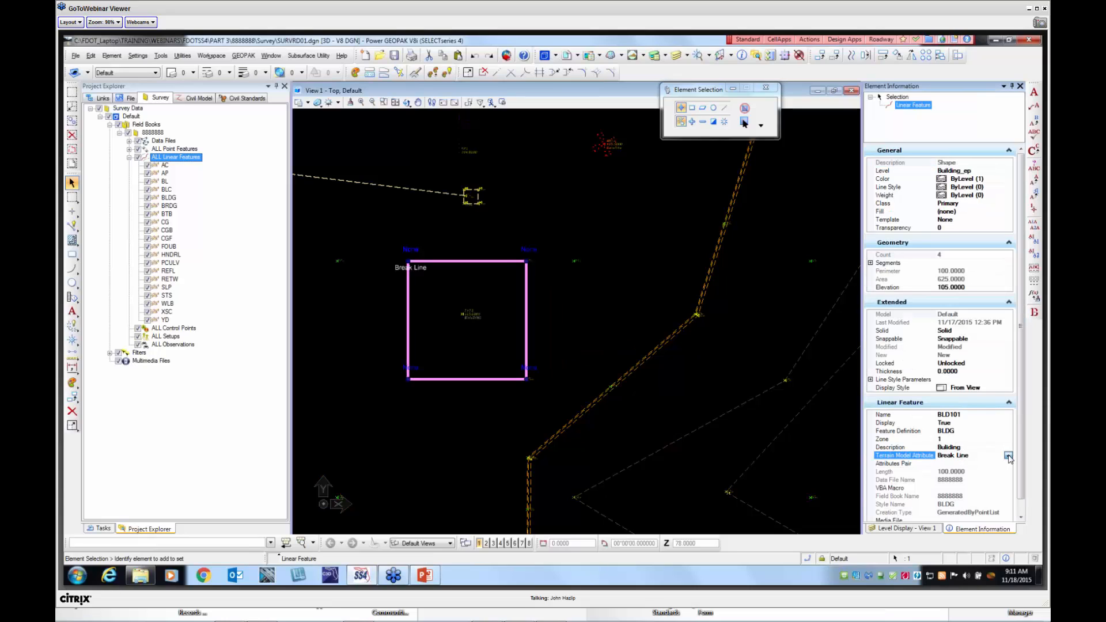
{"action": "left_click", "coordinate": [1007, 455]}
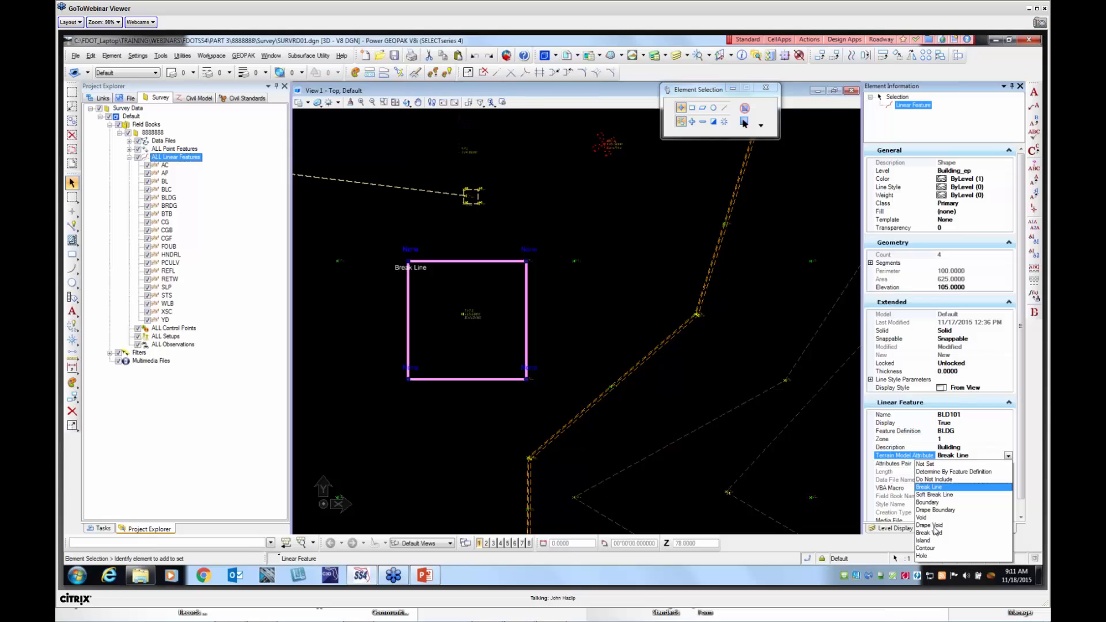
{"action": "left_click", "coordinate": [935, 532]}
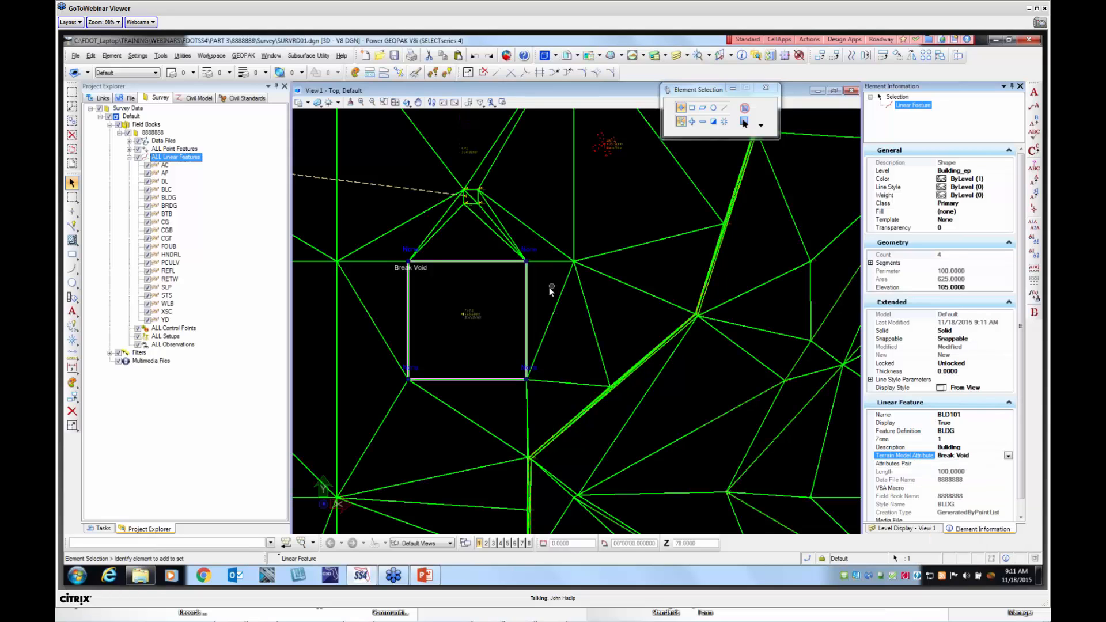
{"action": "left_click", "coordinate": [395, 287]}
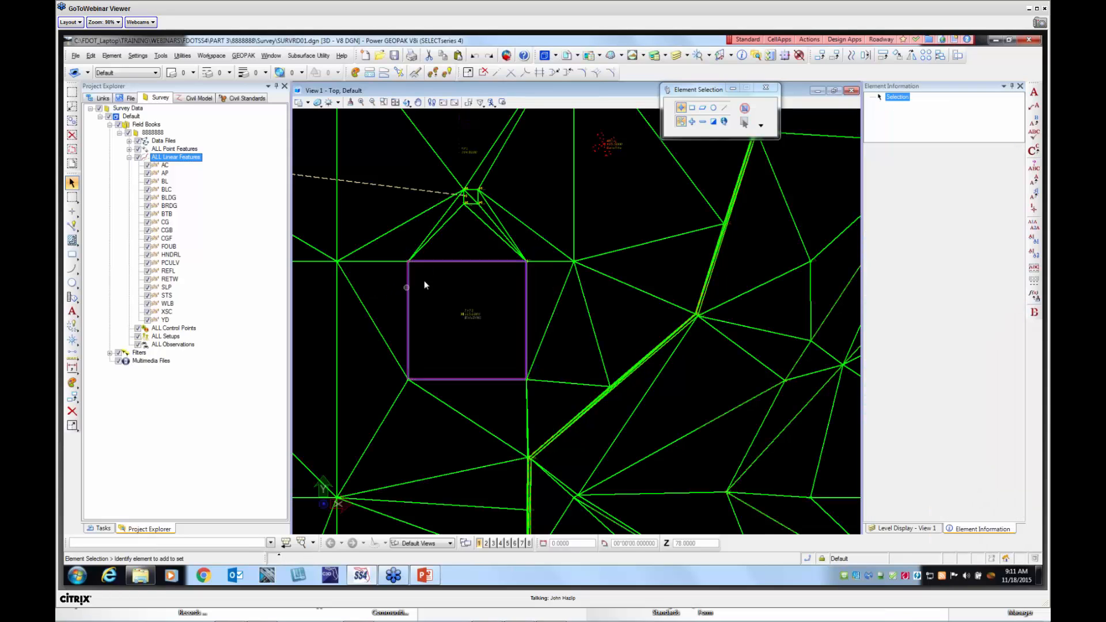
{"action": "scroll", "coordinate": [448, 275], "scroll_direction": "down", "scroll_amount": 2}
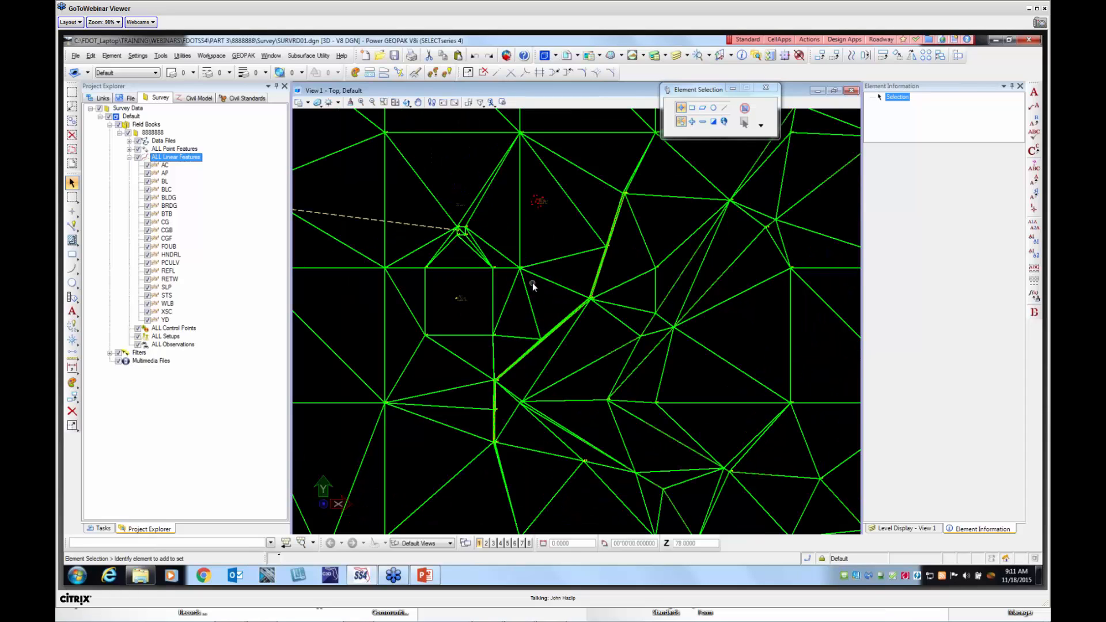
{"action": "scroll", "coordinate": [532, 282], "scroll_direction": "up", "scroll_amount": 2}
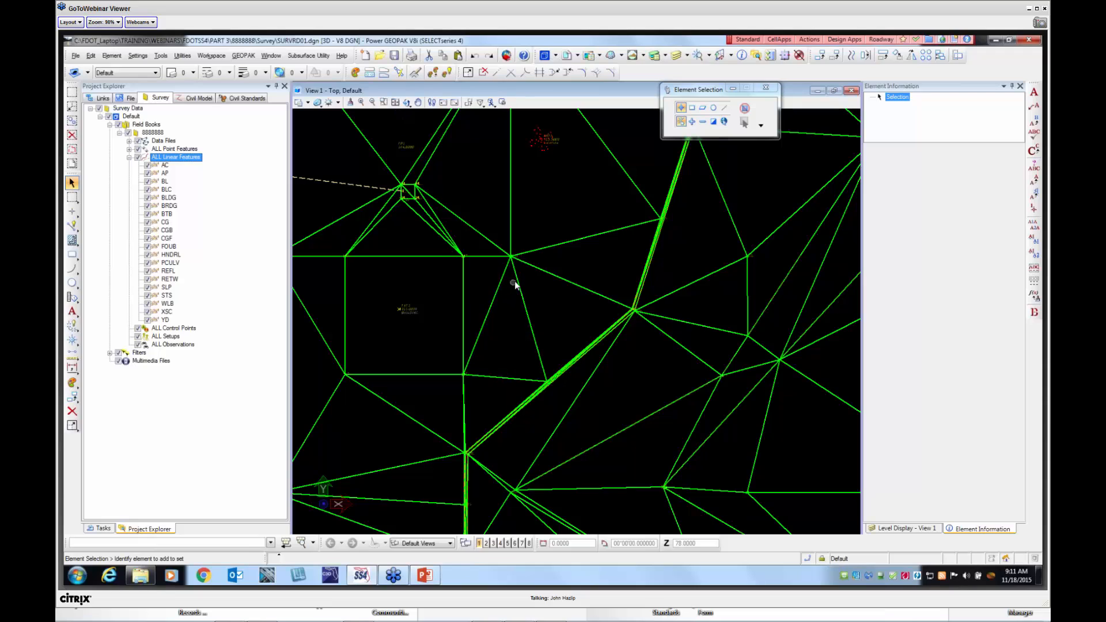
Review the display settings of the Existing terrain model element template in SURVRD01.dgn and close the element templates
{"action": "left_click", "coordinate": [112, 57]}
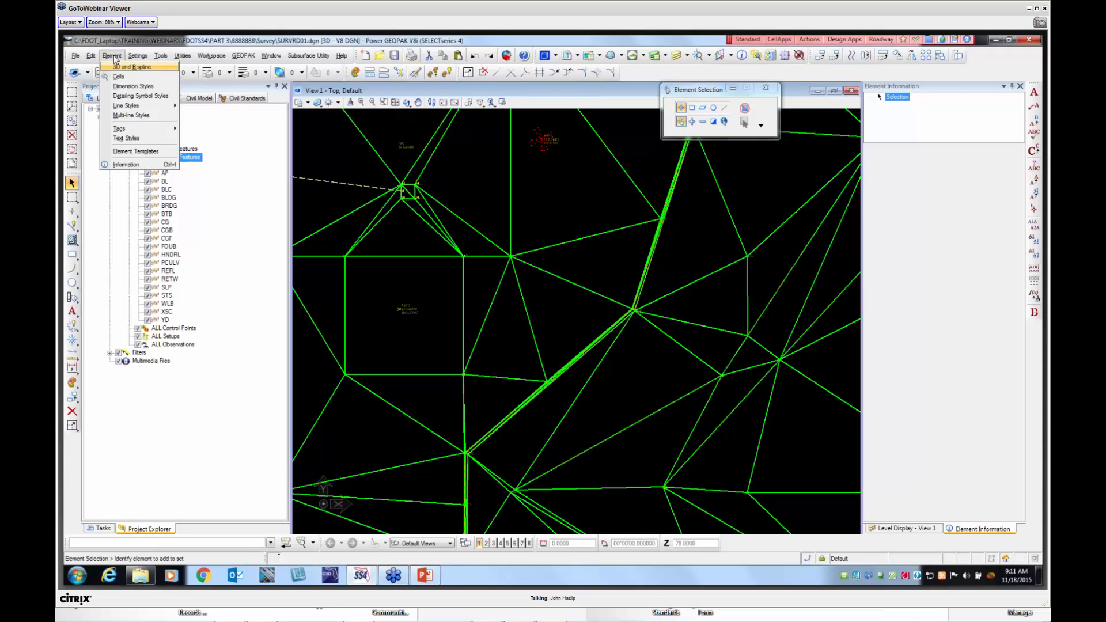
{"action": "left_click", "coordinate": [138, 151]}
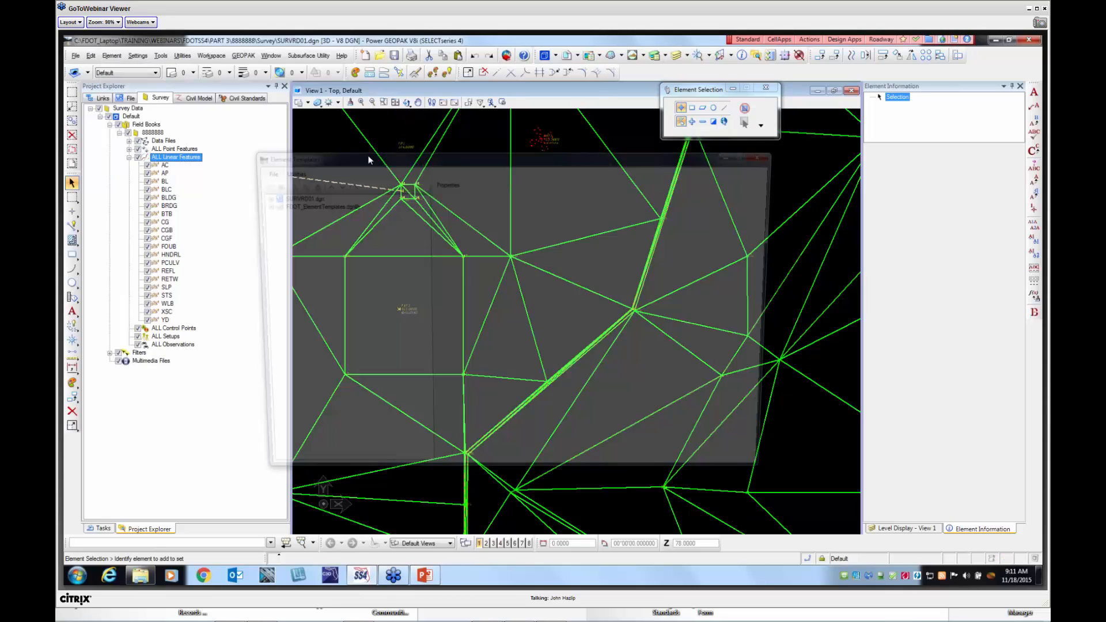
{"action": "left_click", "coordinate": [257, 197]}
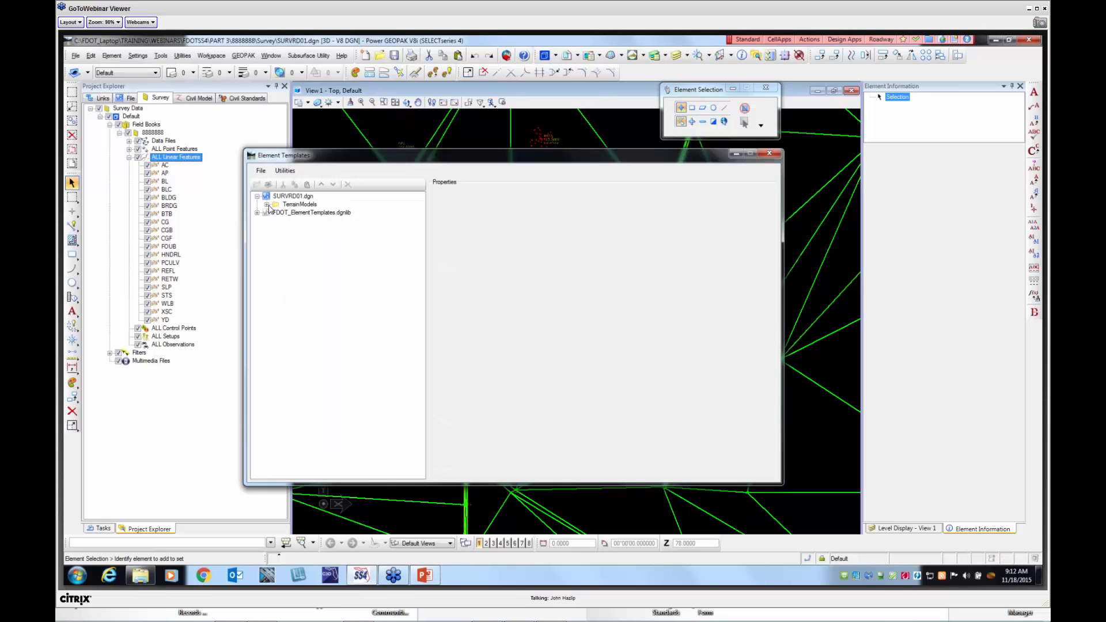
{"action": "left_click", "coordinate": [266, 205]}
{"action": "left_click", "coordinate": [298, 212]}
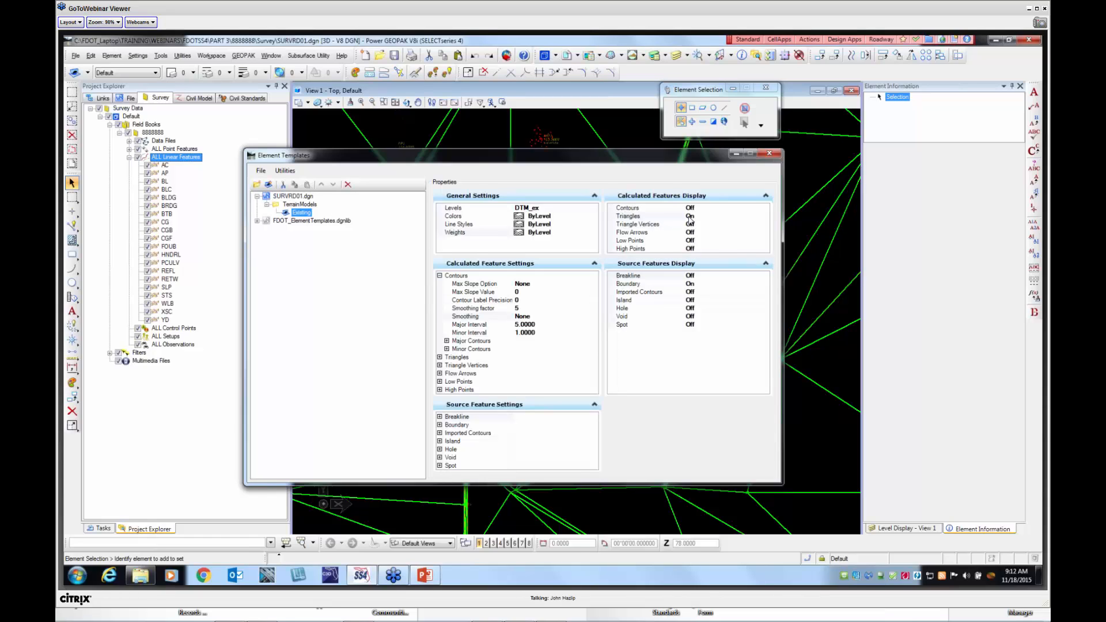
{"action": "left_click", "coordinate": [778, 157]}
Select the terrain model by one of its triangles and turn off its triangles display
{"action": "left_click", "coordinate": [721, 194]}
{"action": "double_click", "coordinate": [949, 380]}
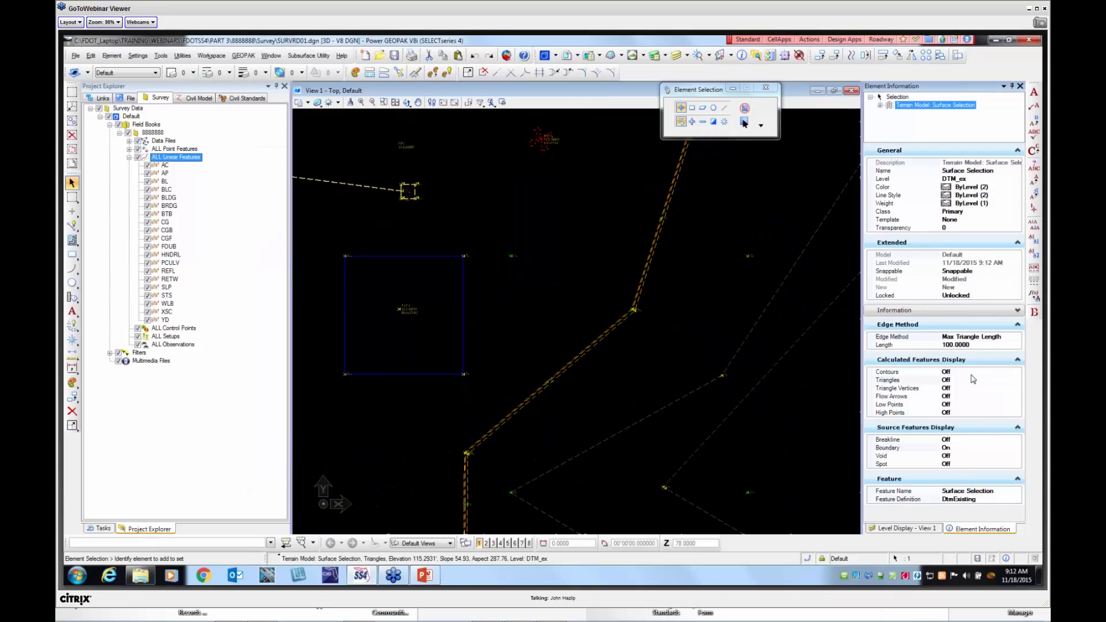
{"action": "scroll", "coordinate": [591, 284], "scroll_direction": "down", "scroll_amount": 5}
{"action": "scroll", "coordinate": [652, 340], "scroll_direction": "up", "scroll_amount": 3}
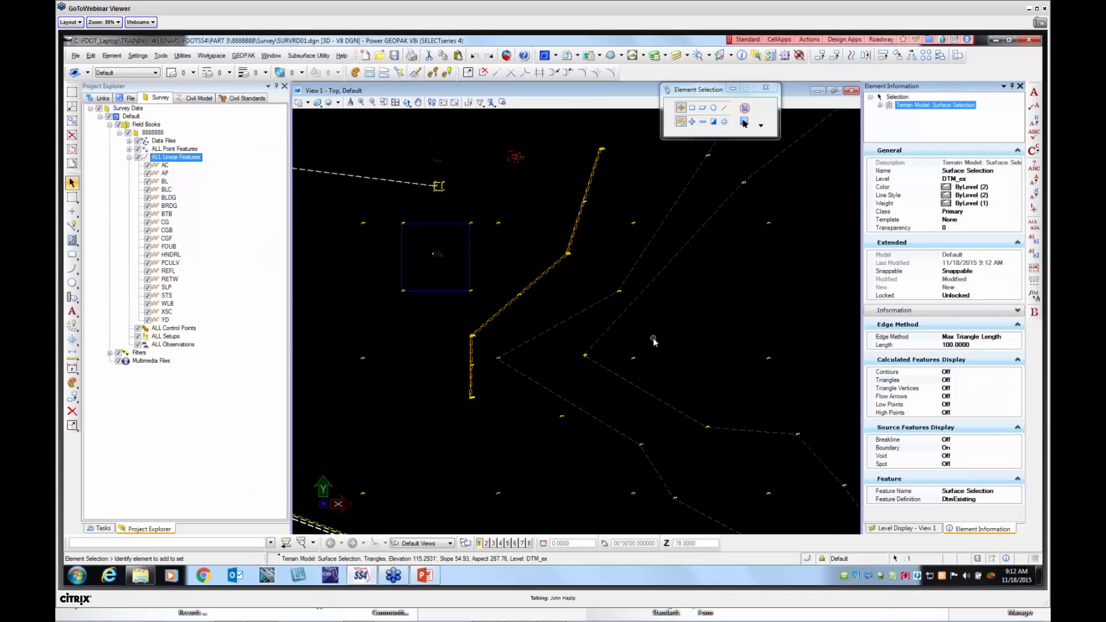
Change the Terrain Model Attribute of slope line SLPA1 to Soft Break Line and clear the selection
{"action": "mouse_move", "coordinate": [670, 263]}
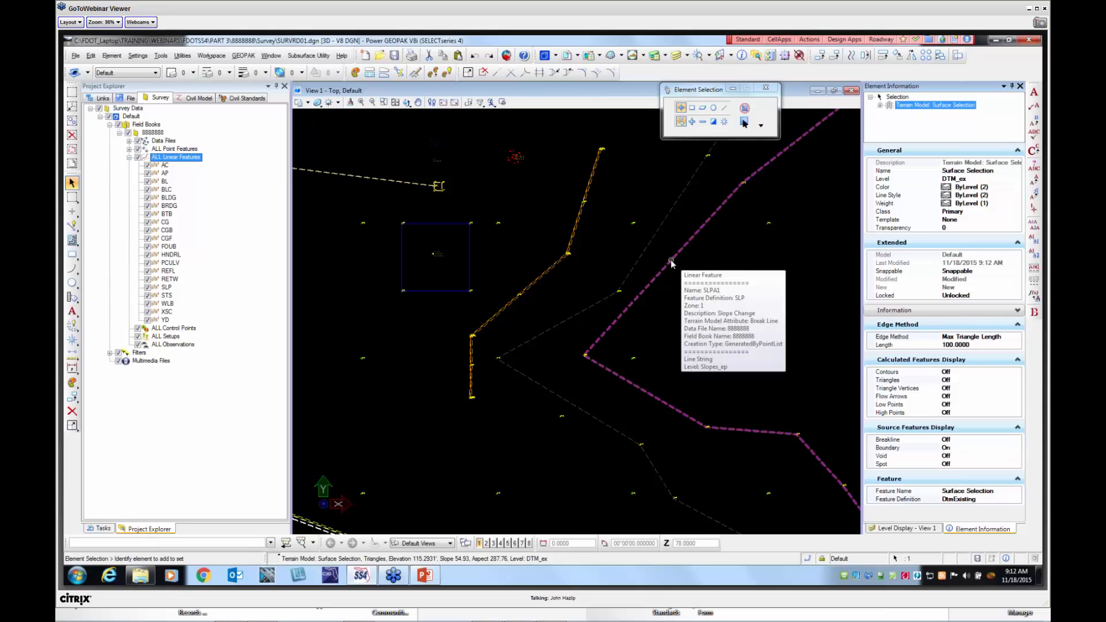
{"action": "left_click", "coordinate": [671, 263]}
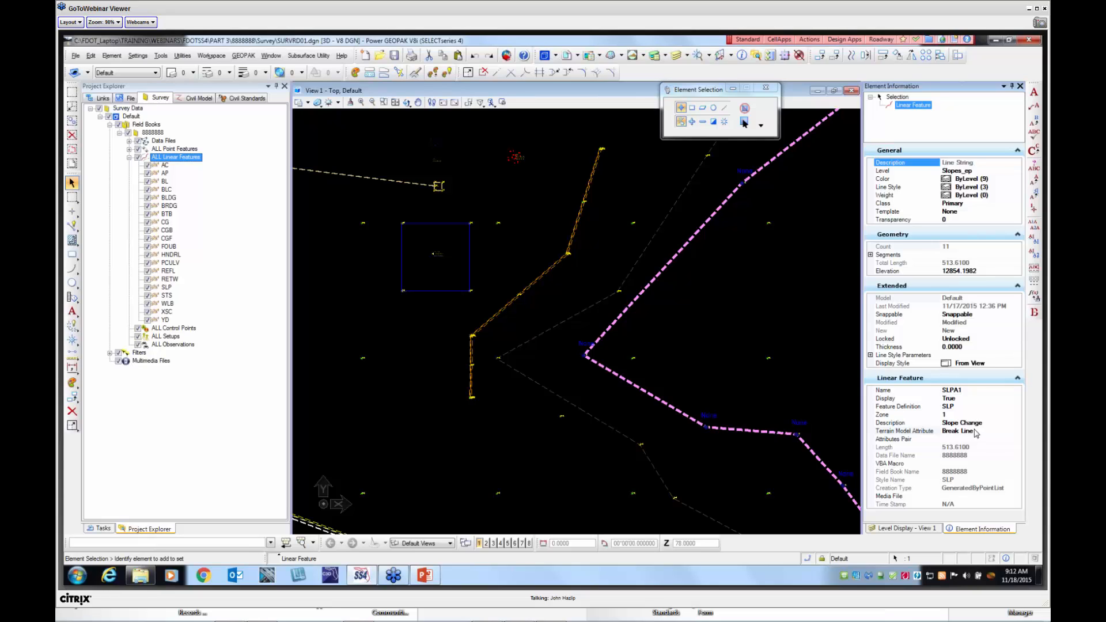
{"action": "left_click", "coordinate": [977, 432]}
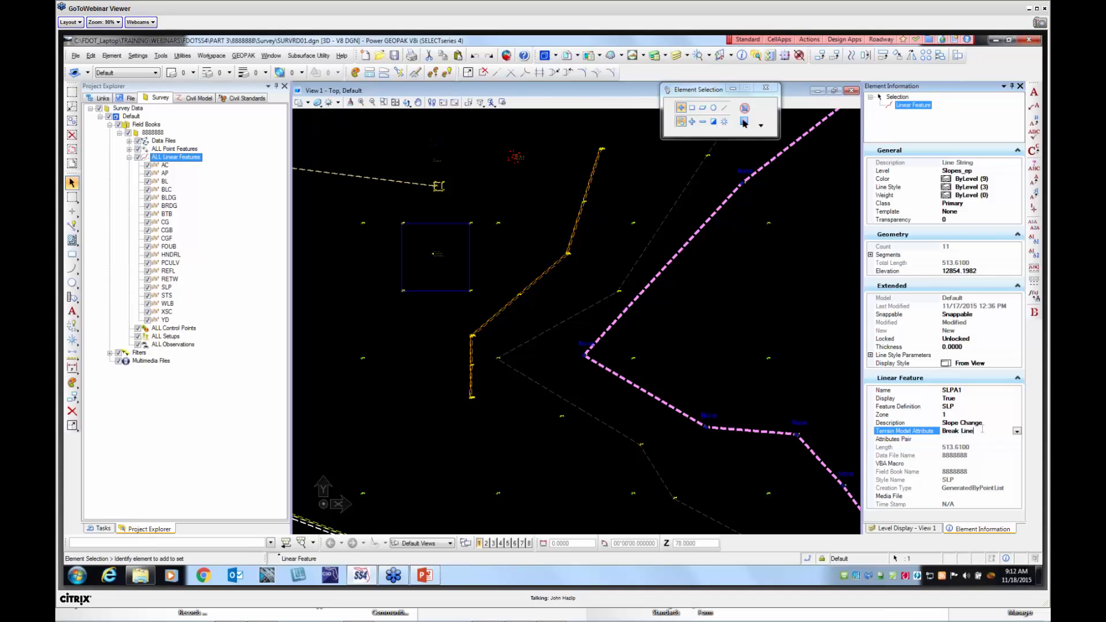
{"action": "left_click", "coordinate": [1016, 431]}
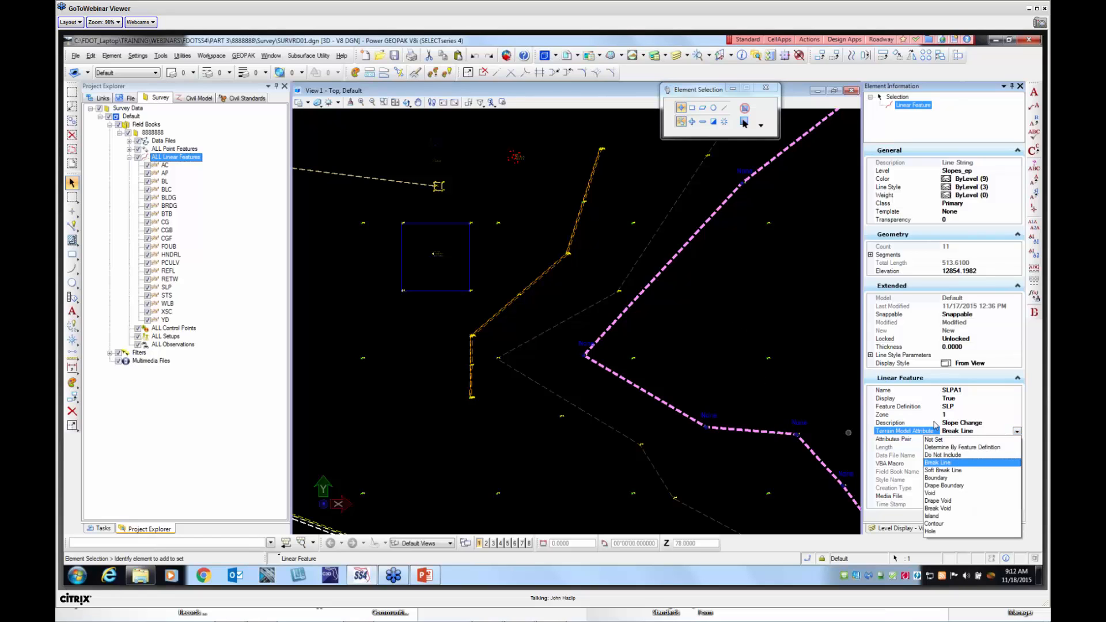
{"action": "left_click", "coordinate": [946, 469]}
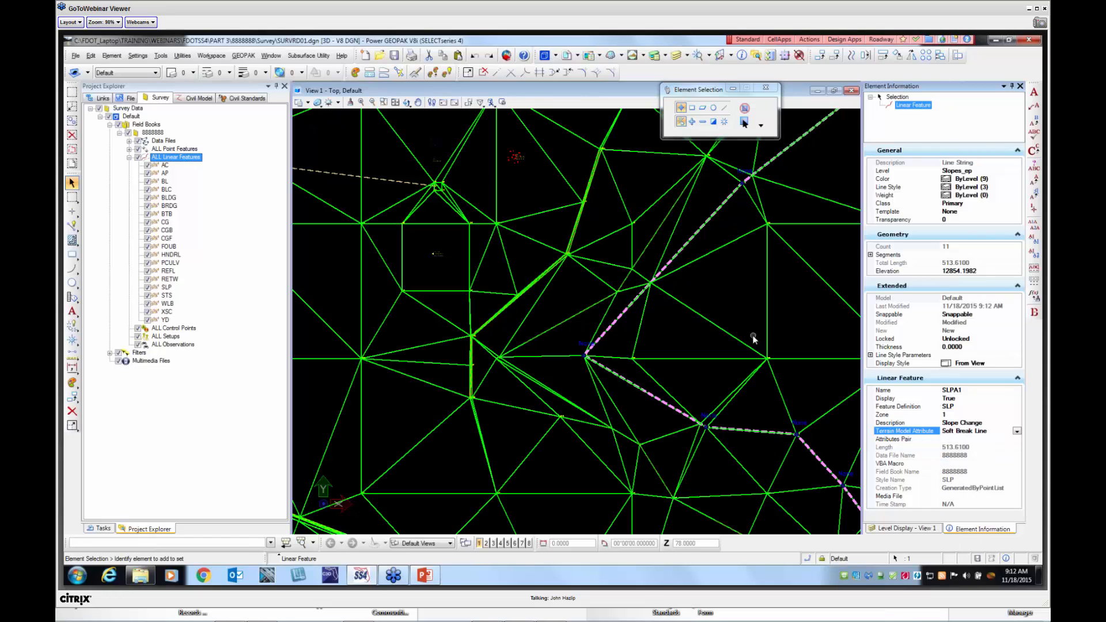
{"action": "left_click", "coordinate": [743, 316]}
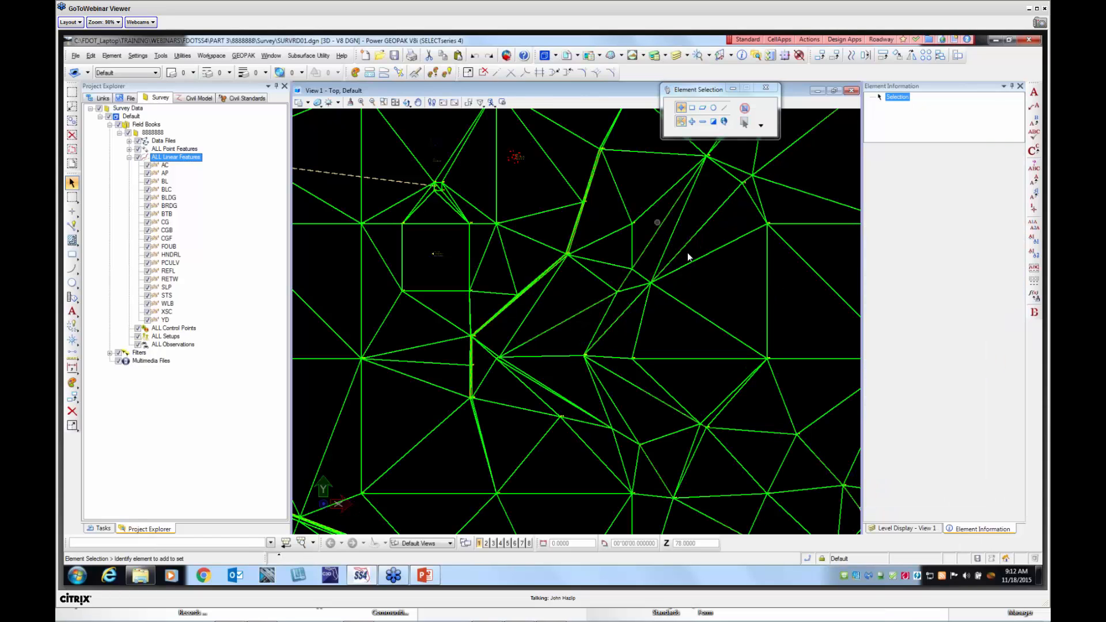
Set the Terrain Model Attribute of slope line SLPB1 to Soft Break Line
{"action": "mouse_move", "coordinate": [650, 244]}
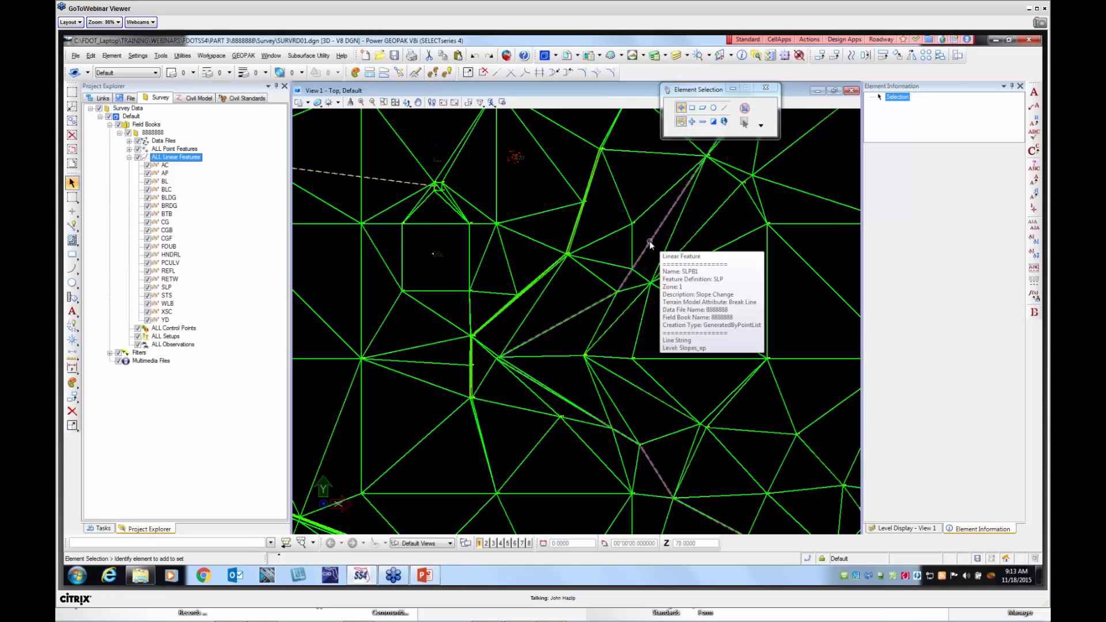
{"action": "left_click", "coordinate": [538, 338]}
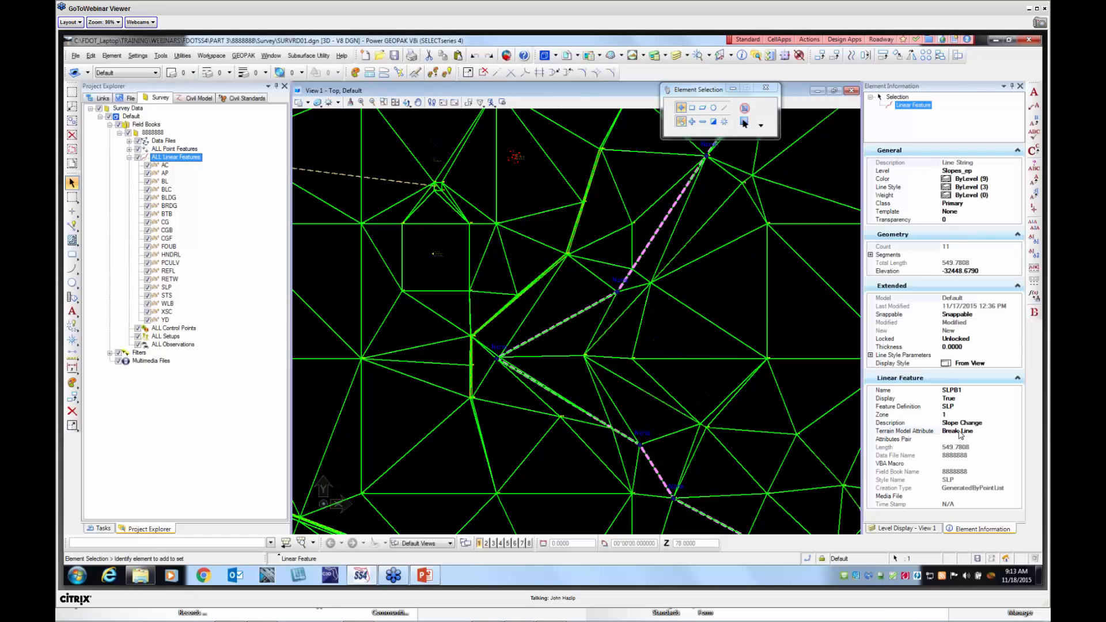
{"action": "left_click", "coordinate": [1000, 430]}
{"action": "left_click", "coordinate": [1016, 431]}
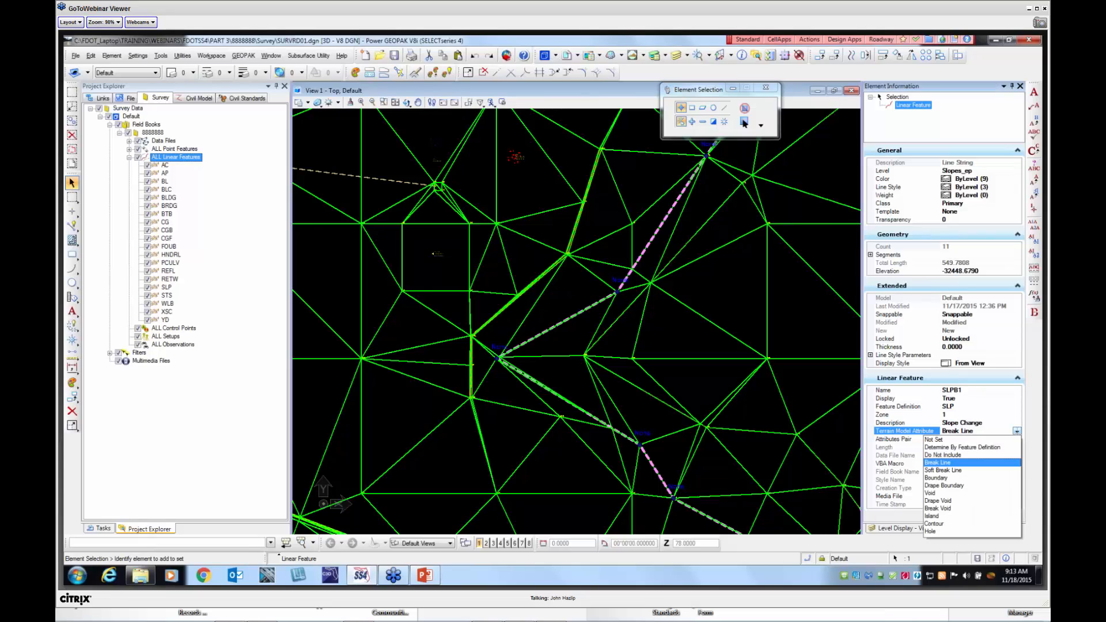
{"action": "left_click", "coordinate": [942, 475]}
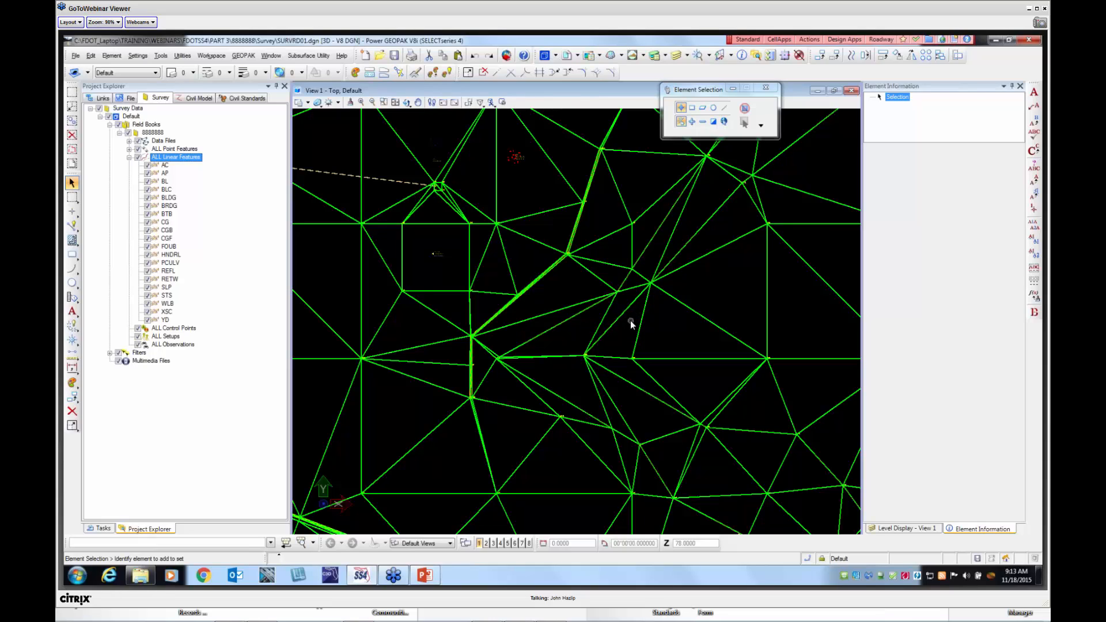
{"action": "scroll", "coordinate": [654, 308], "scroll_direction": "down", "scroll_amount": 2}
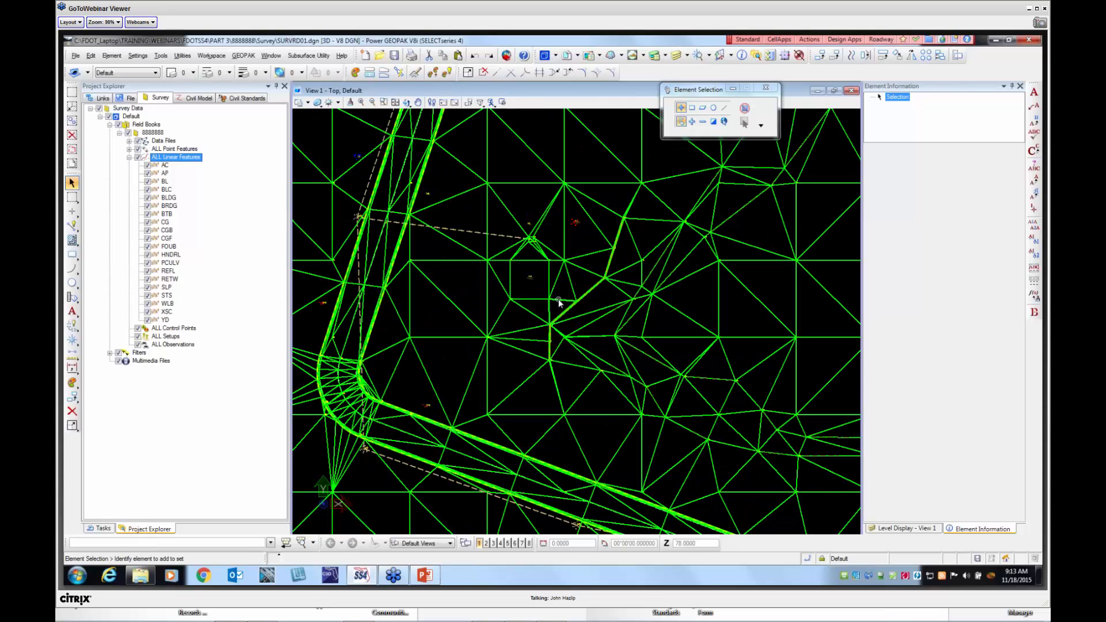
{"action": "scroll", "coordinate": [558, 304], "scroll_direction": "down", "scroll_amount": 2}
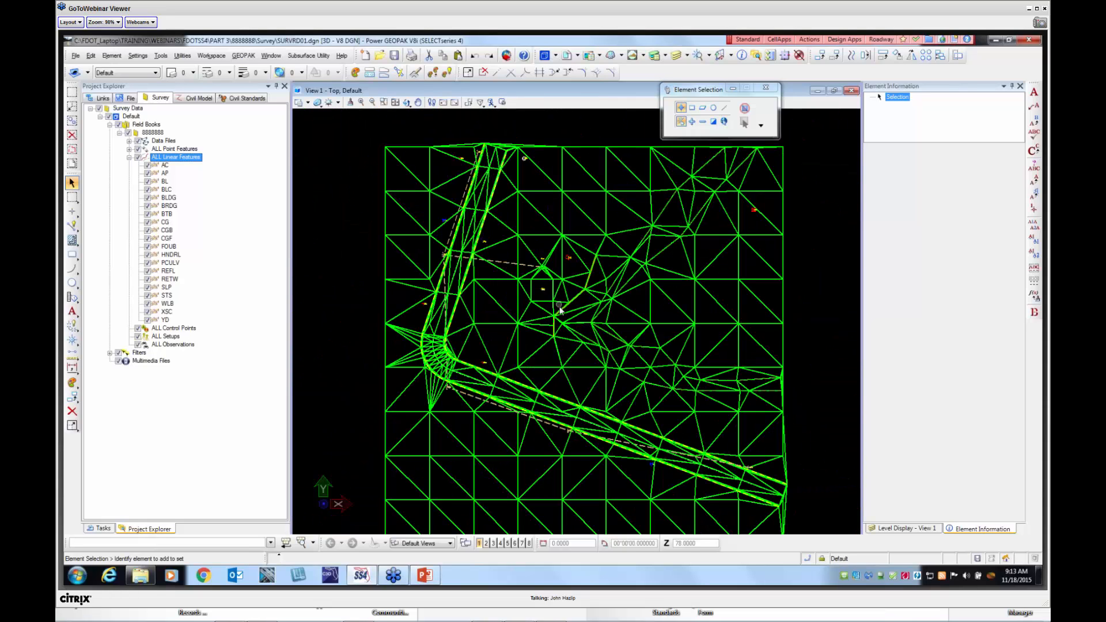
{"action": "scroll", "coordinate": [547, 300], "scroll_direction": "down", "scroll_amount": 2}
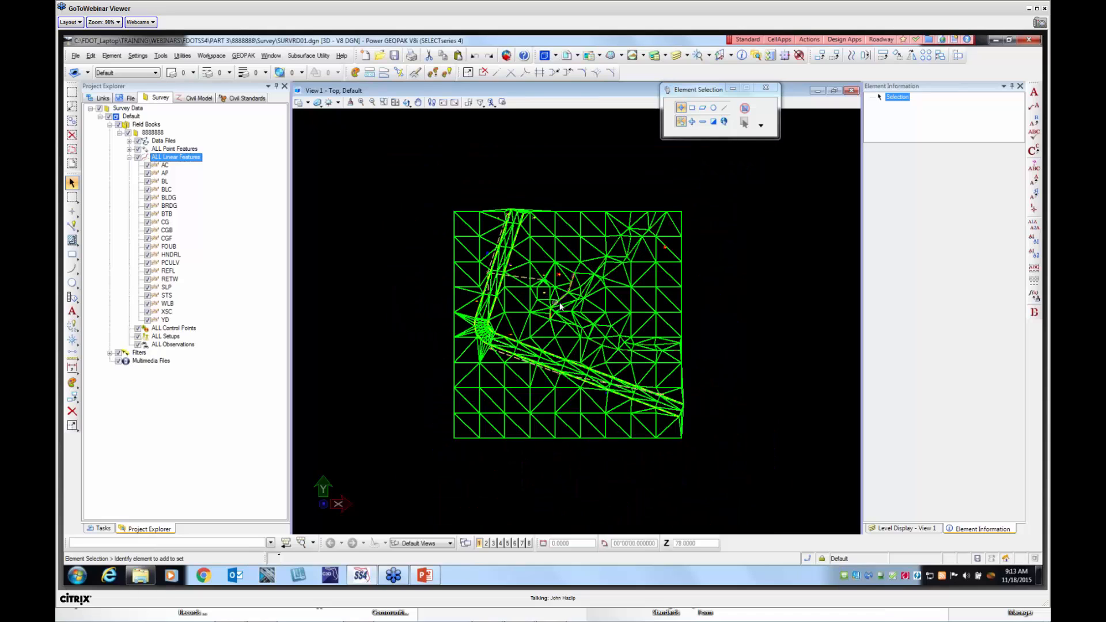
Examine the terrain triangulation around the building and the adjacent slope lines
{"action": "scroll", "coordinate": [570, 288], "scroll_direction": "up", "scroll_amount": 2}
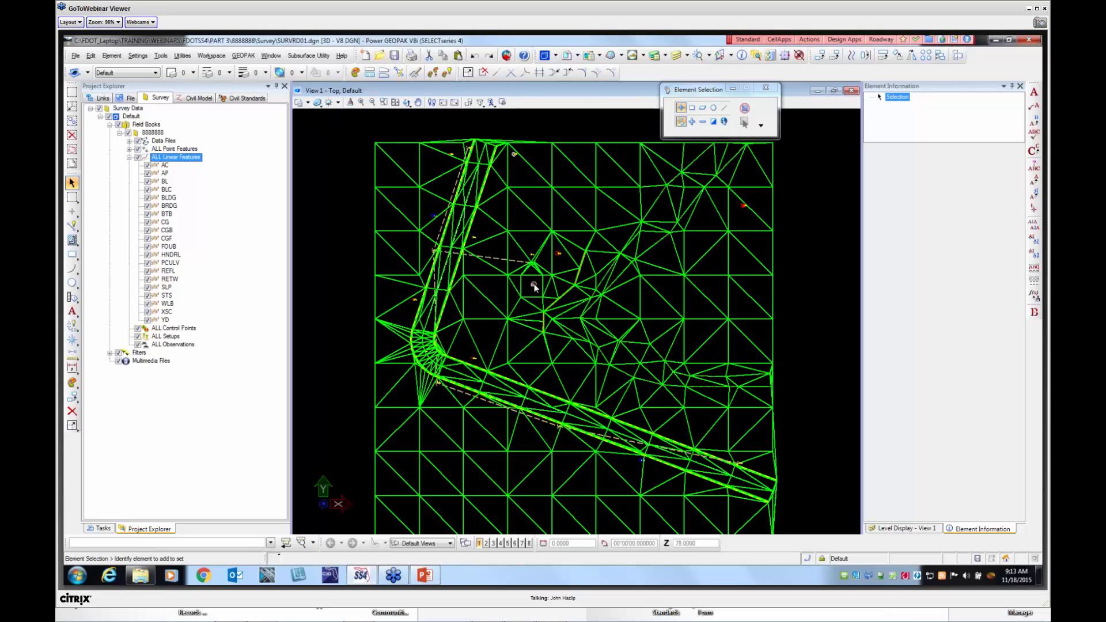
{"action": "mouse_move", "coordinate": [566, 297]}
{"action": "scroll", "coordinate": [541, 294], "scroll_direction": "up", "scroll_amount": 2}
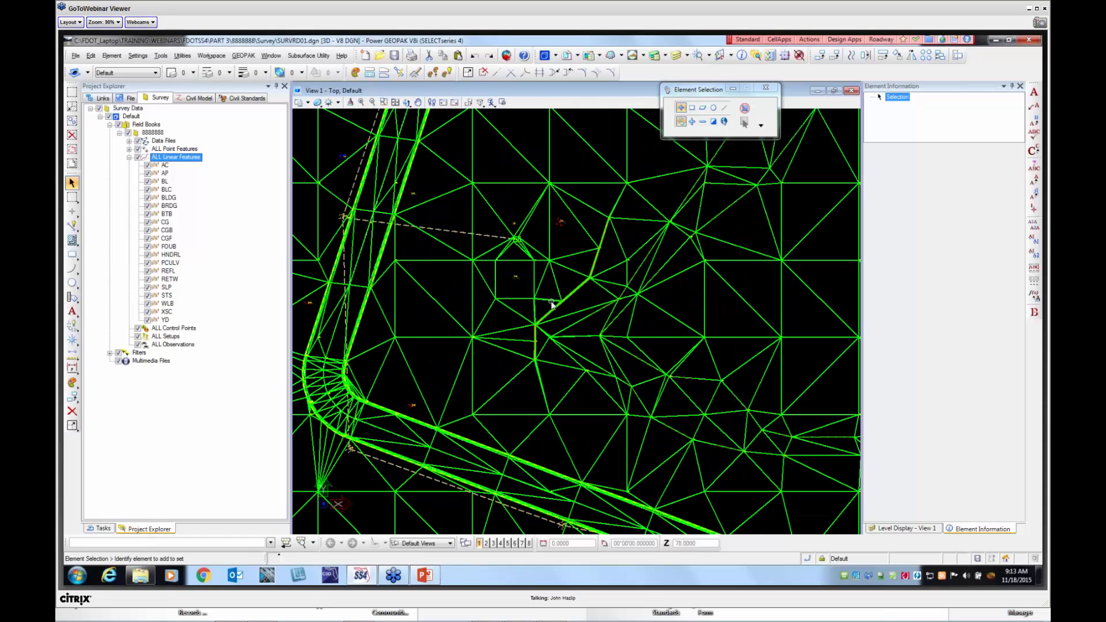
{"action": "scroll", "coordinate": [581, 234], "scroll_direction": "down", "scroll_amount": 2}
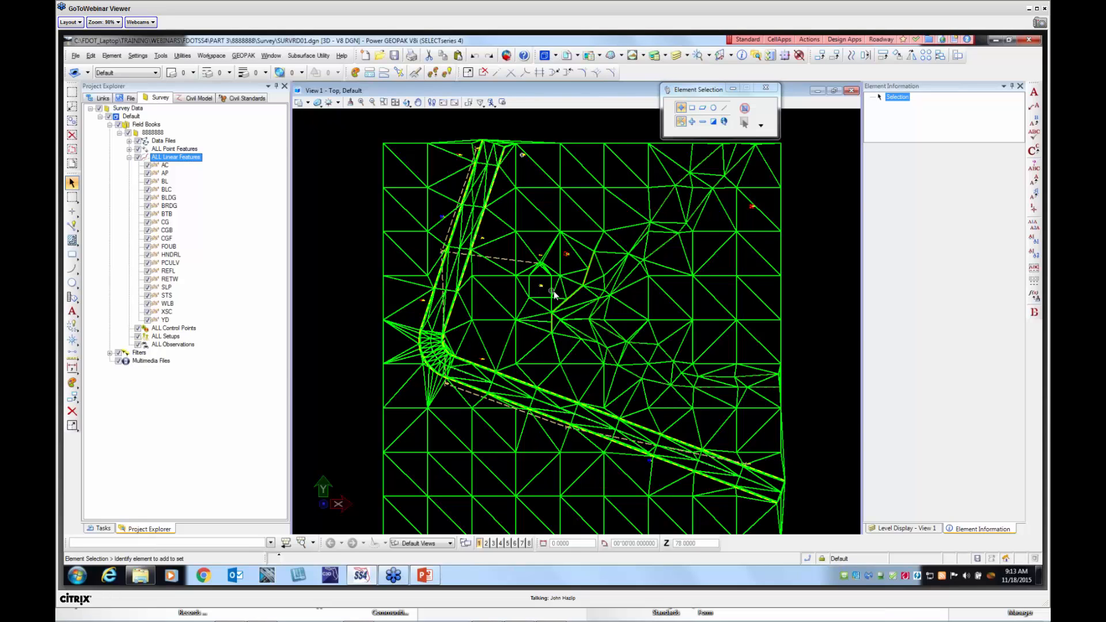
{"action": "scroll", "coordinate": [558, 288], "scroll_direction": "up", "scroll_amount": 2}
{"action": "scroll", "coordinate": [559, 298], "scroll_direction": "up", "scroll_amount": 2}
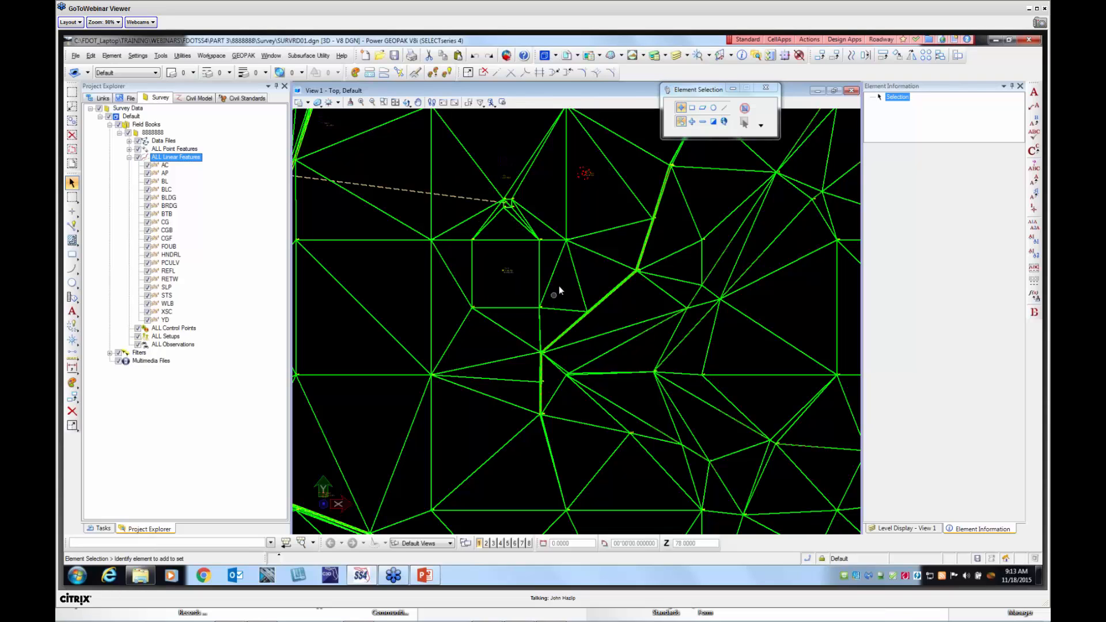
{"action": "scroll", "coordinate": [580, 308], "scroll_direction": "down", "scroll_amount": 4}
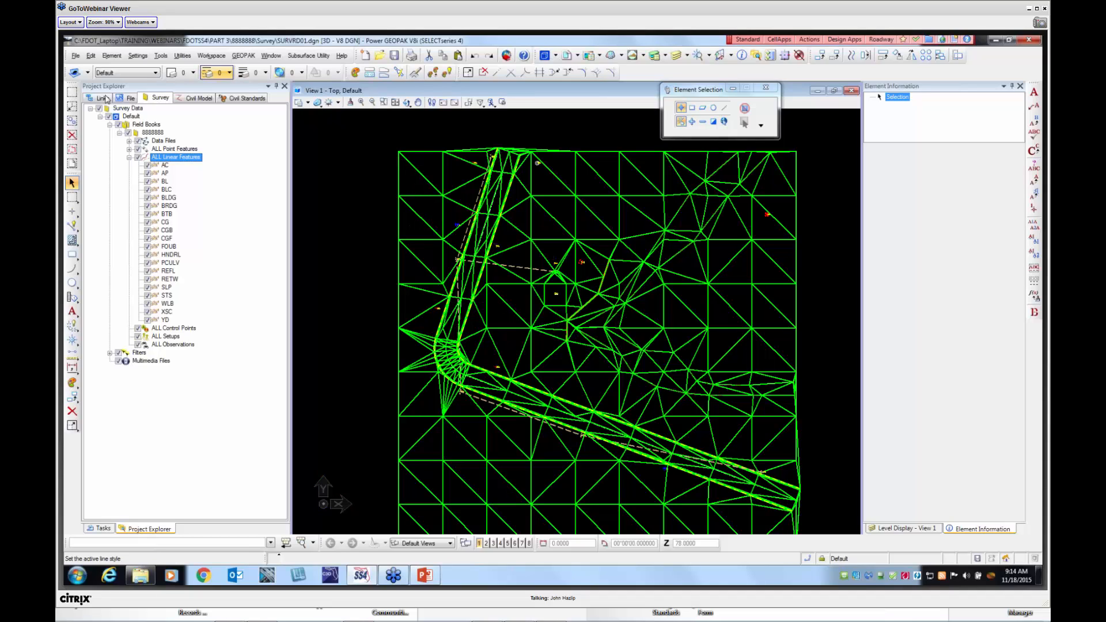
Open the Edit Terrain Model tools, check whether the terrain can be edited, and activate triangle deletion
{"action": "left_click", "coordinate": [101, 528]}
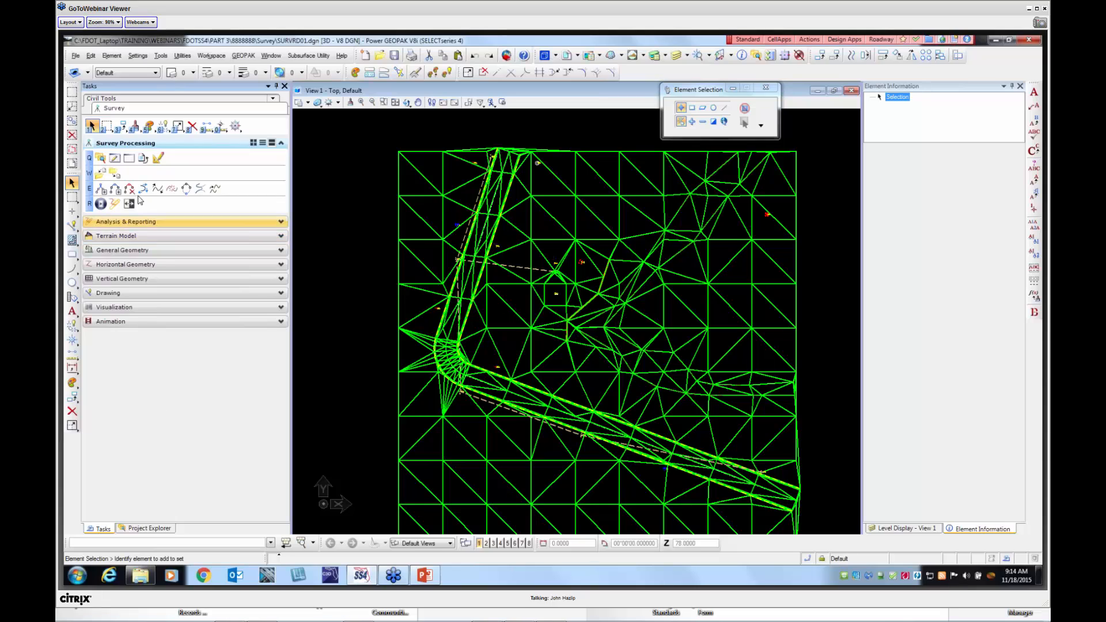
{"action": "left_click", "coordinate": [140, 235]}
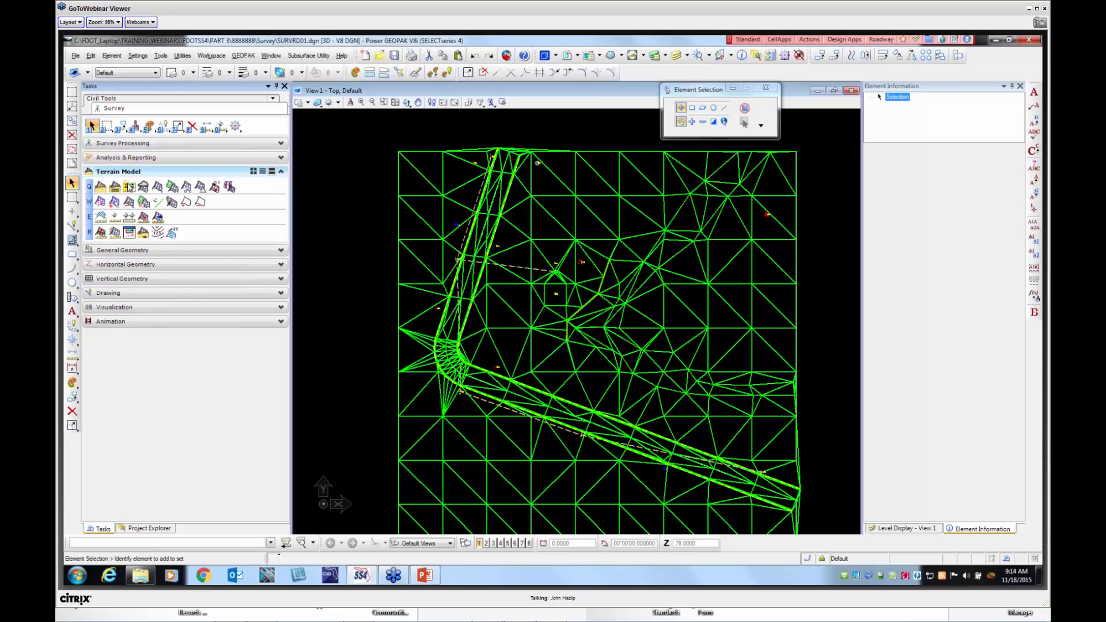
{"action": "left_click", "coordinate": [172, 202]}
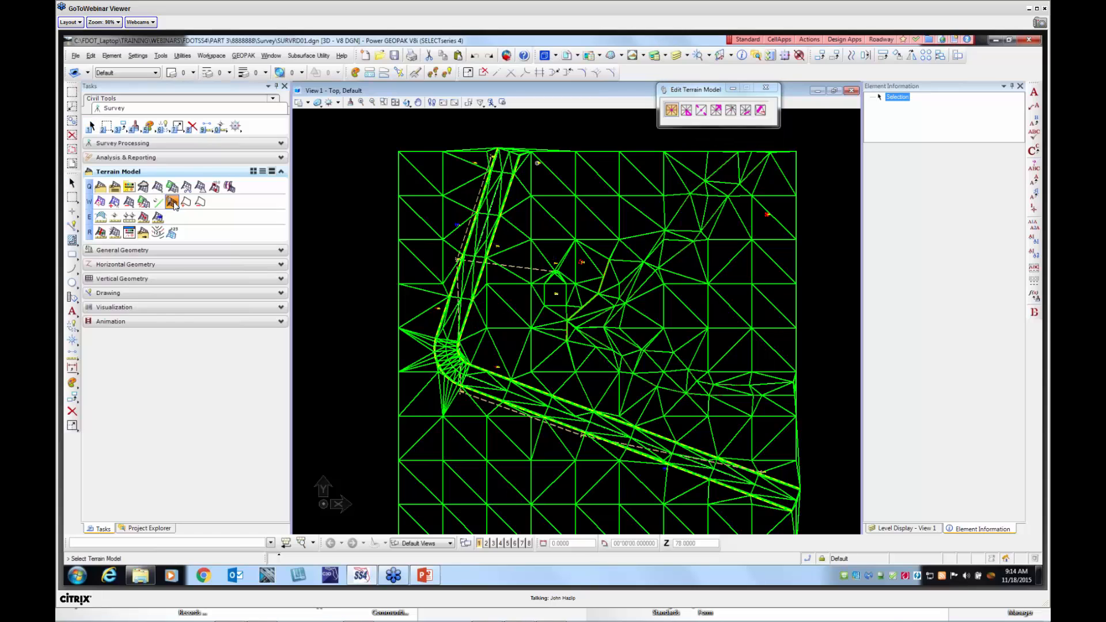
{"action": "scroll", "coordinate": [428, 288], "scroll_direction": "up", "scroll_amount": 3}
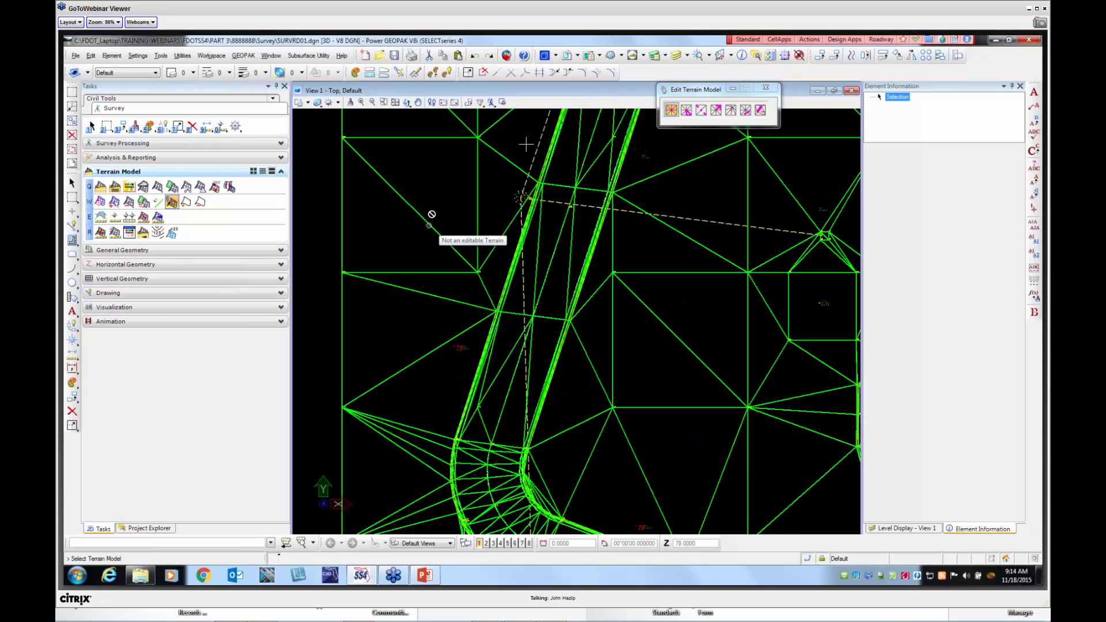
{"action": "left_click_drag", "start_coordinate": [699, 91], "coordinate": [712, 95]}
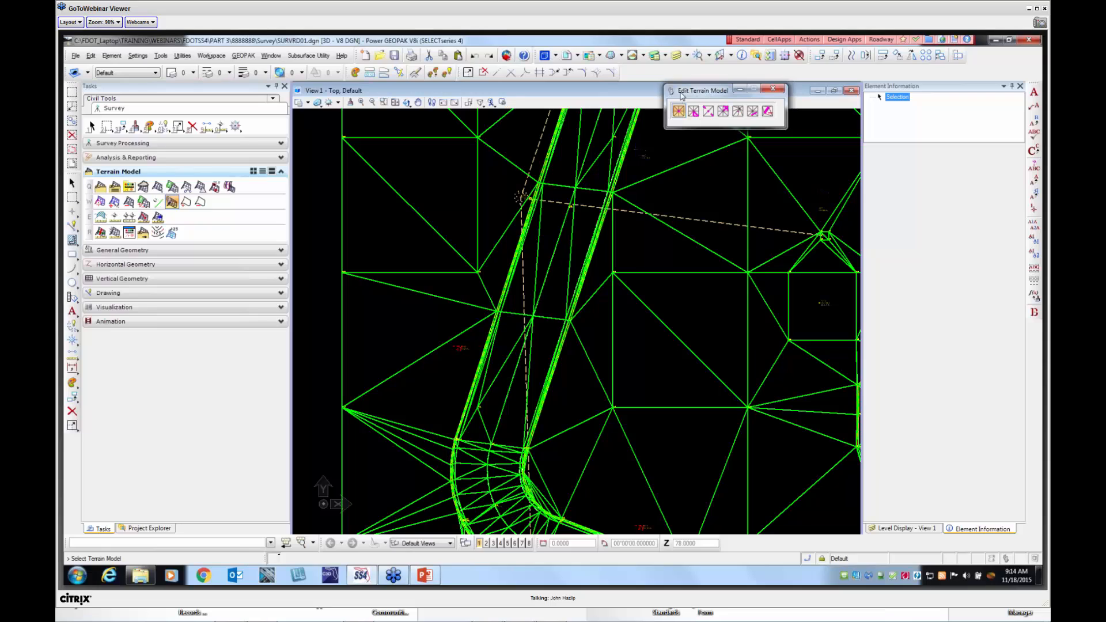
{"action": "left_click", "coordinate": [680, 110]}
{"action": "left_click", "coordinate": [693, 111]}
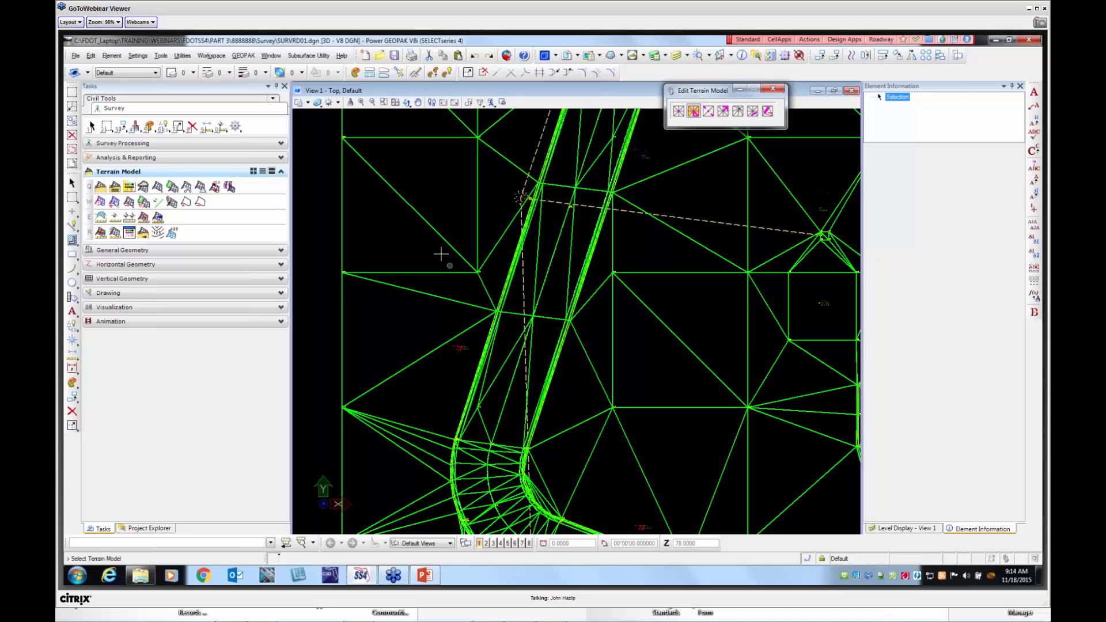
Deactivate the survey processing rules for the Default survey project
{"action": "left_click", "coordinate": [148, 528]}
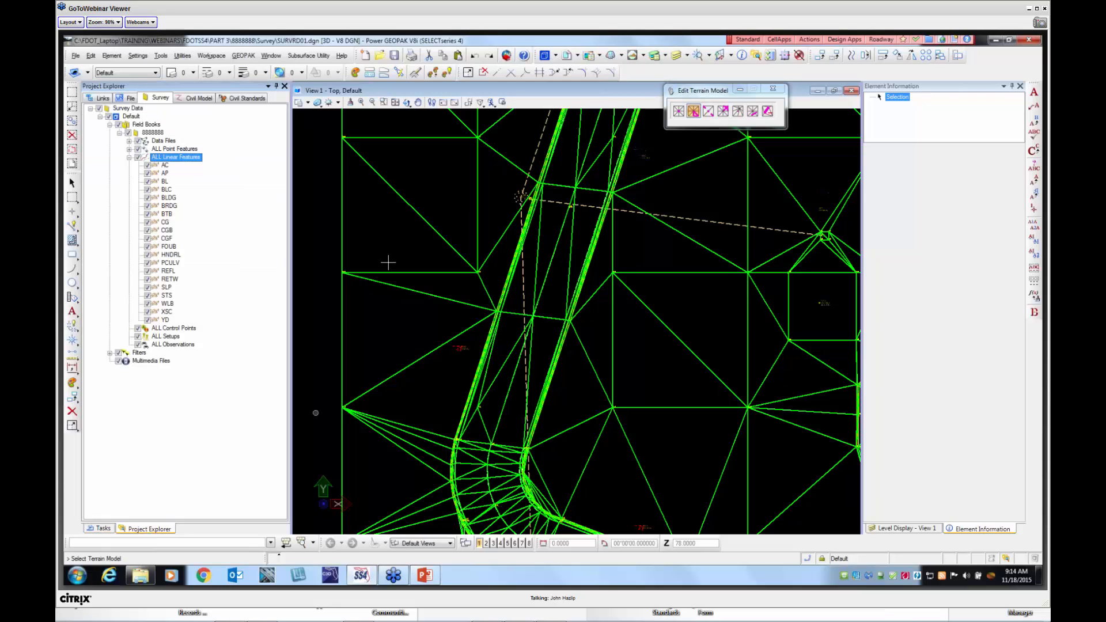
{"action": "left_click", "coordinate": [129, 157]}
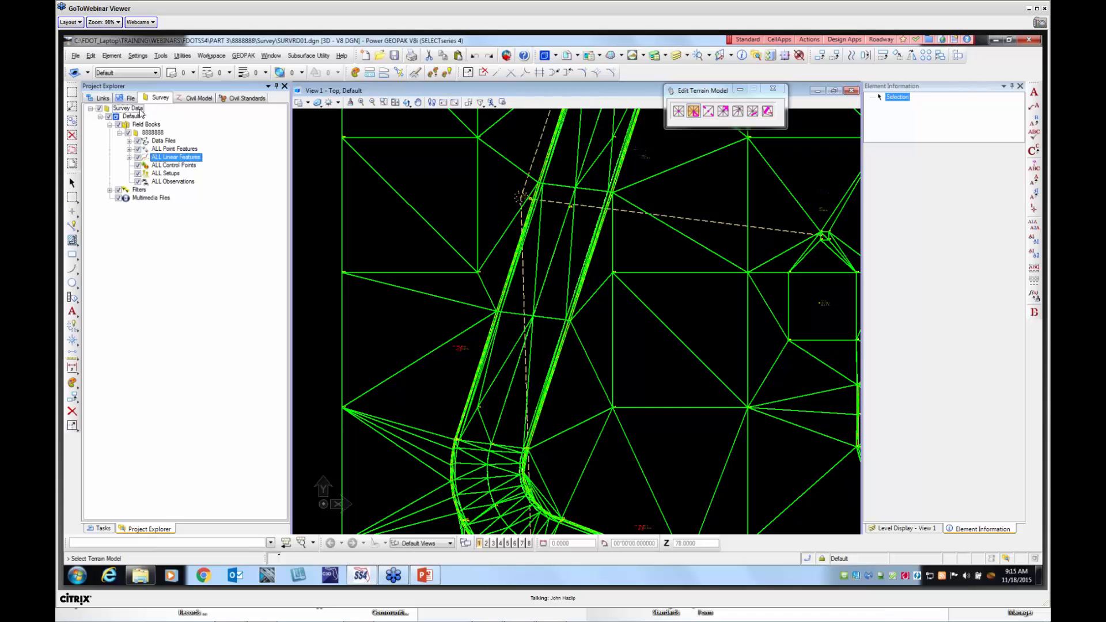
{"action": "left_click", "coordinate": [131, 117]}
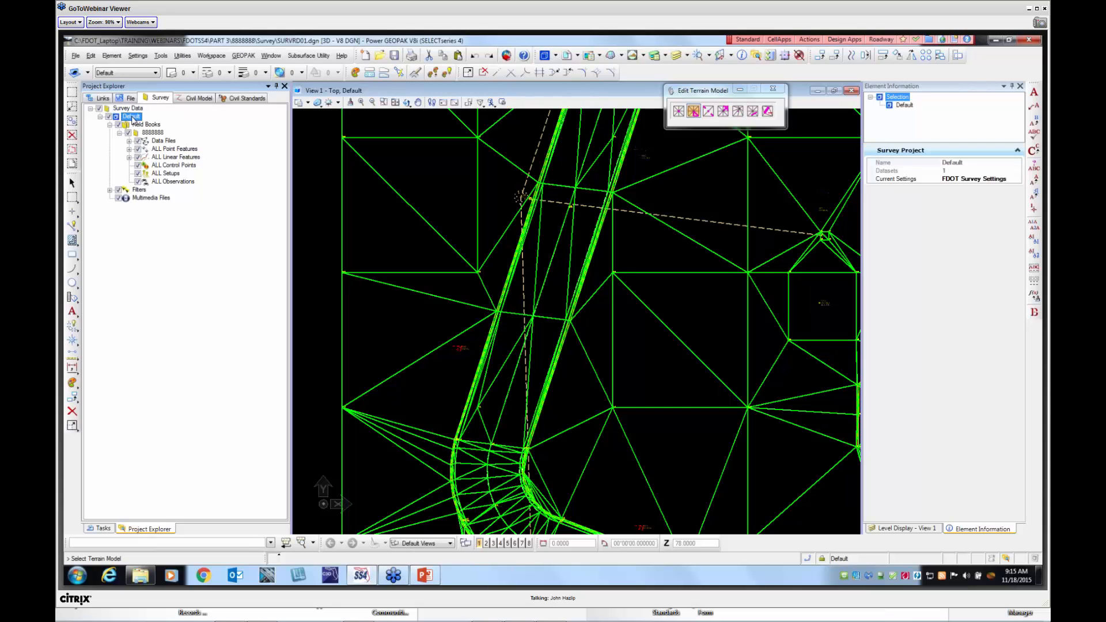
{"action": "right_click", "coordinate": [132, 117]}
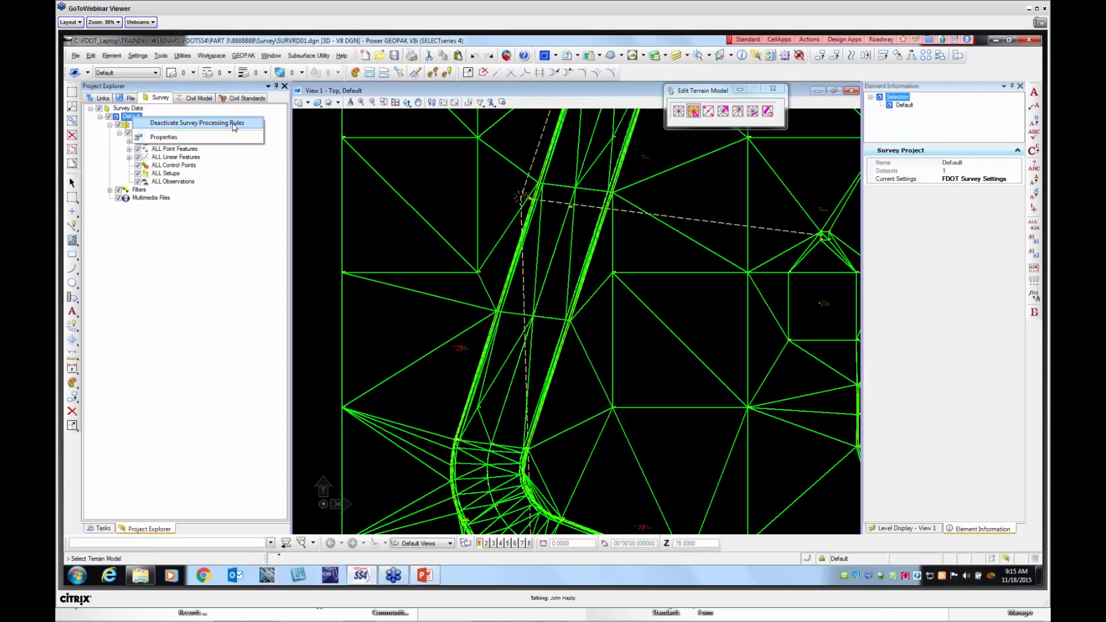
{"action": "left_click", "coordinate": [234, 124]}
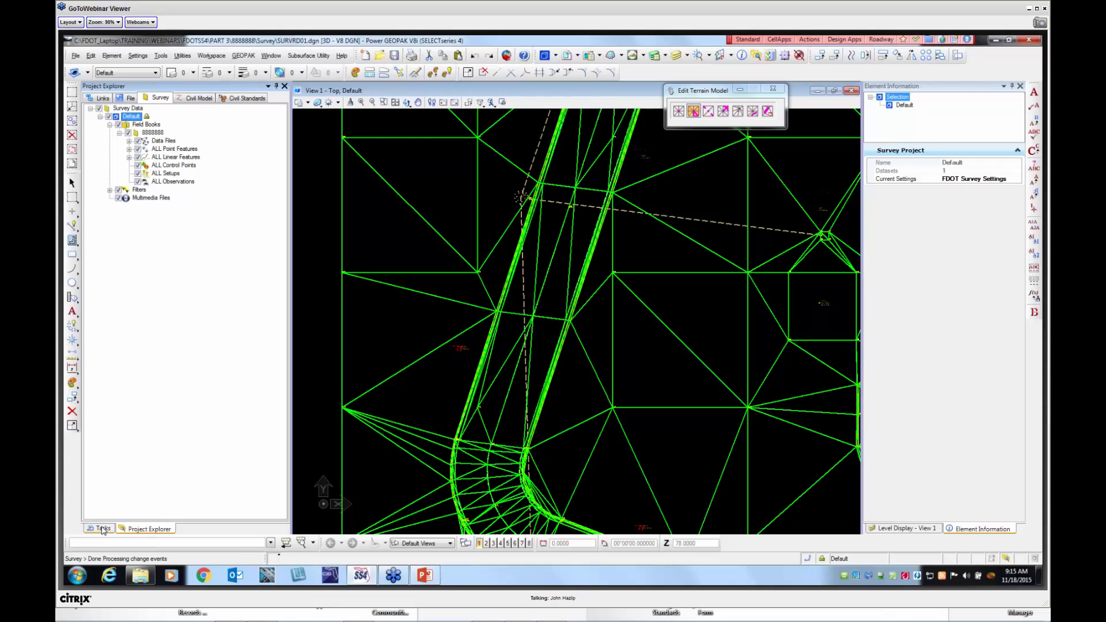
Delete the boundary triangle on the terrain's western edge, beside the upper stretch of road
{"action": "left_click", "coordinate": [100, 528]}
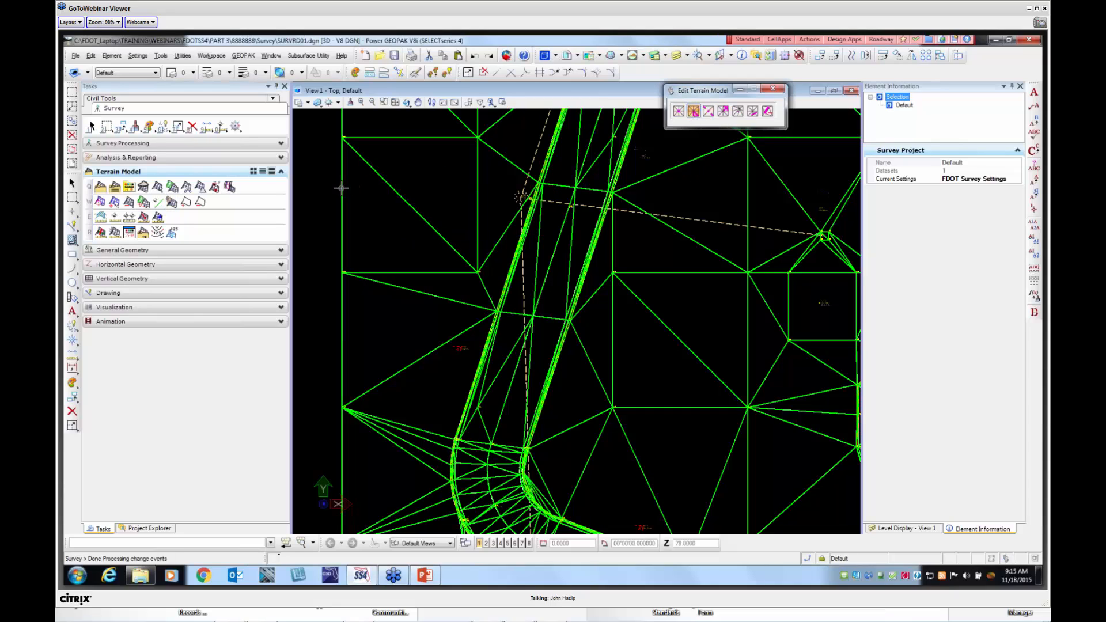
{"action": "left_click", "coordinate": [378, 203]}
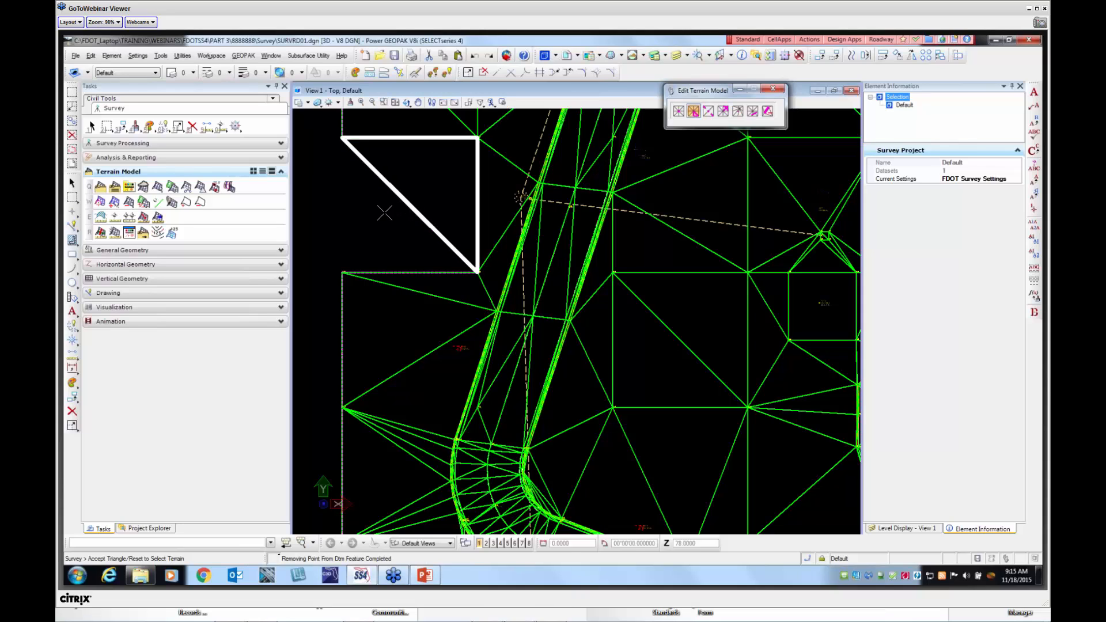
{"action": "right_click", "coordinate": [361, 216]}
{"action": "scroll", "coordinate": [378, 216], "scroll_direction": "down", "scroll_amount": 2}
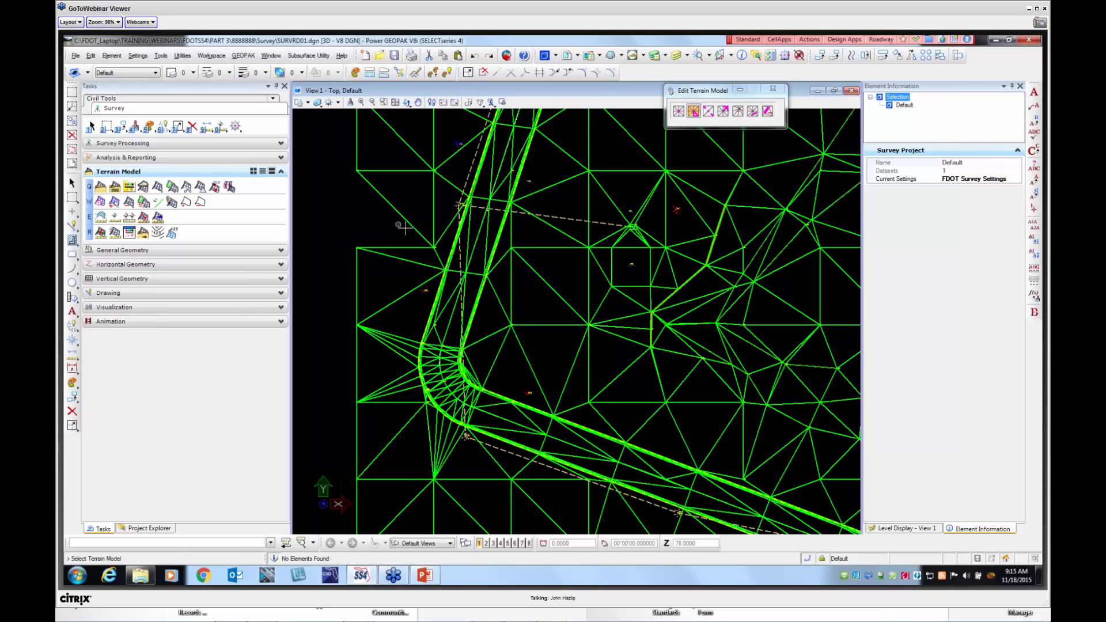
Delete the terrain vertex at ground shot GS121, west of the road
{"action": "left_click", "coordinate": [680, 113]}
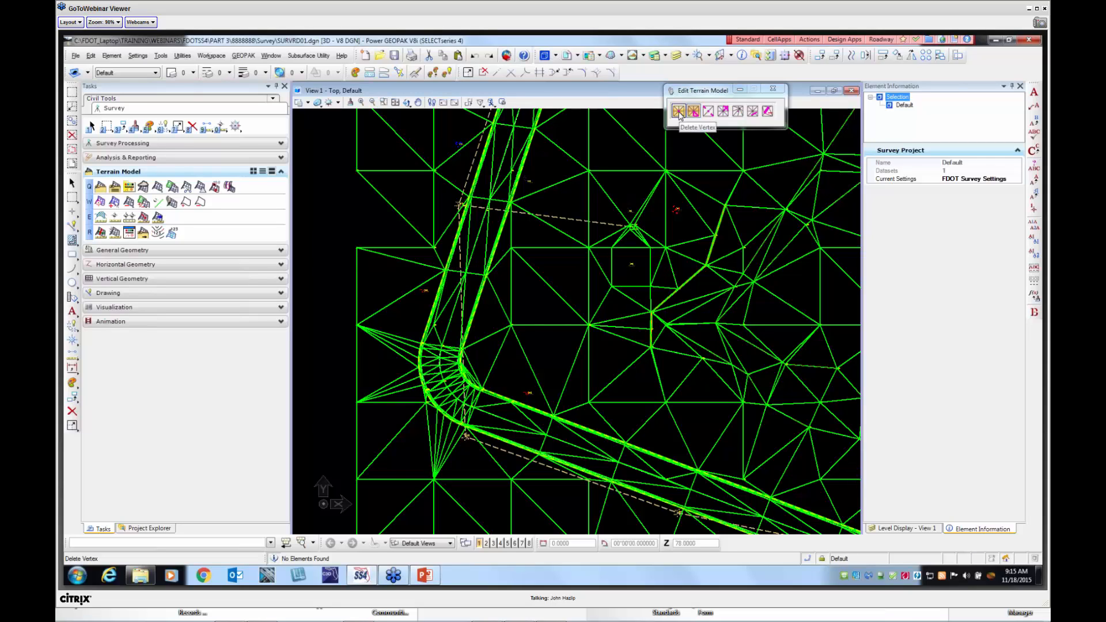
{"action": "scroll", "coordinate": [461, 194], "scroll_direction": "up", "scroll_amount": 5}
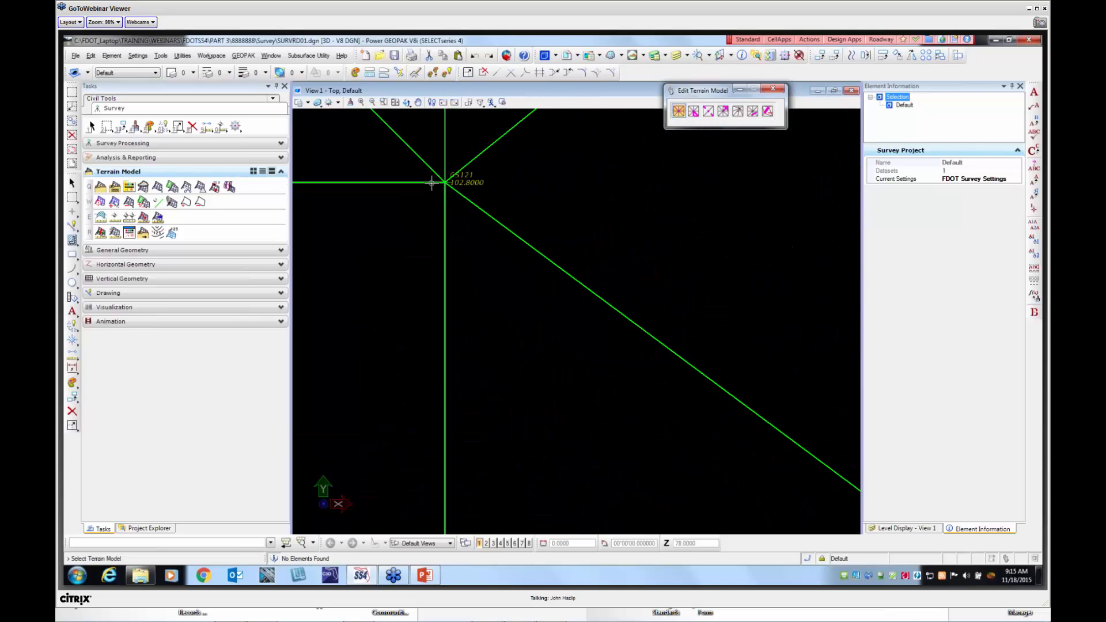
{"action": "left_click", "coordinate": [446, 182]}
{"action": "scroll", "coordinate": [449, 187], "scroll_direction": "up", "scroll_amount": 2}
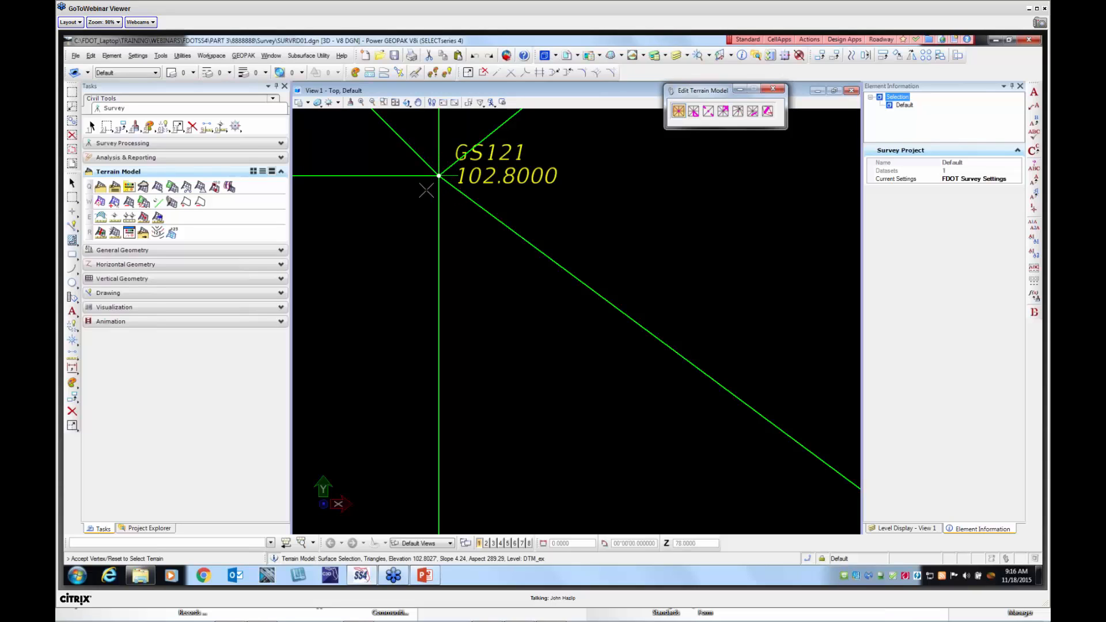
{"action": "scroll", "coordinate": [429, 193], "scroll_direction": "down", "scroll_amount": 3}
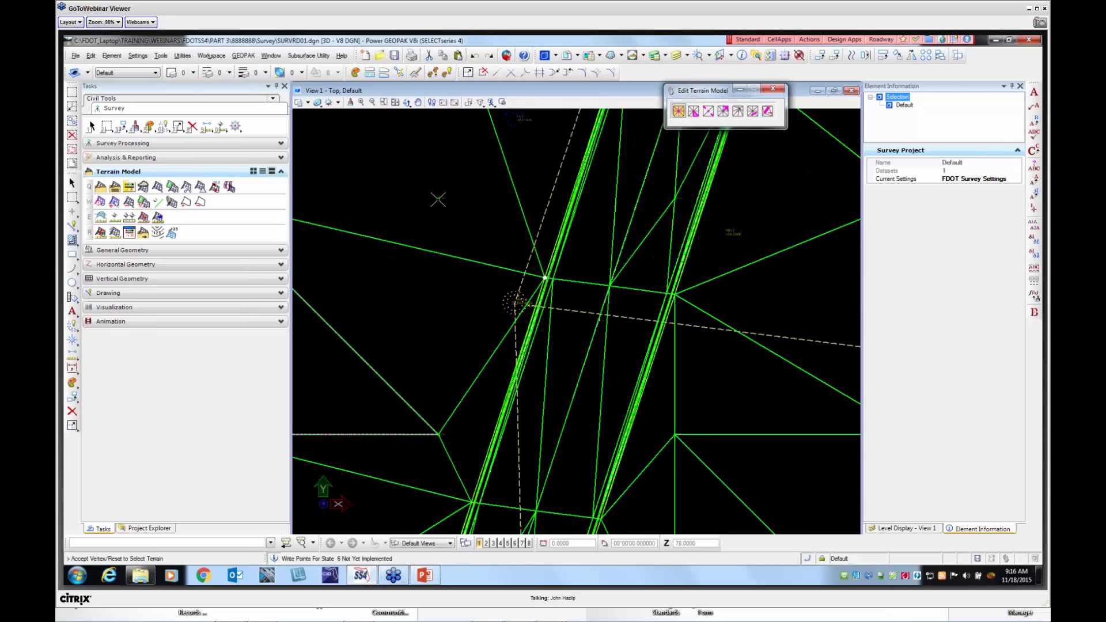
{"action": "scroll", "coordinate": [437, 200], "scroll_direction": "down", "scroll_amount": 2}
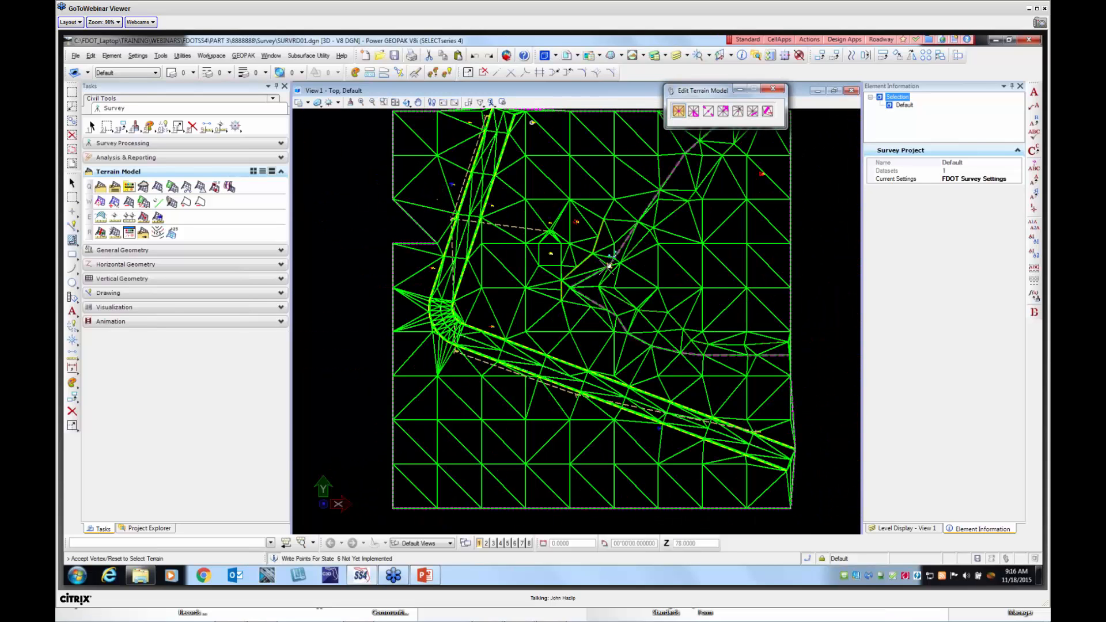
Swap the diagonal triangle line just southwest of the road bend
{"action": "left_click", "coordinate": [707, 111]}
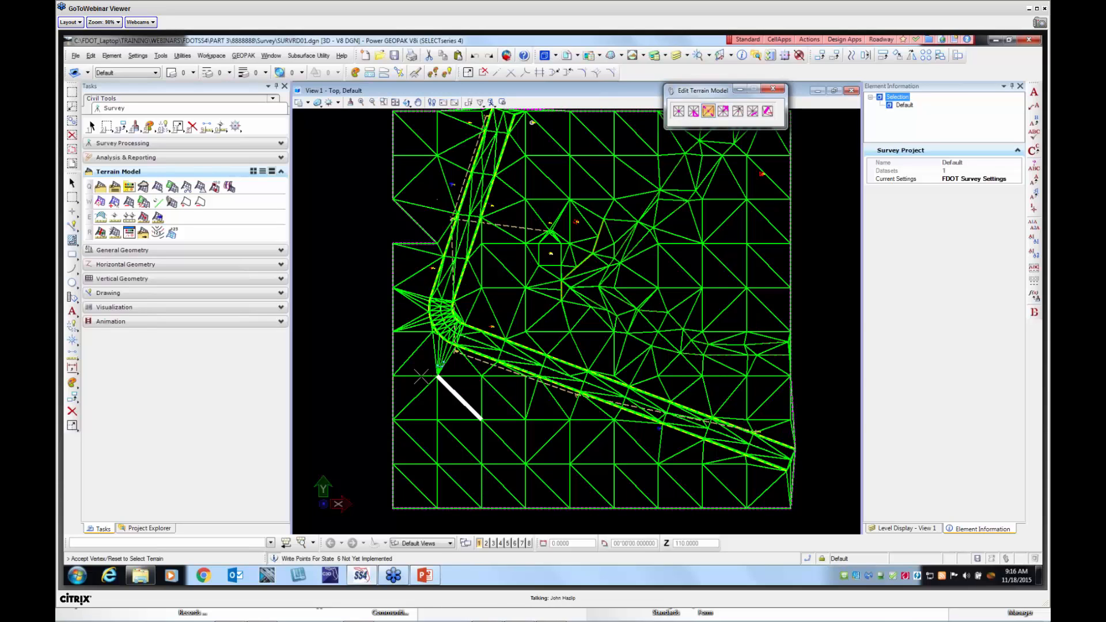
{"action": "scroll", "coordinate": [421, 371], "scroll_direction": "up", "scroll_amount": 4}
{"action": "left_click", "coordinate": [408, 309]}
{"action": "left_click", "coordinate": [421, 322]}
{"action": "left_click", "coordinate": [405, 309]}
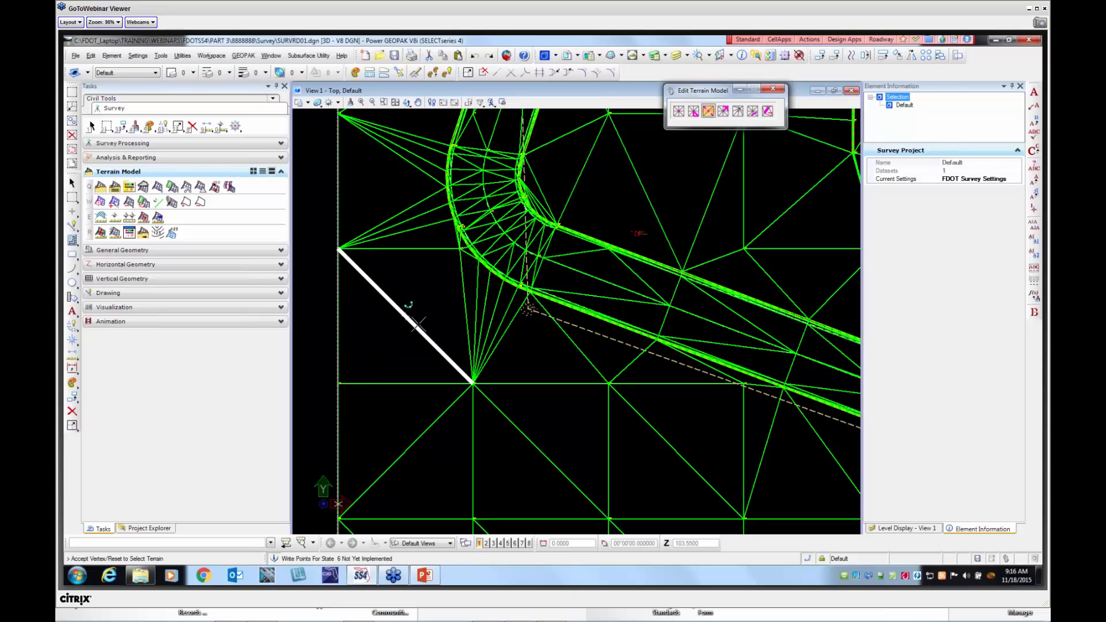
Insert a terrain vertex at ground shot GS121 with Use Face Elevation enabled
{"action": "left_click", "coordinate": [722, 111]}
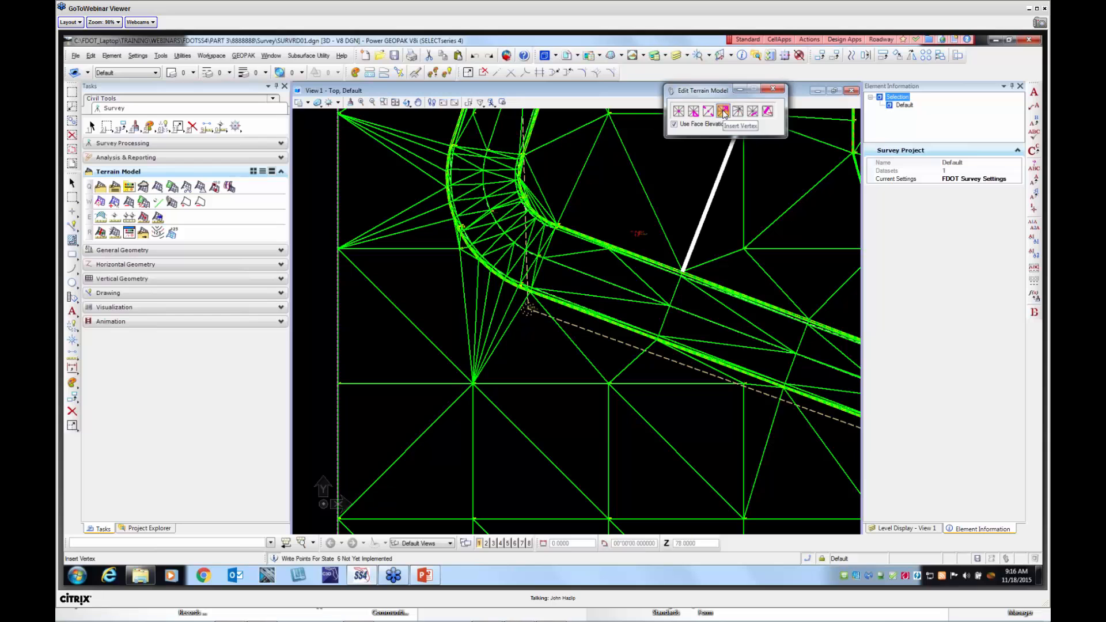
{"action": "scroll", "coordinate": [559, 286], "scroll_direction": "down", "scroll_amount": 2}
{"action": "scroll", "coordinate": [551, 118], "scroll_direction": "up", "scroll_amount": 1}
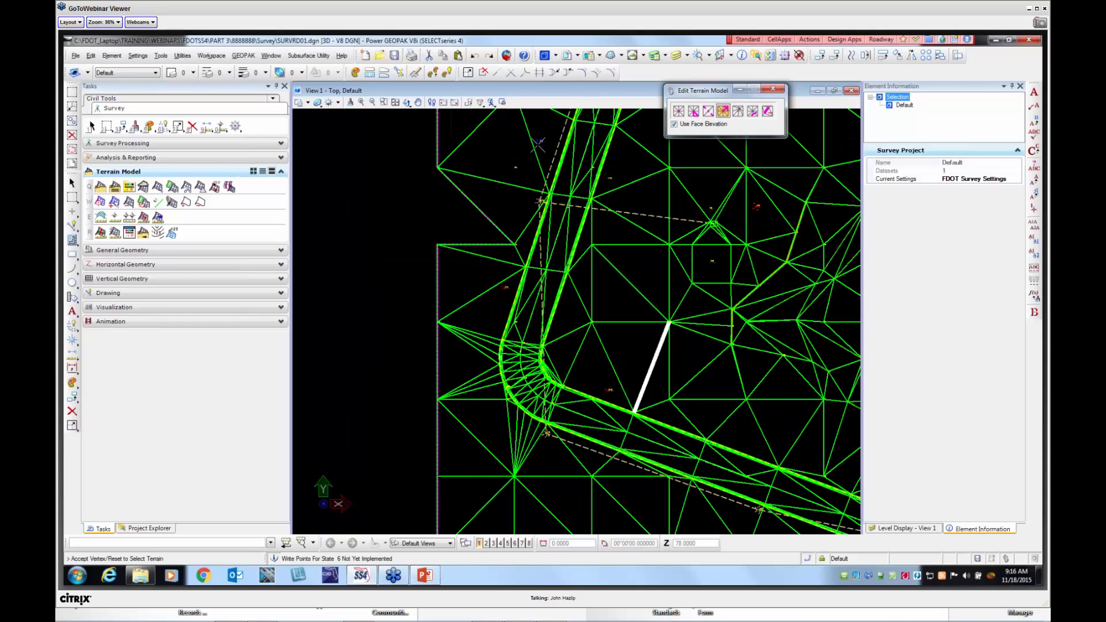
{"action": "scroll", "coordinate": [522, 224], "scroll_direction": "up", "scroll_amount": 4}
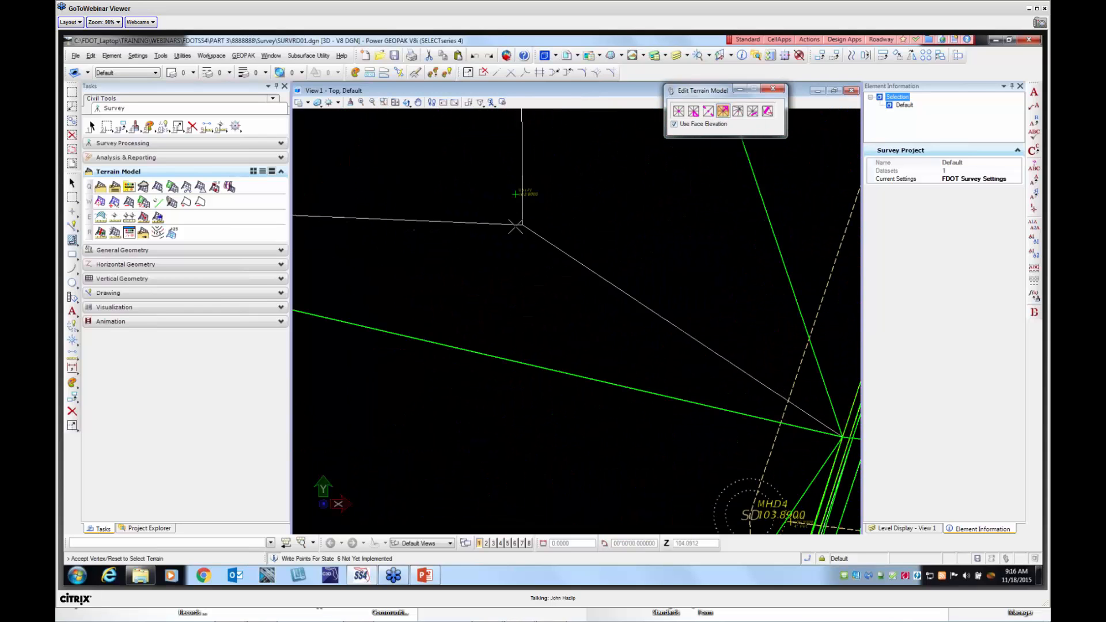
{"action": "scroll", "coordinate": [518, 193], "scroll_direction": "up", "scroll_amount": 3}
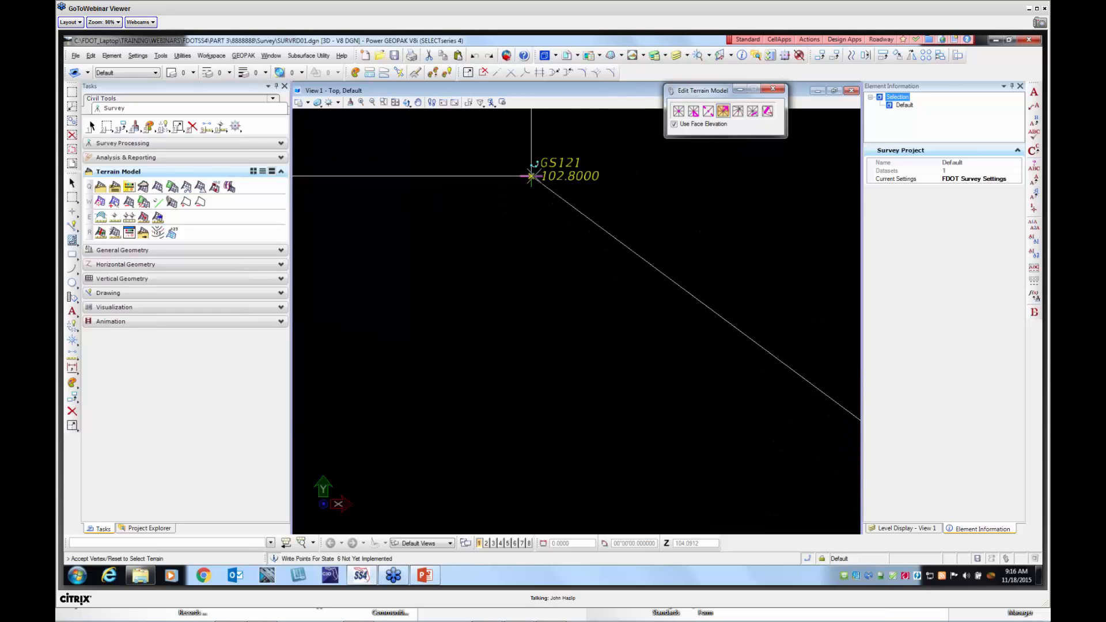
{"action": "left_click", "coordinate": [532, 176]}
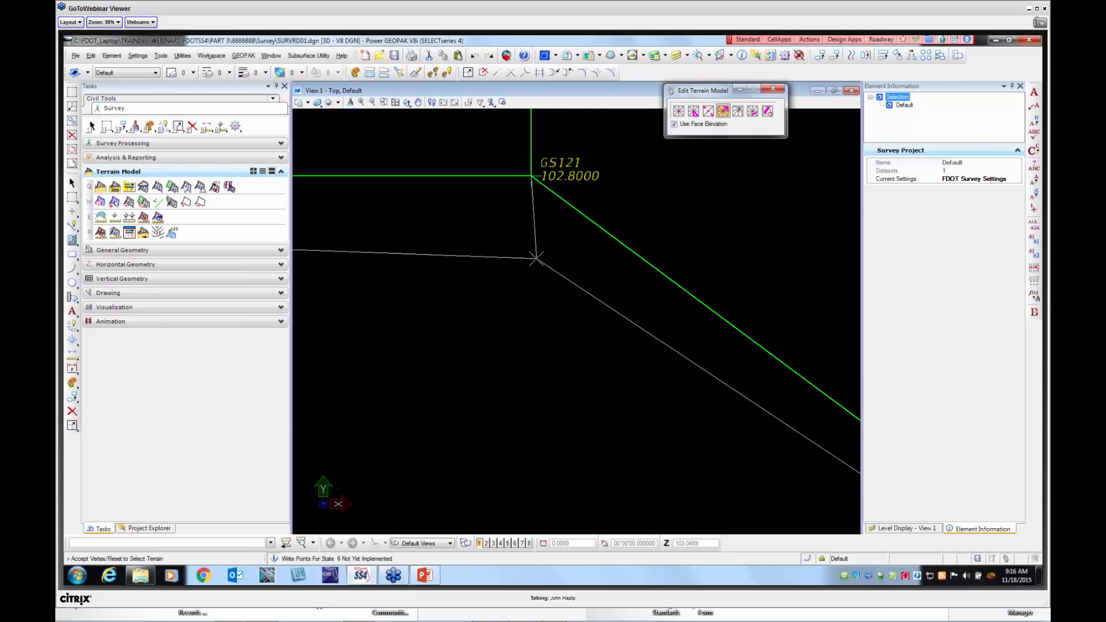
{"action": "right_click", "coordinate": [525, 256]}
{"action": "scroll", "coordinate": [513, 250], "scroll_direction": "down", "scroll_amount": 4}
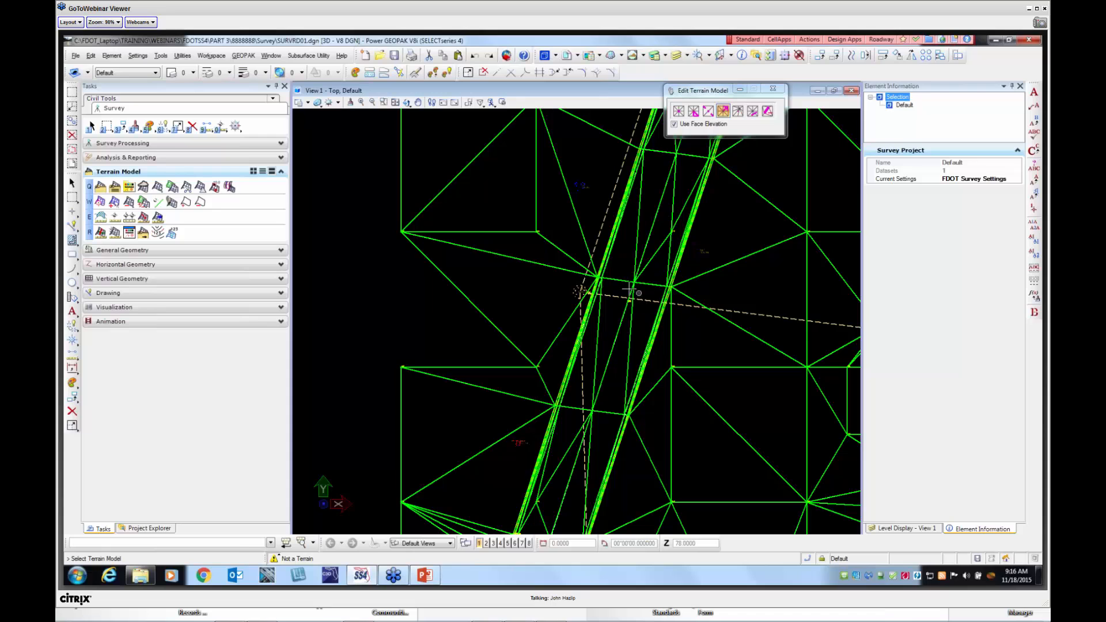
{"action": "scroll", "coordinate": [765, 147], "scroll_direction": "down", "scroll_amount": 2}
{"action": "left_click", "coordinate": [737, 111]}
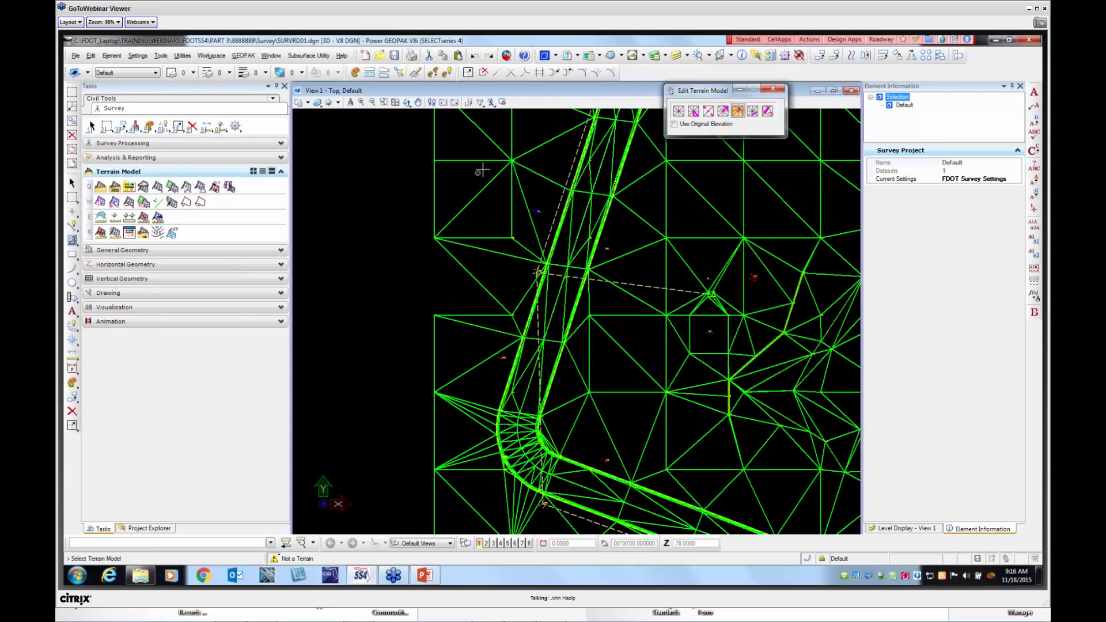
{"action": "scroll", "coordinate": [509, 153], "scroll_direction": "up", "scroll_amount": 6}
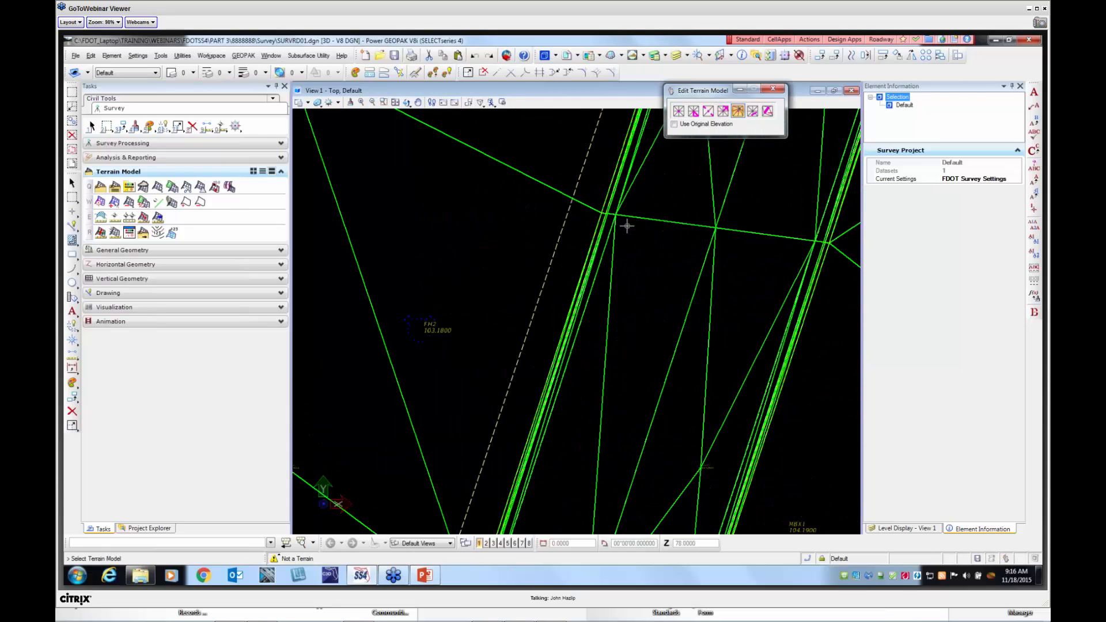
{"action": "scroll", "coordinate": [627, 226], "scroll_direction": "down", "scroll_amount": 3}
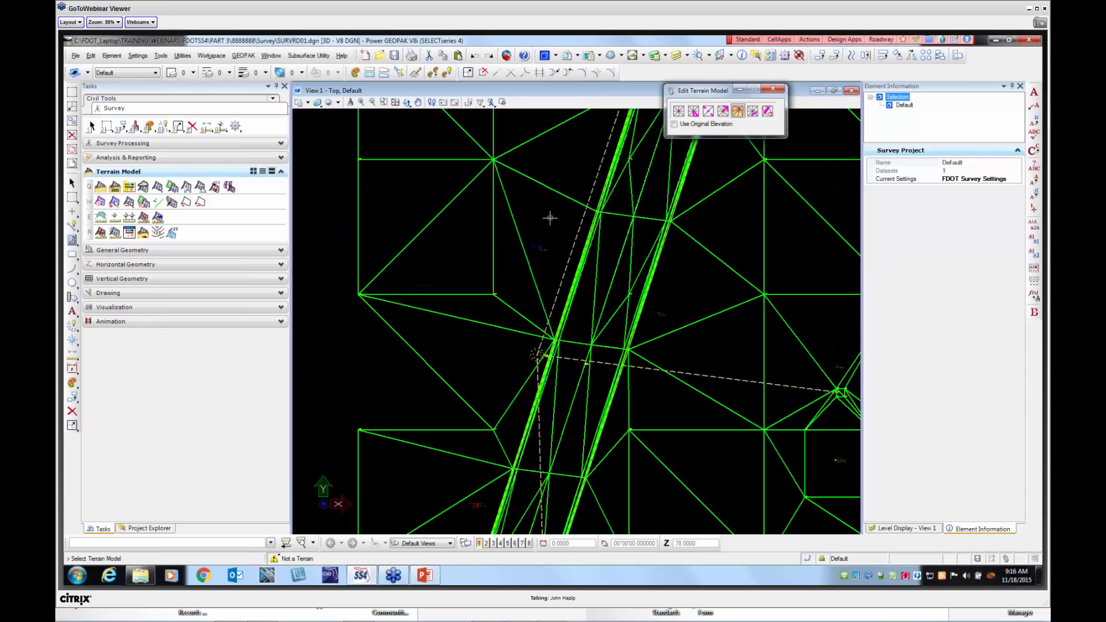
{"action": "scroll", "coordinate": [513, 275], "scroll_direction": "down", "scroll_amount": 5}
{"action": "scroll", "coordinate": [662, 351], "scroll_direction": "up", "scroll_amount": 5}
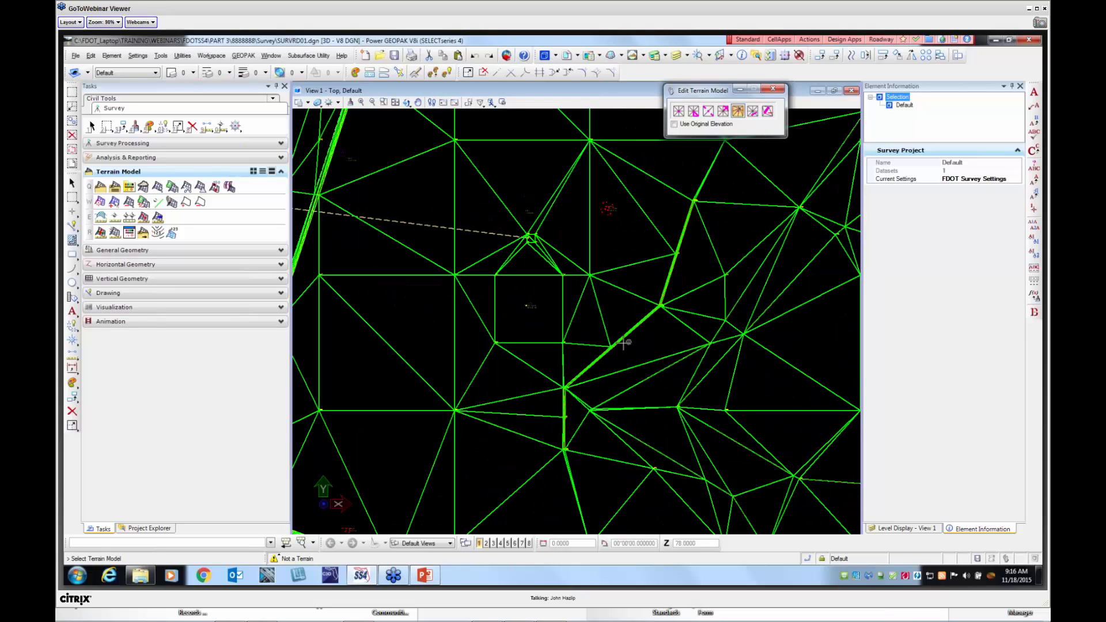
Delete the terrain triangles at the model's southwest corner with Delete Triangle By Line, drawing two diagonal lines across them
{"action": "left_click", "coordinate": [752, 111]}
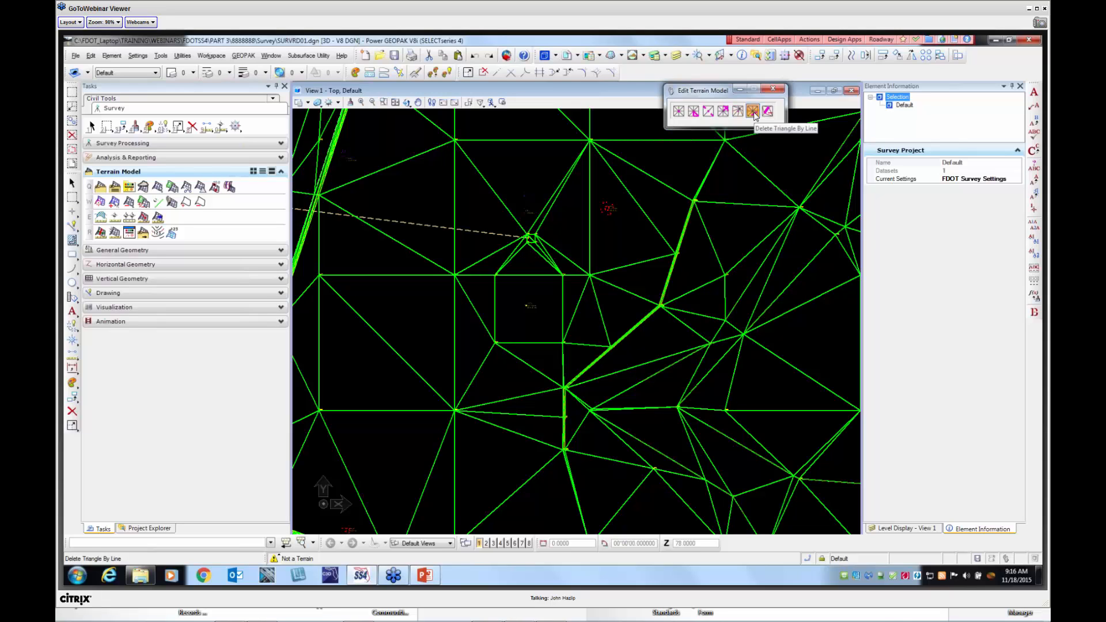
{"action": "scroll", "coordinate": [435, 300], "scroll_direction": "down", "scroll_amount": 5}
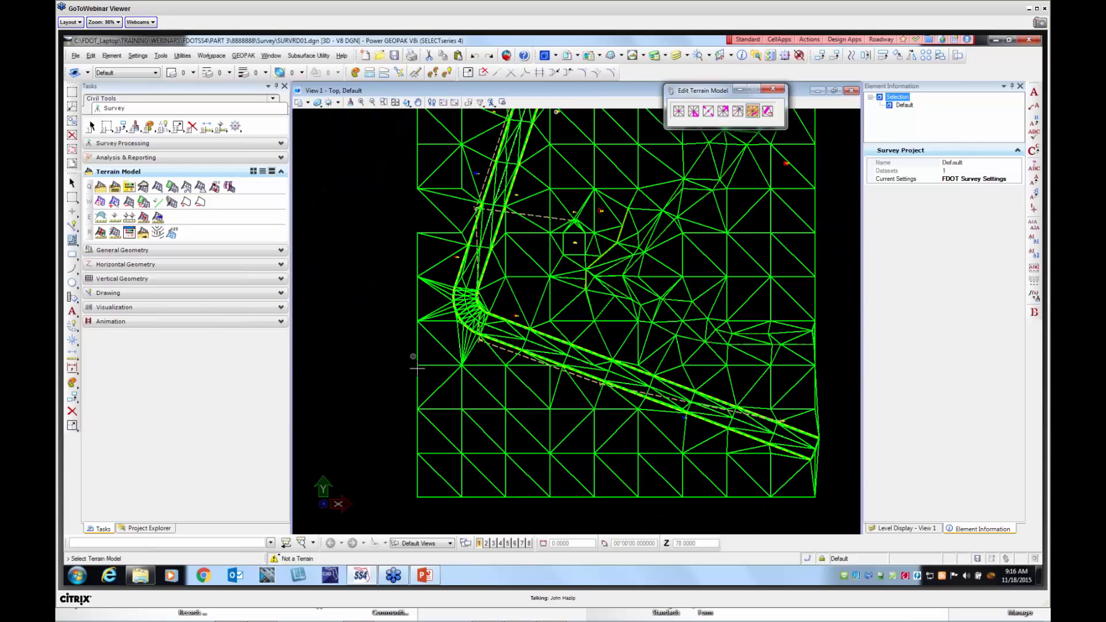
{"action": "left_click", "coordinate": [446, 402]}
{"action": "left_click", "coordinate": [447, 426]}
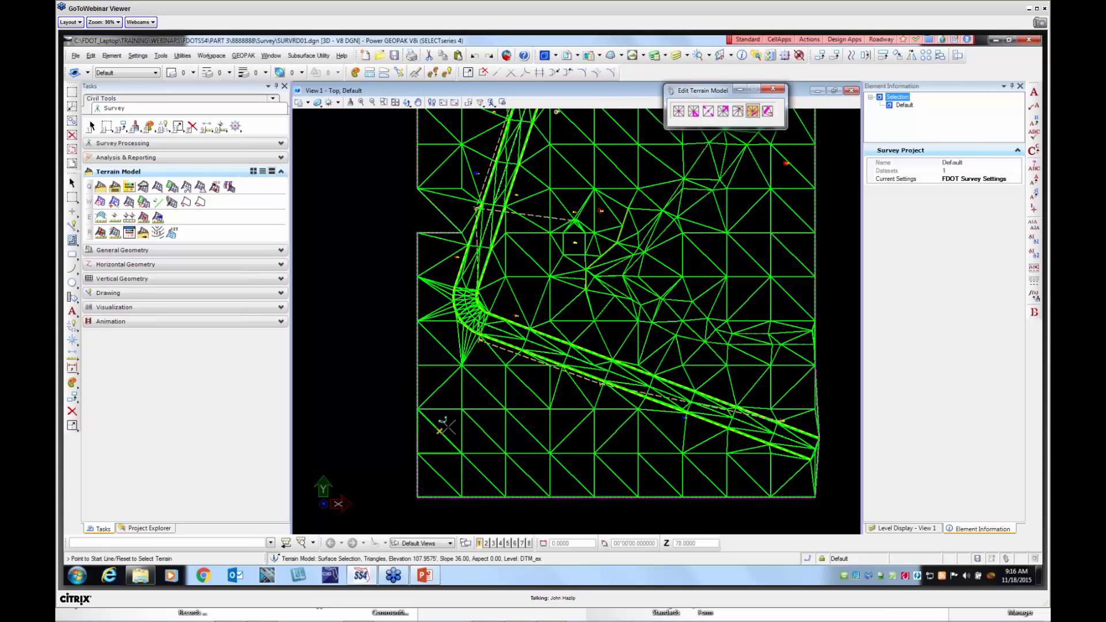
{"action": "left_click", "coordinate": [450, 424]}
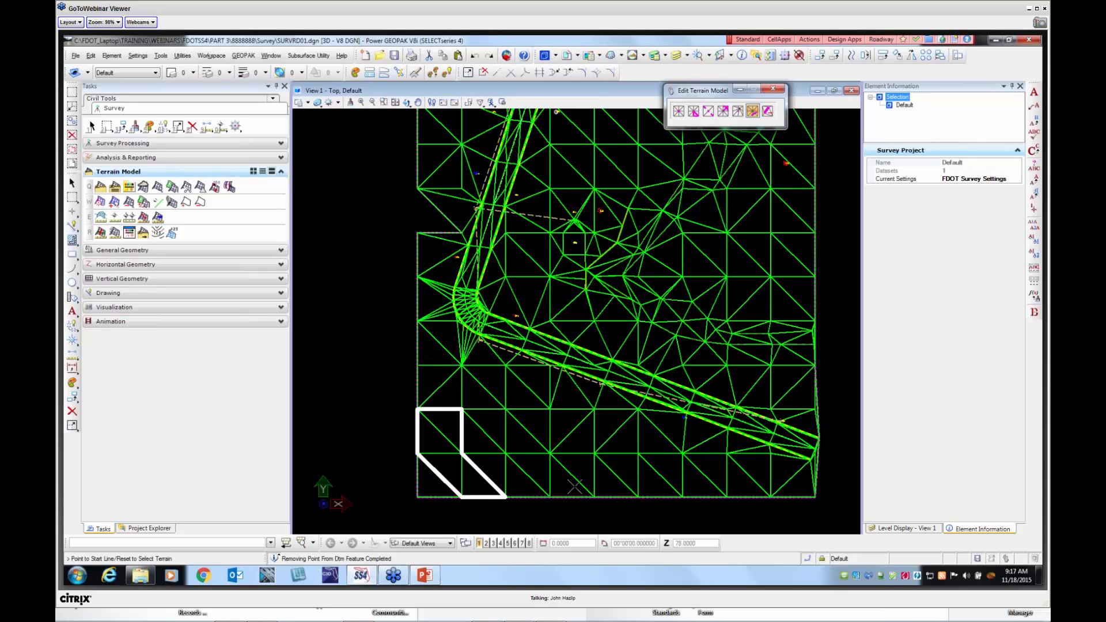
{"action": "left_click", "coordinate": [508, 489]}
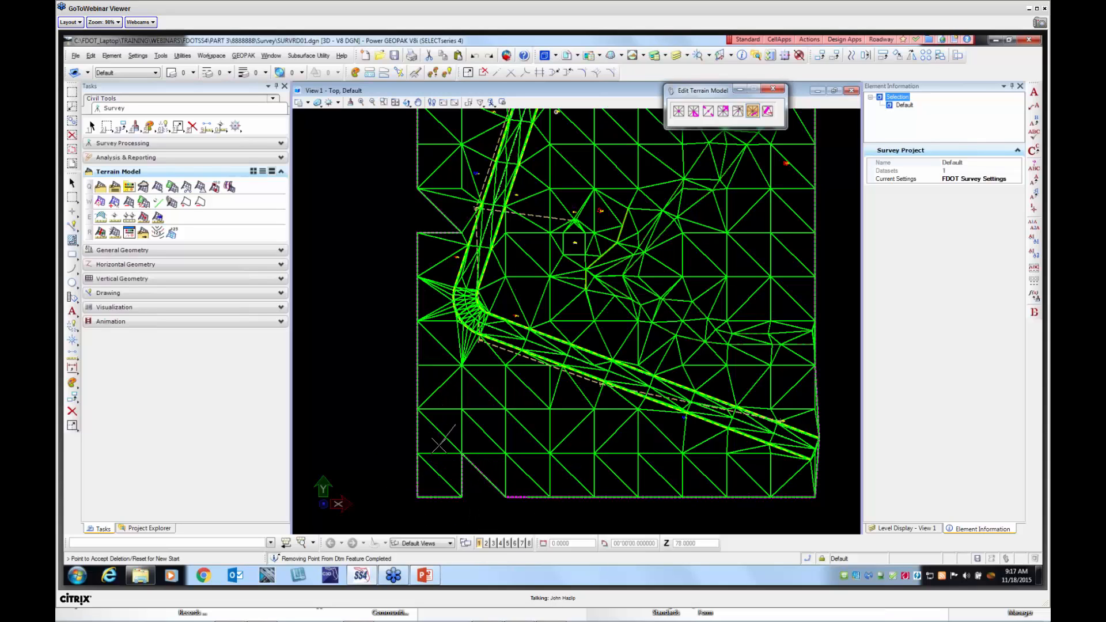
{"action": "left_click", "coordinate": [449, 428]}
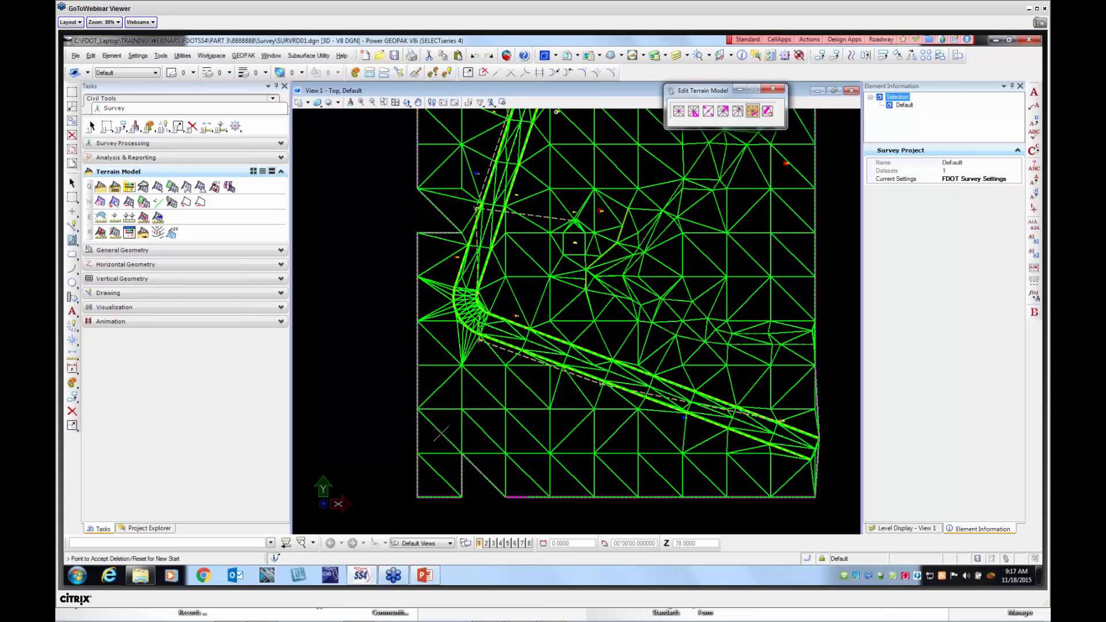
{"action": "left_click", "coordinate": [400, 498]}
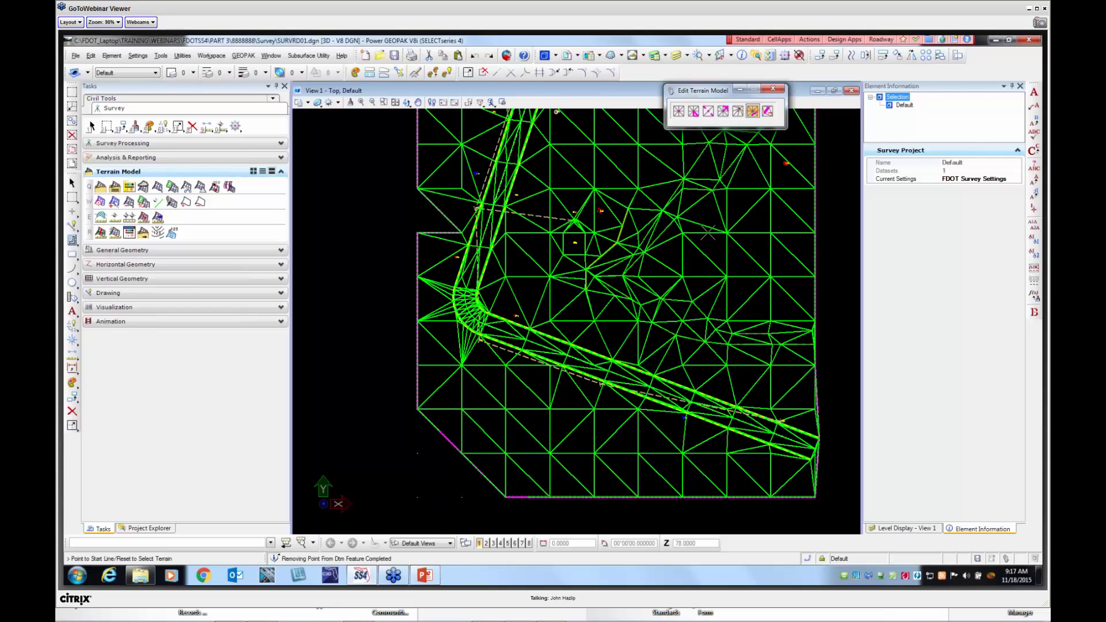
{"action": "left_click", "coordinate": [767, 111]}
{"action": "scroll", "coordinate": [639, 224], "scroll_direction": "up", "scroll_amount": 2}
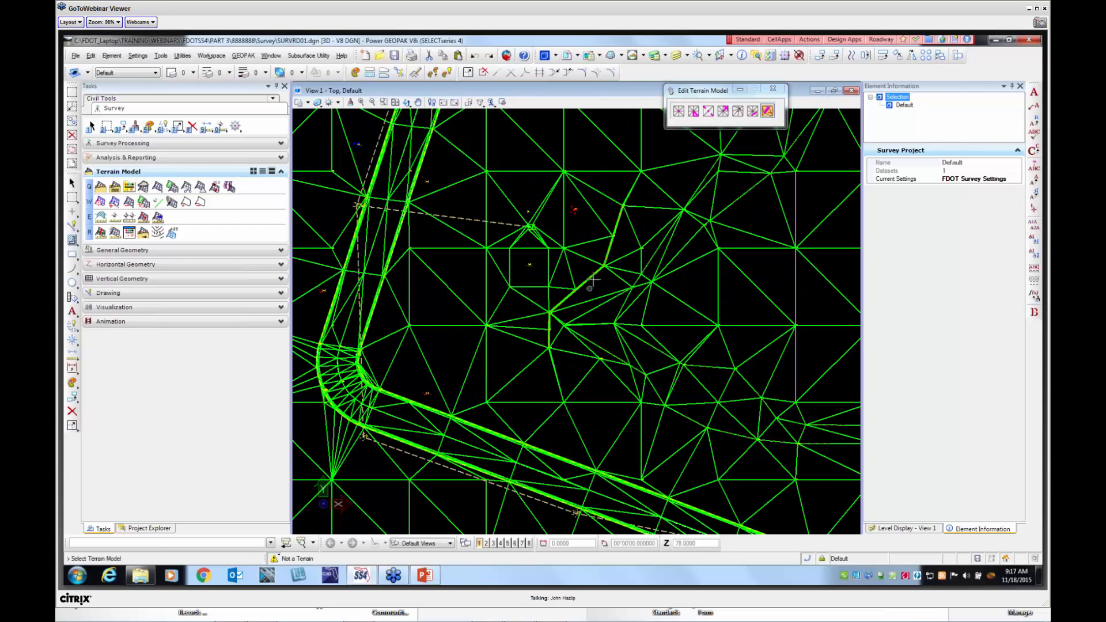
{"action": "scroll", "coordinate": [603, 246], "scroll_direction": "up", "scroll_amount": 2}
{"action": "scroll", "coordinate": [546, 278], "scroll_direction": "down", "scroll_amount": 2}
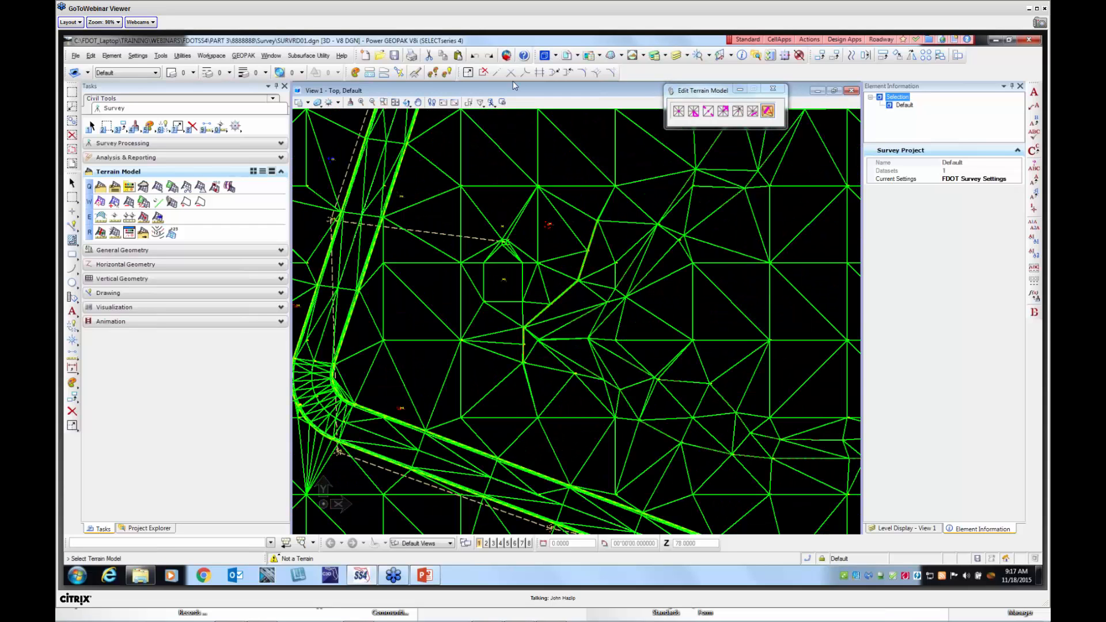
Insert a terrain vertex with Use Face Elevation partway along the dashed line leading to the 105.5000 wall shot, working in a rotated 3D view
{"action": "left_click", "coordinate": [406, 102]}
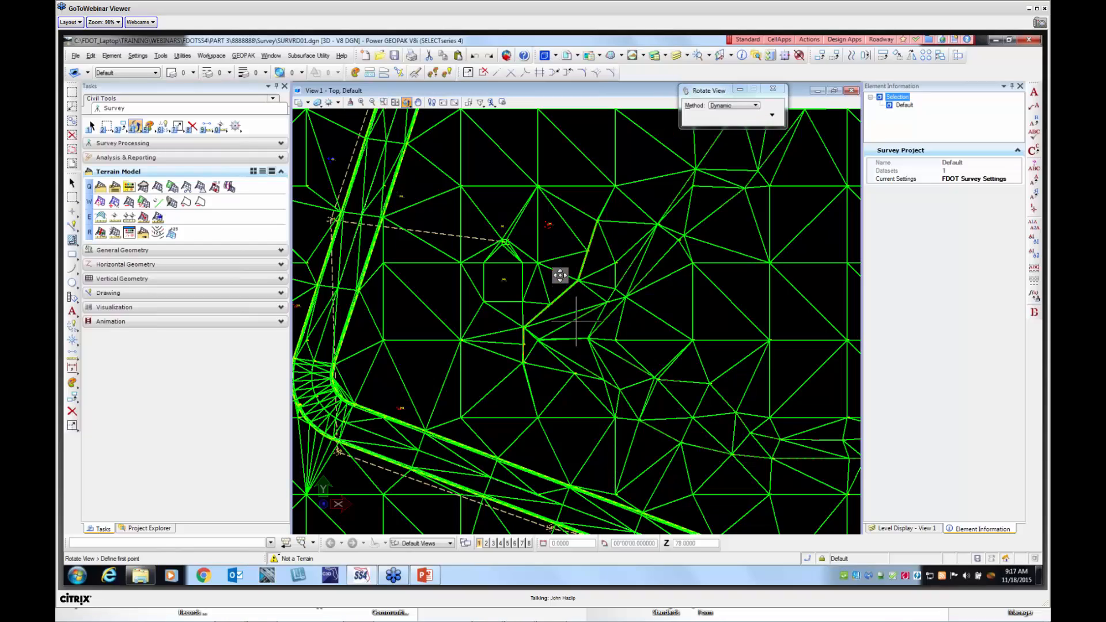
{"action": "left_click_drag", "start_coordinate": [542, 287], "coordinate": [589, 237]}
{"action": "left_click_drag", "start_coordinate": [554, 301], "coordinate": [753, 207]}
{"action": "middle_click", "coordinate": [626, 247]}
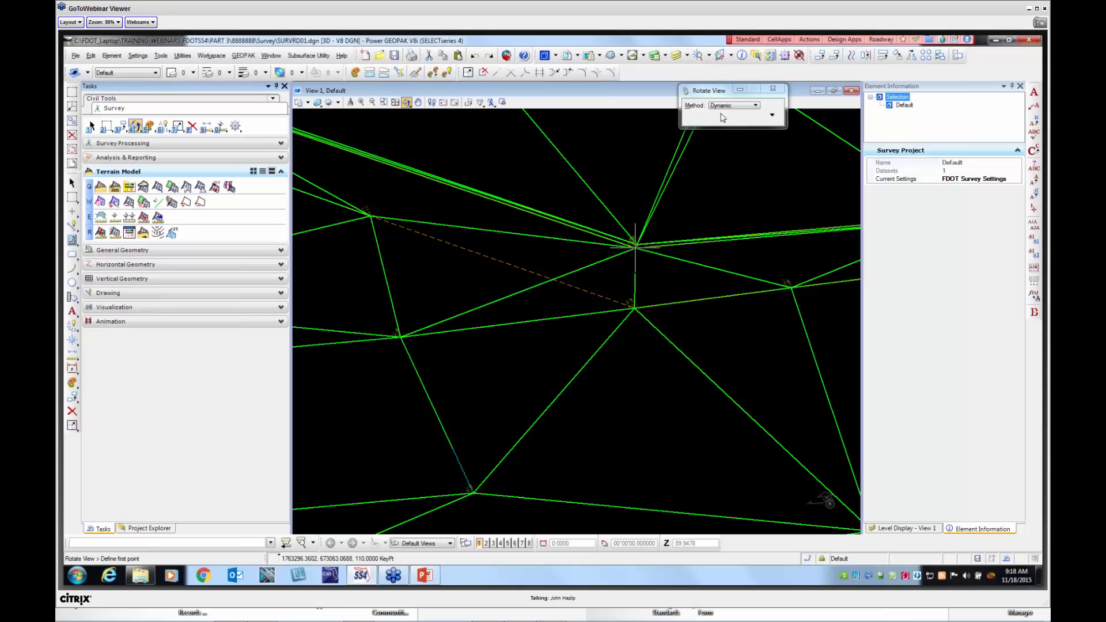
{"action": "left_click", "coordinate": [171, 202]}
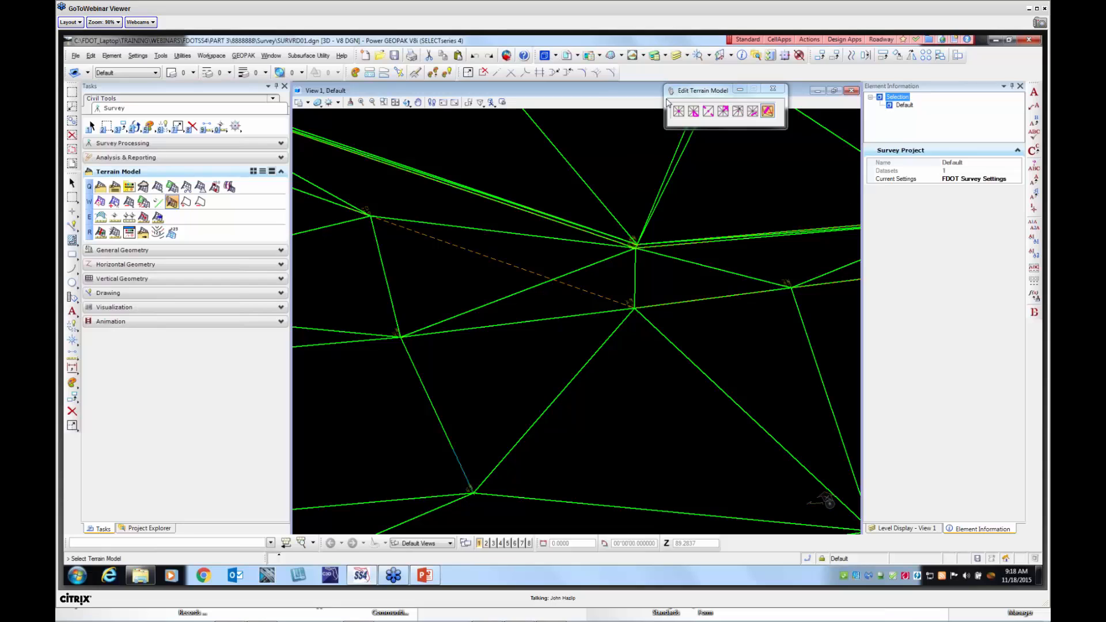
{"action": "left_click", "coordinate": [722, 111]}
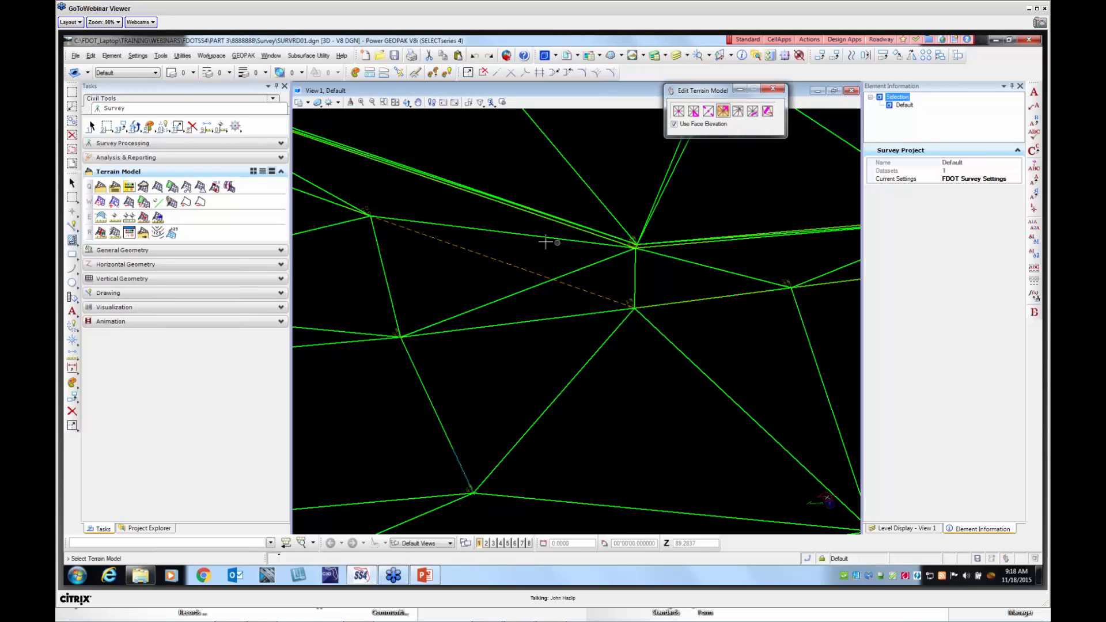
{"action": "left_click", "coordinate": [509, 263]}
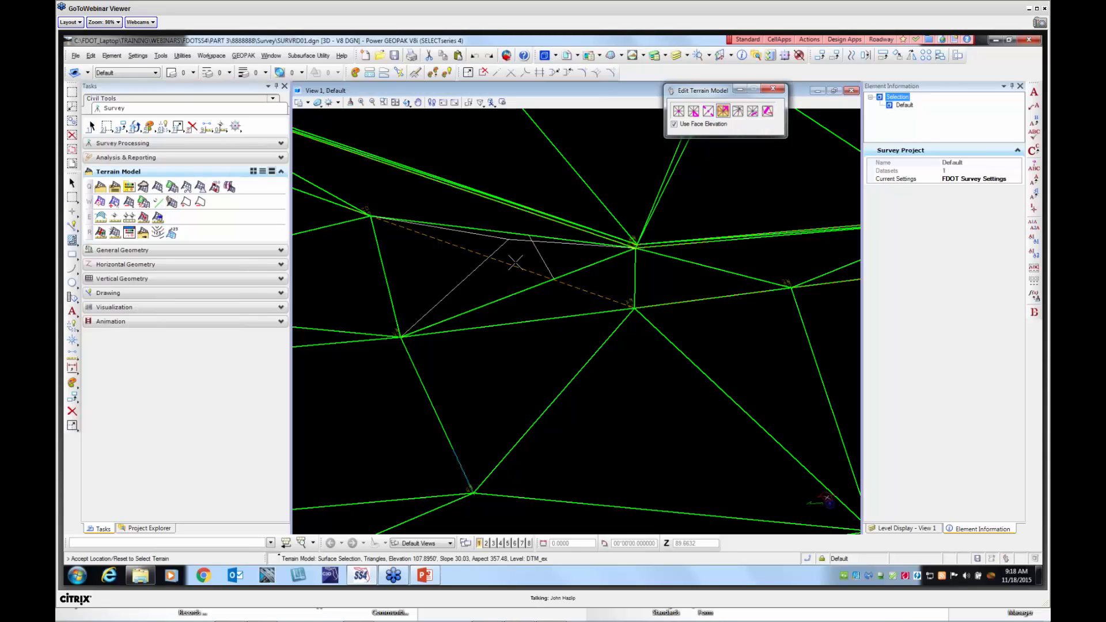
{"action": "left_click", "coordinate": [501, 262]}
{"action": "right_click", "coordinate": [633, 314]}
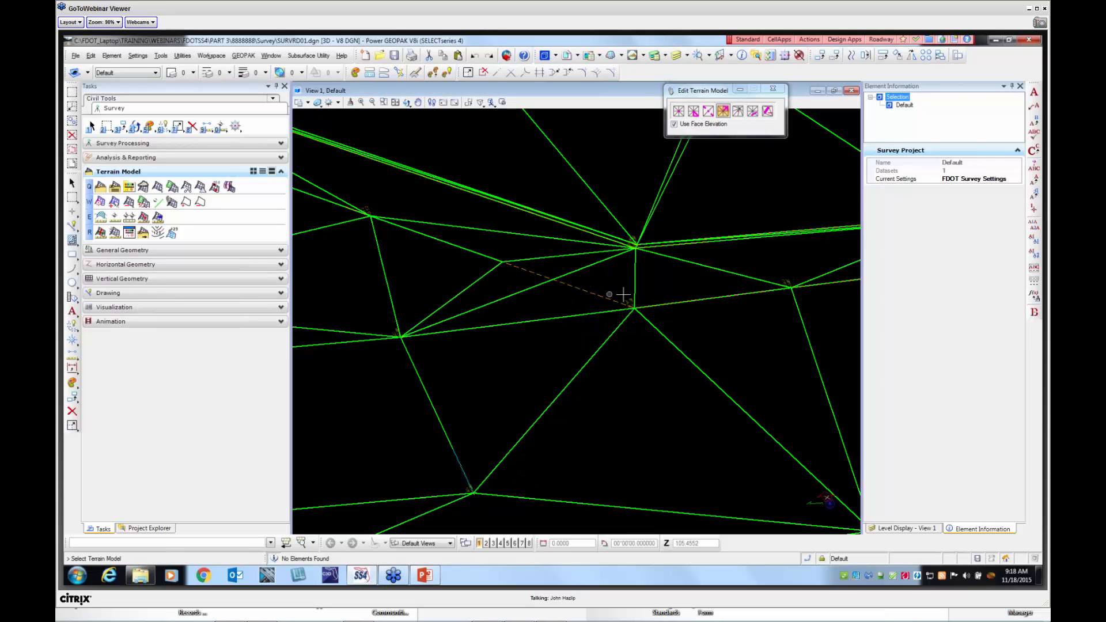
{"action": "scroll", "coordinate": [536, 271], "scroll_direction": "up", "scroll_amount": 2}
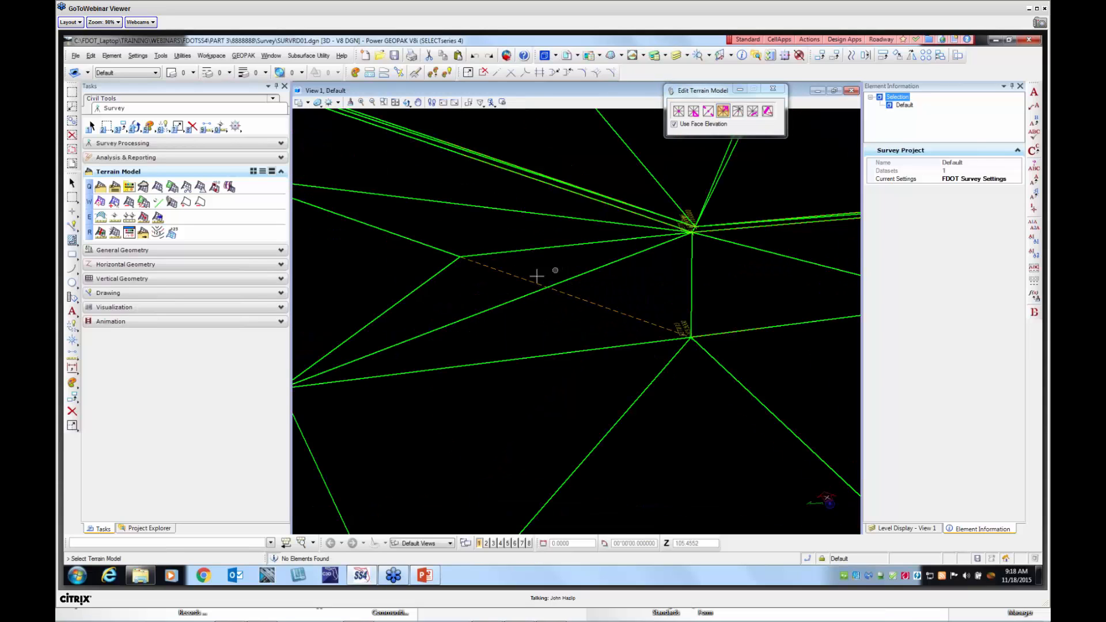
{"action": "scroll", "coordinate": [519, 282], "scroll_direction": "down", "scroll_amount": 2}
{"action": "left_click", "coordinate": [737, 111]}
{"action": "left_click", "coordinate": [738, 113]}
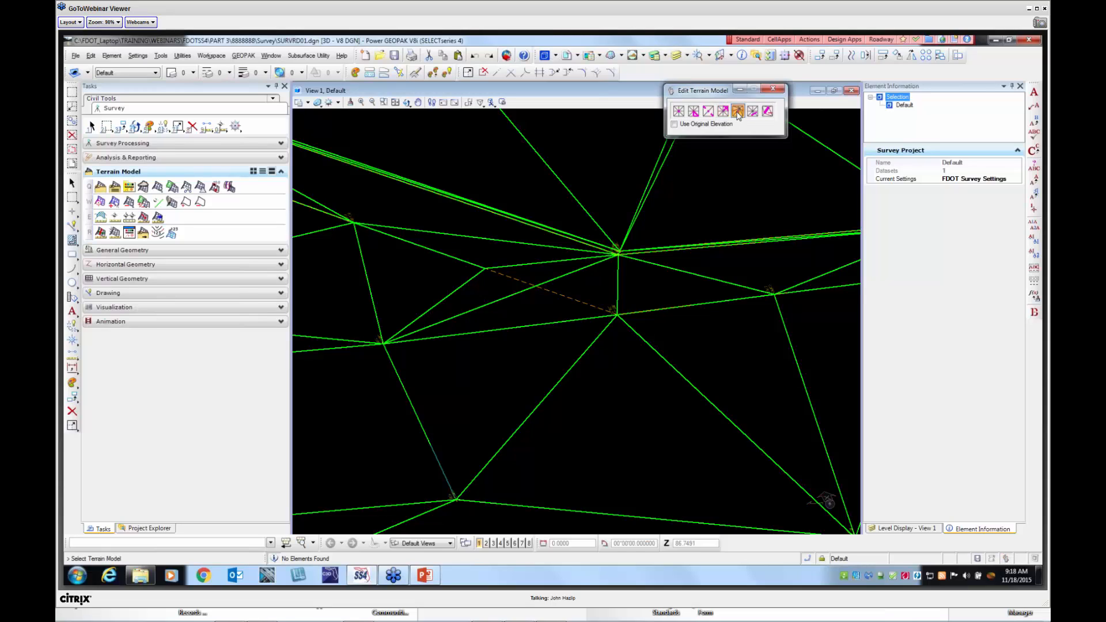
{"action": "scroll", "coordinate": [629, 290], "scroll_direction": "up", "scroll_amount": 2}
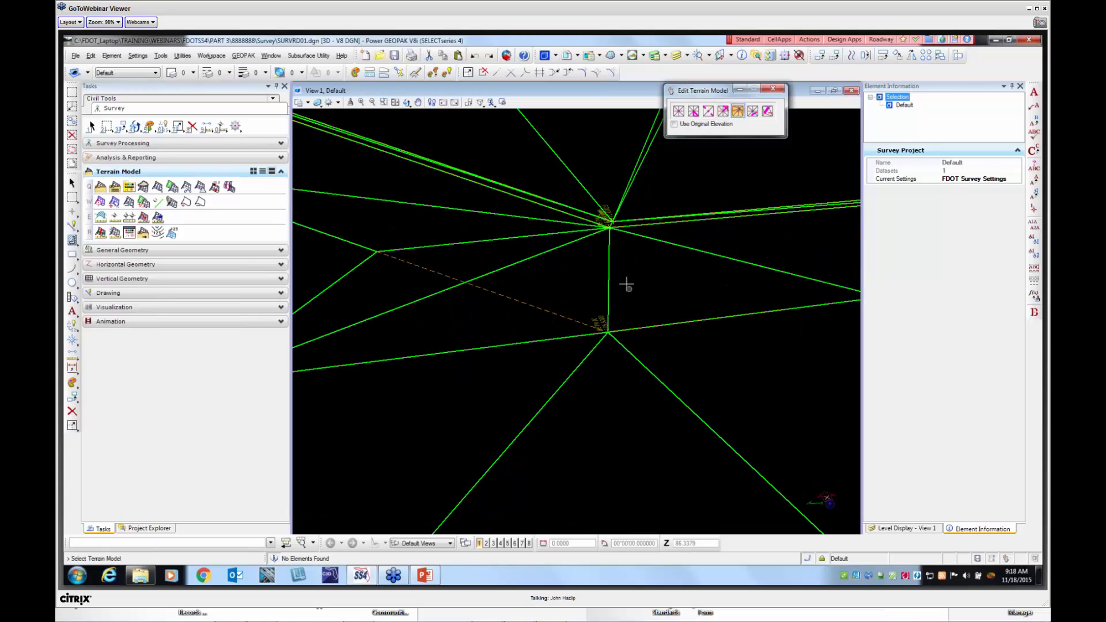
{"action": "left_click", "coordinate": [608, 229]}
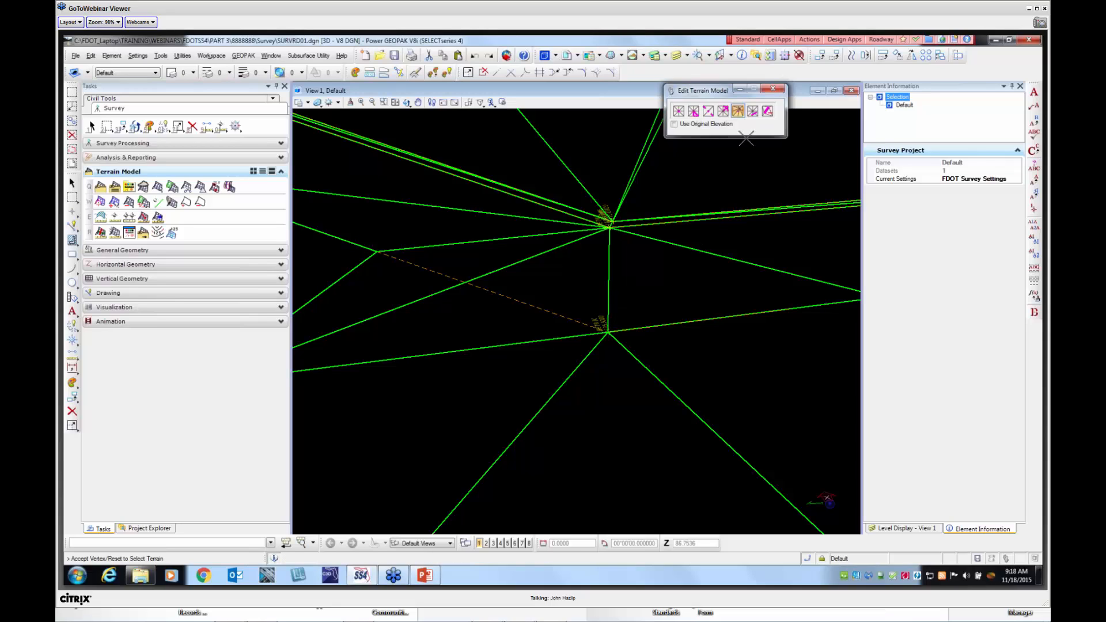
{"action": "left_click", "coordinate": [722, 112]}
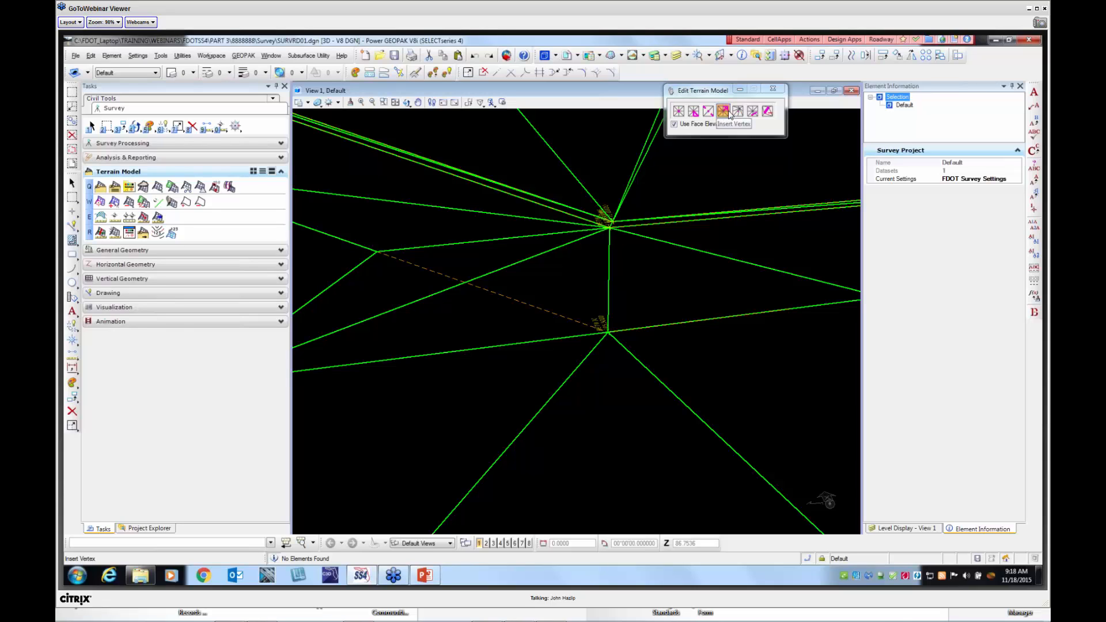
Delete the terrain vertex at the wall shot with elevation 105.5000
{"action": "left_click", "coordinate": [679, 111]}
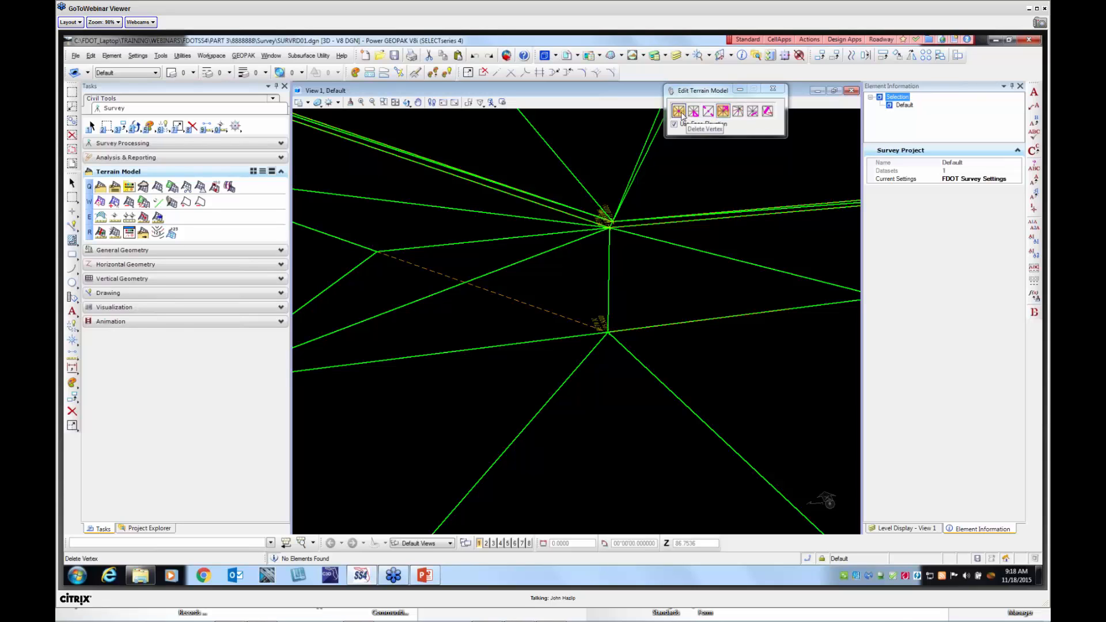
{"action": "left_click", "coordinate": [608, 320]}
{"action": "left_click", "coordinate": [608, 347]}
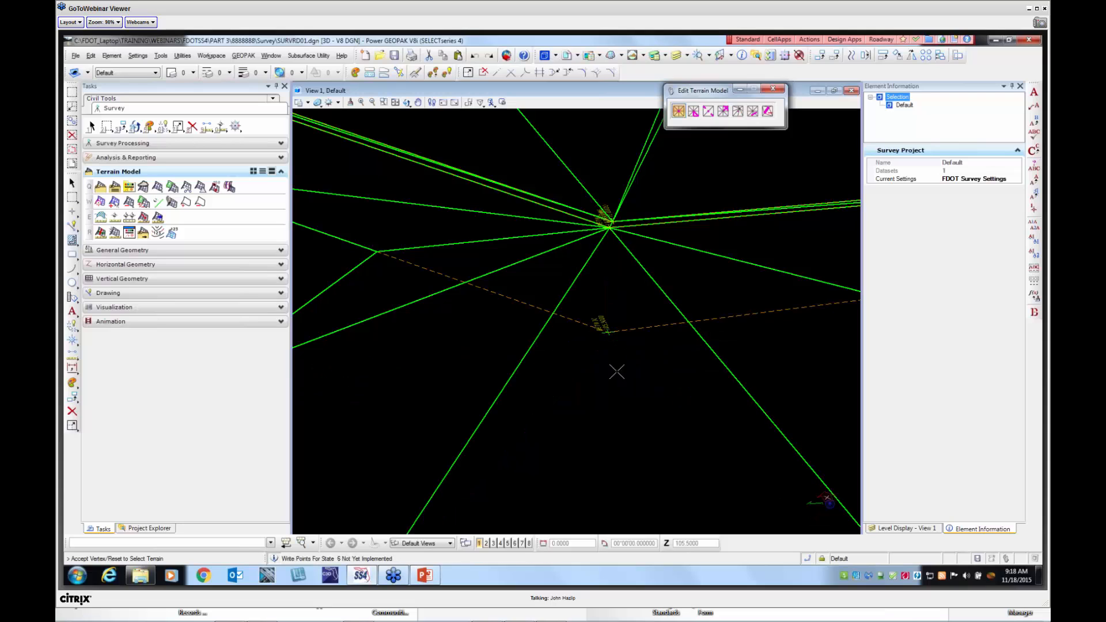
Move the wall's upper terrain vertex down to the 105.5000 shot with Use Original Elevation disabled
{"action": "left_click", "coordinate": [737, 111]}
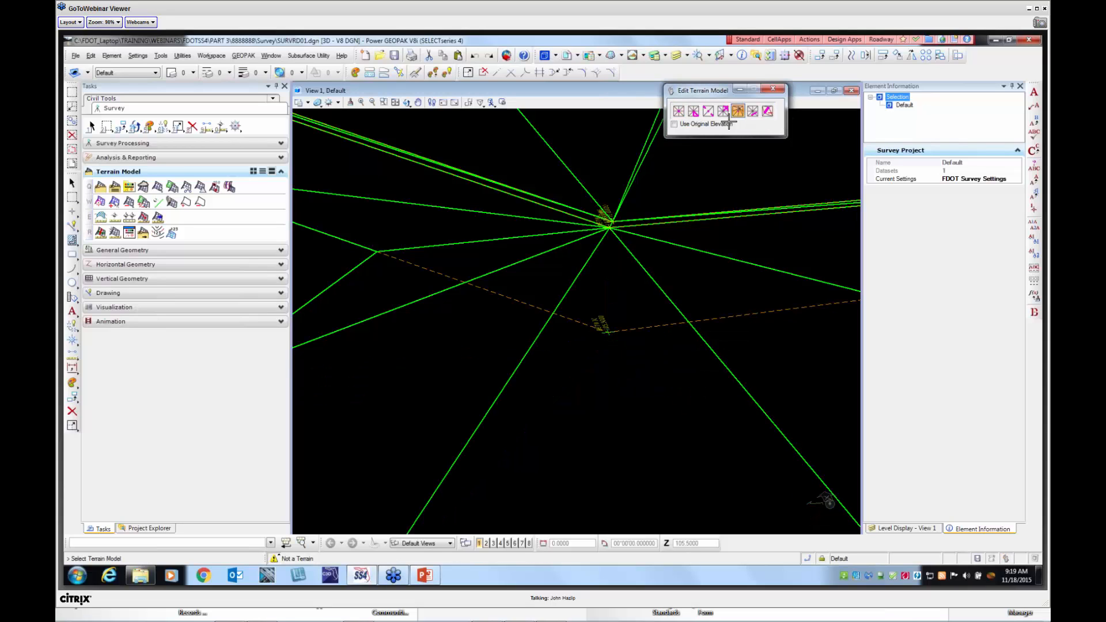
{"action": "left_click", "coordinate": [613, 217]}
{"action": "left_click", "coordinate": [610, 226]}
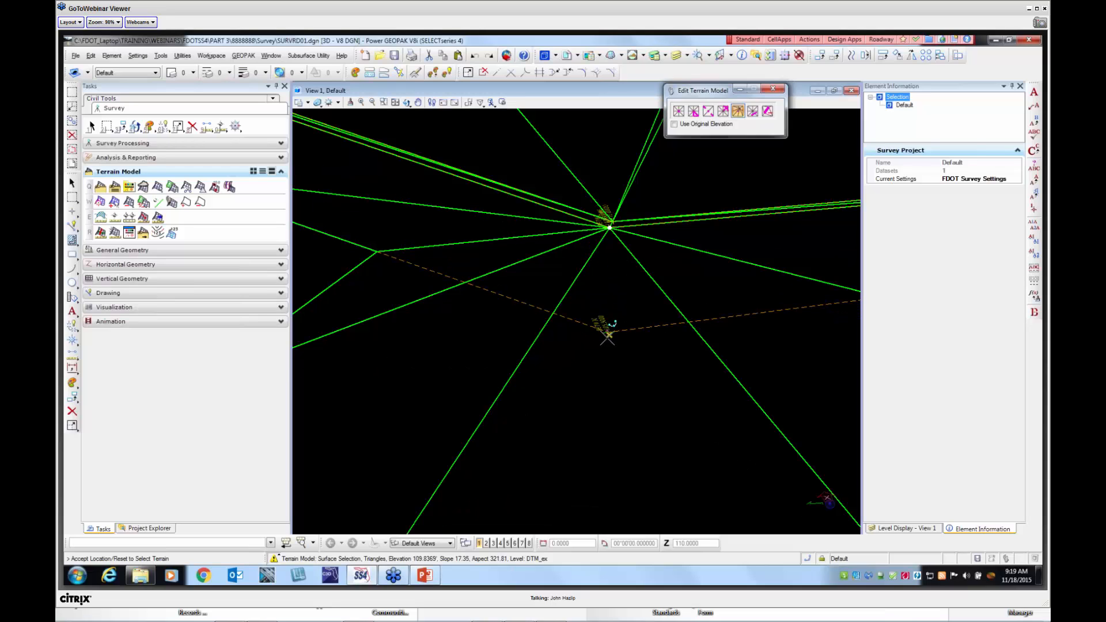
{"action": "left_click", "coordinate": [609, 332]}
{"action": "left_click", "coordinate": [601, 325]}
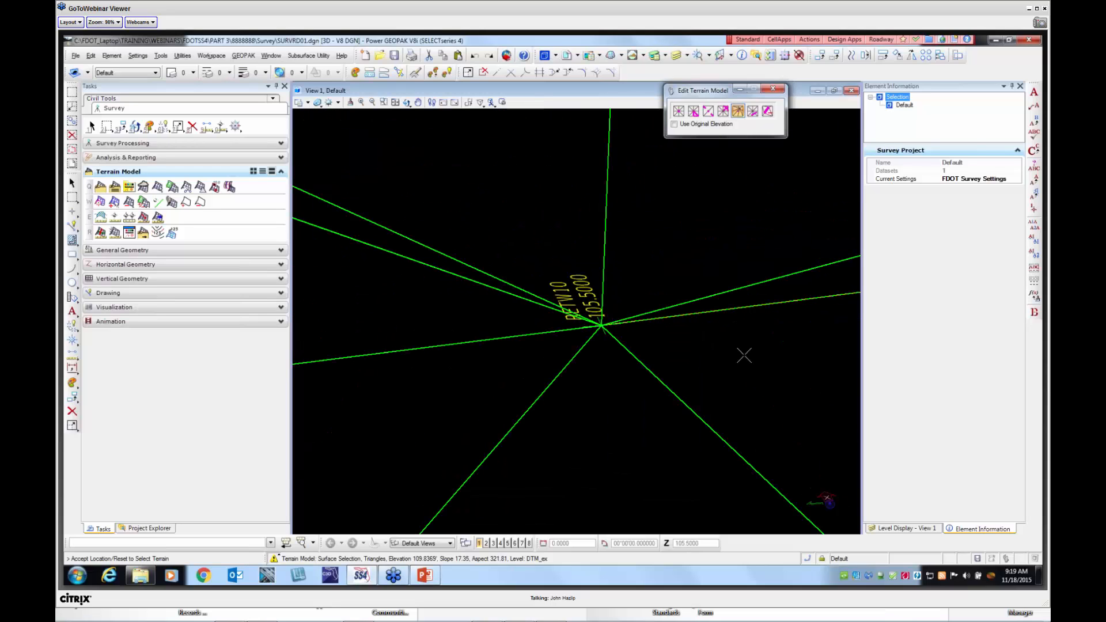
{"action": "right_click", "coordinate": [735, 352]}
{"action": "scroll", "coordinate": [598, 314], "scroll_direction": "down", "scroll_amount": 5}
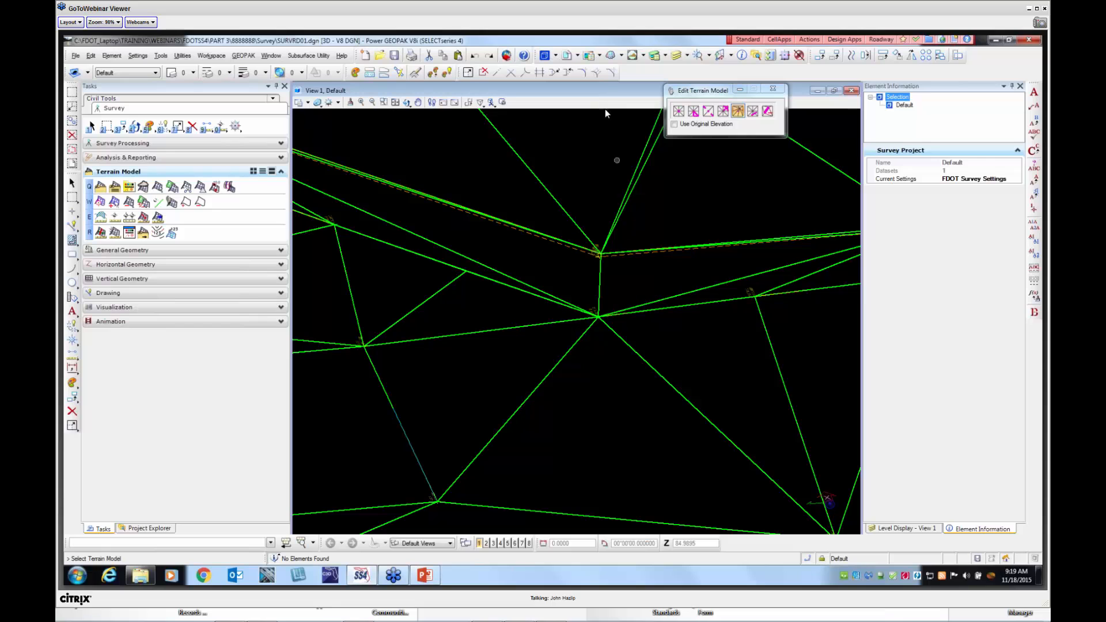
{"action": "left_click", "coordinate": [407, 102]}
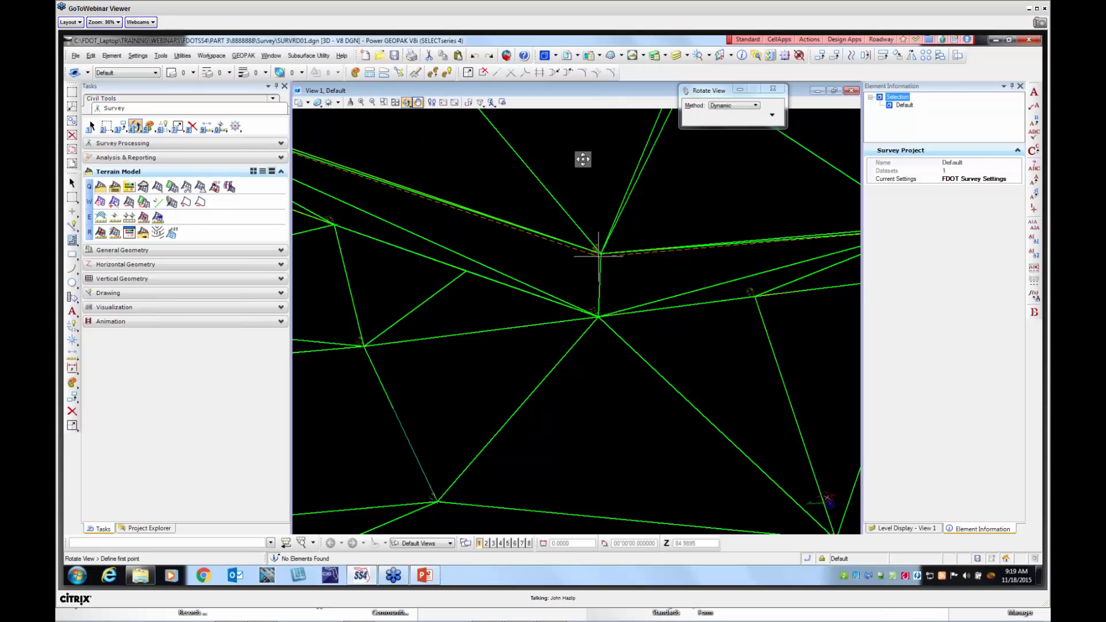
{"action": "left_click", "coordinate": [556, 219]}
{"action": "left_click_drag", "start_coordinate": [398, 236], "coordinate": [466, 215]}
{"action": "scroll", "coordinate": [603, 257], "scroll_direction": "up", "scroll_amount": 3}
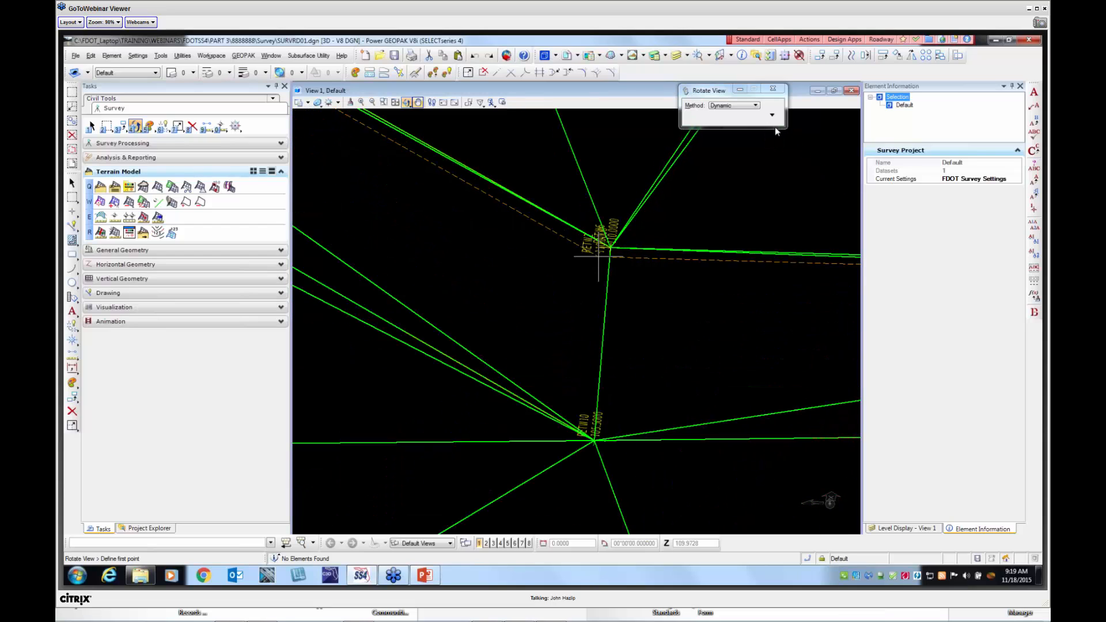
{"action": "right_click", "coordinate": [697, 225]}
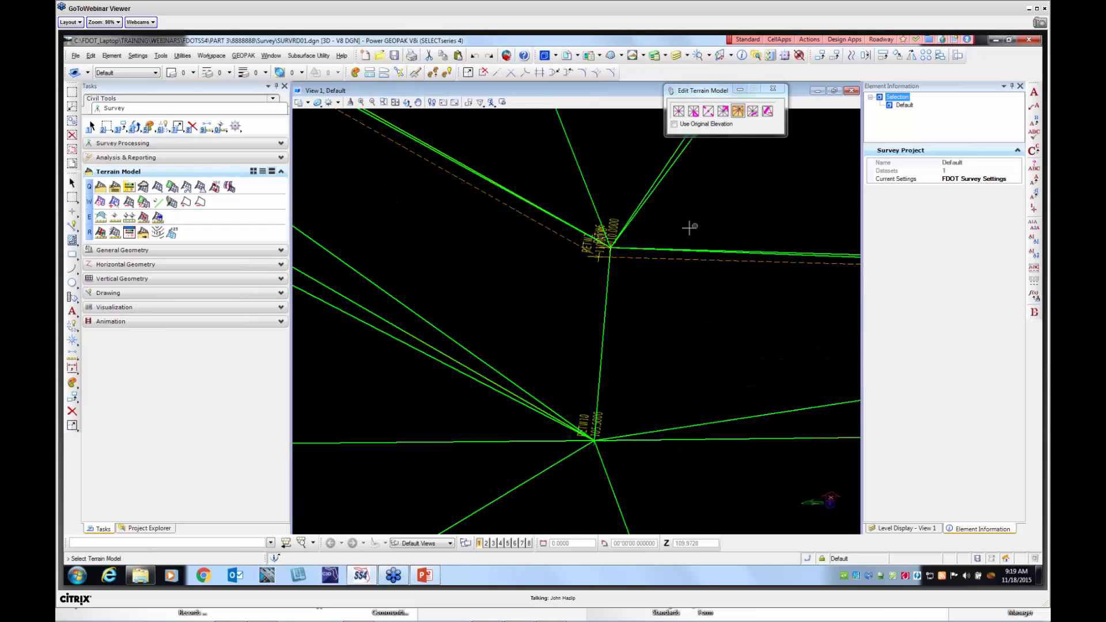
{"action": "left_click", "coordinate": [678, 111]}
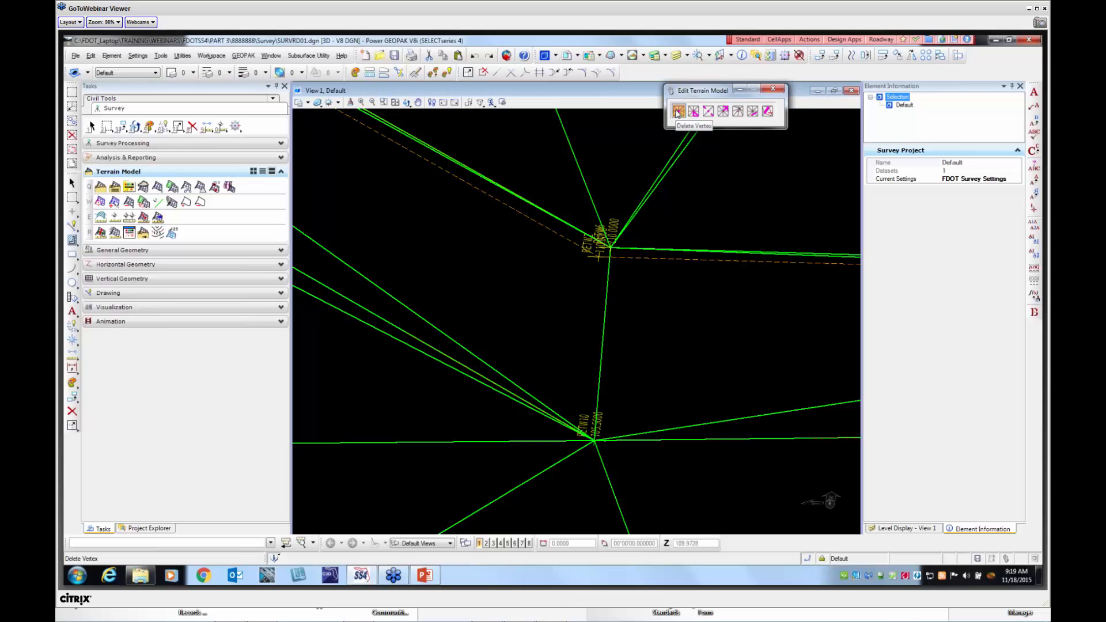
{"action": "left_click", "coordinate": [736, 111]}
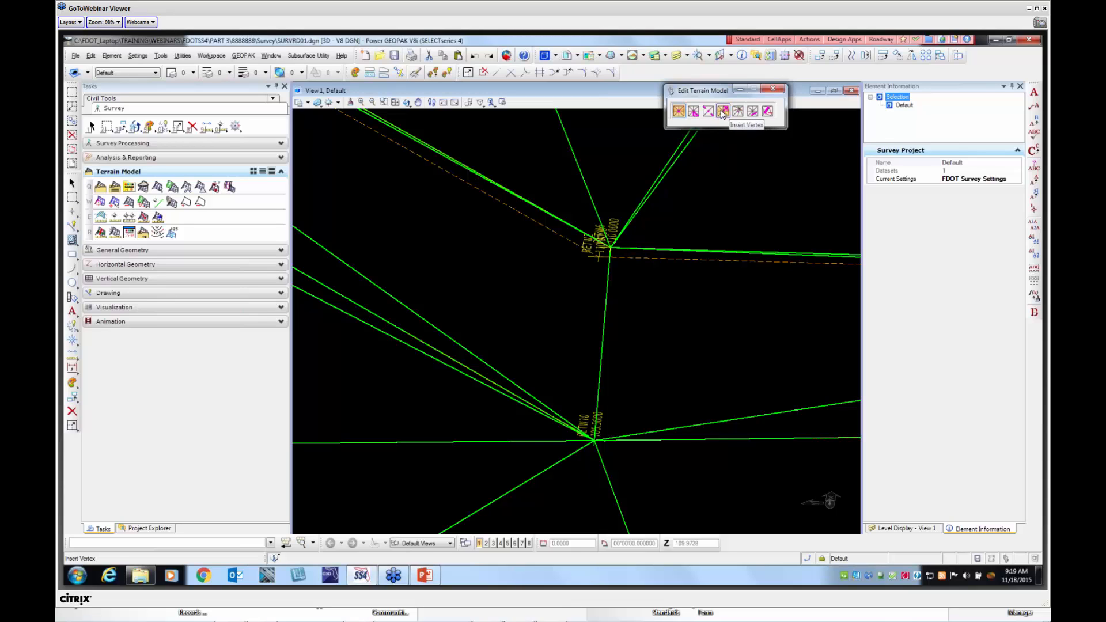
Insert terrain vertices with Use Face Elevation at the dashed line's corner by the wall and just southwest of it
{"action": "left_click", "coordinate": [723, 112]}
{"action": "left_click", "coordinate": [614, 269]}
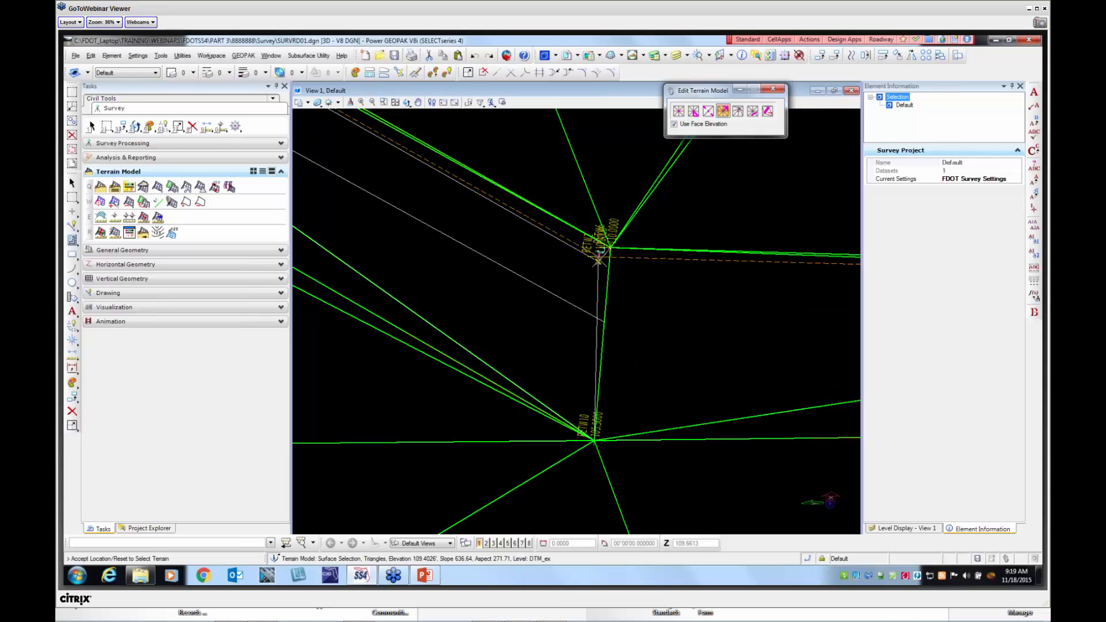
{"action": "left_click", "coordinate": [598, 258]}
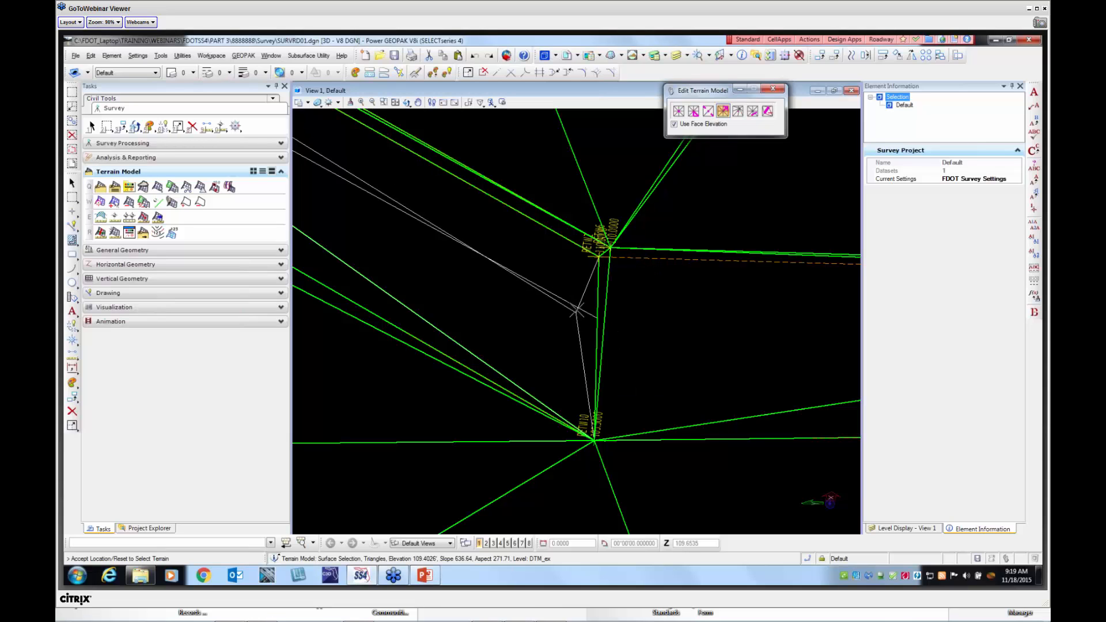
Examine the edited triangulation around the wall corner and across the surrounding terrain model
{"action": "scroll", "coordinate": [594, 269], "scroll_direction": "up", "scroll_amount": 2}
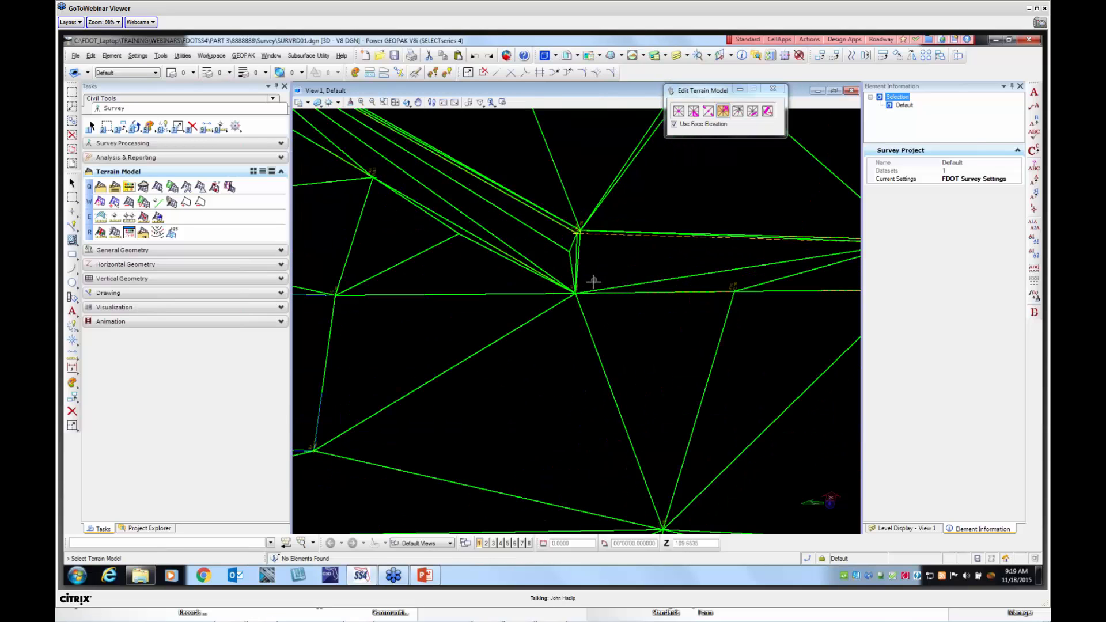
{"action": "scroll", "coordinate": [601, 278], "scroll_direction": "up", "scroll_amount": 1}
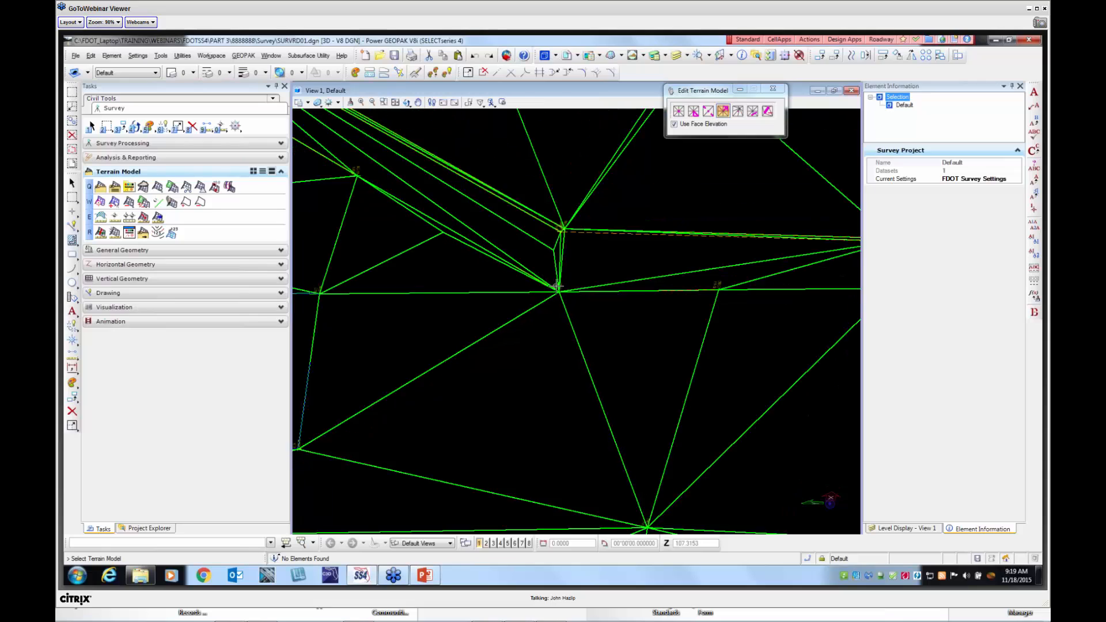
{"action": "scroll", "coordinate": [556, 291], "scroll_direction": "down", "scroll_amount": 3}
{"action": "scroll", "coordinate": [572, 291], "scroll_direction": "up", "scroll_amount": 2}
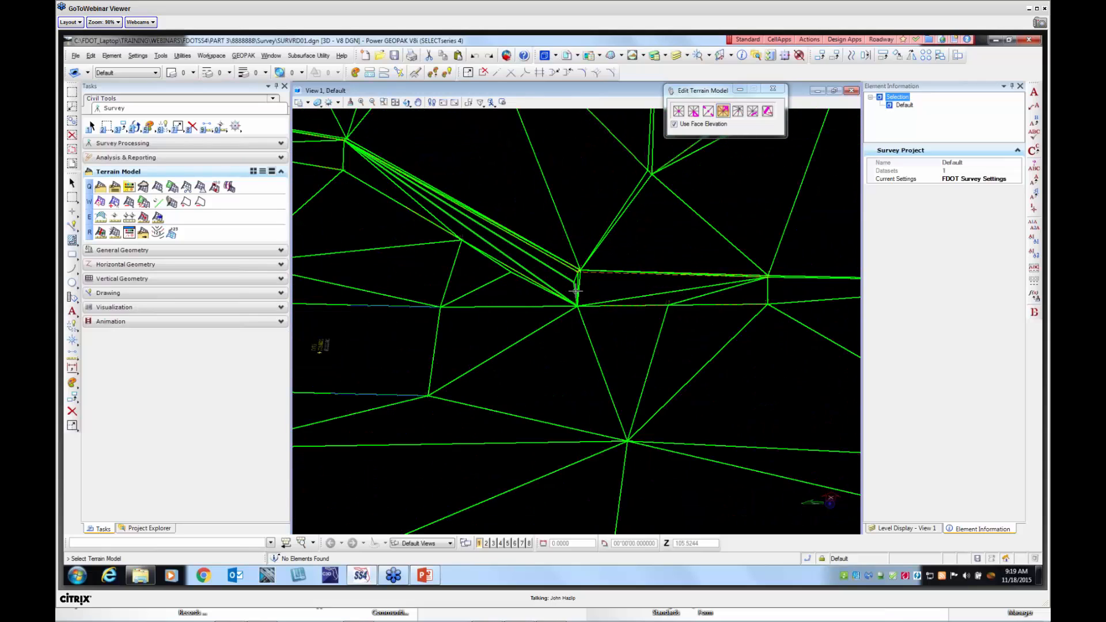
{"action": "scroll", "coordinate": [575, 292], "scroll_direction": "down", "scroll_amount": 3}
{"action": "scroll", "coordinate": [567, 292], "scroll_direction": "up", "scroll_amount": 1}
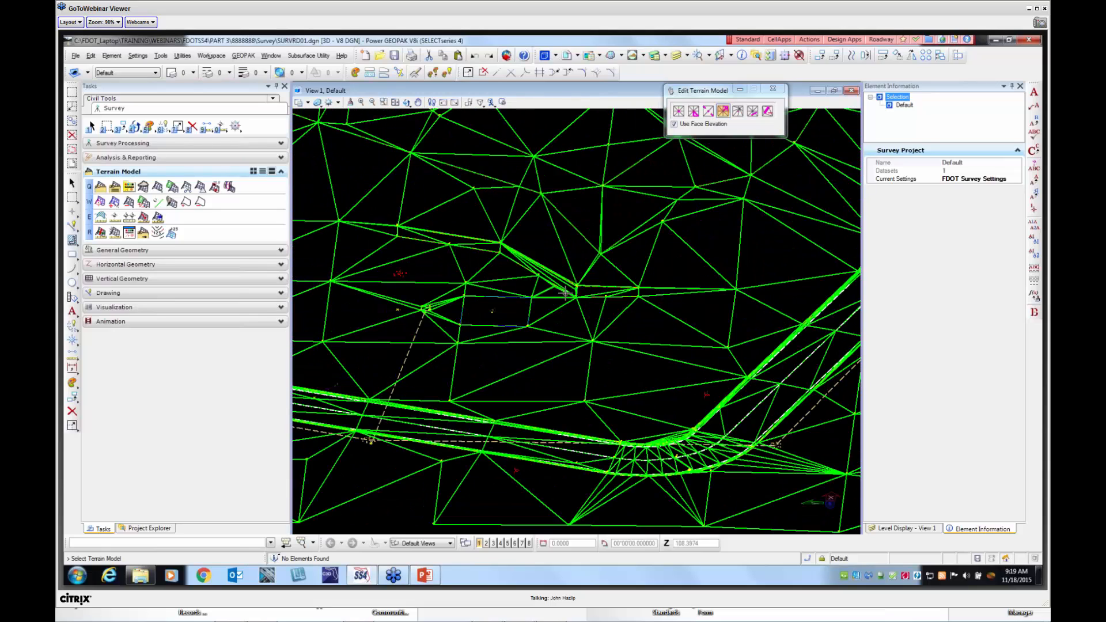
{"action": "scroll", "coordinate": [567, 293], "scroll_direction": "up", "scroll_amount": 1}
{"action": "scroll", "coordinate": [573, 296], "scroll_direction": "up", "scroll_amount": 2}
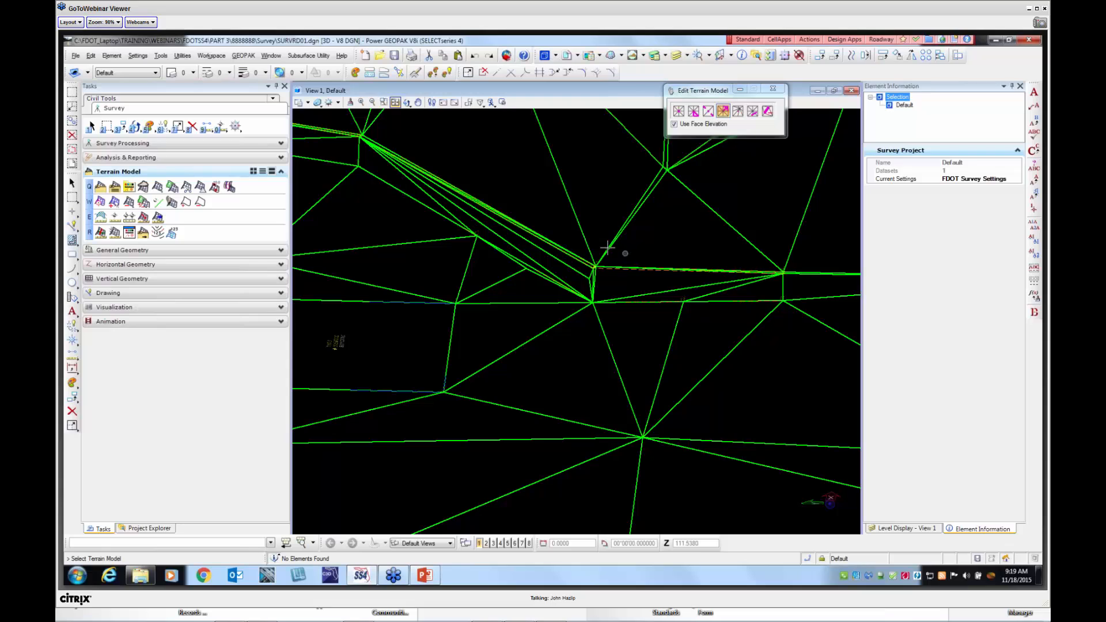
{"action": "mouse_move", "coordinate": [606, 247]}
Select the terrain model and set its Locked property to Locked
{"action": "left_click", "coordinate": [71, 183]}
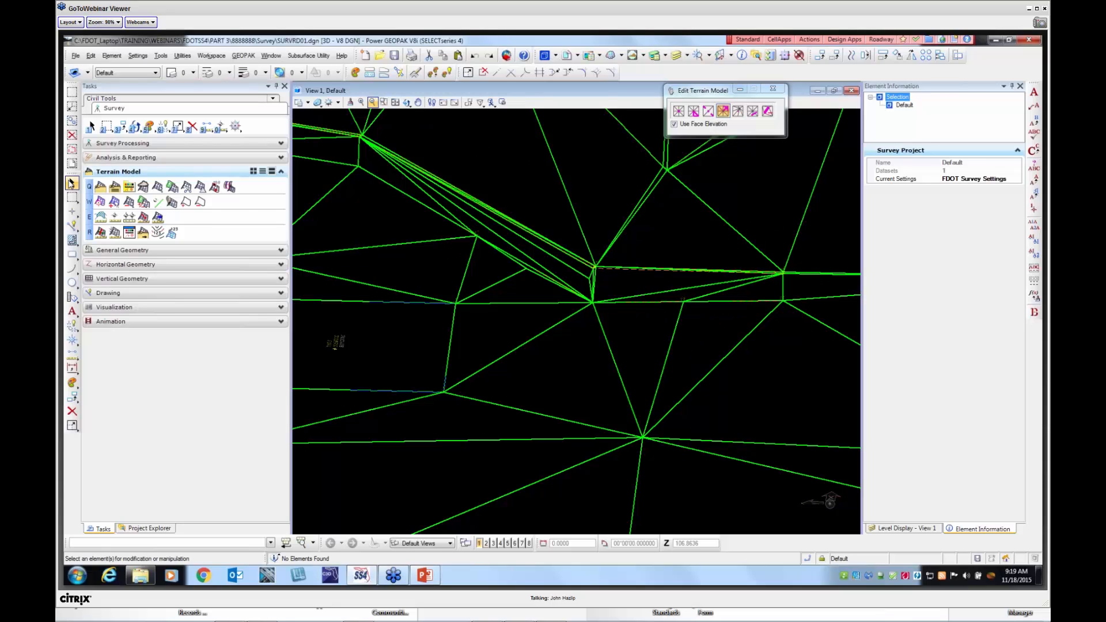
{"action": "left_click", "coordinate": [568, 200]}
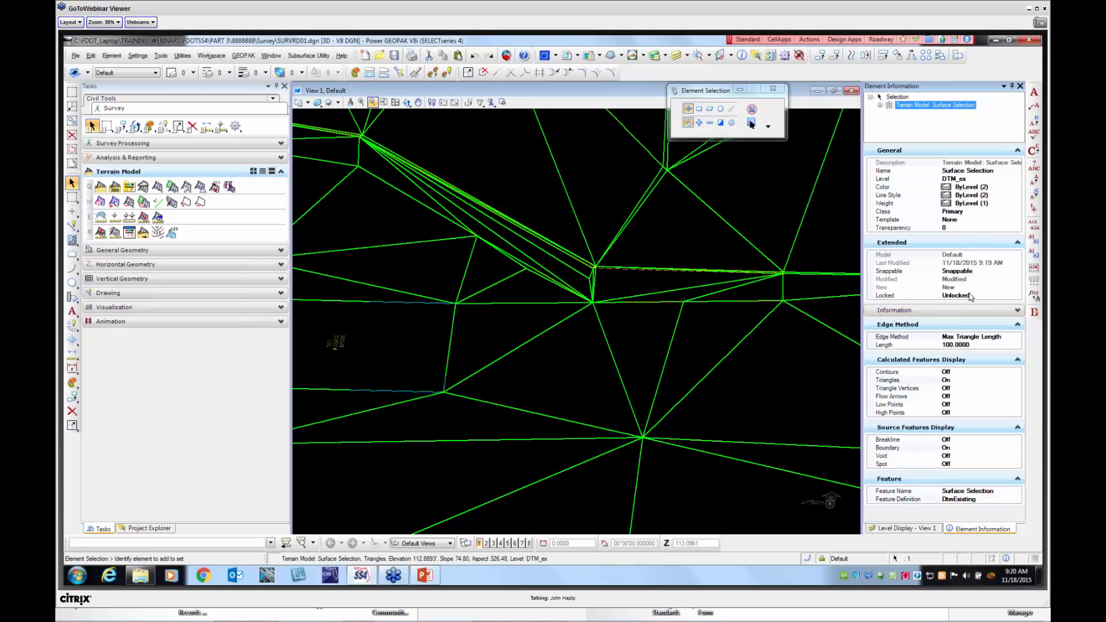
{"action": "left_click", "coordinate": [971, 296]}
{"action": "left_click", "coordinate": [1017, 296]}
{"action": "left_click", "coordinate": [954, 313]}
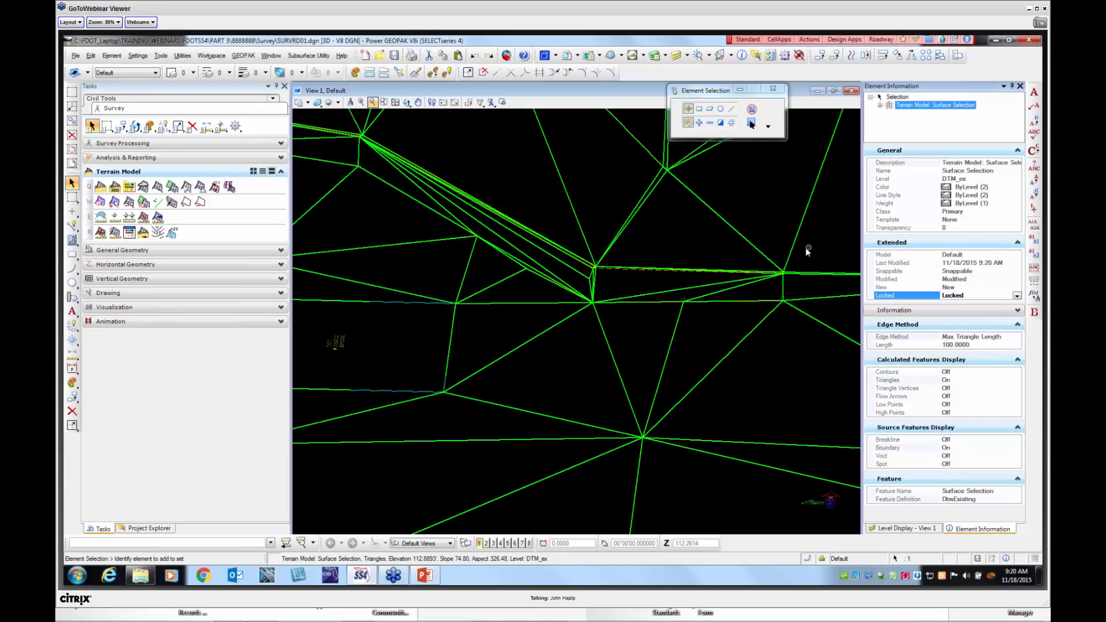
Switch to PowerPoint to view the Survey Database Selections slide and return to the Power GEOPAK drawing
{"action": "key", "text": "alt+Tab"}
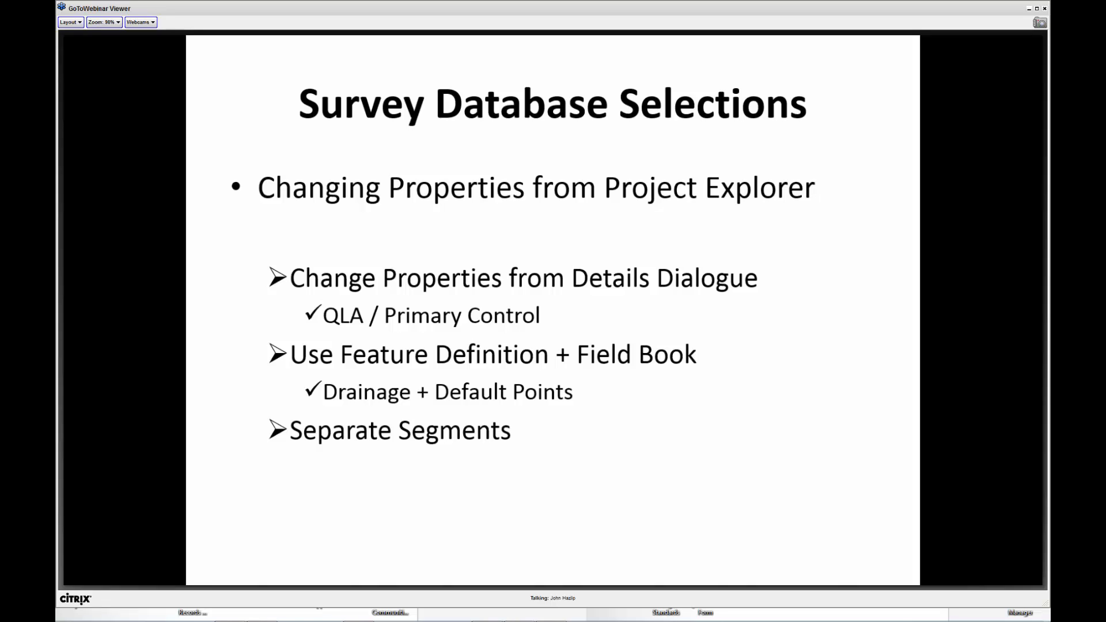
{"action": "key", "text": "alt+Tab"}
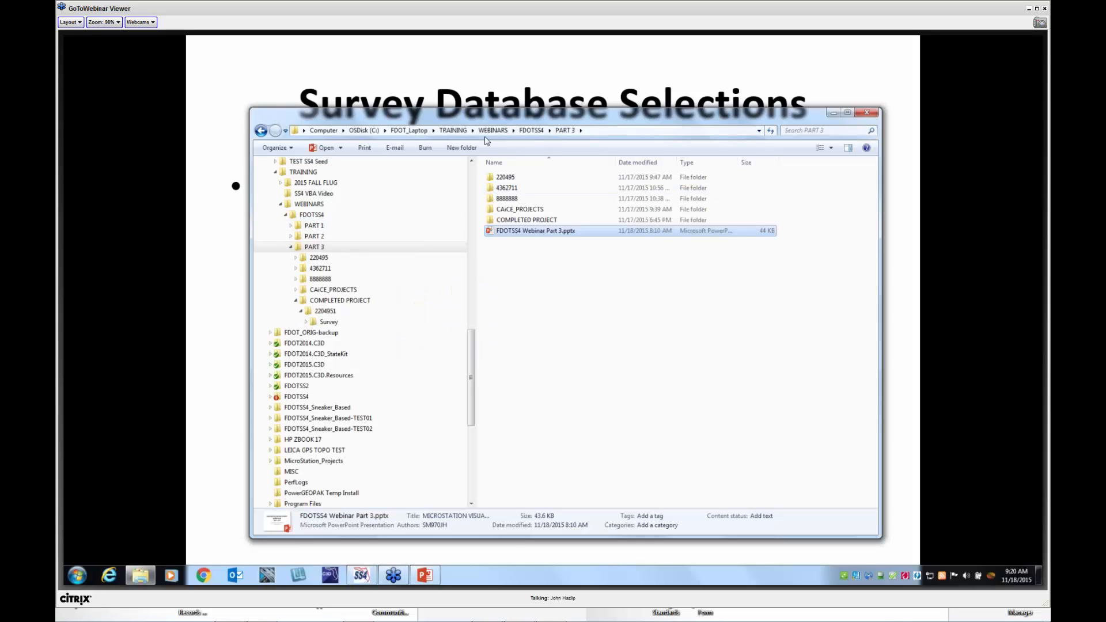
{"action": "key", "text": "alt+Tab"}
{"action": "key", "text": "alt+Tab"}
{"action": "key", "text": "alt+Tab"}
{"action": "key", "text": "alt+Tab"}
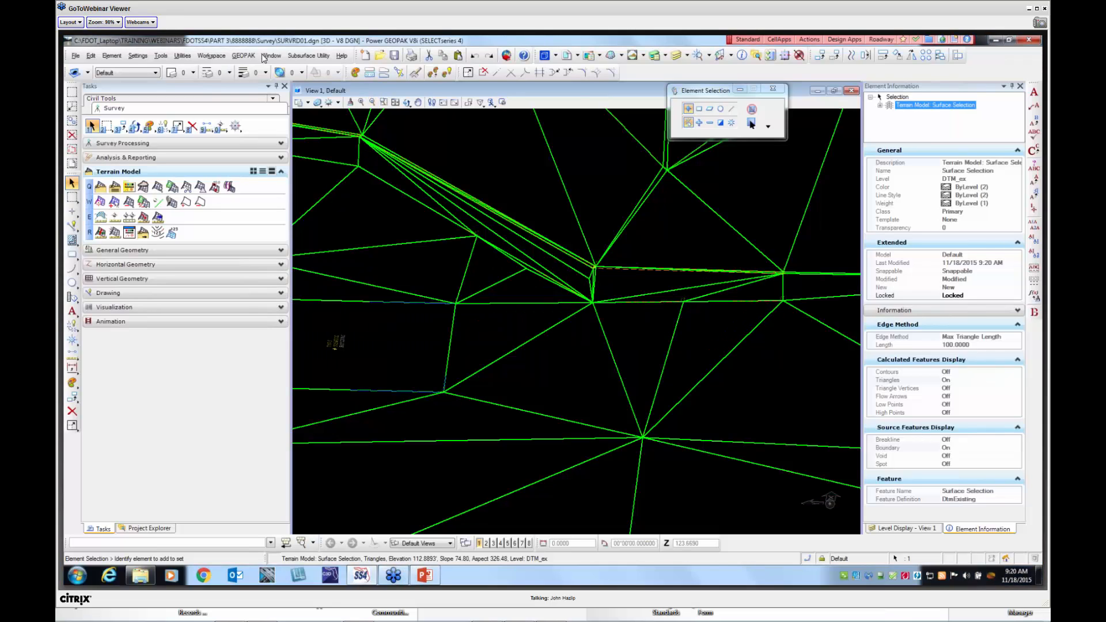
Open SURVRD01.dgn from the Survey folder of project 220495 in the PART 3 directory
{"action": "left_click", "coordinate": [76, 56]}
{"action": "left_click", "coordinate": [89, 78]}
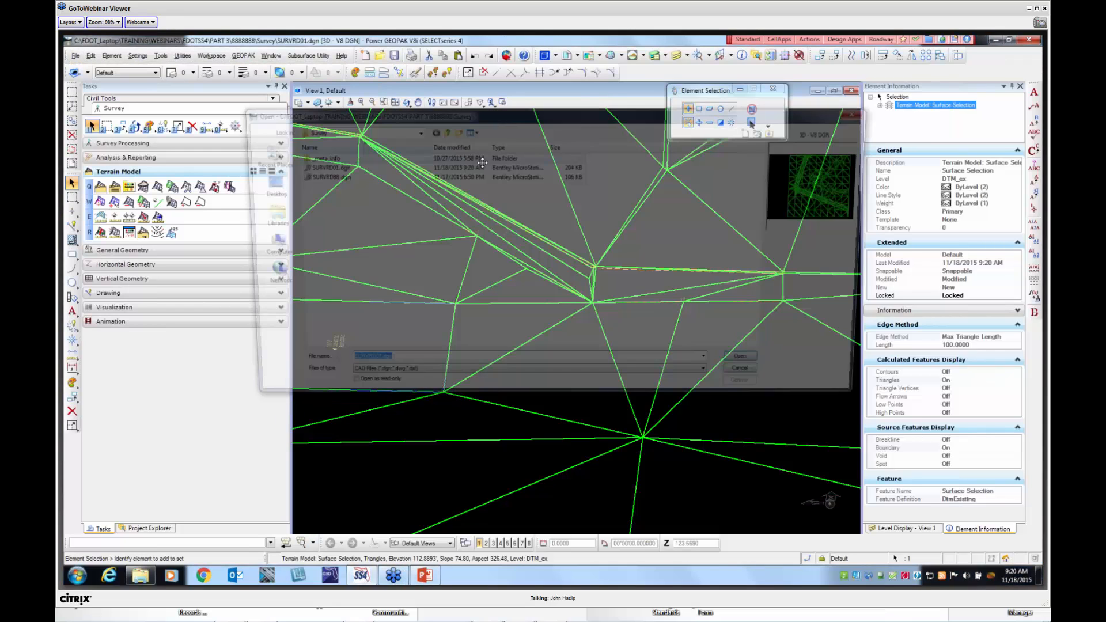
{"action": "left_click", "coordinate": [414, 131]}
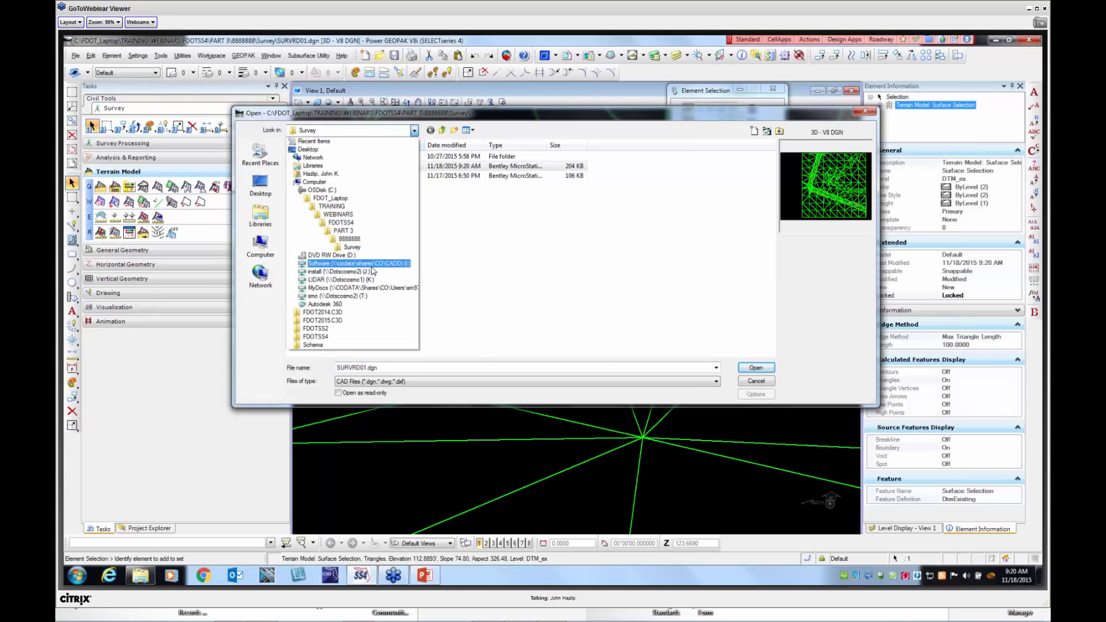
{"action": "left_click", "coordinate": [343, 230]}
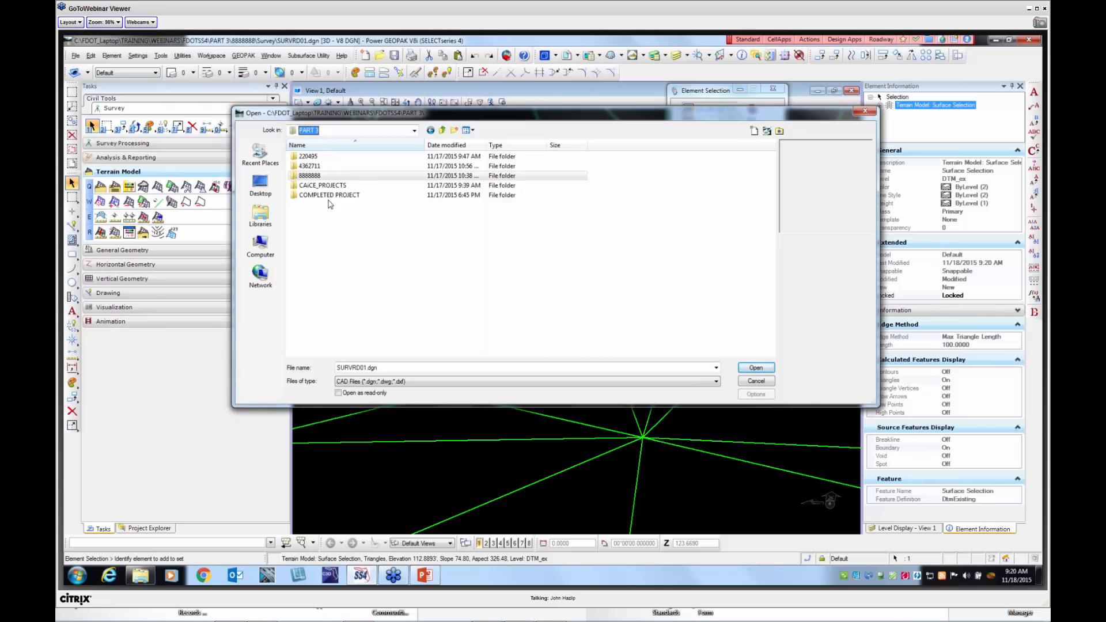
{"action": "double_click", "coordinate": [311, 156]}
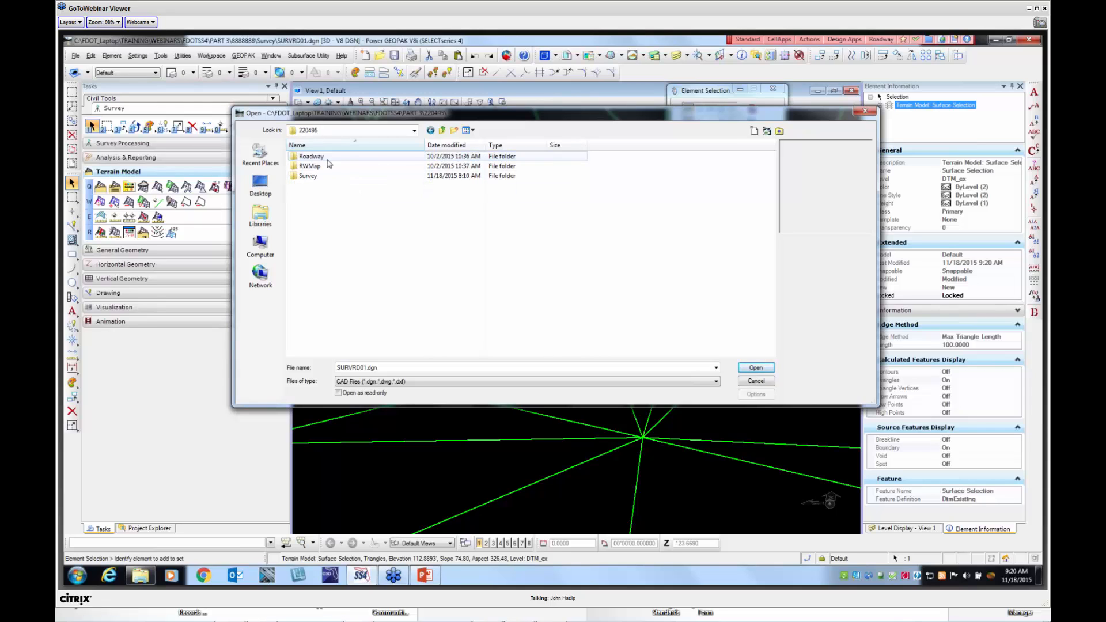
{"action": "double_click", "coordinate": [311, 176]}
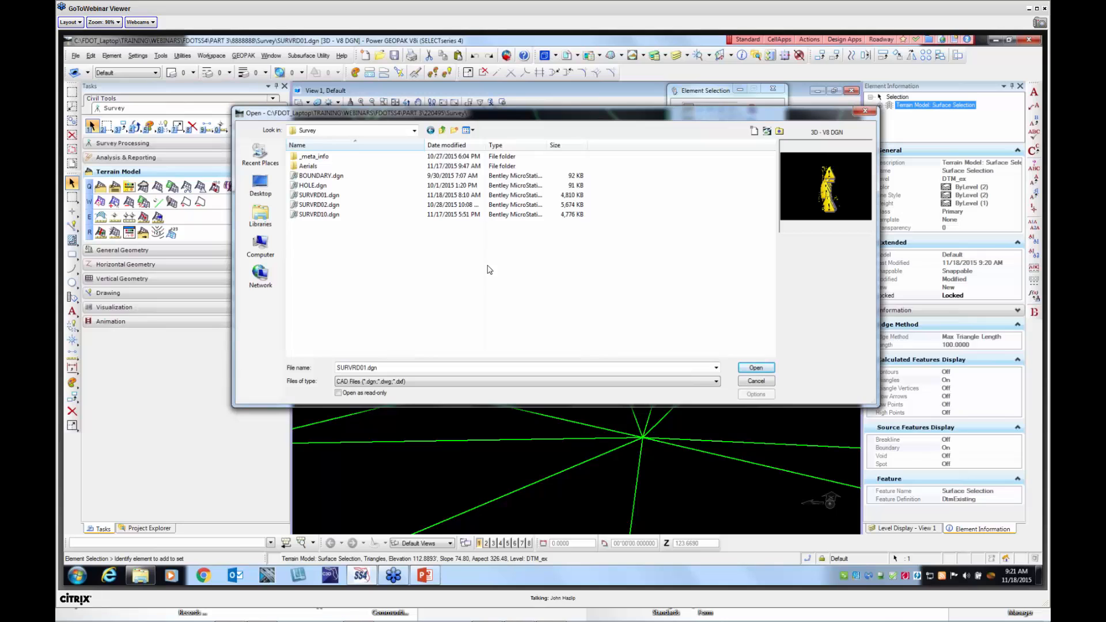
{"action": "left_click", "coordinate": [418, 195]}
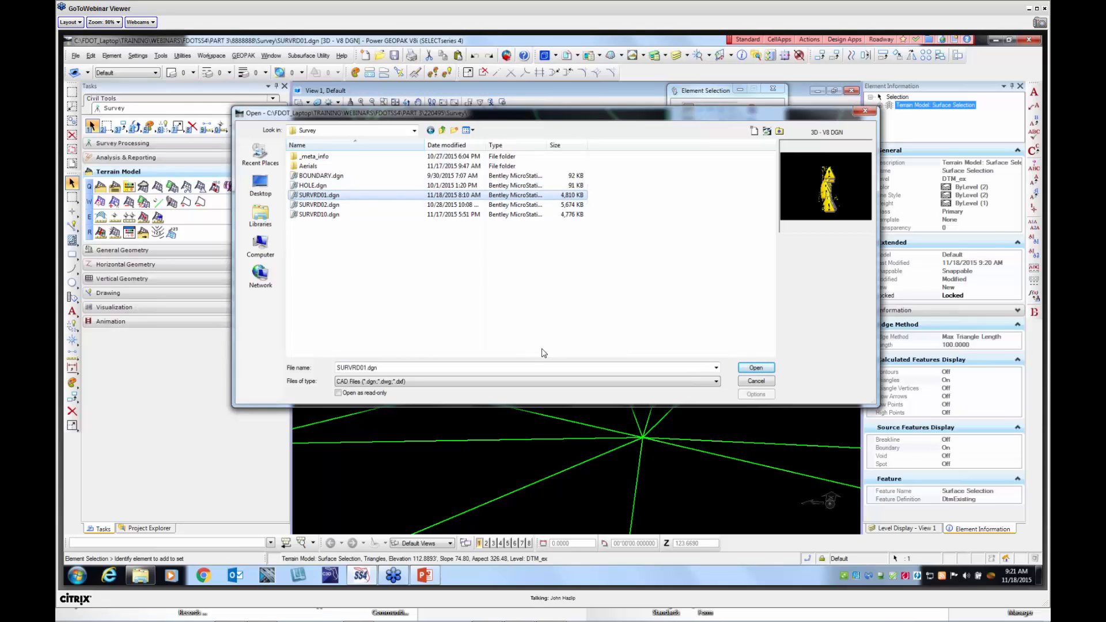
{"action": "left_click", "coordinate": [754, 368]}
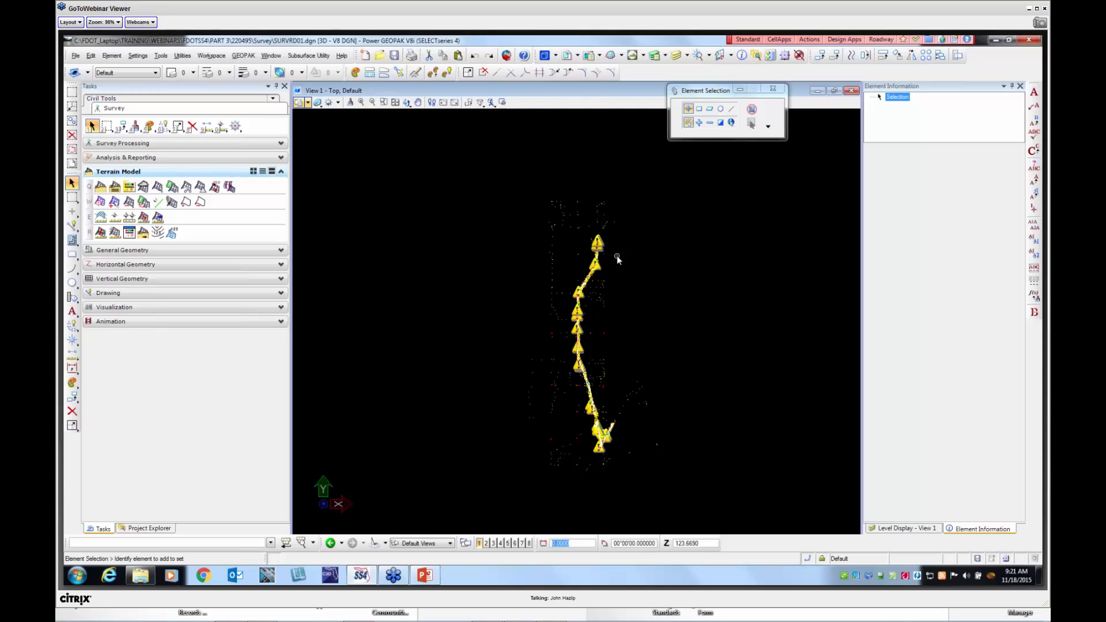
Show the survey data in Project Explorer and expand field book 220495 down to its ALL Point Features list
{"action": "scroll", "coordinate": [617, 259], "scroll_direction": "up", "scroll_amount": 1}
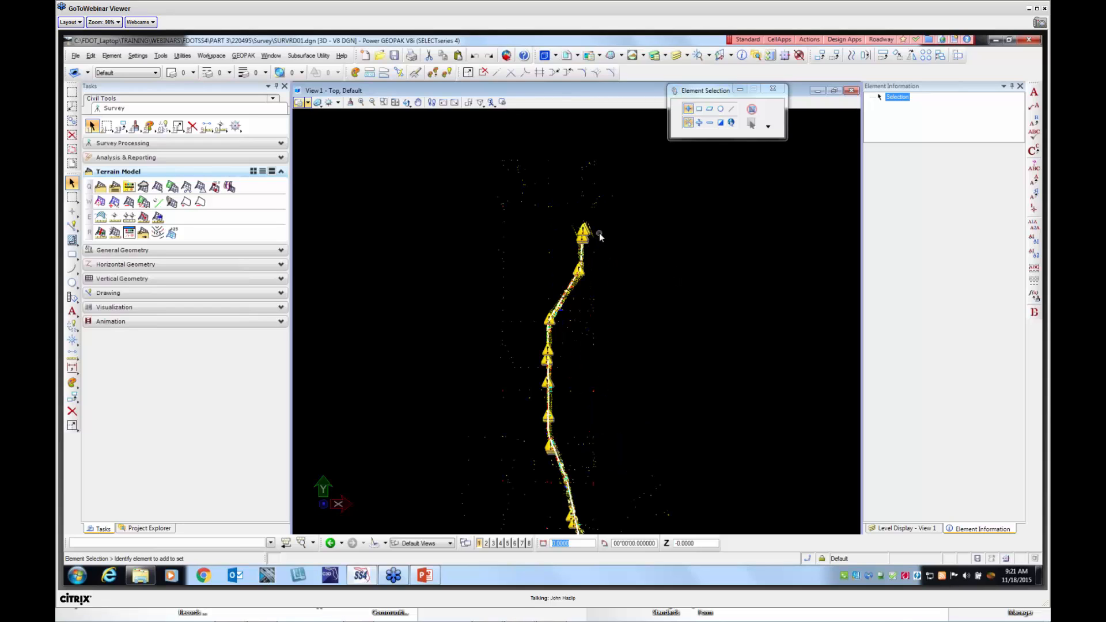
{"action": "scroll", "coordinate": [595, 236], "scroll_direction": "up", "scroll_amount": 1}
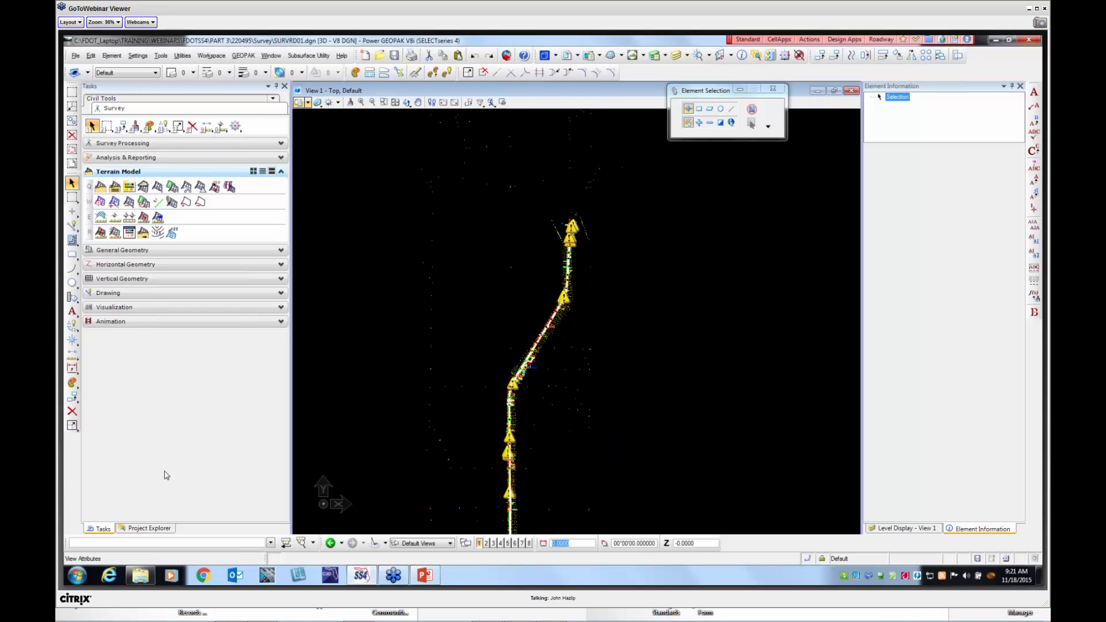
{"action": "left_click", "coordinate": [151, 528]}
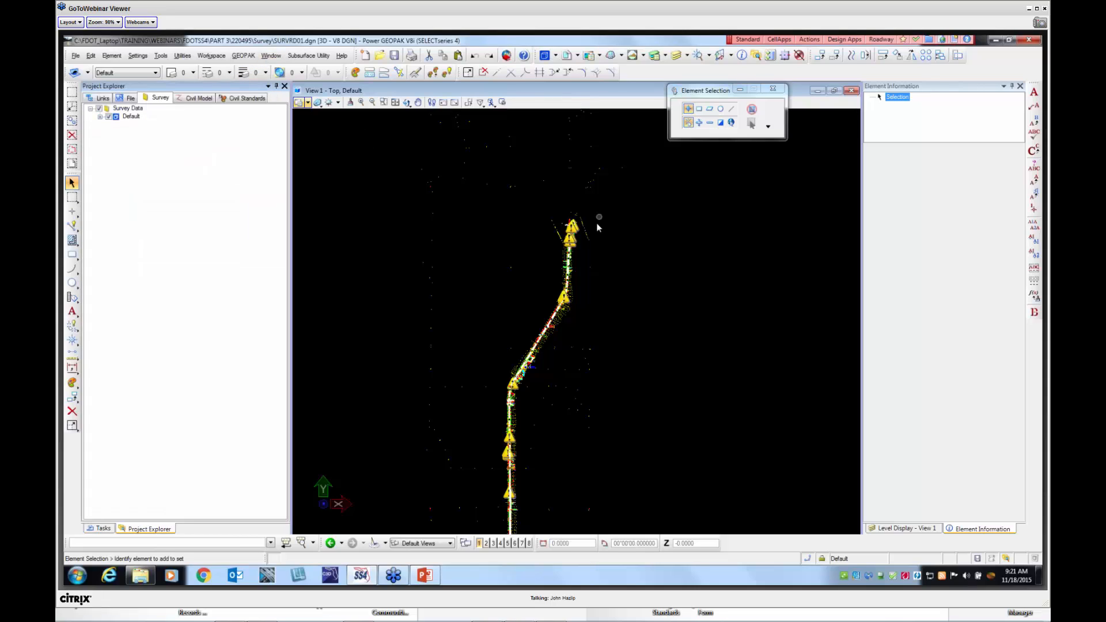
{"action": "scroll", "coordinate": [573, 236], "scroll_direction": "up", "scroll_amount": 1}
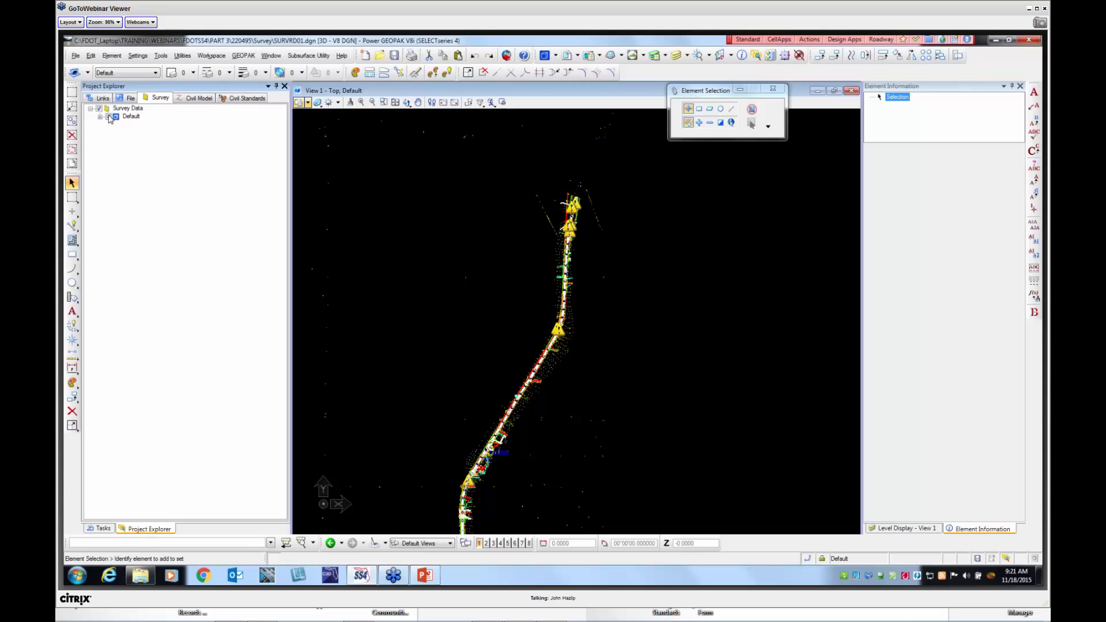
{"action": "left_click", "coordinate": [101, 117]}
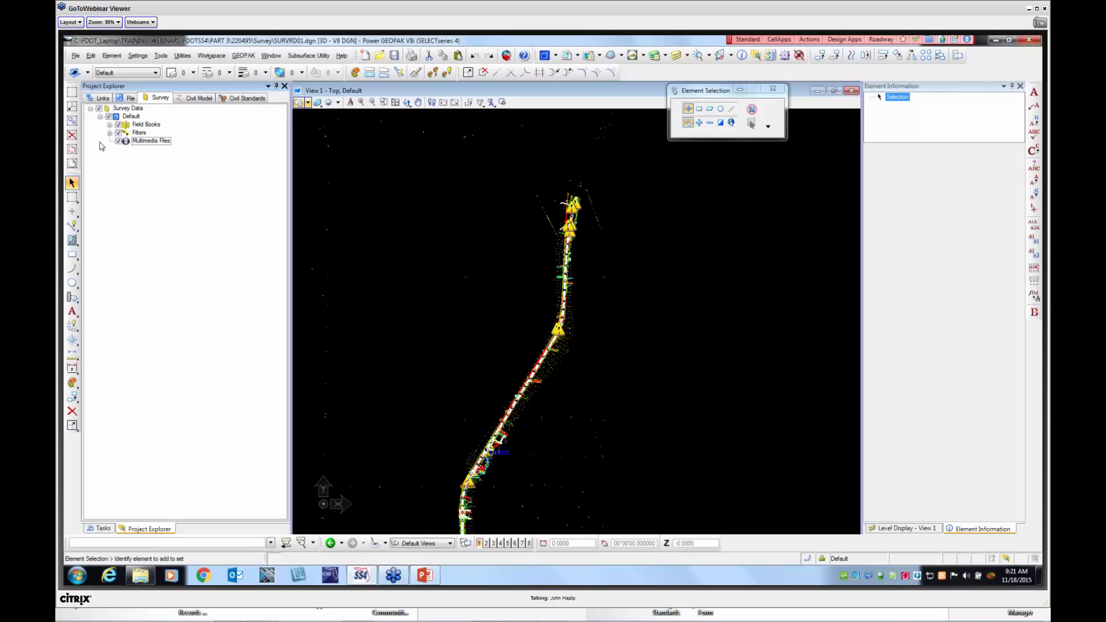
{"action": "left_click", "coordinate": [110, 125]}
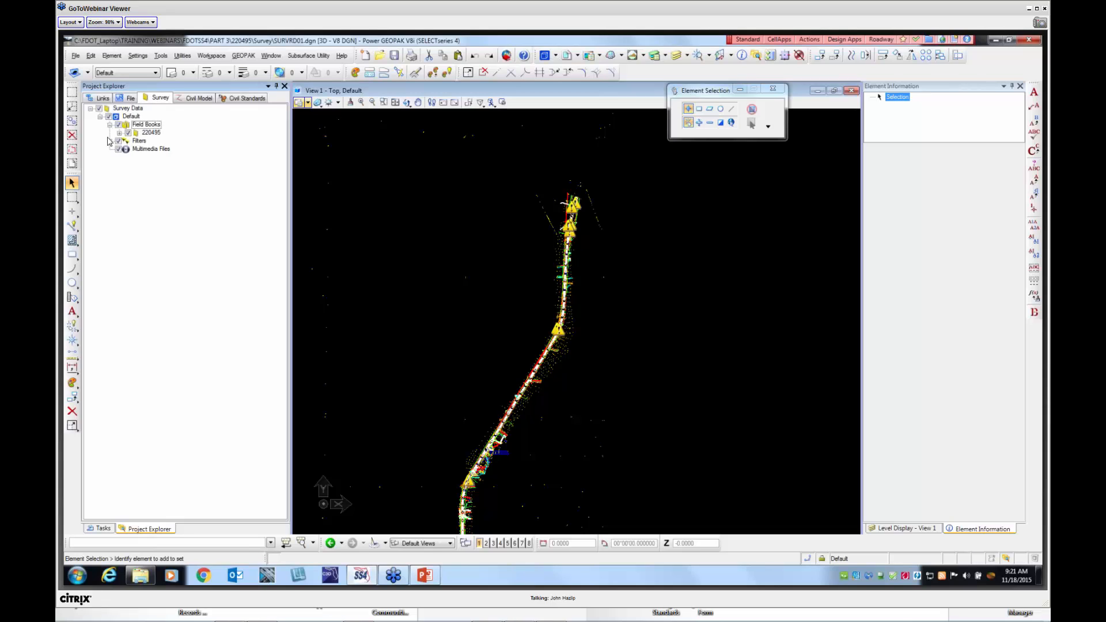
{"action": "left_click", "coordinate": [119, 132]}
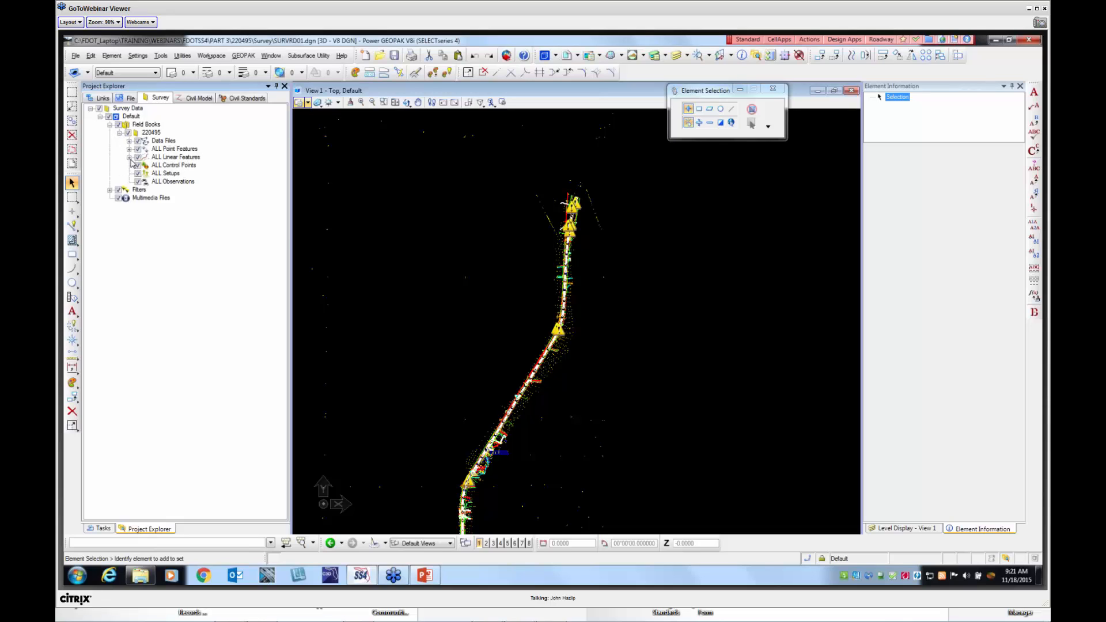
{"action": "left_click", "coordinate": [130, 148]}
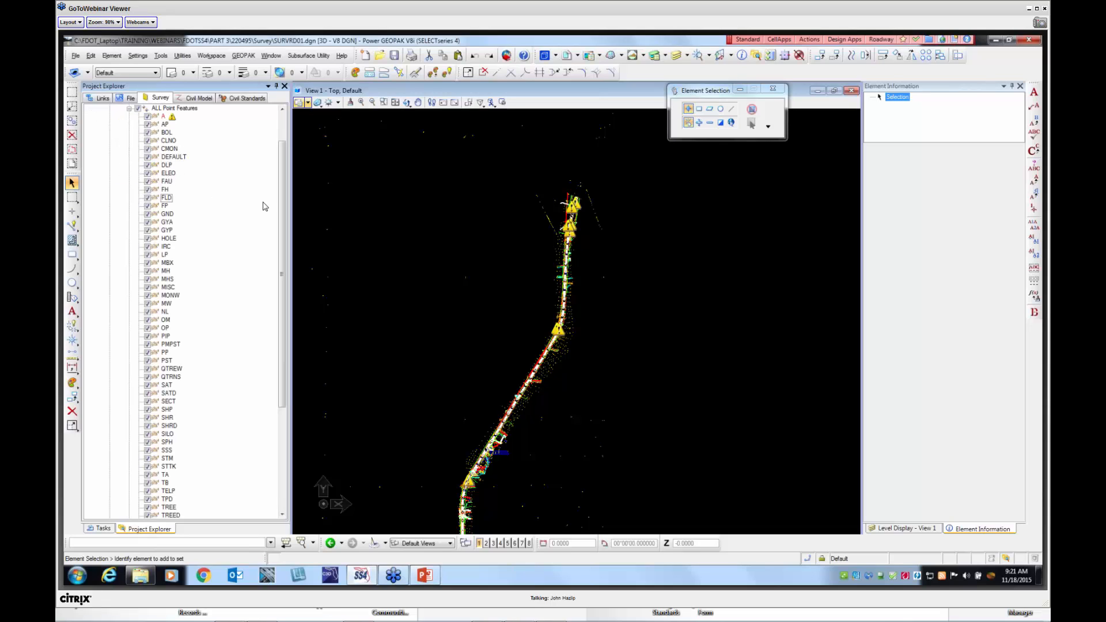
Examine the point feature definitions listed in field book 220495
{"action": "scroll", "coordinate": [172, 192], "scroll_direction": "down", "scroll_amount": 1}
{"action": "scroll", "coordinate": [171, 192], "scroll_direction": "up", "scroll_amount": 2}
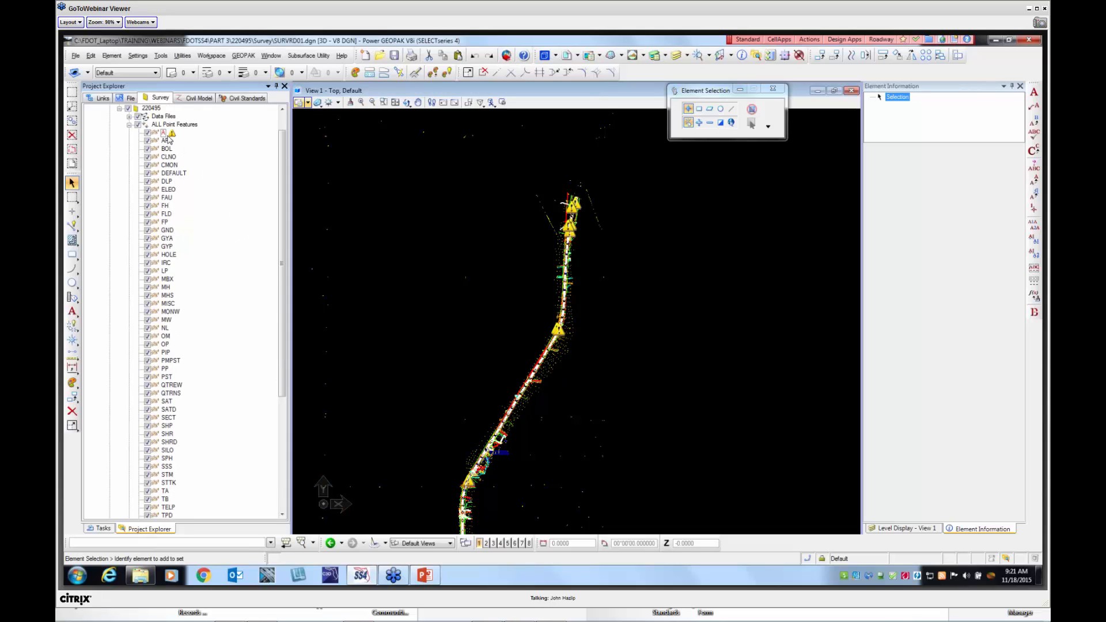
{"action": "scroll", "coordinate": [198, 207], "scroll_direction": "down", "scroll_amount": 7}
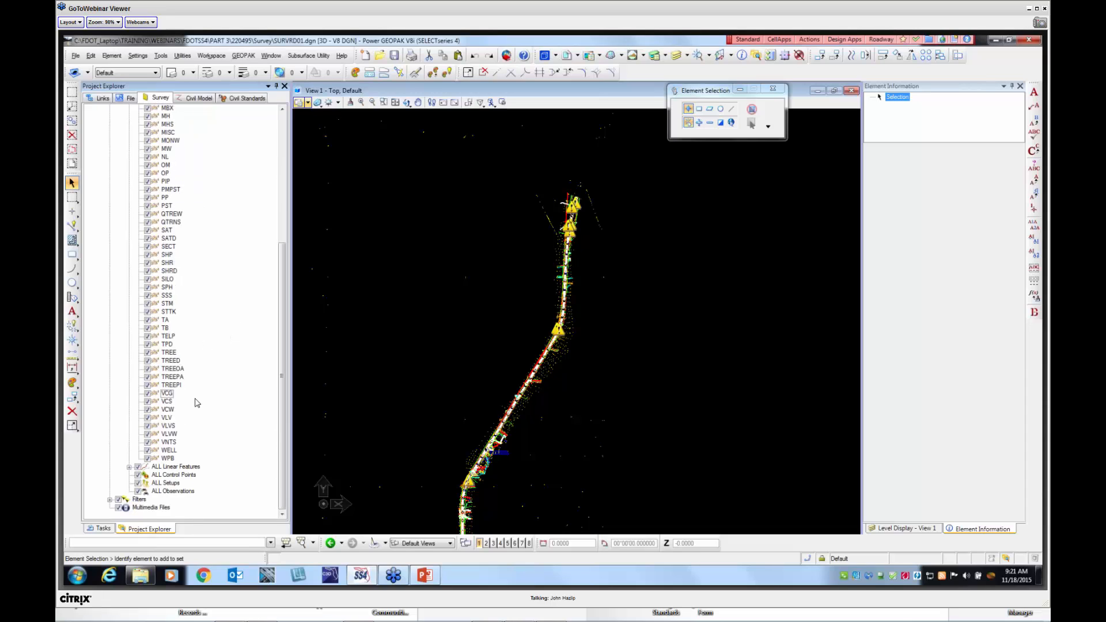
{"action": "scroll", "coordinate": [195, 403], "scroll_direction": "up", "scroll_amount": 4}
{"action": "scroll", "coordinate": [195, 403], "scroll_direction": "down", "scroll_amount": 1}
{"action": "scroll", "coordinate": [199, 402], "scroll_direction": "up", "scroll_amount": 3}
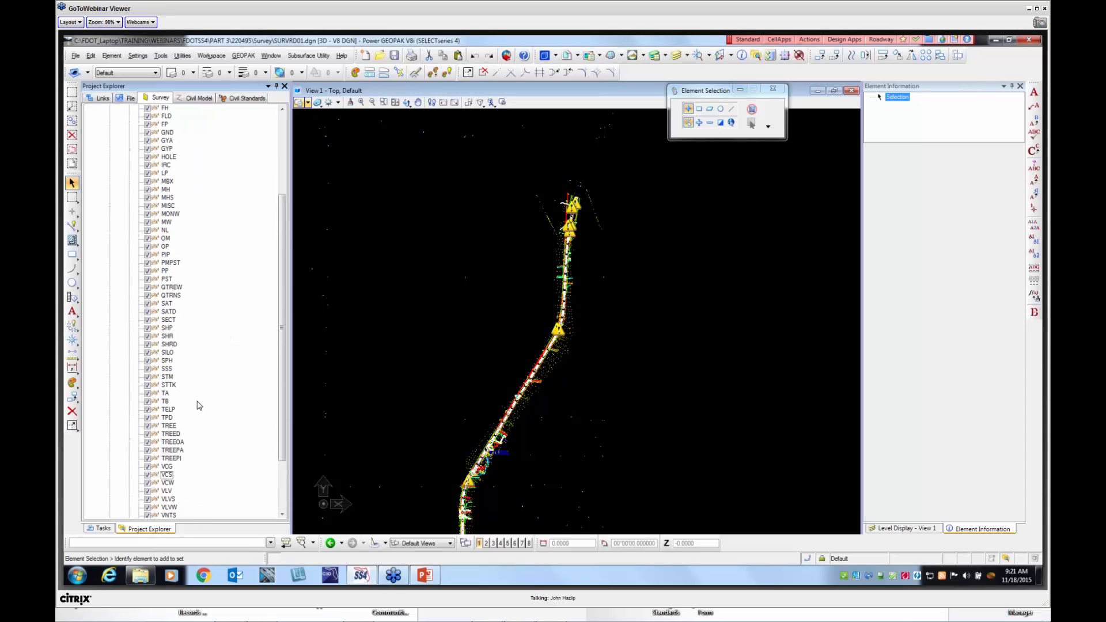
{"action": "scroll", "coordinate": [202, 401], "scroll_direction": "up", "scroll_amount": 2}
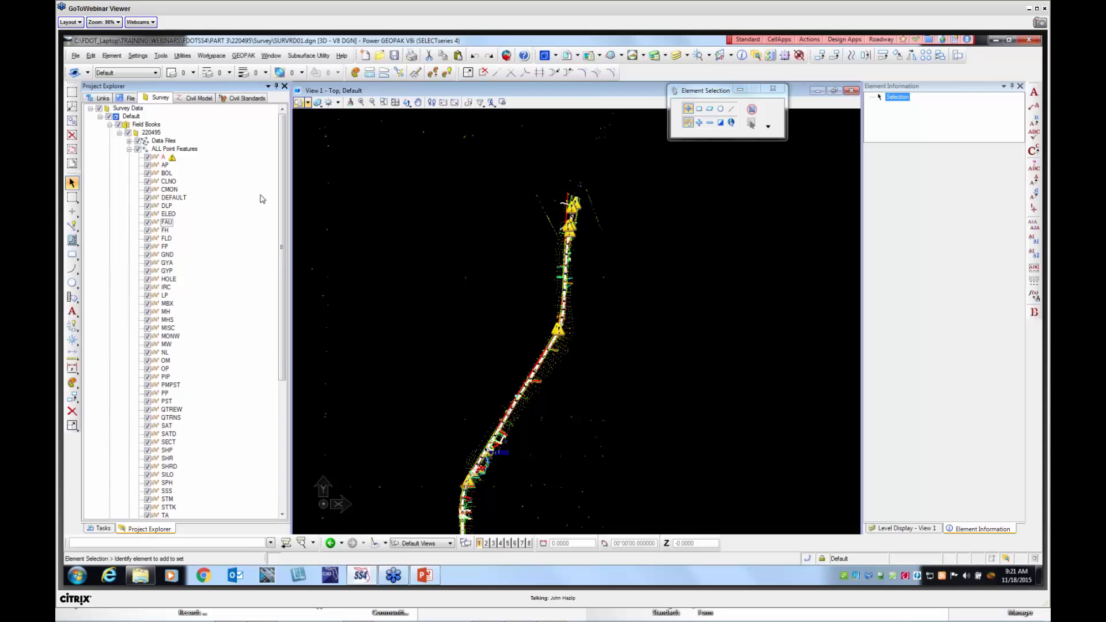
Turn off the display of all field book data except point feature A, and fit the view to point VVH3
{"action": "left_click", "coordinate": [139, 149]}
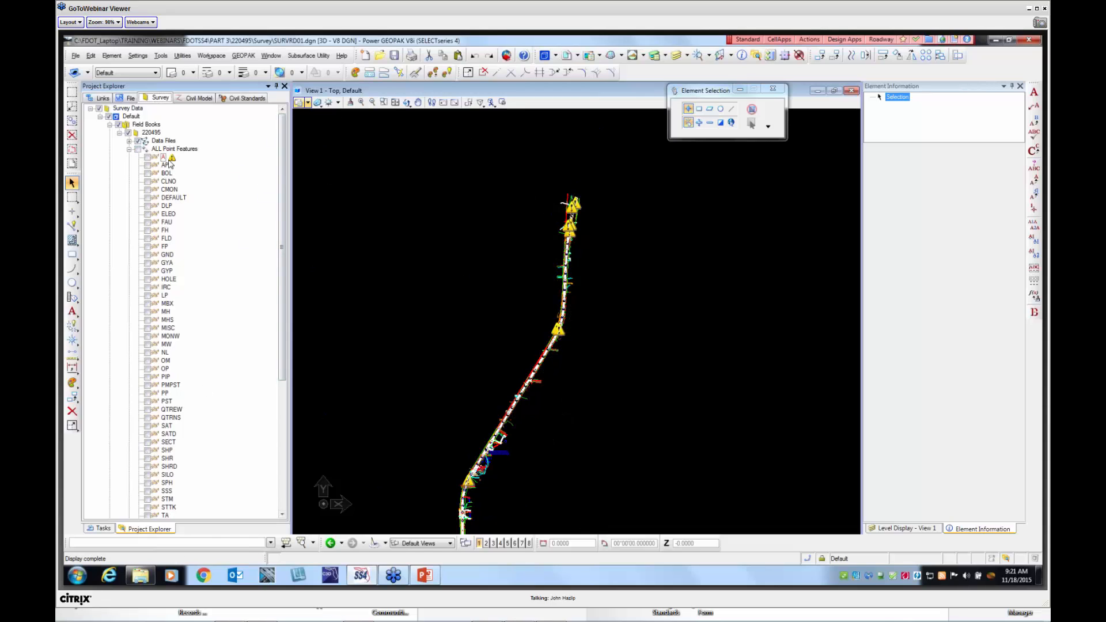
{"action": "left_click", "coordinate": [120, 125]}
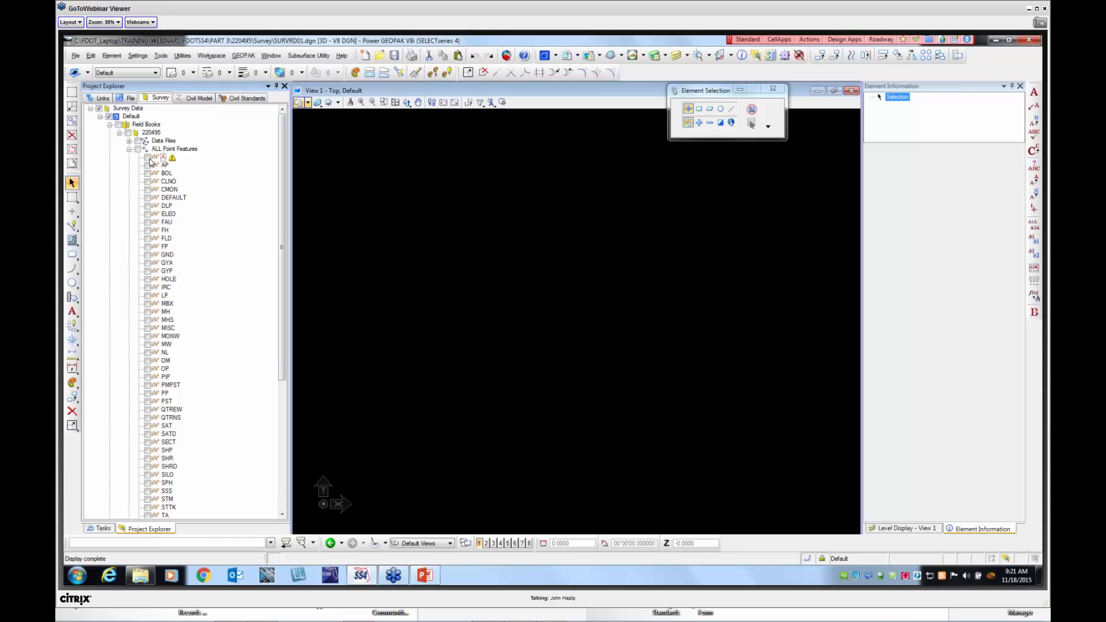
{"action": "left_click", "coordinate": [395, 102]}
{"action": "scroll", "coordinate": [584, 172], "scroll_direction": "up", "scroll_amount": 6}
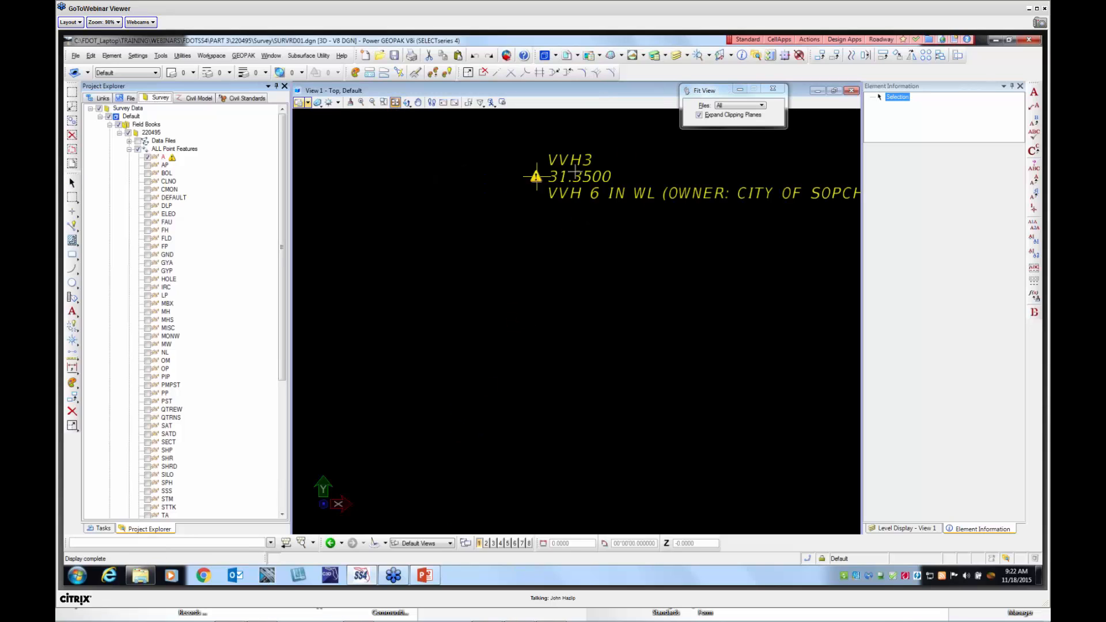
Examine the locations and labels of the feature A points in the view
{"action": "scroll", "coordinate": [575, 173], "scroll_direction": "up", "scroll_amount": 2}
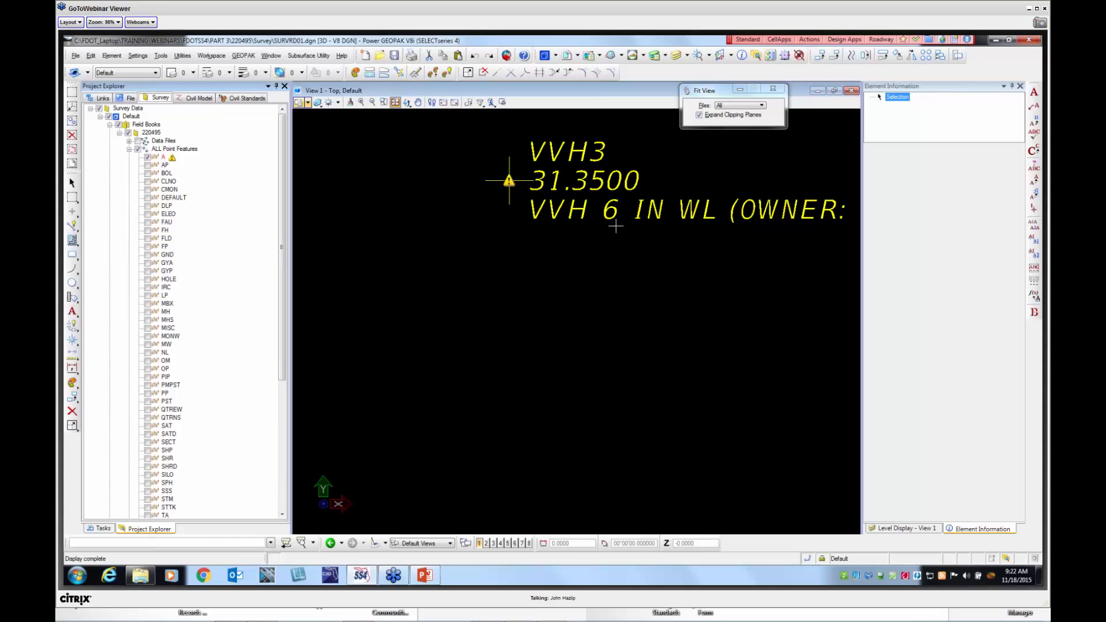
{"action": "scroll", "coordinate": [527, 216], "scroll_direction": "down", "scroll_amount": 2}
{"action": "scroll", "coordinate": [536, 195], "scroll_direction": "down", "scroll_amount": 4}
{"action": "scroll", "coordinate": [557, 176], "scroll_direction": "down", "scroll_amount": 1}
{"action": "scroll", "coordinate": [547, 185], "scroll_direction": "up", "scroll_amount": 3}
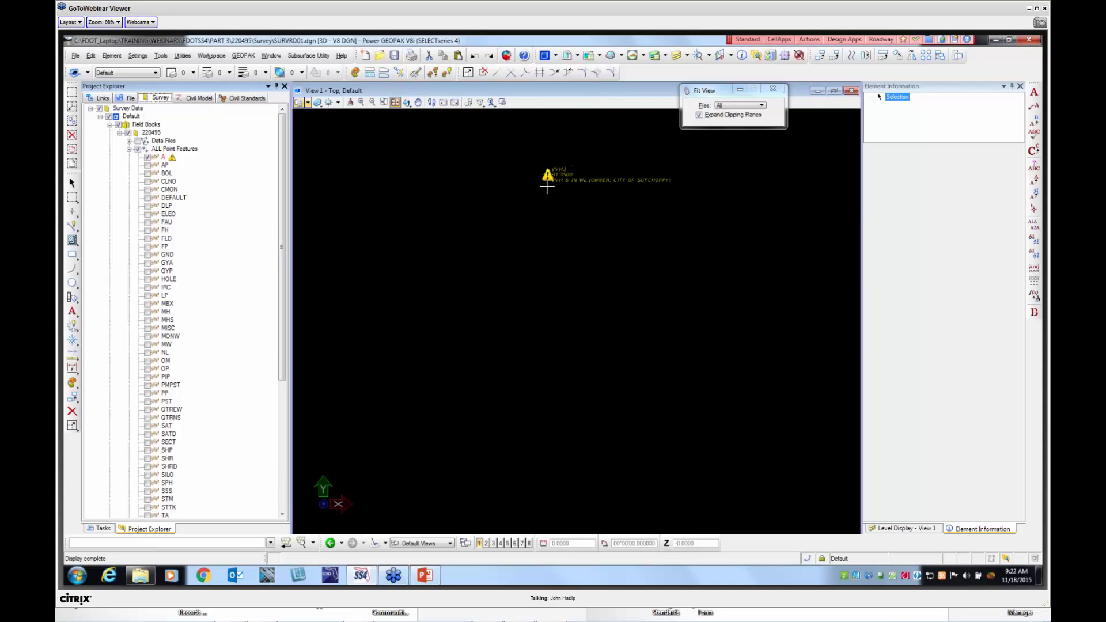
{"action": "scroll", "coordinate": [568, 161], "scroll_direction": "down", "scroll_amount": 3}
{"action": "scroll", "coordinate": [513, 292], "scroll_direction": "down", "scroll_amount": 3}
{"action": "scroll", "coordinate": [538, 262], "scroll_direction": "down", "scroll_amount": 1}
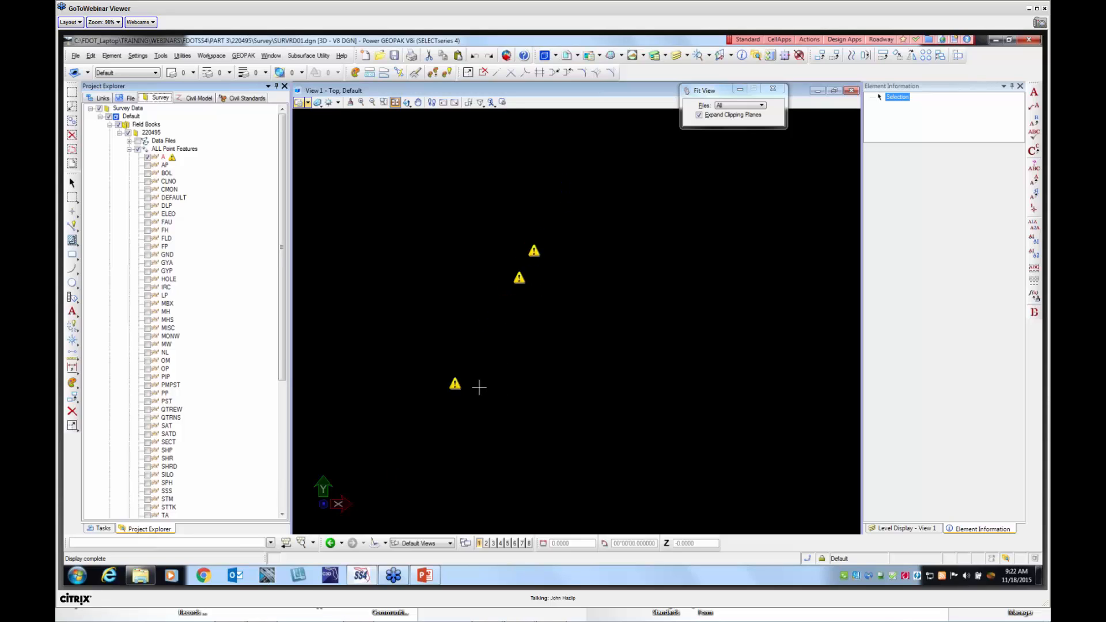
{"action": "scroll", "coordinate": [466, 374], "scroll_direction": "down", "scroll_amount": 2}
{"action": "scroll", "coordinate": [464, 366], "scroll_direction": "up", "scroll_amount": 3}
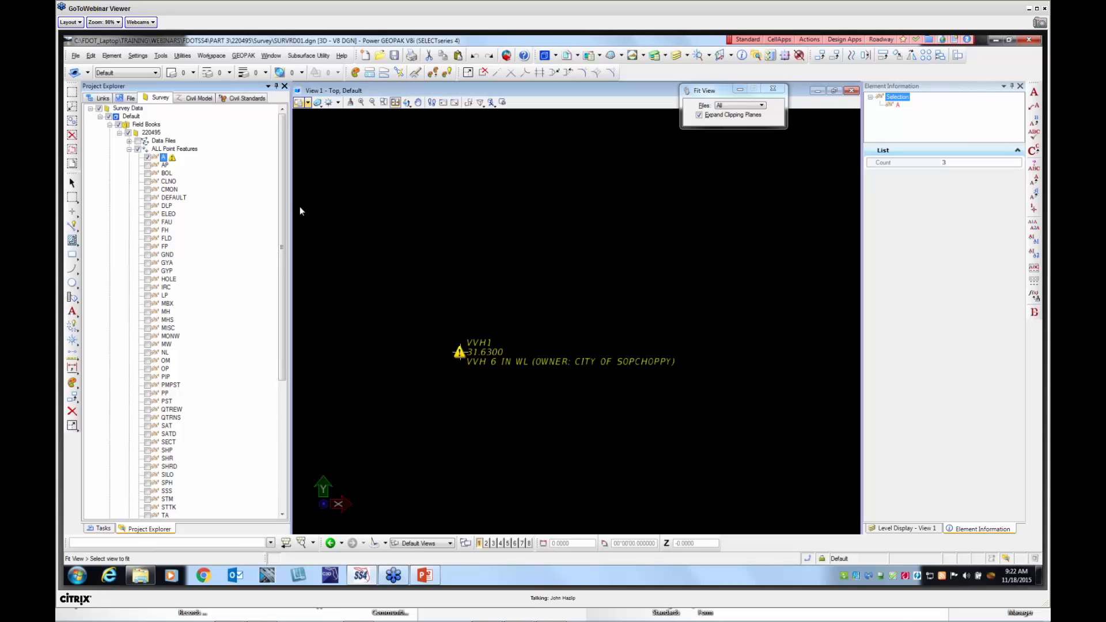
Open Survey Details from the Survey Processing tools for the feature A points and shrink its window to uncover point VVH1
{"action": "left_click", "coordinate": [100, 528]}
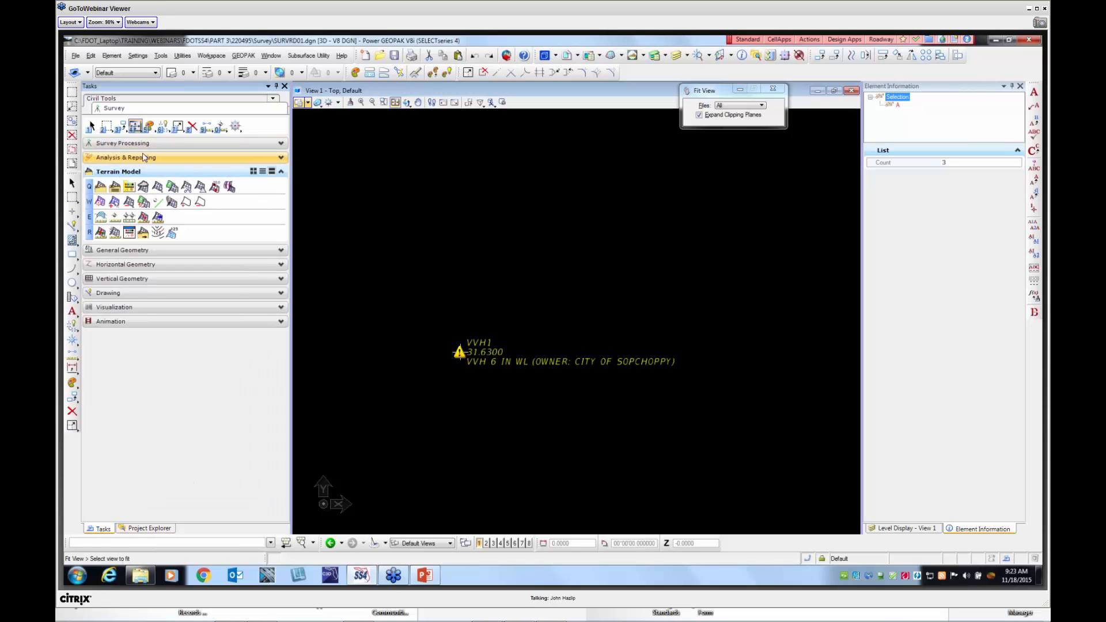
{"action": "left_click", "coordinate": [123, 143]}
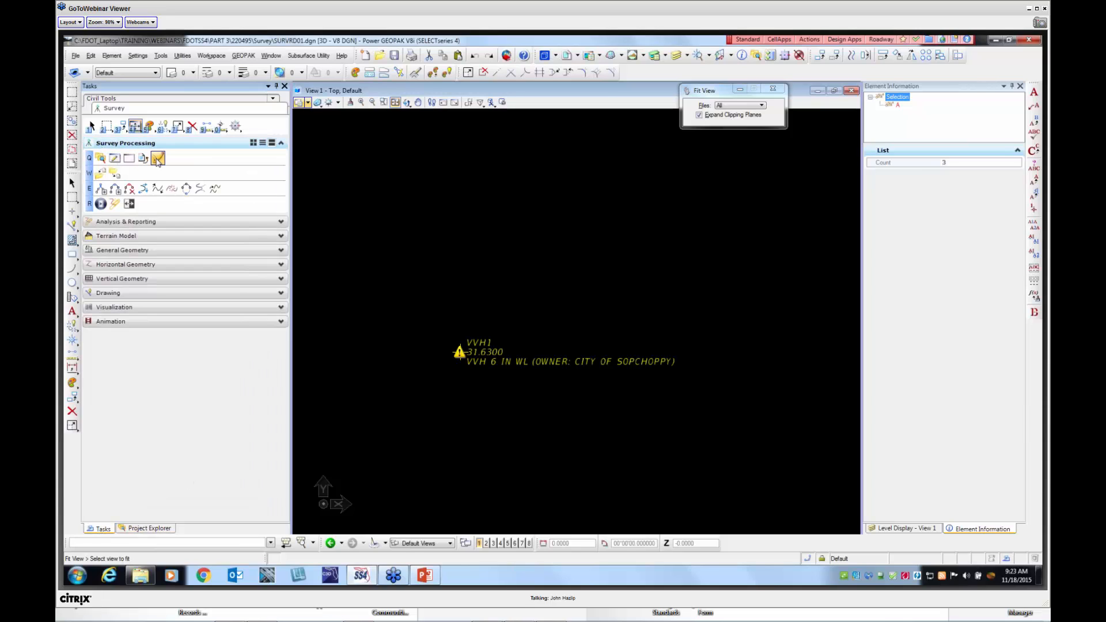
{"action": "left_click", "coordinate": [115, 158]}
{"action": "left_click_drag", "start_coordinate": [528, 186], "coordinate": [585, 227]}
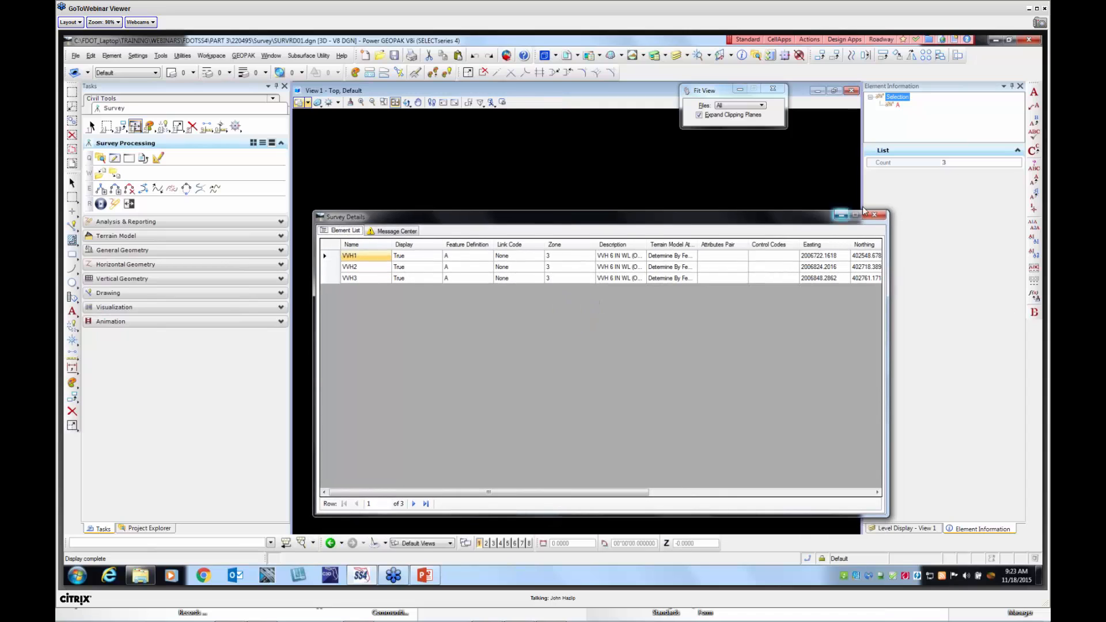
{"action": "left_click_drag", "start_coordinate": [890, 209], "coordinate": [821, 394]}
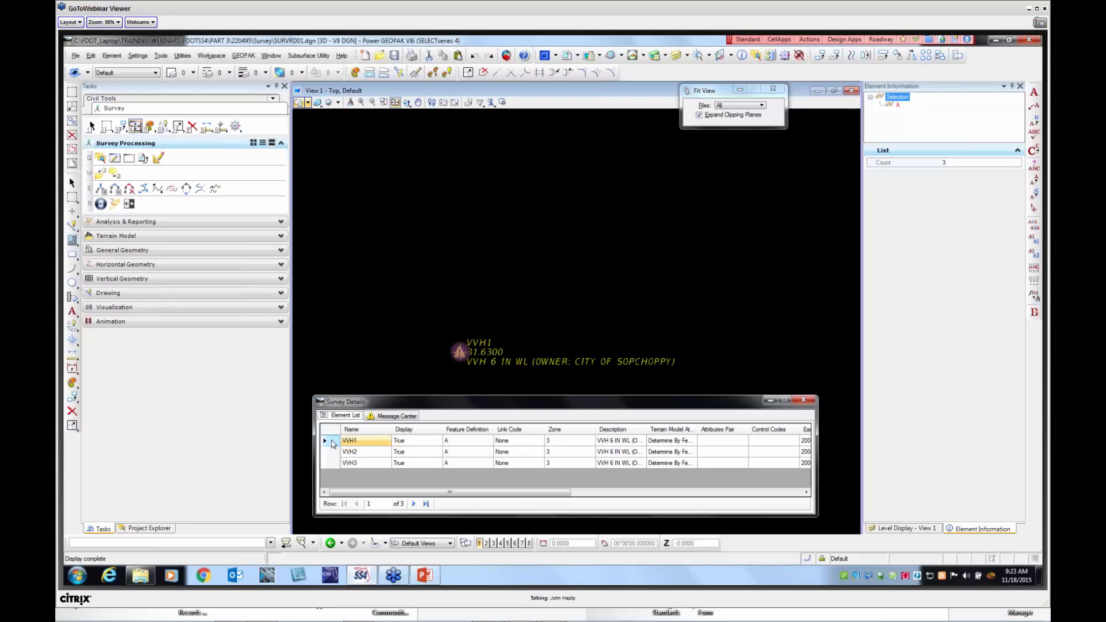
Change the feature definition of point VVH1 to QLA in the Survey Details element list
{"action": "left_click", "coordinate": [325, 441]}
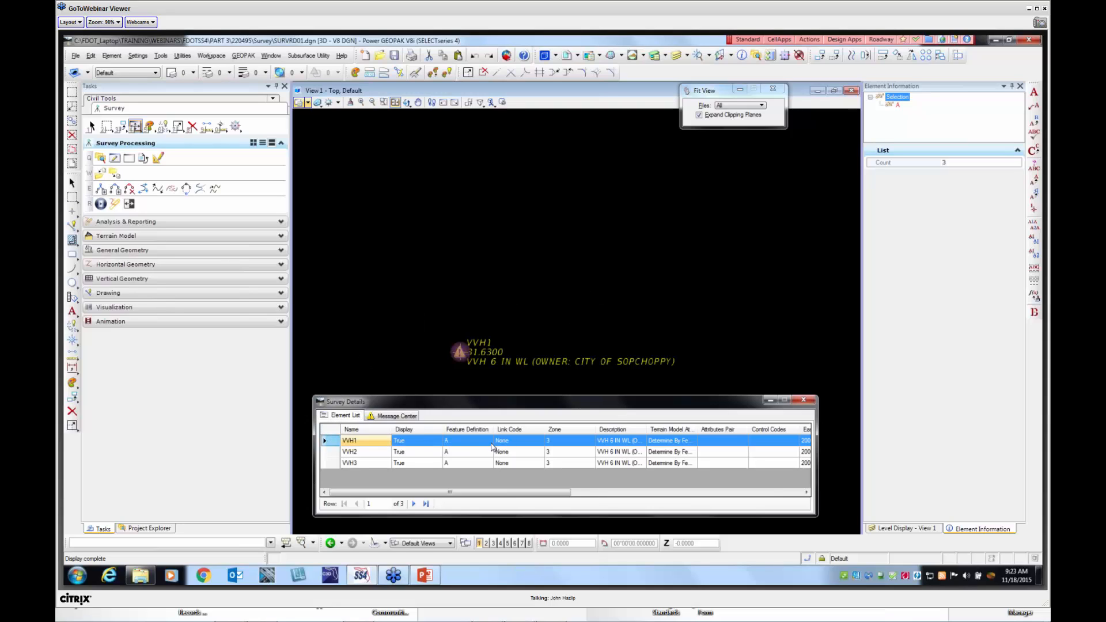
{"action": "left_click", "coordinate": [464, 440]}
{"action": "left_click", "coordinate": [464, 440]}
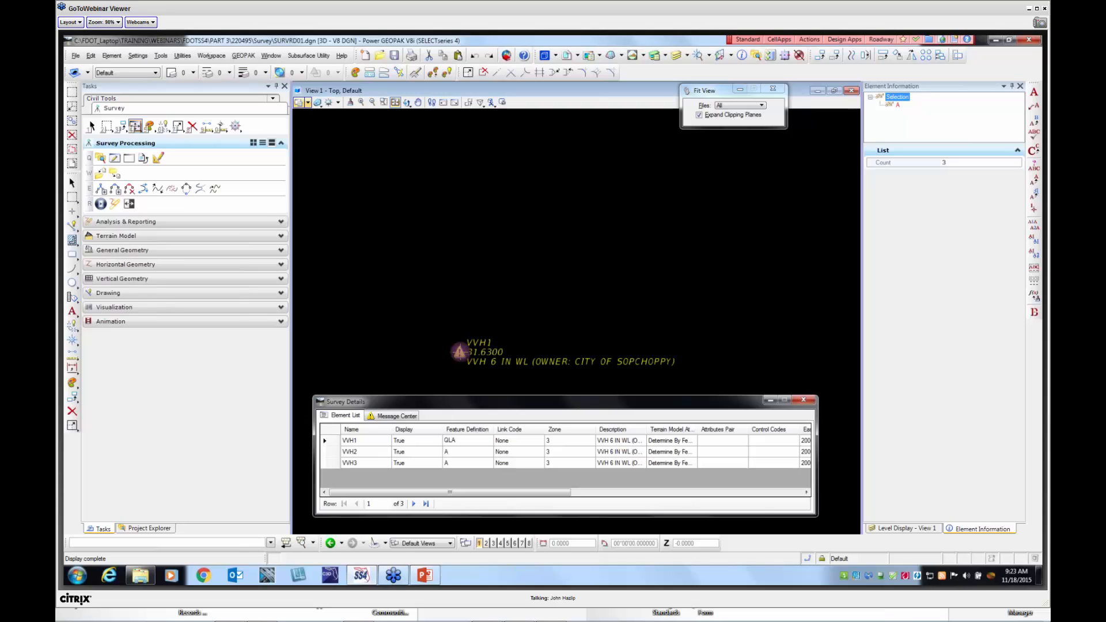
{"action": "key", "text": "Tab"}
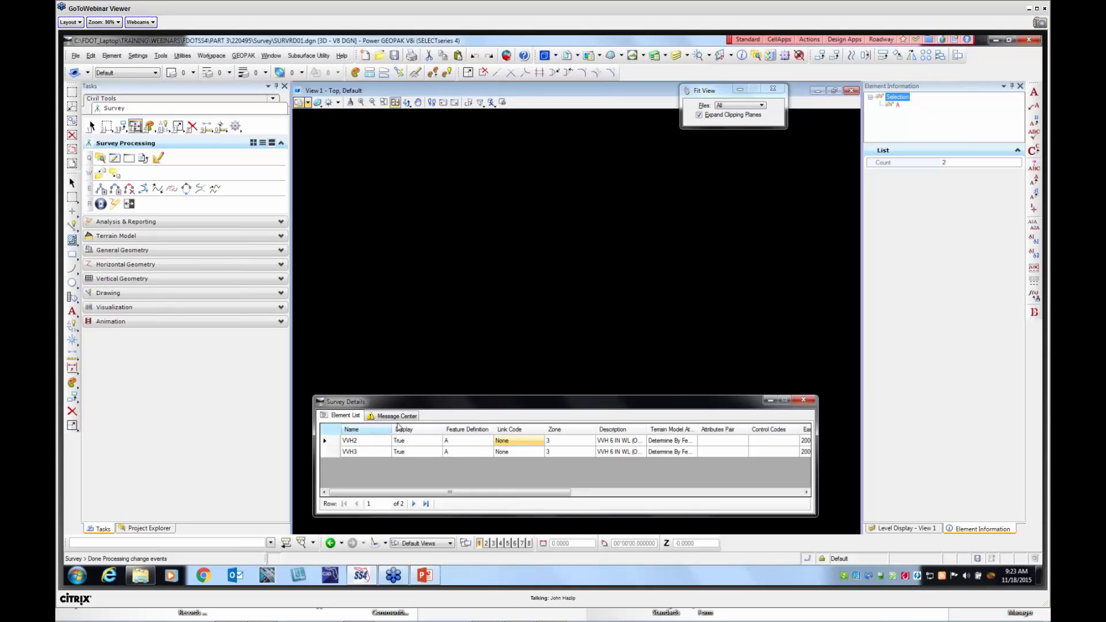
Display point feature QLA to check the new symbol of VVH1, and undo the feature definition change
{"action": "left_click", "coordinate": [148, 528]}
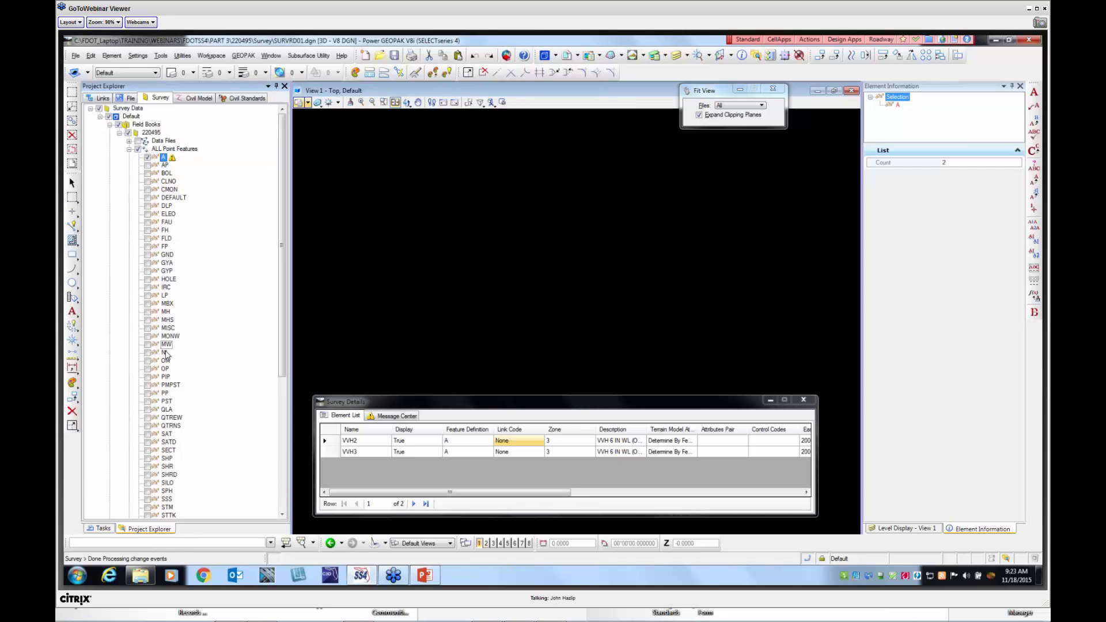
{"action": "left_click", "coordinate": [147, 410]}
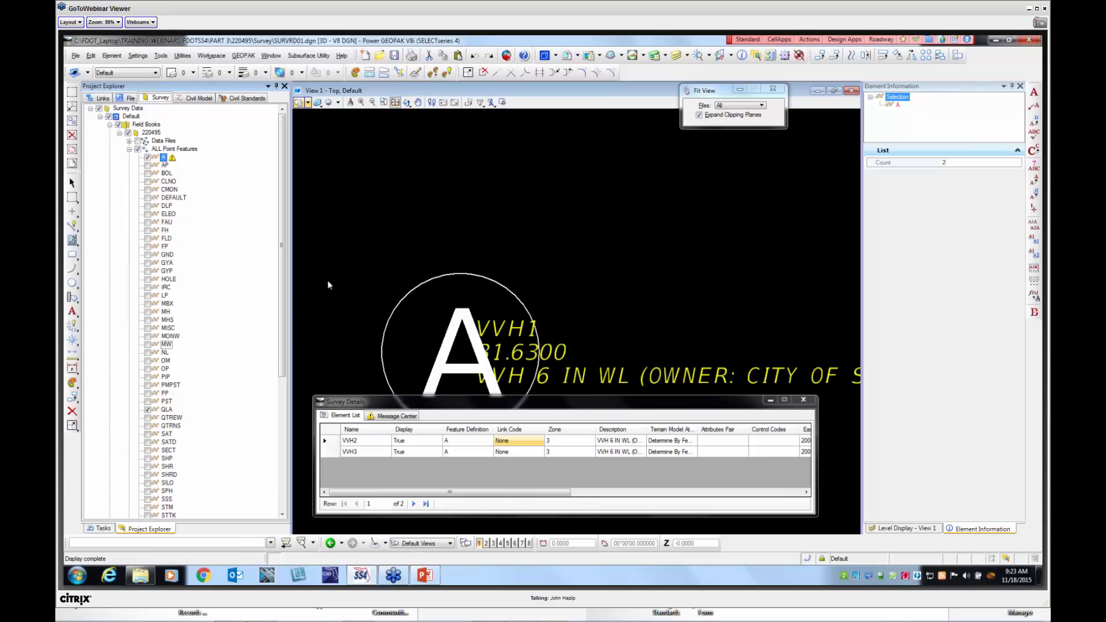
{"action": "scroll", "coordinate": [463, 236], "scroll_direction": "down", "scroll_amount": 5}
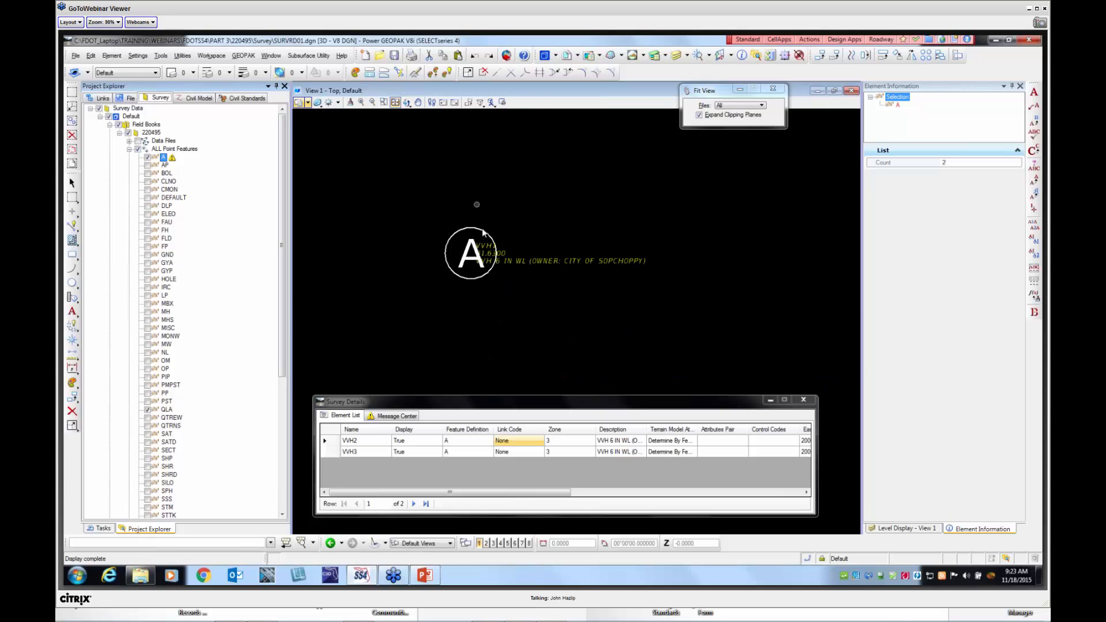
{"action": "scroll", "coordinate": [489, 254], "scroll_direction": "up", "scroll_amount": 5}
{"action": "scroll", "coordinate": [542, 257], "scroll_direction": "down", "scroll_amount": 3}
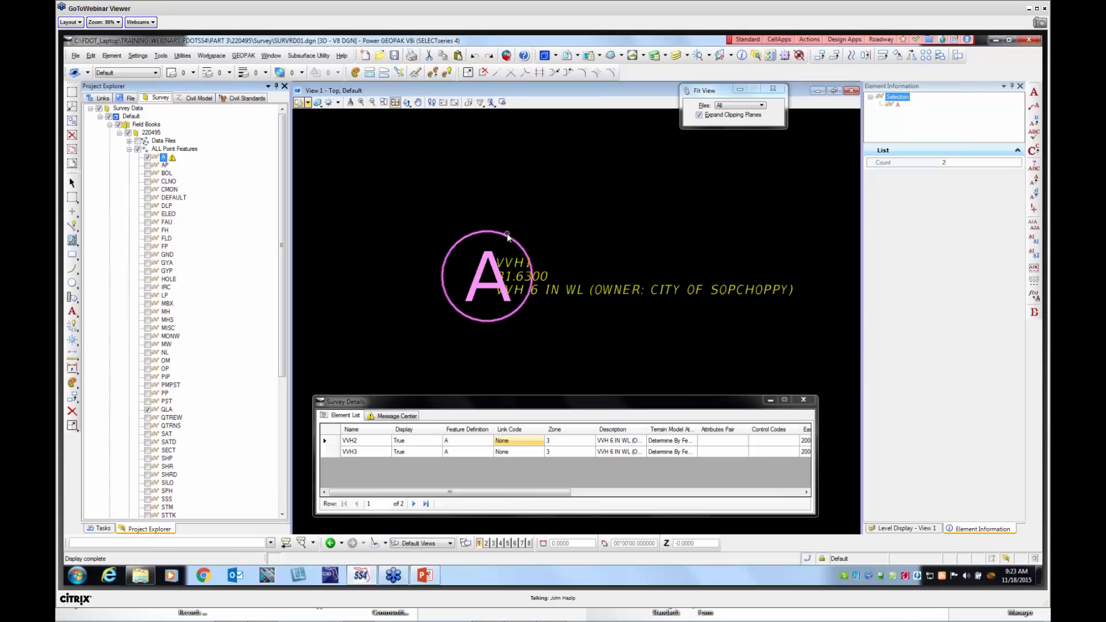
{"action": "mouse_move", "coordinate": [507, 235]}
{"action": "scroll", "coordinate": [514, 237], "scroll_direction": "down", "scroll_amount": 3}
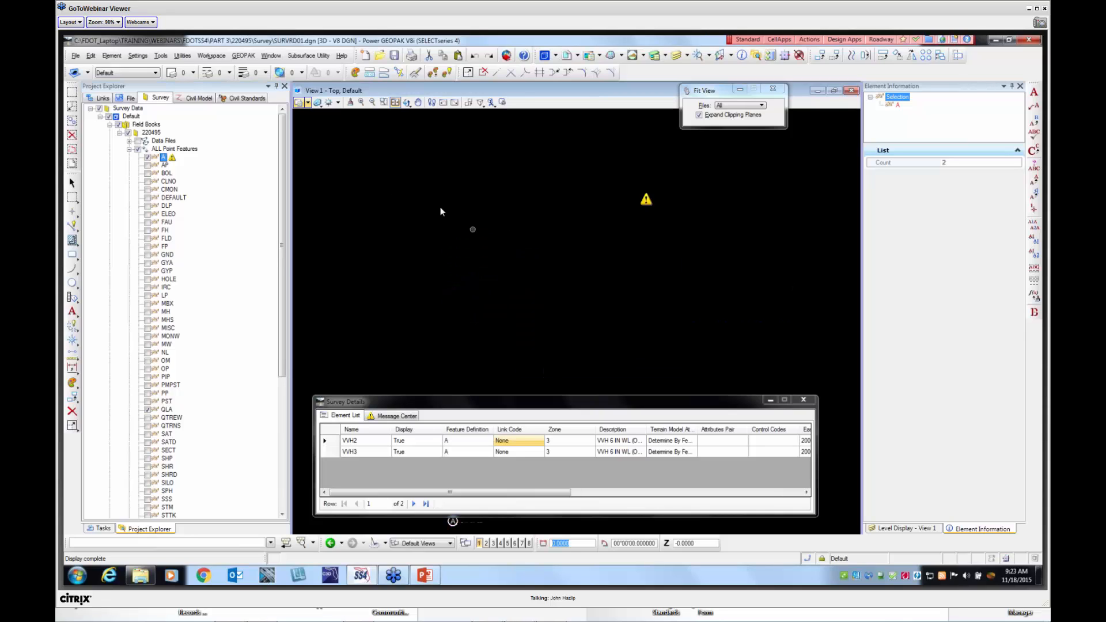
{"action": "left_click", "coordinate": [475, 56]}
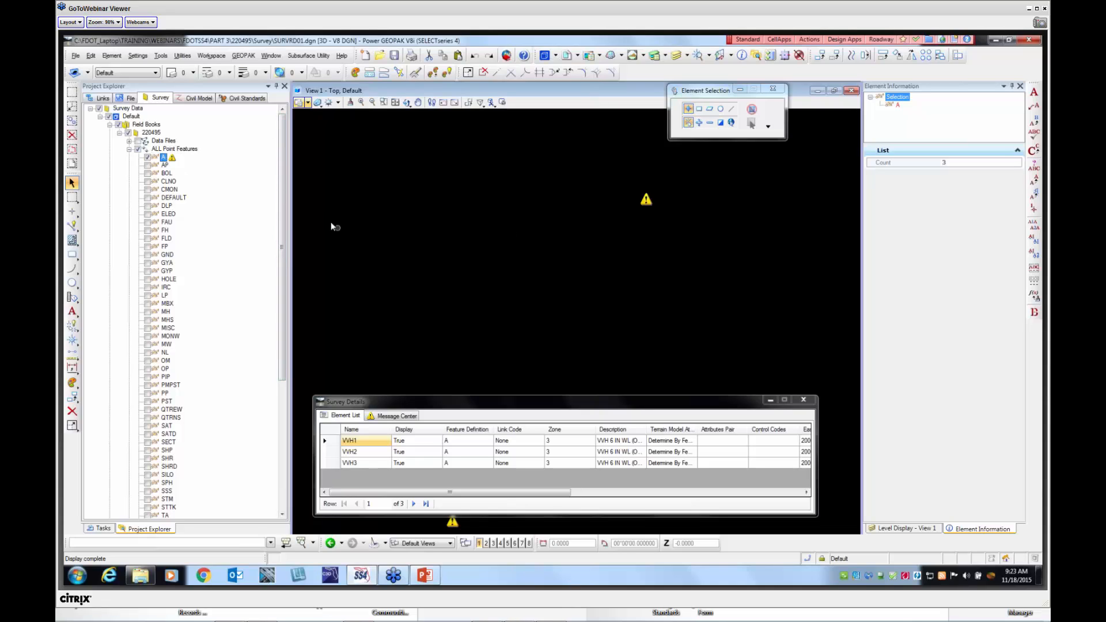
Set VVH1's feature definition to QLA again and select its symbol to show the point's properties
{"action": "scroll", "coordinate": [331, 222], "scroll_direction": "down", "scroll_amount": 4}
{"action": "scroll", "coordinate": [461, 173], "scroll_direction": "up", "scroll_amount": 3}
{"action": "scroll", "coordinate": [459, 241], "scroll_direction": "up", "scroll_amount": 4}
{"action": "left_click", "coordinate": [458, 443]}
{"action": "left_click", "coordinate": [458, 442]}
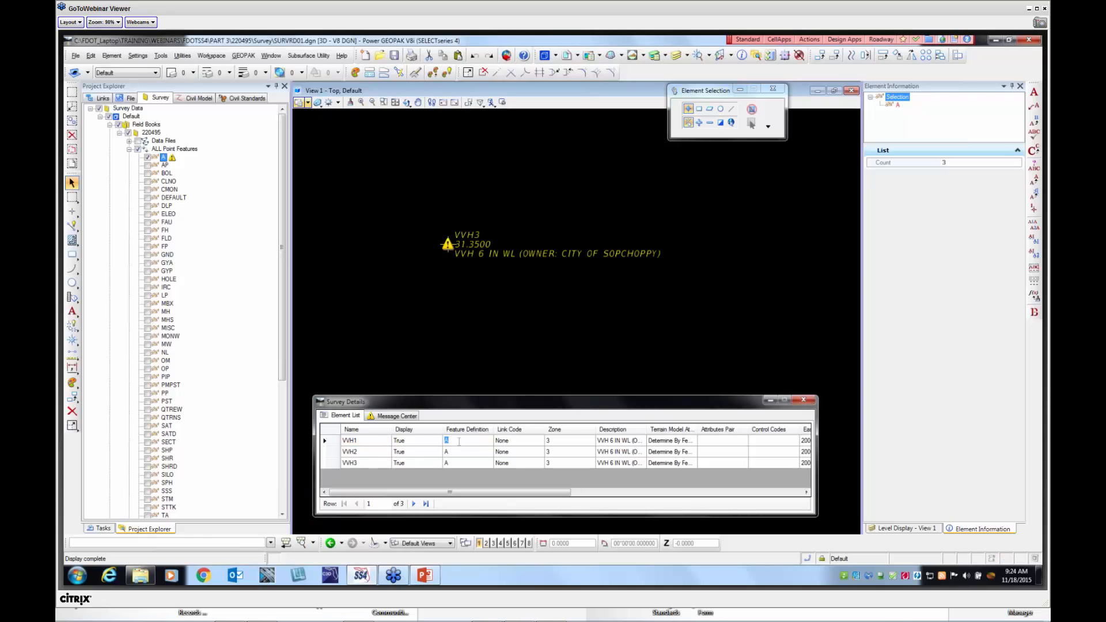
{"action": "type", "text": "qla"}
{"action": "key", "text": "Tab"}
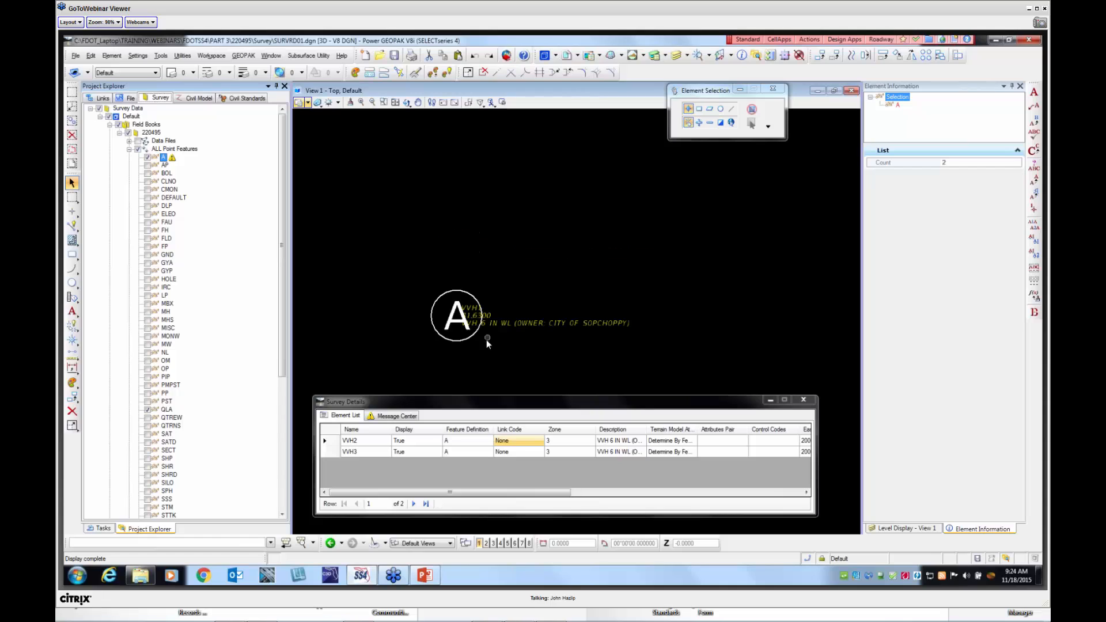
{"action": "left_click", "coordinate": [82, 184]}
{"action": "left_click", "coordinate": [481, 317]}
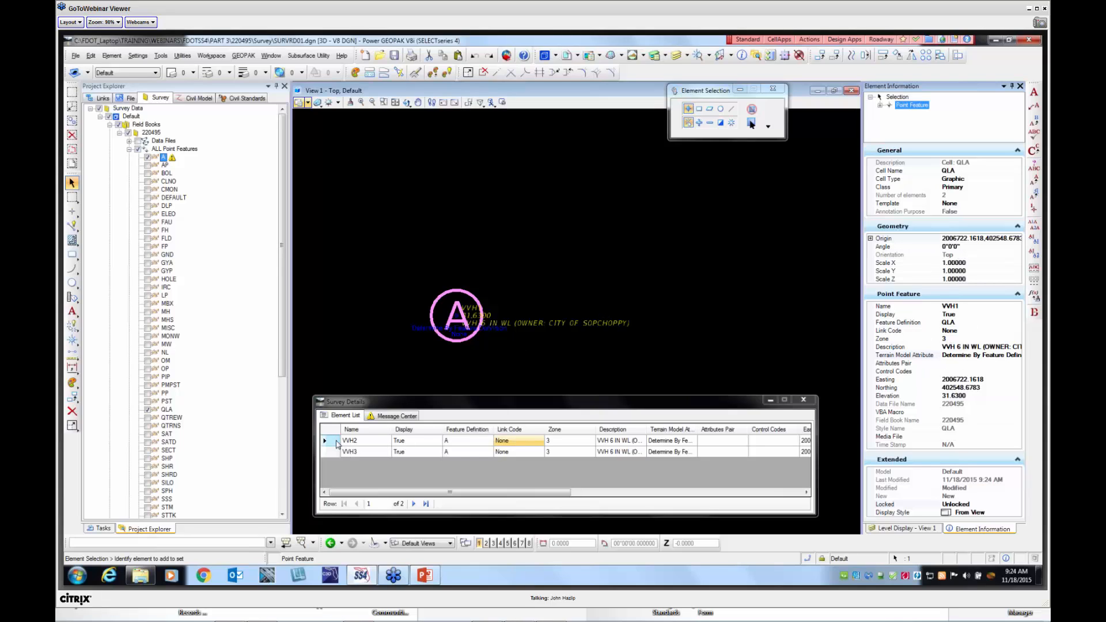
Select points VVH2 and VVH3 in the element list and edit their feature definition together to QLA
{"action": "left_click", "coordinate": [335, 442]}
{"action": "left_click", "coordinate": [337, 454], "text": "shift"}
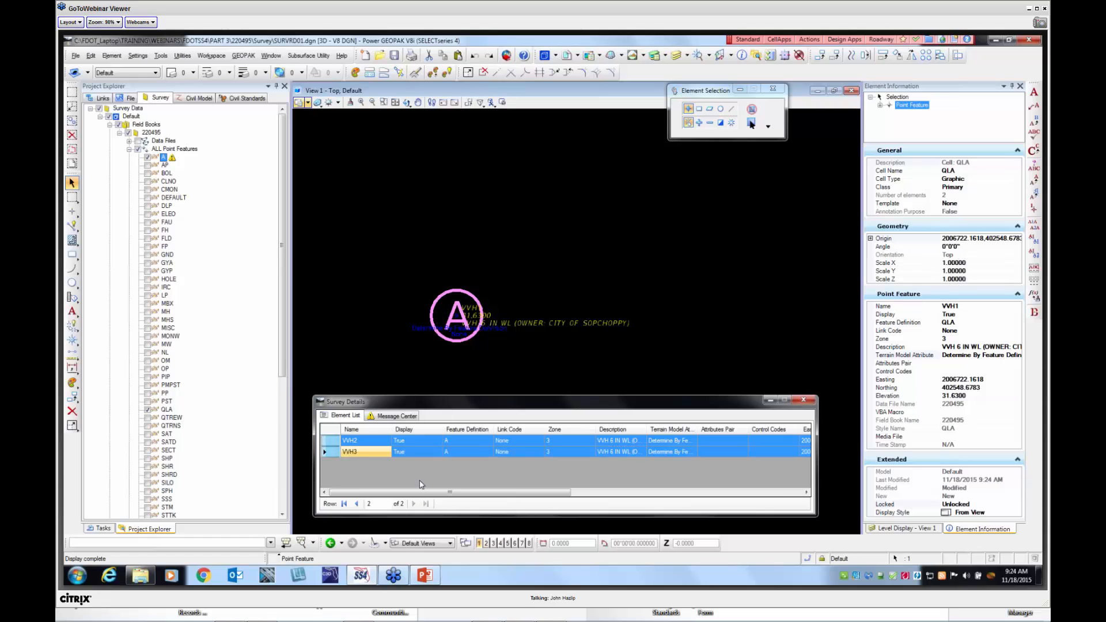
{"action": "right_click", "coordinate": [333, 442]}
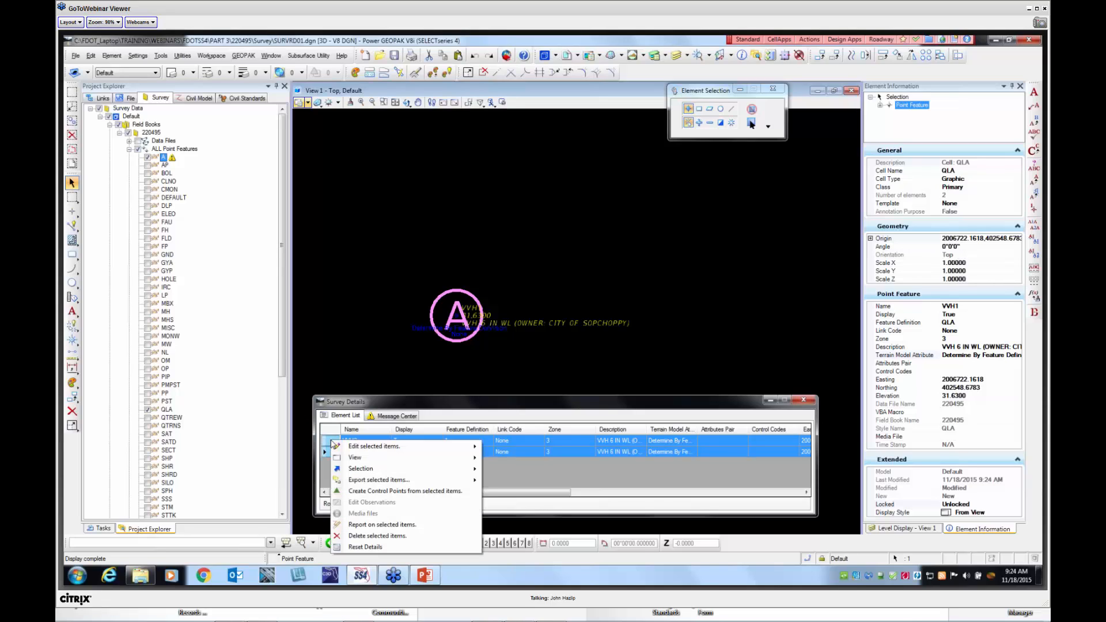
{"action": "mouse_move", "coordinate": [370, 449]}
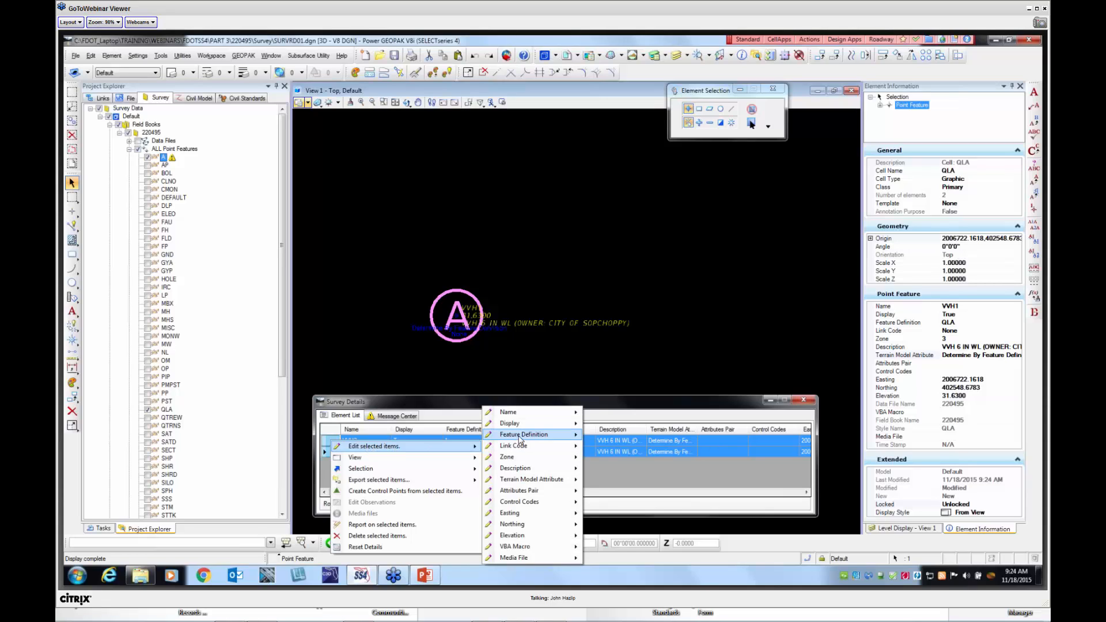
{"action": "mouse_move", "coordinate": [521, 439]}
{"action": "left_click", "coordinate": [611, 439]}
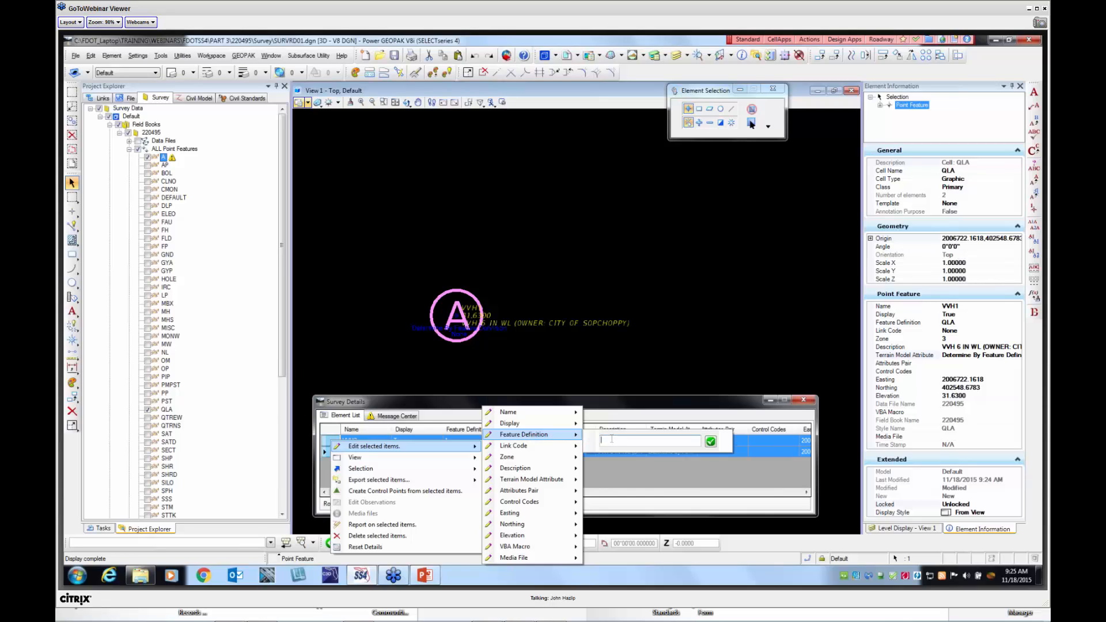
{"action": "type", "text": "QLA"}
{"action": "left_click", "coordinate": [711, 441]}
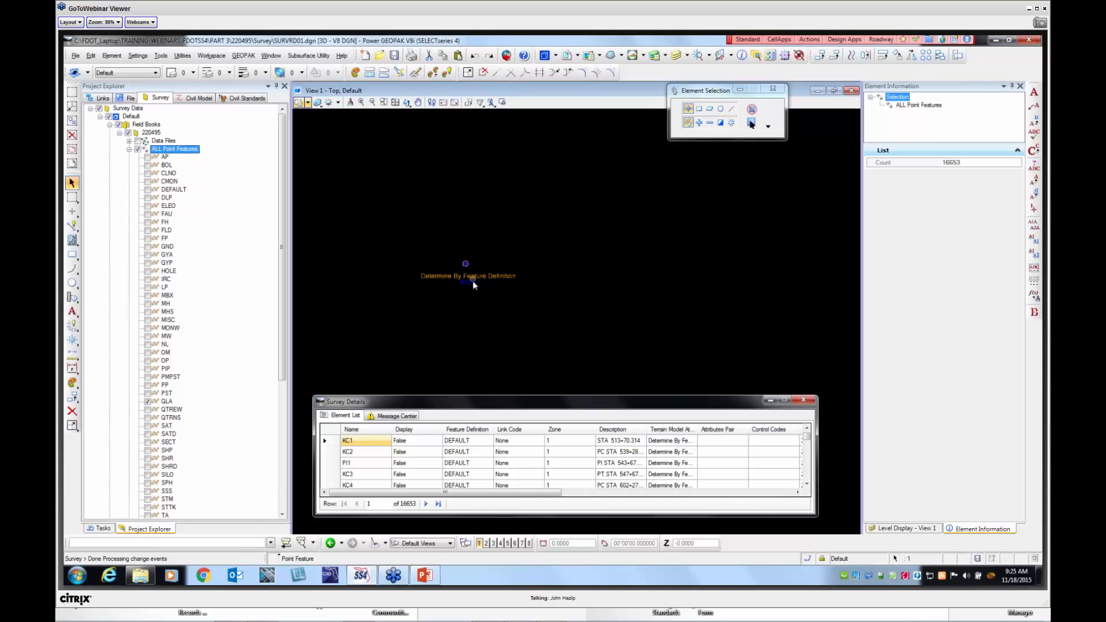
Turn the display of point feature QLA off and on again, and fit the view to its points
{"action": "left_click", "coordinate": [154, 403]}
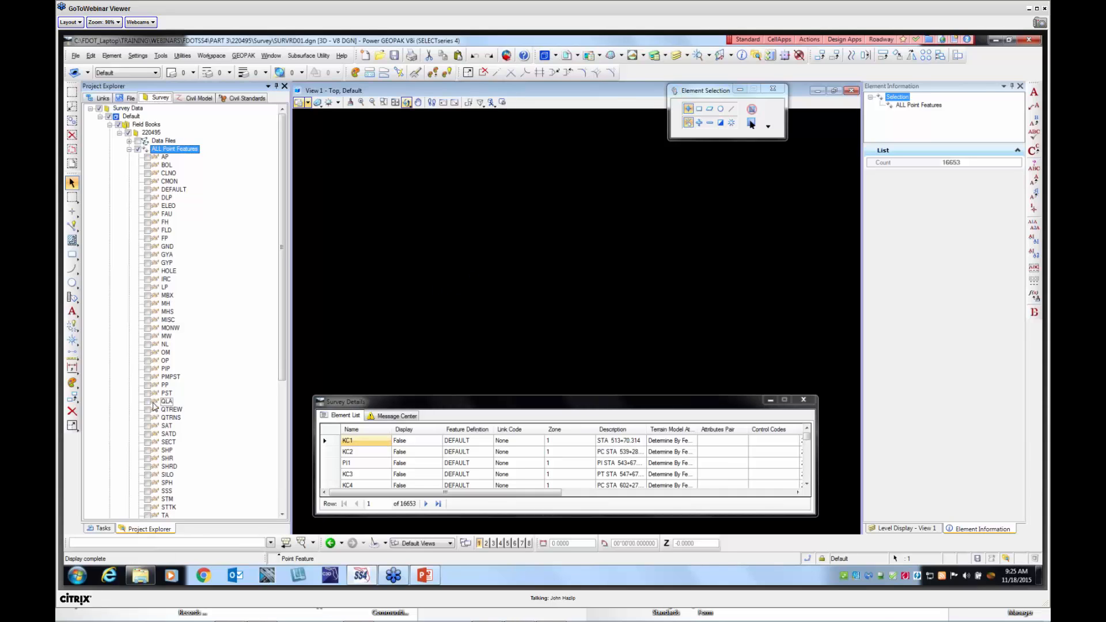
{"action": "left_click", "coordinate": [148, 402]}
{"action": "left_click", "coordinate": [395, 102]}
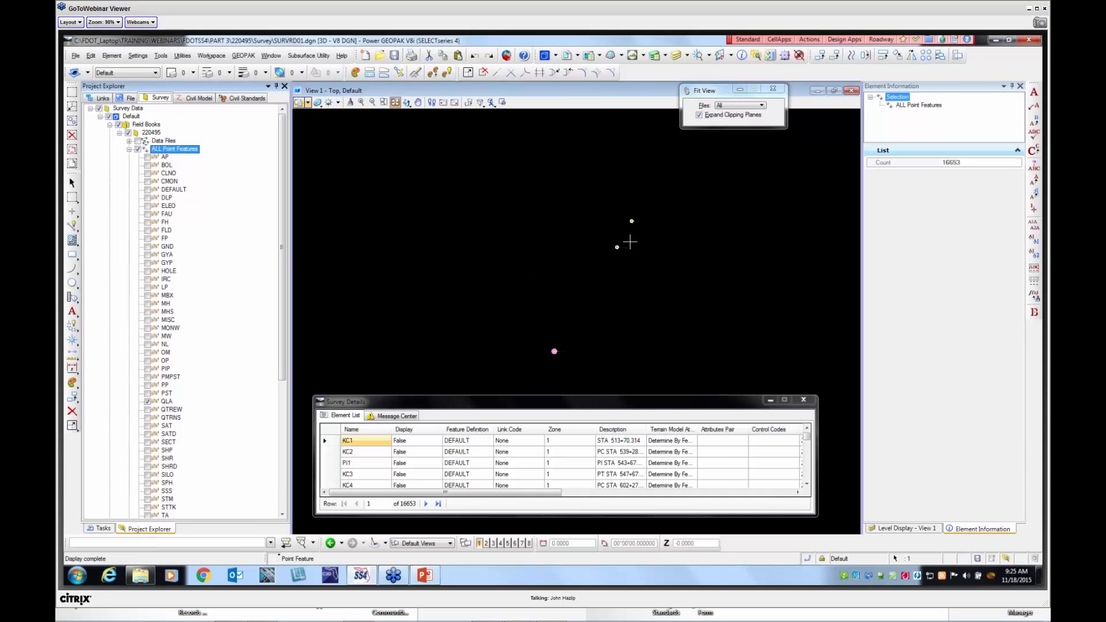
{"action": "scroll", "coordinate": [627, 219], "scroll_direction": "down", "scroll_amount": 2}
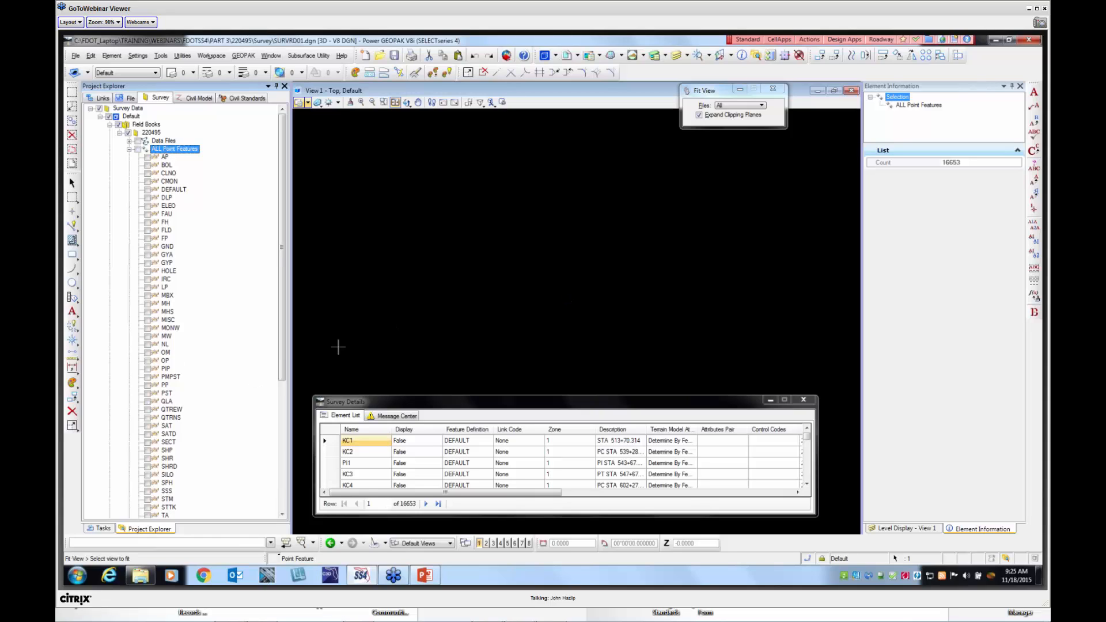
Enlarge Survey Details to sort all point features by name in ascending order, and widen the Terrain Model Attribute column
{"action": "left_click_drag", "start_coordinate": [420, 395], "coordinate": [436, 192]}
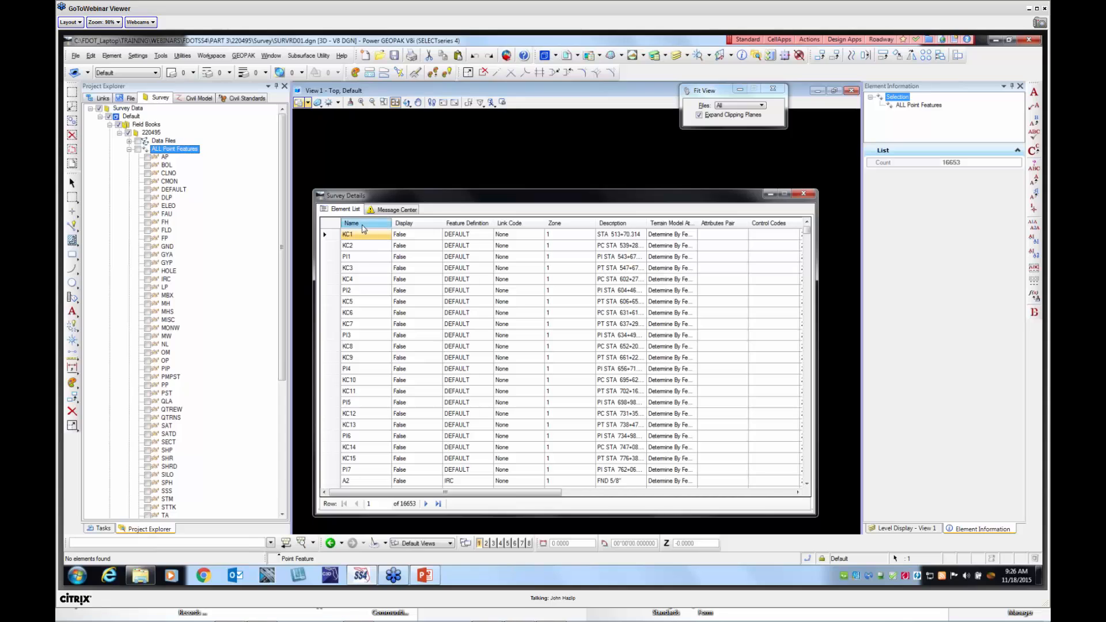
{"action": "left_click", "coordinate": [363, 224]}
{"action": "right_click", "coordinate": [364, 228]}
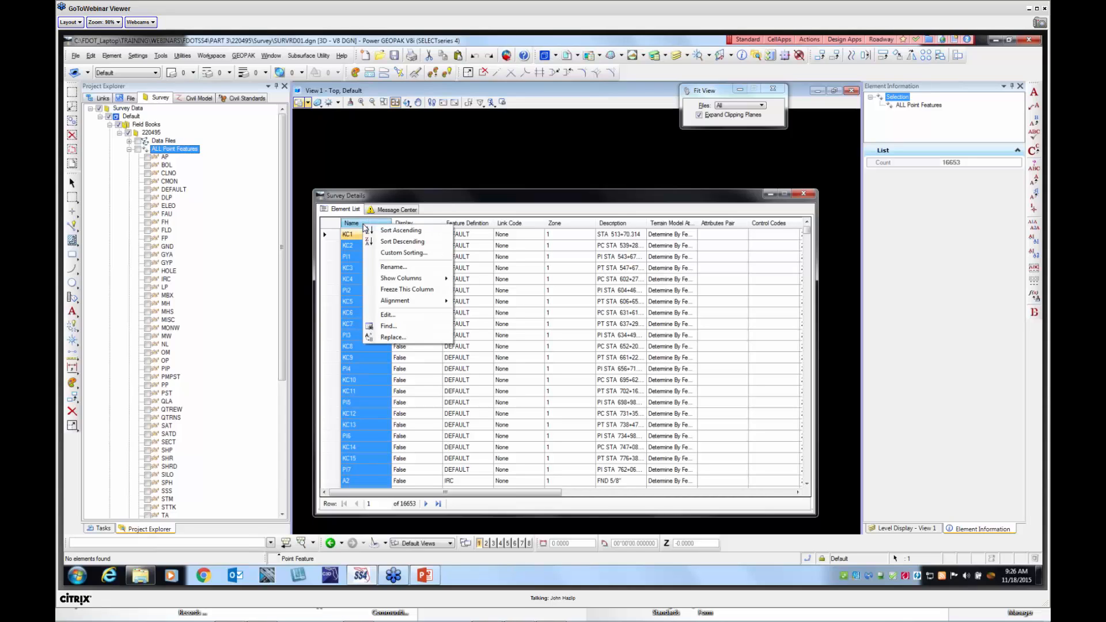
{"action": "left_click", "coordinate": [394, 231]}
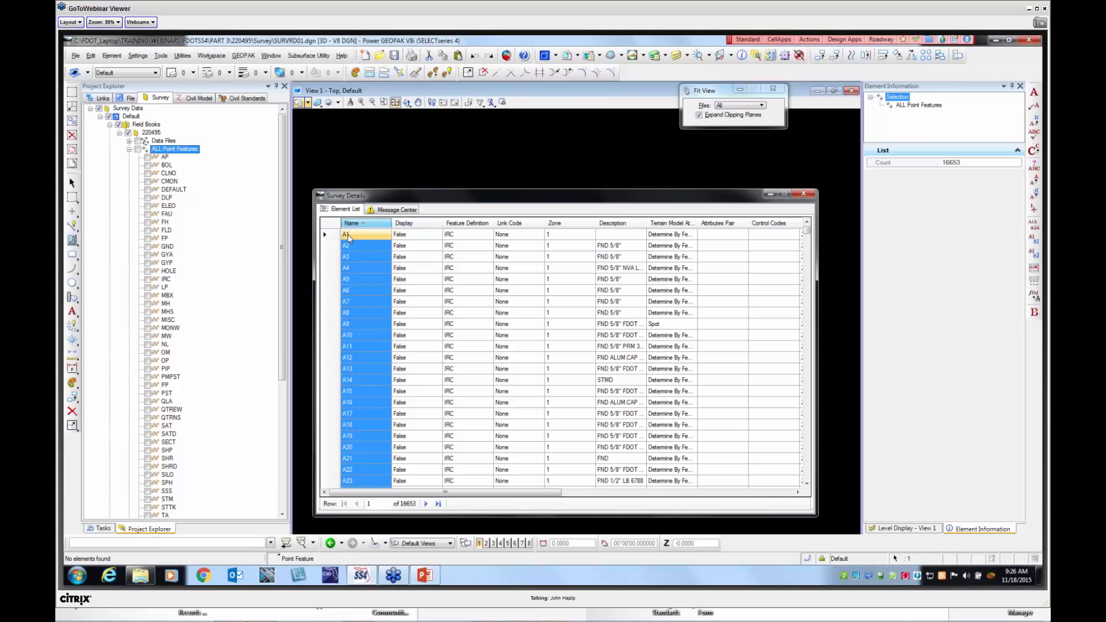
{"action": "scroll", "coordinate": [361, 253], "scroll_direction": "down", "scroll_amount": 4}
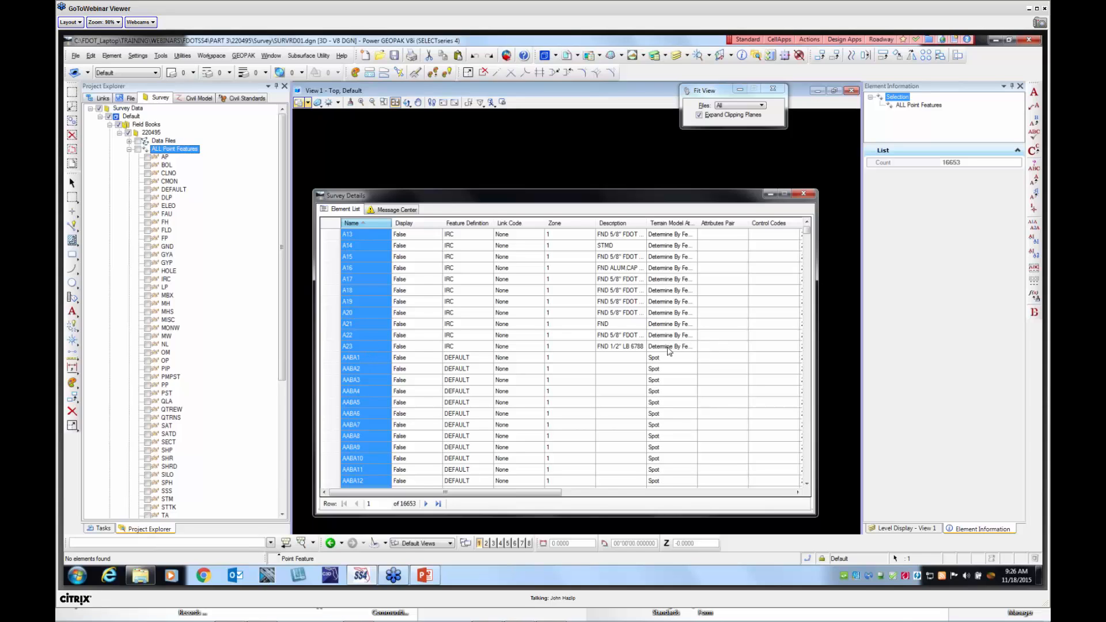
{"action": "left_click", "coordinate": [549, 346]}
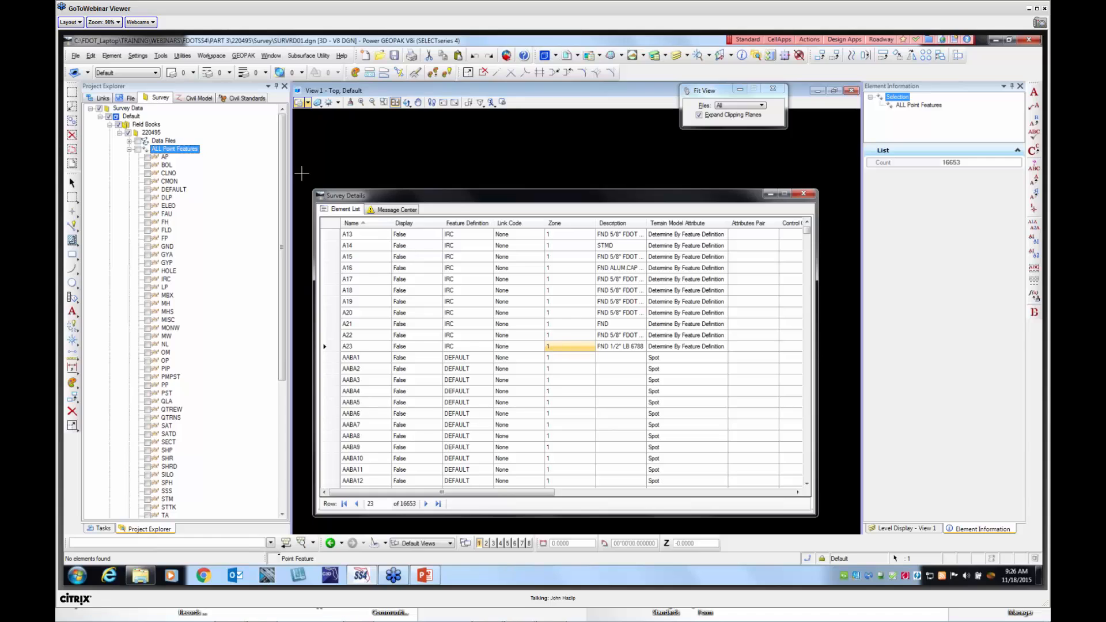
Collapse the ALL Point Features branch and expand Filters down to the individual Zone Filters
{"action": "left_click", "coordinate": [130, 150]}
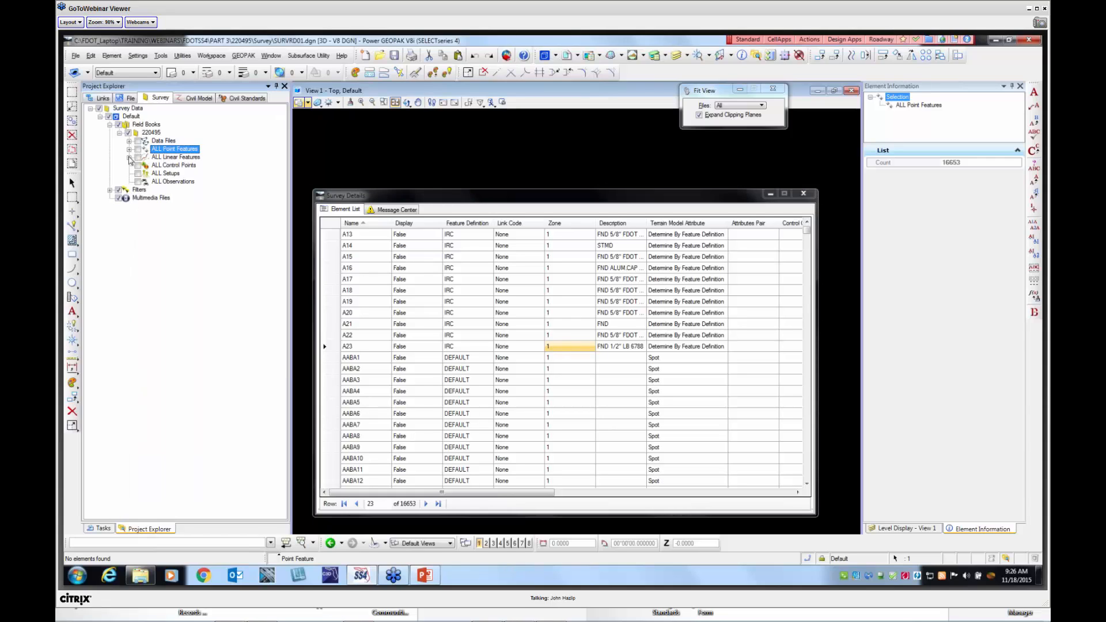
{"action": "left_click", "coordinate": [110, 191]}
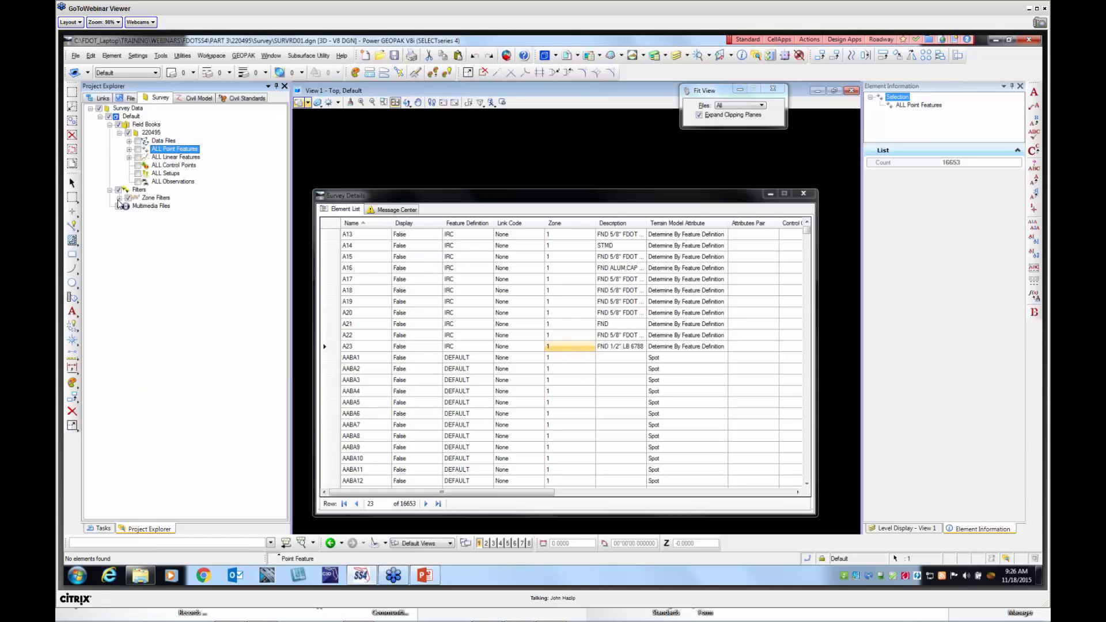
{"action": "left_click", "coordinate": [119, 197]}
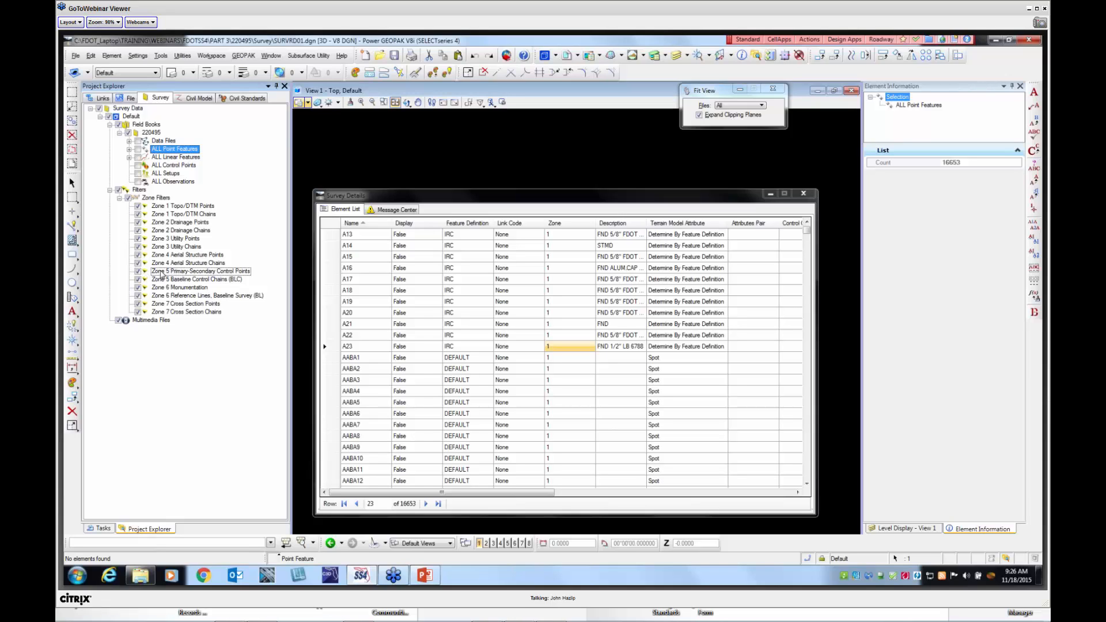
Select the rows of points A1 through A23 in the element list
{"action": "left_click", "coordinate": [350, 235]}
{"action": "scroll", "coordinate": [359, 259], "scroll_direction": "up", "scroll_amount": 4}
{"action": "scroll", "coordinate": [362, 282], "scroll_direction": "down", "scroll_amount": 2}
{"action": "scroll", "coordinate": [354, 350], "scroll_direction": "up", "scroll_amount": 2}
{"action": "left_click", "coordinate": [350, 236]}
{"action": "scroll", "coordinate": [378, 302], "scroll_direction": "down", "scroll_amount": 5}
{"action": "left_click", "coordinate": [331, 316], "text": "shift"}
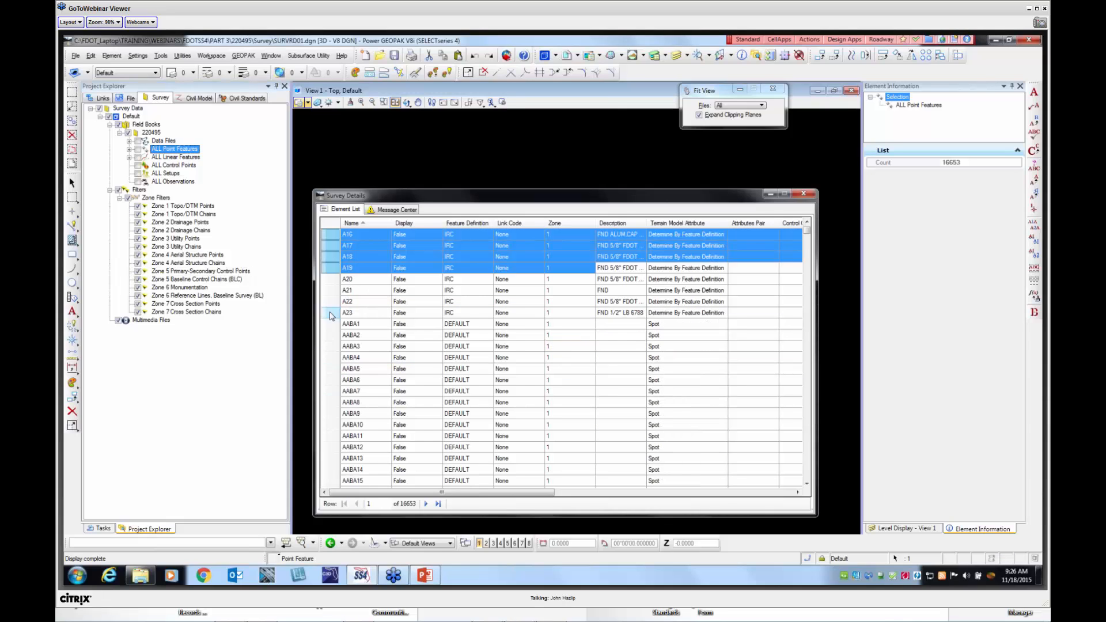
{"action": "scroll", "coordinate": [352, 329], "scroll_direction": "down", "scroll_amount": 3}
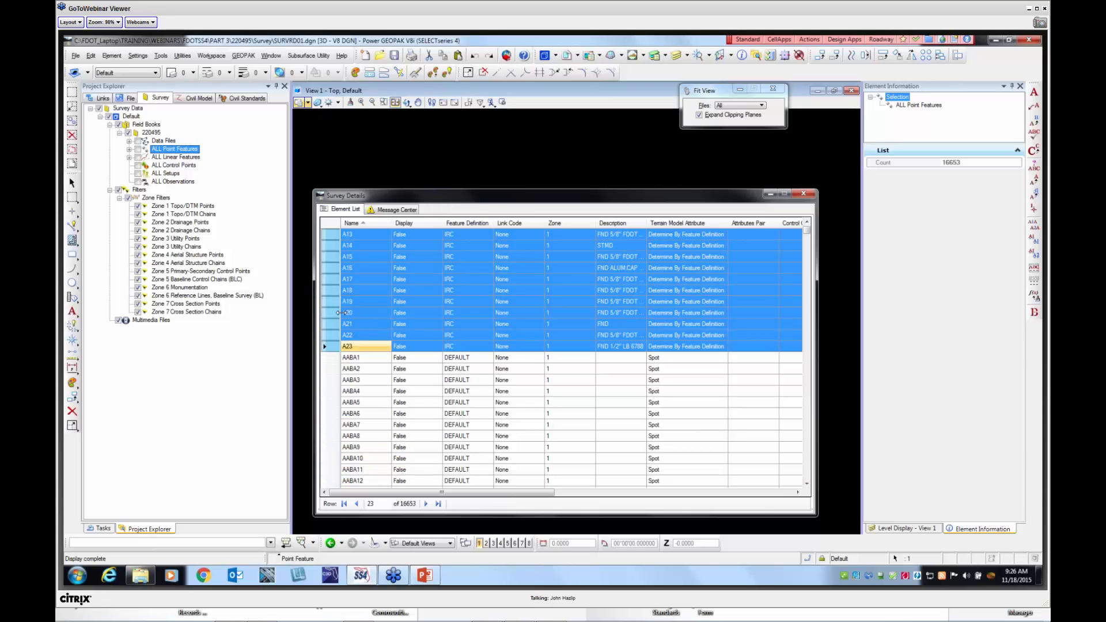
Take points A19 and A21 out of the row selection and add both of them back
{"action": "left_click", "coordinate": [332, 301], "text": "ctrl"}
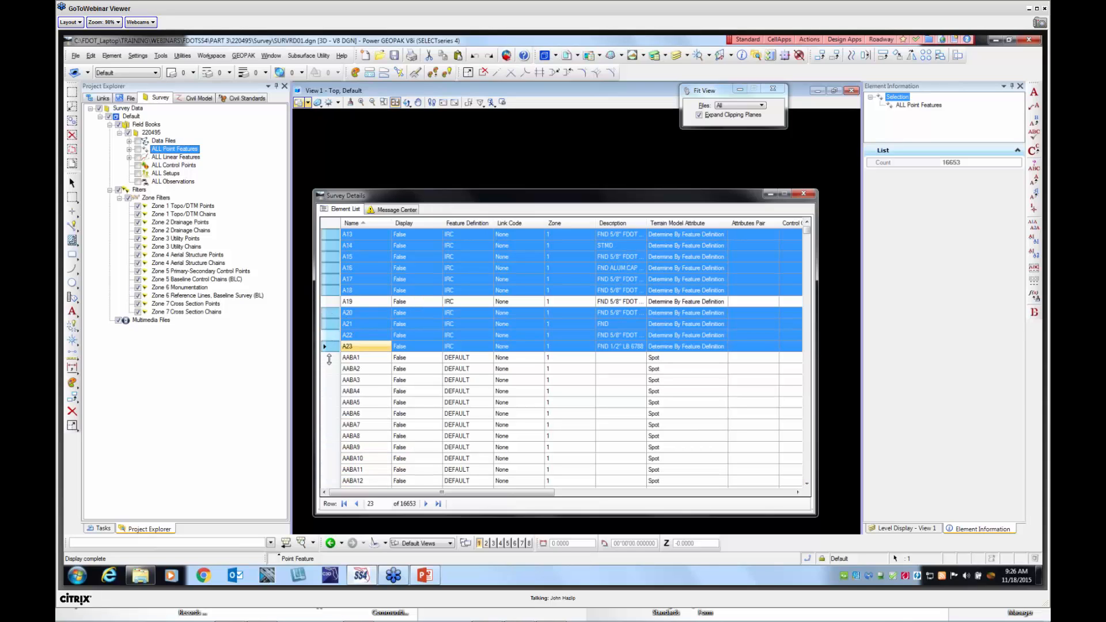
{"action": "left_click", "coordinate": [331, 323], "text": "ctrl"}
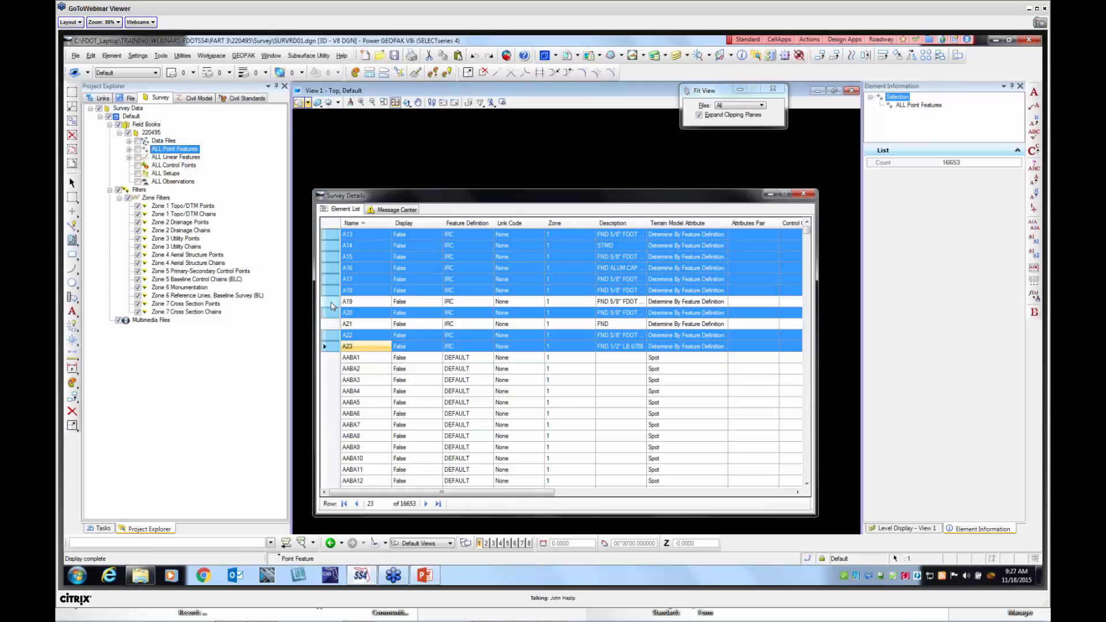
{"action": "left_click", "coordinate": [331, 301], "text": "ctrl"}
{"action": "left_click", "coordinate": [331, 324], "text": "ctrl"}
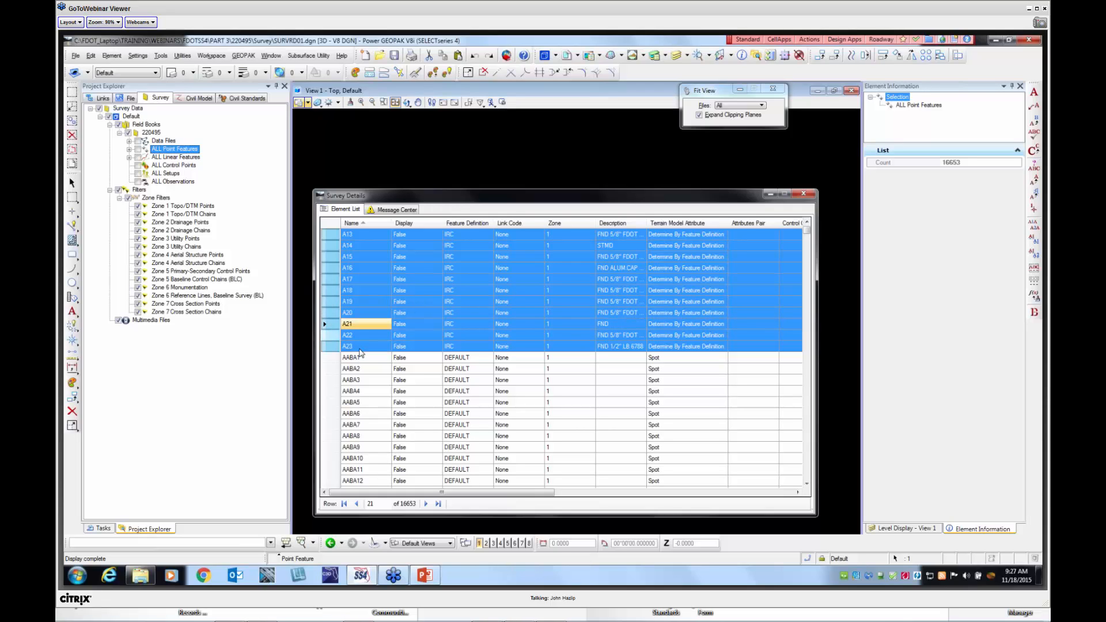
{"action": "scroll", "coordinate": [384, 343], "scroll_direction": "down", "scroll_amount": 1}
{"action": "scroll", "coordinate": [384, 344], "scroll_direction": "up", "scroll_amount": 5}
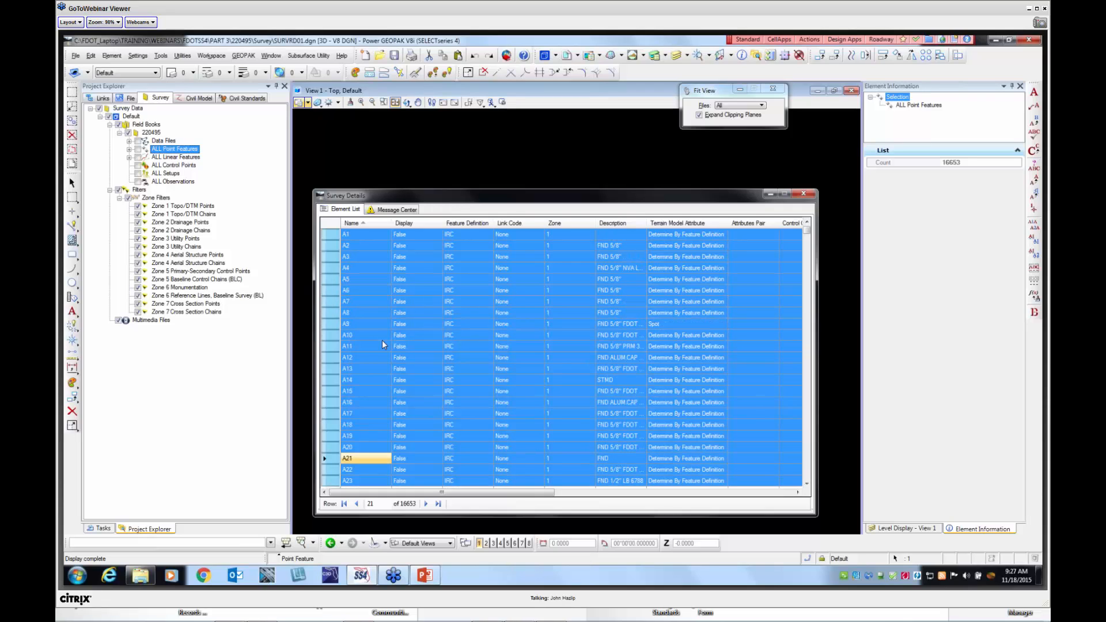
Try to create a selection set from points A1 to A23 with Element Selection active, and close Survey Details
{"action": "right_click", "coordinate": [331, 238]}
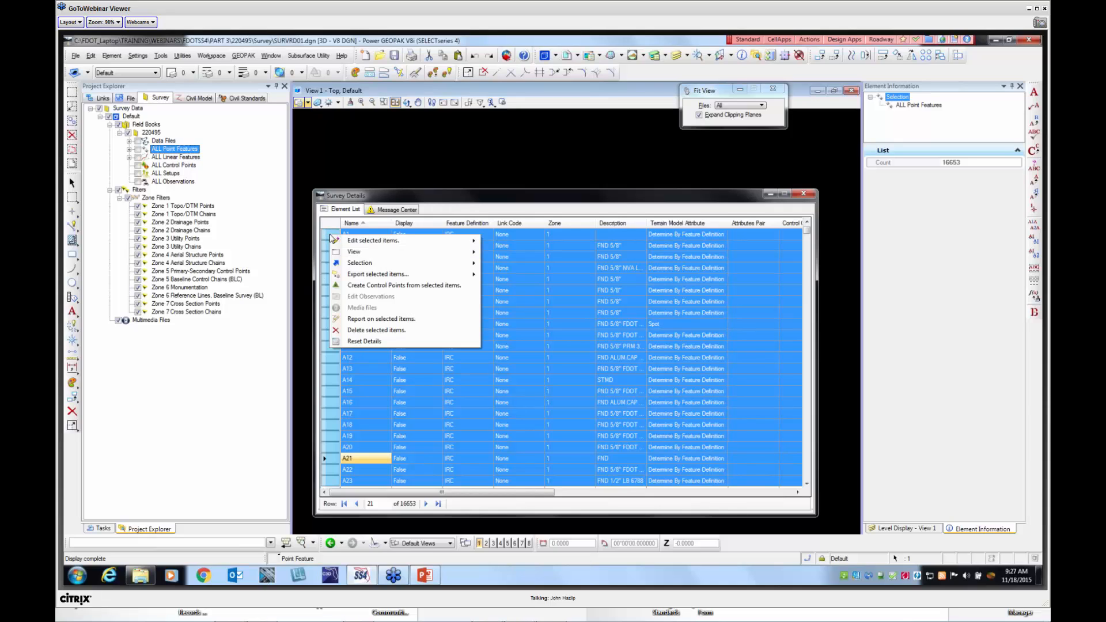
{"action": "mouse_move", "coordinate": [369, 242]}
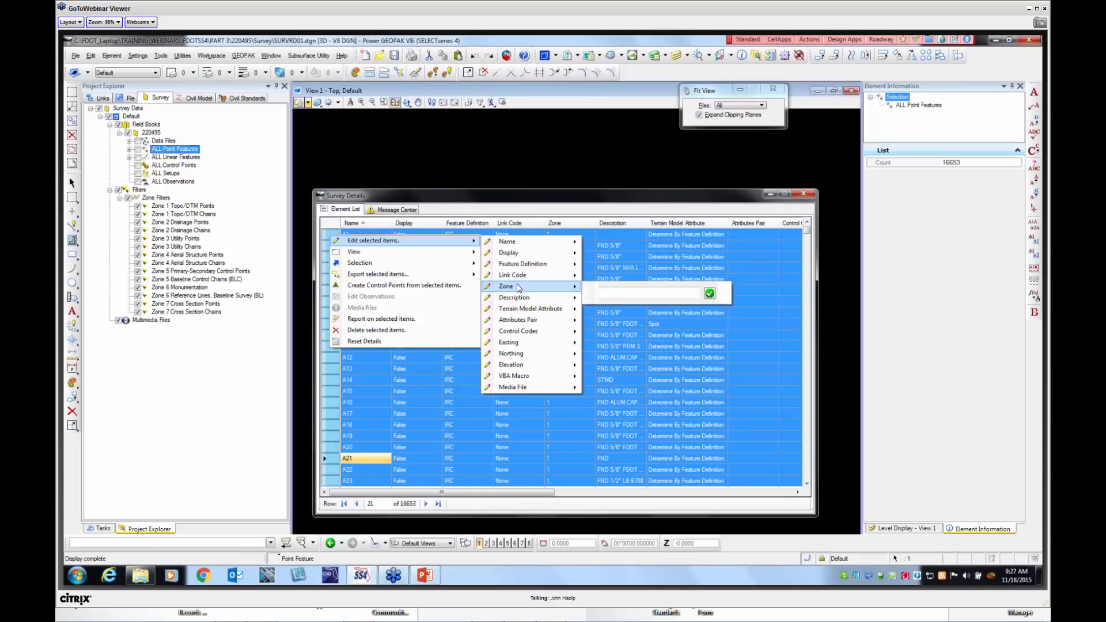
{"action": "mouse_move", "coordinate": [335, 250]}
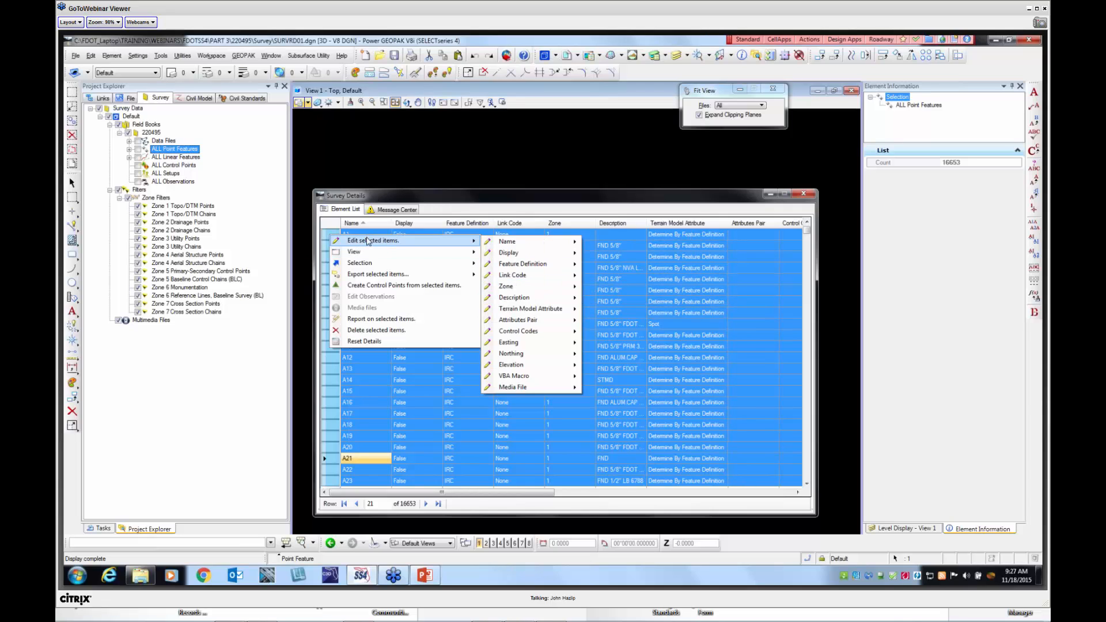
{"action": "mouse_move", "coordinate": [361, 265]}
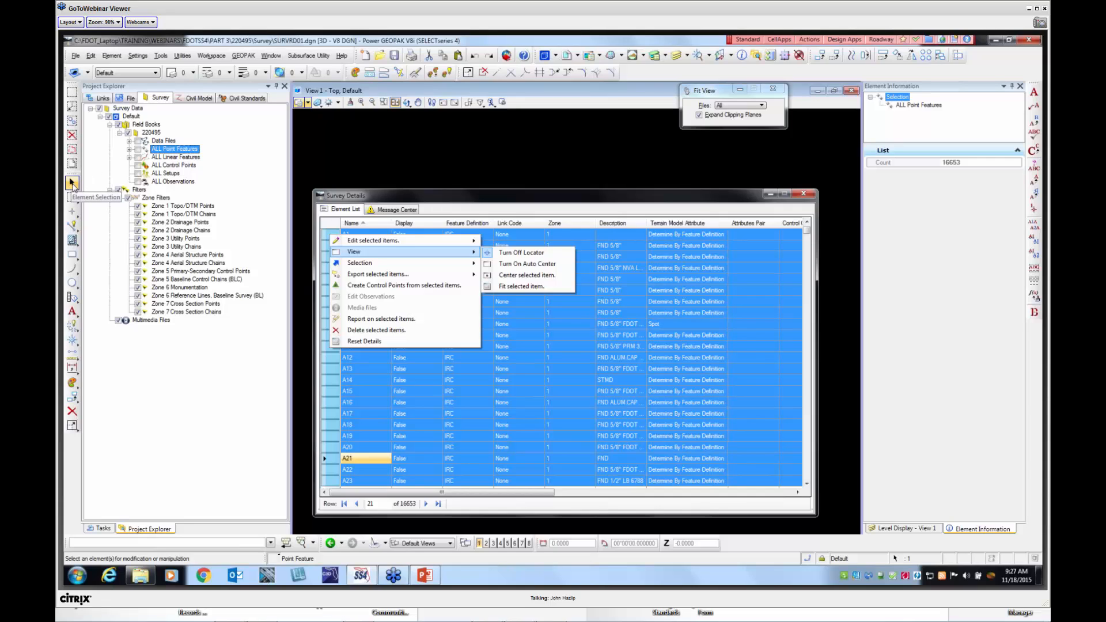
{"action": "left_click", "coordinate": [72, 183]}
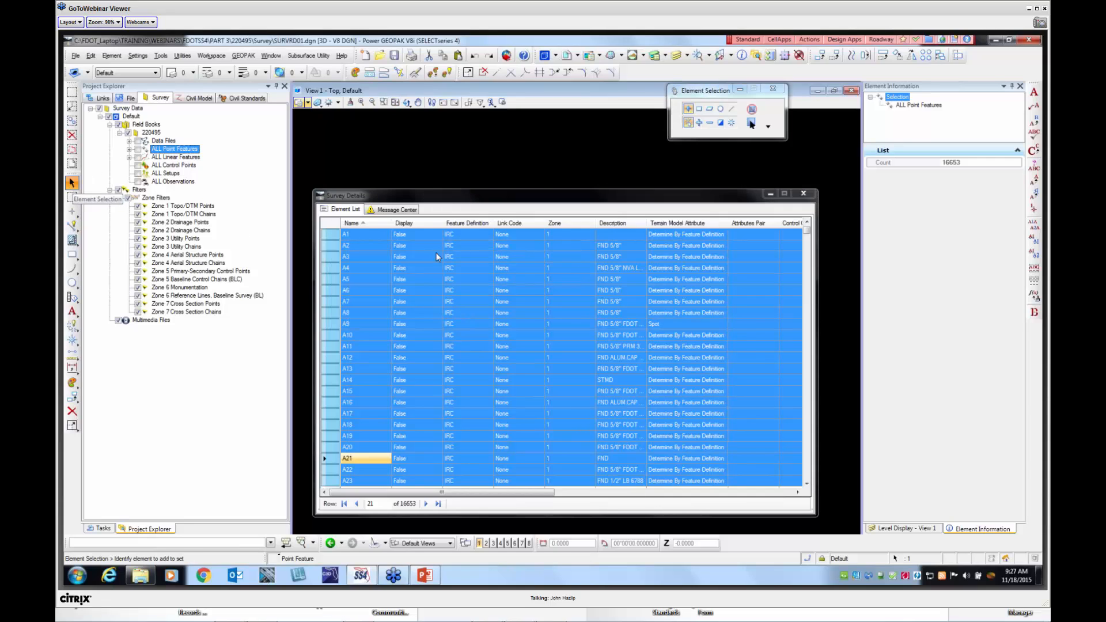
{"action": "right_click", "coordinate": [328, 240]}
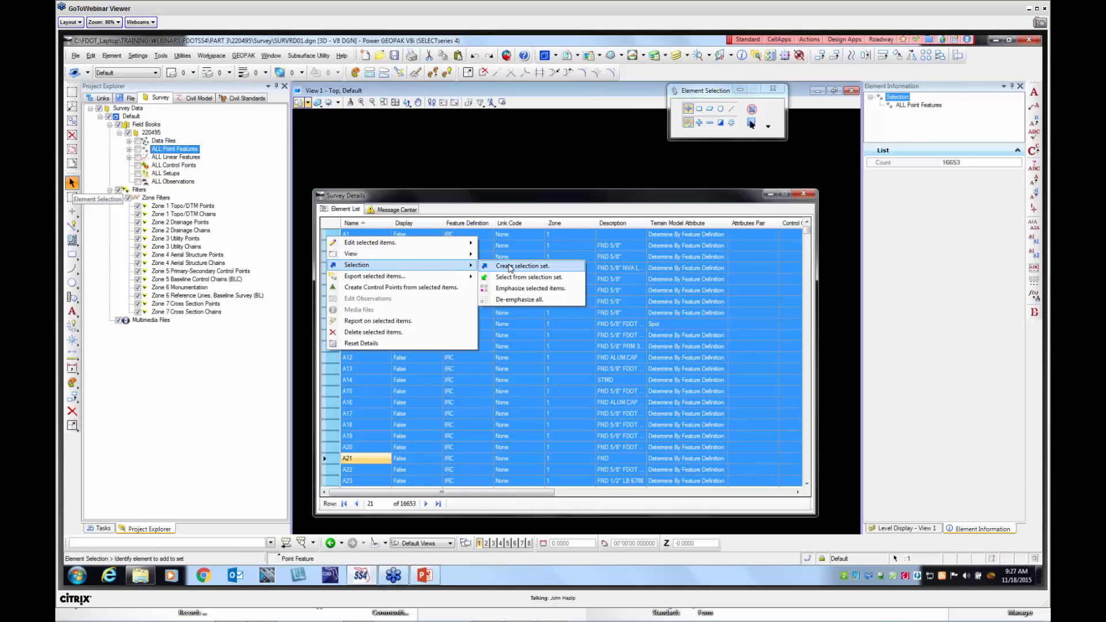
{"action": "left_click", "coordinate": [514, 266]}
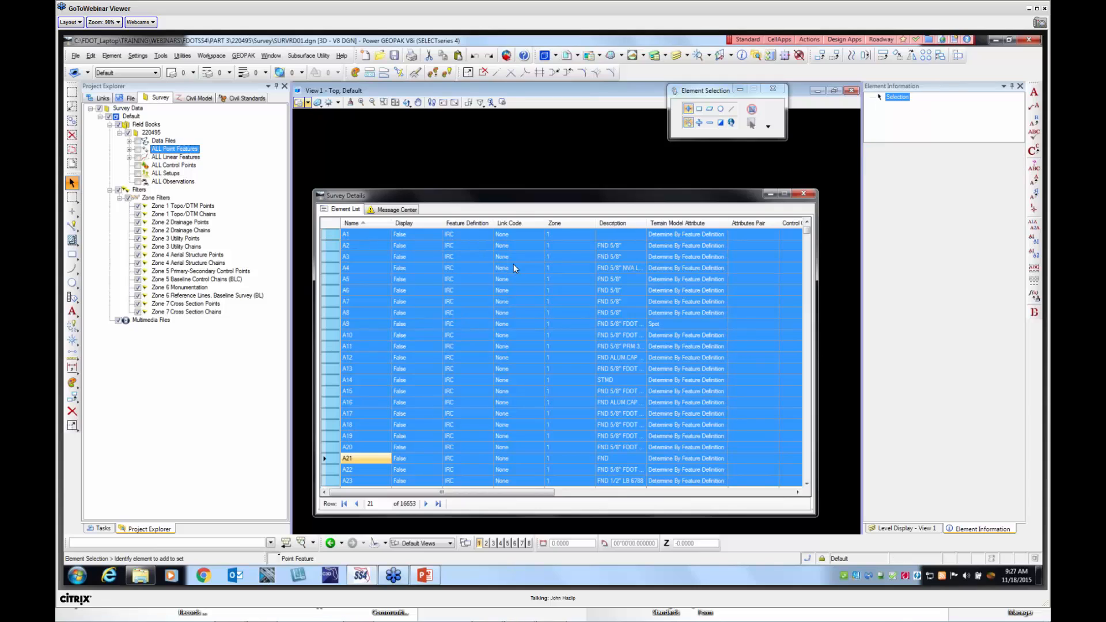
{"action": "scroll", "coordinate": [446, 377], "scroll_direction": "down", "scroll_amount": 3}
{"action": "scroll", "coordinate": [446, 378], "scroll_direction": "up", "scroll_amount": 3}
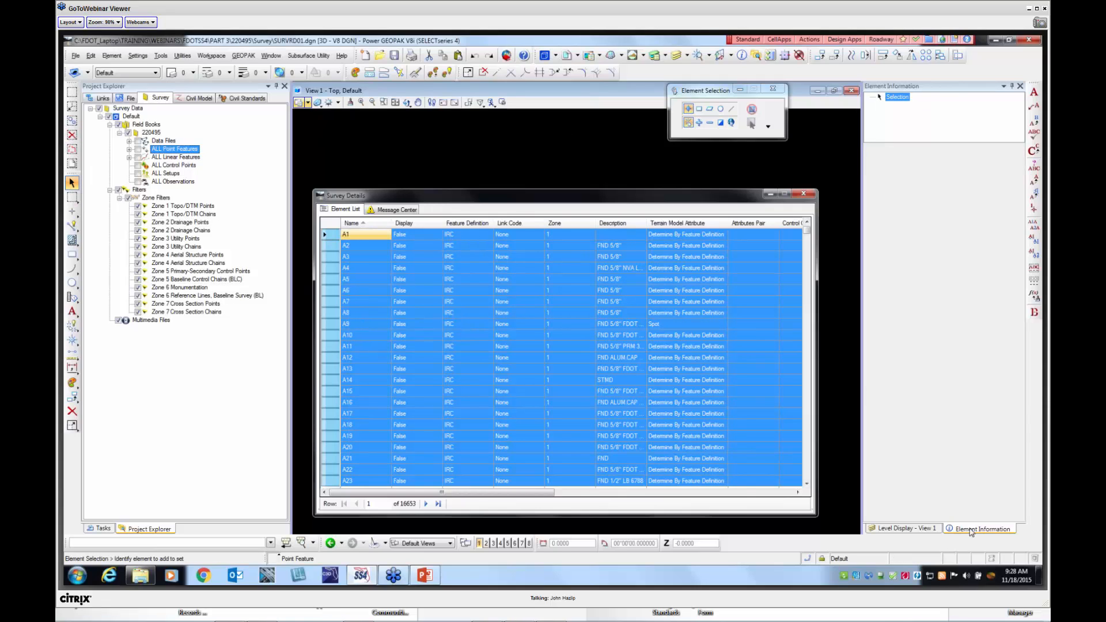
{"action": "left_click", "coordinate": [1019, 374]}
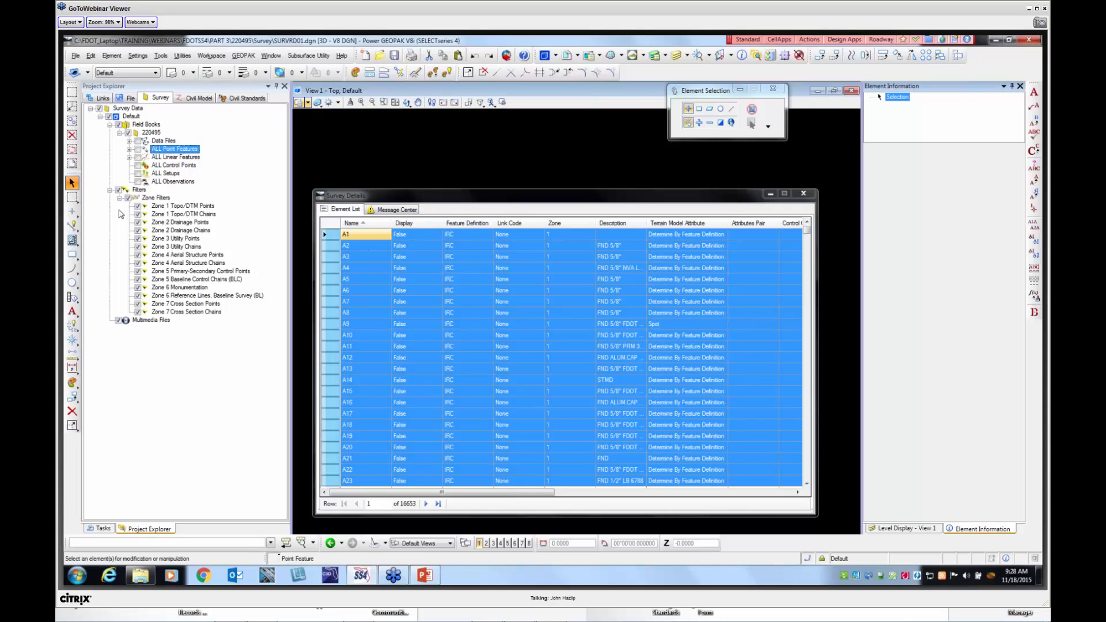
{"action": "right_click", "coordinate": [331, 254]}
{"action": "left_click", "coordinate": [803, 194]}
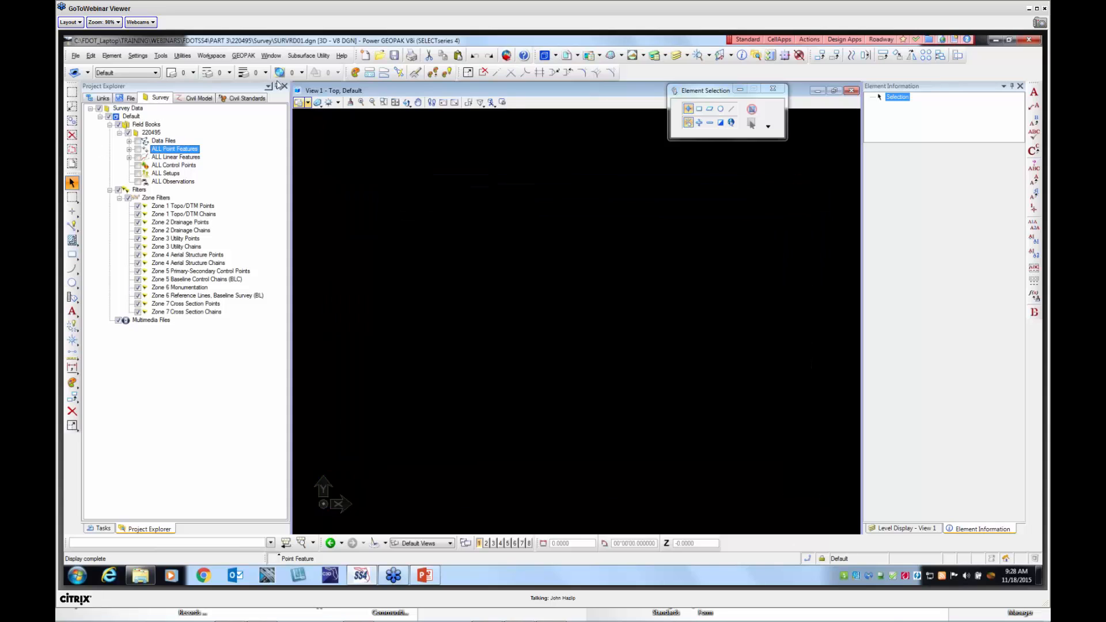
Turn on the display of ALL Point Features, reopen their element list, and bring up the Survey Processing tasks
{"action": "left_click", "coordinate": [138, 148]}
{"action": "double_click", "coordinate": [168, 151]}
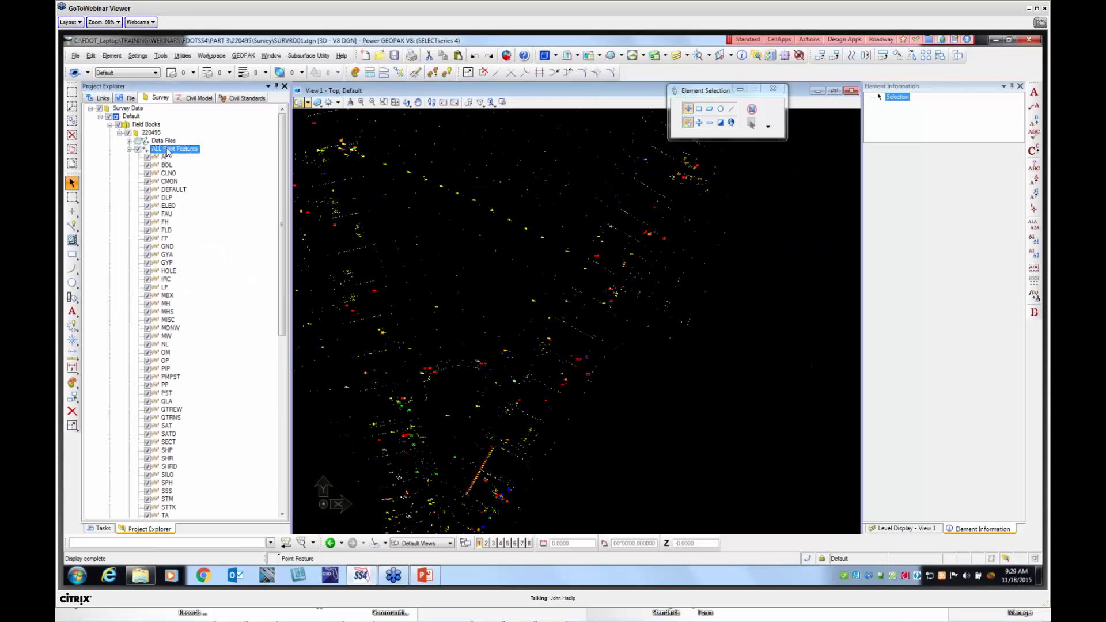
{"action": "right_click", "coordinate": [168, 151]}
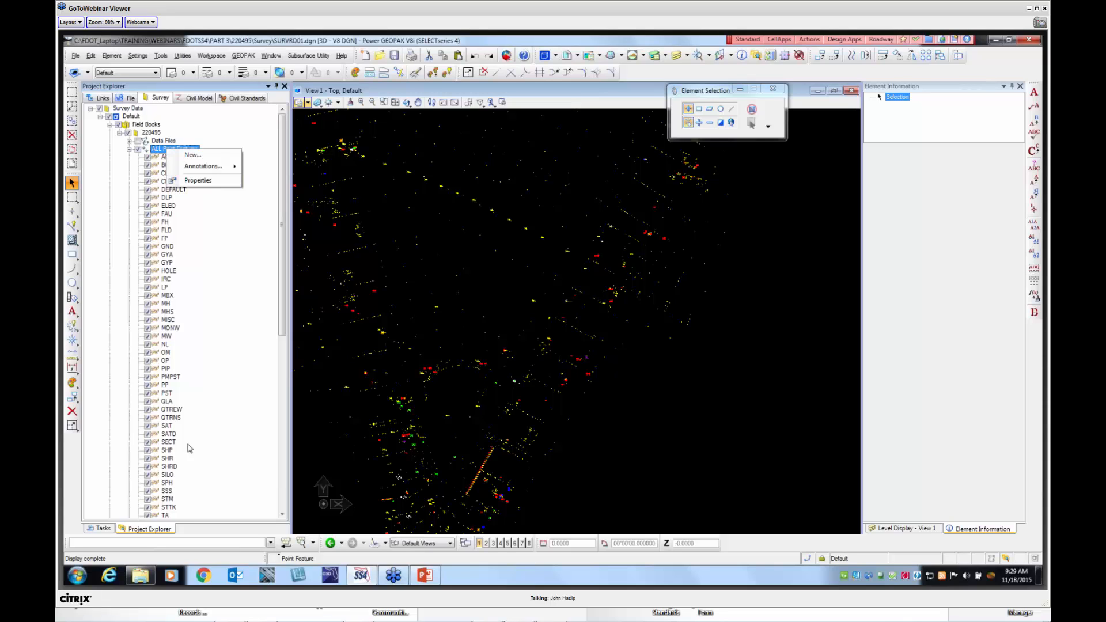
{"action": "left_click", "coordinate": [102, 529]}
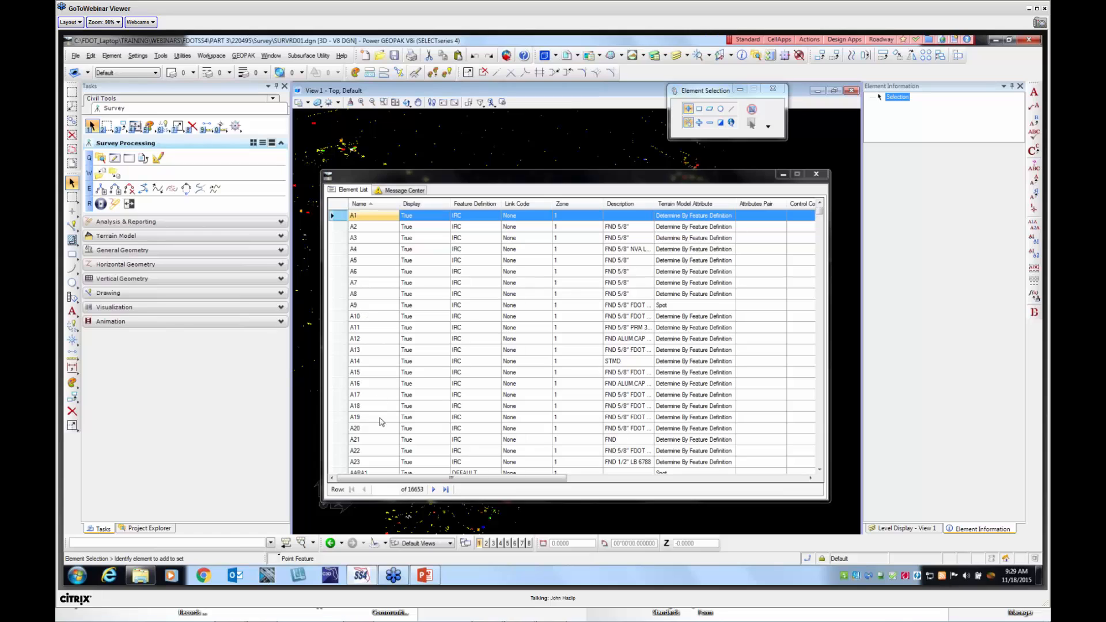
Select points A1 through A23 in the element list and create a selection set from them
{"action": "left_click", "coordinate": [338, 462], "text": "shift"}
{"action": "right_click", "coordinate": [339, 275]}
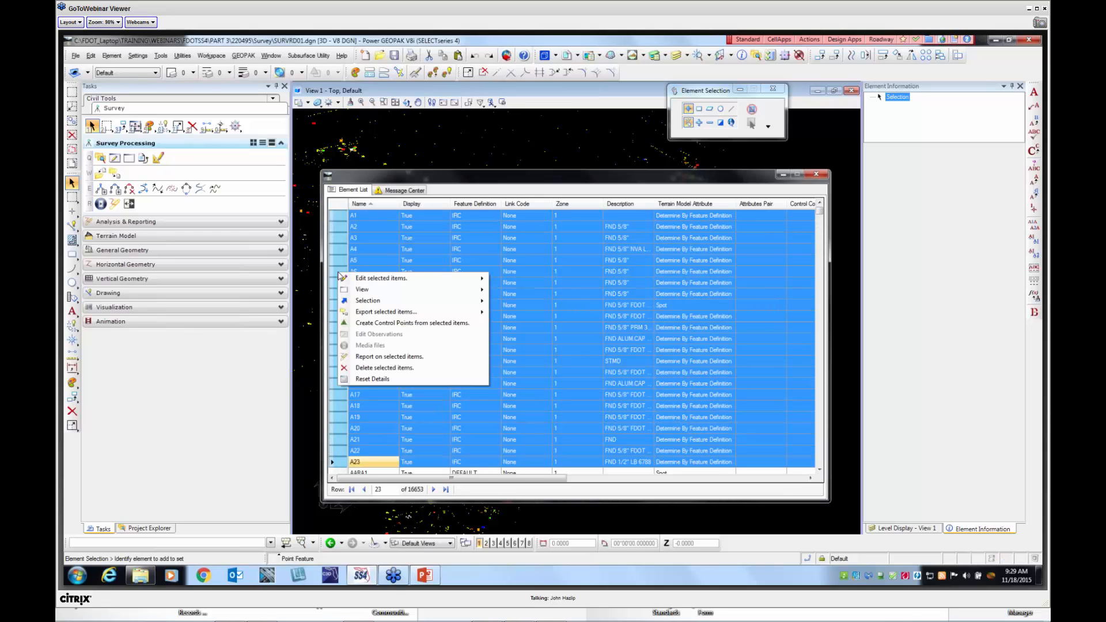
{"action": "mouse_move", "coordinate": [369, 304]}
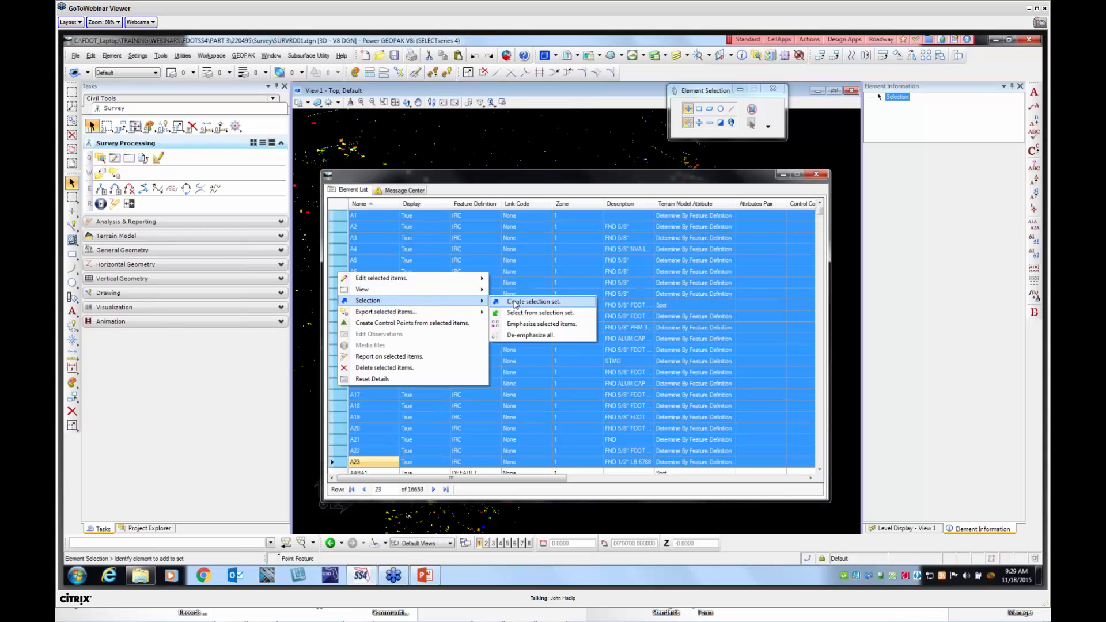
{"action": "left_click", "coordinate": [516, 301]}
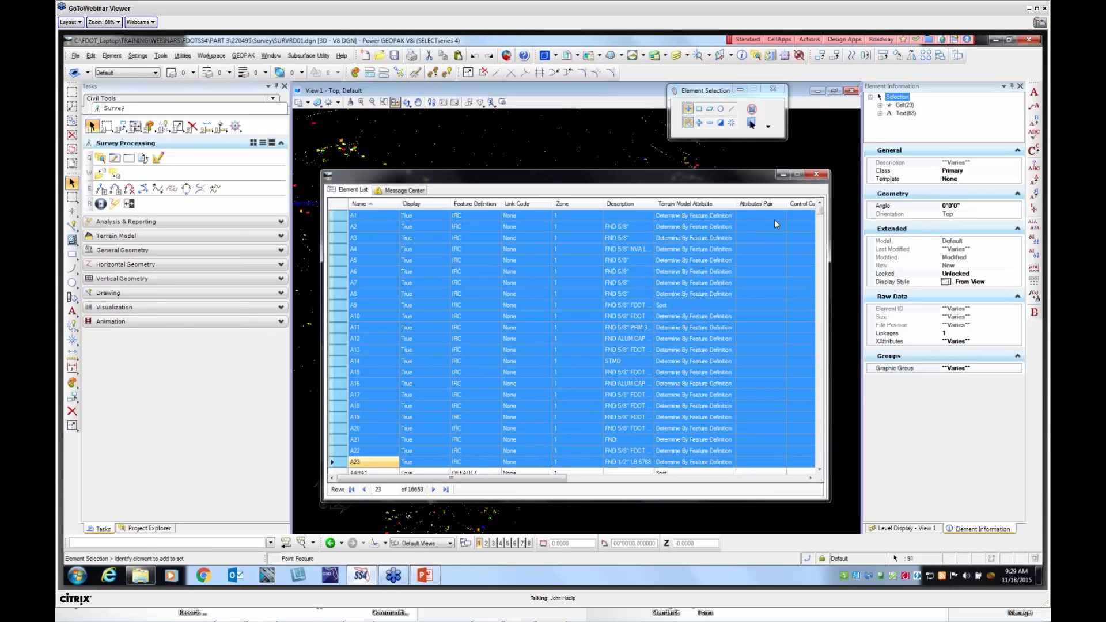
Set the Zone of the selected cells for points A1 to A23 to 5 and minimize the element list
{"action": "left_click", "coordinate": [903, 105]}
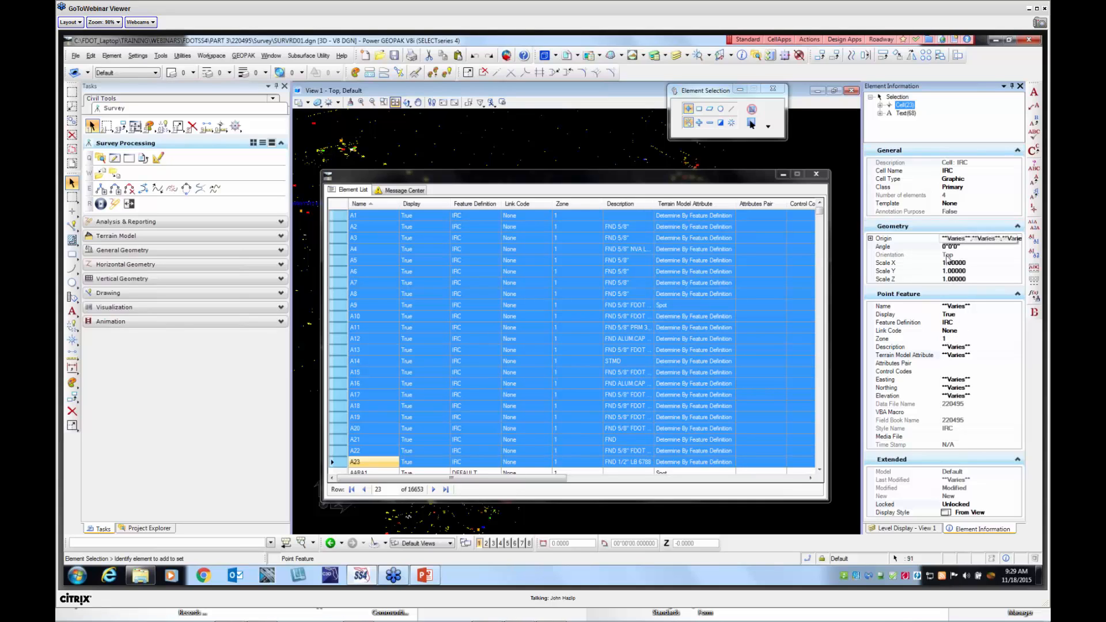
{"action": "left_click", "coordinate": [950, 339]}
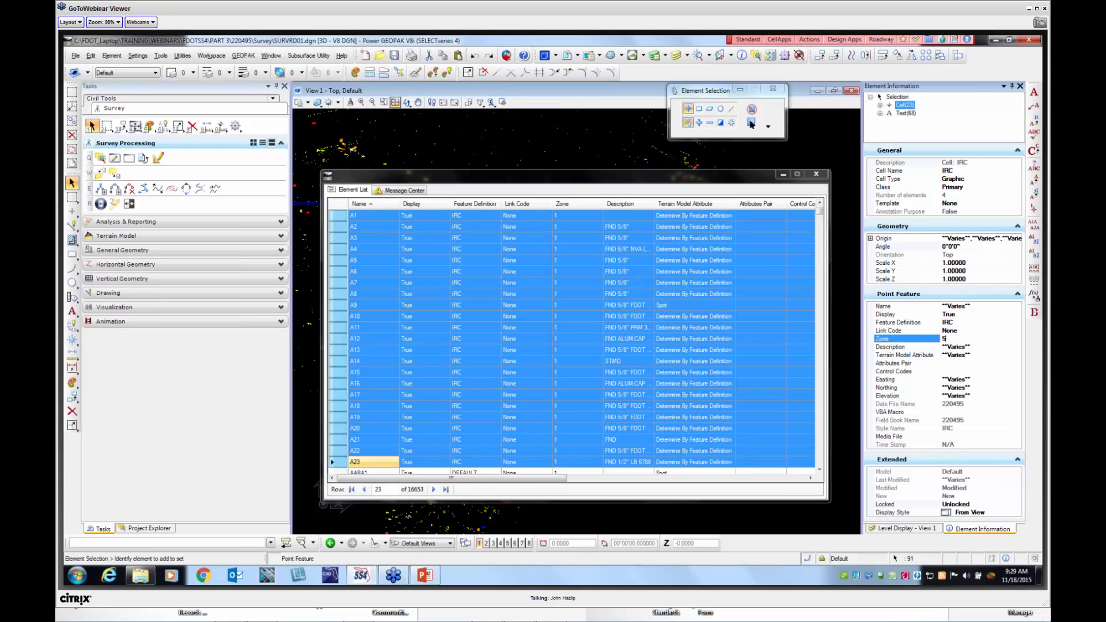
{"action": "type", "text": "5"}
{"action": "key", "text": "Return"}
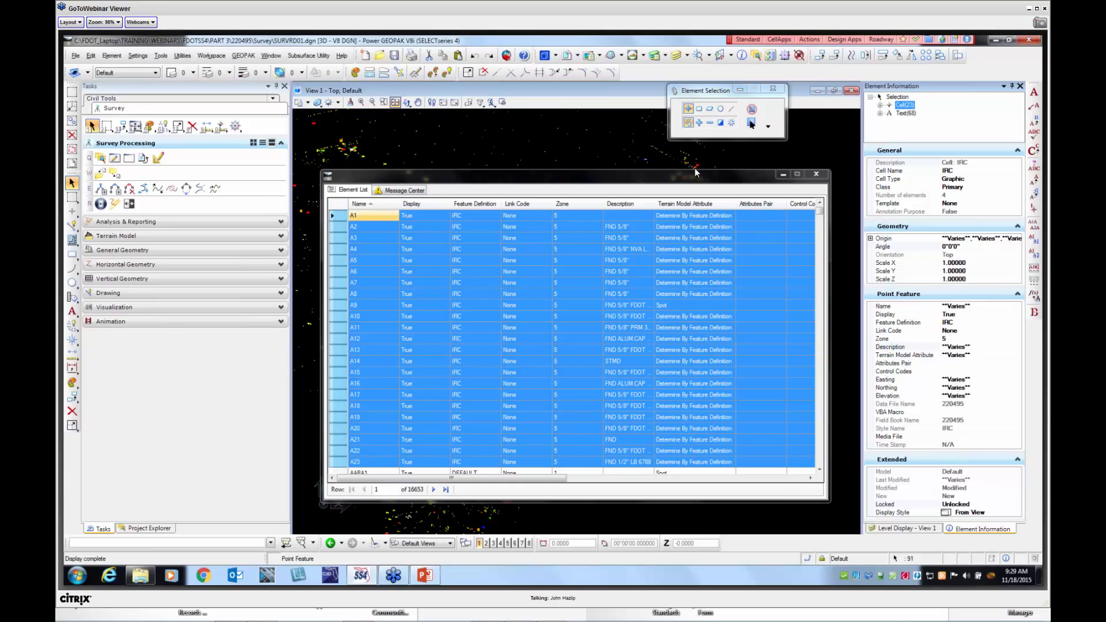
{"action": "left_click", "coordinate": [782, 175]}
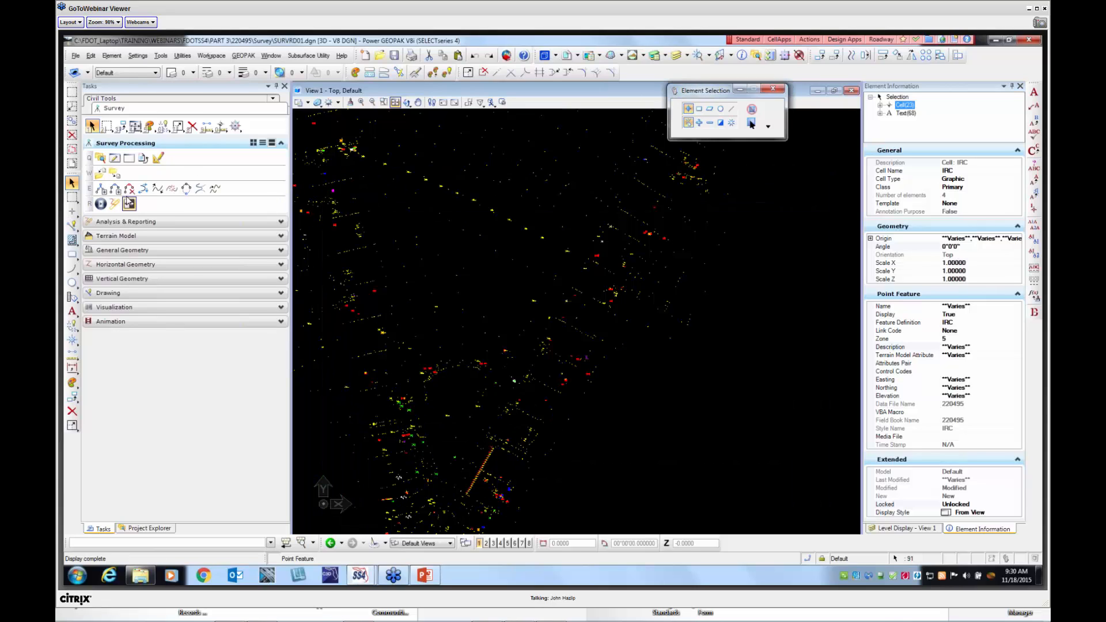
Turn off the display of ALL Point Features and of all Zone Filters, collapsing the Field Books branch
{"action": "left_click", "coordinate": [145, 528]}
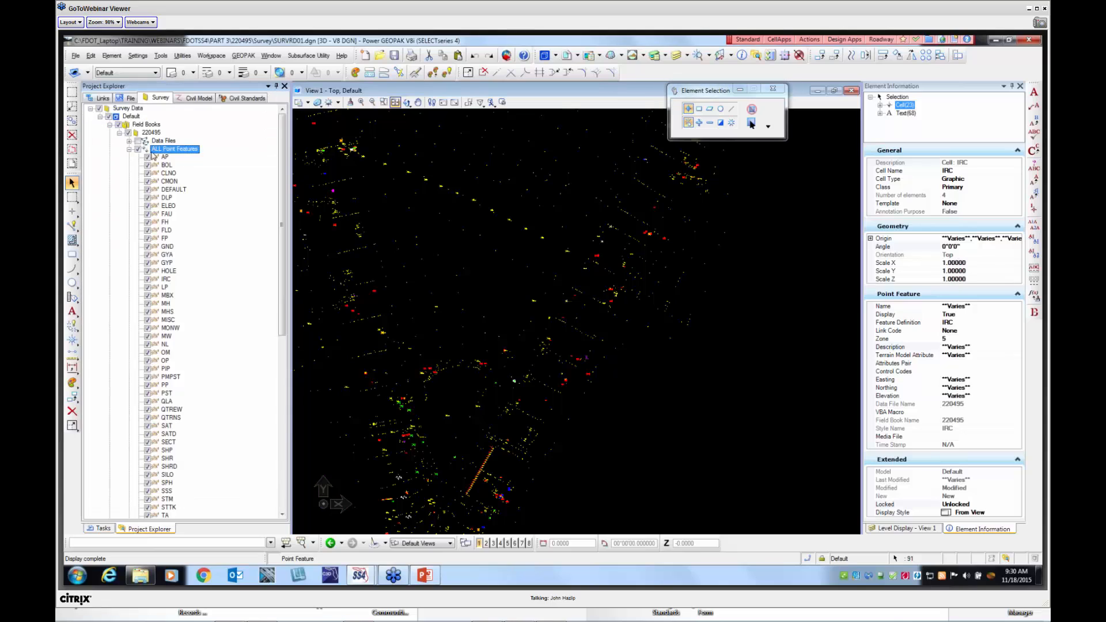
{"action": "left_click", "coordinate": [138, 149]}
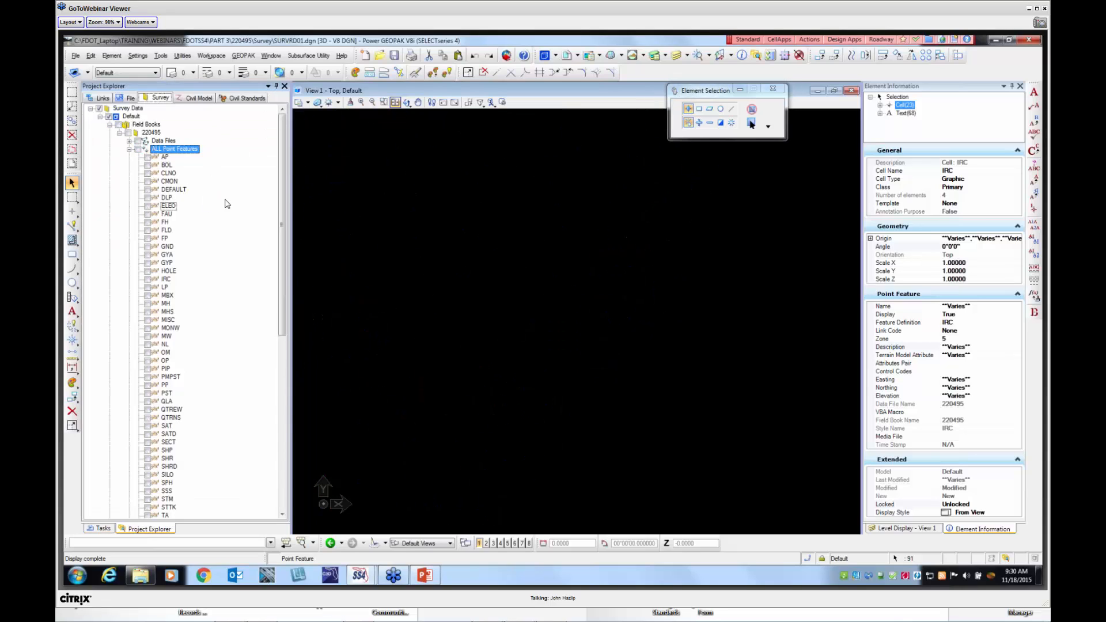
{"action": "left_click", "coordinate": [110, 125]}
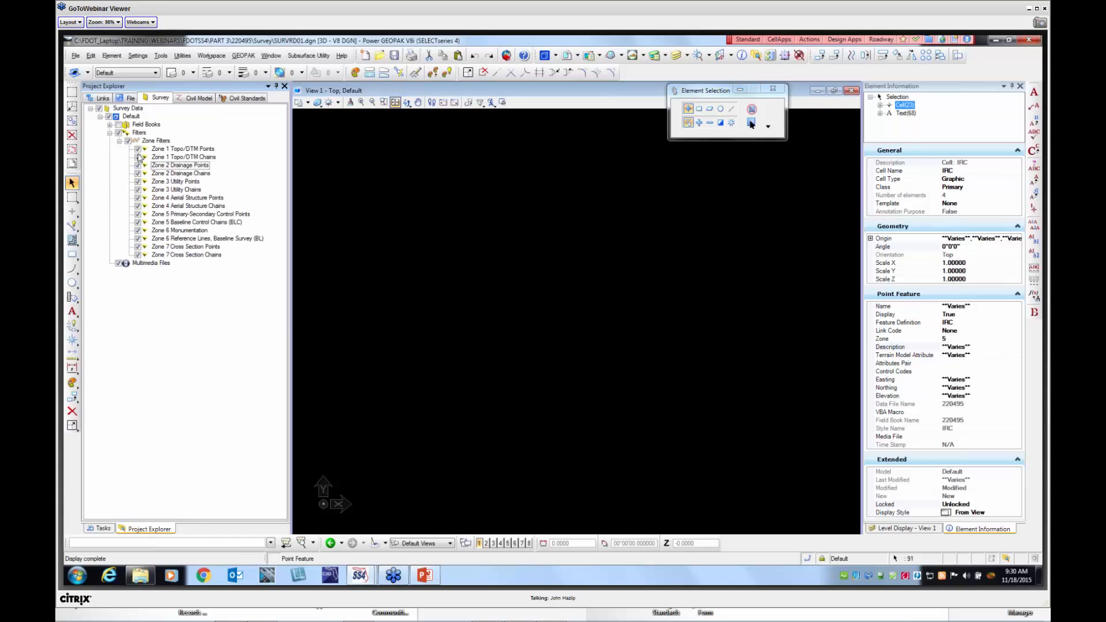
{"action": "left_click", "coordinate": [127, 140]}
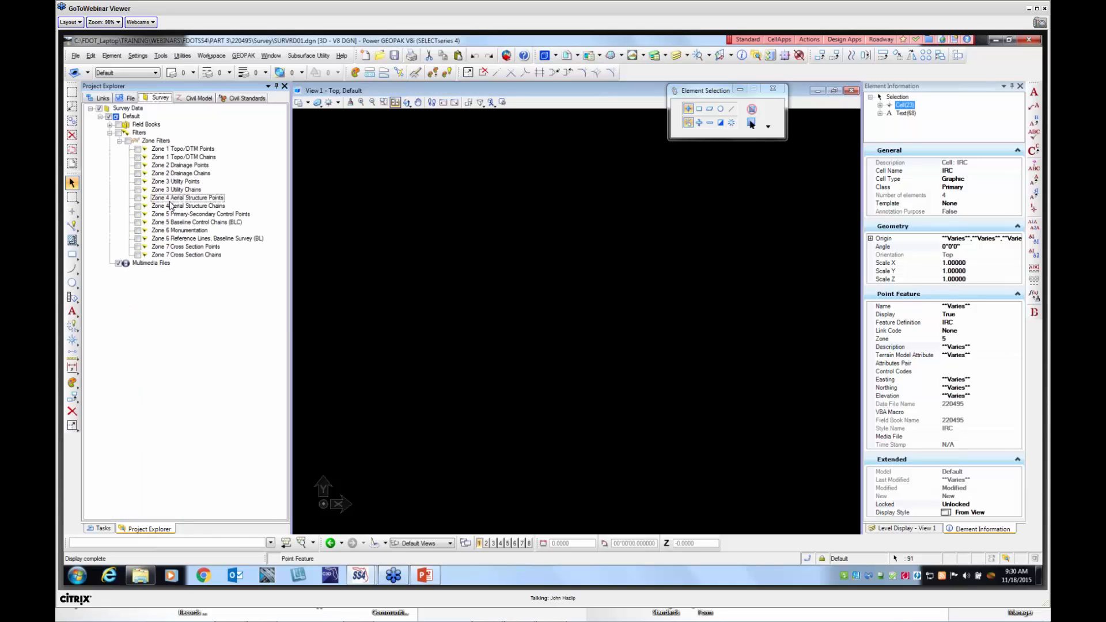
Turn on only the Zone 5 Primary-Secondary Control Points filter, fit the view, clear the selection, and inspect point A19 up close
{"action": "left_click", "coordinate": [138, 214]}
{"action": "left_click", "coordinate": [395, 103]}
{"action": "left_click", "coordinate": [71, 182]}
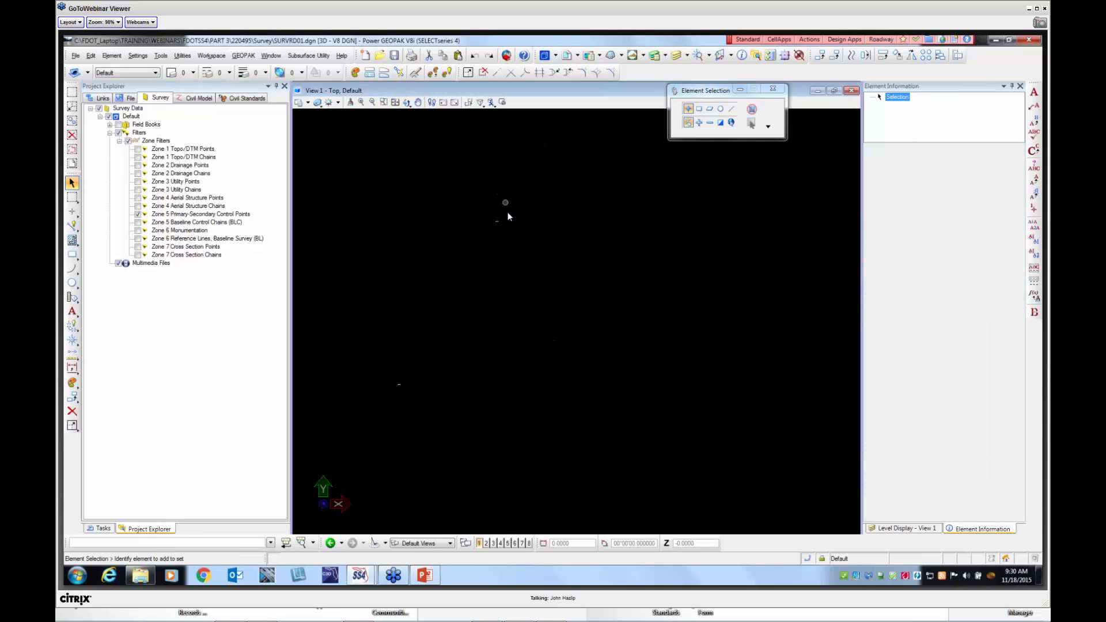
{"action": "scroll", "coordinate": [475, 230], "scroll_direction": "up", "scroll_amount": 6}
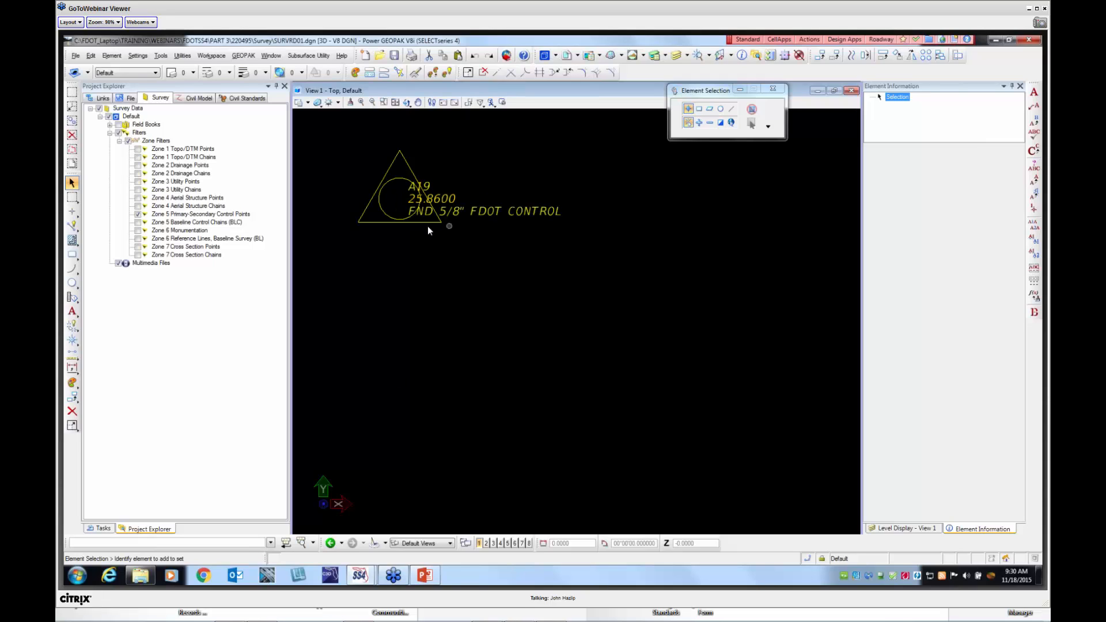
Turn off the display of all survey Filters so no zone features remain in the view
{"action": "scroll", "coordinate": [475, 230], "scroll_direction": "down", "scroll_amount": 6}
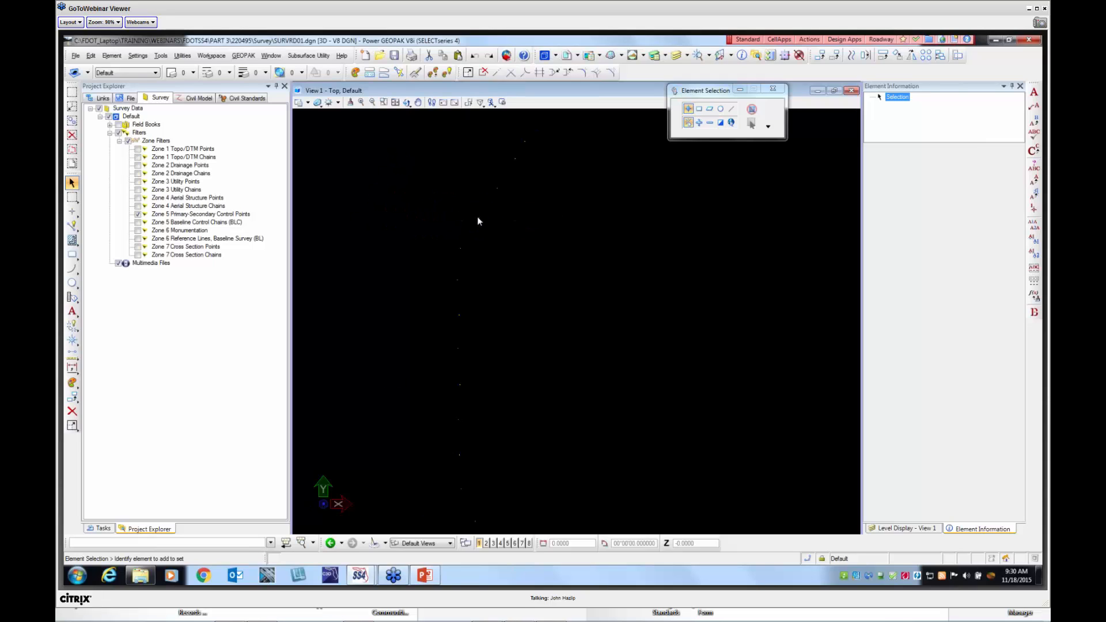
{"action": "scroll", "coordinate": [477, 210], "scroll_direction": "up", "scroll_amount": 2}
{"action": "left_click", "coordinate": [118, 133]}
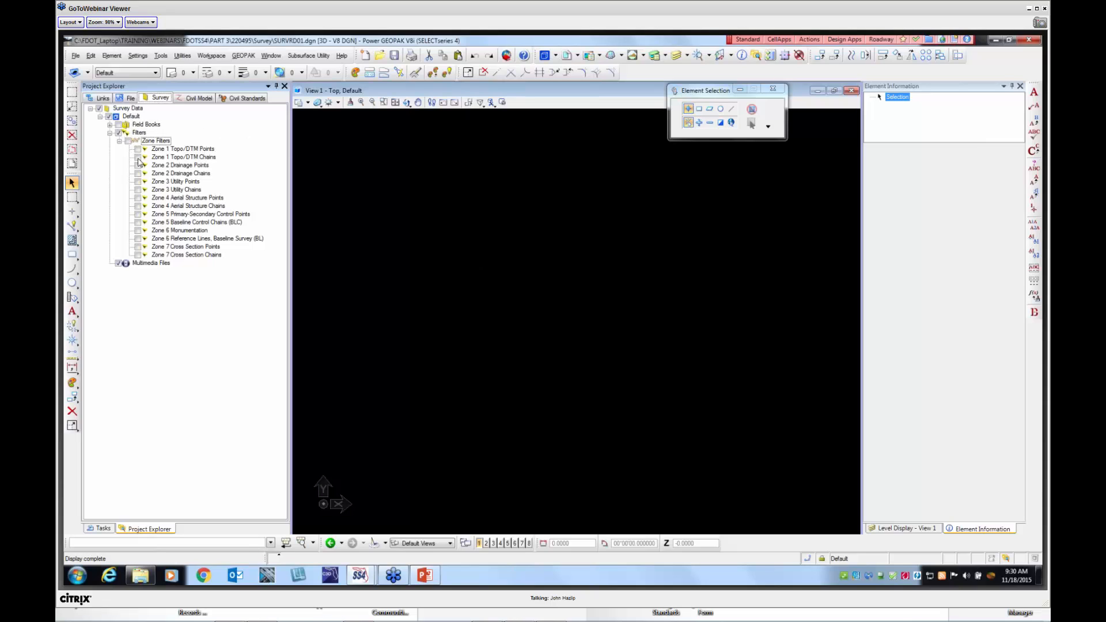
{"action": "left_click", "coordinate": [117, 133]}
In the Civil Standards of SURVRD01.dgn, expand Feature Definitions to the Survey_Display categories and turn off Survey_Display
{"action": "left_click", "coordinate": [242, 98]}
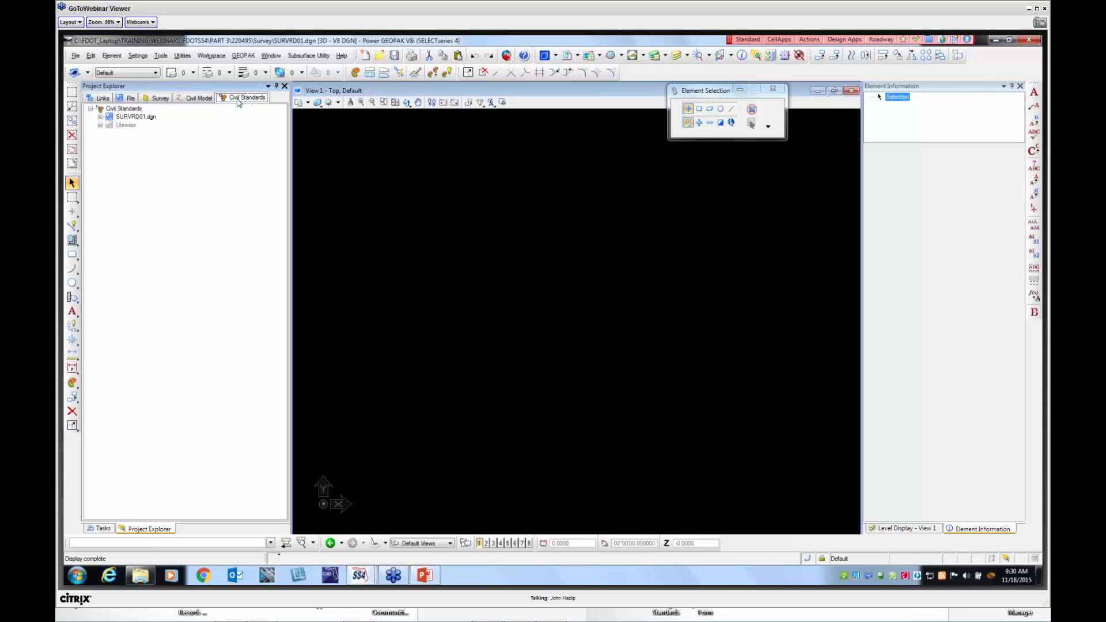
{"action": "left_click", "coordinate": [100, 117]}
{"action": "left_click", "coordinate": [110, 141]}
{"action": "left_click", "coordinate": [119, 150]}
{"action": "left_click", "coordinate": [129, 149]}
{"action": "left_click", "coordinate": [157, 165]}
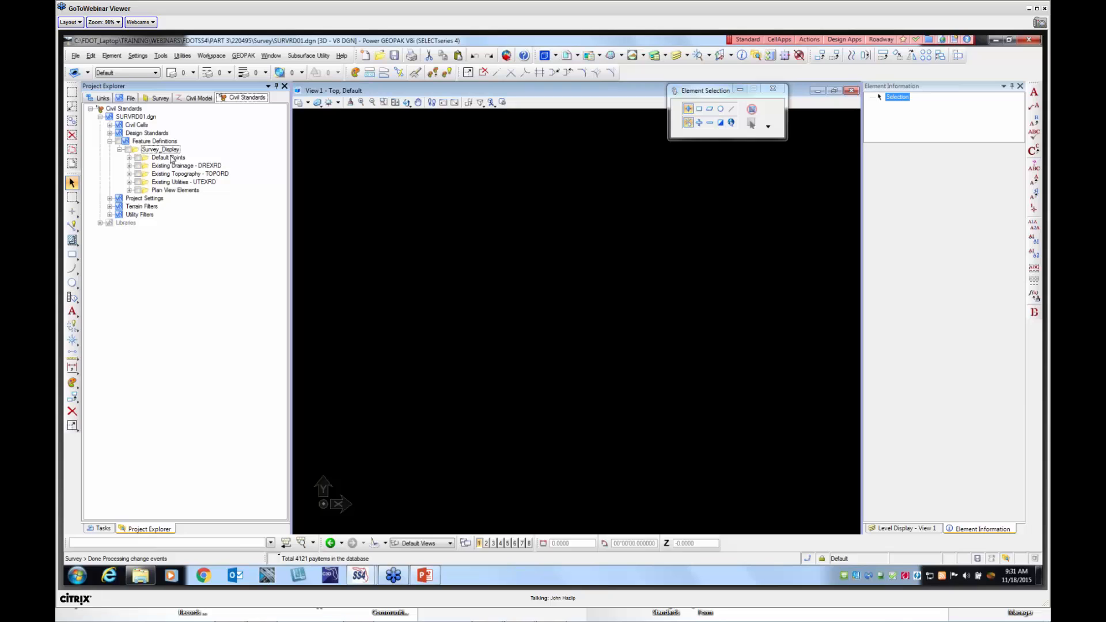
{"action": "left_click", "coordinate": [189, 173]}
{"action": "left_click", "coordinate": [201, 183]}
{"action": "left_click", "coordinate": [198, 175]}
Display only the Existing Drainage - DREXRD feature definitions and examine the drainage features along the alignment
{"action": "left_click", "coordinate": [138, 165]}
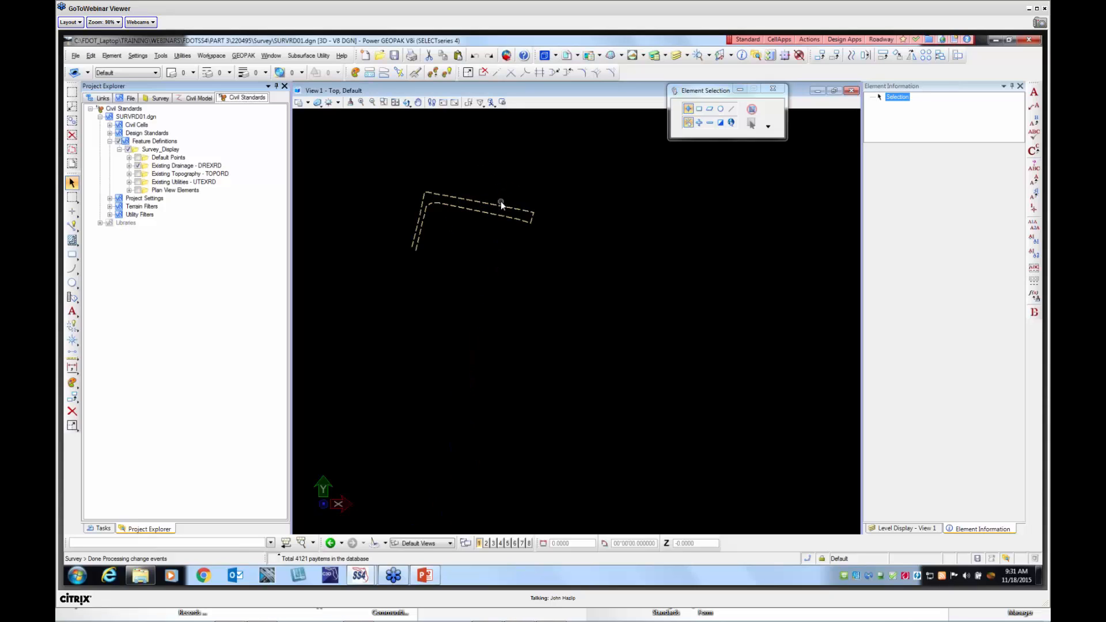
{"action": "mouse_move", "coordinate": [500, 205]}
{"action": "scroll", "coordinate": [465, 308], "scroll_direction": "up", "scroll_amount": 6}
{"action": "scroll", "coordinate": [476, 285], "scroll_direction": "down", "scroll_amount": 9}
{"action": "scroll", "coordinate": [475, 291], "scroll_direction": "down", "scroll_amount": 2}
{"action": "scroll", "coordinate": [464, 314], "scroll_direction": "up", "scroll_amount": 4}
{"action": "scroll", "coordinate": [462, 309], "scroll_direction": "down", "scroll_amount": 2}
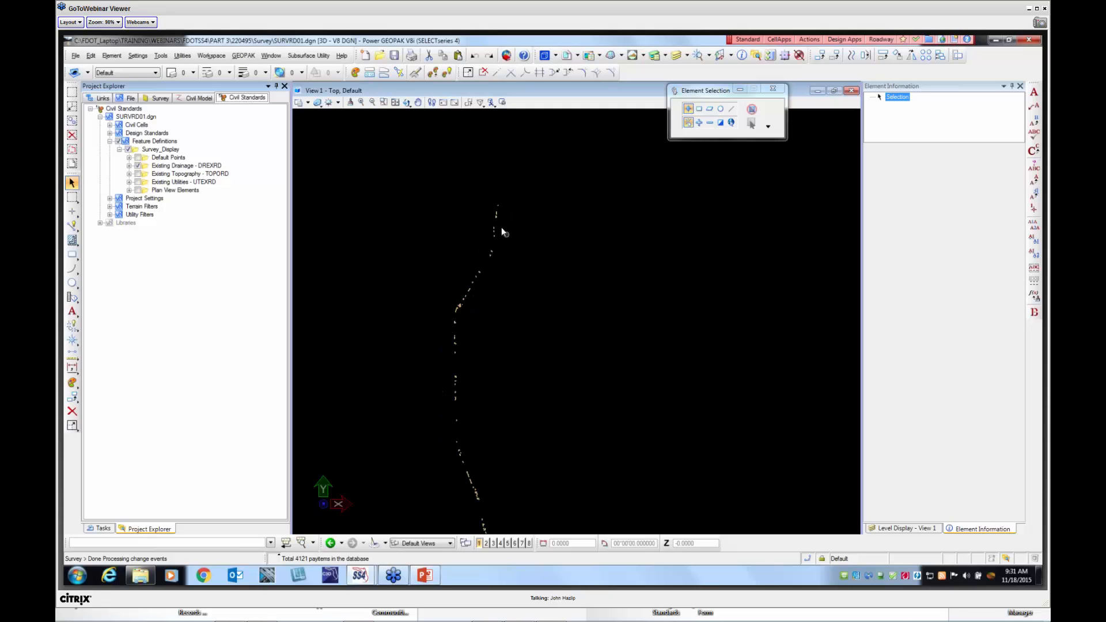
{"action": "scroll", "coordinate": [498, 178], "scroll_direction": "up", "scroll_amount": 2}
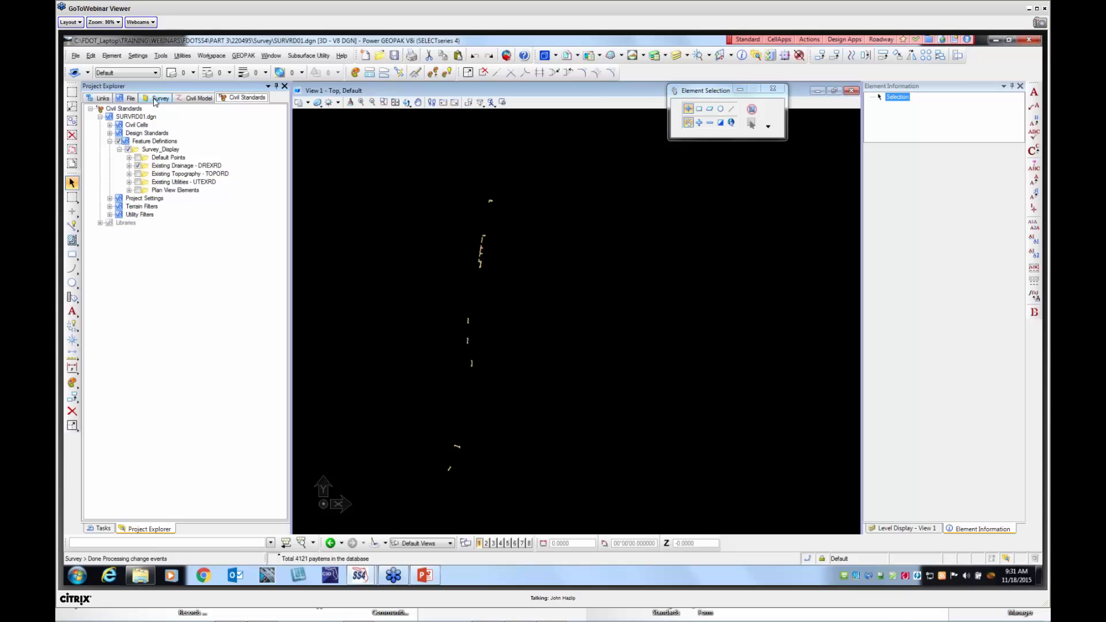
Turn off the Survey_Display feature definitions and turn on the Zone 2 Drainage Points and Zone 2 Drainage Chains filters
{"action": "left_click", "coordinate": [128, 149]}
{"action": "left_click", "coordinate": [157, 98]}
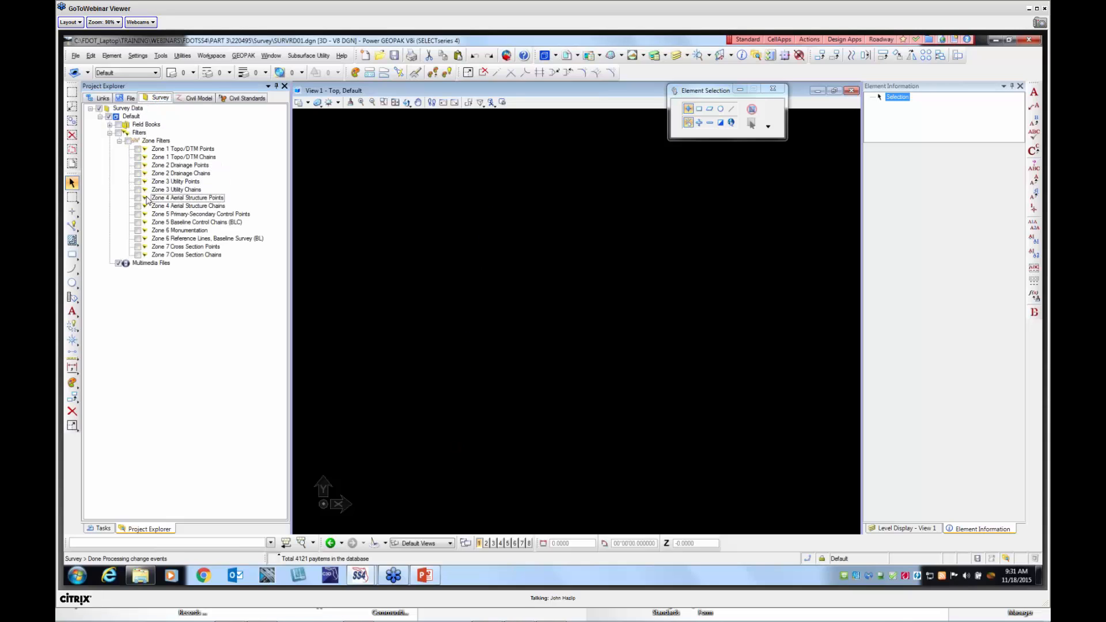
{"action": "left_click", "coordinate": [138, 166]}
{"action": "left_click", "coordinate": [139, 174]}
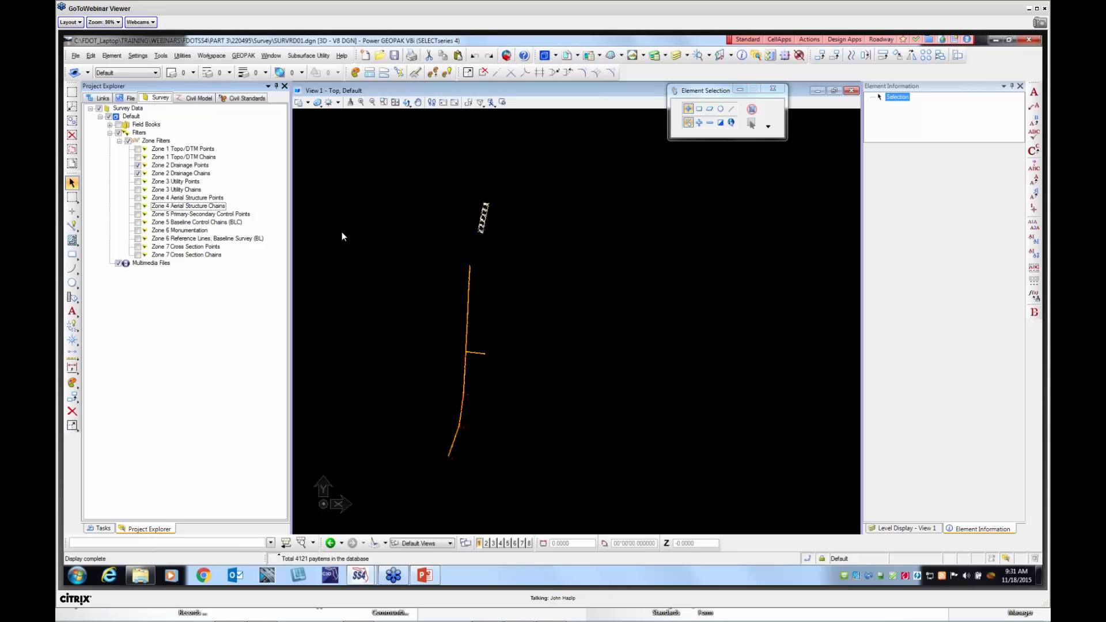
Examine the Zone 2 points and chains along the alignment, including the long rectangular structure near the orange chain
{"action": "scroll", "coordinate": [494, 247], "scroll_direction": "down", "scroll_amount": 8}
{"action": "scroll", "coordinate": [467, 265], "scroll_direction": "up", "scroll_amount": 3}
{"action": "scroll", "coordinate": [490, 432], "scroll_direction": "up", "scroll_amount": 6}
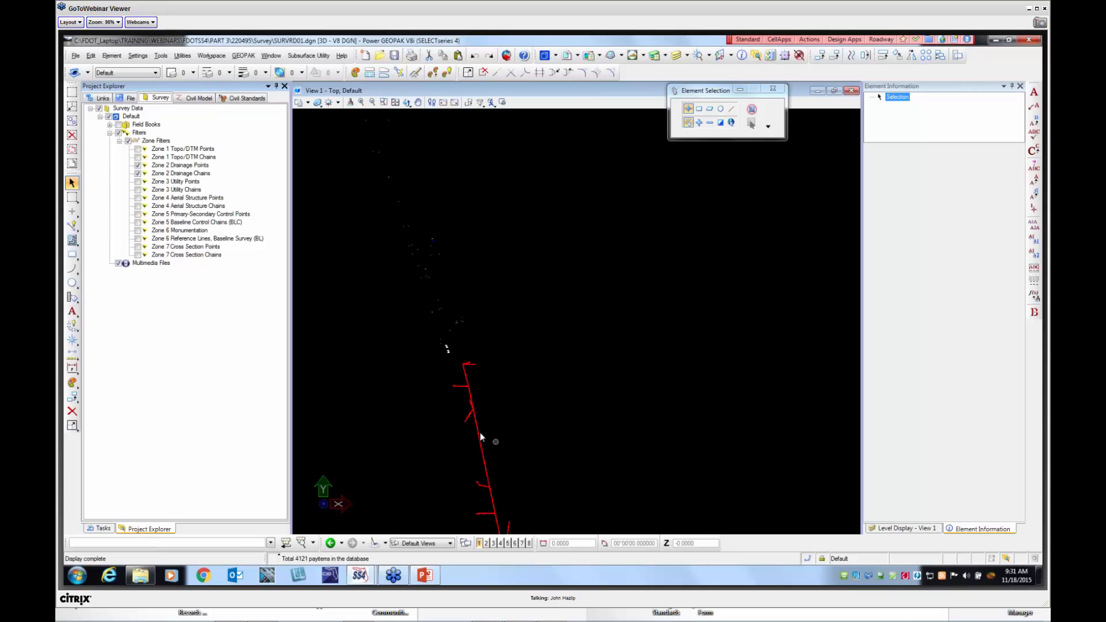
{"action": "scroll", "coordinate": [405, 316], "scroll_direction": "up", "scroll_amount": 5}
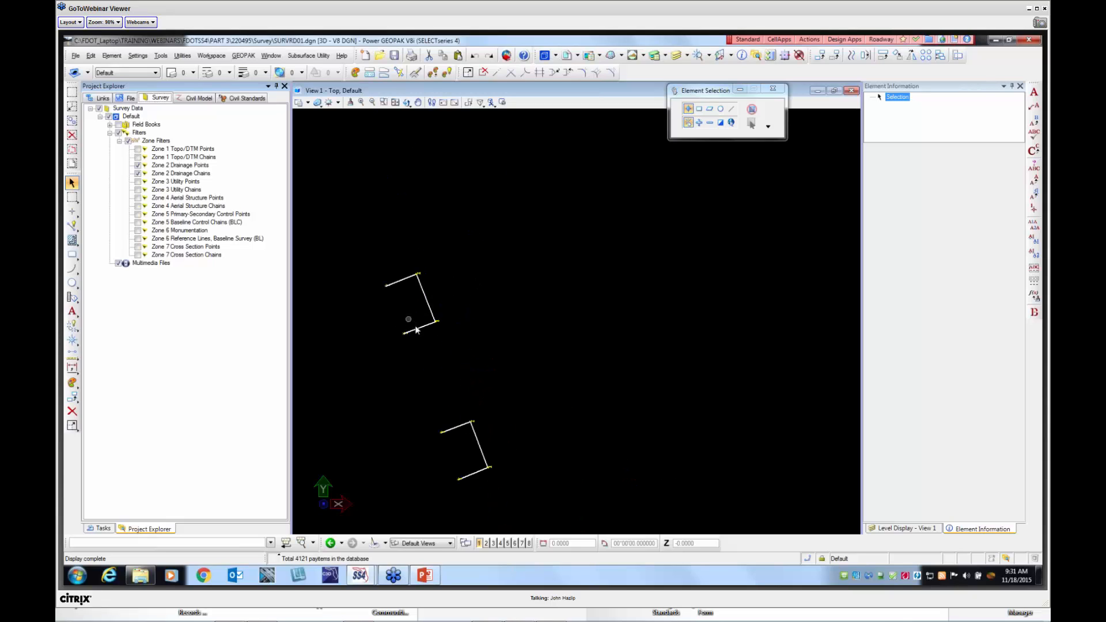
{"action": "scroll", "coordinate": [431, 337], "scroll_direction": "down", "scroll_amount": 6}
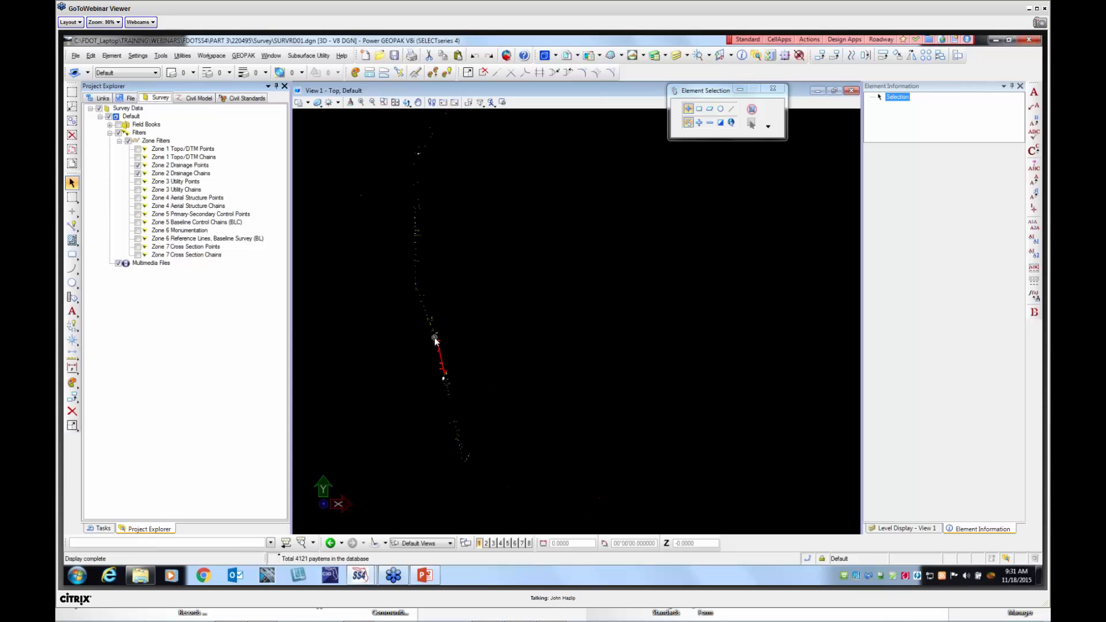
{"action": "scroll", "coordinate": [443, 167], "scroll_direction": "up", "scroll_amount": 8}
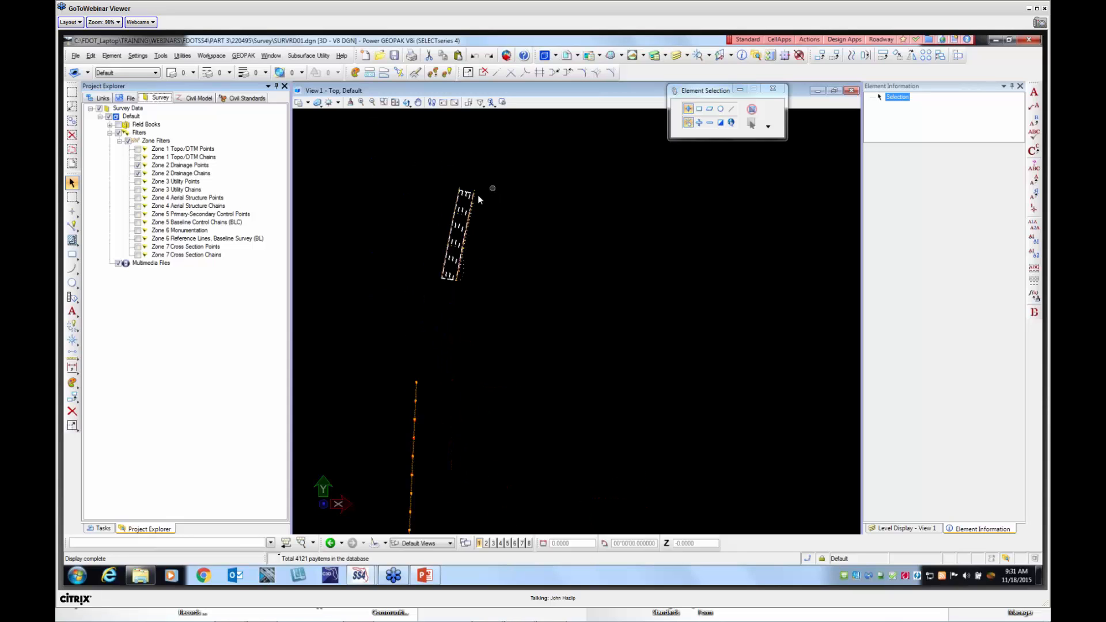
{"action": "scroll", "coordinate": [492, 188], "scroll_direction": "up", "scroll_amount": 2}
{"action": "scroll", "coordinate": [493, 193], "scroll_direction": "down", "scroll_amount": 4}
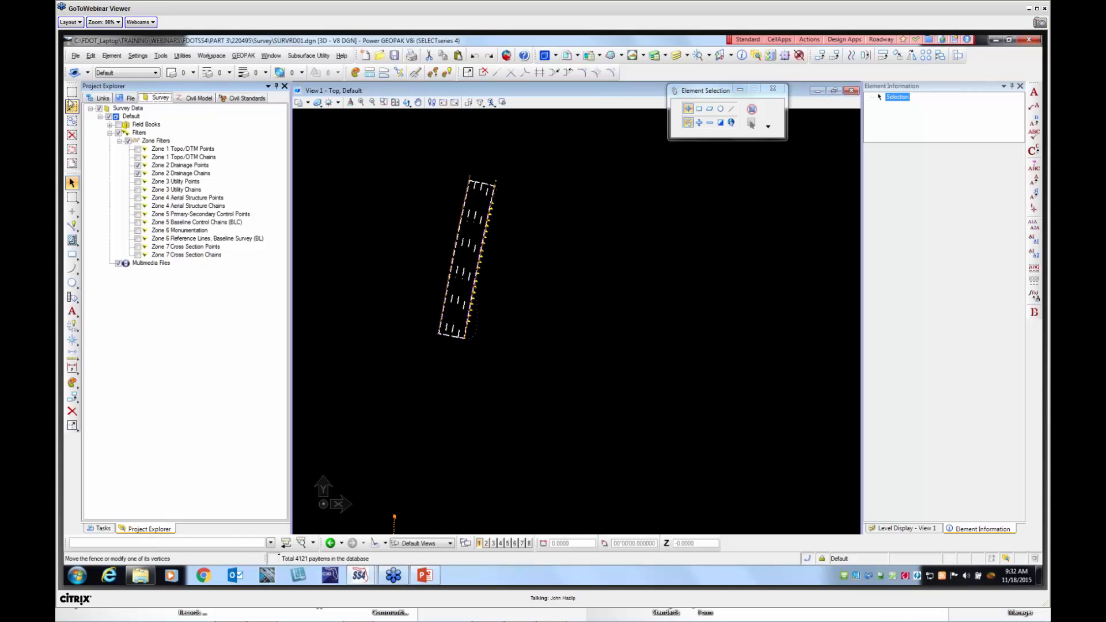
Select all elements of the long rectangular structure and set the Zone of its cells, complex chains, complex shapes and linear feature to 4
{"action": "key", "text": "ctrl+a"}
{"action": "left_click", "coordinate": [904, 105]}
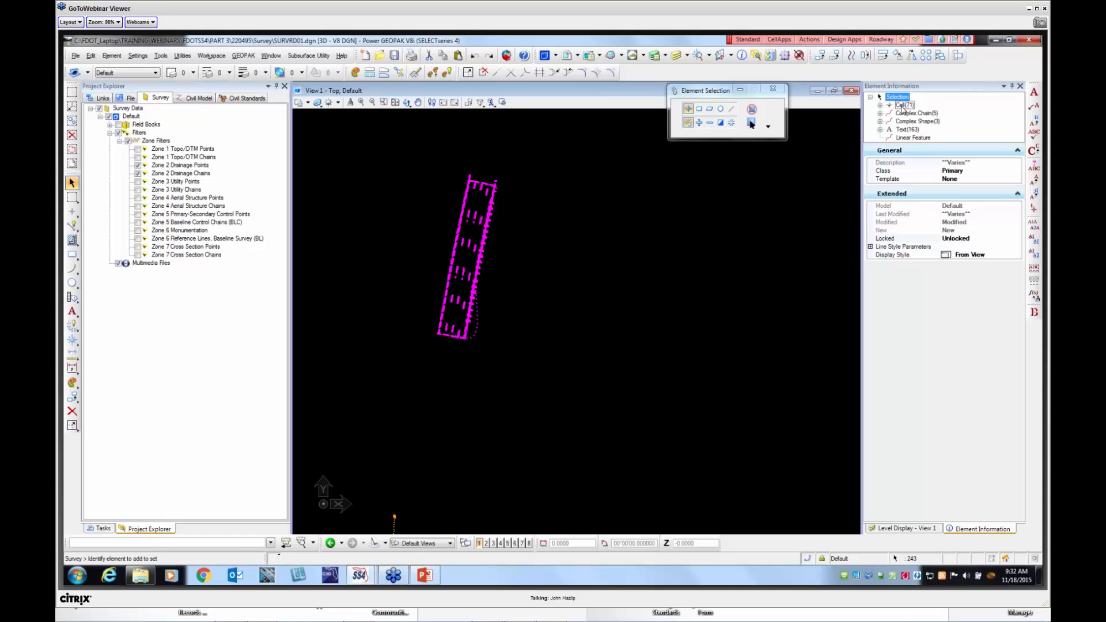
{"action": "left_click", "coordinate": [947, 339]}
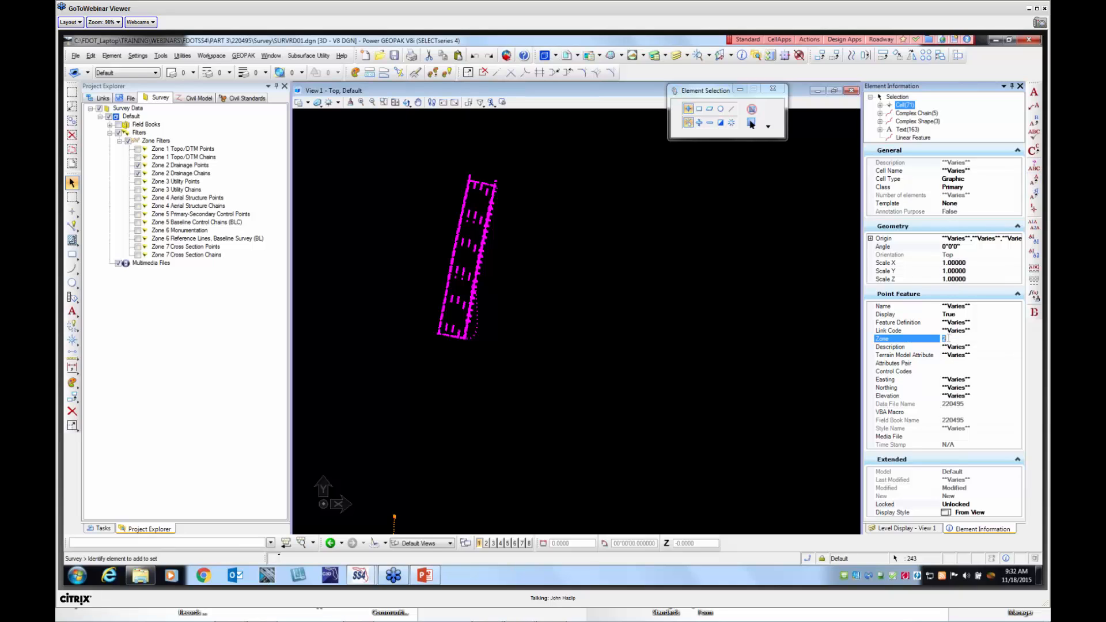
{"action": "left_click", "coordinate": [915, 113]}
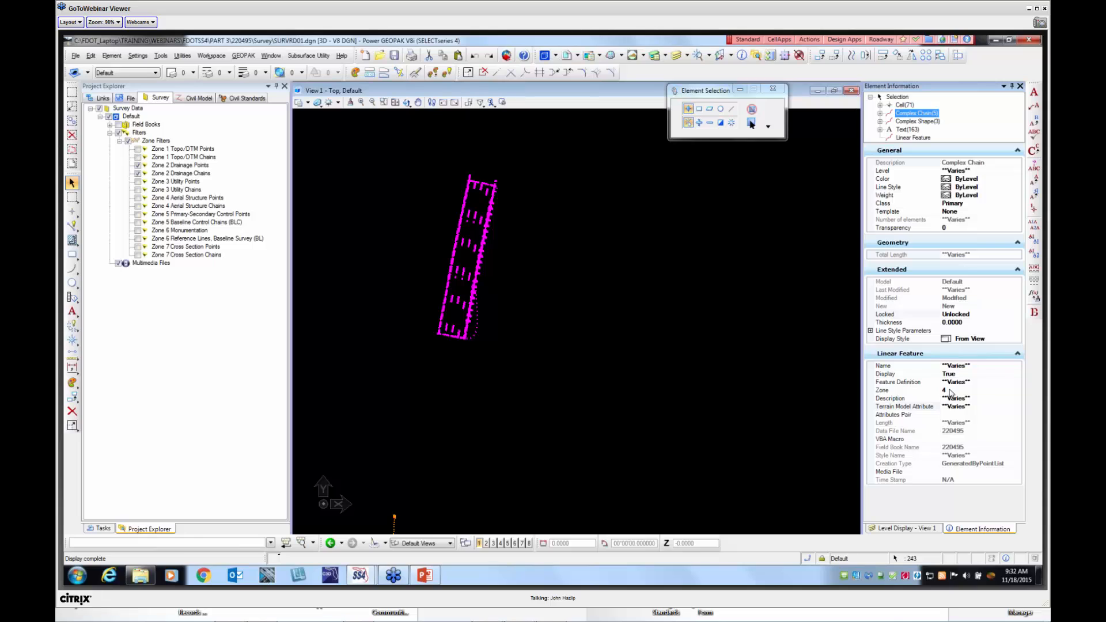
{"action": "left_click", "coordinate": [920, 121]}
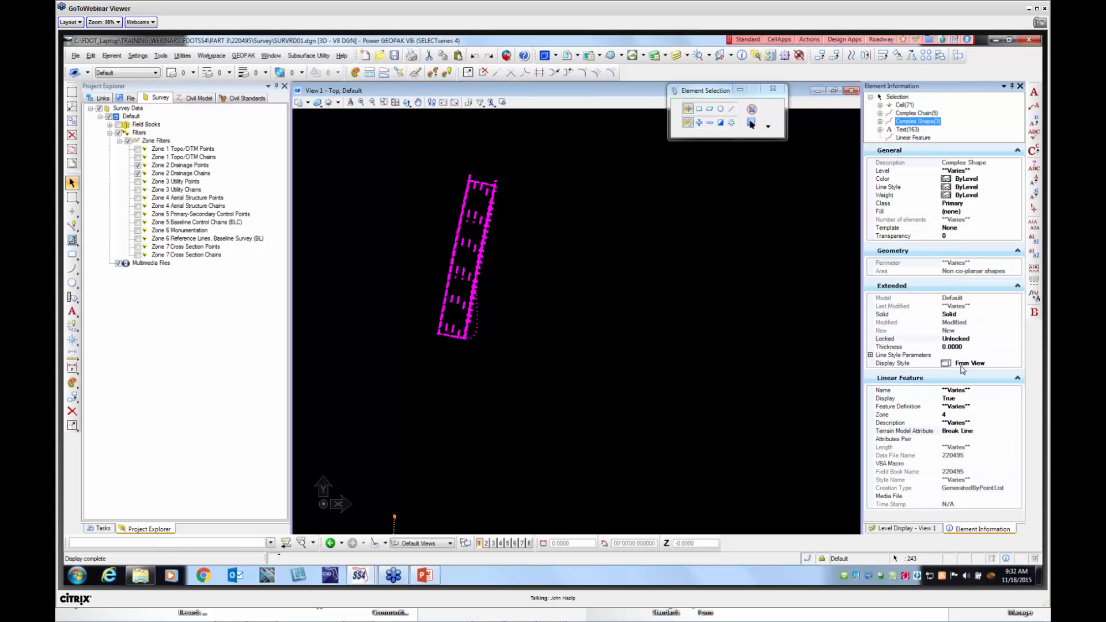
{"action": "left_click", "coordinate": [915, 138]}
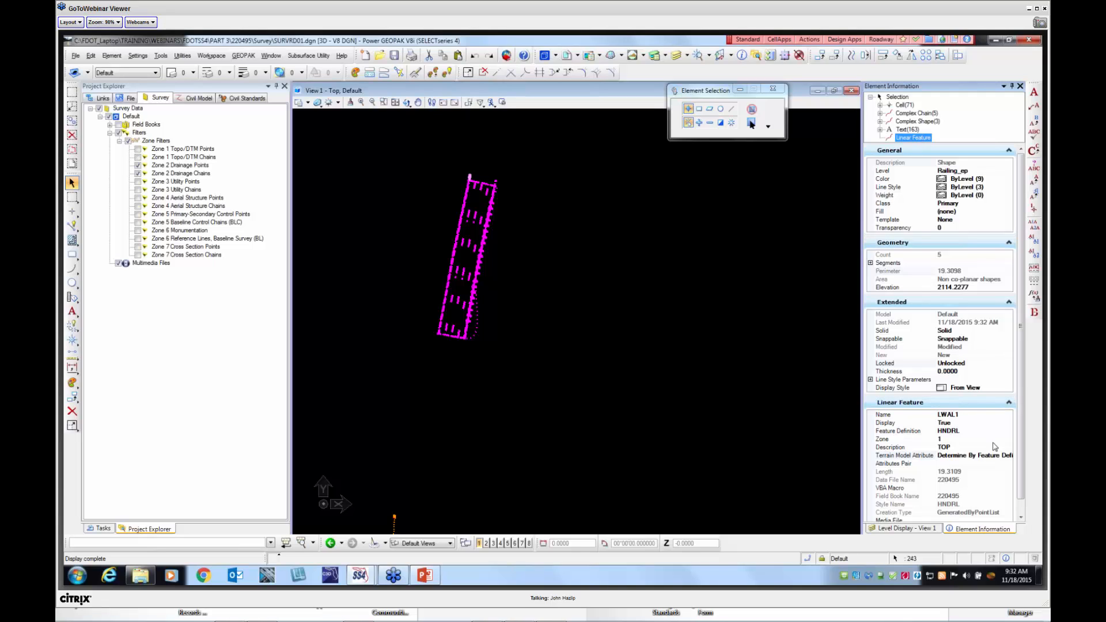
{"action": "left_click", "coordinate": [946, 439]}
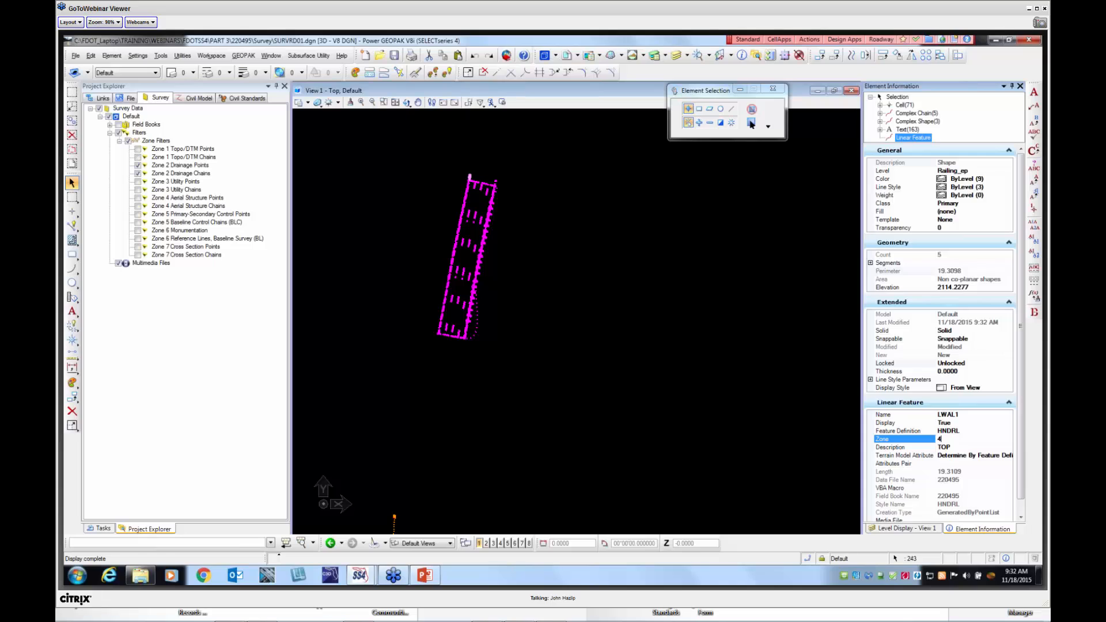
{"action": "left_click", "coordinate": [622, 288]}
Turn all filters off, redisplay only Zone 2 Drainage Points and Chains, and check which features are drawn along the alignment
{"action": "left_click", "coordinate": [118, 132]}
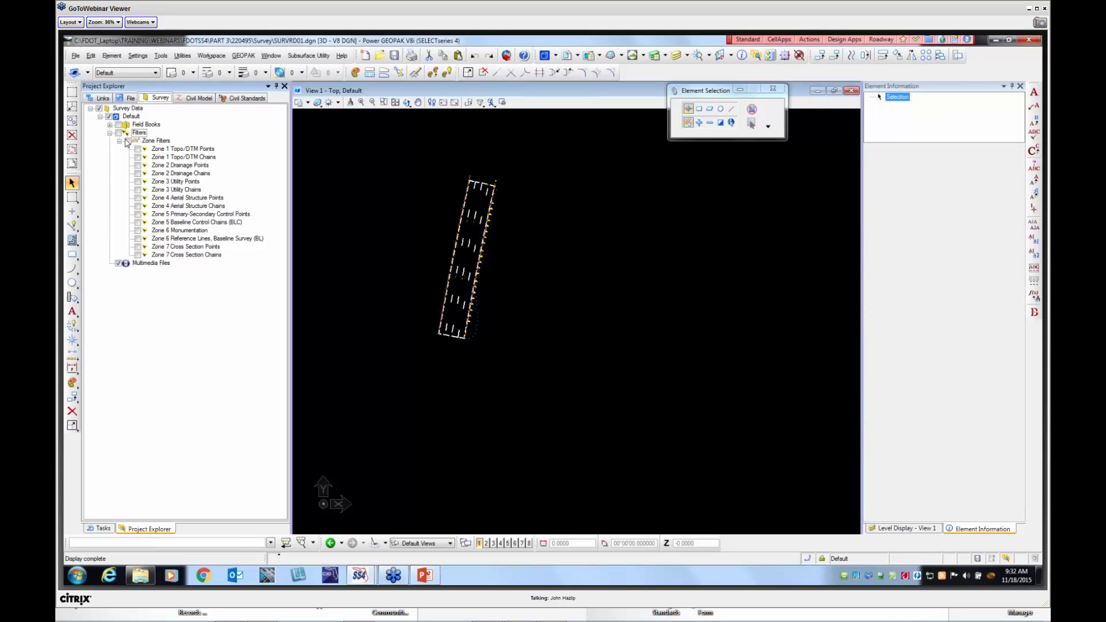
{"action": "left_click", "coordinate": [138, 166]}
{"action": "left_click", "coordinate": [138, 173]}
{"action": "scroll", "coordinate": [454, 218], "scroll_direction": "down", "scroll_amount": 8}
{"action": "scroll", "coordinate": [453, 272], "scroll_direction": "up", "scroll_amount": 6}
{"action": "scroll", "coordinate": [474, 248], "scroll_direction": "up", "scroll_amount": 3}
{"action": "scroll", "coordinate": [449, 347], "scroll_direction": "down", "scroll_amount": 5}
{"action": "middle_click_drag", "start_coordinate": [455, 287], "coordinate": [454, 353]}
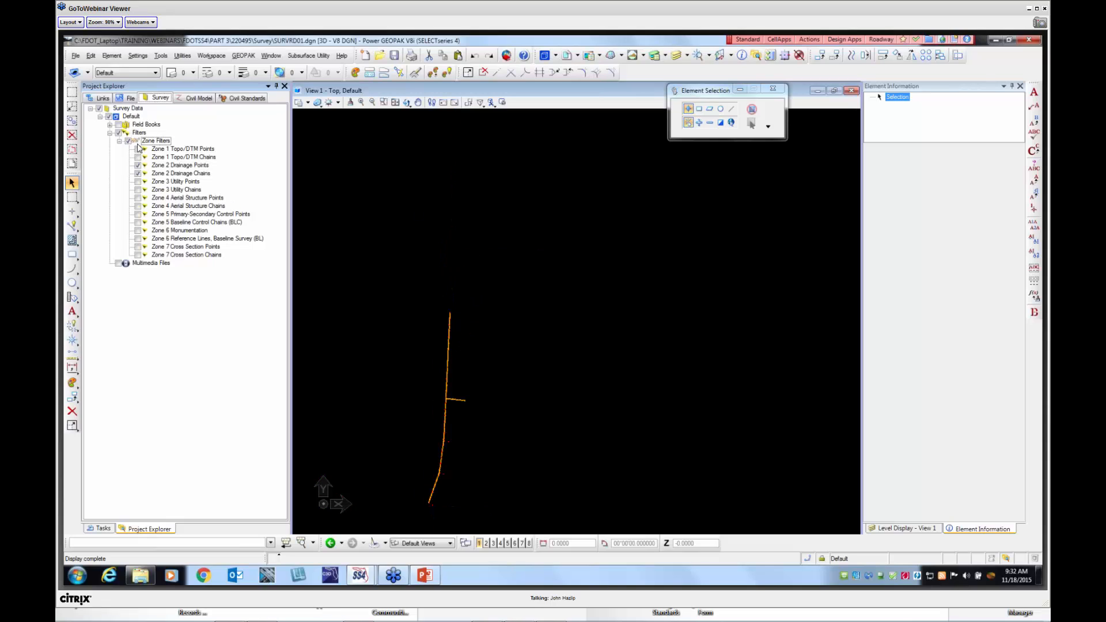
Turn off the Zone 2 filters and all other Filters, and display the Existing Drainage - DREXRD feature definitions from Civil Standards
{"action": "left_click", "coordinate": [141, 167]}
{"action": "left_click", "coordinate": [138, 174]}
{"action": "left_click", "coordinate": [119, 133]}
{"action": "left_click", "coordinate": [244, 97]}
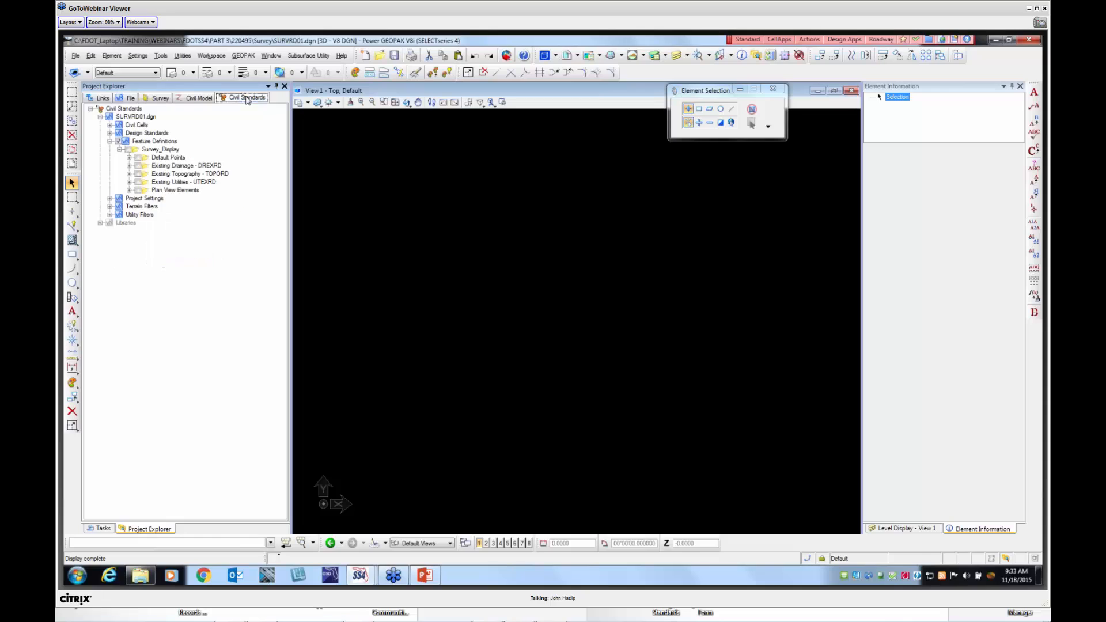
{"action": "left_click", "coordinate": [139, 166]}
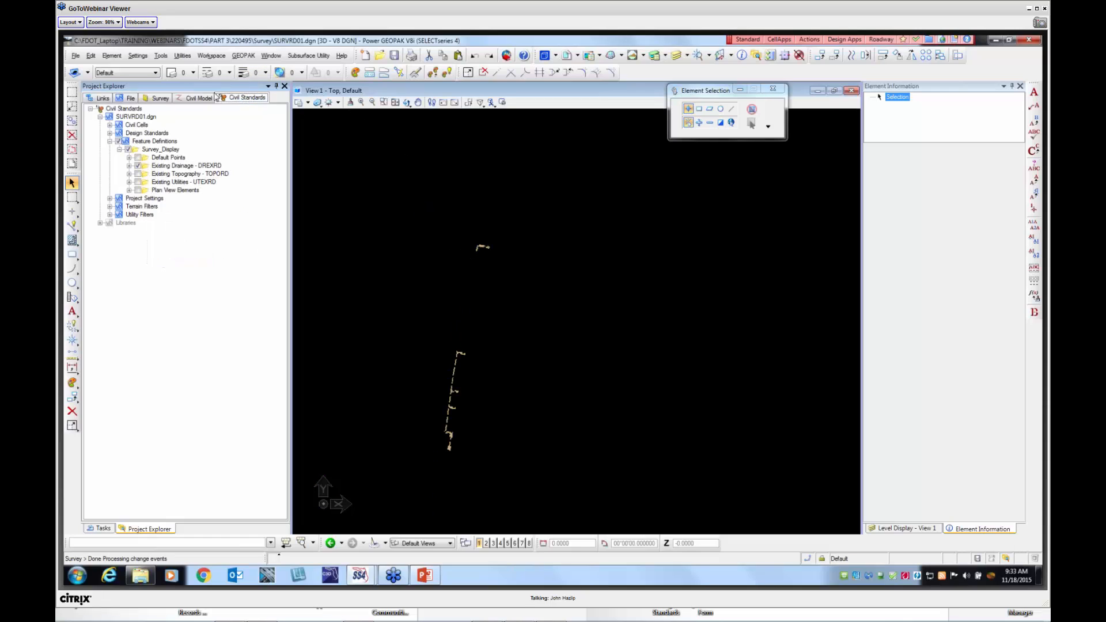
Return to the survey data, collapse Zone Filters, and expand Field Books to list the point features of 220495
{"action": "left_click", "coordinate": [160, 99]}
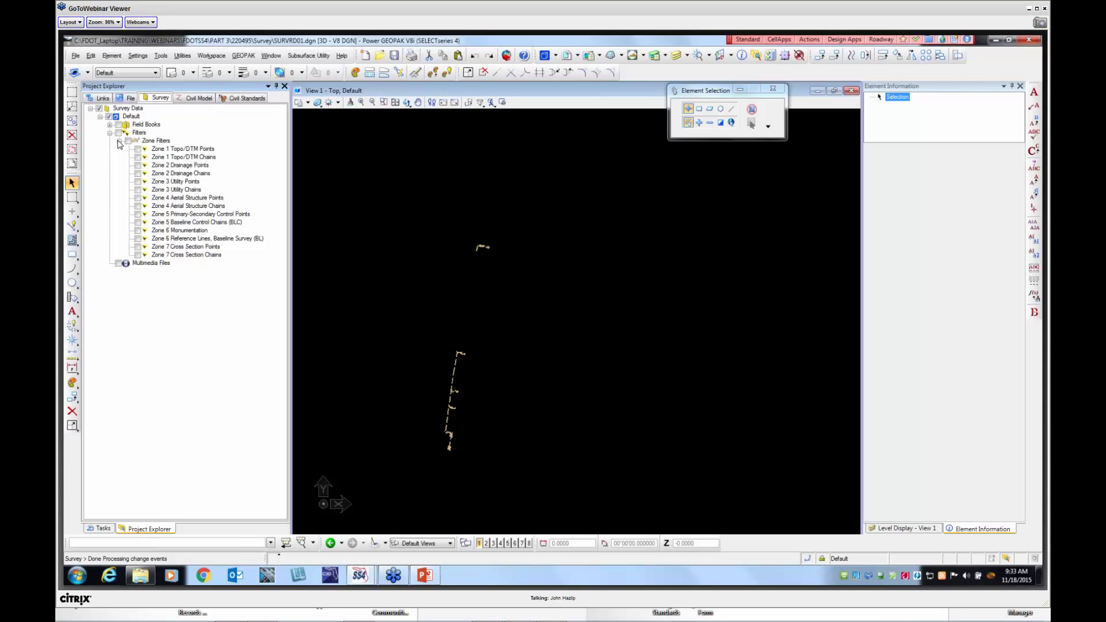
{"action": "left_click", "coordinate": [119, 141]}
{"action": "left_click", "coordinate": [109, 125]}
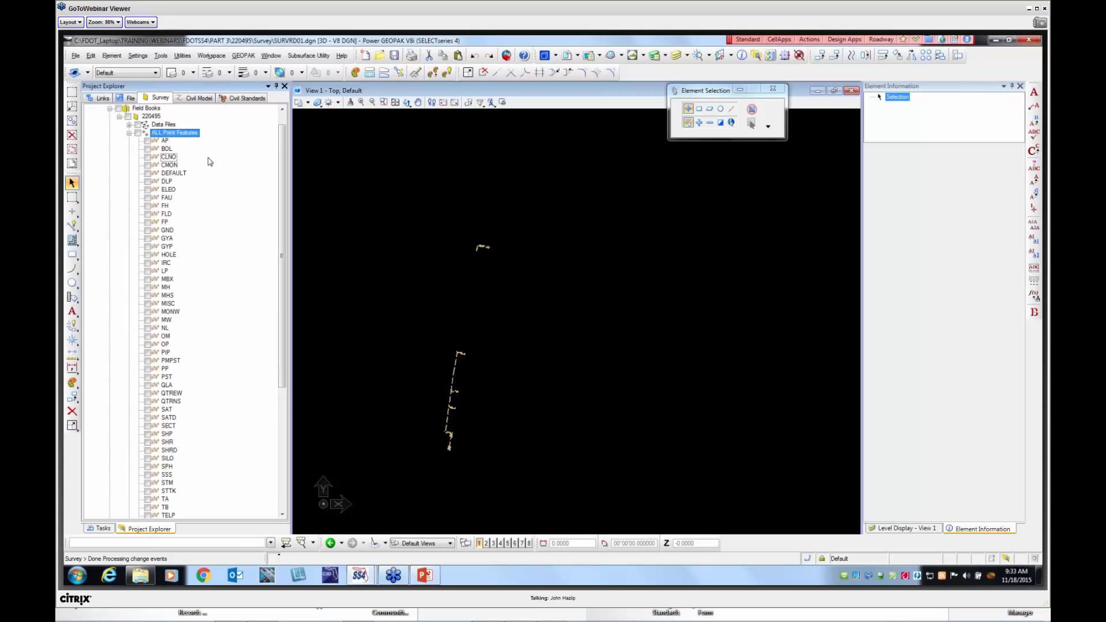
Display the DEFAULT point features, inspect the properties of an elevation label and a nearby point, and clear the selection
{"action": "left_click", "coordinate": [148, 173]}
{"action": "mouse_move", "coordinate": [490, 217]}
{"action": "middle_mouse_down", "text": "shift"}
{"action": "mouse_move", "coordinate": [506, 208]}
{"action": "mouse_move", "coordinate": [469, 177]}
{"action": "mouse_move", "coordinate": [484, 196]}
{"action": "mouse_move", "coordinate": [454, 182]}
{"action": "mouse_move", "coordinate": [478, 242]}
{"action": "middle_mouse_up", "text": "shift"}
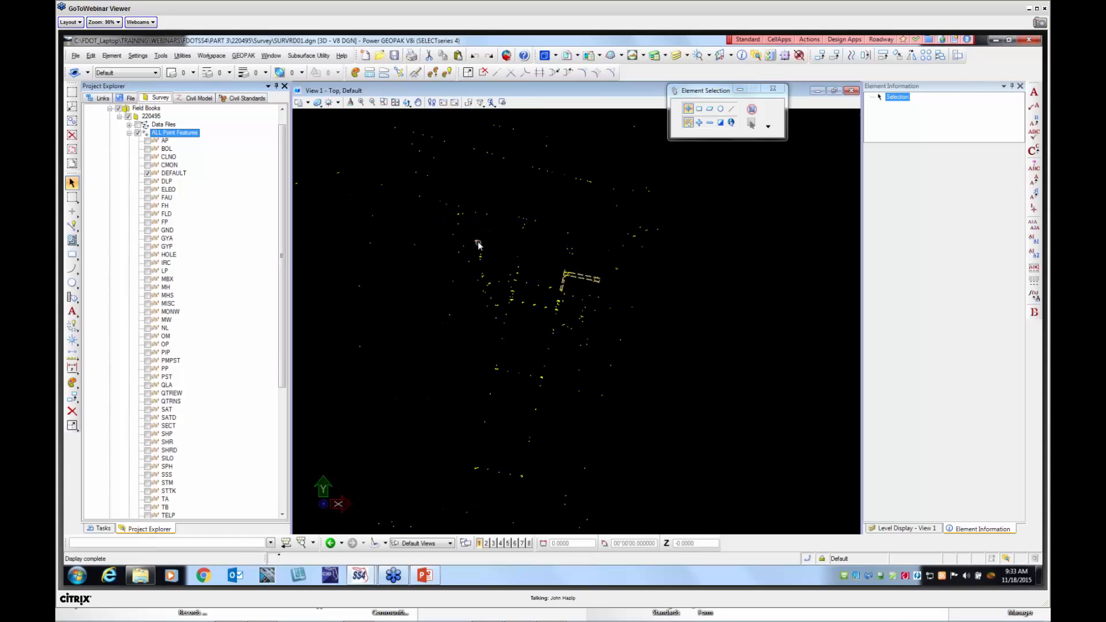
{"action": "left_click", "coordinate": [476, 241]}
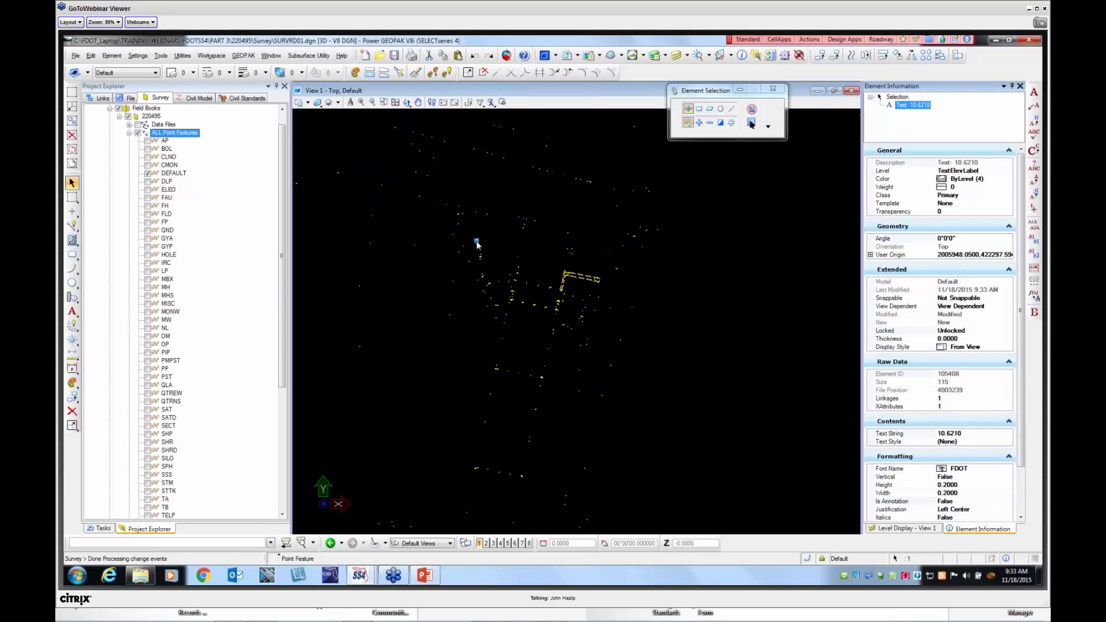
{"action": "scroll", "coordinate": [477, 238], "scroll_direction": "up", "scroll_amount": 5}
{"action": "scroll", "coordinate": [478, 236], "scroll_direction": "up", "scroll_amount": 5}
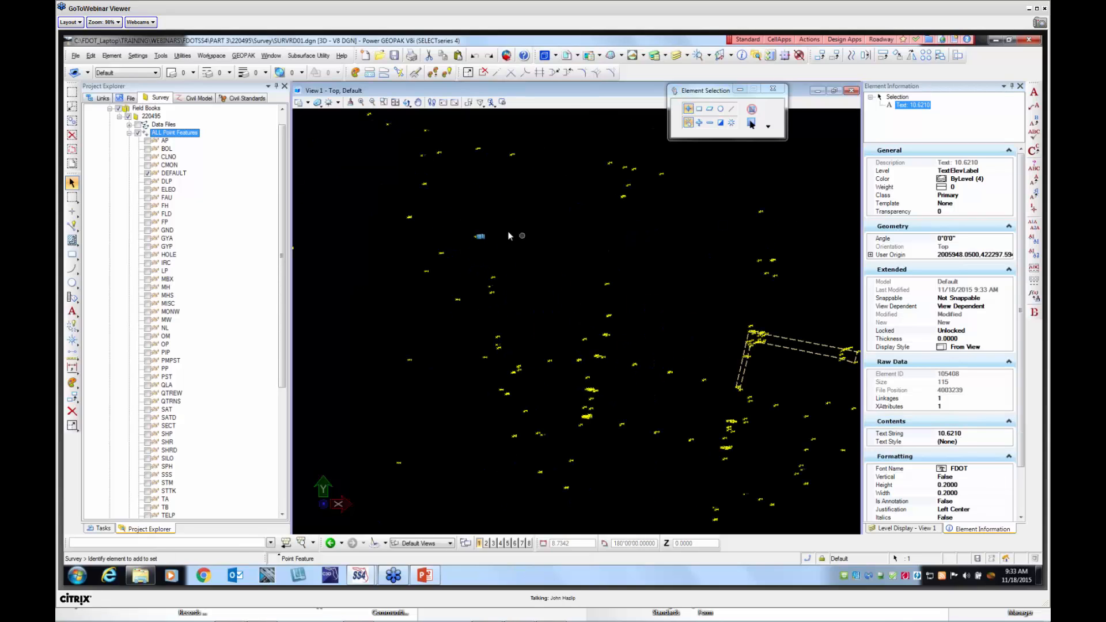
{"action": "left_click", "coordinate": [369, 270]}
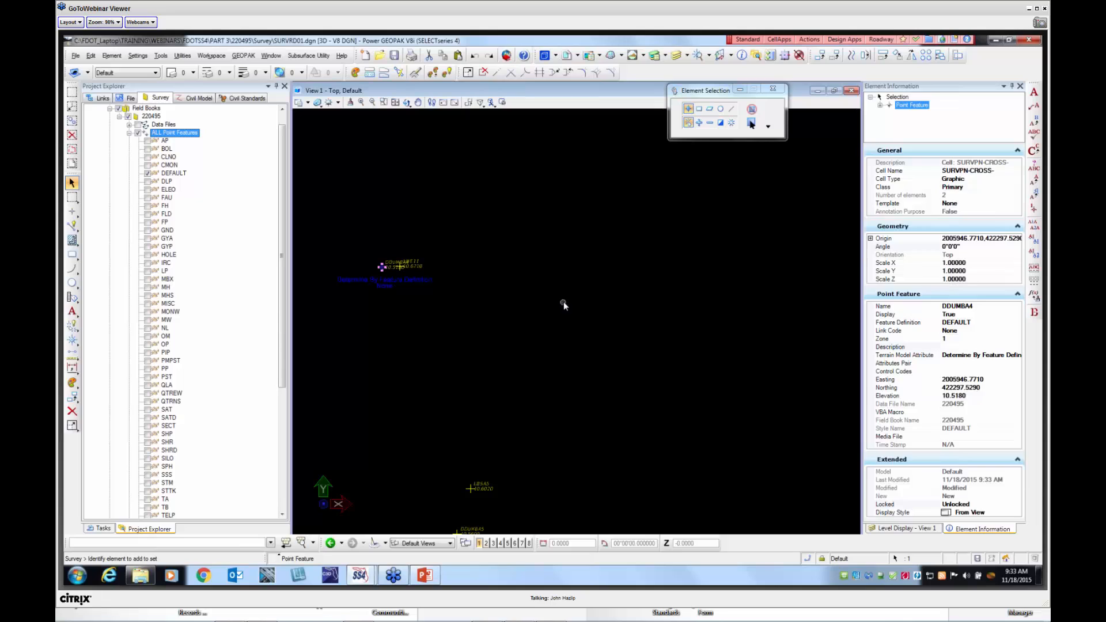
{"action": "left_click", "coordinate": [564, 303]}
Examine the point names and elevations around LFLU8 at the east end of the northern dashed outline
{"action": "scroll", "coordinate": [495, 316], "scroll_direction": "down", "scroll_amount": 6}
{"action": "scroll", "coordinate": [748, 410], "scroll_direction": "up", "scroll_amount": 4}
{"action": "scroll", "coordinate": [662, 335], "scroll_direction": "down", "scroll_amount": 2}
{"action": "scroll", "coordinate": [694, 317], "scroll_direction": "up", "scroll_amount": 4}
{"action": "scroll", "coordinate": [683, 297], "scroll_direction": "up", "scroll_amount": 2}
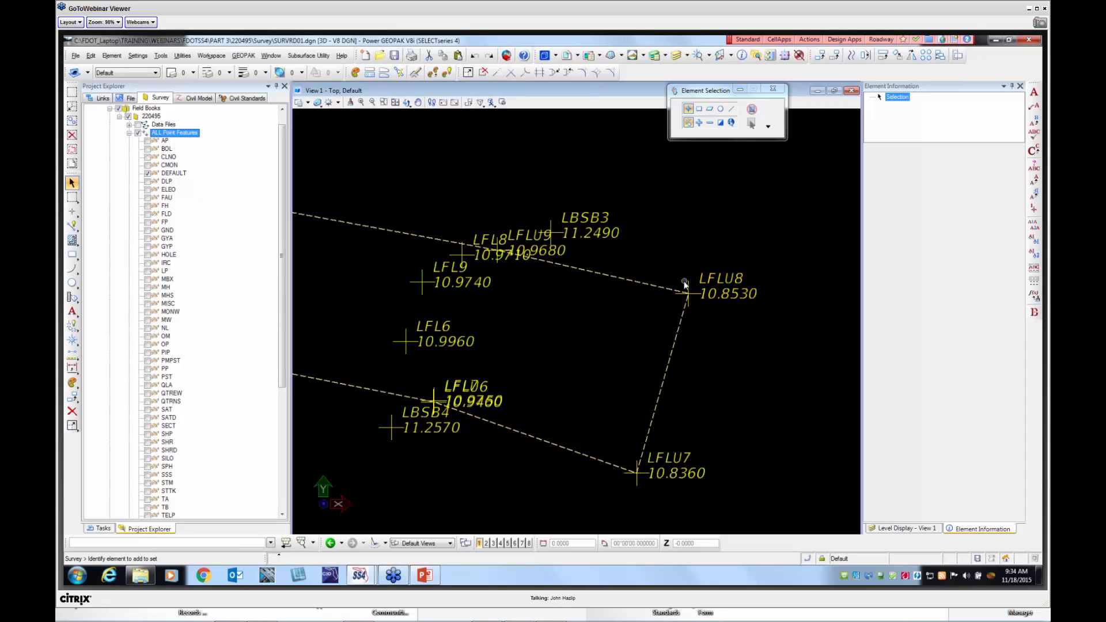
{"action": "scroll", "coordinate": [718, 284], "scroll_direction": "down", "scroll_amount": 6}
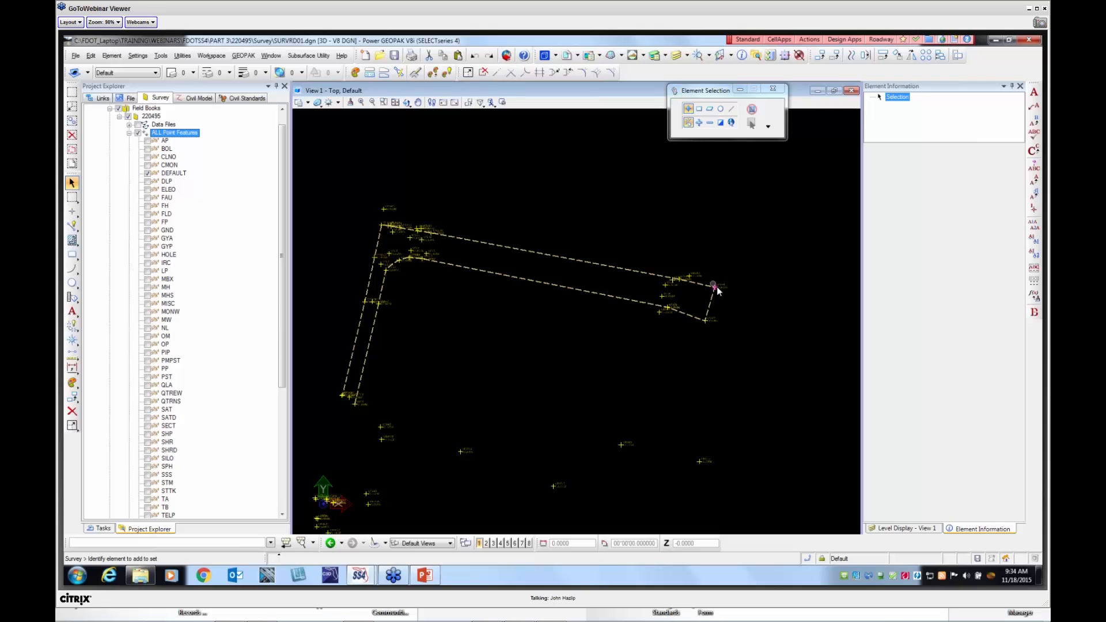
{"action": "scroll", "coordinate": [717, 286], "scroll_direction": "up", "scroll_amount": 7}
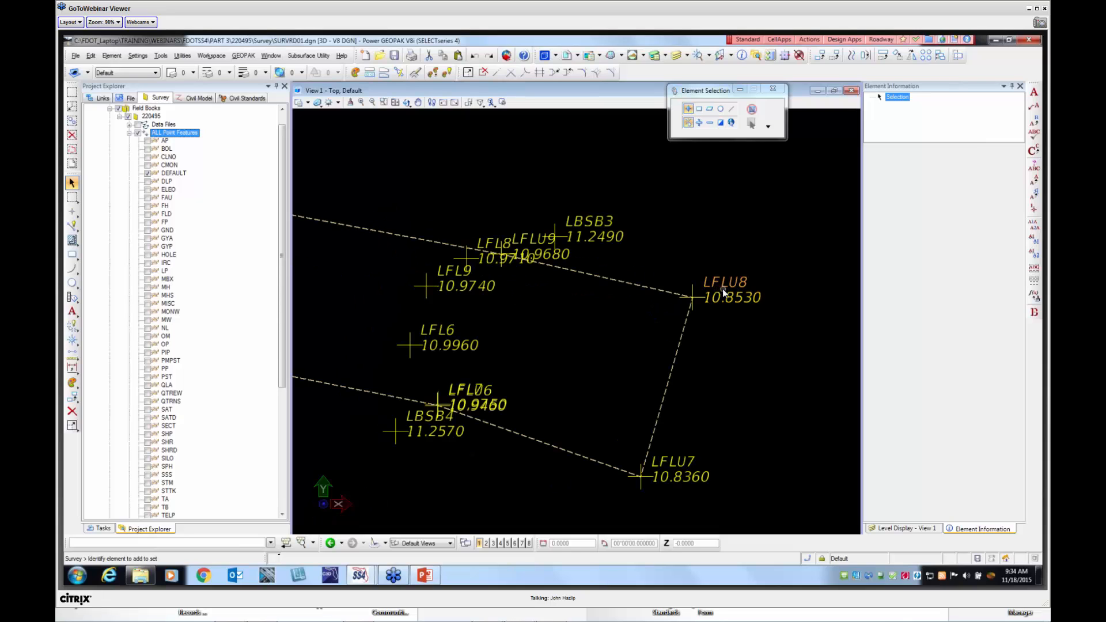
Examine the point labels at the northwest corner of the outline and check the feature details of LFLU14
{"action": "scroll", "coordinate": [719, 282], "scroll_direction": "down", "scroll_amount": 7}
{"action": "scroll", "coordinate": [564, 282], "scroll_direction": "up", "scroll_amount": 5}
{"action": "scroll", "coordinate": [553, 311], "scroll_direction": "down", "scroll_amount": 6}
{"action": "scroll", "coordinate": [538, 239], "scroll_direction": "up", "scroll_amount": 4}
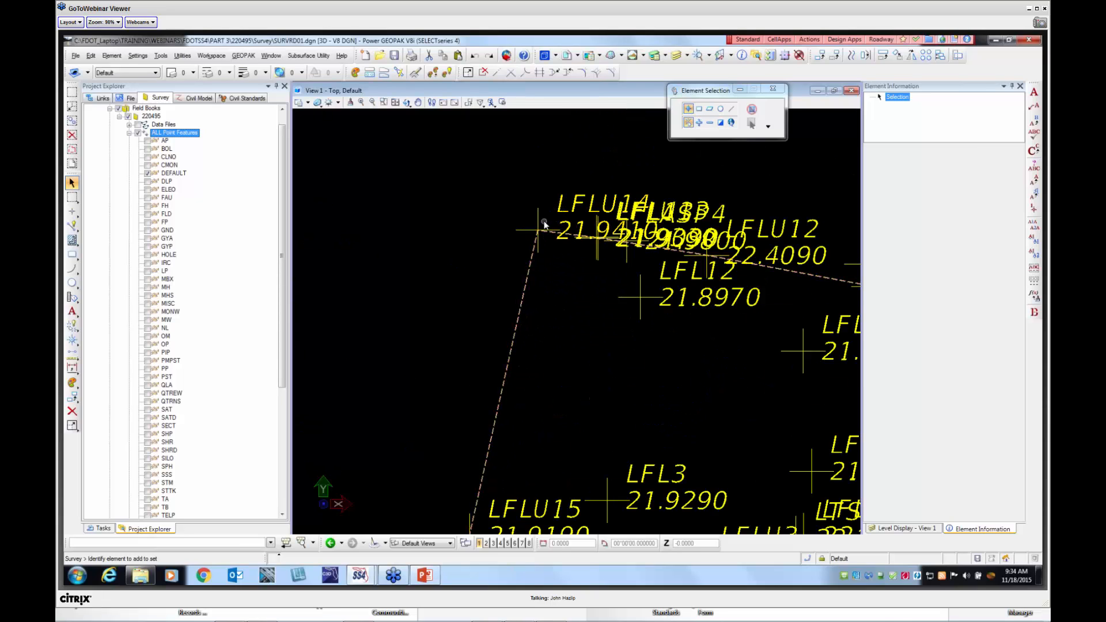
{"action": "mouse_move", "coordinate": [539, 218]}
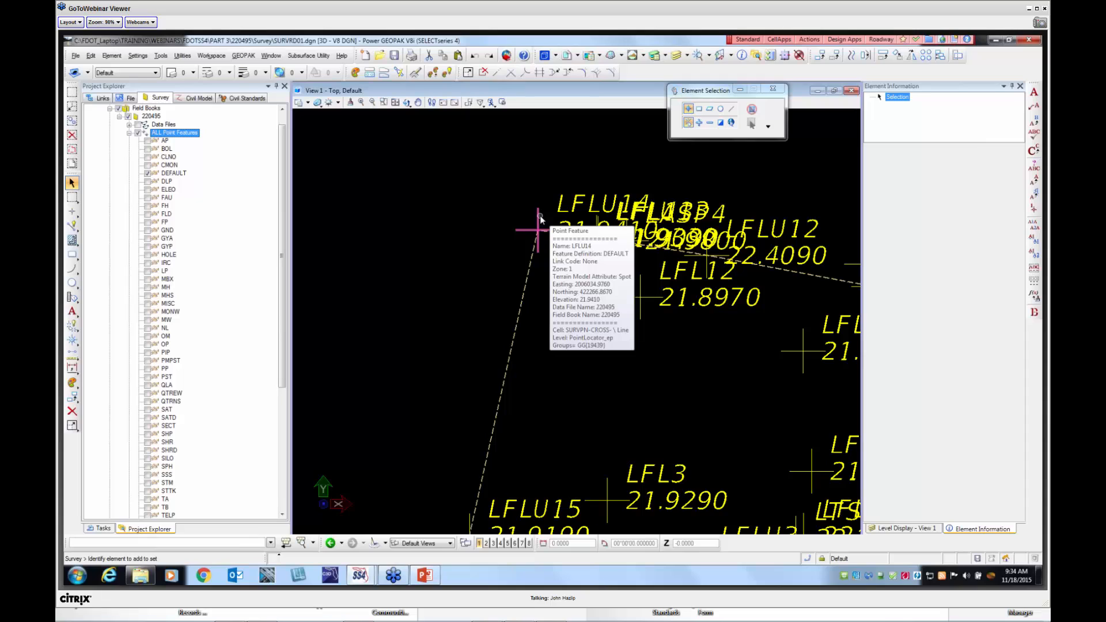
{"action": "left_click", "coordinate": [538, 217]}
{"action": "left_click", "coordinate": [500, 216]}
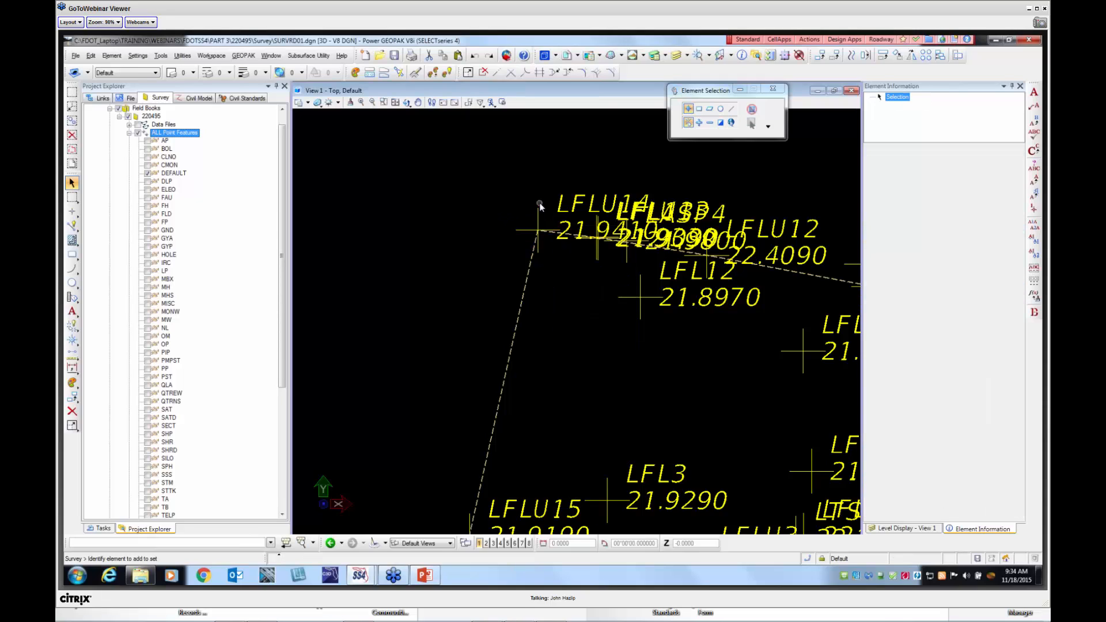
Examine the LFLU point labels at the east end of the next dashed outline to the south
{"action": "scroll", "coordinate": [539, 206], "scroll_direction": "down", "scroll_amount": 3}
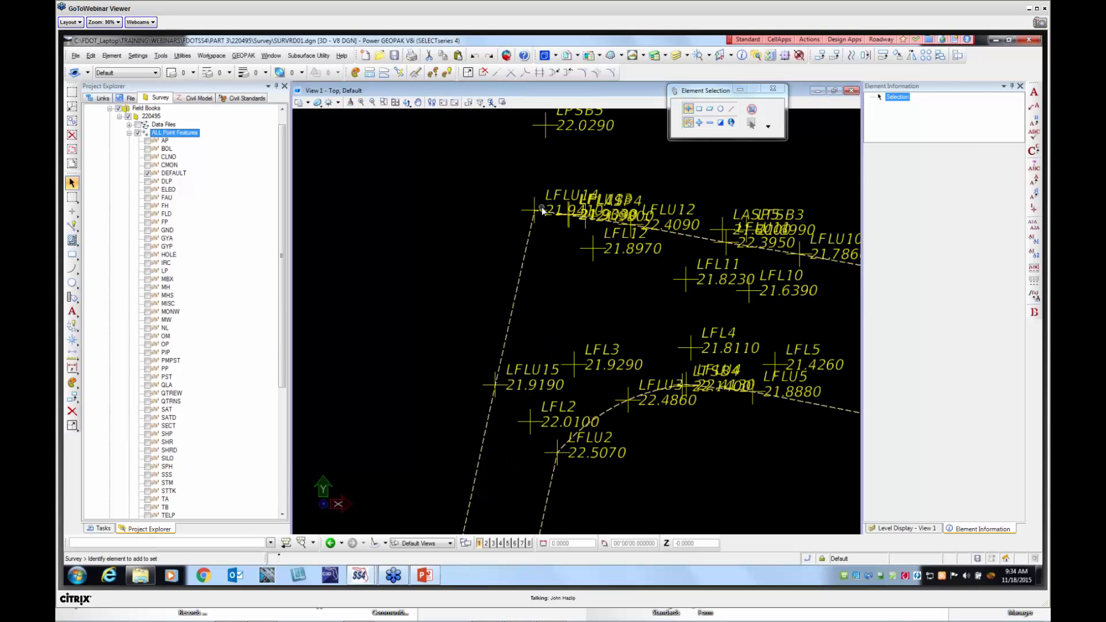
{"action": "scroll", "coordinate": [542, 207], "scroll_direction": "down", "scroll_amount": 1}
{"action": "scroll", "coordinate": [542, 206], "scroll_direction": "up", "scroll_amount": 2}
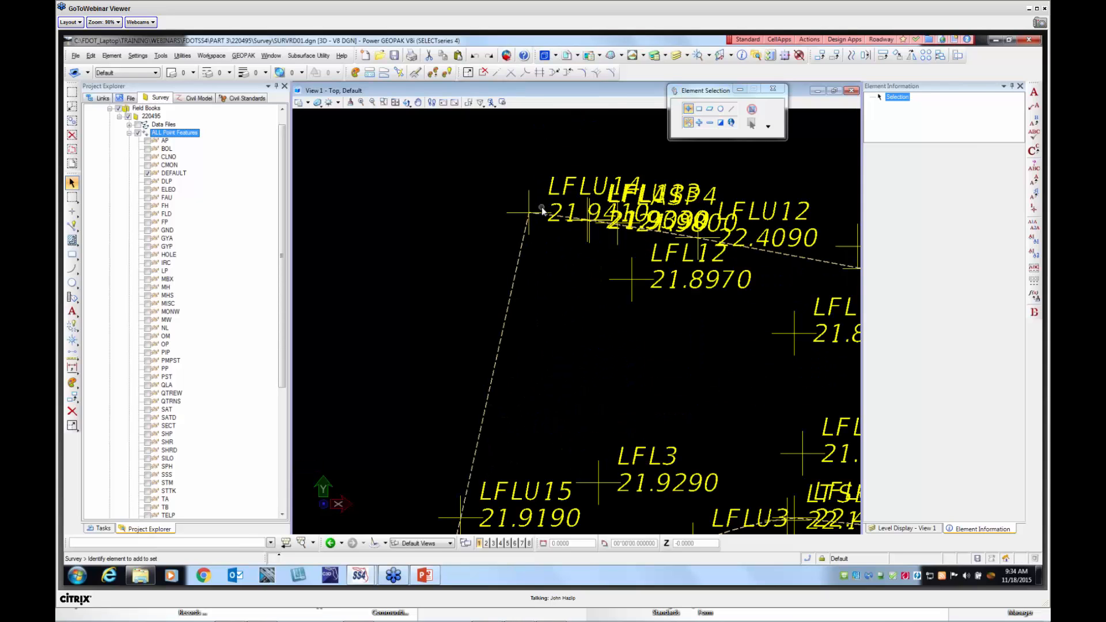
{"action": "scroll", "coordinate": [541, 210], "scroll_direction": "down", "scroll_amount": 5}
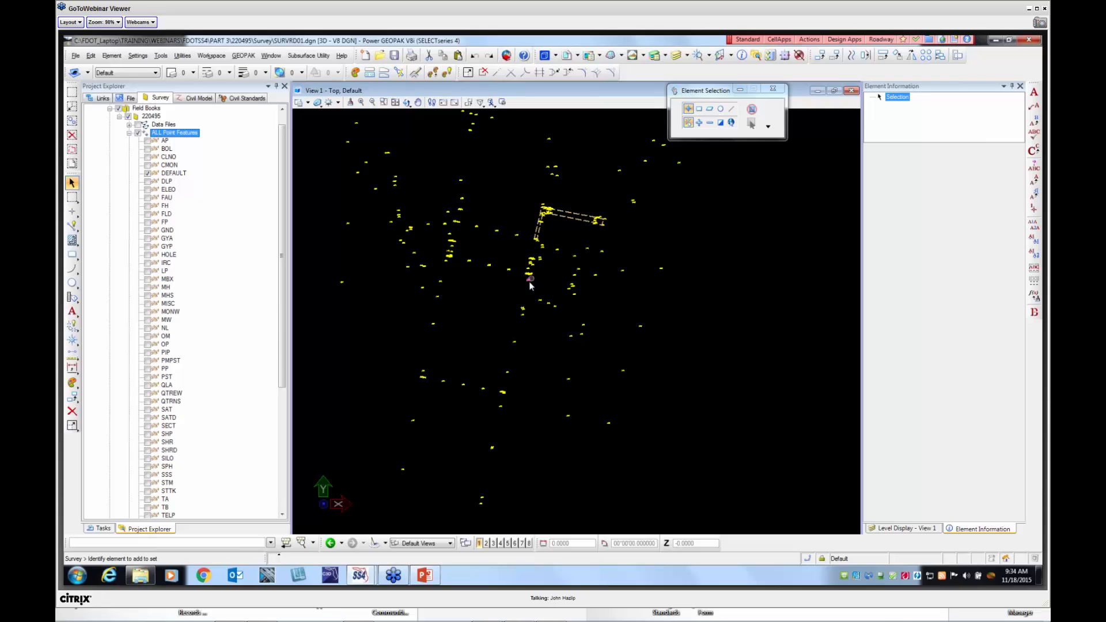
{"action": "scroll", "coordinate": [547, 225], "scroll_direction": "down", "scroll_amount": 4}
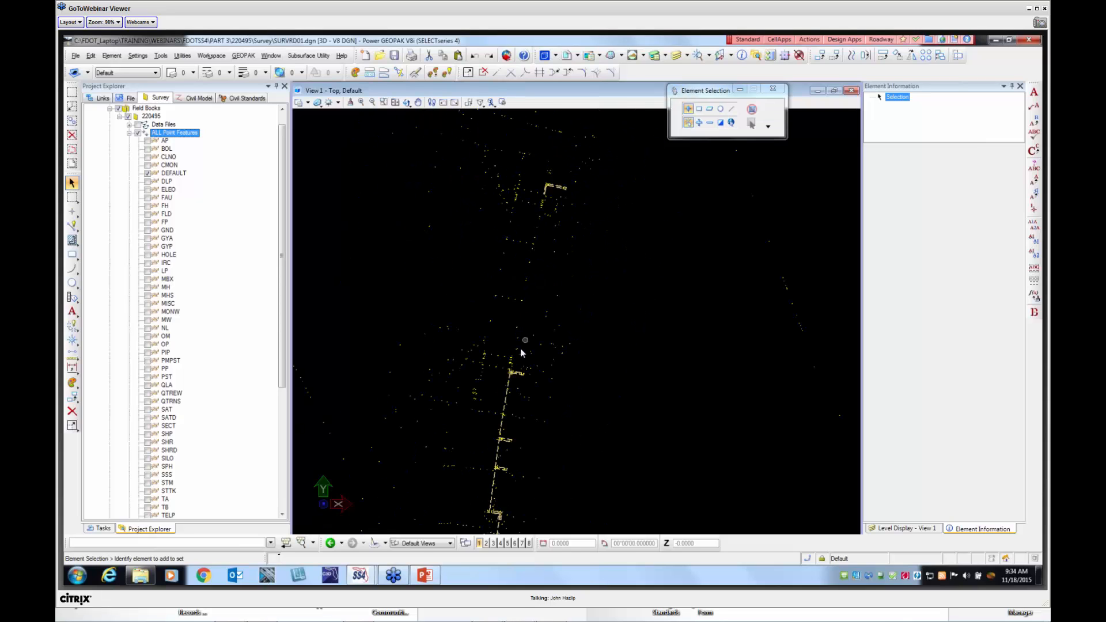
{"action": "scroll", "coordinate": [510, 377], "scroll_direction": "up", "scroll_amount": 4}
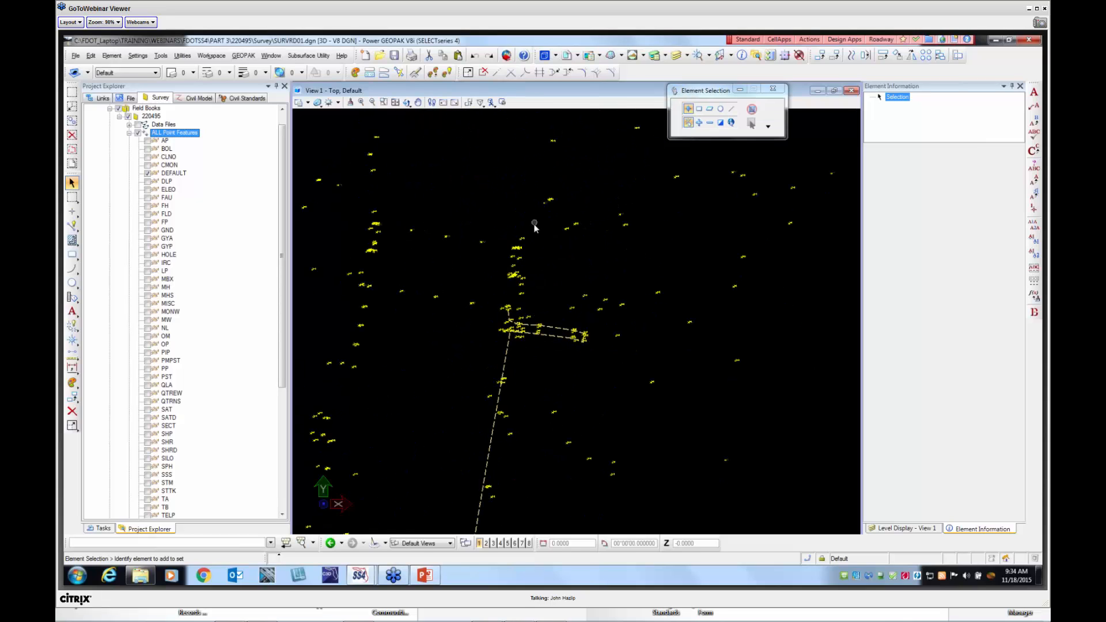
{"action": "scroll", "coordinate": [597, 332], "scroll_direction": "up", "scroll_amount": 5}
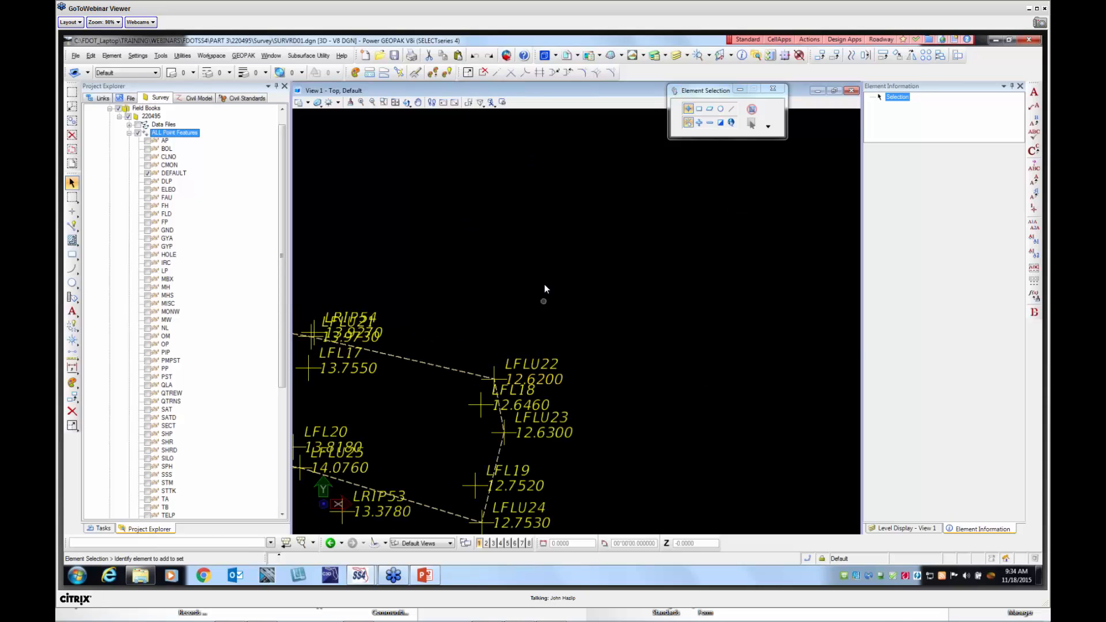
Examine the rectangular end treatment shape LMES1 further south, checking its feature details and the names of its corner points
{"action": "scroll", "coordinate": [547, 246], "scroll_direction": "down", "scroll_amount": 6}
{"action": "middle_click_drag", "start_coordinate": [486, 473], "coordinate": [529, 250]}
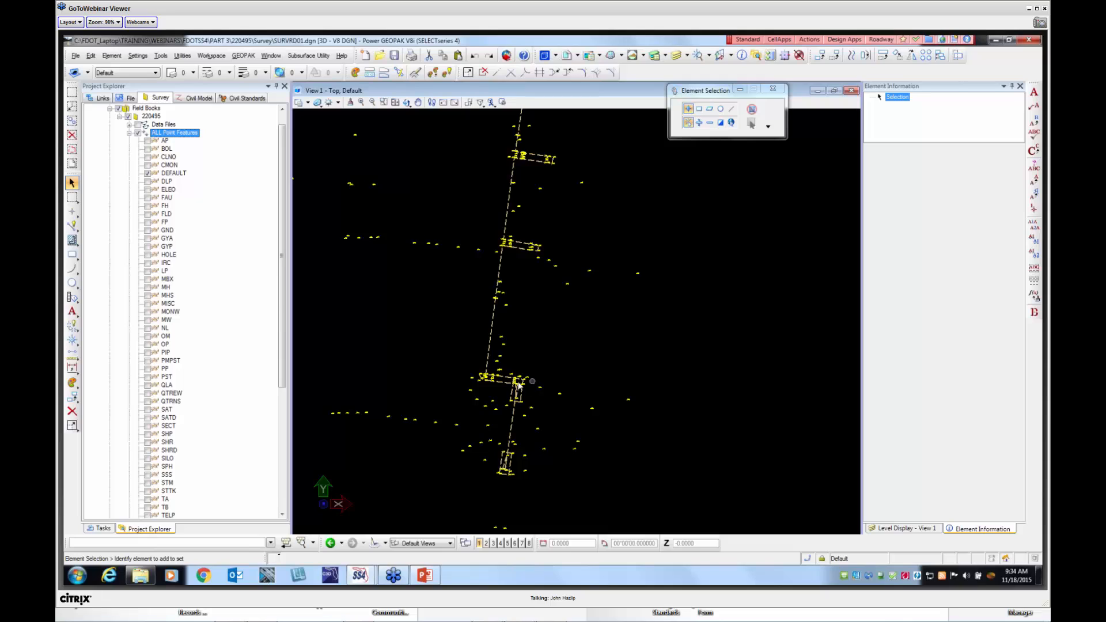
{"action": "scroll", "coordinate": [478, 383], "scroll_direction": "up", "scroll_amount": 2}
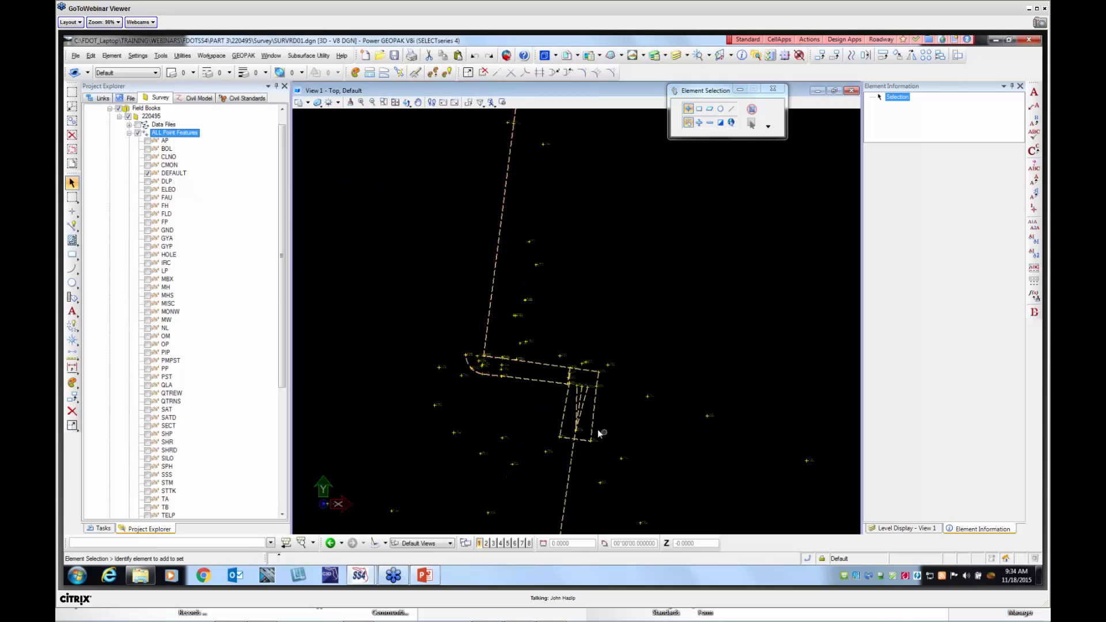
{"action": "scroll", "coordinate": [593, 424], "scroll_direction": "up", "scroll_amount": 5}
{"action": "scroll", "coordinate": [592, 419], "scroll_direction": "down", "scroll_amount": 5}
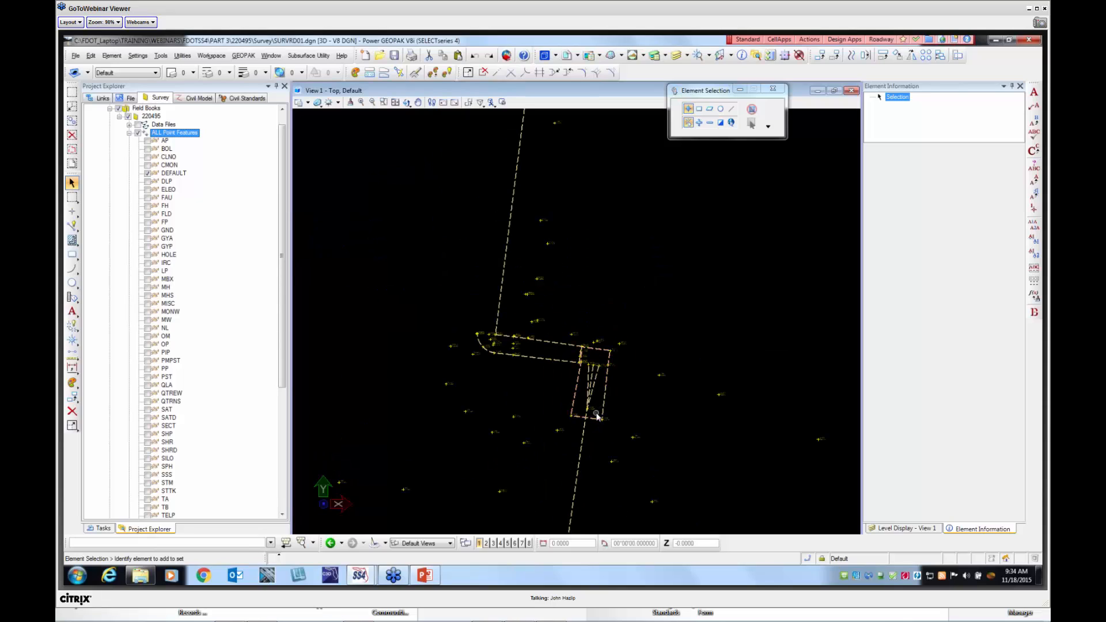
{"action": "scroll", "coordinate": [594, 410], "scroll_direction": "up", "scroll_amount": 2}
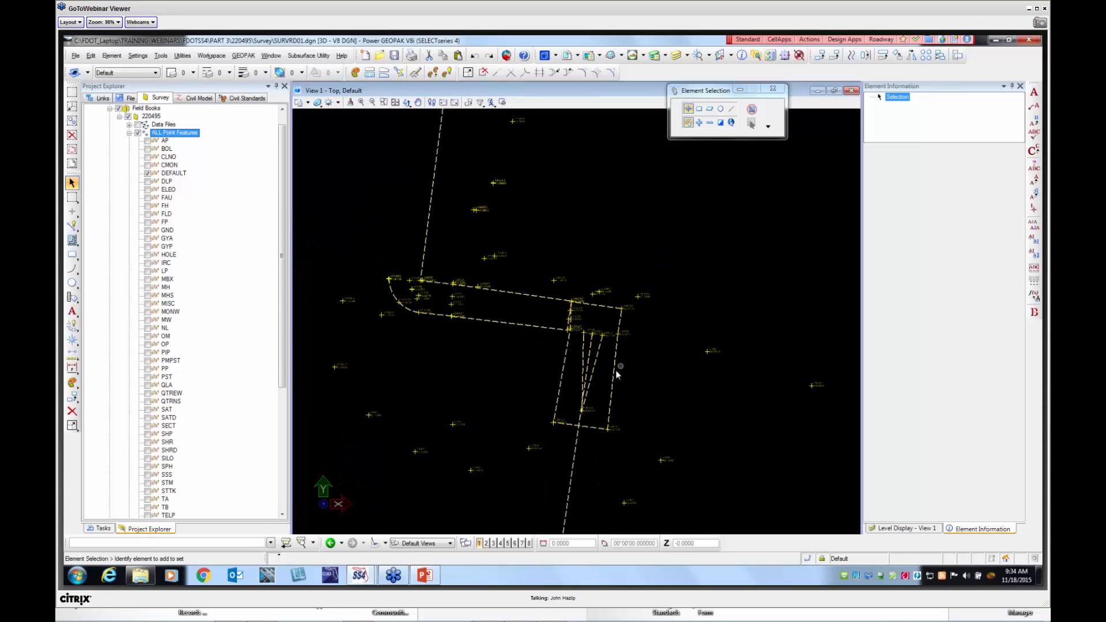
{"action": "mouse_move", "coordinate": [613, 375]}
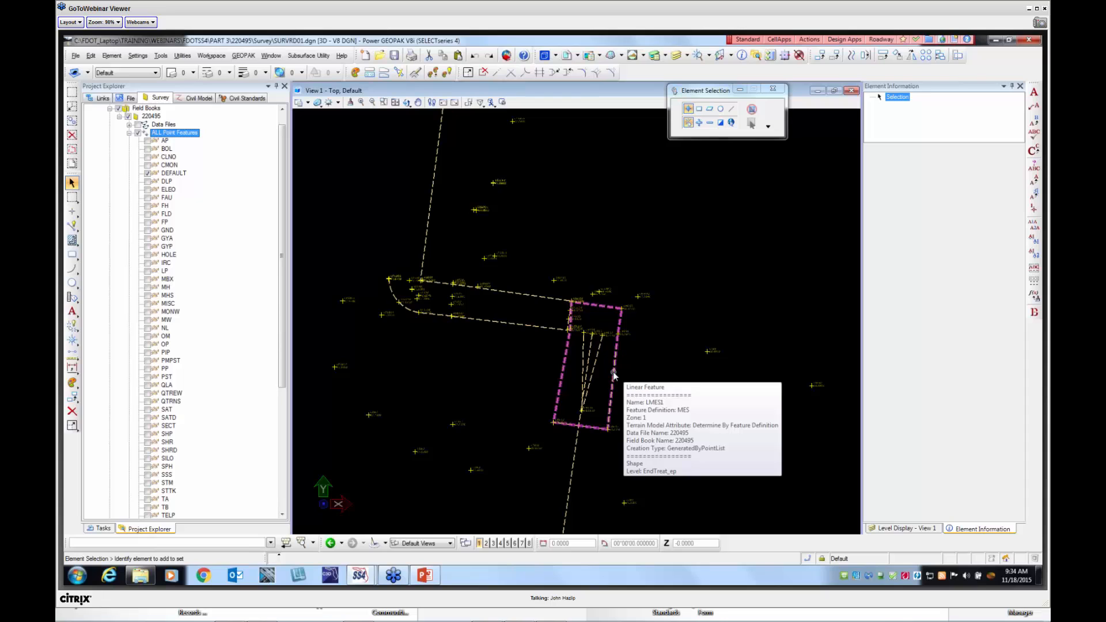
{"action": "scroll", "coordinate": [624, 314], "scroll_direction": "up", "scroll_amount": 5}
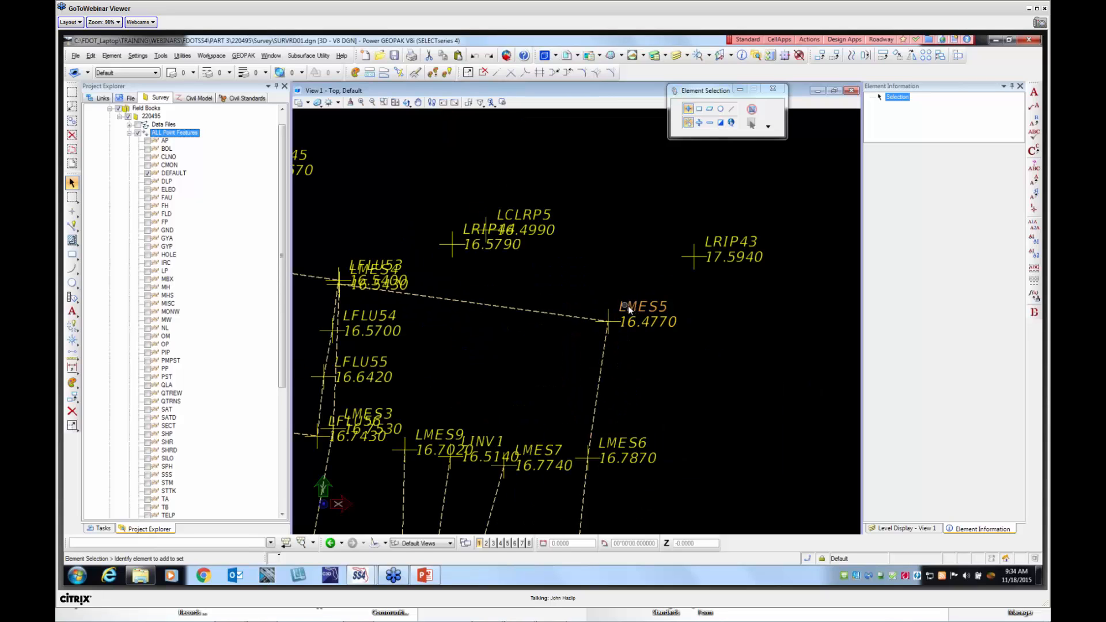
{"action": "scroll", "coordinate": [652, 311], "scroll_direction": "down", "scroll_amount": 5}
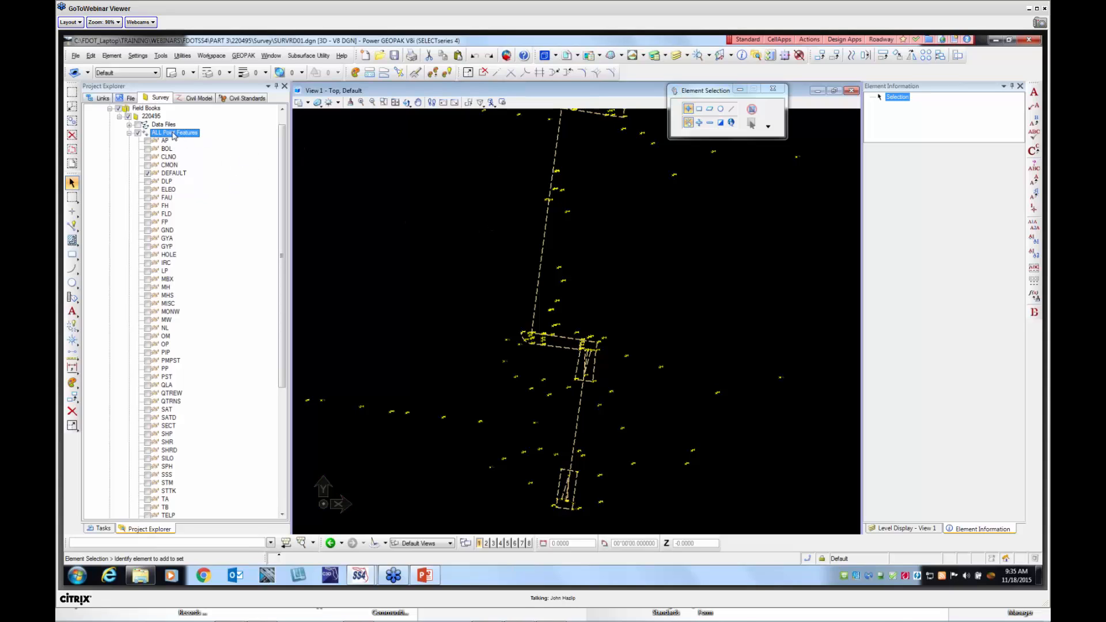
Display all point features of field book 220495 and bring the Element List window forward
{"action": "left_click", "coordinate": [137, 133]}
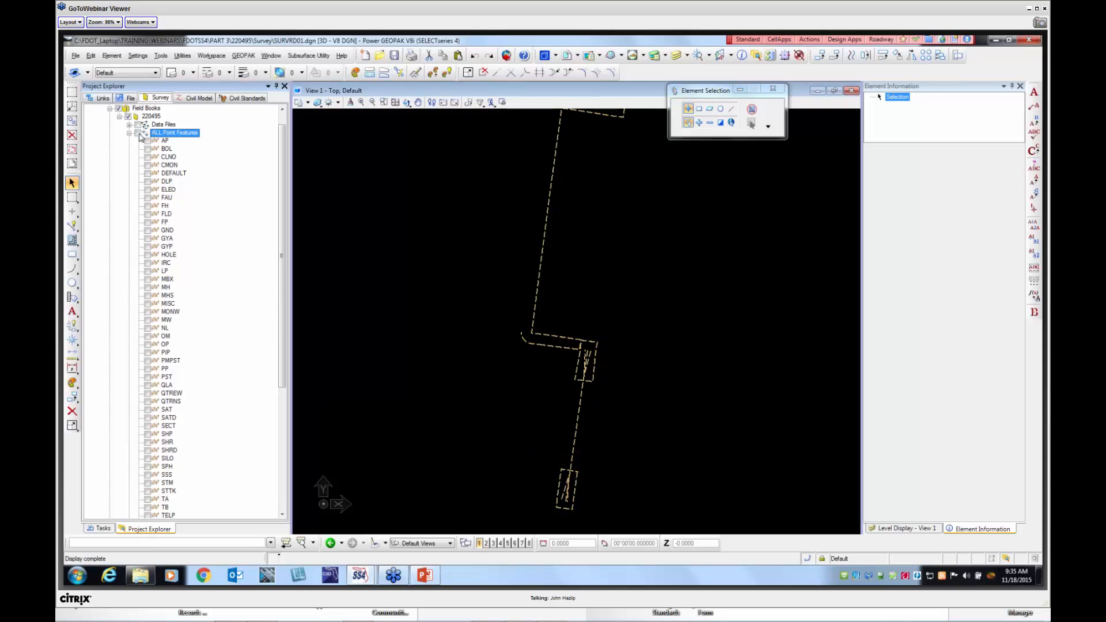
{"action": "left_click", "coordinate": [138, 133]}
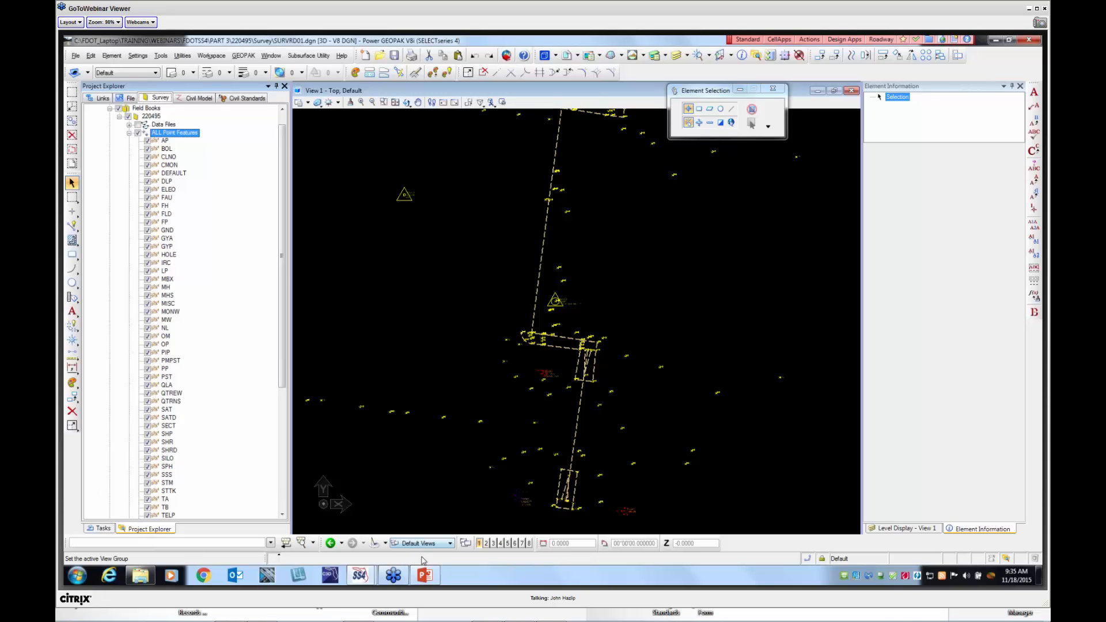
{"action": "mouse_move", "coordinate": [369, 579]}
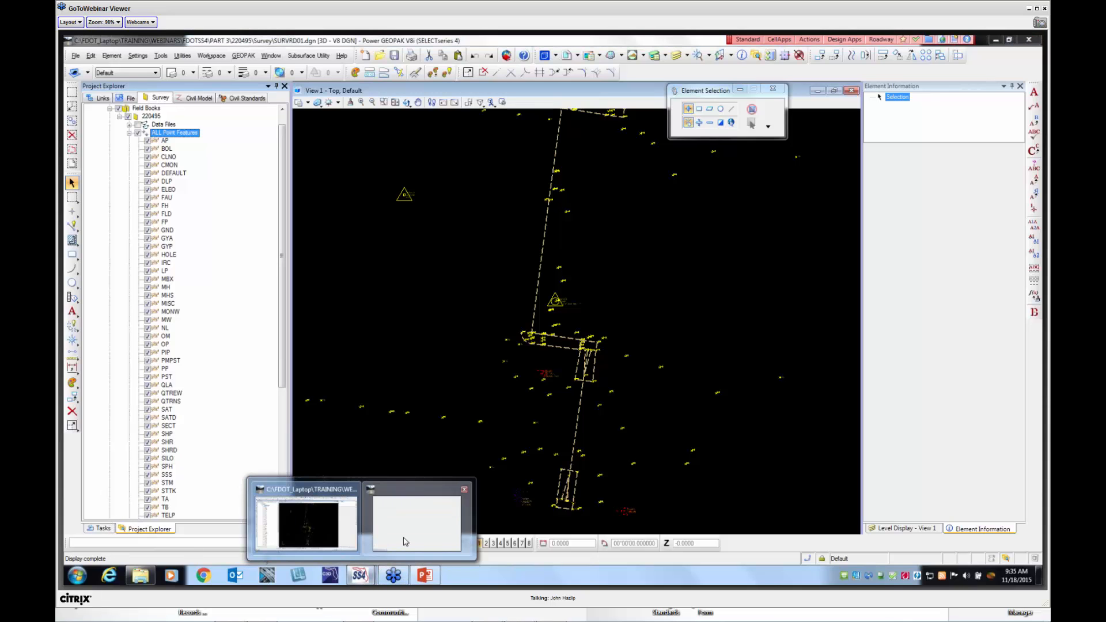
{"action": "left_click", "coordinate": [405, 541]}
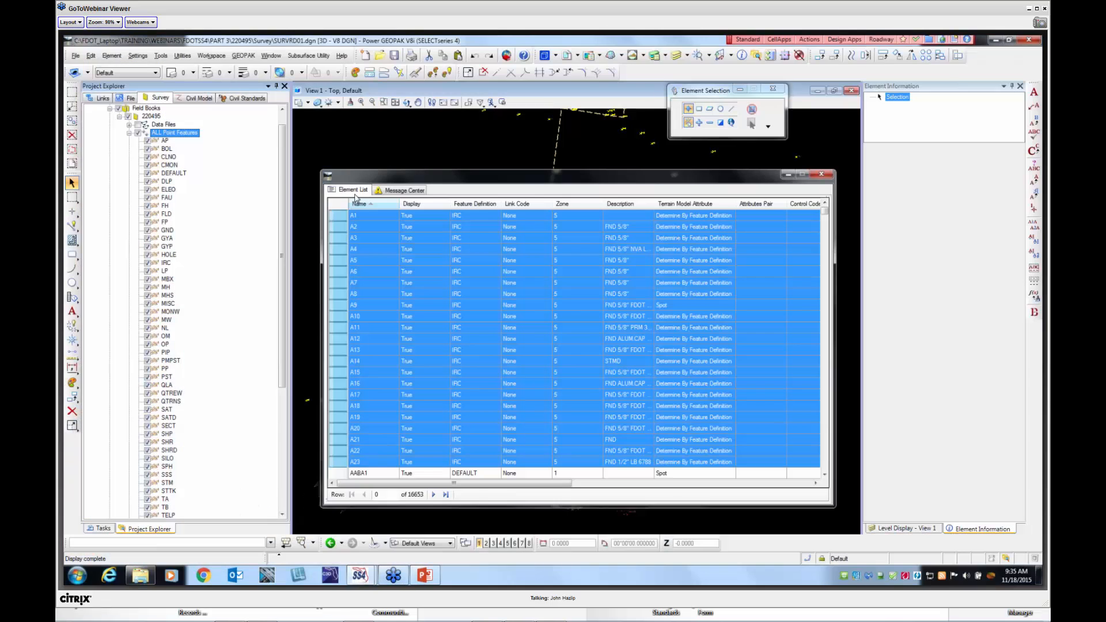
Find the LFLU points in the name-sorted element list and highlight the rows from LFLU1 through LFLU60
{"action": "left_click", "coordinate": [337, 218]}
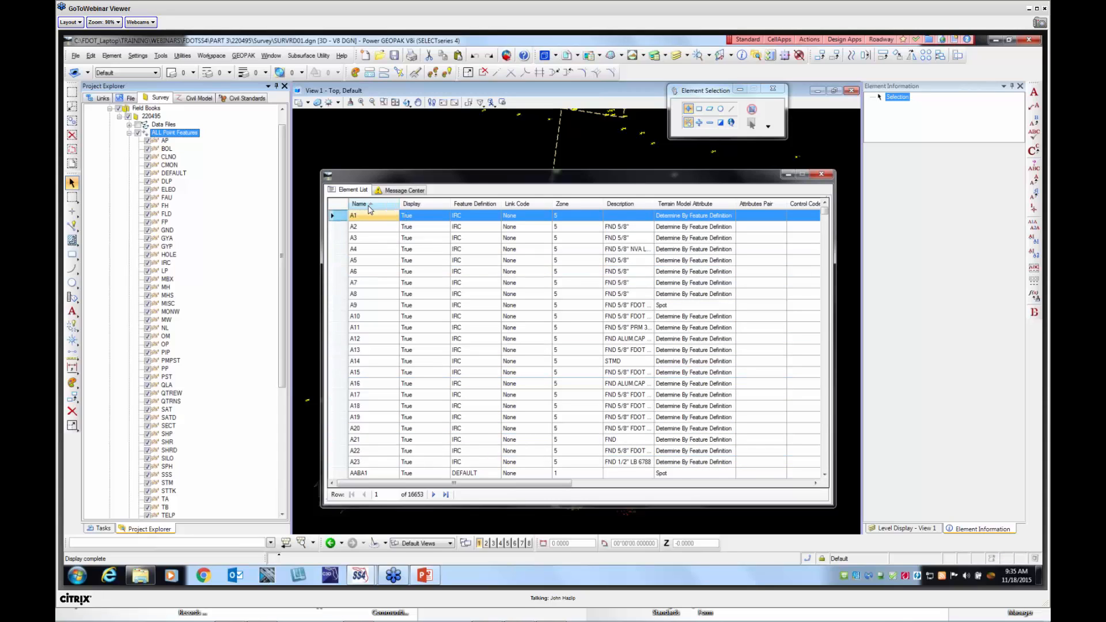
{"action": "scroll", "coordinate": [338, 243], "scroll_direction": "down", "scroll_amount": 1}
{"action": "scroll", "coordinate": [337, 243], "scroll_direction": "down", "scroll_amount": 10}
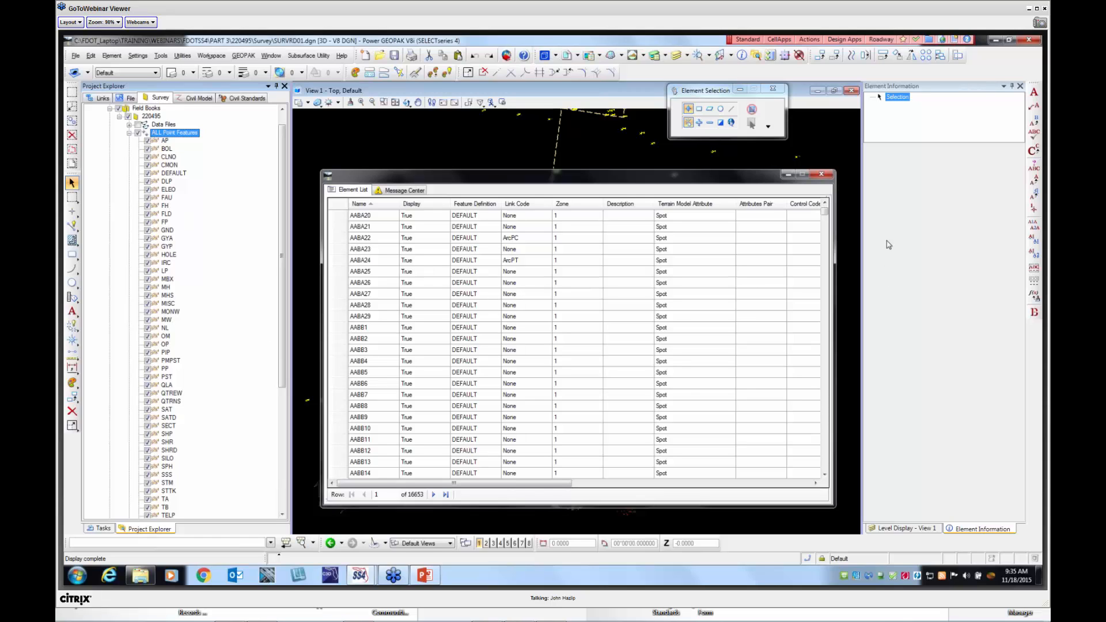
{"action": "left_click_drag", "start_coordinate": [824, 216], "coordinate": [831, 342]}
{"action": "scroll", "coordinate": [485, 366], "scroll_direction": "down", "scroll_amount": 20}
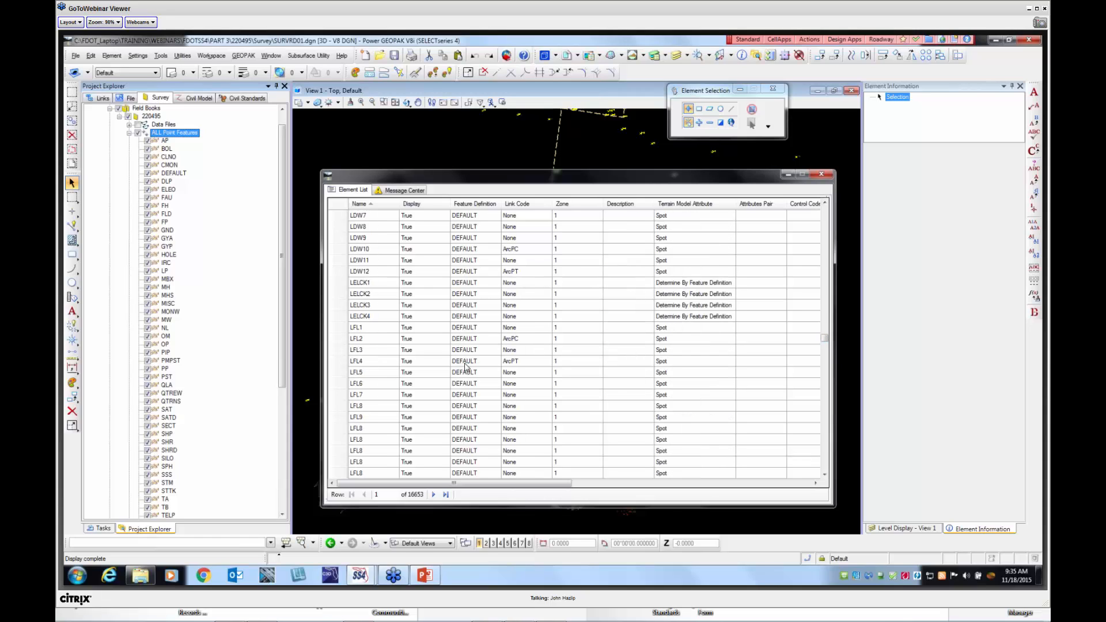
{"action": "scroll", "coordinate": [372, 227], "scroll_direction": "down", "scroll_amount": 1}
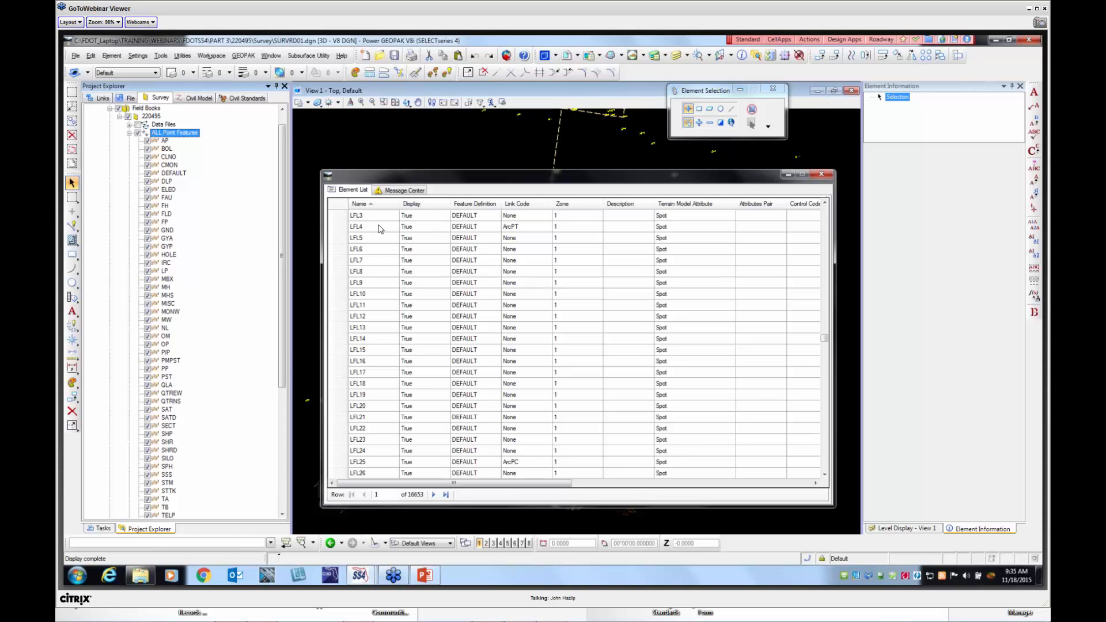
{"action": "scroll", "coordinate": [371, 228], "scroll_direction": "down", "scroll_amount": 2}
{"action": "scroll", "coordinate": [371, 233], "scroll_direction": "down", "scroll_amount": 8}
{"action": "scroll", "coordinate": [396, 311], "scroll_direction": "down", "scroll_amount": 4}
{"action": "scroll", "coordinate": [433, 316], "scroll_direction": "down", "scroll_amount": 18}
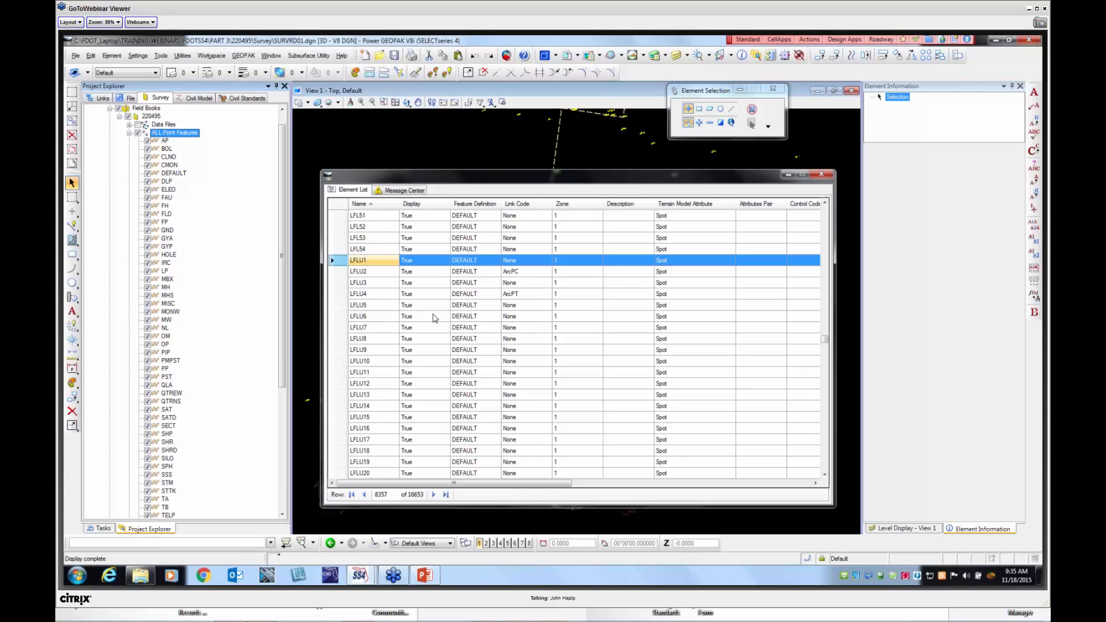
{"action": "scroll", "coordinate": [433, 317], "scroll_direction": "down", "scroll_amount": 2}
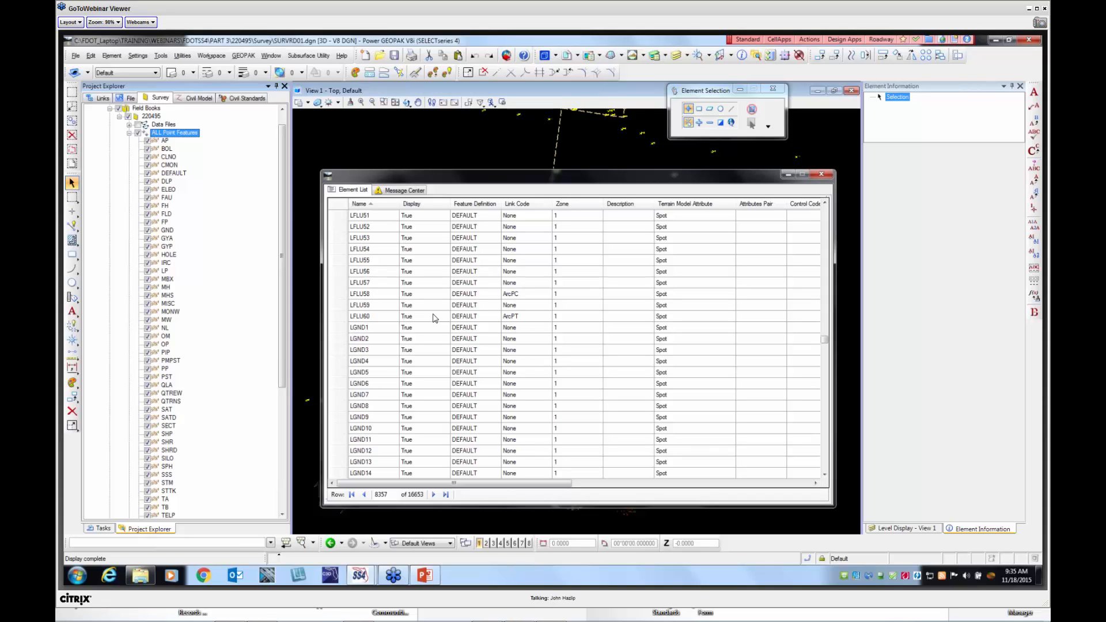
{"action": "left_click", "coordinate": [340, 316], "text": "shift"}
Select the points of the highlighted LFLU rows in the drawing
{"action": "right_click", "coordinate": [341, 298]}
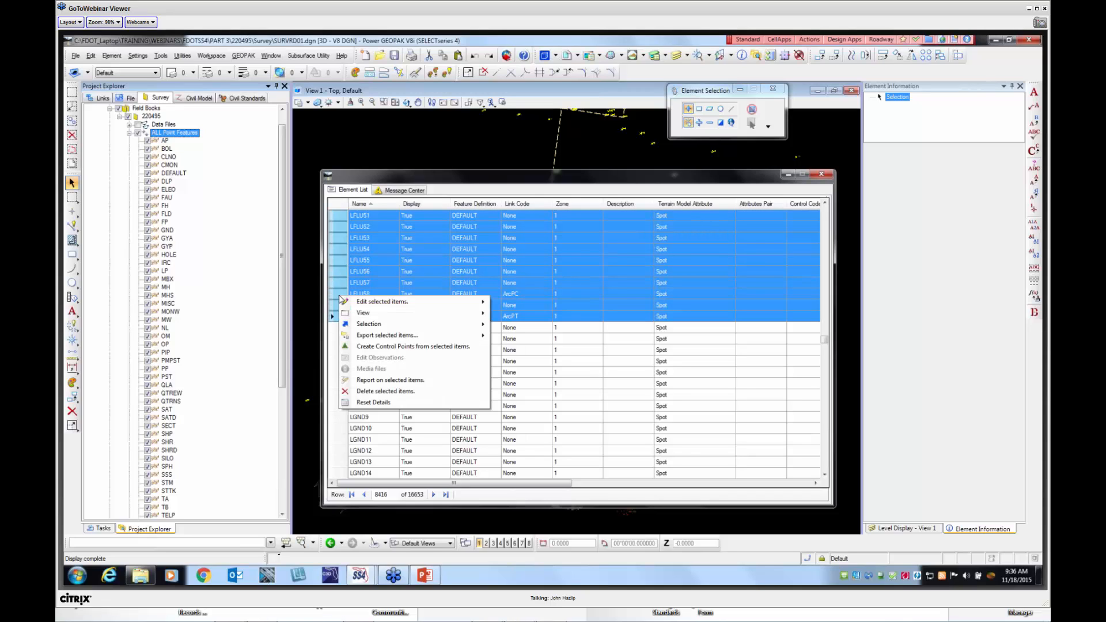
{"action": "mouse_move", "coordinate": [369, 323]}
{"action": "left_click", "coordinate": [525, 328]}
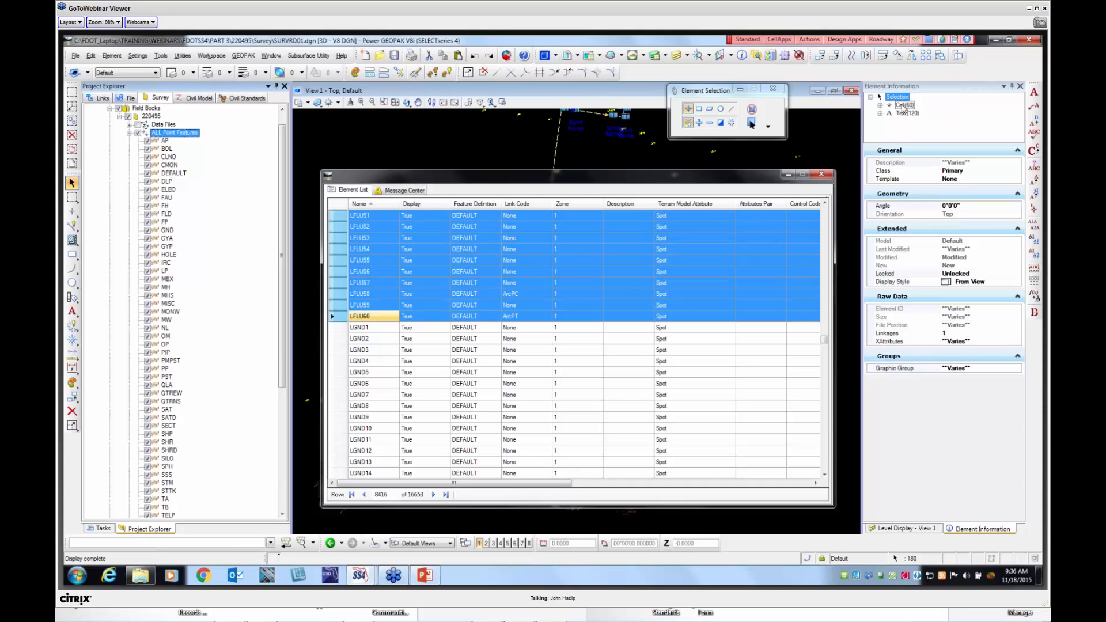
Set the zone of the selected LFLU point features to 2
{"action": "left_click", "coordinate": [903, 106]}
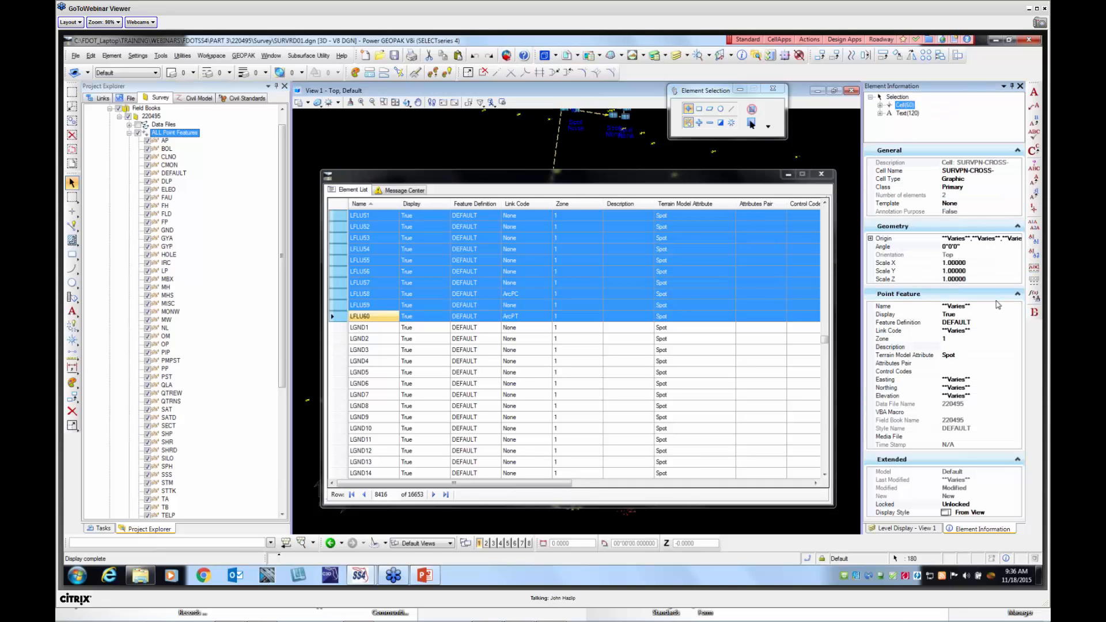
{"action": "left_click", "coordinate": [946, 339]}
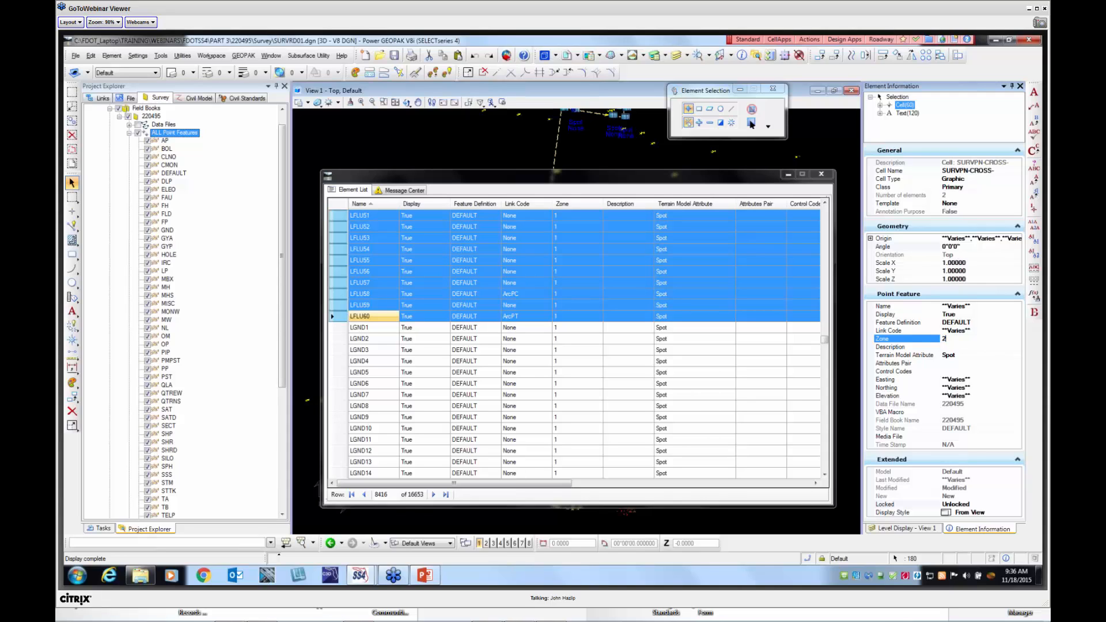
{"action": "type", "text": "2"}
{"action": "key", "text": "Return"}
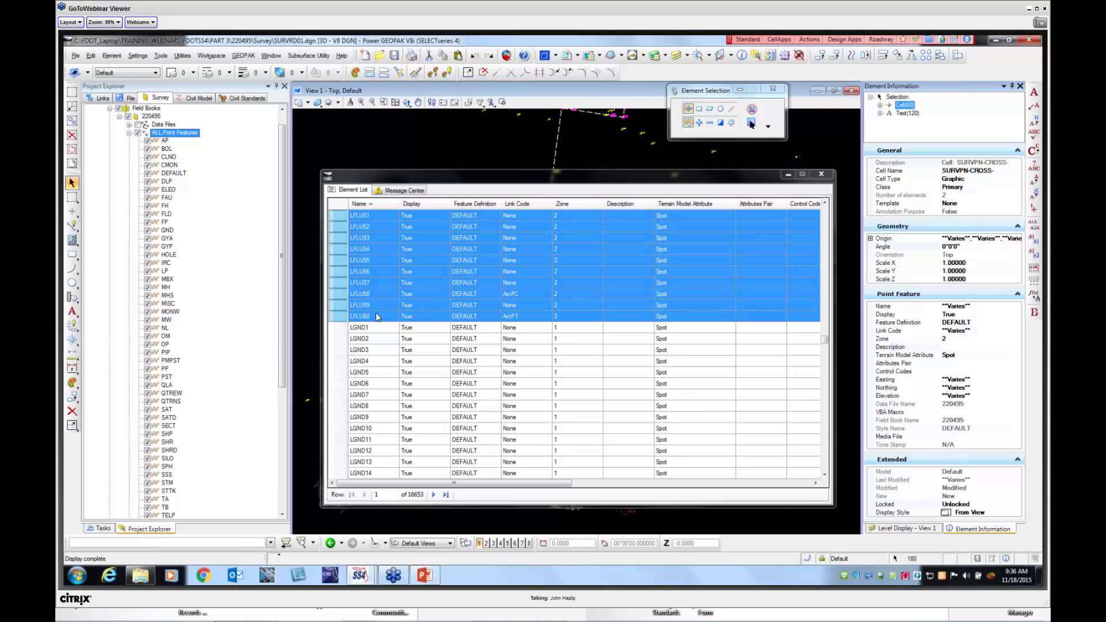
Find the LGND points in the element list and highlight the rows from LGND1 through LGND100
{"action": "left_click", "coordinate": [344, 361]}
{"action": "scroll", "coordinate": [345, 364], "scroll_direction": "down", "scroll_amount": 6}
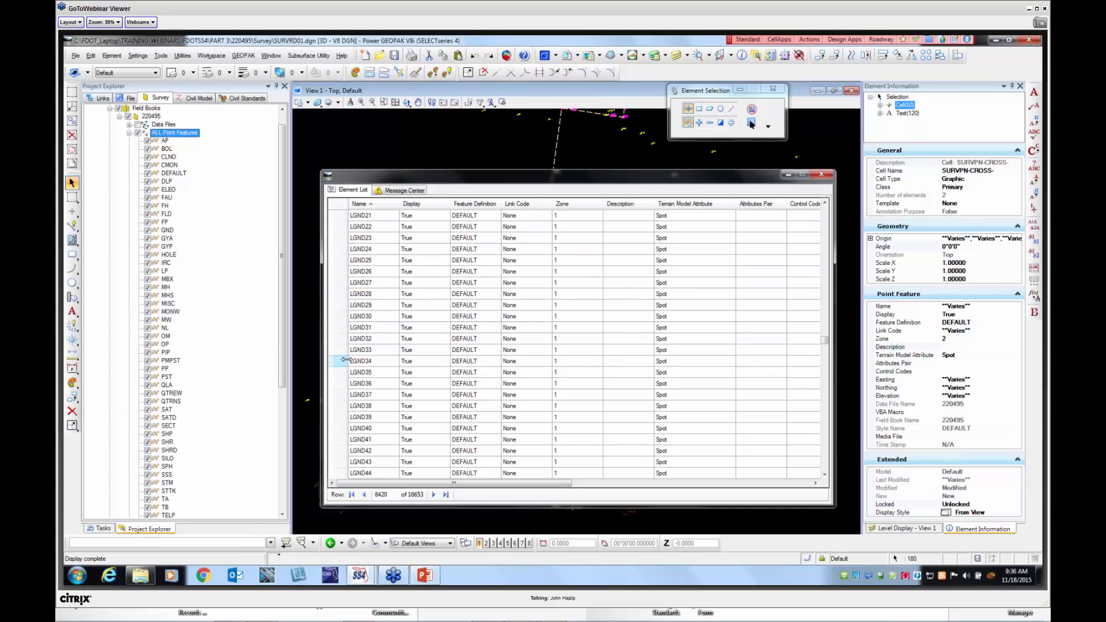
{"action": "scroll", "coordinate": [344, 361], "scroll_direction": "up", "scroll_amount": 3}
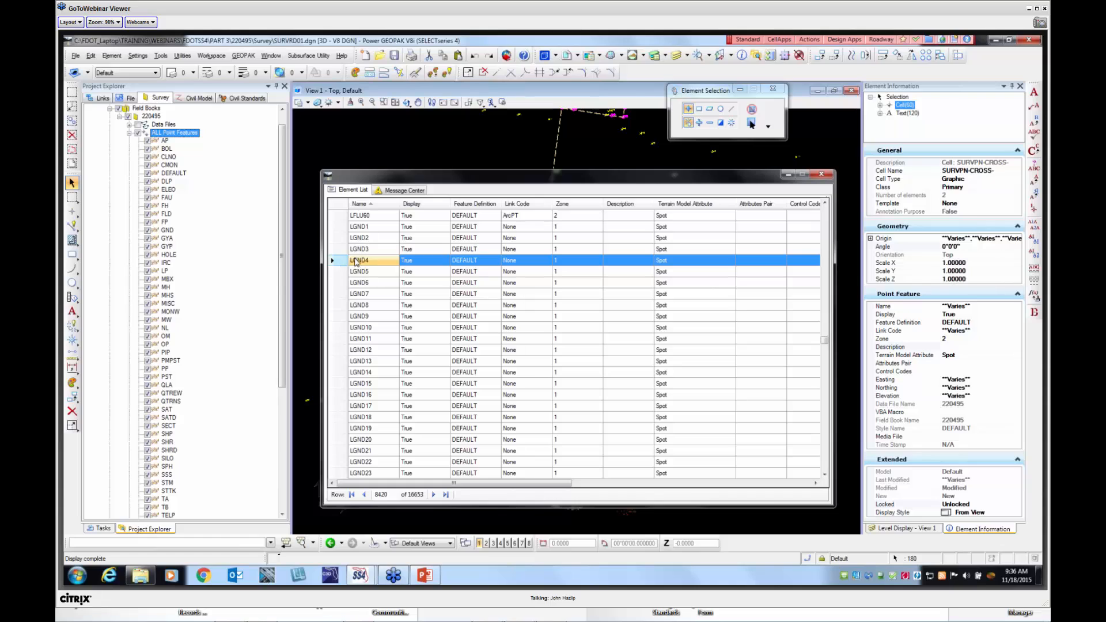
{"action": "scroll", "coordinate": [392, 280], "scroll_direction": "up", "scroll_amount": 2}
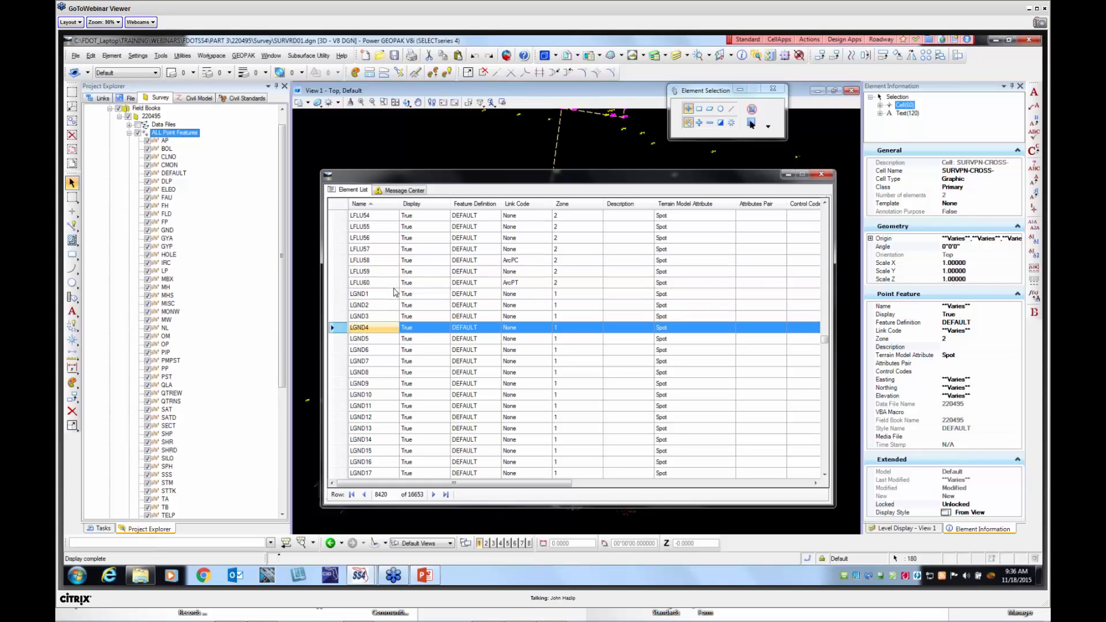
{"action": "left_click", "coordinate": [337, 294]}
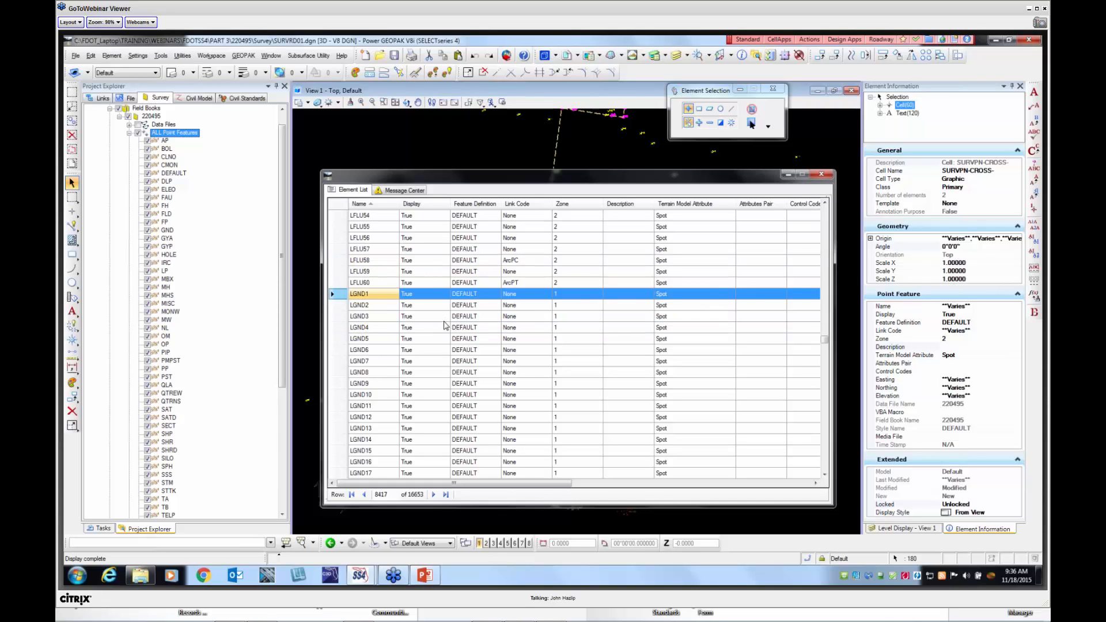
{"action": "scroll", "coordinate": [416, 320], "scroll_direction": "down", "scroll_amount": 6}
{"action": "scroll", "coordinate": [417, 316], "scroll_direction": "down", "scroll_amount": 20}
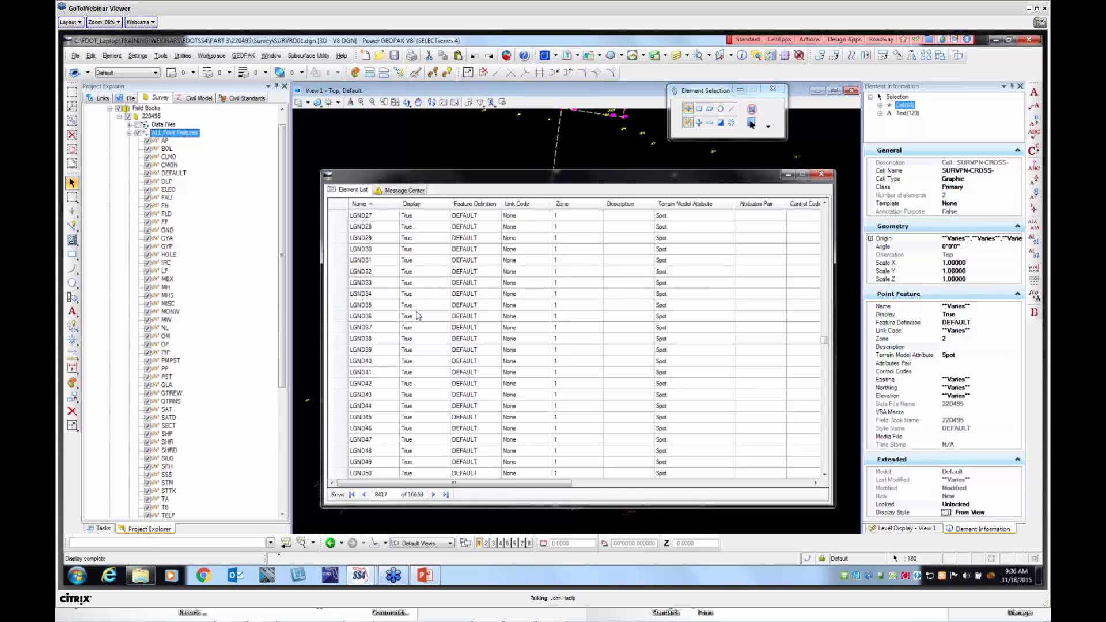
{"action": "scroll", "coordinate": [418, 316], "scroll_direction": "down", "scroll_amount": 5}
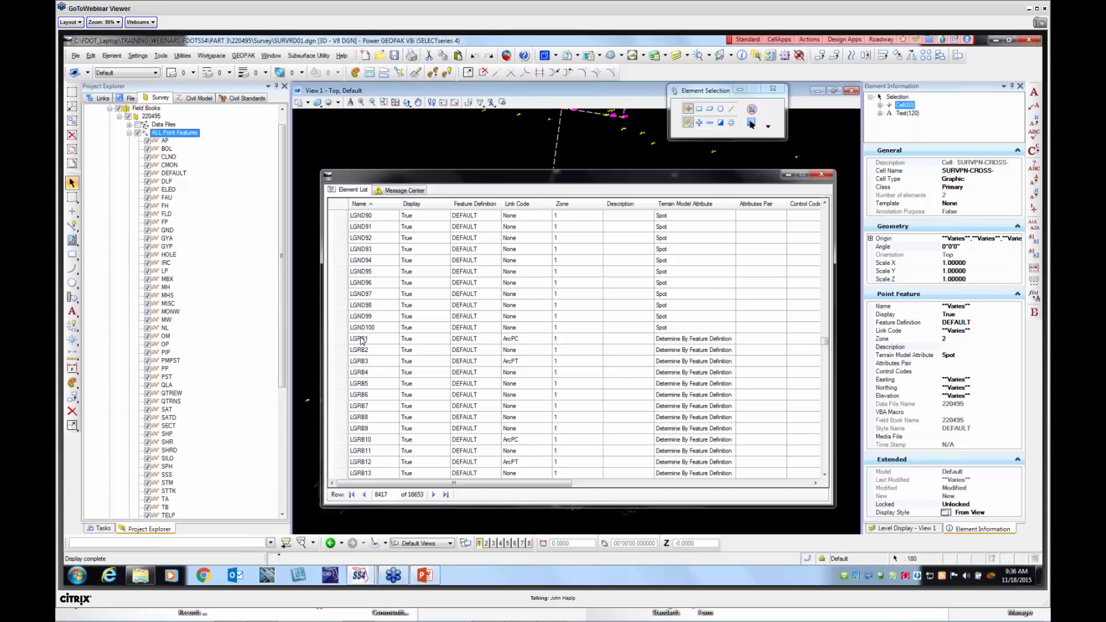
{"action": "left_click", "coordinate": [341, 327], "text": "shift"}
Create a selection set in the drawing from the highlighted LGND rows
{"action": "right_click", "coordinate": [340, 326]}
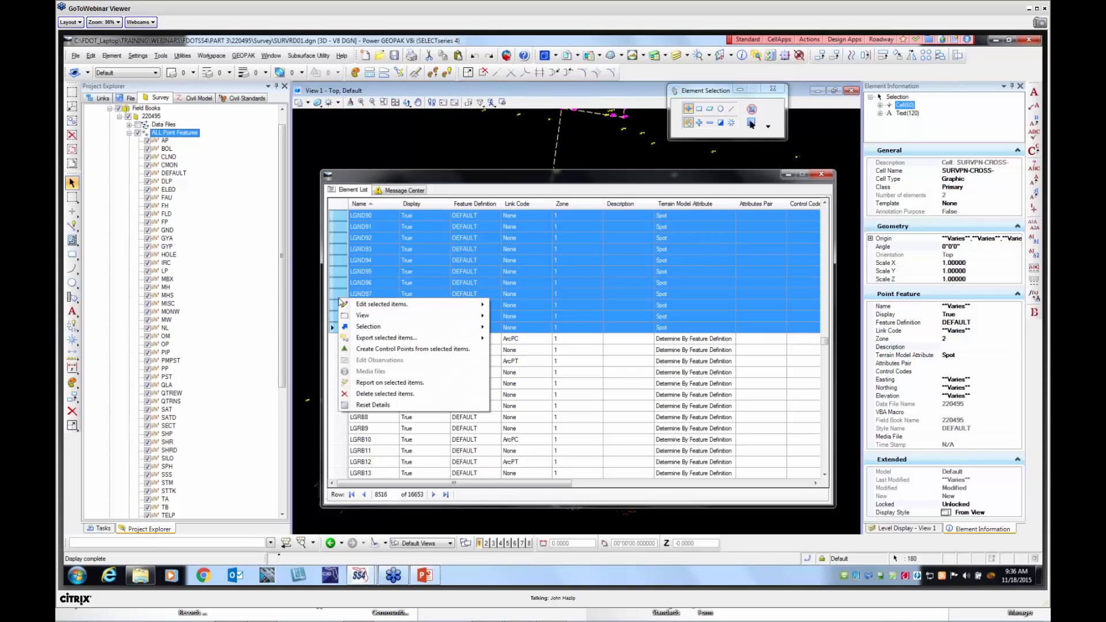
{"action": "mouse_move", "coordinate": [371, 327]}
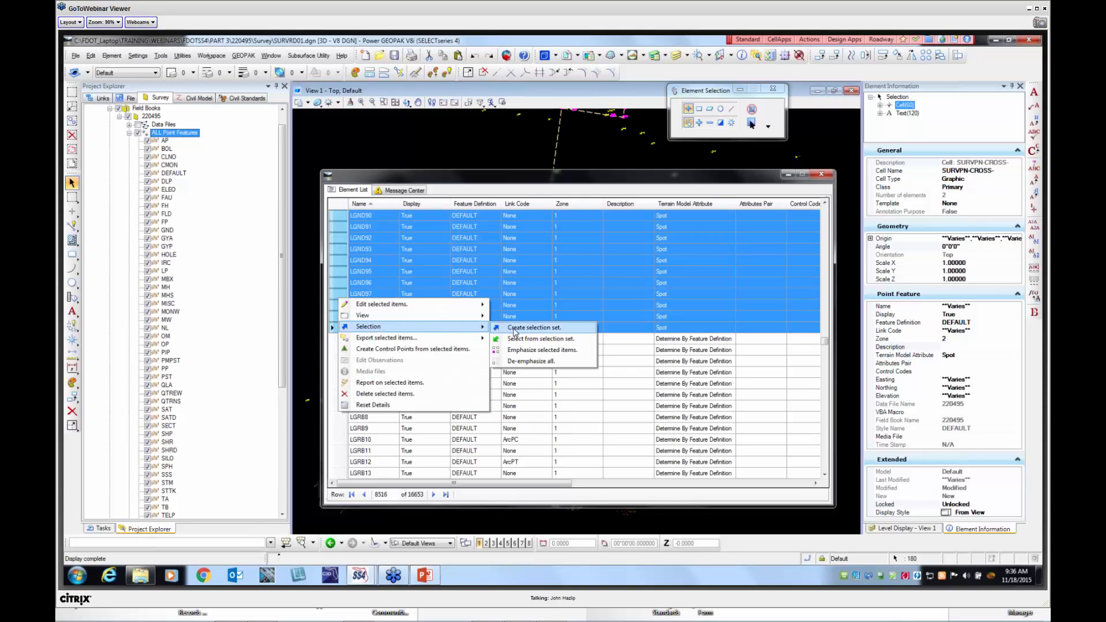
{"action": "left_click", "coordinate": [511, 329]}
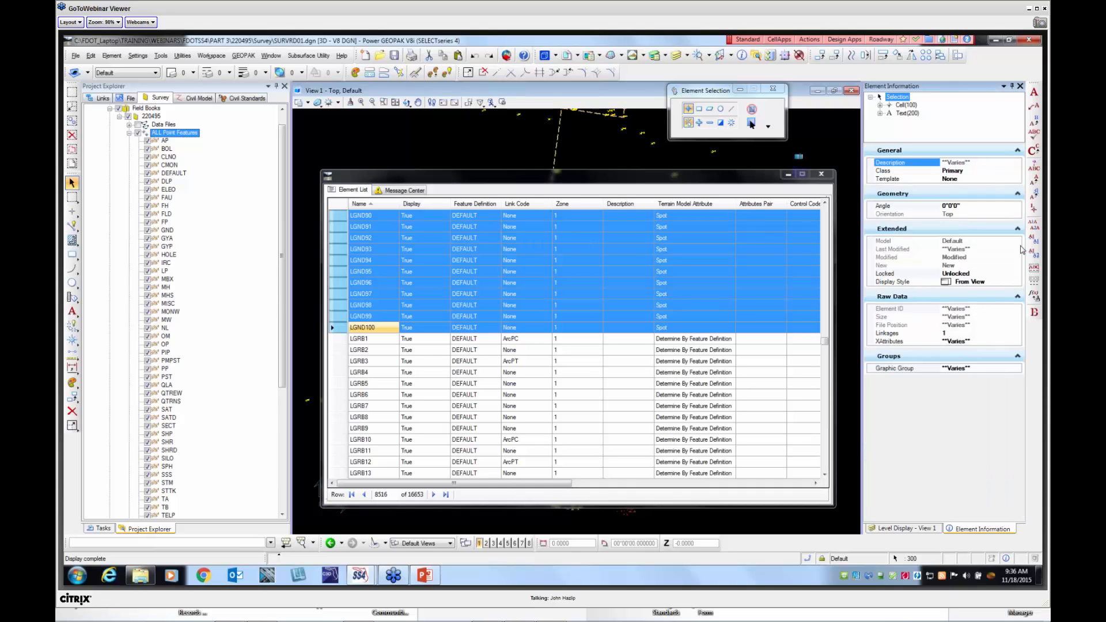
Change the feature definition of the selected LGND point cells to GND
{"action": "left_click", "coordinate": [905, 105]}
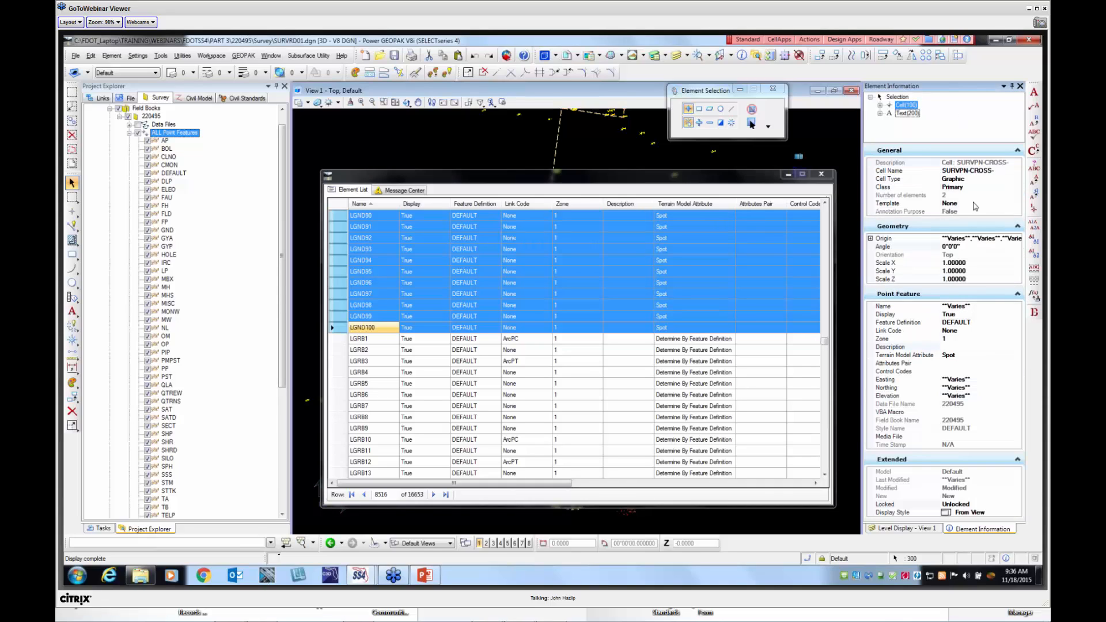
{"action": "left_click", "coordinate": [959, 320]}
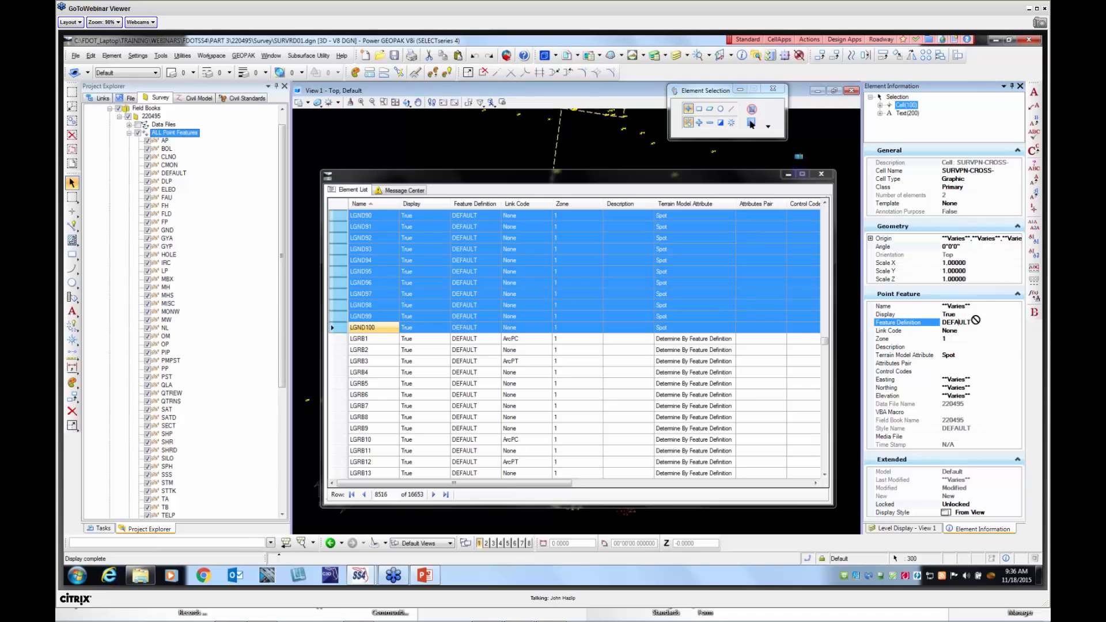
{"action": "left_click", "coordinate": [973, 322]}
{"action": "type", "text": "GM"}
{"action": "key", "text": "Num_Lock"}
{"action": "key", "text": "Return"}
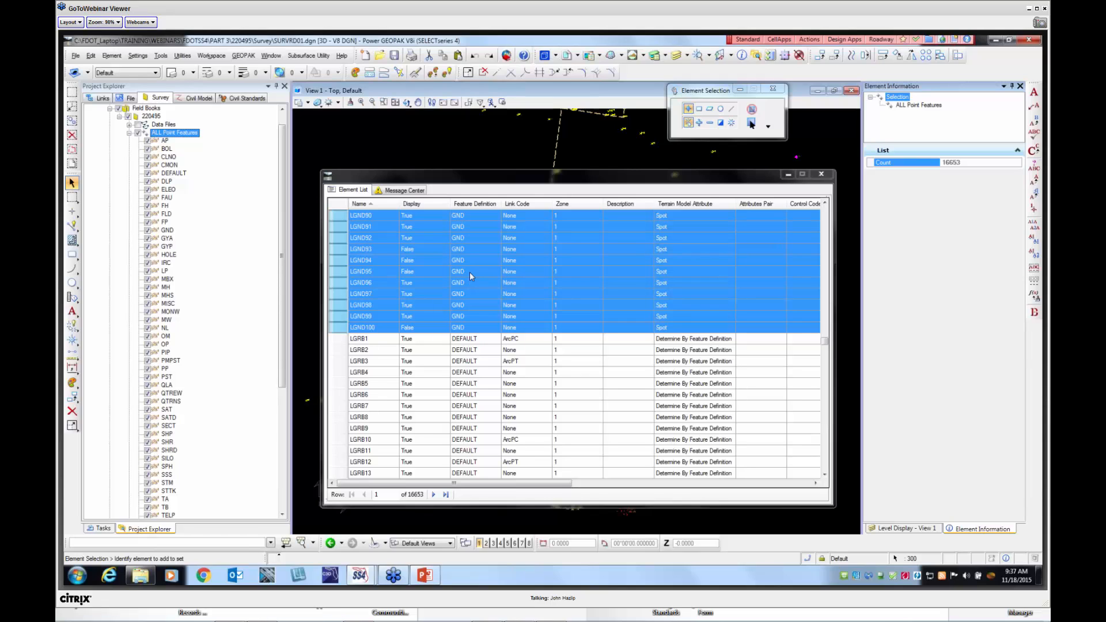
Highlight the rows LMES1 through LMES18 in the element list and select their points in the drawing
{"action": "left_click", "coordinate": [373, 352]}
{"action": "scroll", "coordinate": [374, 354], "scroll_direction": "down", "scroll_amount": 12}
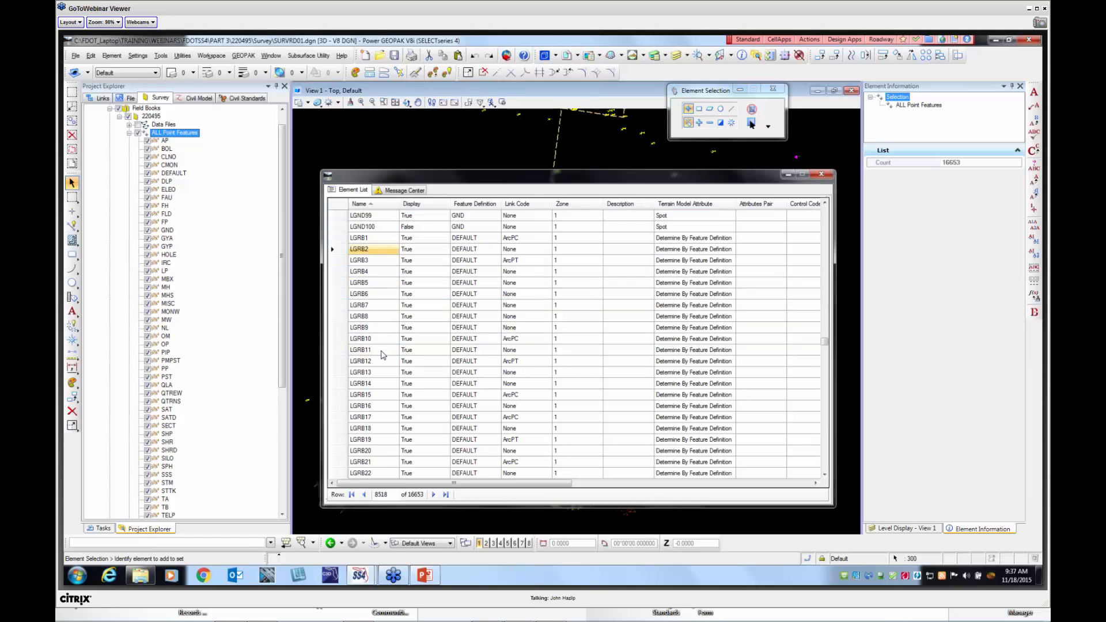
{"action": "scroll", "coordinate": [401, 358], "scroll_direction": "down", "scroll_amount": 4}
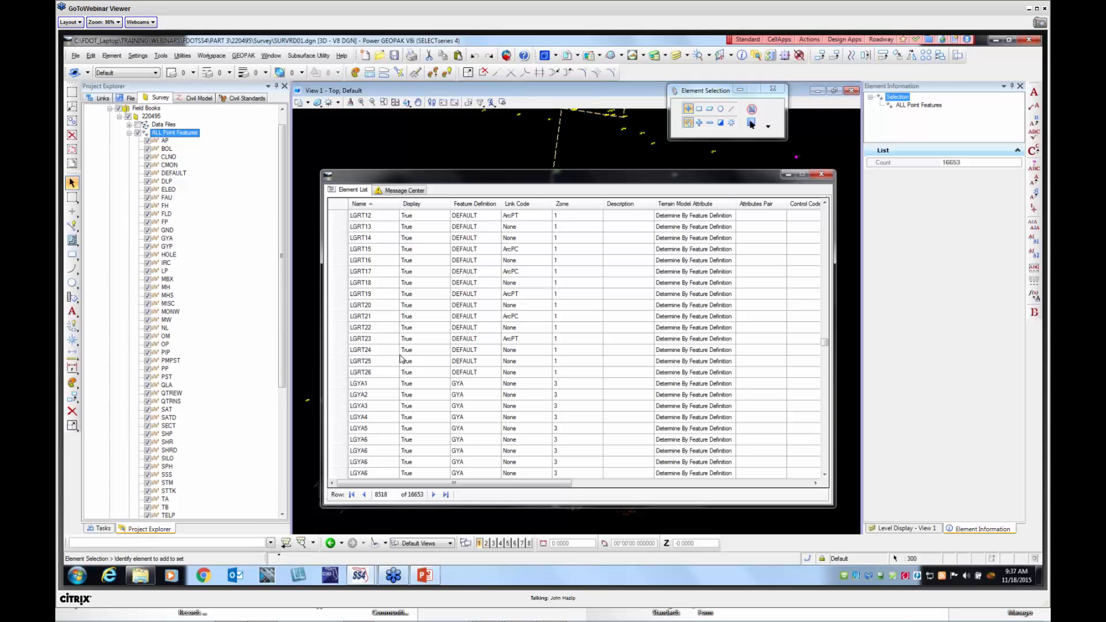
{"action": "scroll", "coordinate": [401, 358], "scroll_direction": "down", "scroll_amount": 8}
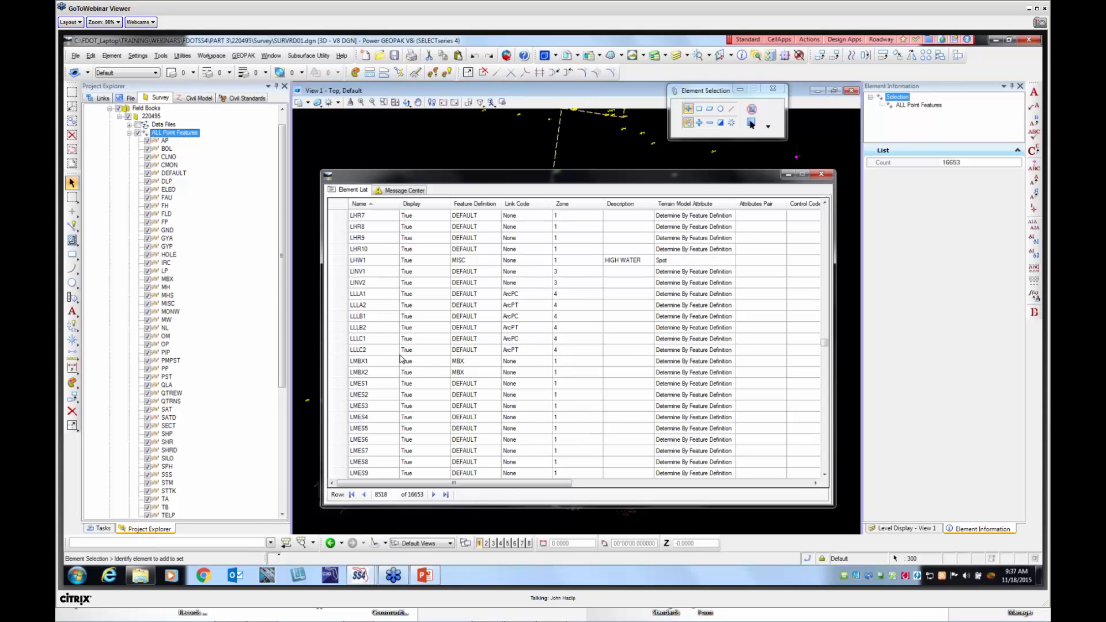
{"action": "scroll", "coordinate": [402, 359], "scroll_direction": "down", "scroll_amount": 3}
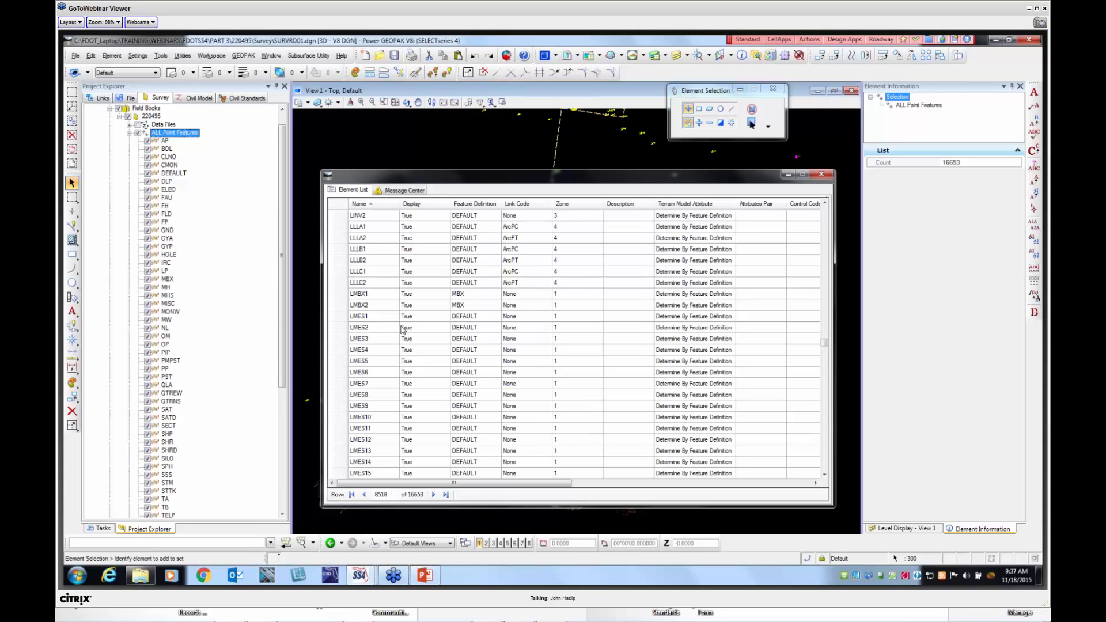
{"action": "left_click", "coordinate": [342, 319]}
{"action": "scroll", "coordinate": [448, 367], "scroll_direction": "down", "scroll_amount": 4}
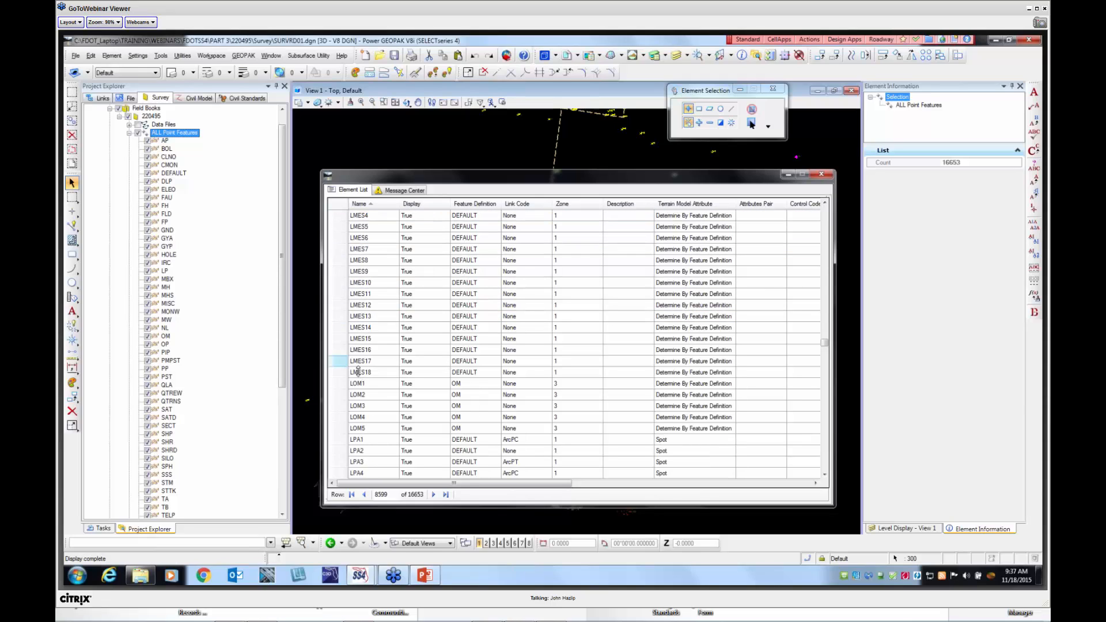
{"action": "left_click", "coordinate": [336, 372], "text": "shift"}
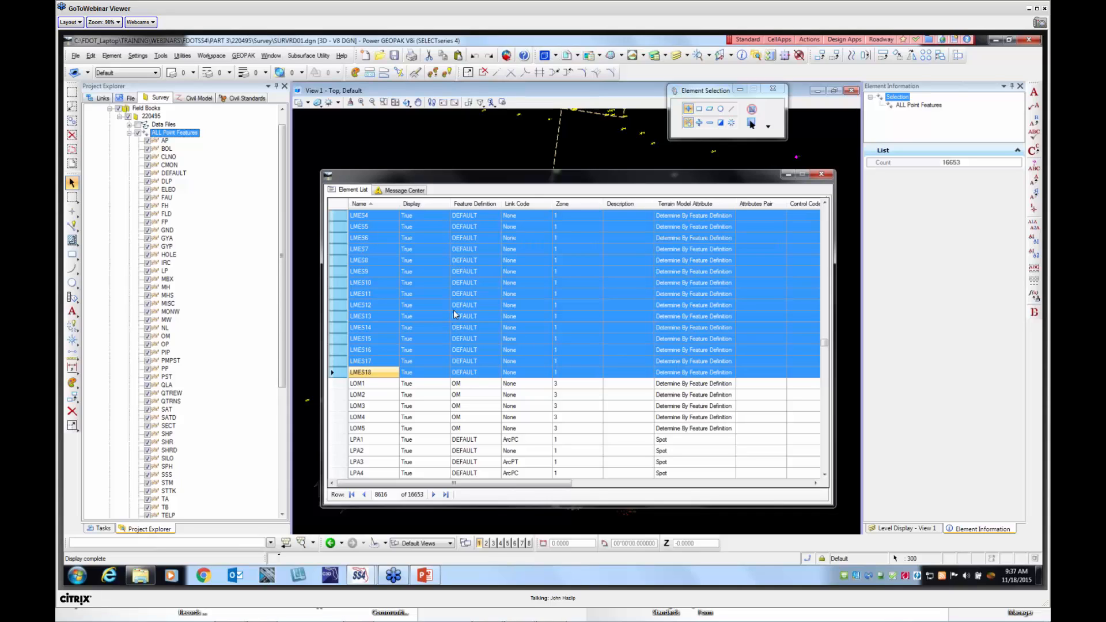
{"action": "right_click", "coordinate": [340, 245]}
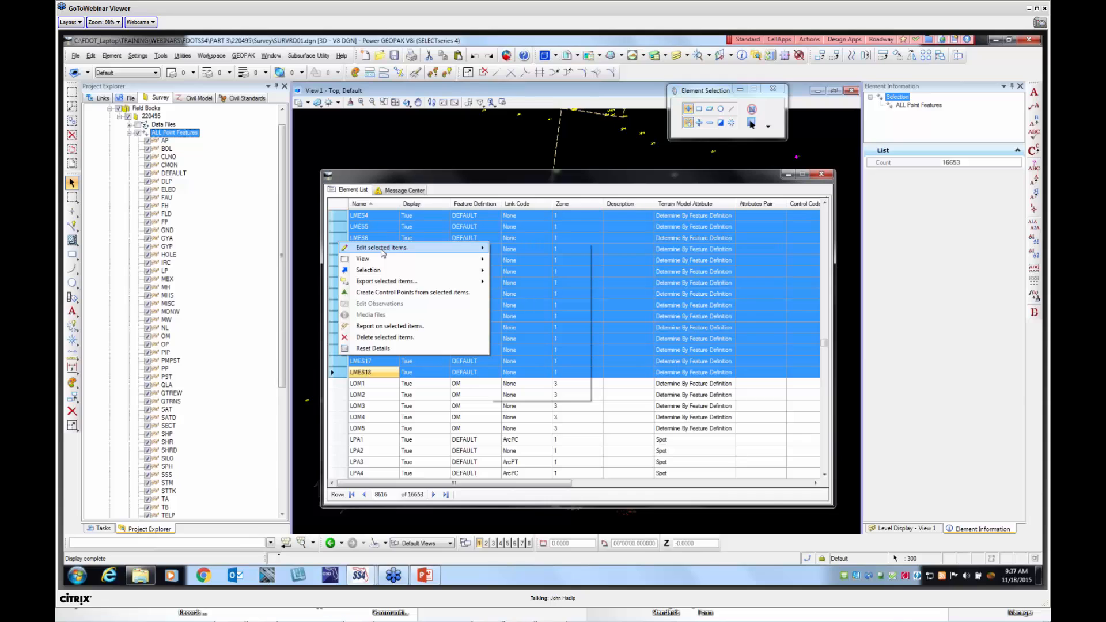
{"action": "left_click", "coordinate": [383, 249]}
Set the zone of the selected LMES point features to 2
{"action": "left_click", "coordinate": [904, 105]}
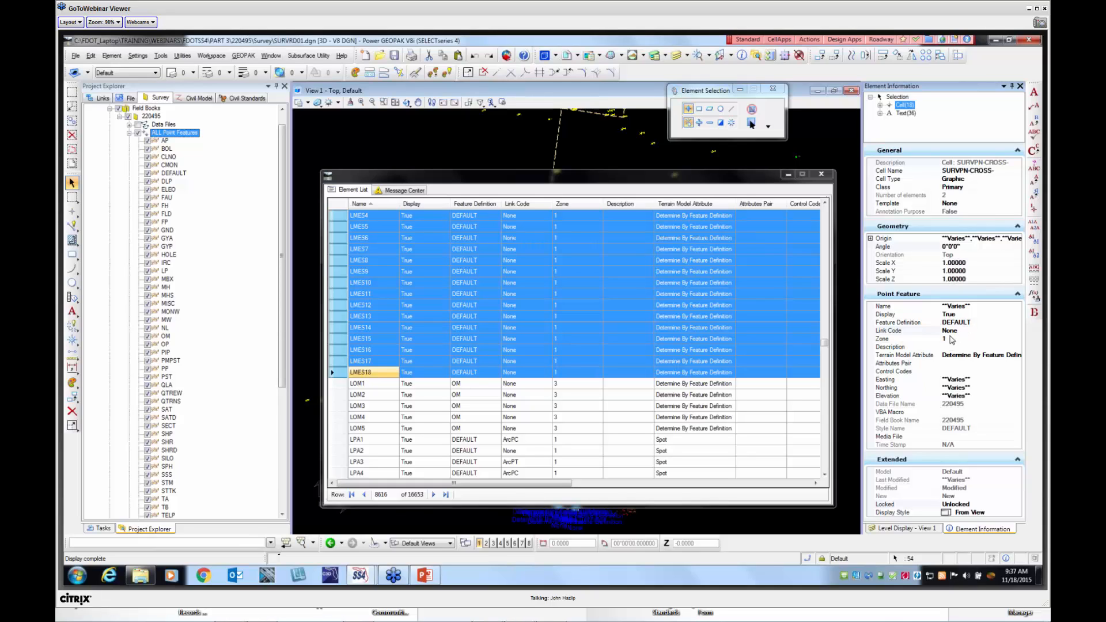
{"action": "left_click", "coordinate": [947, 340]}
{"action": "key", "text": "Num_Lock"}
{"action": "type", "text": "2"}
{"action": "key", "text": "Return"}
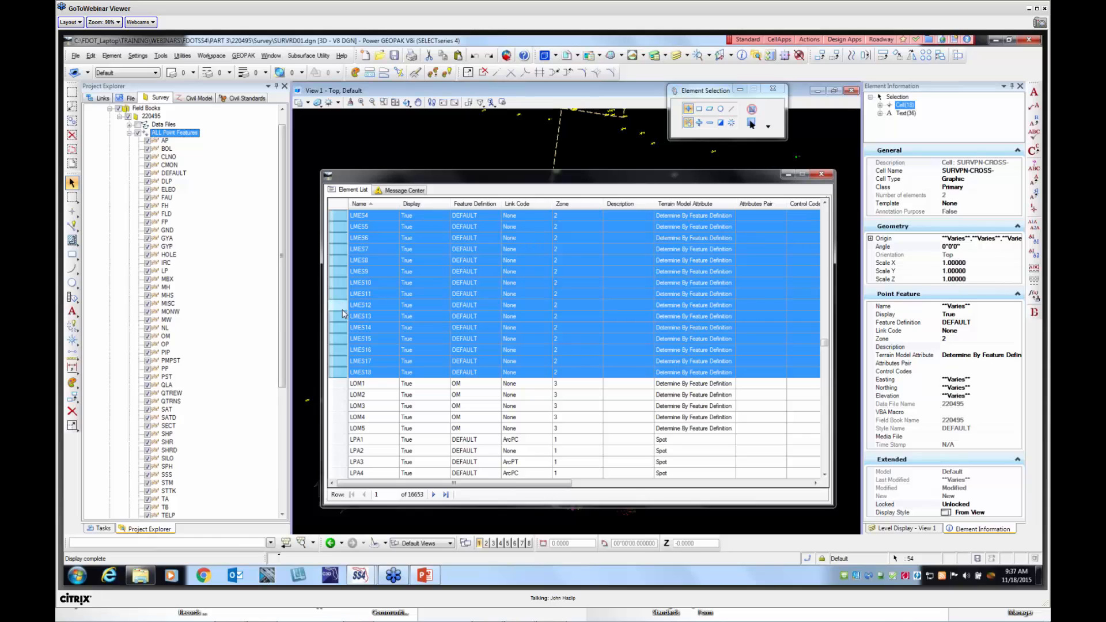
{"action": "left_click", "coordinate": [338, 372]}
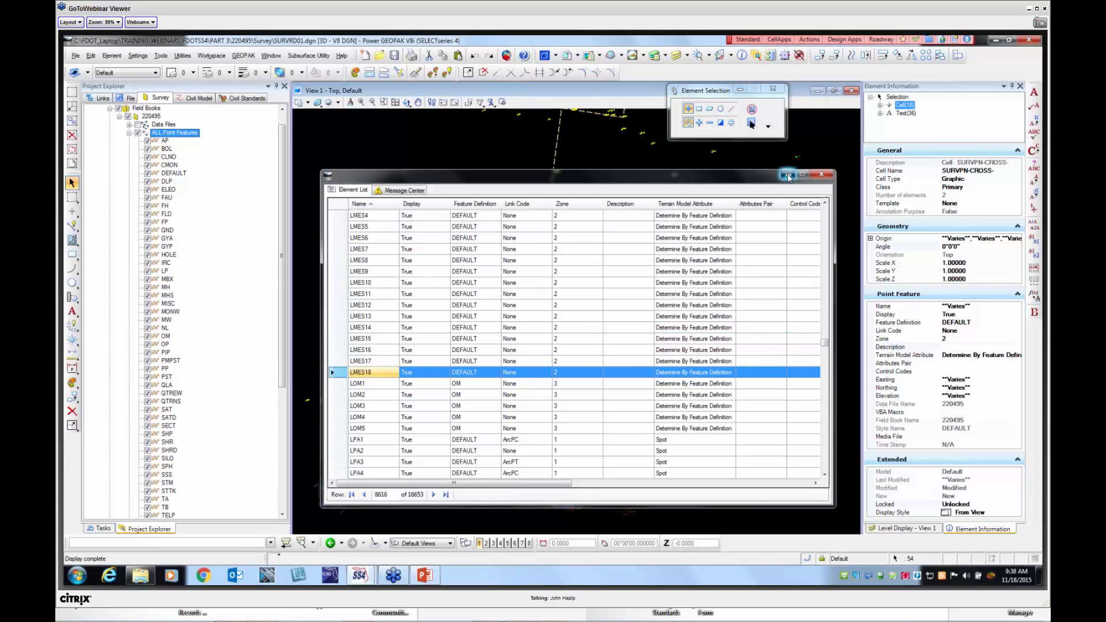
Minimize the Element List window and examine the LMES points around the southern end treatment in the drawing
{"action": "left_click", "coordinate": [787, 174]}
{"action": "scroll", "coordinate": [572, 444], "scroll_direction": "up", "scroll_amount": 2}
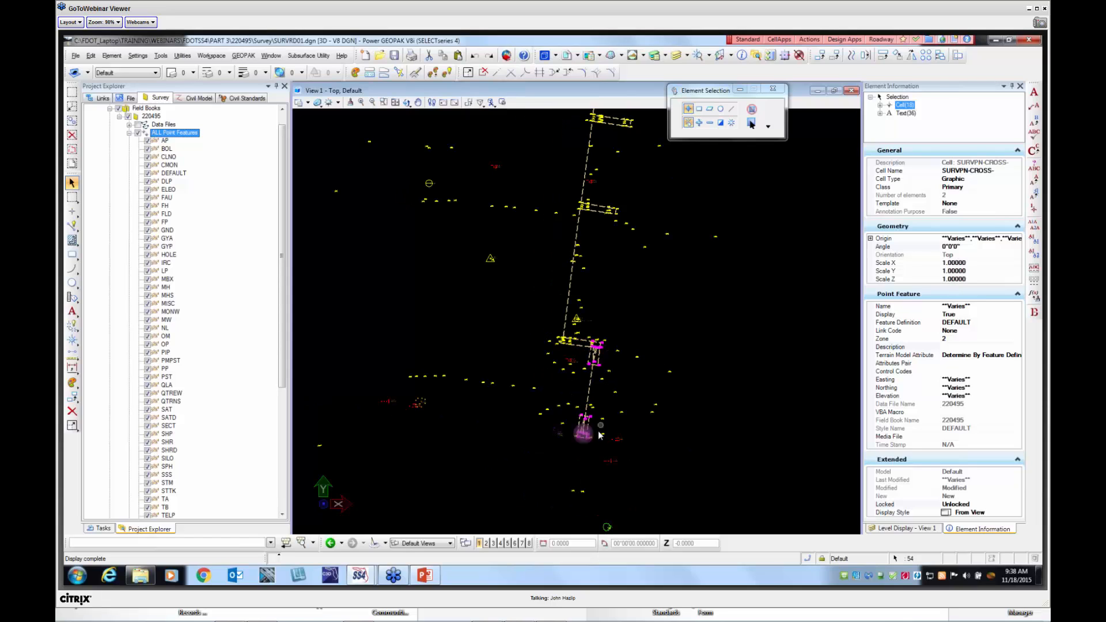
{"action": "scroll", "coordinate": [572, 426], "scroll_direction": "up", "scroll_amount": 3}
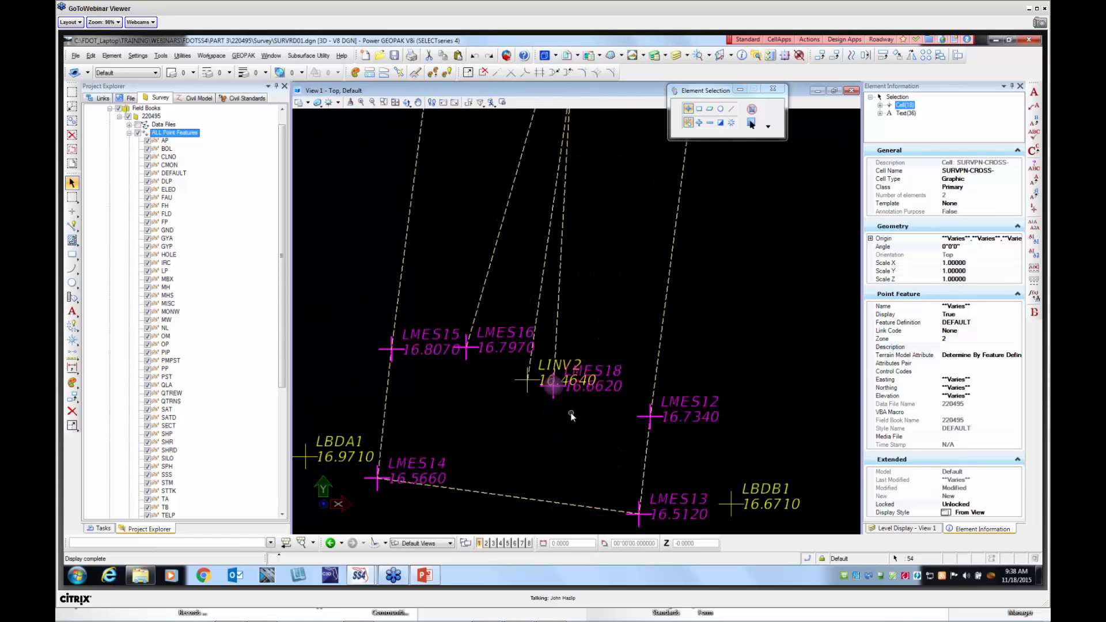
{"action": "scroll", "coordinate": [572, 416], "scroll_direction": "down", "scroll_amount": 6}
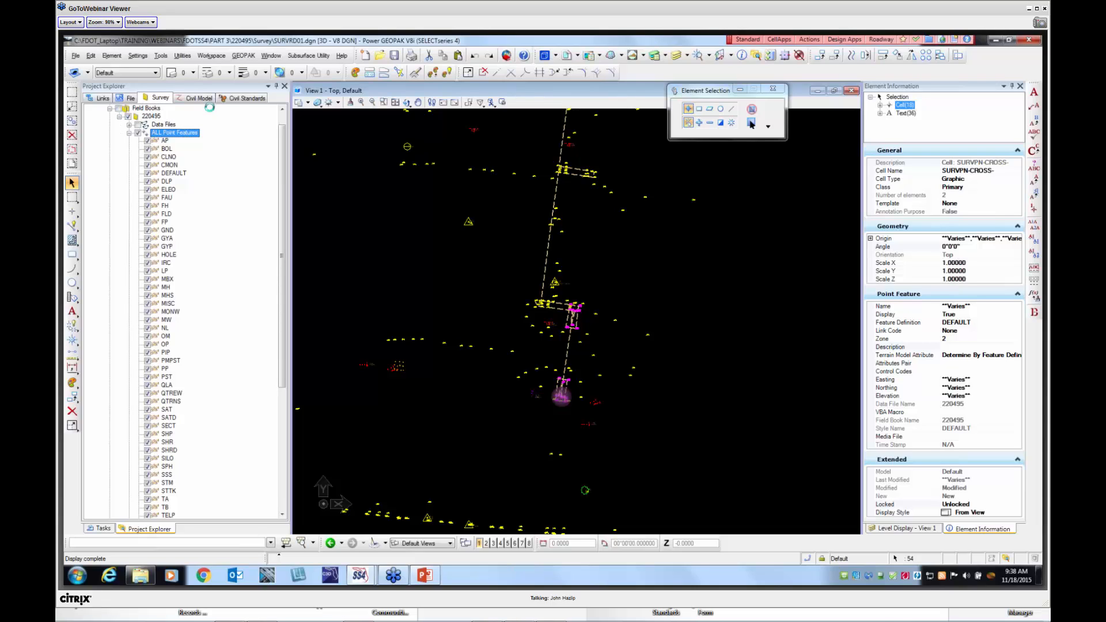
Turn off the display of all field book features and collapse the point features list of field book 220495
{"action": "left_click", "coordinate": [118, 108]}
{"action": "left_click", "coordinate": [235, 99]}
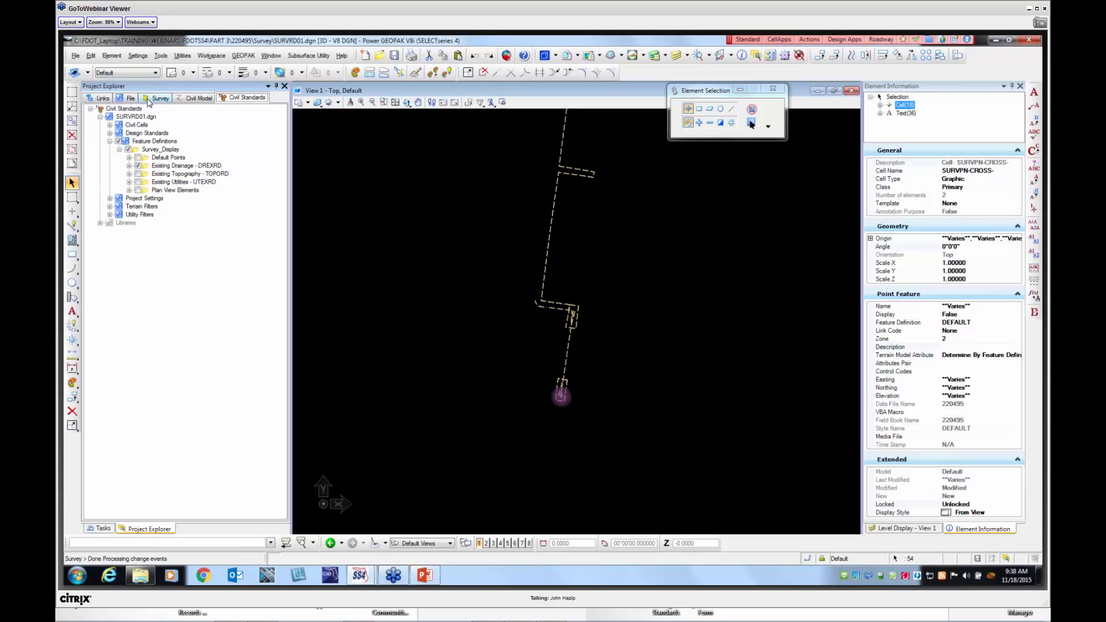
{"action": "left_click", "coordinate": [159, 98]}
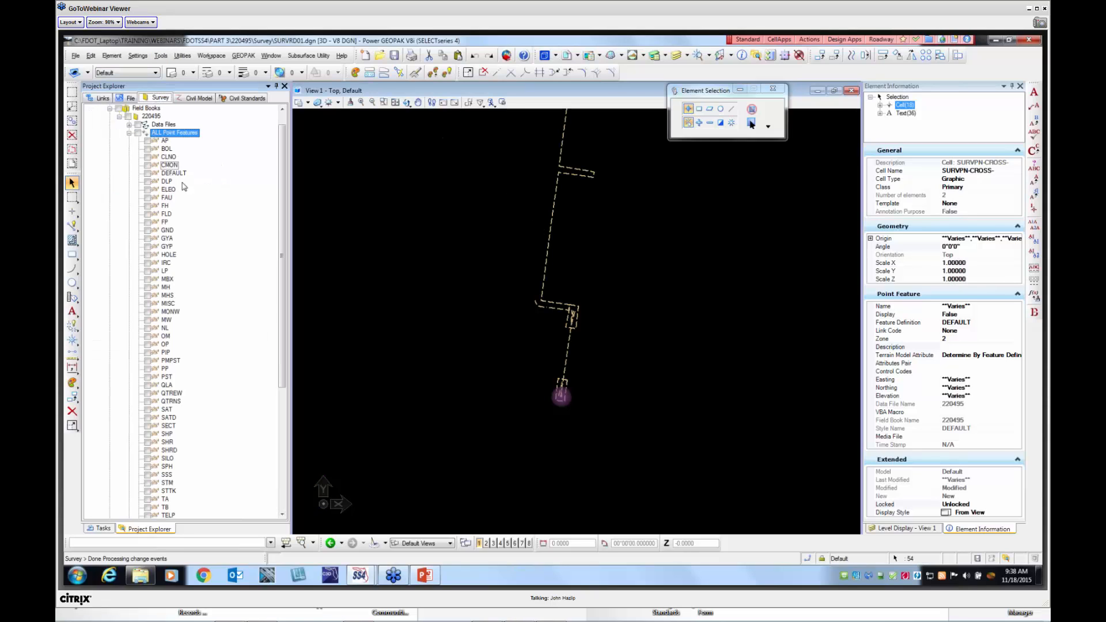
{"action": "left_click", "coordinate": [129, 134]}
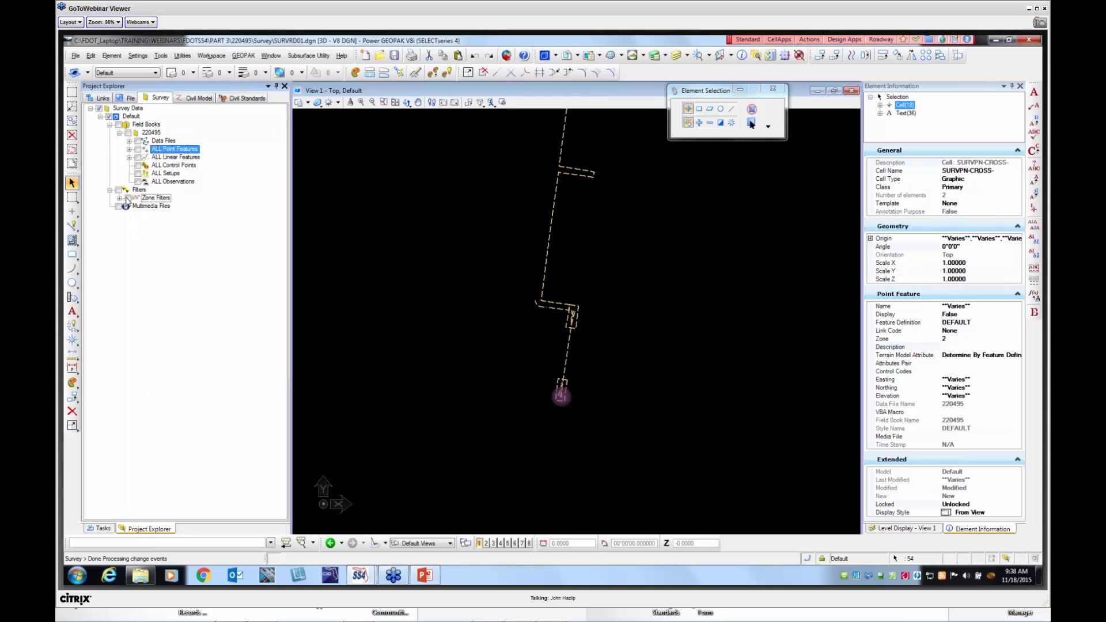
Display the points of the Zone 2 Drainage Points filter and examine the LMES points at the southern end treatment
{"action": "left_click", "coordinate": [119, 198]}
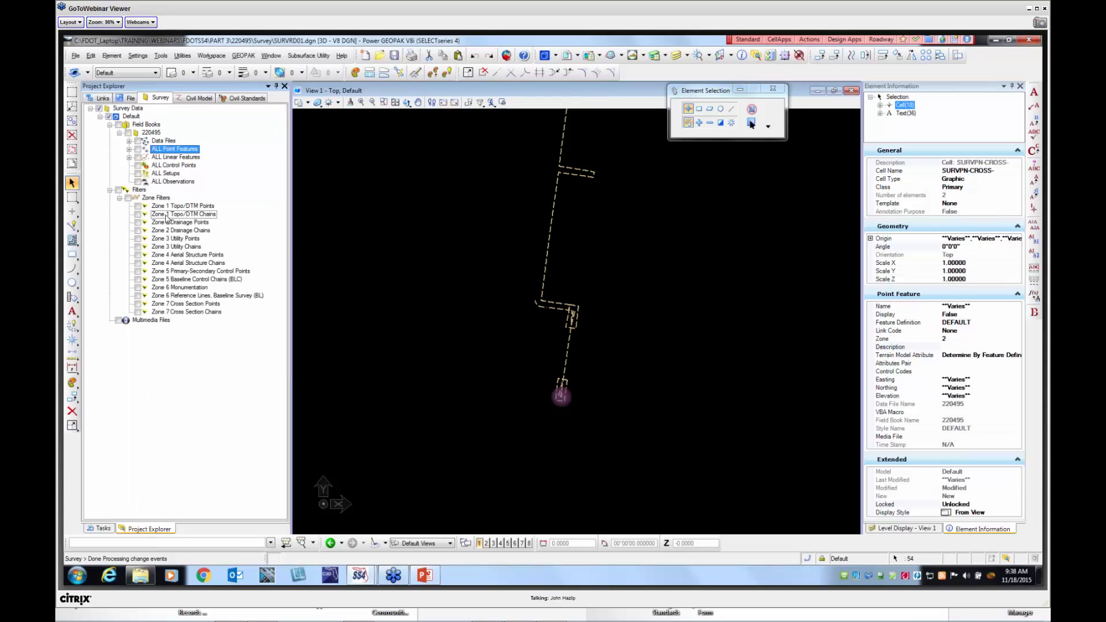
{"action": "left_click", "coordinate": [137, 221]}
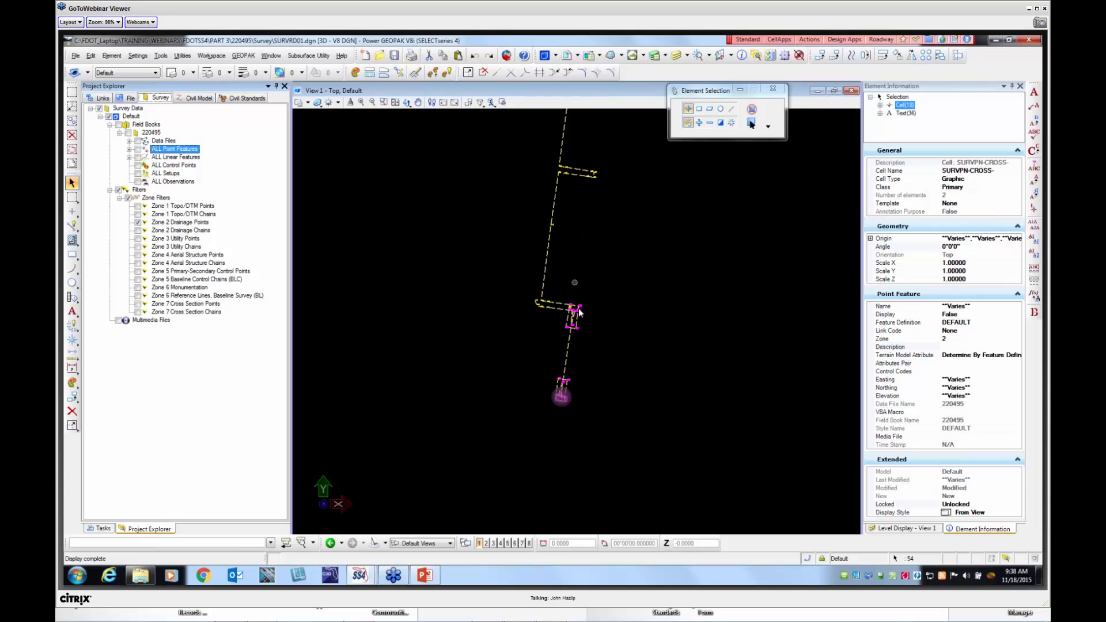
{"action": "scroll", "coordinate": [571, 392], "scroll_direction": "up", "scroll_amount": 5}
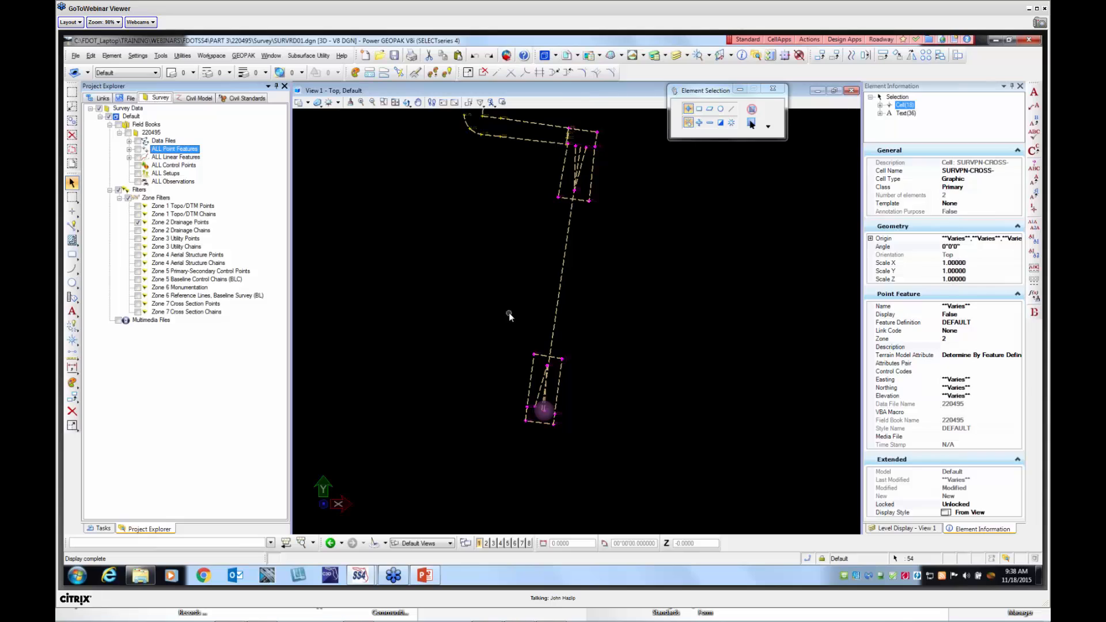
{"action": "scroll", "coordinate": [569, 361], "scroll_direction": "up", "scroll_amount": 4}
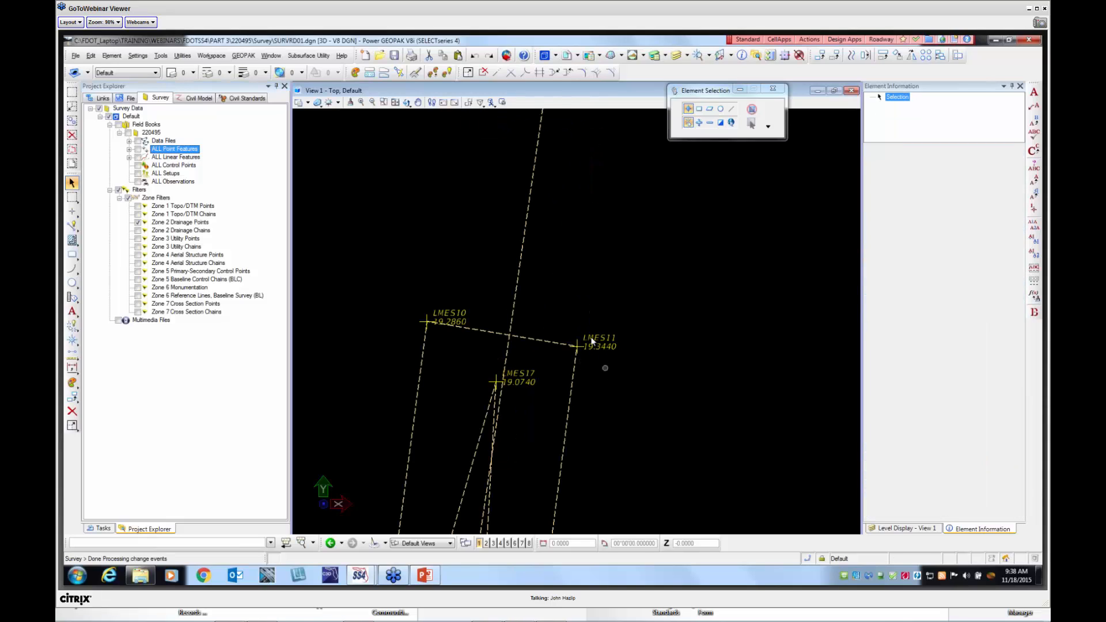
Examine the displayed Zone 2 drainage points along the curb returns, including LFLU1 to LFLU5 and LFLU10 to LFLU16
{"action": "scroll", "coordinate": [592, 340], "scroll_direction": "down", "scroll_amount": 5}
{"action": "scroll", "coordinate": [521, 364], "scroll_direction": "down", "scroll_amount": 2}
{"action": "scroll", "coordinate": [561, 166], "scroll_direction": "up", "scroll_amount": 4}
{"action": "scroll", "coordinate": [606, 265], "scroll_direction": "down", "scroll_amount": 2}
{"action": "scroll", "coordinate": [583, 253], "scroll_direction": "up", "scroll_amount": 1}
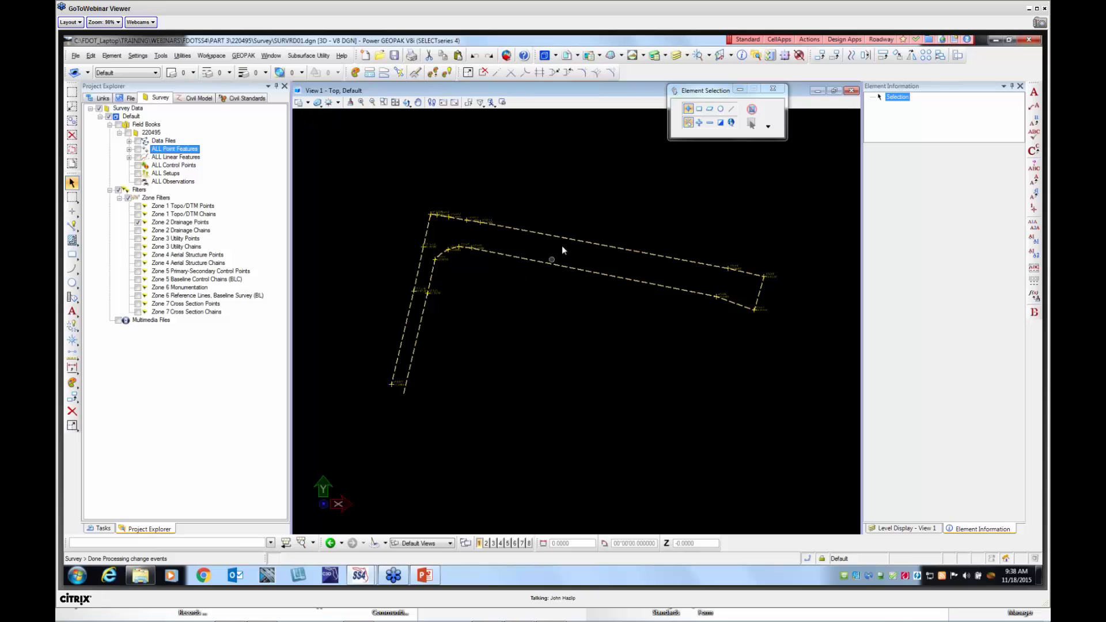
{"action": "scroll", "coordinate": [760, 283], "scroll_direction": "up", "scroll_amount": 3}
{"action": "scroll", "coordinate": [731, 286], "scroll_direction": "down", "scroll_amount": 3}
{"action": "scroll", "coordinate": [416, 255], "scroll_direction": "down", "scroll_amount": 1}
{"action": "scroll", "coordinate": [403, 278], "scroll_direction": "up", "scroll_amount": 3}
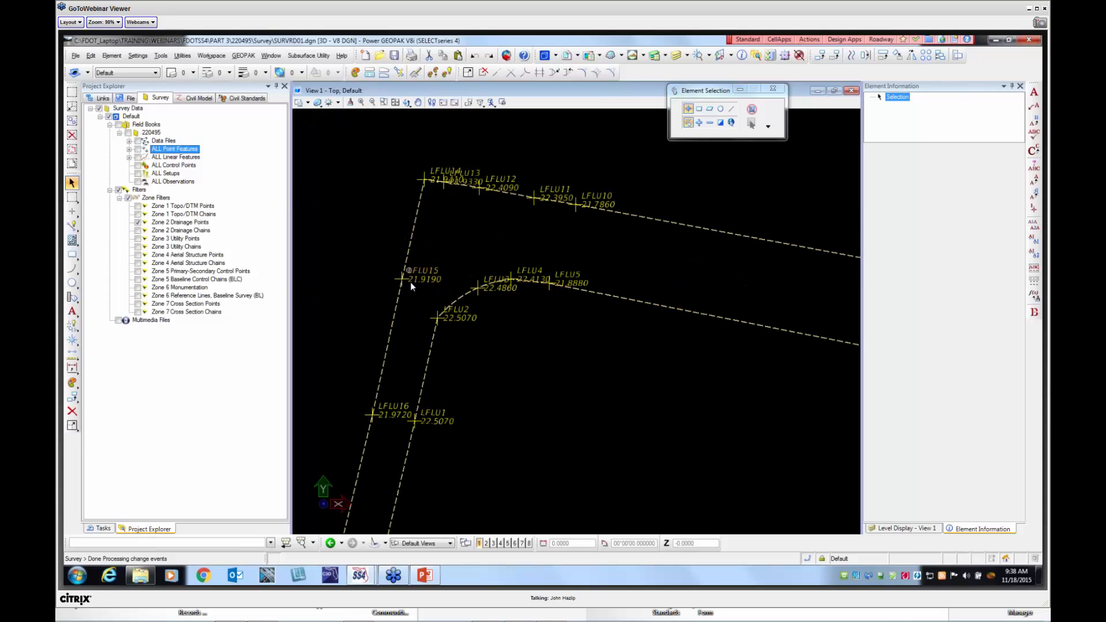
{"action": "scroll", "coordinate": [431, 232], "scroll_direction": "down", "scroll_amount": 2}
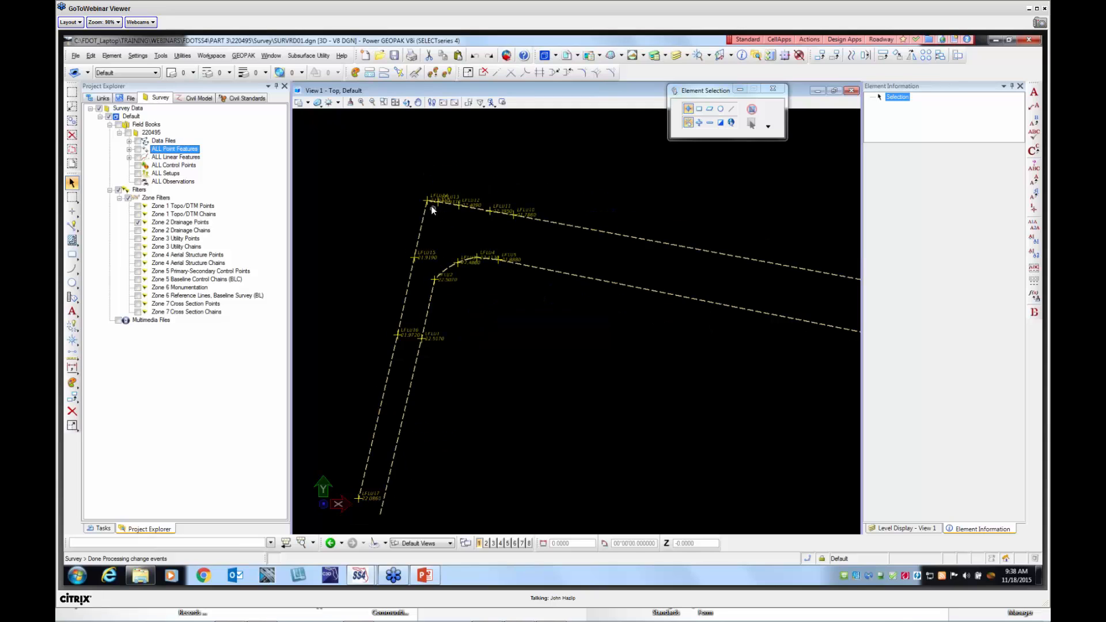
{"action": "scroll", "coordinate": [431, 205], "scroll_direction": "up", "scroll_amount": 2}
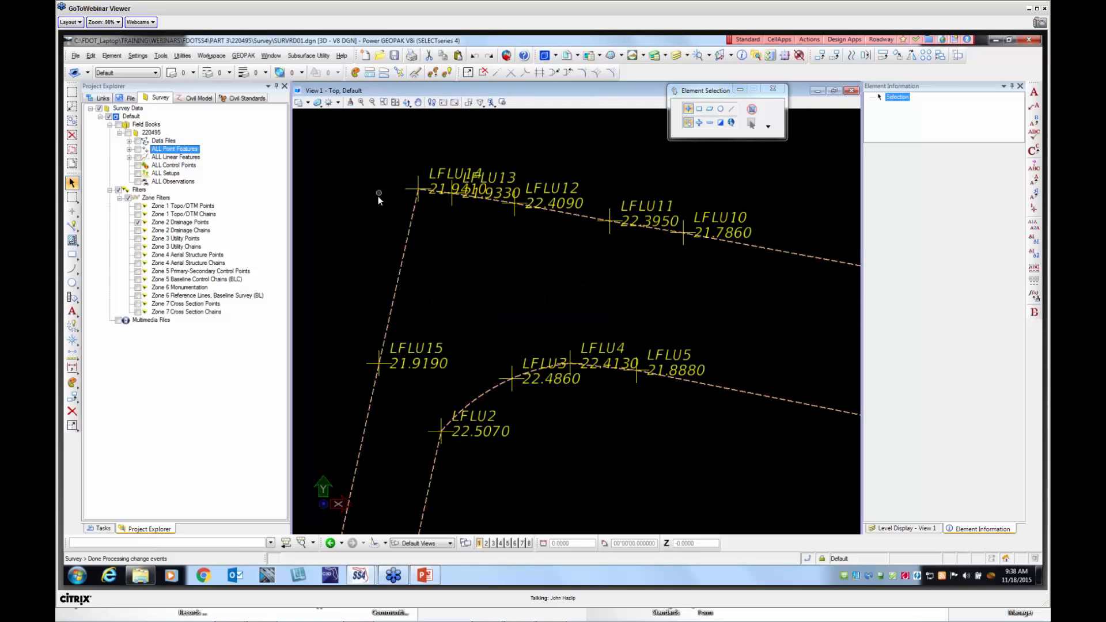
{"action": "scroll", "coordinate": [375, 193], "scroll_direction": "up", "scroll_amount": 1}
{"action": "scroll", "coordinate": [389, 193], "scroll_direction": "down", "scroll_amount": 5}
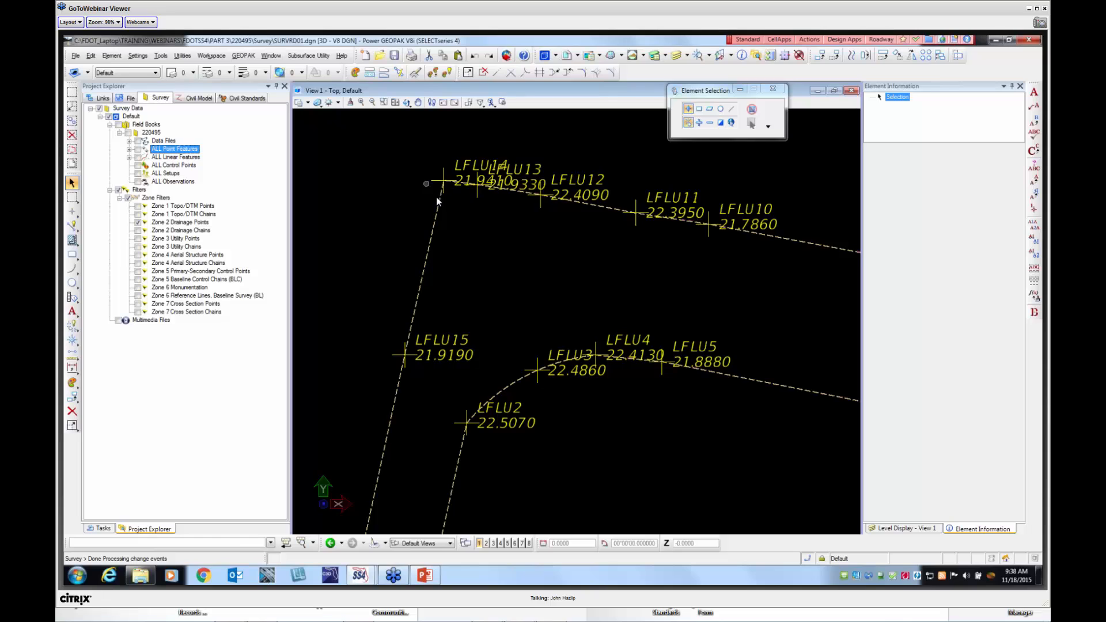
Examine the next group of LFLU points farther along the project in the Zone 2 Drainage Points display
{"action": "scroll", "coordinate": [445, 279], "scroll_direction": "down", "scroll_amount": 5}
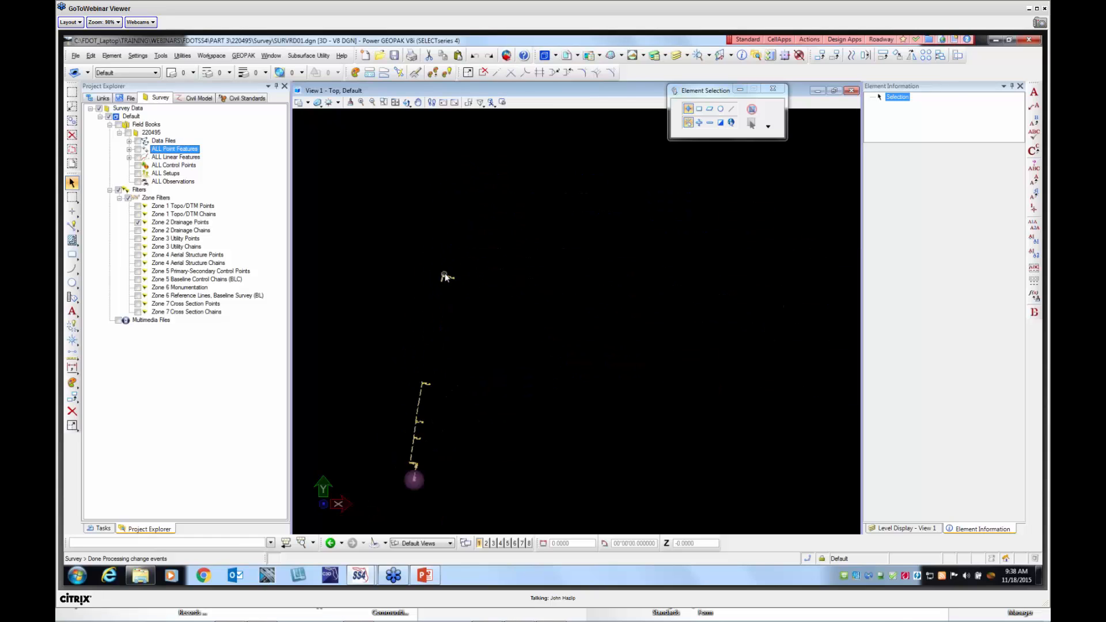
{"action": "scroll", "coordinate": [416, 434], "scroll_direction": "up", "scroll_amount": 5}
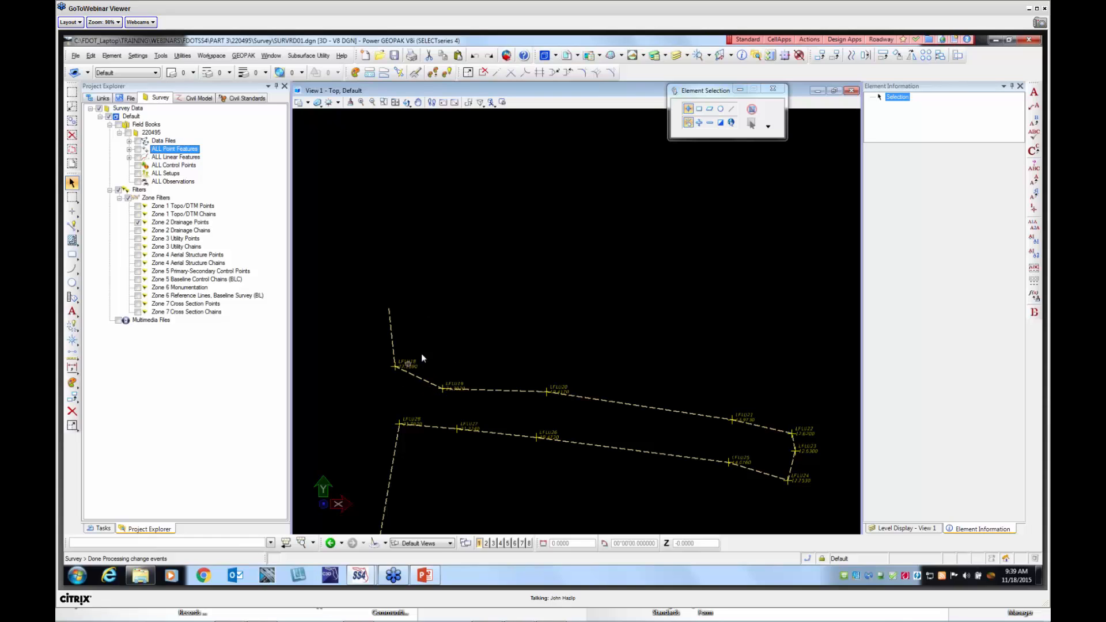
{"action": "scroll", "coordinate": [441, 345], "scroll_direction": "down", "scroll_amount": 18}
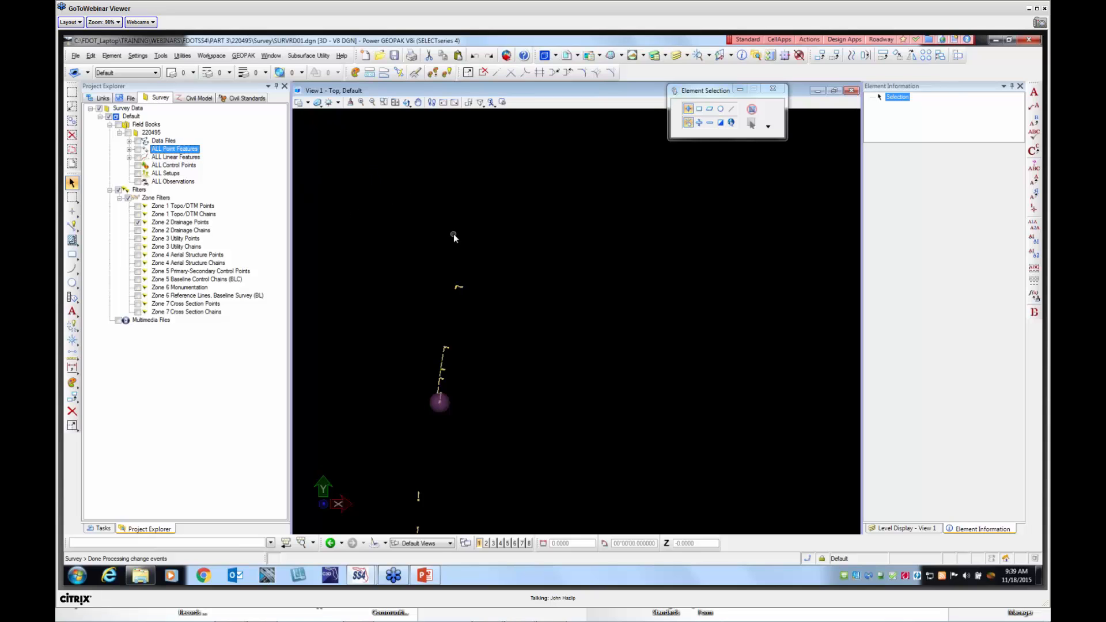
Open the SURVRD10.dgn file from the Survey folder of project 220495
{"action": "left_click", "coordinate": [76, 56]}
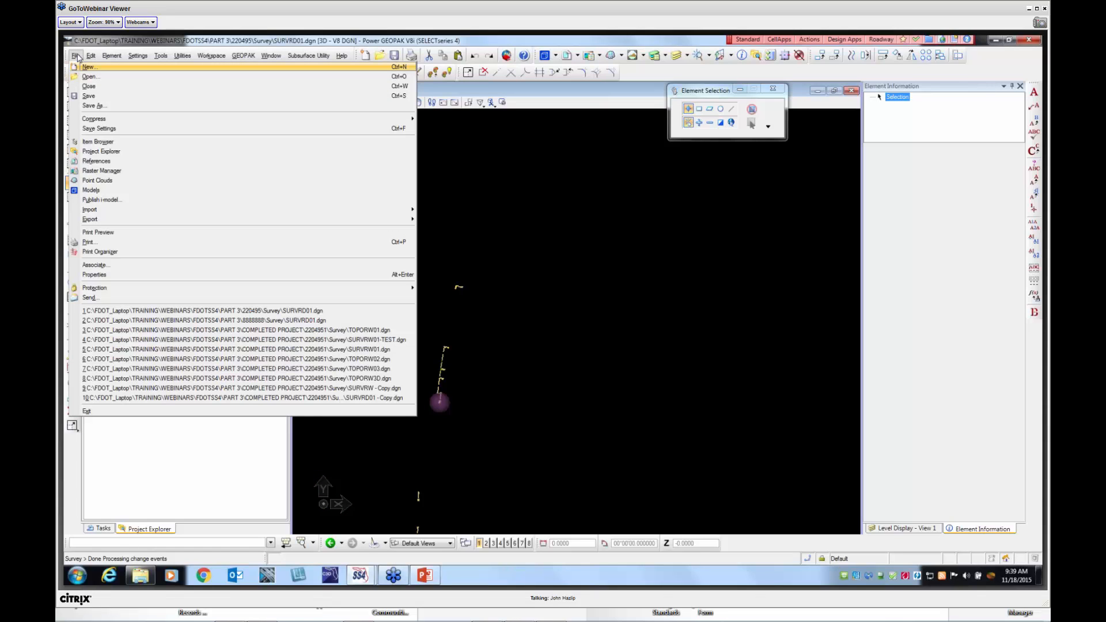
{"action": "left_click", "coordinate": [89, 77]}
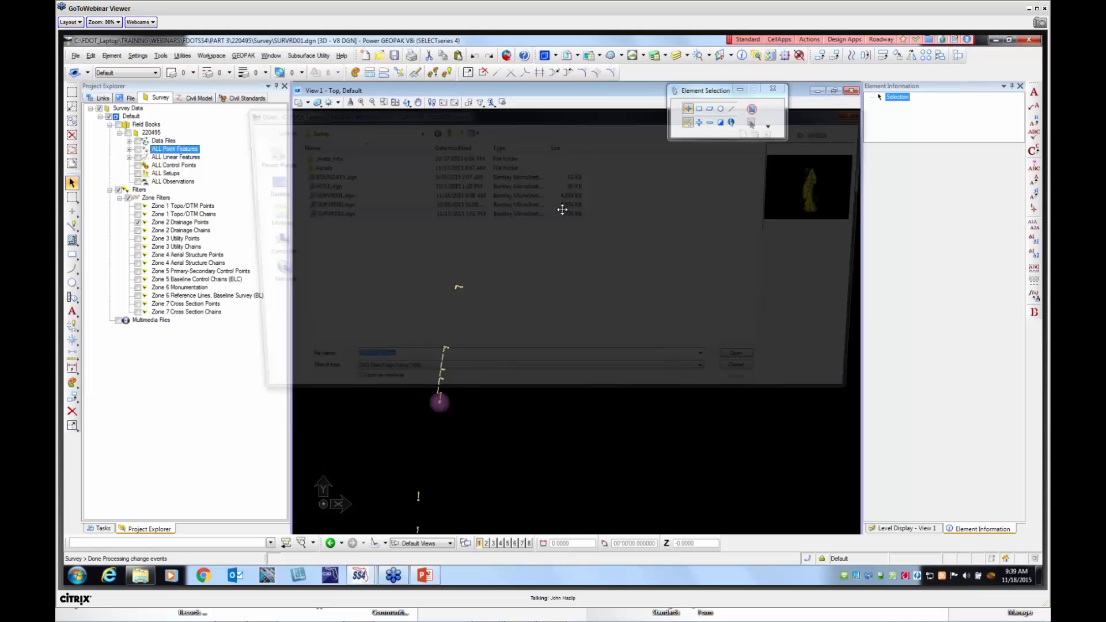
{"action": "left_click", "coordinate": [322, 214]}
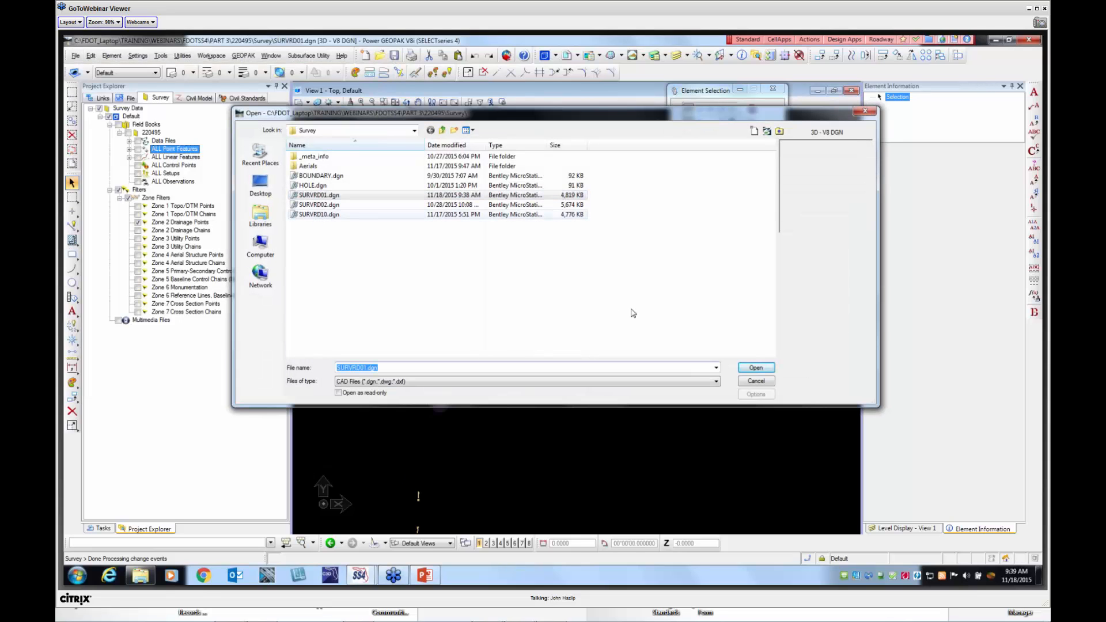
{"action": "left_click", "coordinate": [755, 368]}
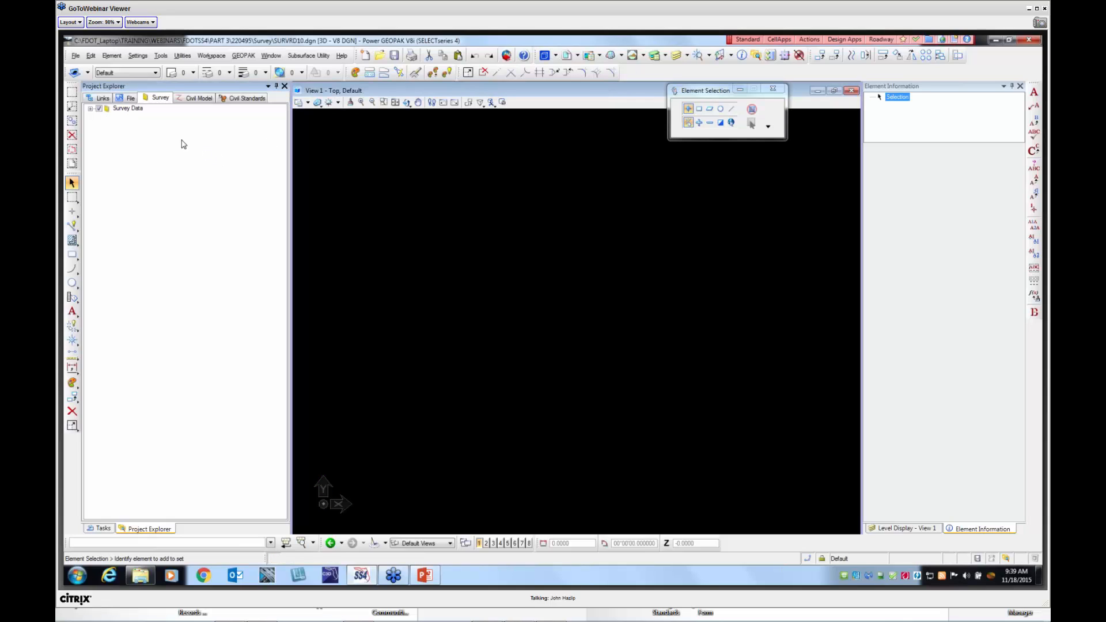
Expand the survey data down to the data files of field book 220495 and look through the segment list
{"action": "left_click", "coordinate": [97, 110]}
{"action": "left_click", "coordinate": [90, 109]}
{"action": "left_click", "coordinate": [100, 116]}
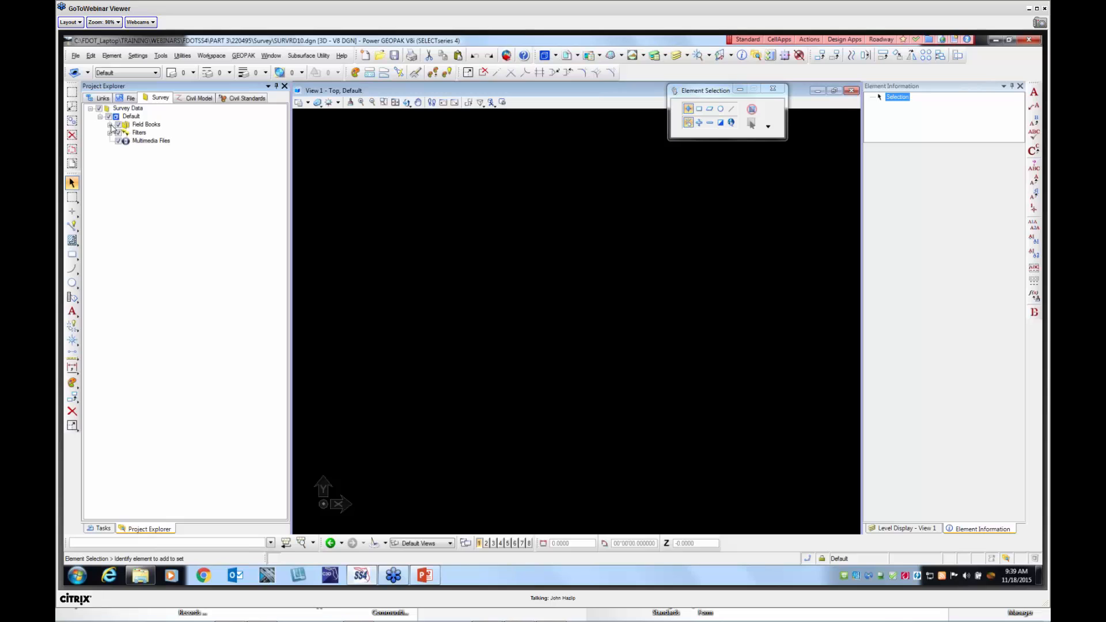
{"action": "left_click", "coordinate": [109, 125]}
{"action": "left_click", "coordinate": [119, 133]}
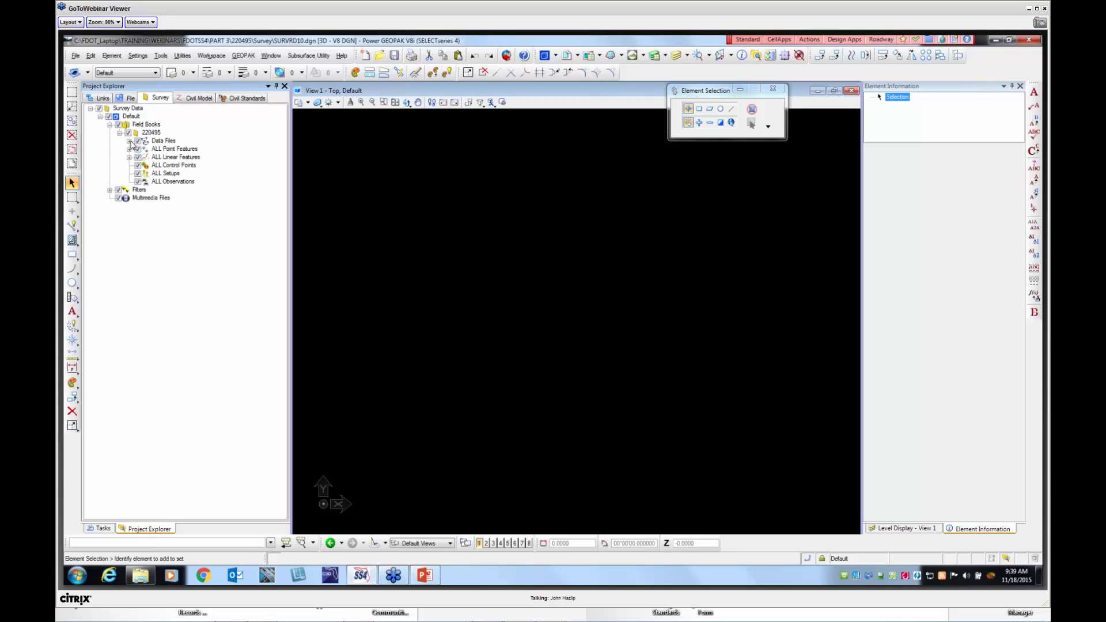
{"action": "left_click", "coordinate": [129, 140]}
{"action": "scroll", "coordinate": [188, 185], "scroll_direction": "up", "scroll_amount": 2}
{"action": "scroll", "coordinate": [192, 190], "scroll_direction": "down", "scroll_amount": 6}
{"action": "scroll", "coordinate": [194, 194], "scroll_direction": "up", "scroll_amount": 6}
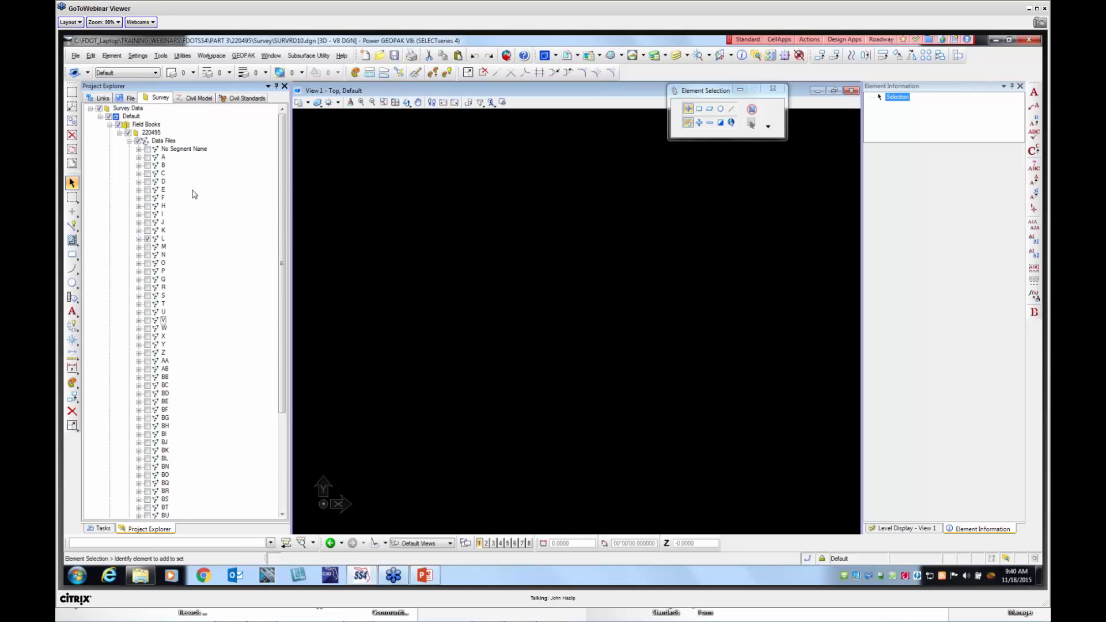
{"action": "scroll", "coordinate": [190, 184], "scroll_direction": "down", "scroll_amount": 7}
{"action": "scroll", "coordinate": [183, 167], "scroll_direction": "up", "scroll_amount": 5}
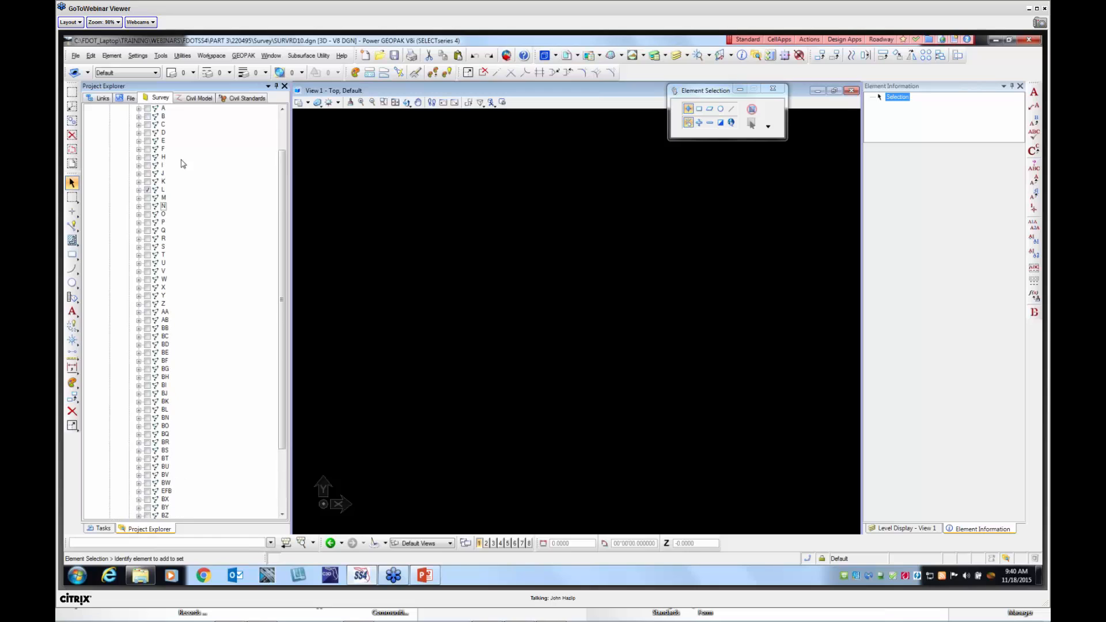
{"action": "scroll", "coordinate": [181, 164], "scroll_direction": "up", "scroll_amount": 2}
Turn off the display of field book 220495, display only data file segment L and fit the view to it
{"action": "left_click", "coordinate": [127, 133]}
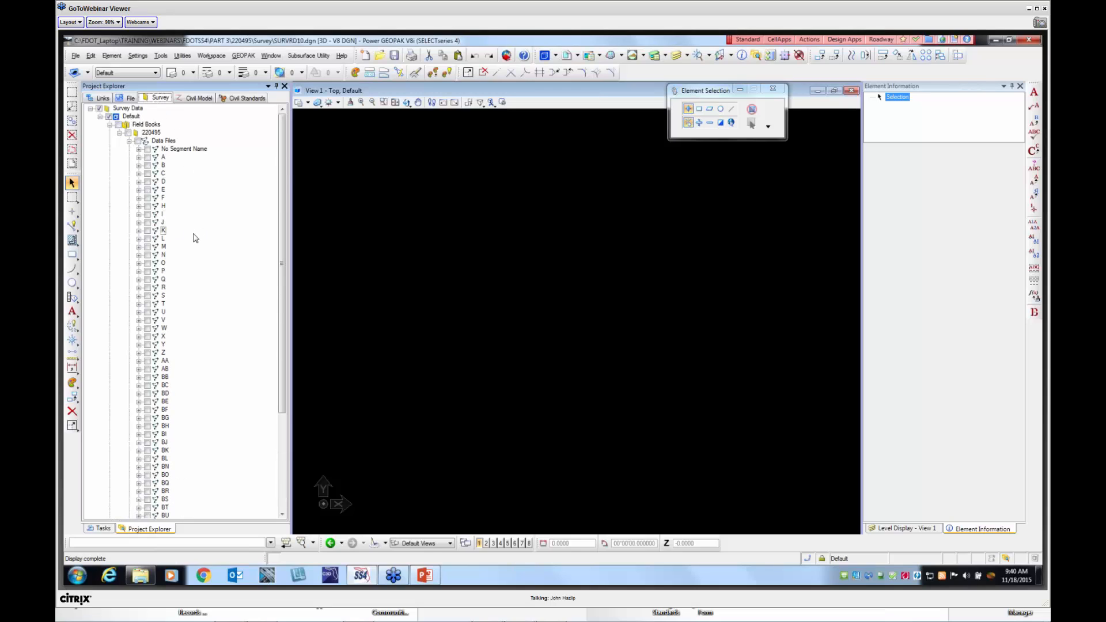
{"action": "left_click", "coordinate": [147, 238]}
{"action": "left_click", "coordinate": [395, 102]}
{"action": "scroll", "coordinate": [464, 191], "scroll_direction": "down", "scroll_amount": 3}
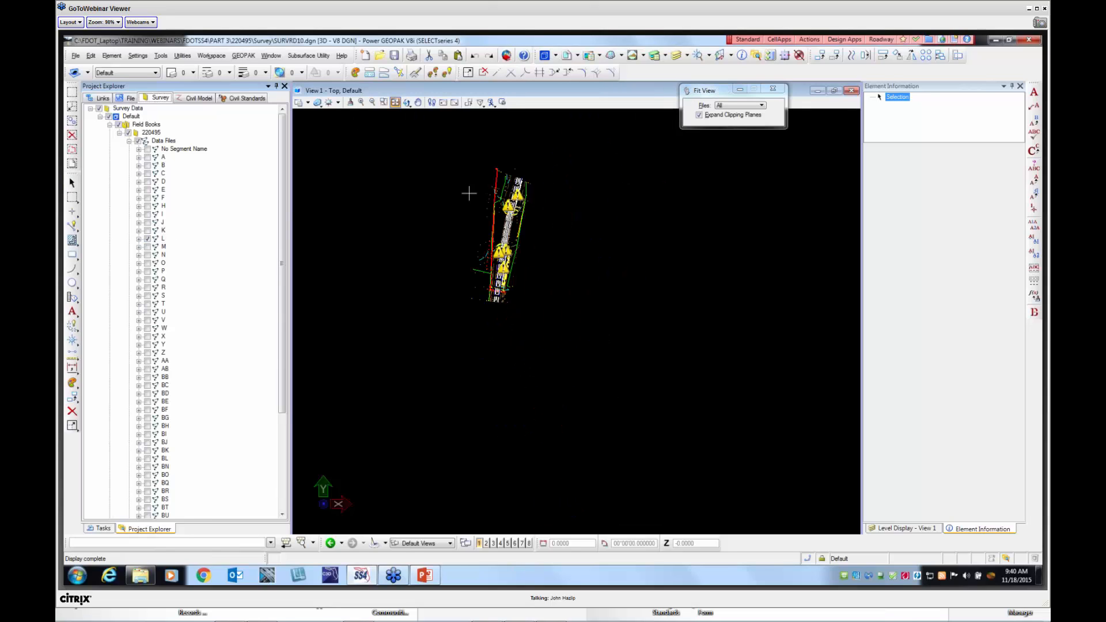
Hide segment L, display segment M instead and fit the view to its survey data
{"action": "left_click", "coordinate": [147, 238]}
{"action": "left_click", "coordinate": [147, 237]}
{"action": "left_click", "coordinate": [148, 247]}
{"action": "left_click", "coordinate": [395, 102]}
{"action": "left_click", "coordinate": [523, 245]}
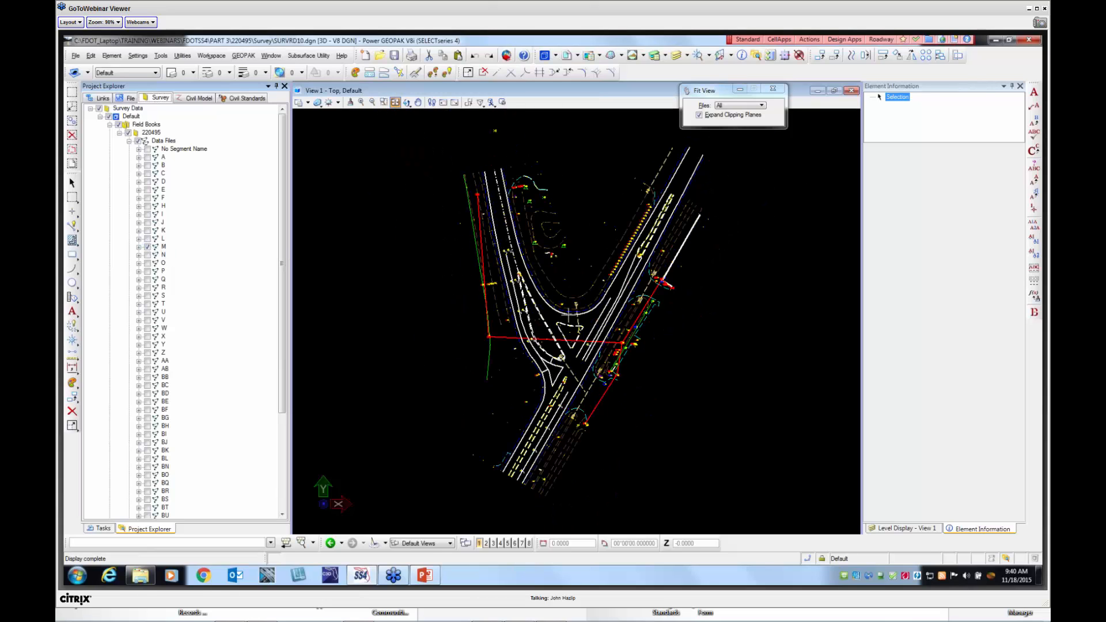
{"action": "scroll", "coordinate": [564, 311], "scroll_direction": "down", "scroll_amount": 5}
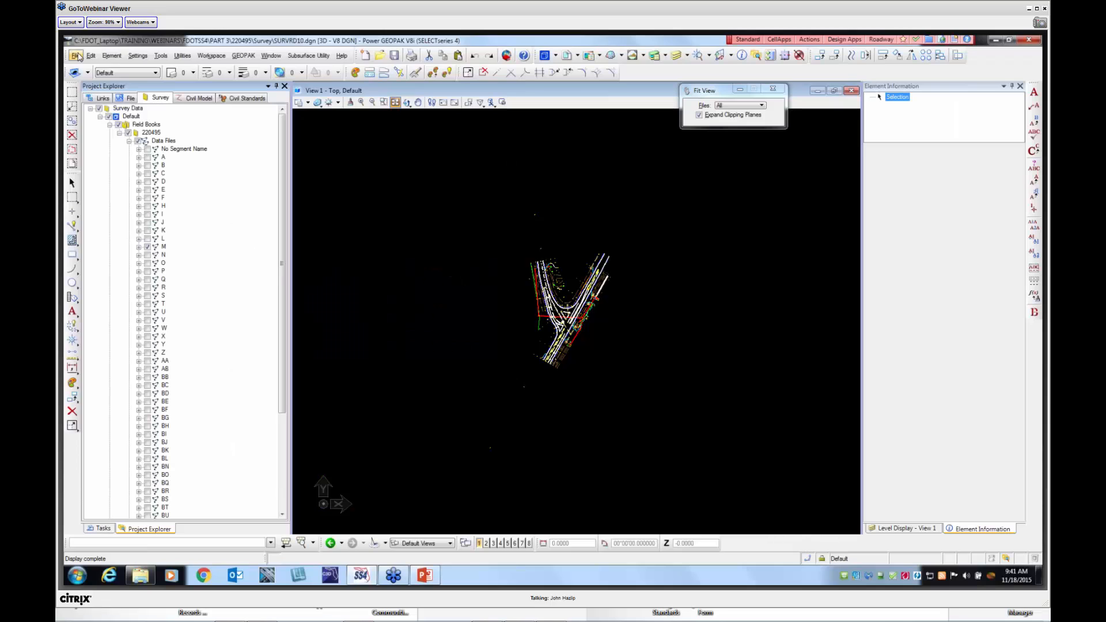
Open the SURVRD88.dgn file from the Survey folder of project 8888888 under PART 3
{"action": "left_click", "coordinate": [78, 55]}
{"action": "left_click", "coordinate": [89, 76]}
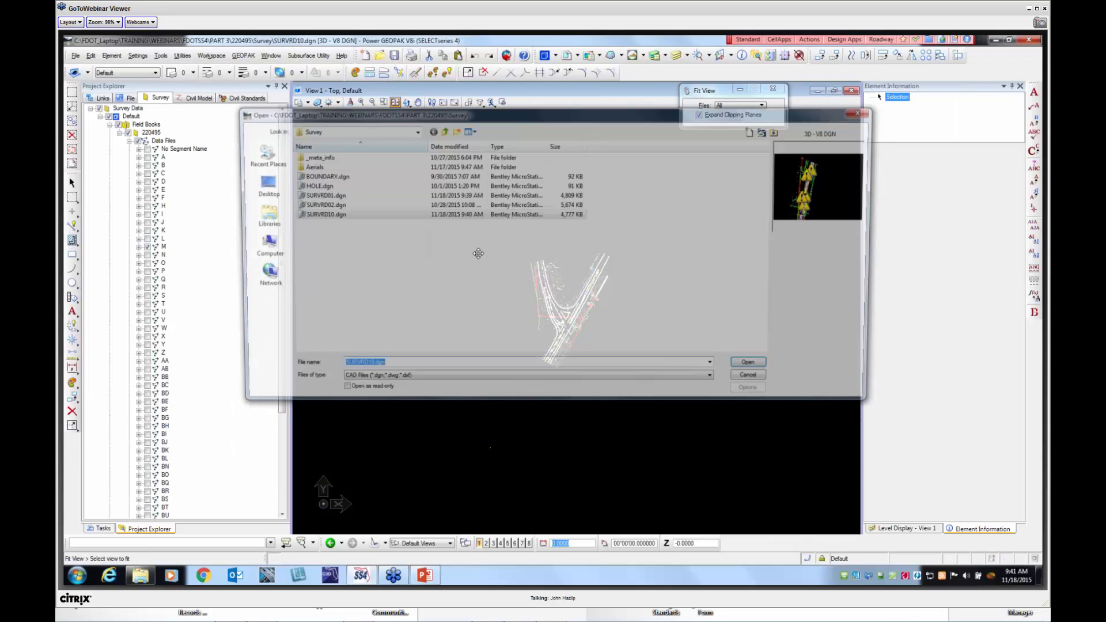
{"action": "left_click", "coordinate": [414, 131]}
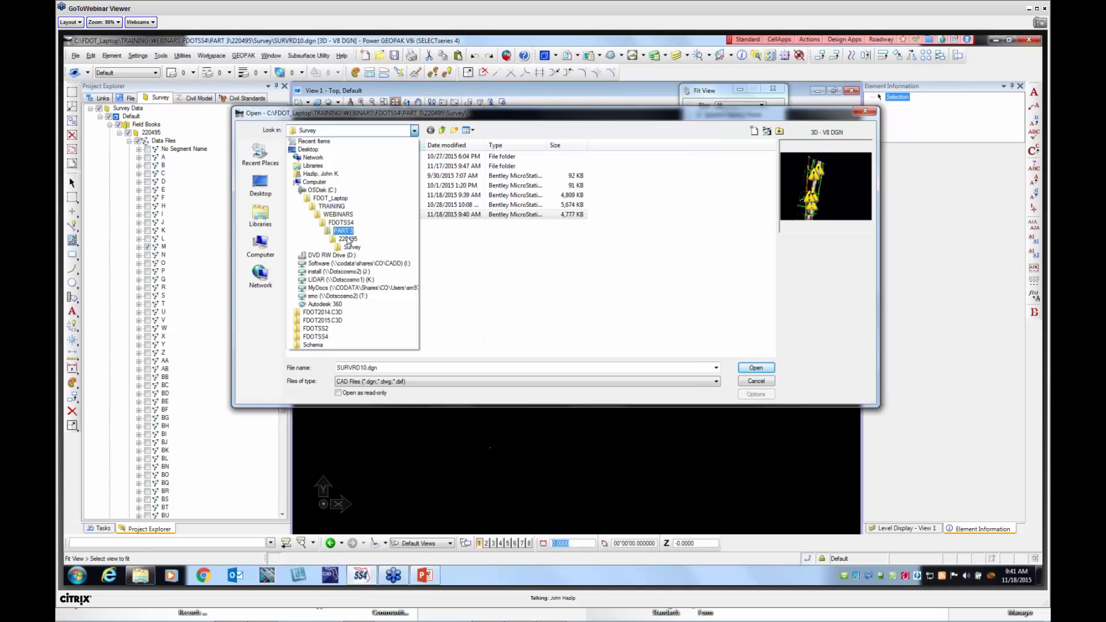
{"action": "left_click", "coordinate": [346, 232]}
{"action": "double_click", "coordinate": [316, 176]}
{"action": "double_click", "coordinate": [331, 177]}
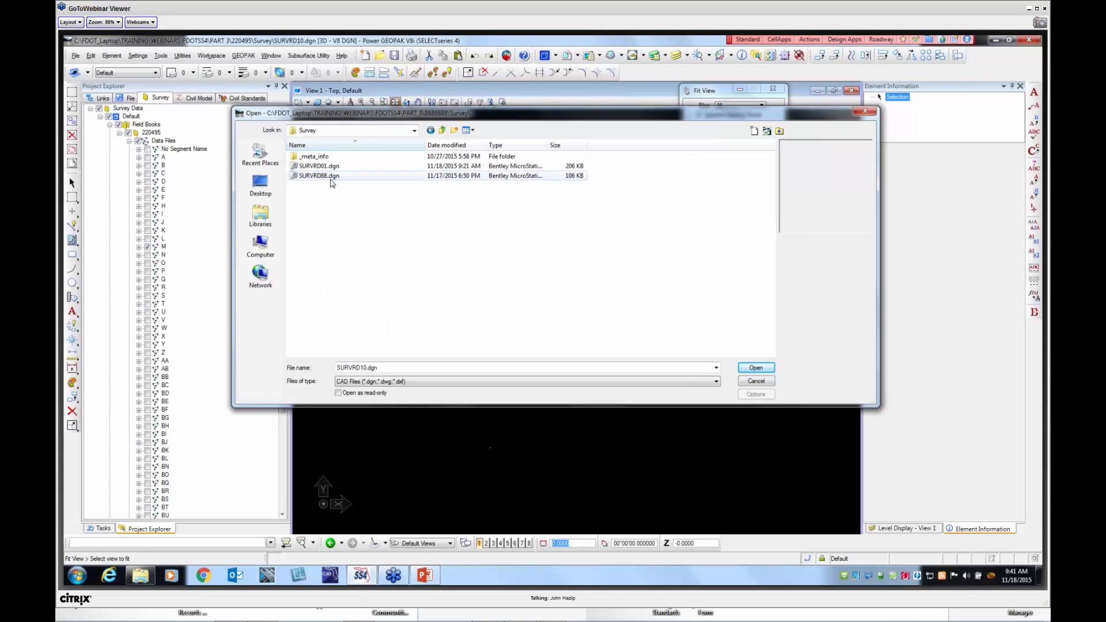
{"action": "left_click", "coordinate": [324, 176]}
{"action": "left_click", "coordinate": [759, 368]}
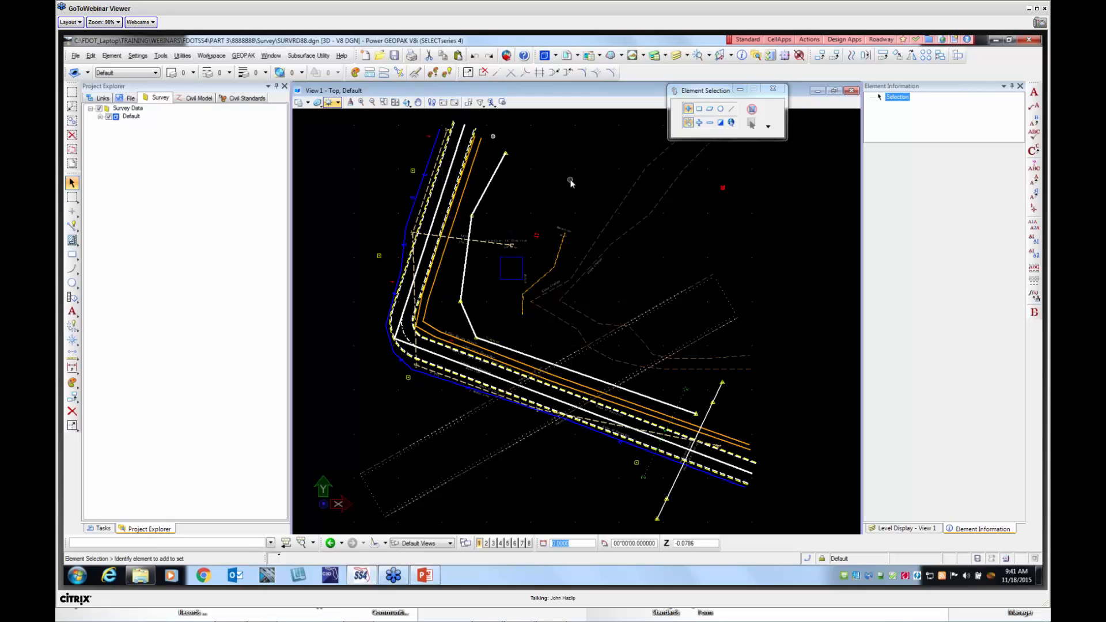
Inspect the element information of the white traverse line string and identify the monument and ground shot cells beside the road
{"action": "left_click", "coordinate": [494, 183]}
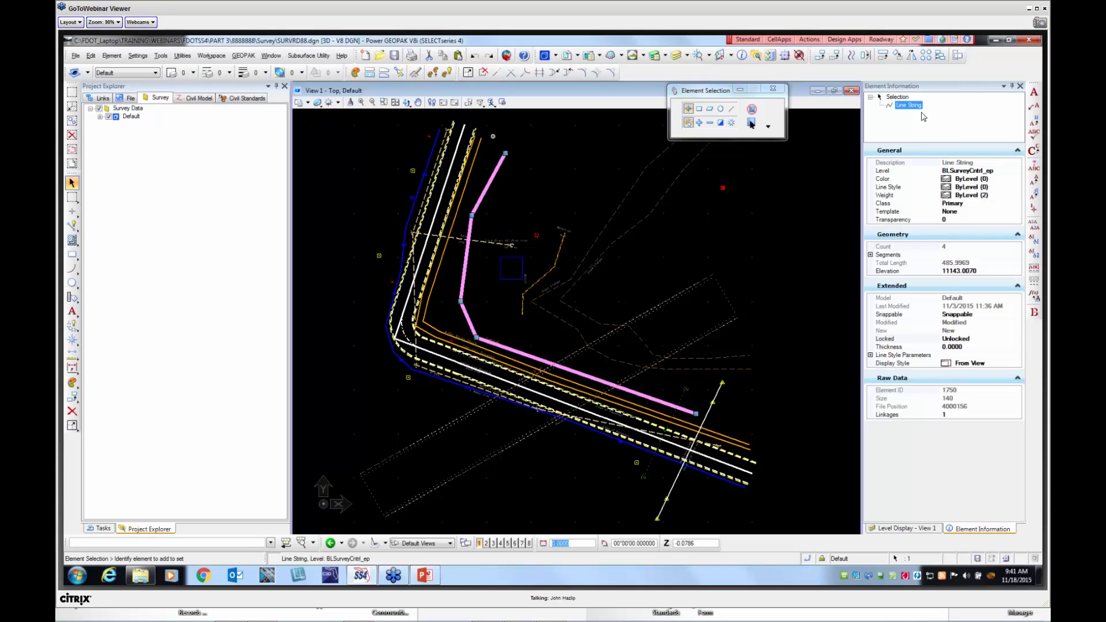
{"action": "left_click", "coordinate": [489, 201]}
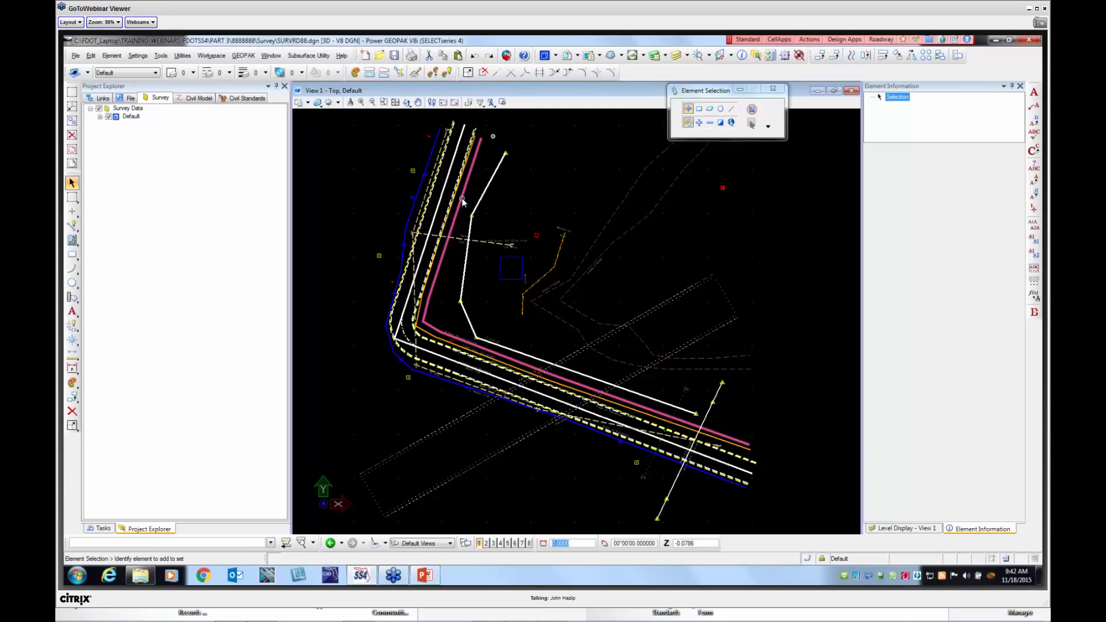
{"action": "scroll", "coordinate": [463, 199], "scroll_direction": "up", "scroll_amount": 3}
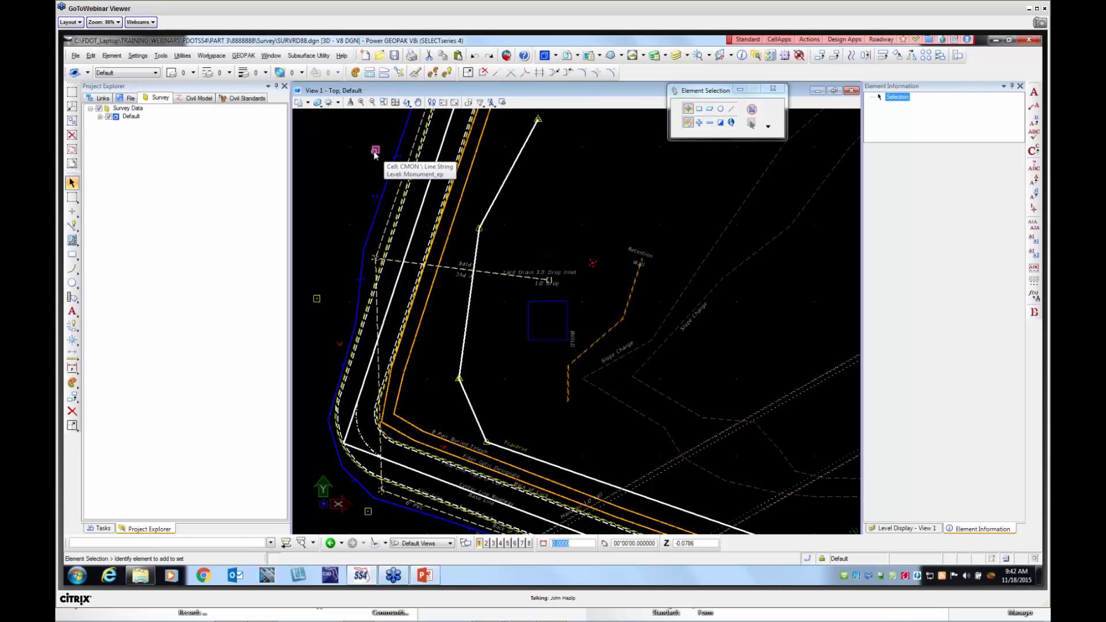
{"action": "scroll", "coordinate": [351, 147], "scroll_direction": "up", "scroll_amount": 3}
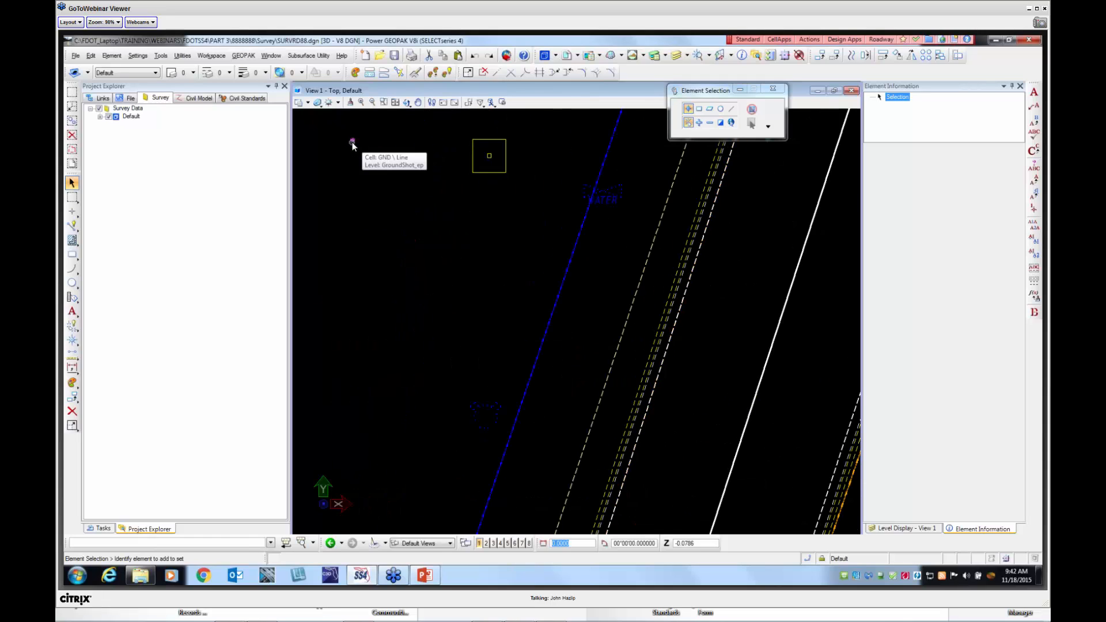
{"action": "scroll", "coordinate": [471, 158], "scroll_direction": "up", "scroll_amount": 4}
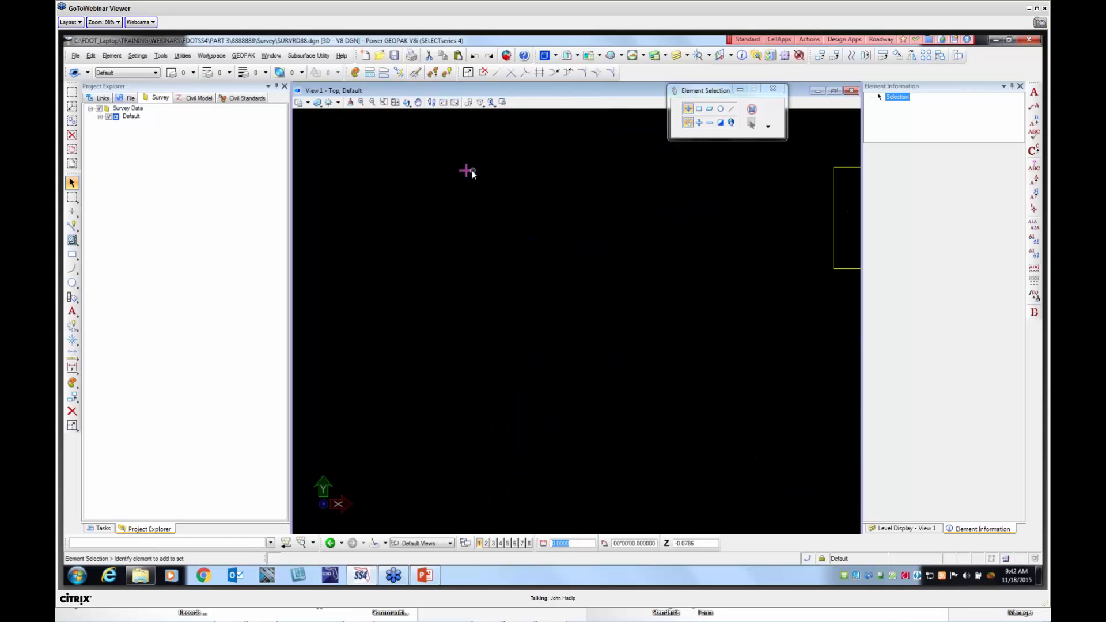
{"action": "mouse_move", "coordinate": [467, 179]}
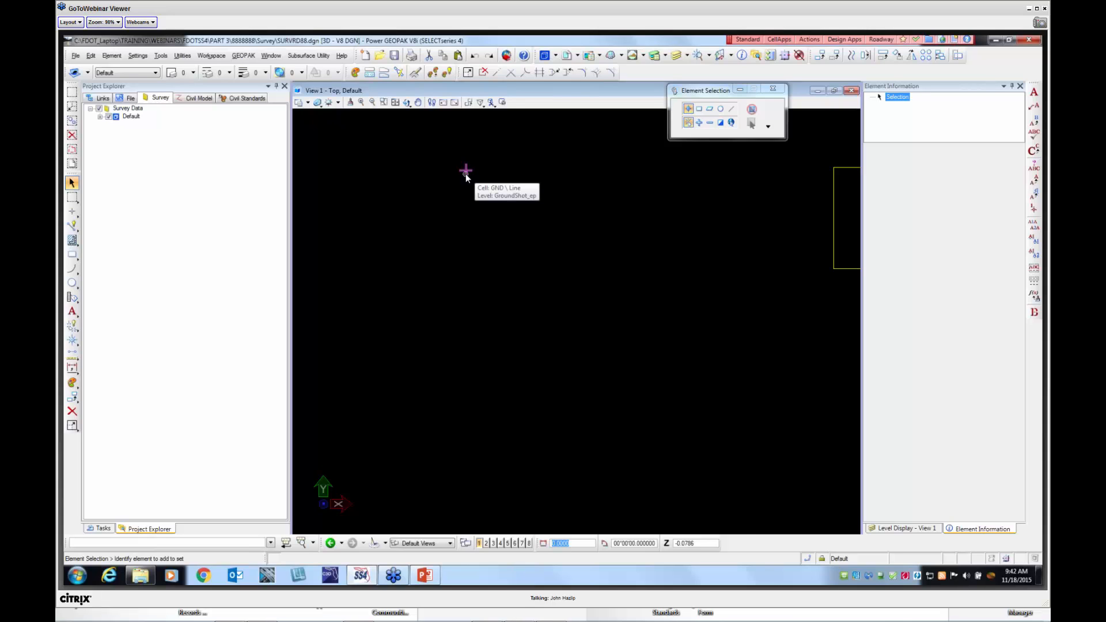
{"action": "scroll", "coordinate": [483, 175], "scroll_direction": "down", "scroll_amount": 8}
{"action": "scroll", "coordinate": [582, 225], "scroll_direction": "up", "scroll_amount": 2}
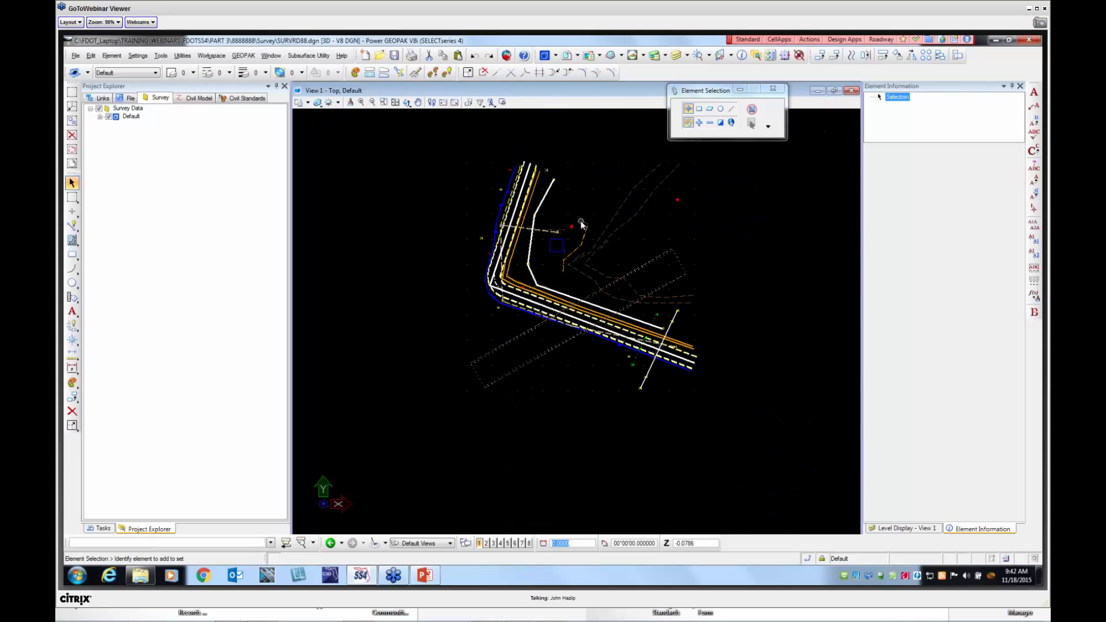
{"action": "scroll", "coordinate": [572, 224], "scroll_direction": "down", "scroll_amount": 2}
{"action": "scroll", "coordinate": [599, 195], "scroll_direction": "up", "scroll_amount": 2}
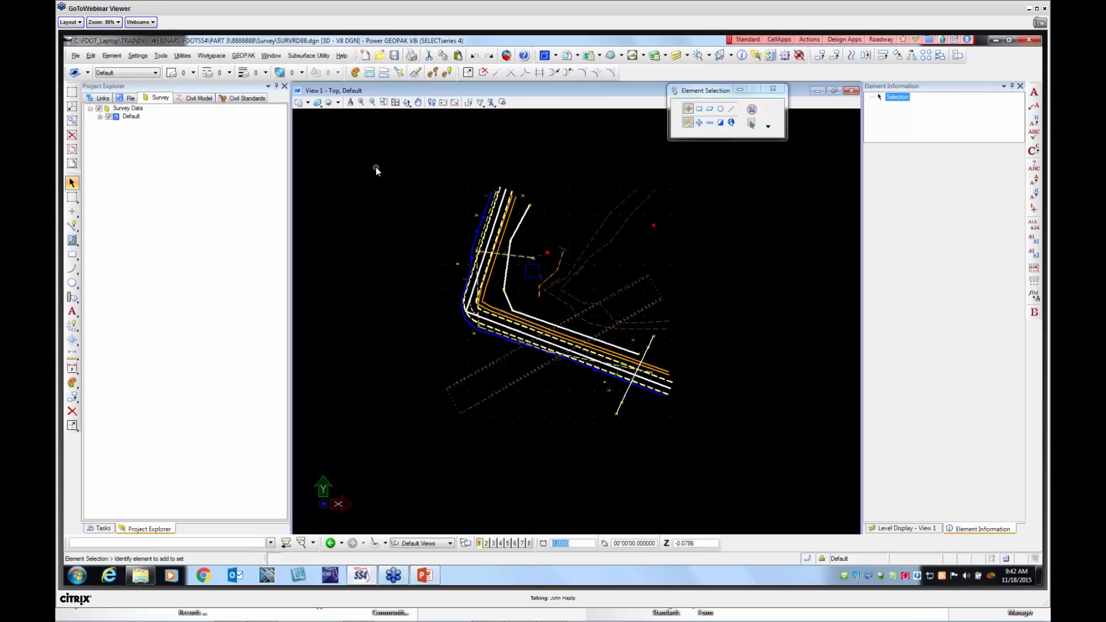
Create a new field book under the Default model's survey data
{"action": "left_click", "coordinate": [99, 116]}
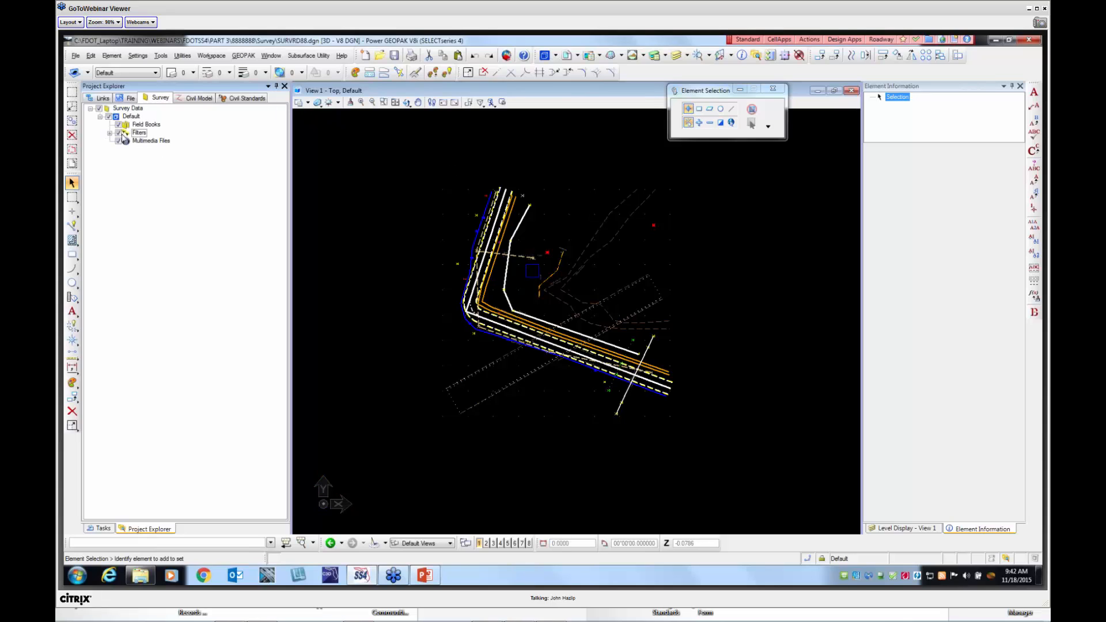
{"action": "left_click", "coordinate": [152, 126]}
{"action": "right_click", "coordinate": [152, 126]}
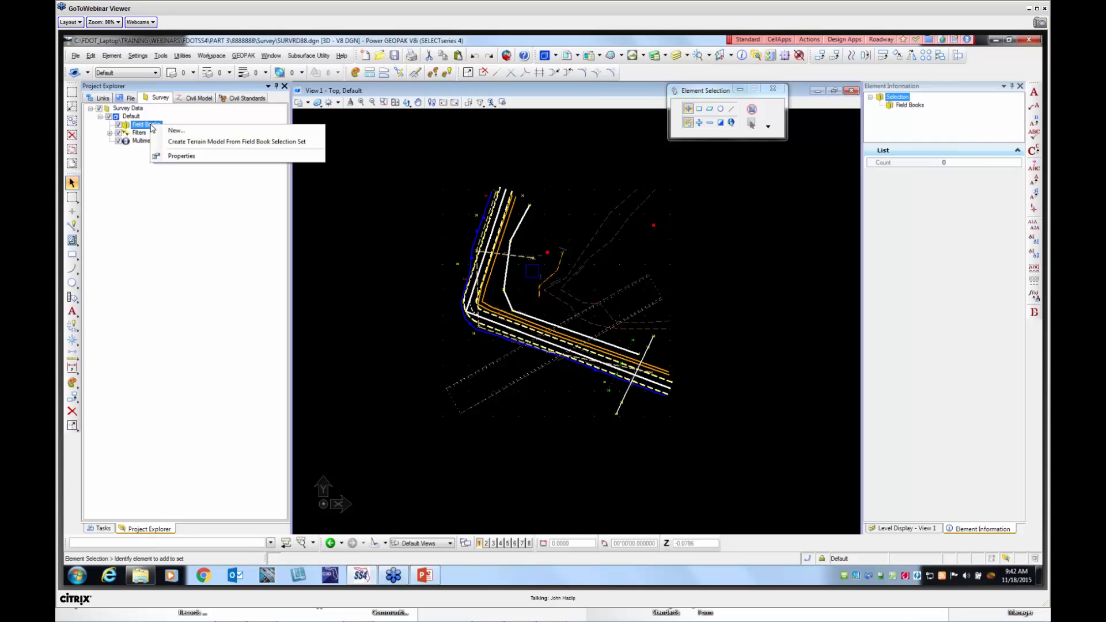
{"action": "left_click", "coordinate": [326, 183]}
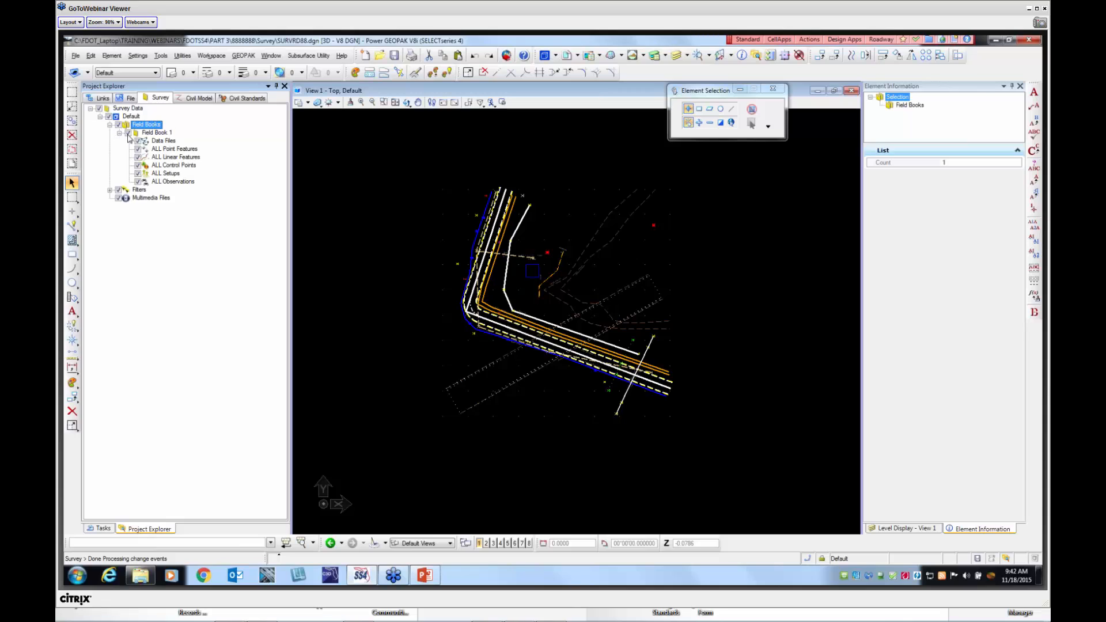
Rename the new field book as Graphics
{"action": "left_click", "coordinate": [162, 134]}
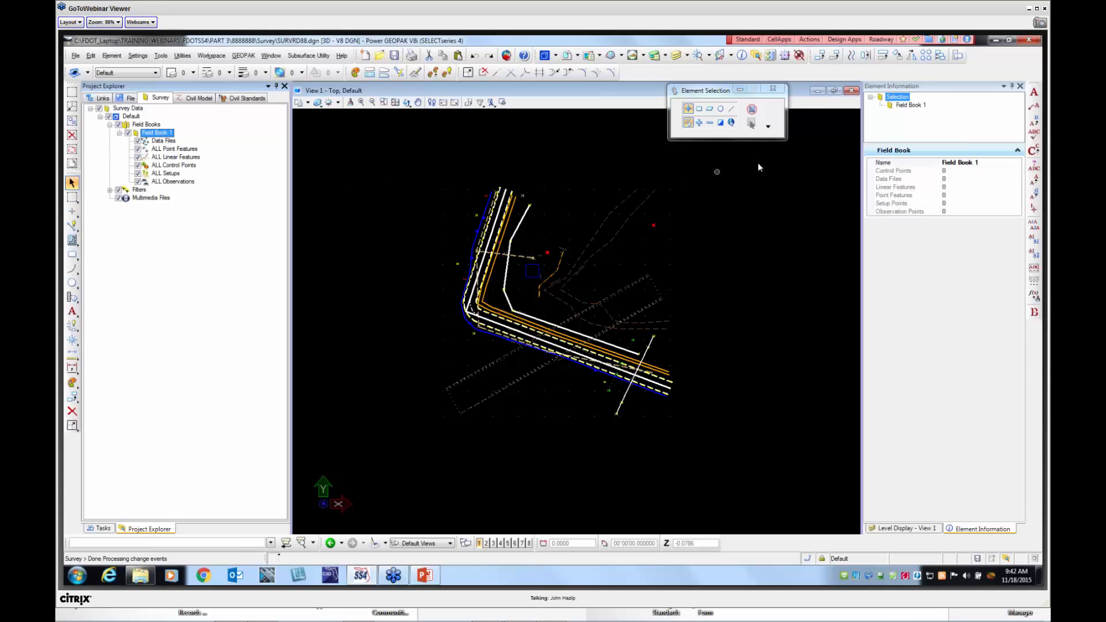
{"action": "left_click", "coordinate": [972, 163]}
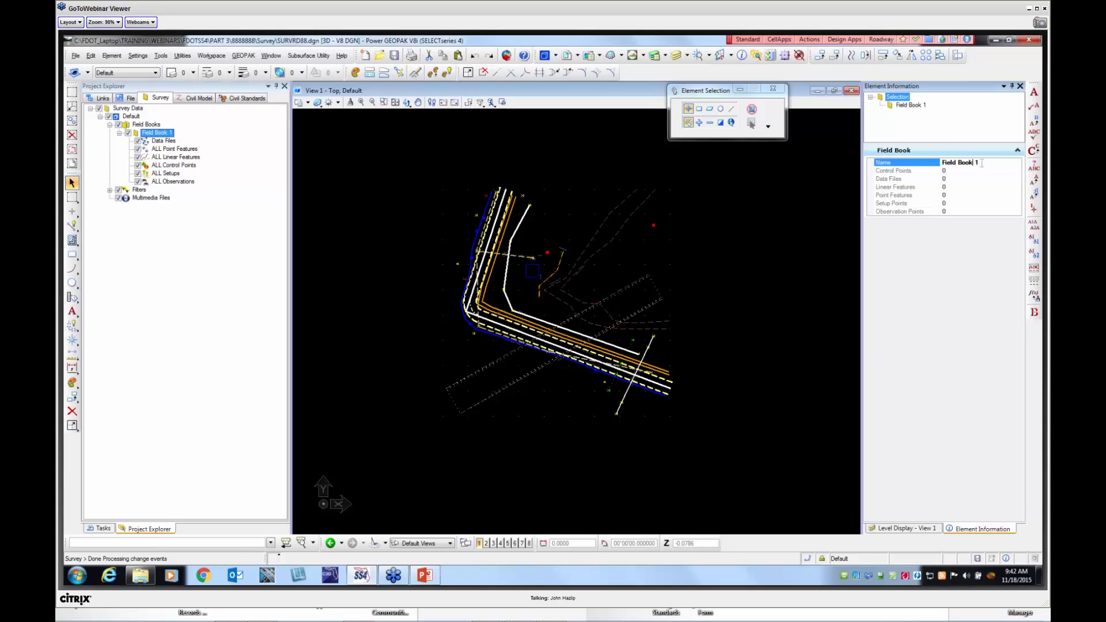
{"action": "type", "text": "Graphics"}
{"action": "key", "text": "Return"}
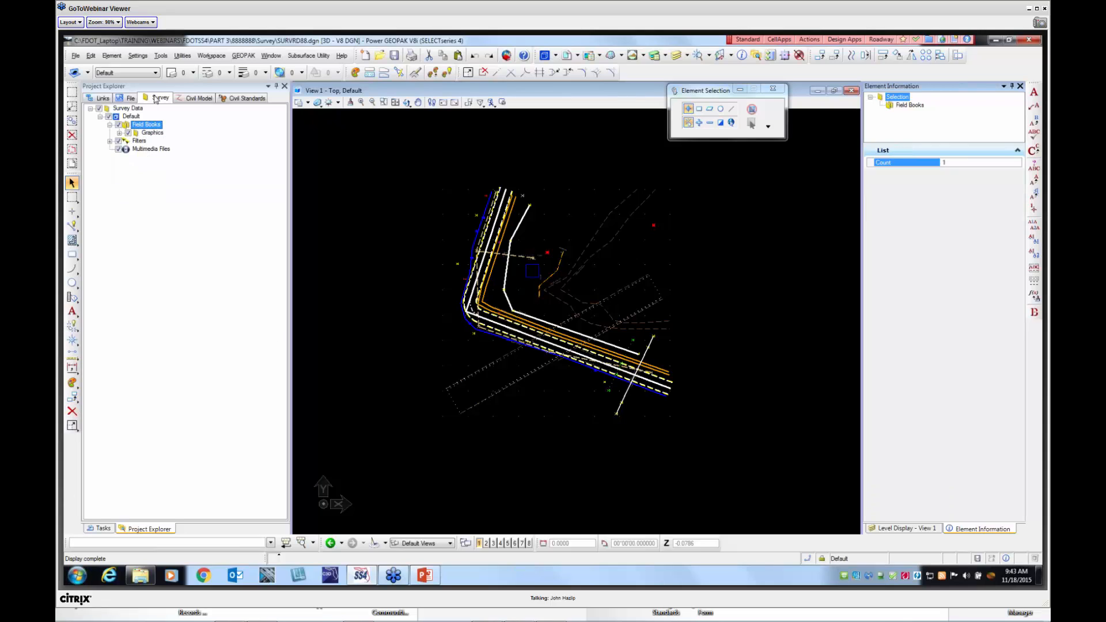
Load features from the current graphics into the Graphics field book
{"action": "left_click", "coordinate": [119, 133]}
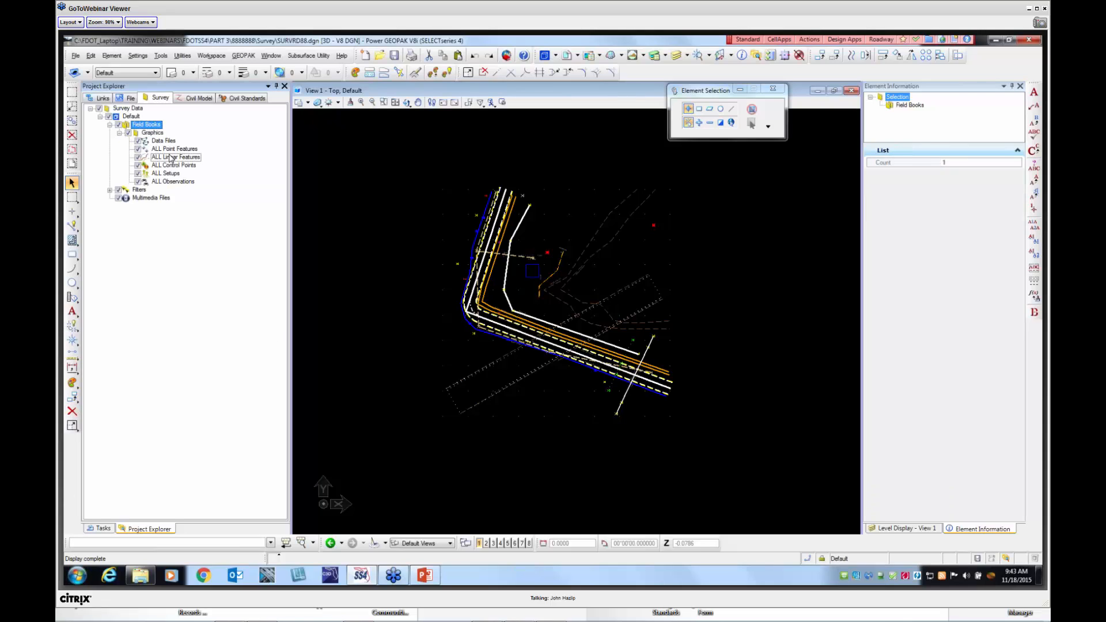
{"action": "left_click", "coordinate": [163, 140]}
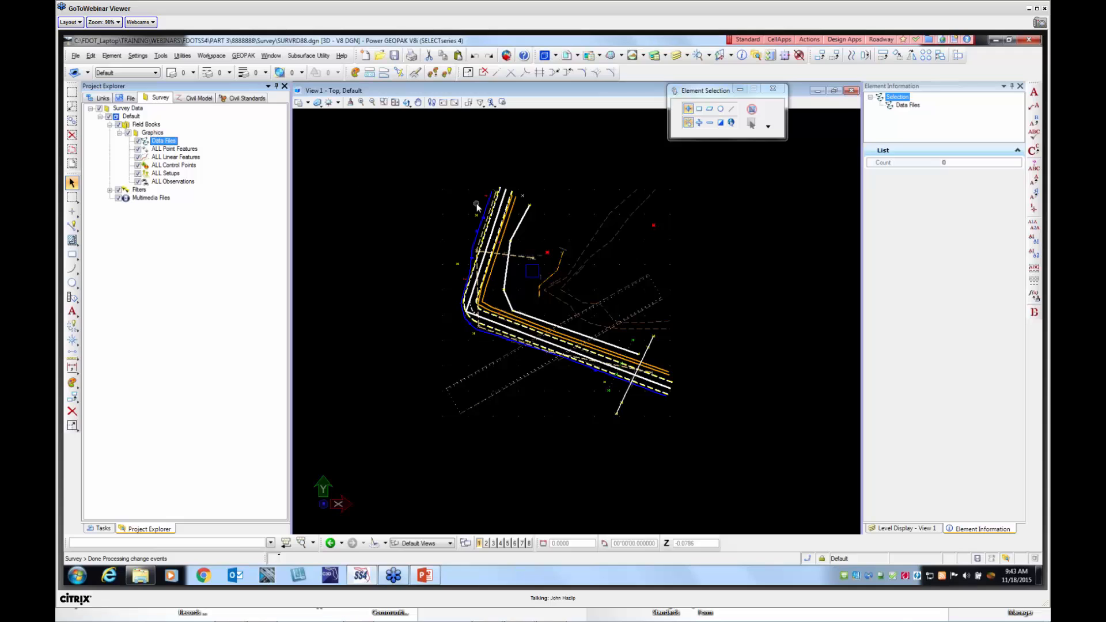
{"action": "left_click", "coordinate": [150, 133]}
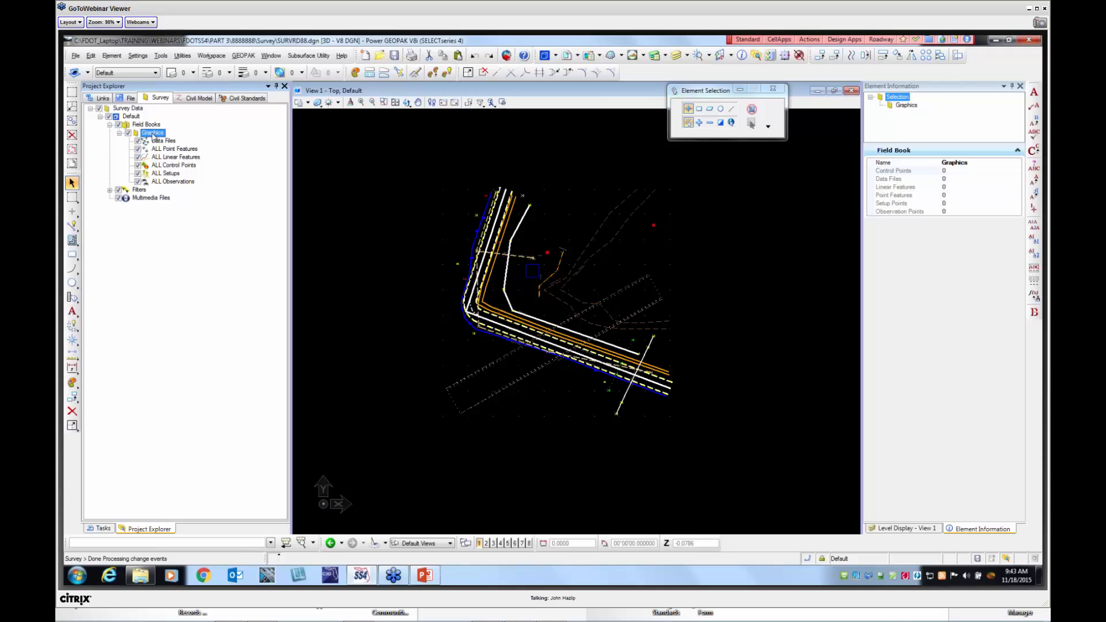
{"action": "right_click", "coordinate": [154, 136]}
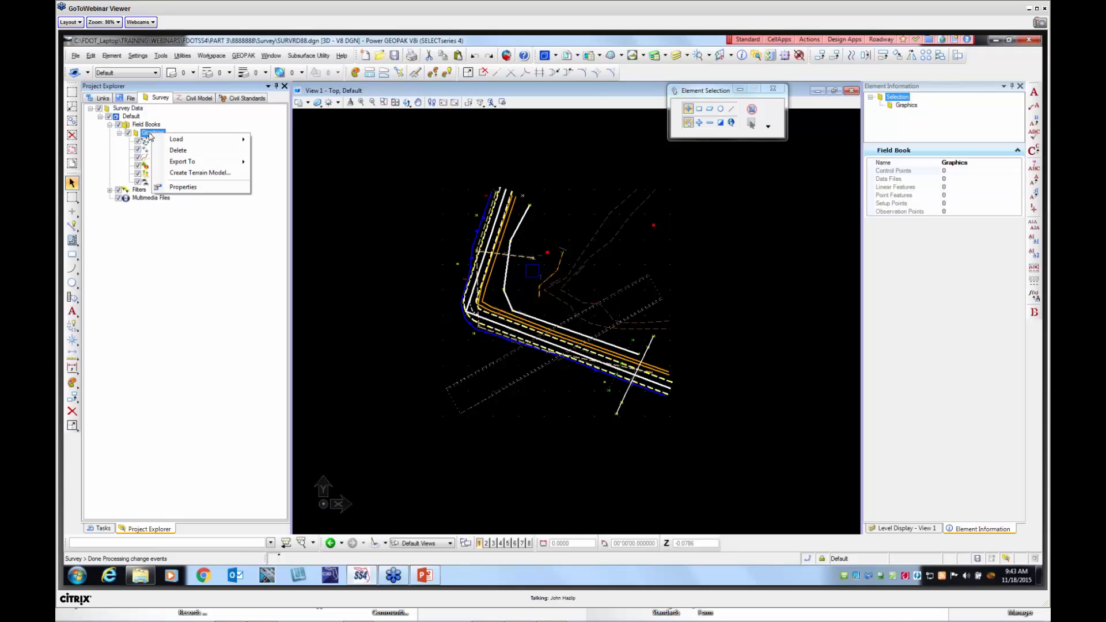
{"action": "mouse_move", "coordinate": [176, 139]}
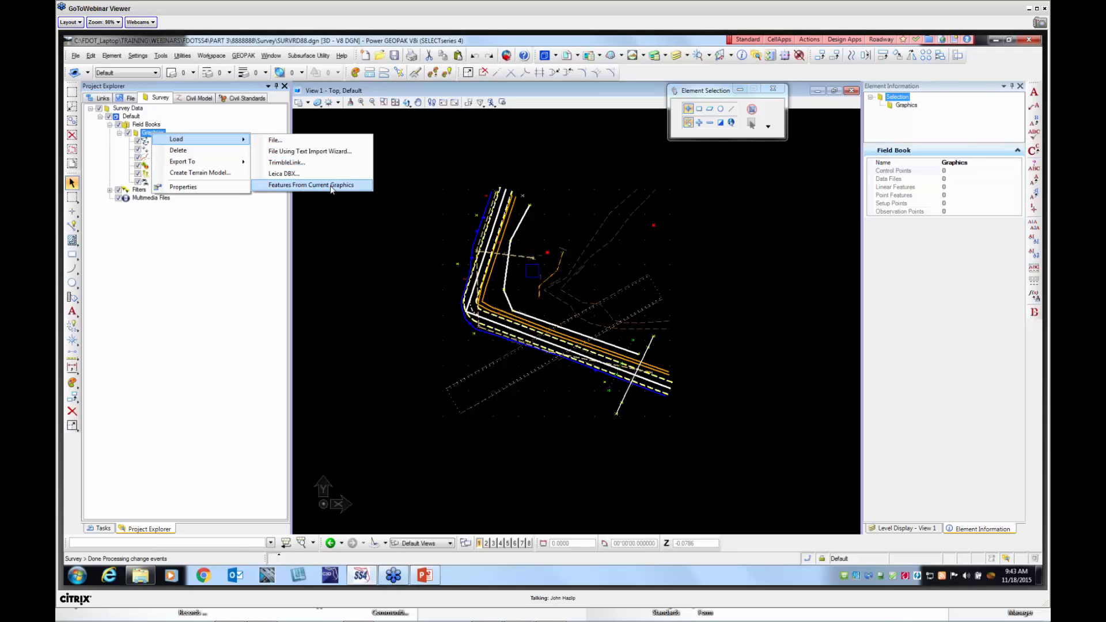
{"action": "left_click", "coordinate": [310, 185]}
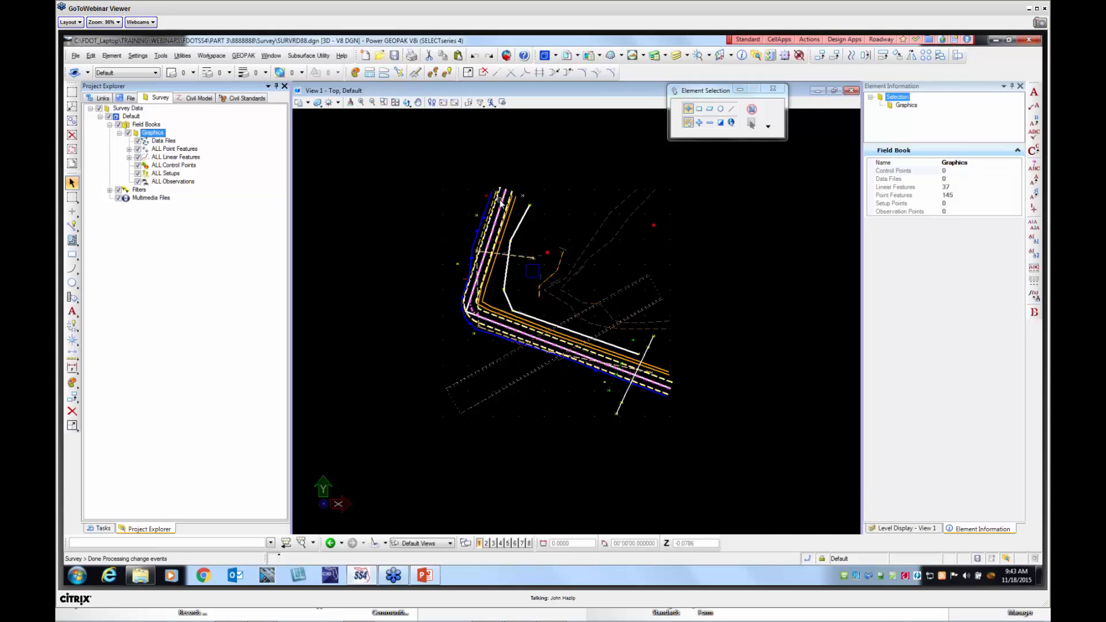
Examine the feature information of the CMON monument and a nearby ground shot, and list the field book's point features
{"action": "scroll", "coordinate": [426, 190], "scroll_direction": "up", "scroll_amount": 4}
{"action": "scroll", "coordinate": [400, 248], "scroll_direction": "up", "scroll_amount": 2}
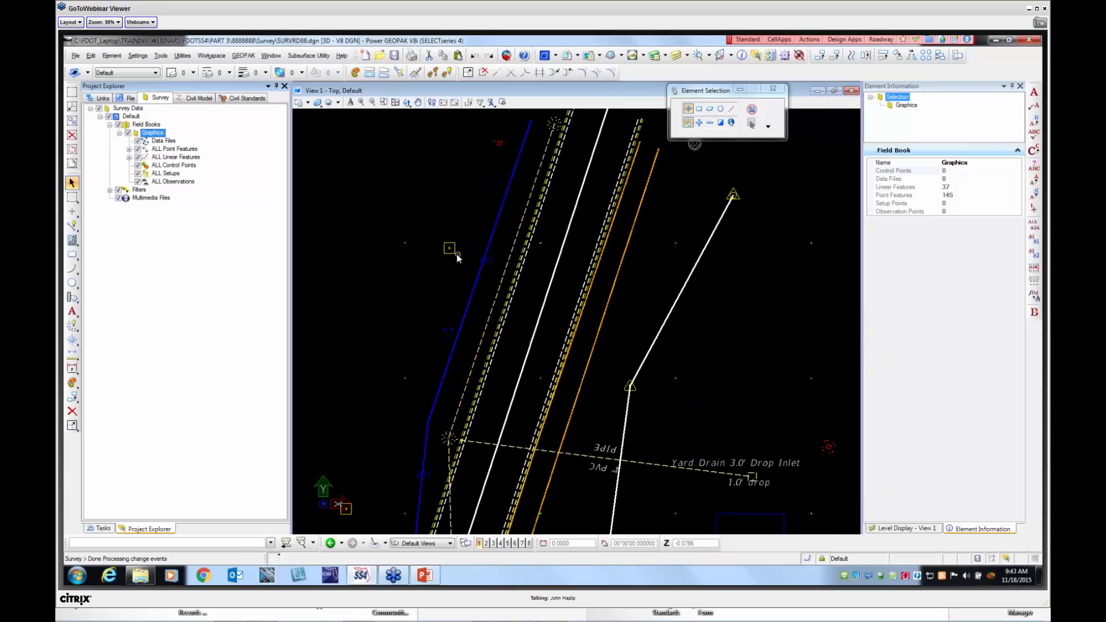
{"action": "mouse_move", "coordinate": [455, 254]}
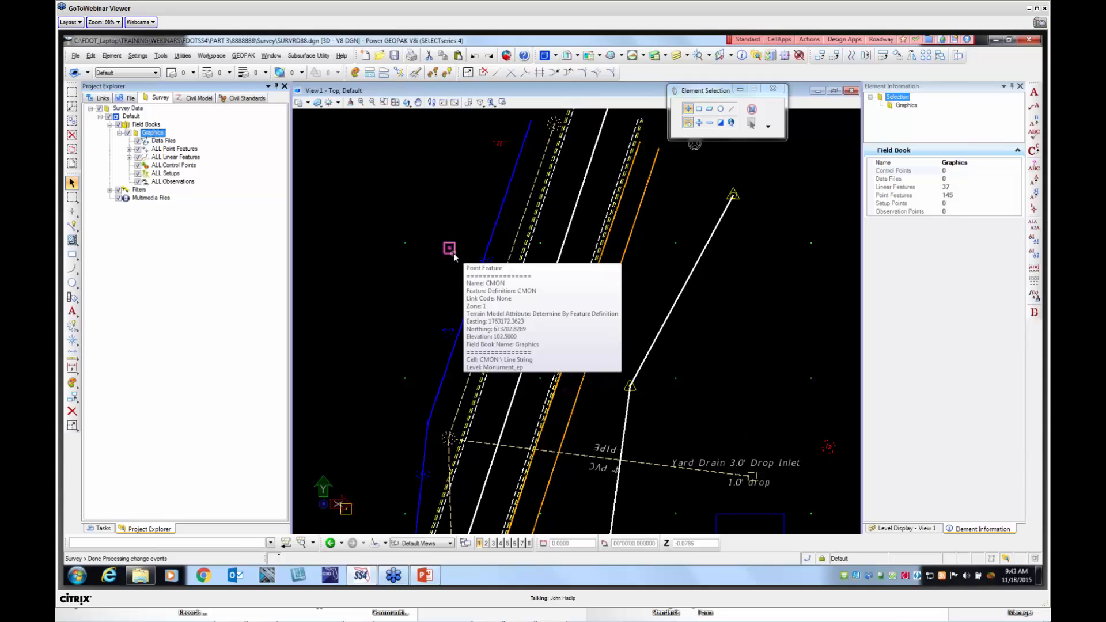
{"action": "scroll", "coordinate": [410, 245], "scroll_direction": "up", "scroll_amount": 5}
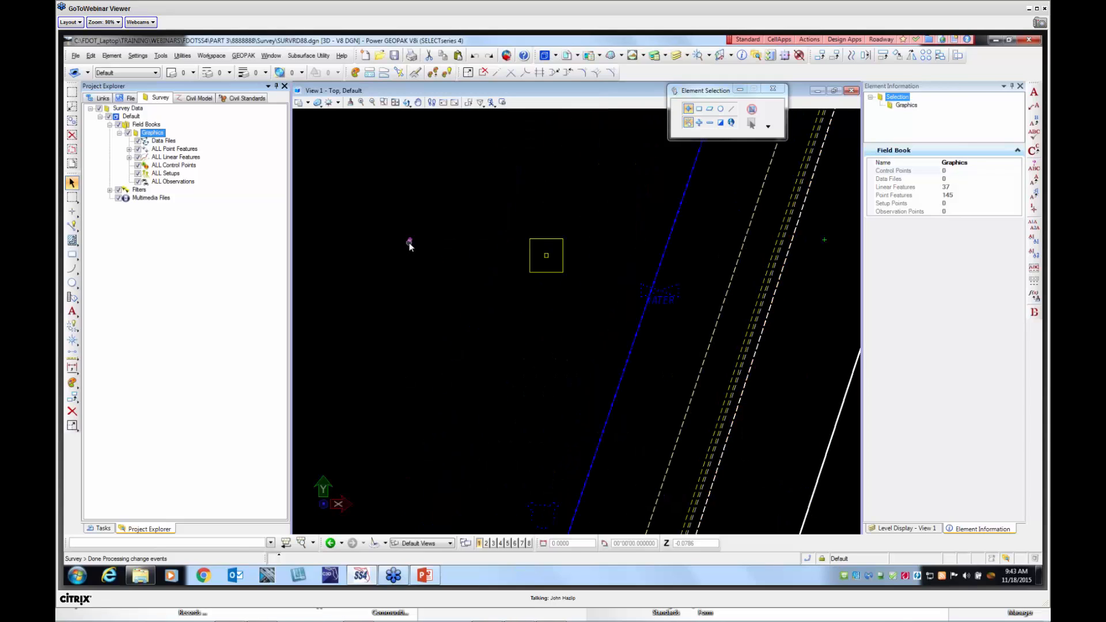
{"action": "mouse_move", "coordinate": [409, 245]}
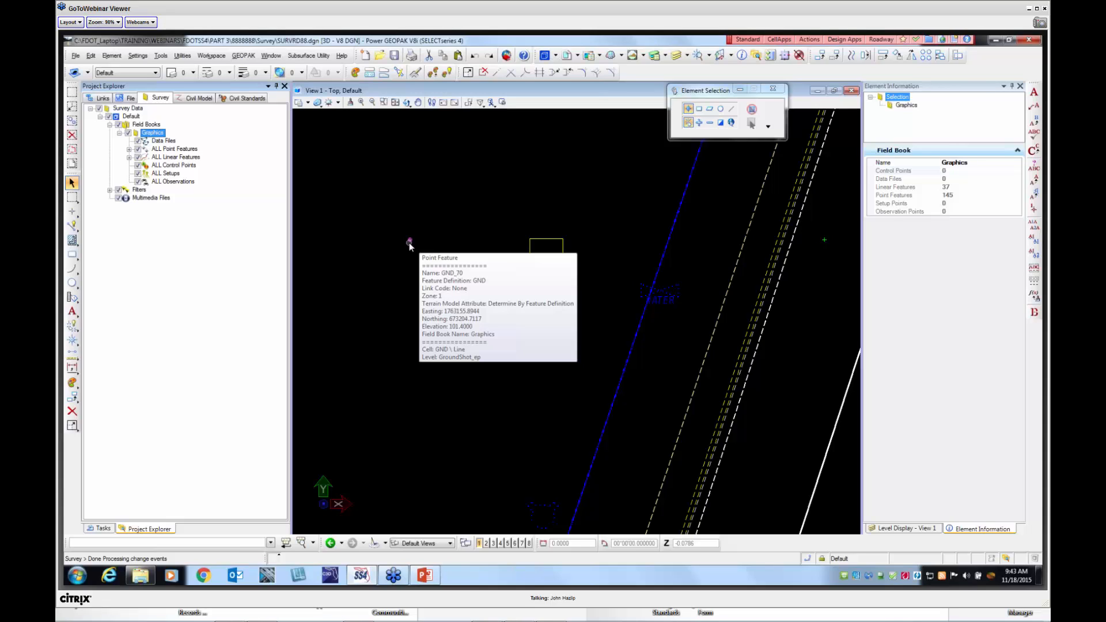
{"action": "scroll", "coordinate": [464, 247], "scroll_direction": "down", "scroll_amount": 5}
{"action": "left_click", "coordinate": [129, 149]}
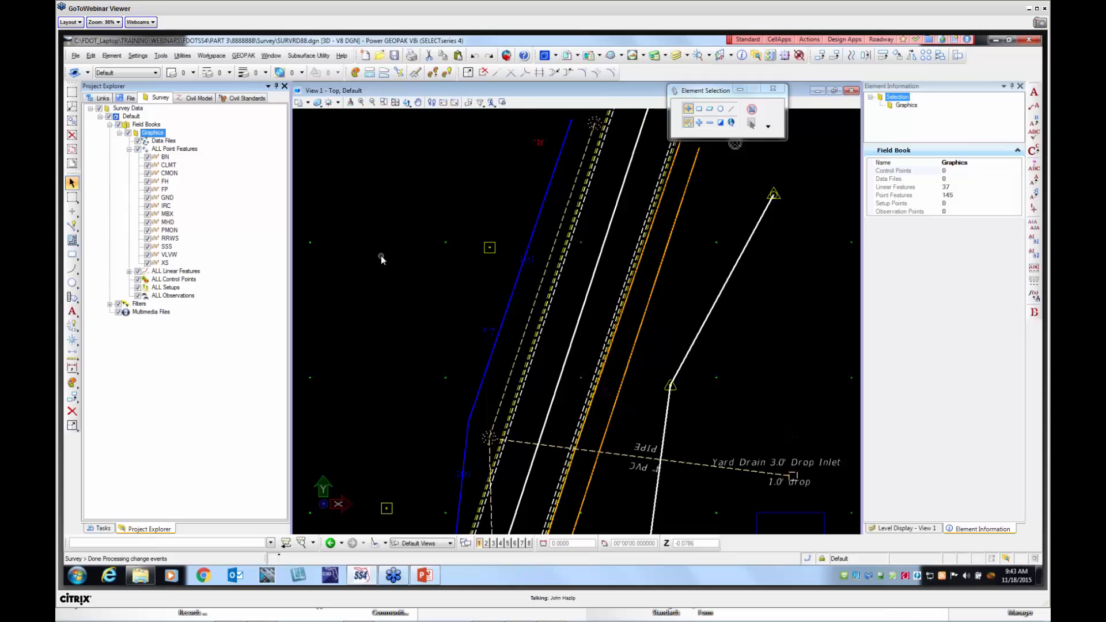
{"action": "scroll", "coordinate": [380, 259], "scroll_direction": "down", "scroll_amount": 3}
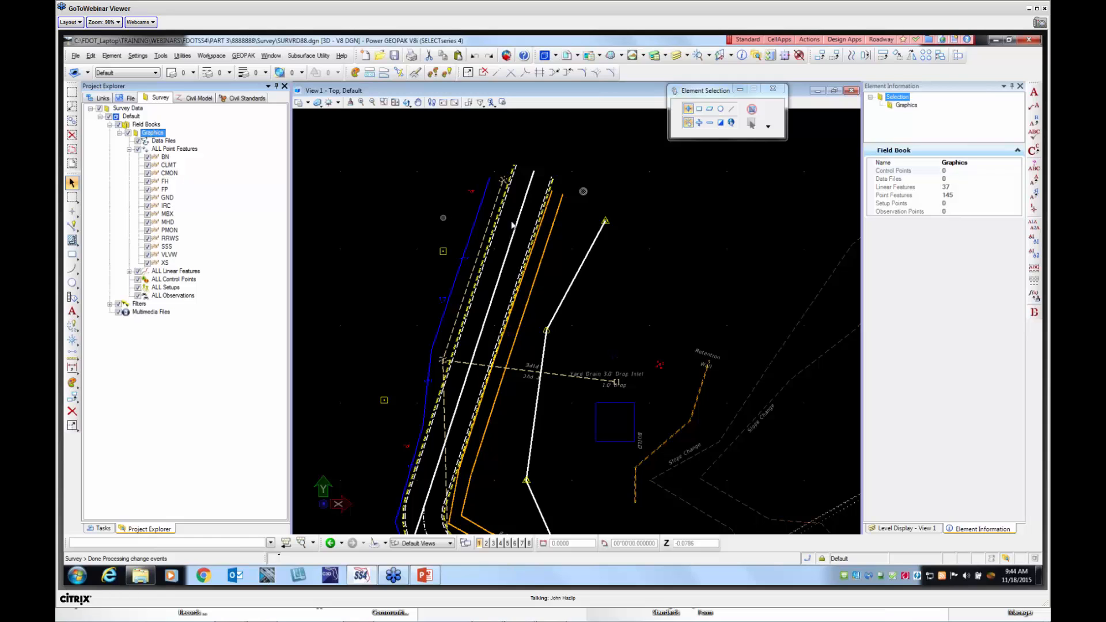
Turn off the display of the whole field book except the BN point feature
{"action": "scroll", "coordinate": [481, 216], "scroll_direction": "down", "scroll_amount": 4}
{"action": "left_click", "coordinate": [137, 149]}
{"action": "left_click", "coordinate": [148, 157]}
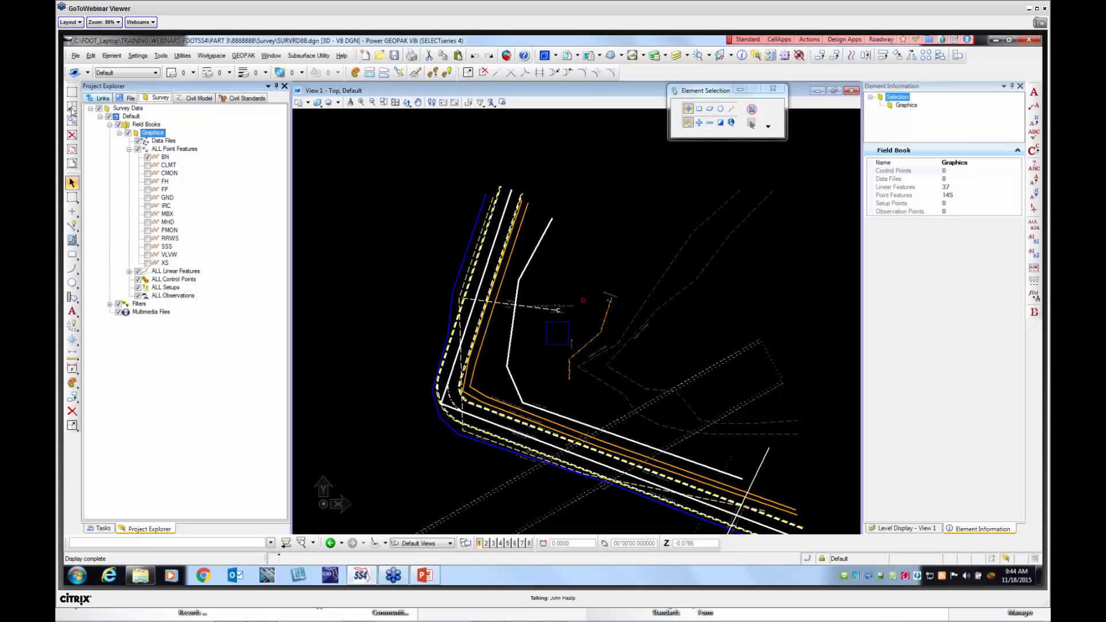
{"action": "left_click", "coordinate": [119, 125]}
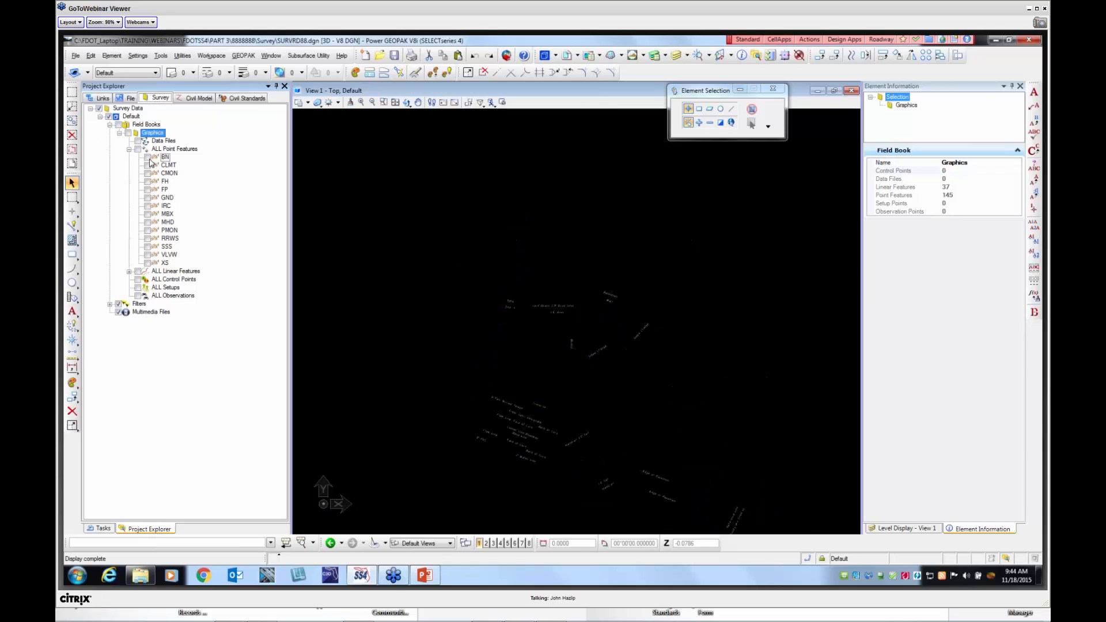
{"action": "left_click", "coordinate": [148, 157]}
{"action": "left_click", "coordinate": [144, 149]}
{"action": "scroll", "coordinate": [573, 294], "scroll_direction": "up", "scroll_amount": 6}
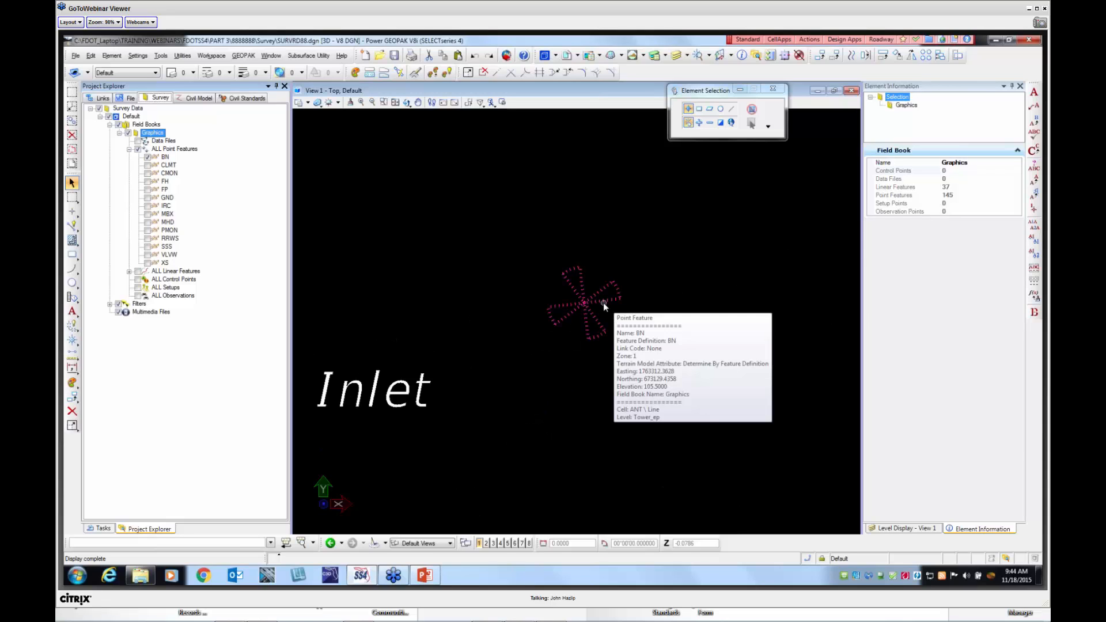
Set the feature definition of the BN point with the tower cell to ANT and clear the selection
{"action": "left_click", "coordinate": [603, 302]}
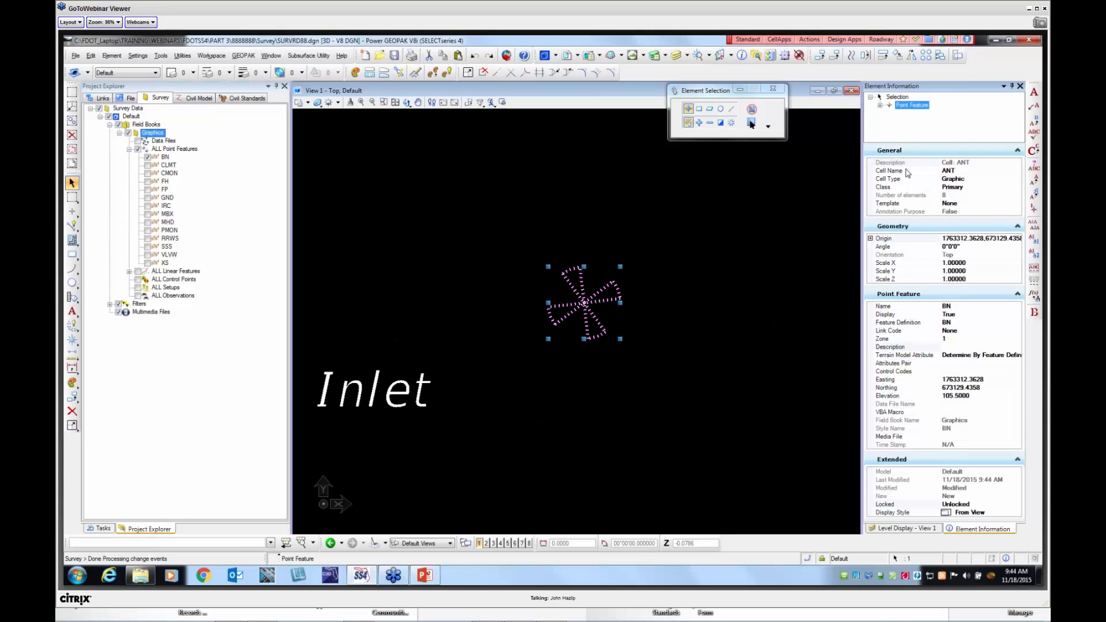
{"action": "left_click", "coordinate": [951, 324]}
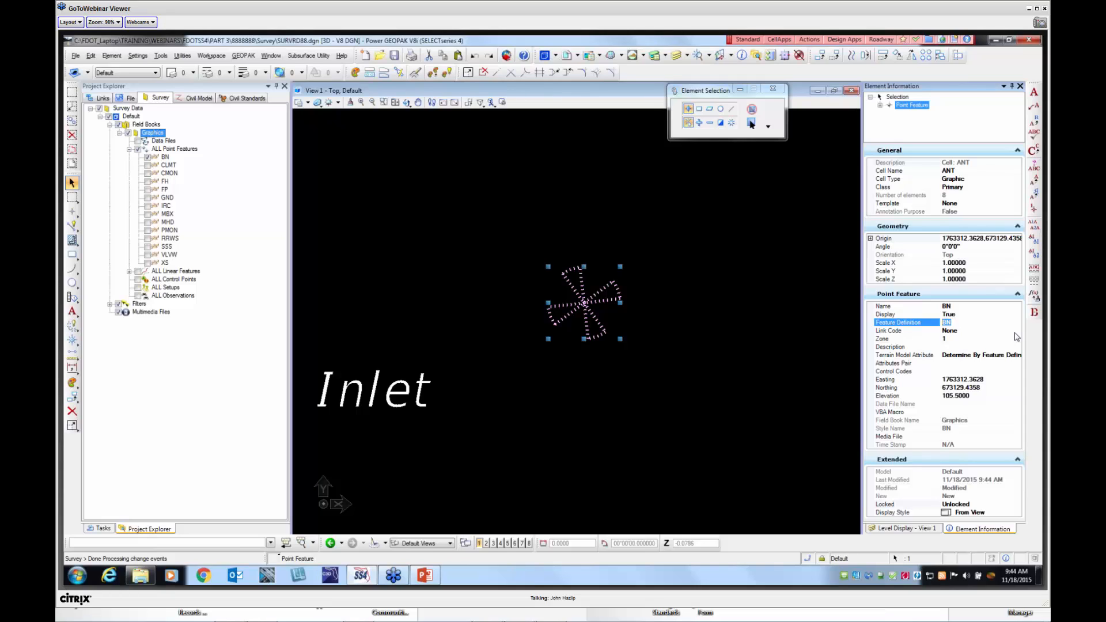
{"action": "type", "text": "ANT"}
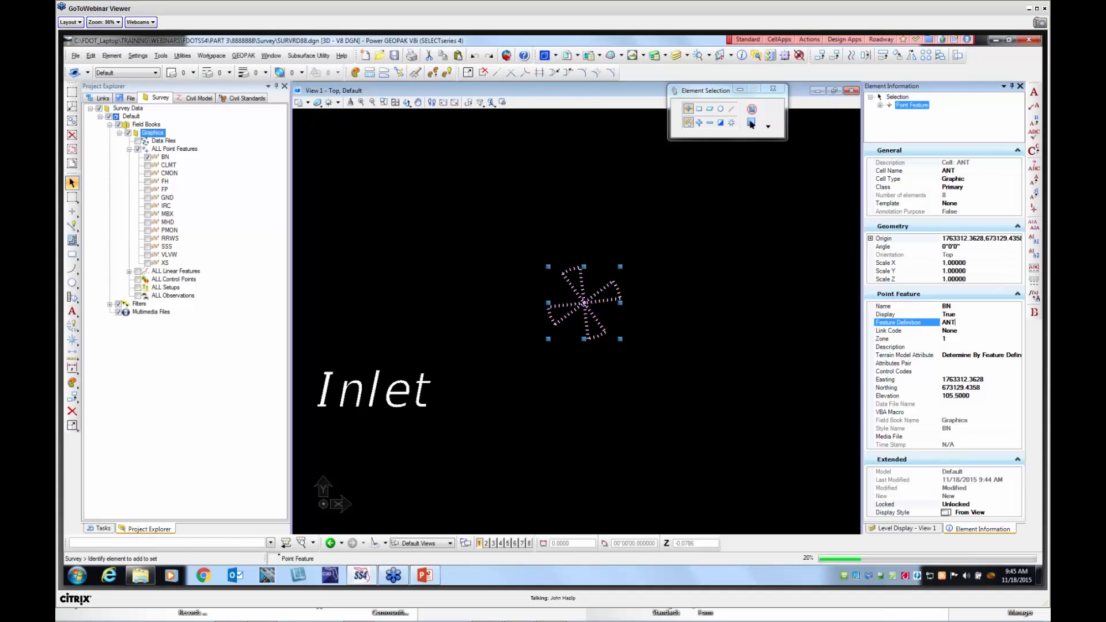
{"action": "left_click", "coordinate": [751, 123]}
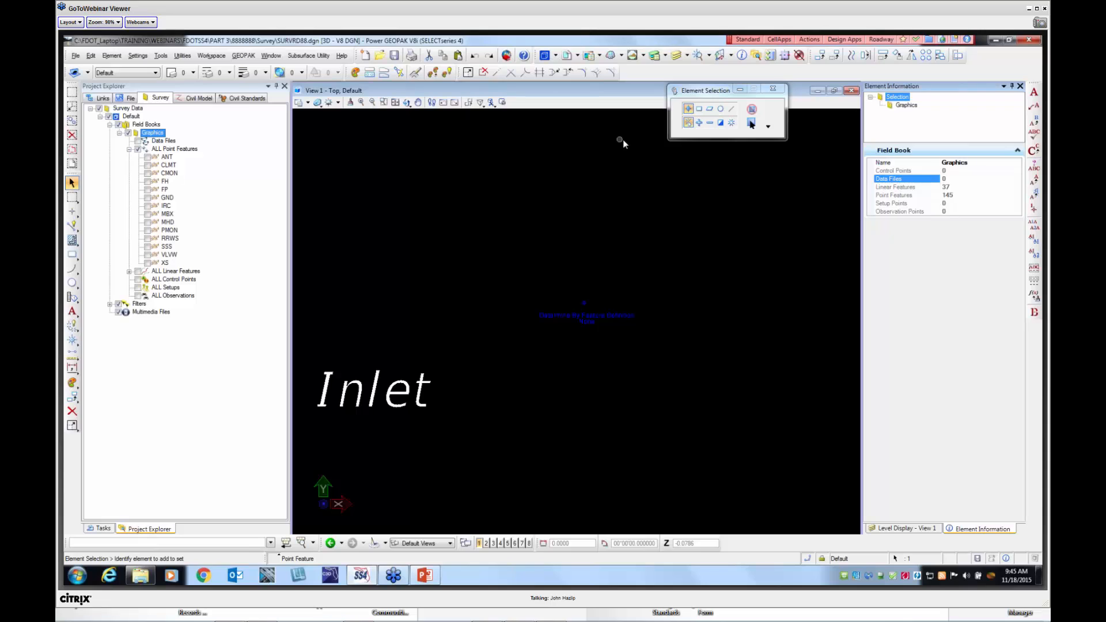
{"action": "left_click", "coordinate": [618, 182]}
Display the ANT point feature and examine its symbol and labels
{"action": "left_click", "coordinate": [147, 156]}
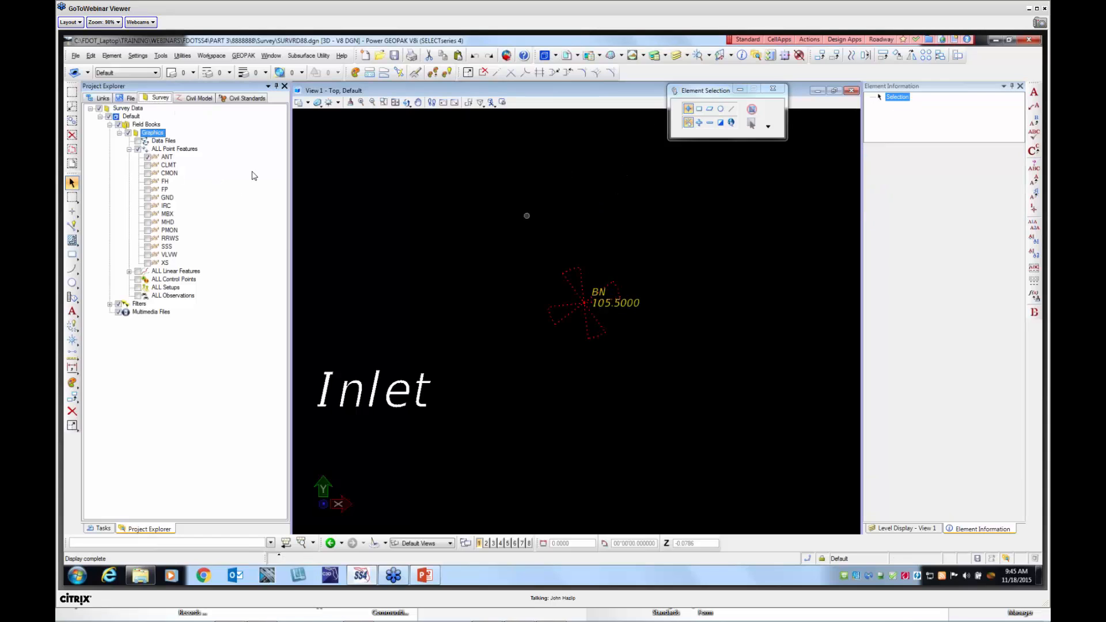
{"action": "scroll", "coordinate": [610, 293], "scroll_direction": "up", "scroll_amount": 2}
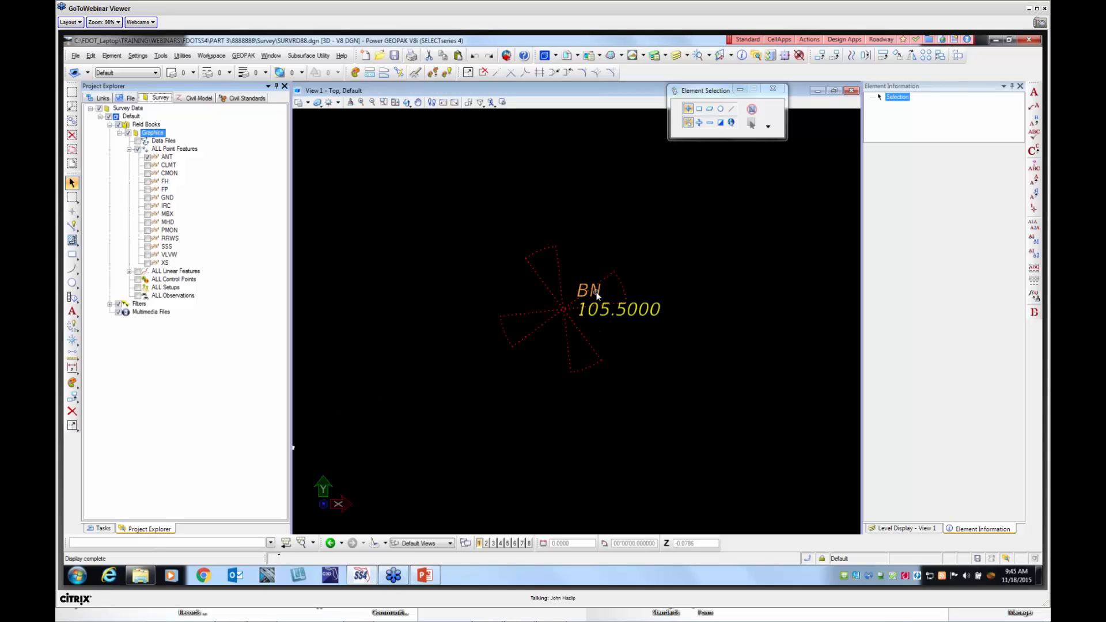
{"action": "mouse_move", "coordinate": [597, 295]}
Hide the ANT point feature, display only the LV linear features and fit the view to them
{"action": "left_click", "coordinate": [147, 156]}
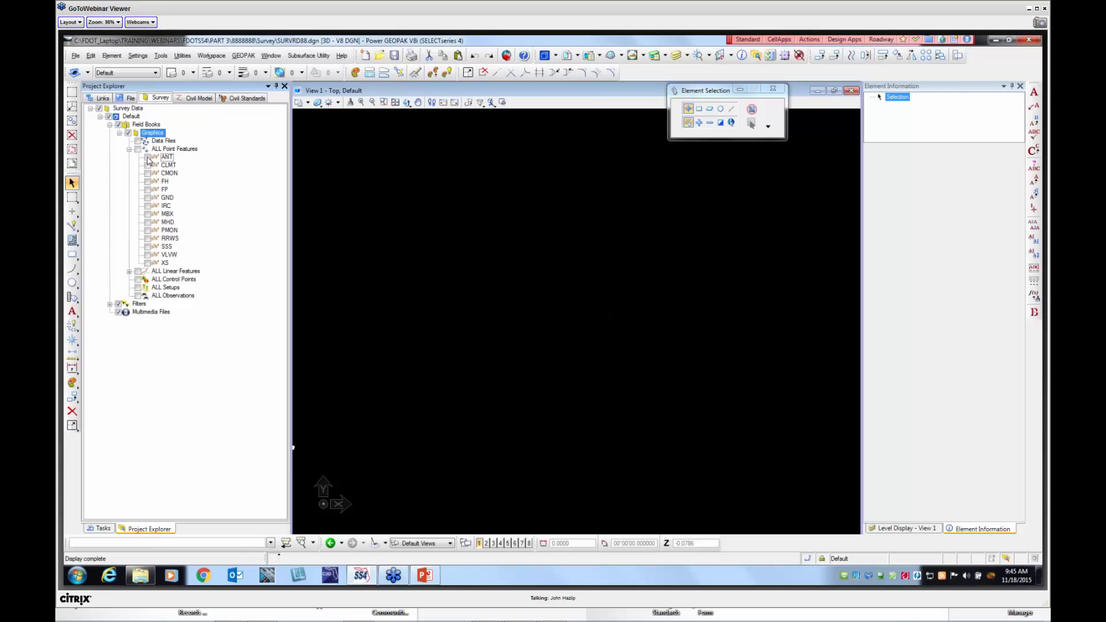
{"action": "left_click", "coordinate": [129, 150]}
{"action": "left_click", "coordinate": [137, 157]}
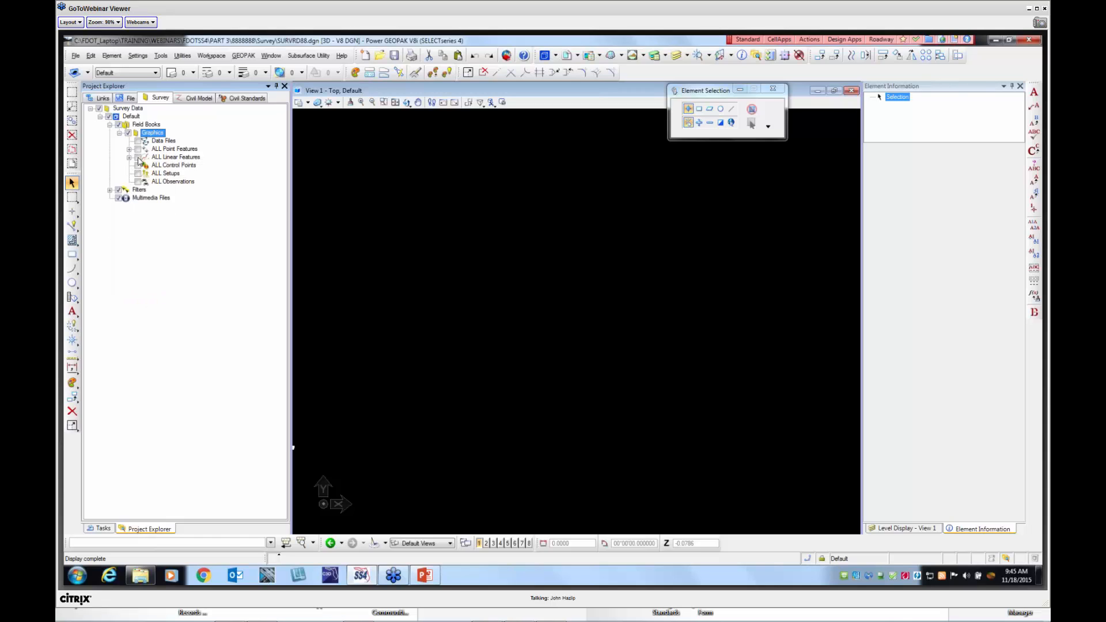
{"action": "left_click", "coordinate": [129, 157]}
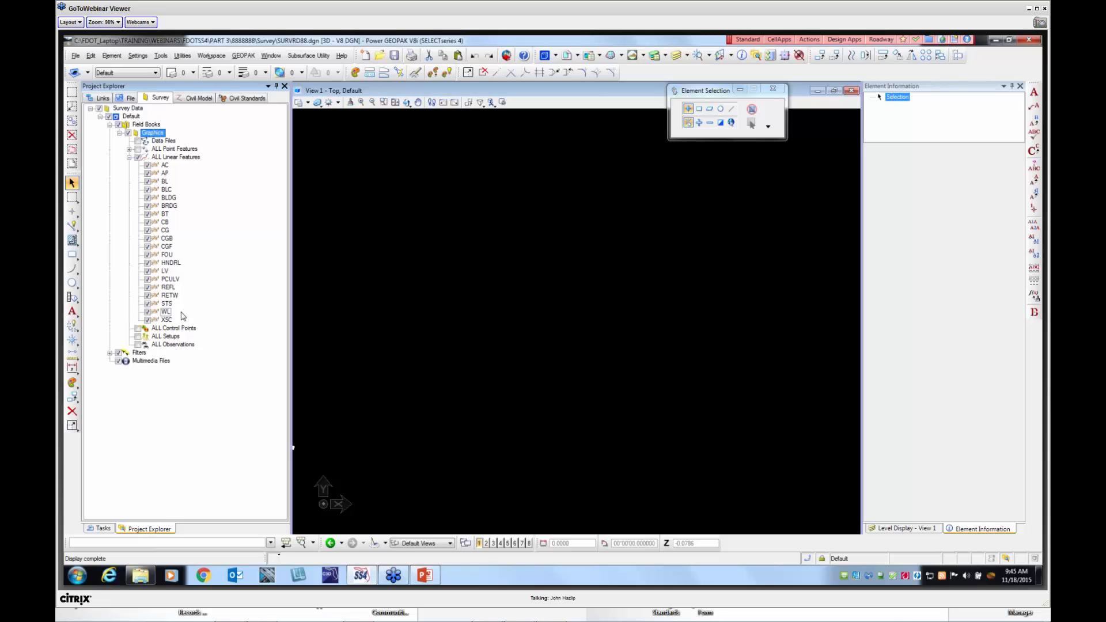
{"action": "left_click", "coordinate": [148, 248]}
{"action": "left_click", "coordinate": [138, 157]}
{"action": "left_click", "coordinate": [148, 271]}
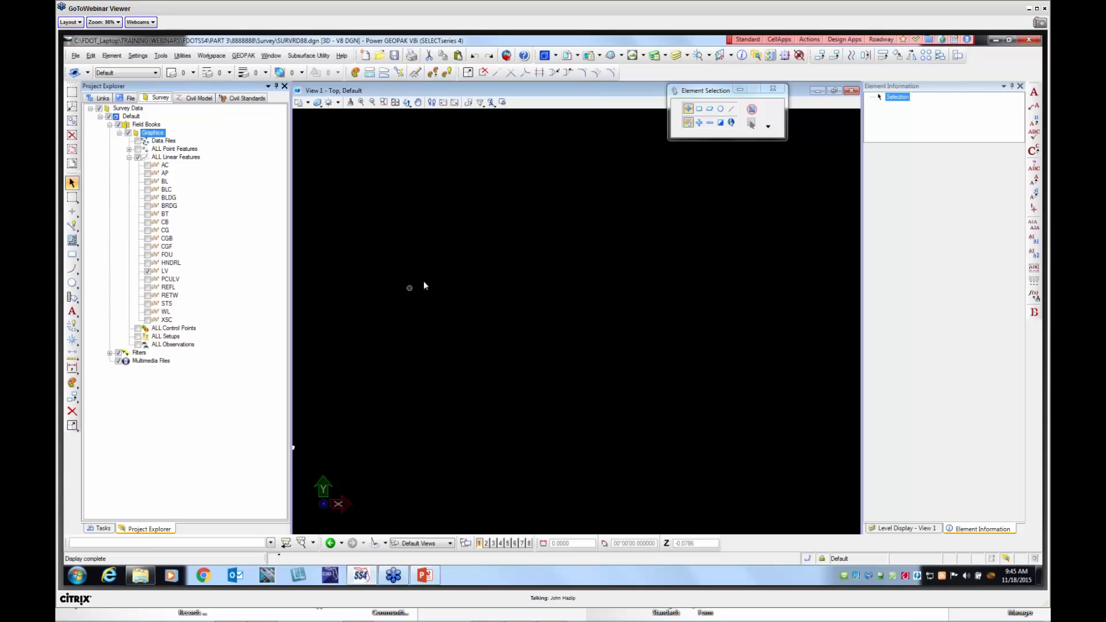
{"action": "left_click", "coordinate": [395, 102]}
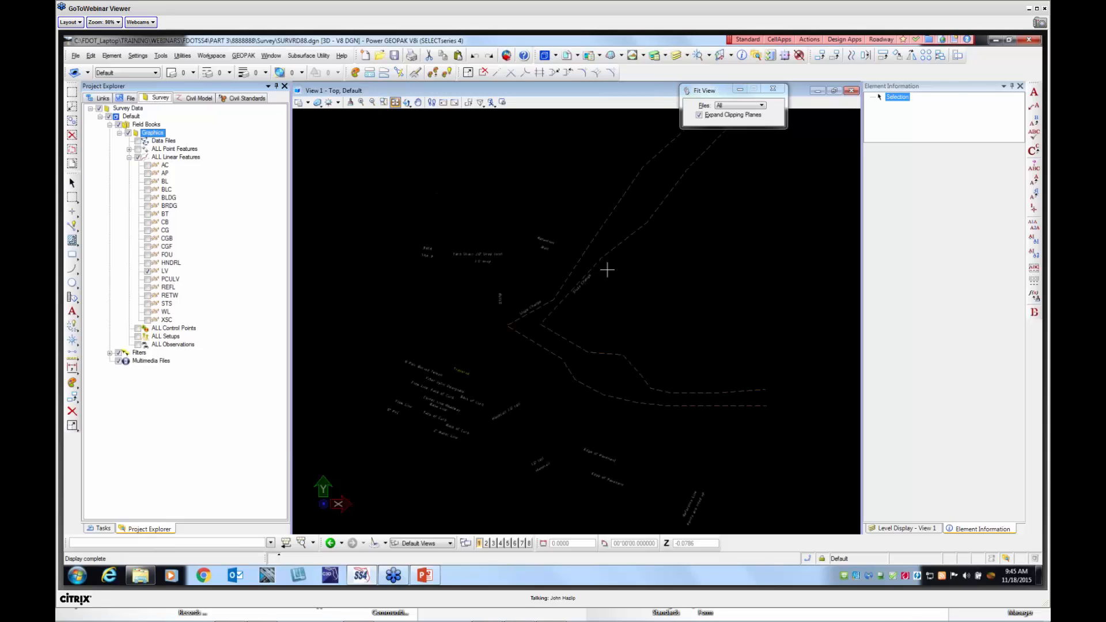
{"action": "left_click", "coordinate": [72, 183]}
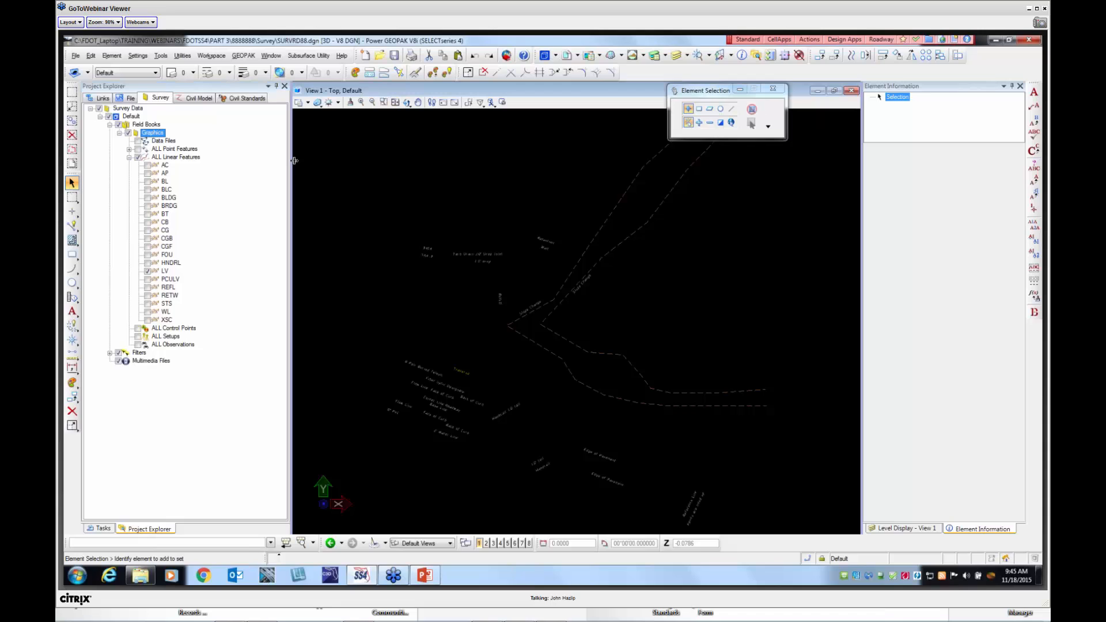
Select the two dashed LV slope line strings and set their feature definition to SLP
{"action": "left_click_drag", "start_coordinate": [652, 276], "coordinate": [569, 215]}
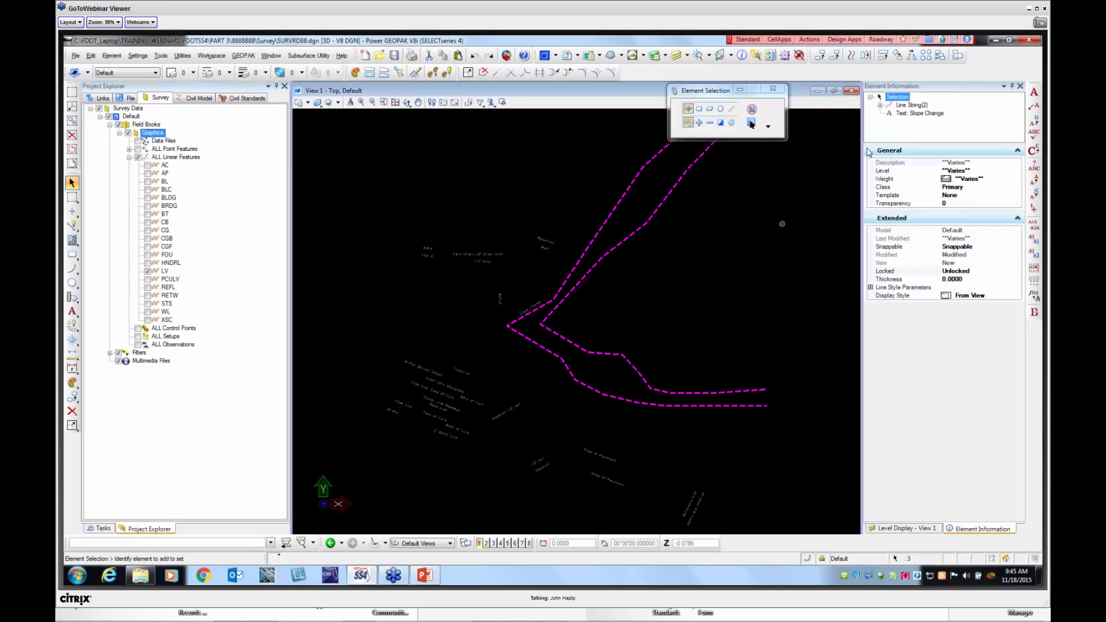
{"action": "left_click", "coordinate": [912, 105]}
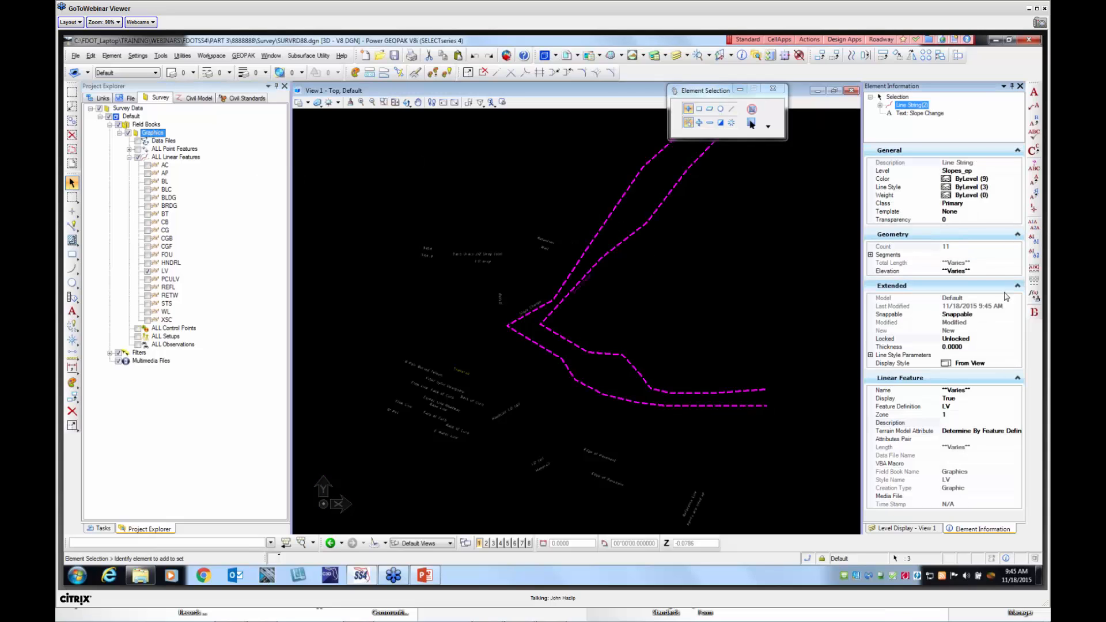
{"action": "left_click", "coordinate": [949, 407]}
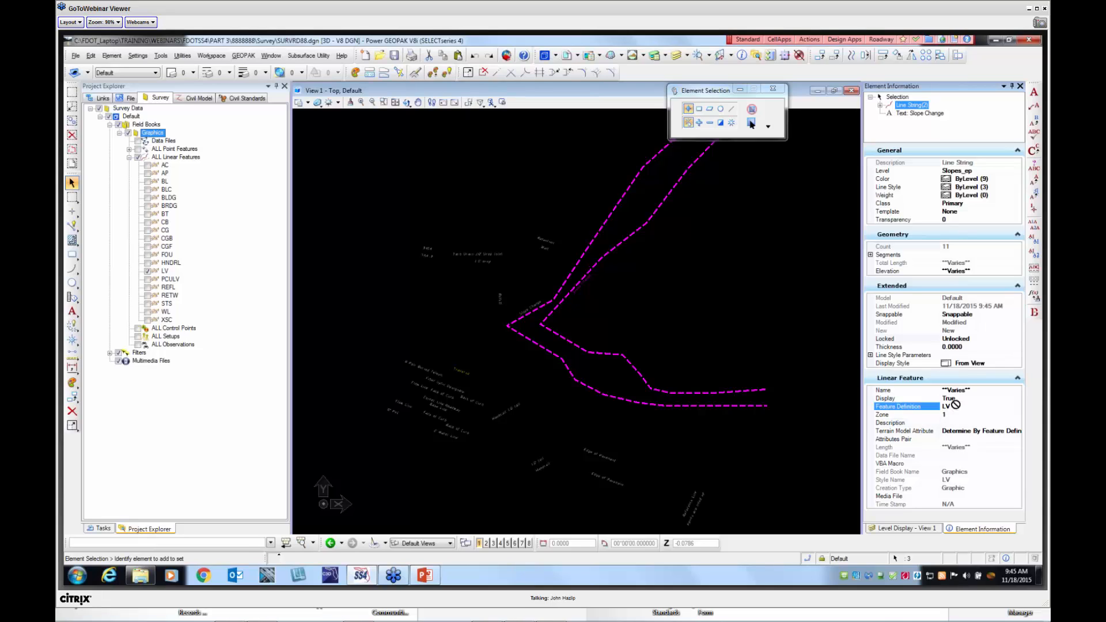
{"action": "double_click", "coordinate": [956, 405]}
{"action": "key", "text": "Return"}
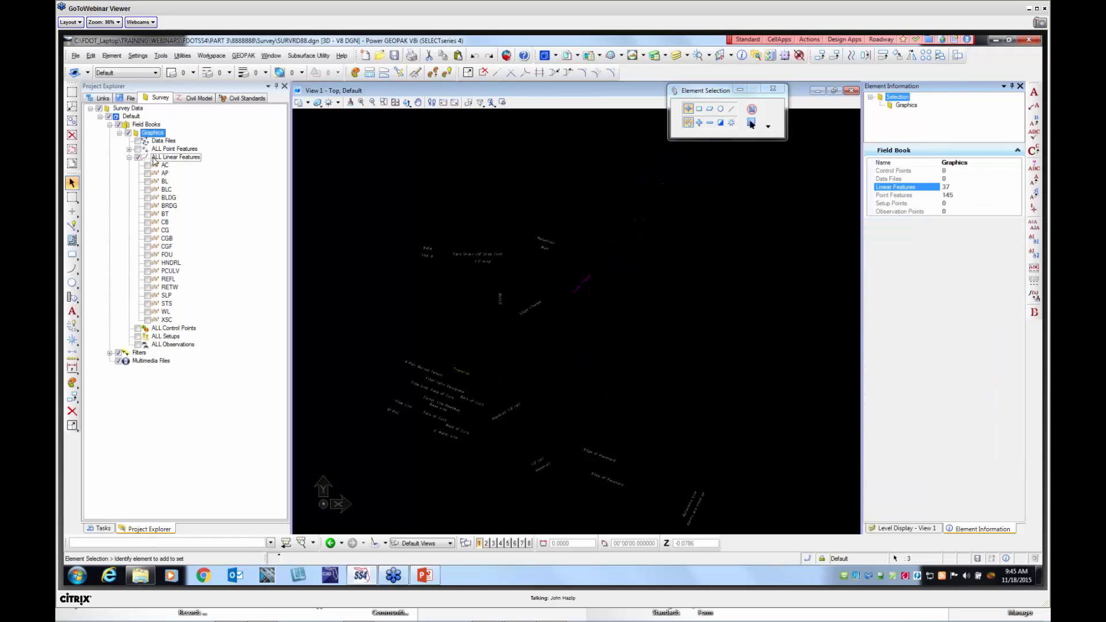
Display the SLP linear features to check the slope lines, clear the selection and turn off all linear features
{"action": "left_click", "coordinate": [148, 296]}
{"action": "left_click", "coordinate": [623, 275]}
{"action": "scroll", "coordinate": [612, 264], "scroll_direction": "down", "scroll_amount": 3}
{"action": "left_click", "coordinate": [138, 158]}
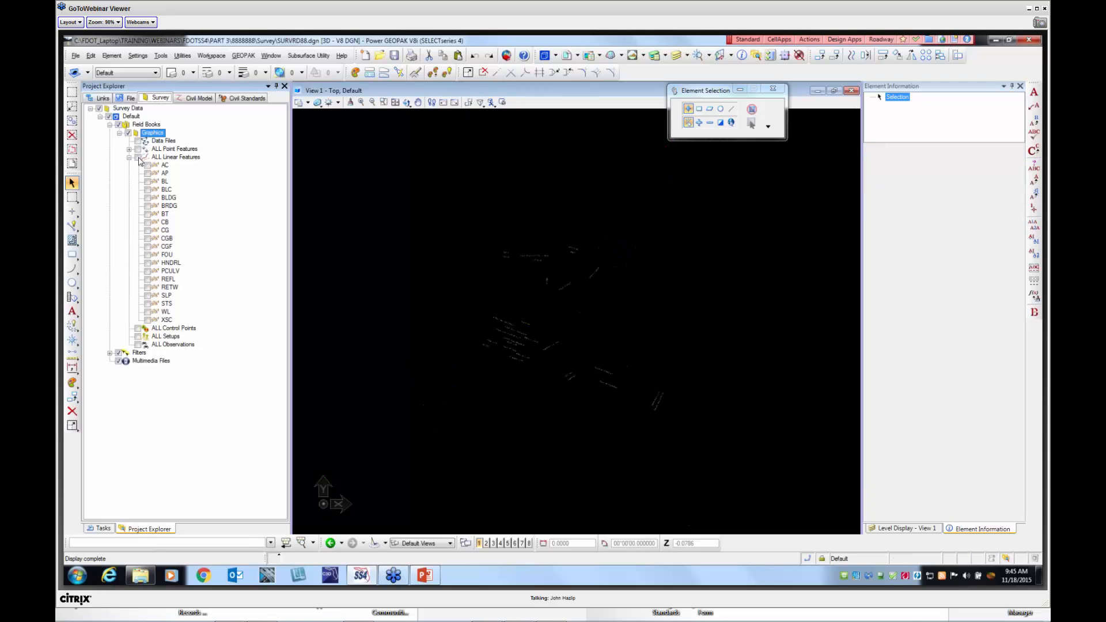
Turn all field book features back on and list the Survey_Display feature definition categories of SURVRD88.dgn in the civil standards
{"action": "left_click", "coordinate": [138, 158]}
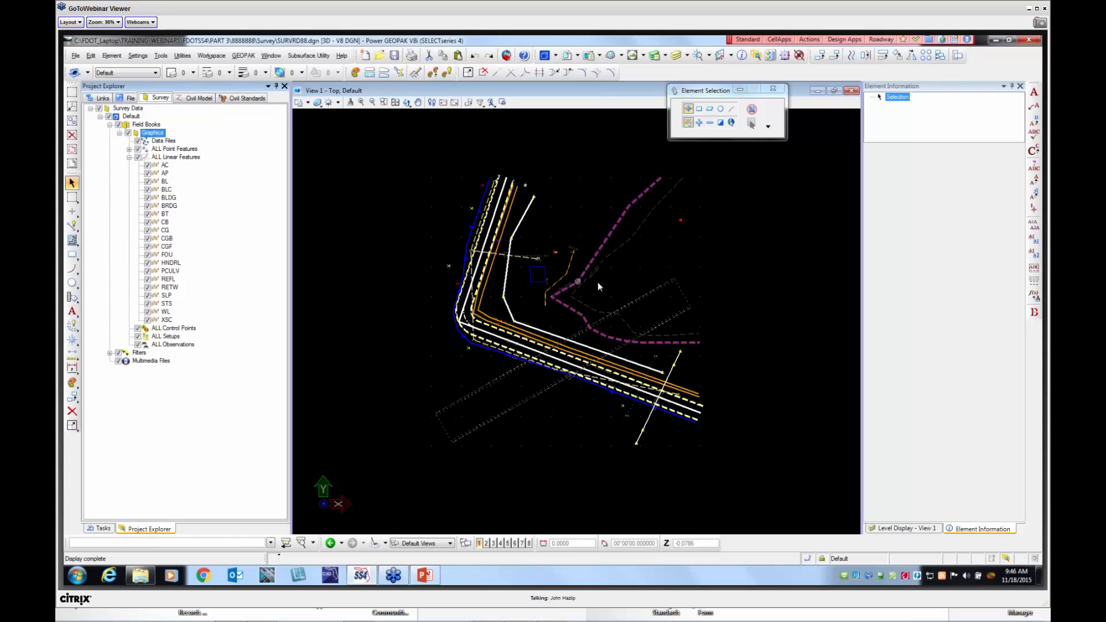
{"action": "mouse_move", "coordinate": [601, 321]}
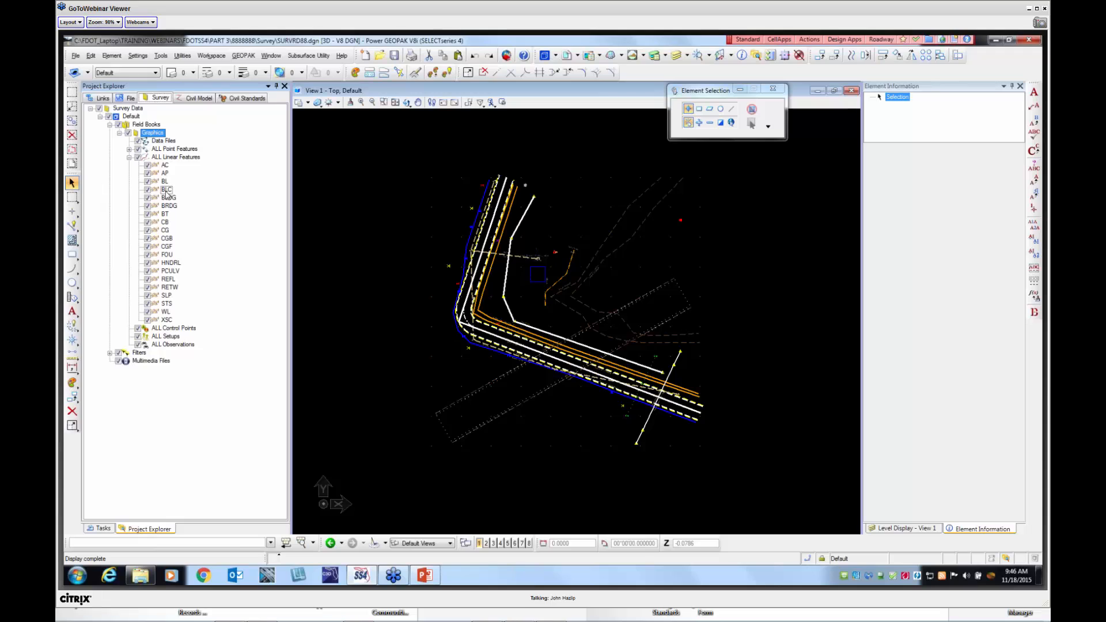
{"action": "left_click", "coordinate": [244, 98]}
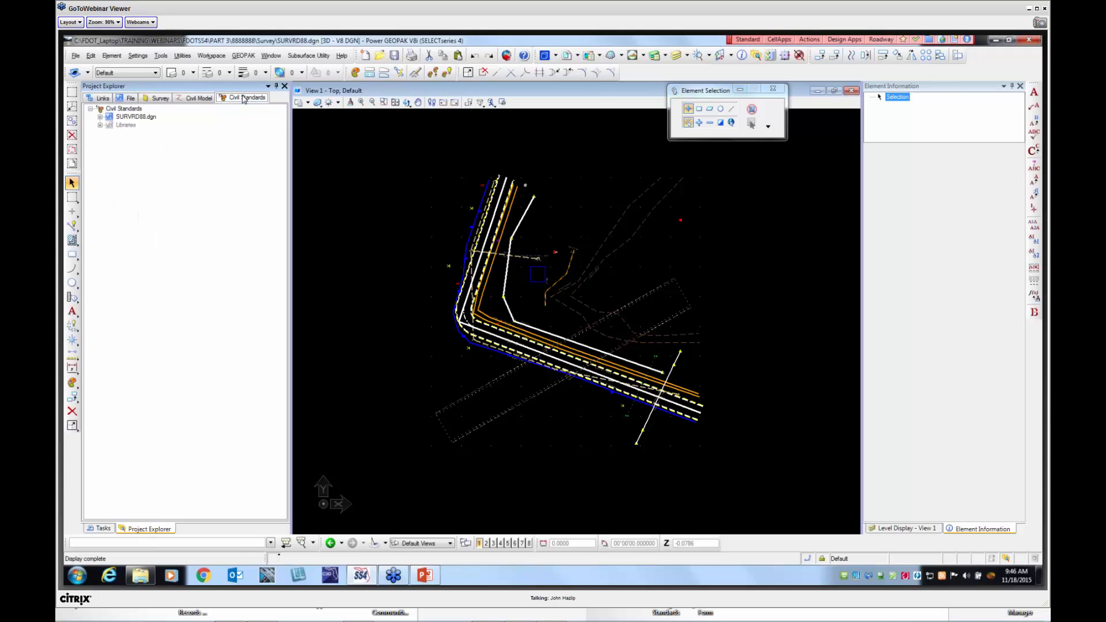
{"action": "left_click", "coordinate": [100, 116]}
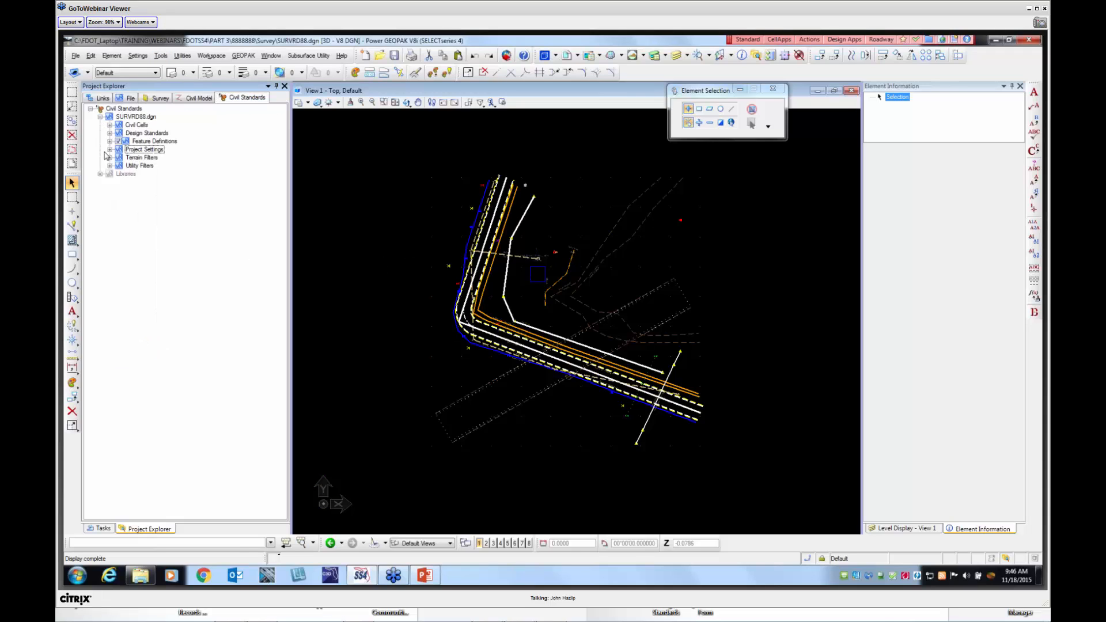
{"action": "left_click", "coordinate": [109, 141]}
{"action": "left_click", "coordinate": [119, 149]}
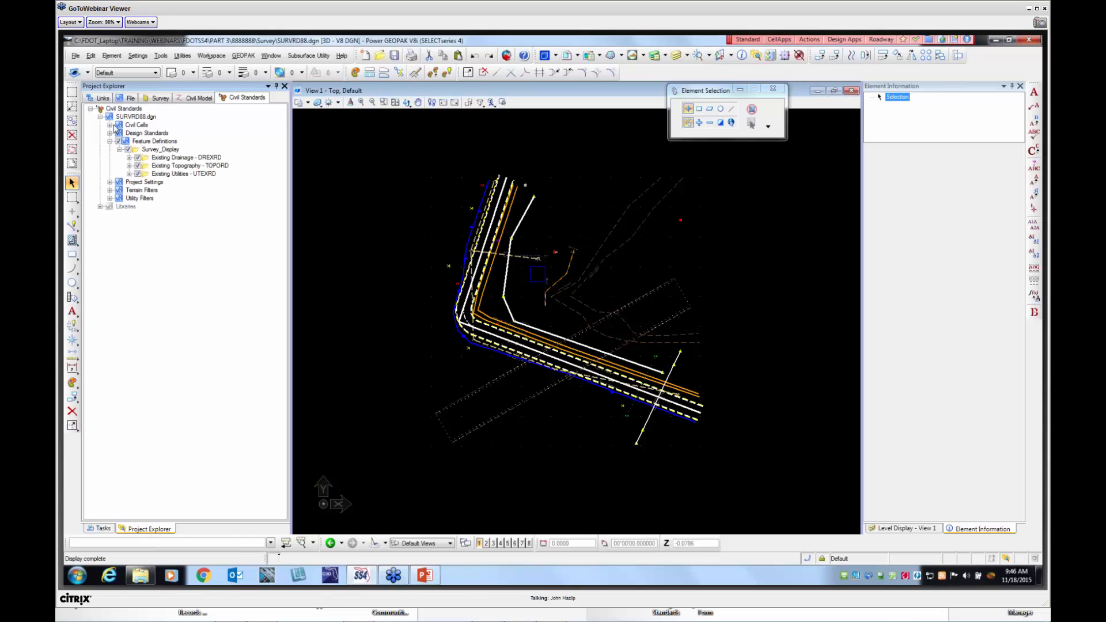
Display only the Existing Drainage - DREXRD features, select them all, set their cells' and line strings' zone to 2, and clear the selection
{"action": "left_click", "coordinate": [157, 98]}
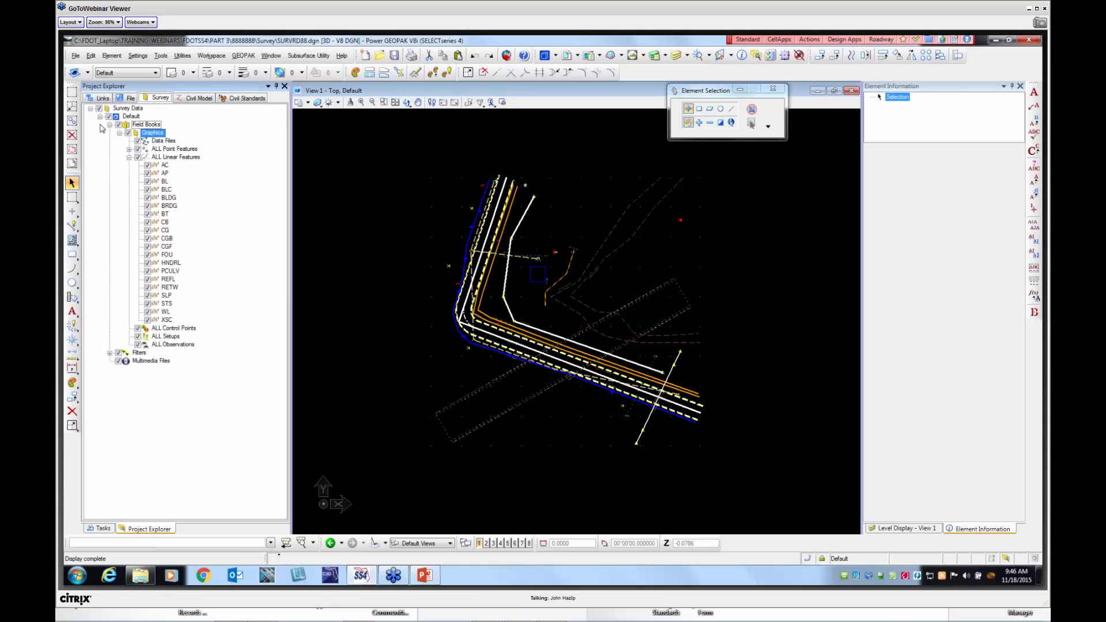
{"action": "left_click", "coordinate": [253, 98]}
{"action": "left_click", "coordinate": [138, 157]}
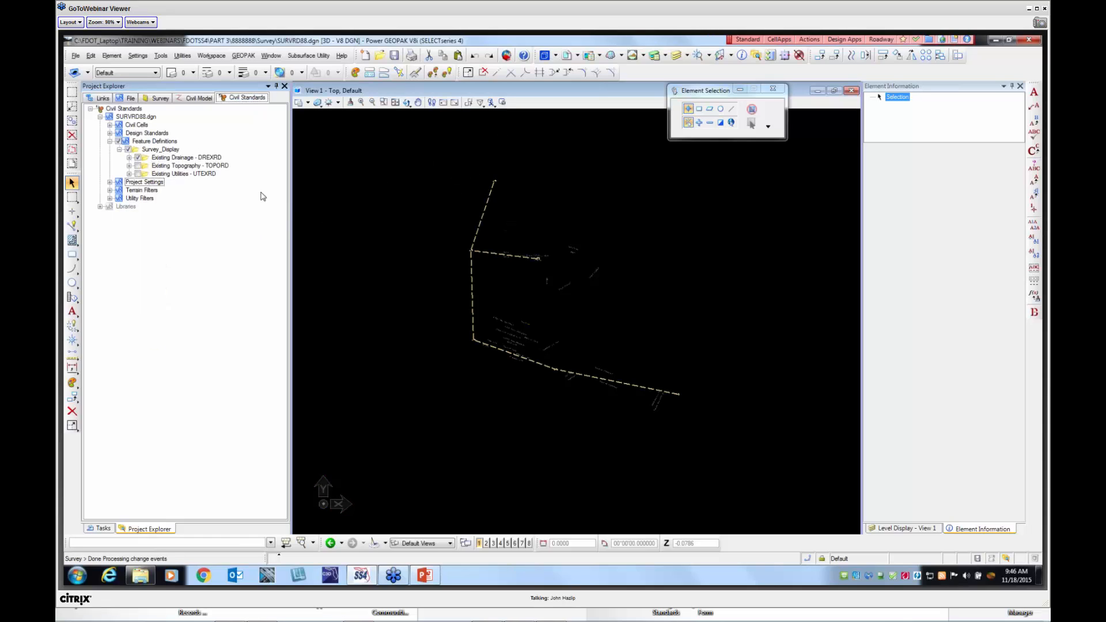
{"action": "left_click_drag", "start_coordinate": [399, 160], "coordinate": [768, 442]}
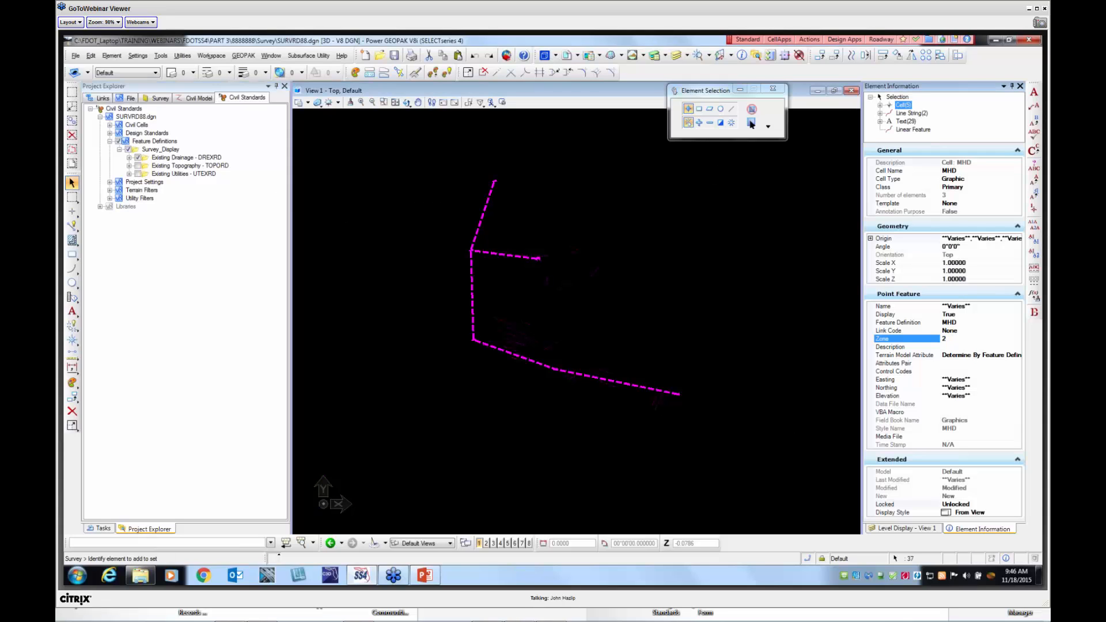
{"action": "left_click", "coordinate": [912, 113]}
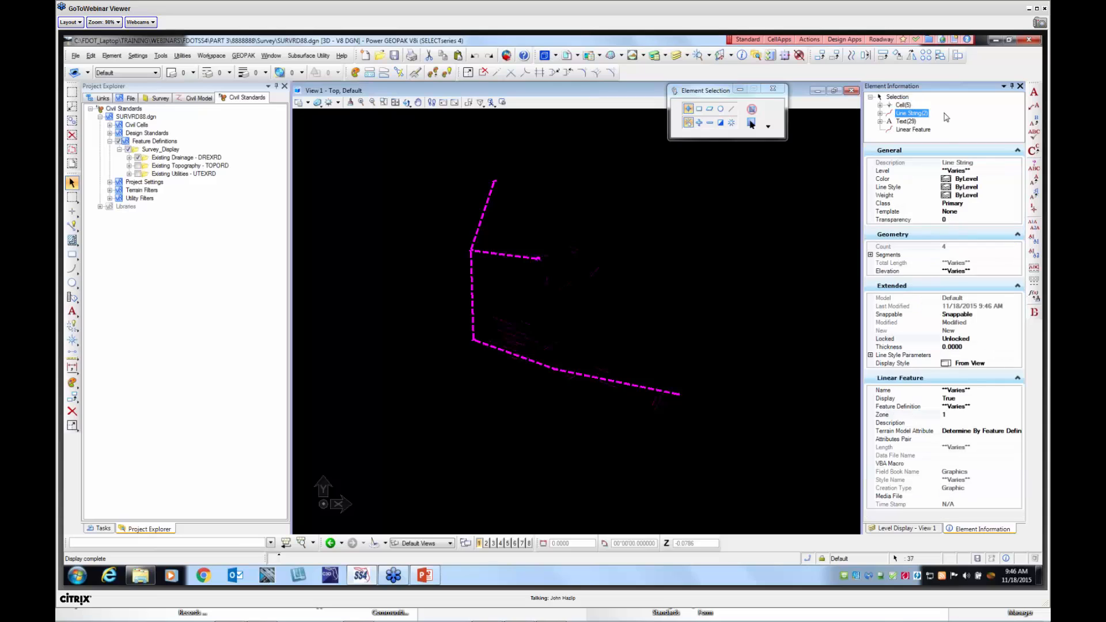
{"action": "left_click", "coordinate": [948, 414]}
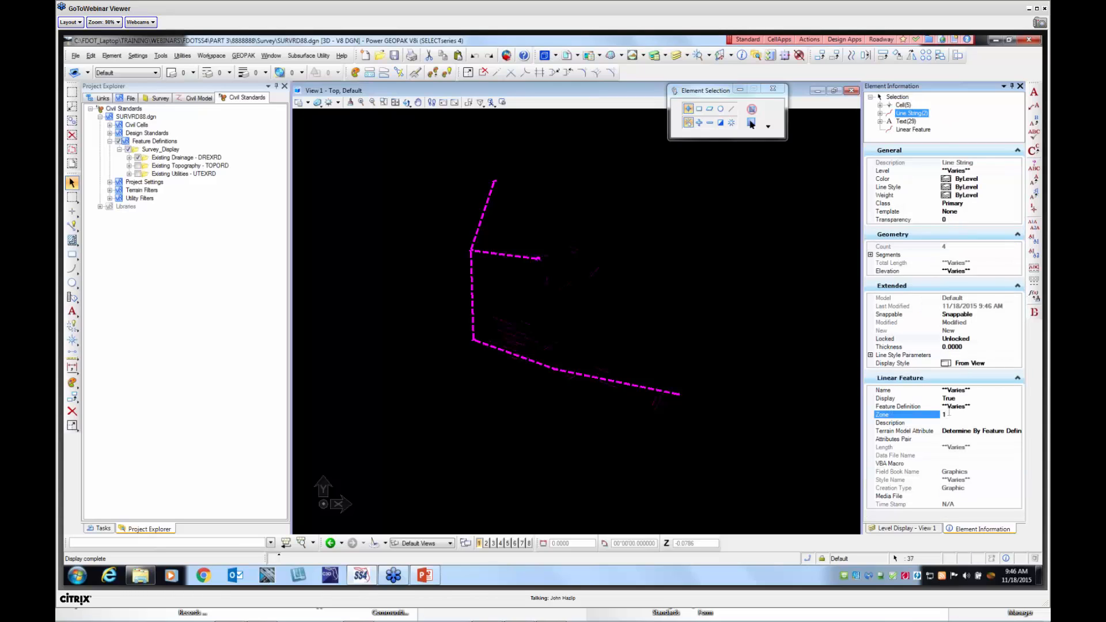
{"action": "key", "text": "Return"}
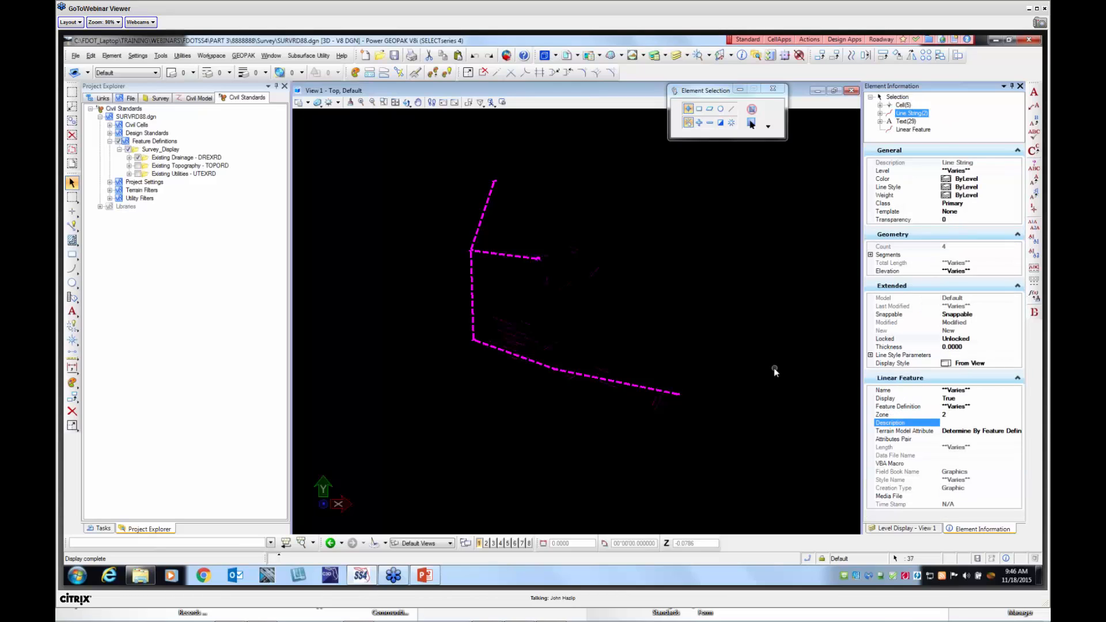
{"action": "left_click", "coordinate": [773, 368]}
Switch the display from existing drainage to the Existing Topography - TOPORD features and review them
{"action": "left_click", "coordinate": [138, 157]}
{"action": "left_click", "coordinate": [138, 166]}
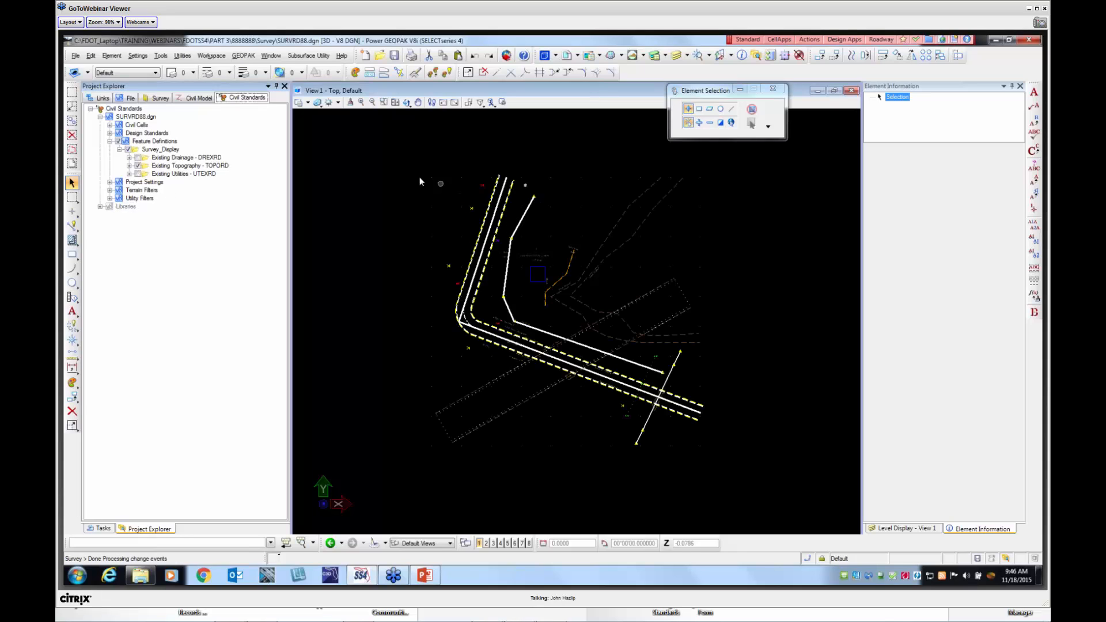
{"action": "left_click_drag", "start_coordinate": [395, 161], "coordinate": [805, 495]}
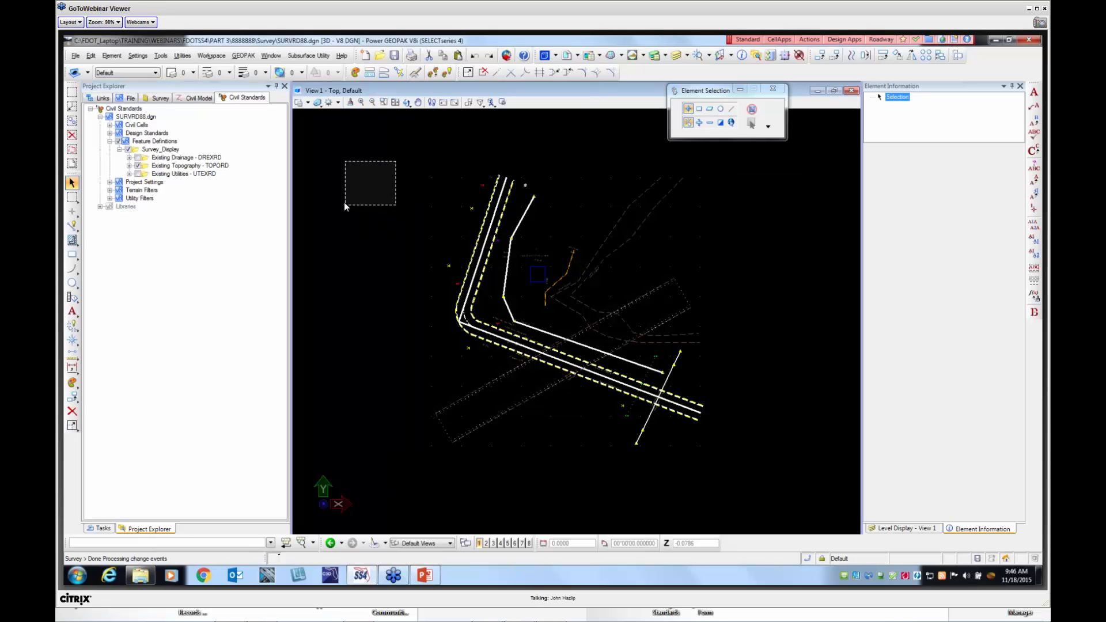
{"action": "left_click", "coordinate": [138, 165]}
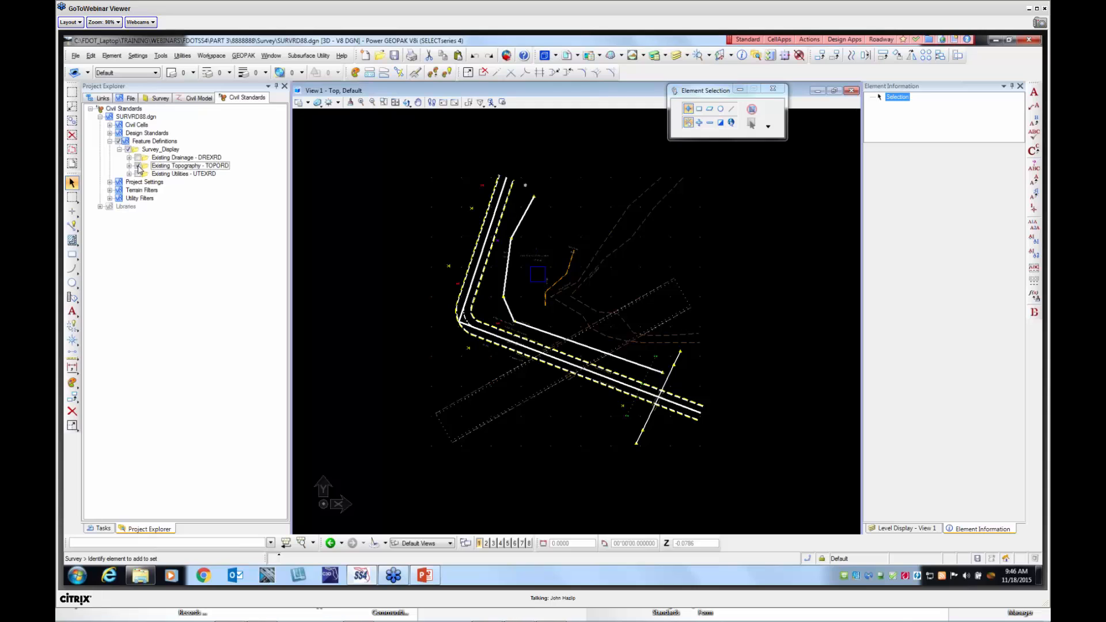
Display only the Existing Utilities - UTEXRD features, select them all and set the zone of their cells to 3
{"action": "left_click", "coordinate": [138, 165]}
{"action": "left_click", "coordinate": [139, 158]}
{"action": "left_click", "coordinate": [138, 173]}
{"action": "left_click", "coordinate": [144, 182]}
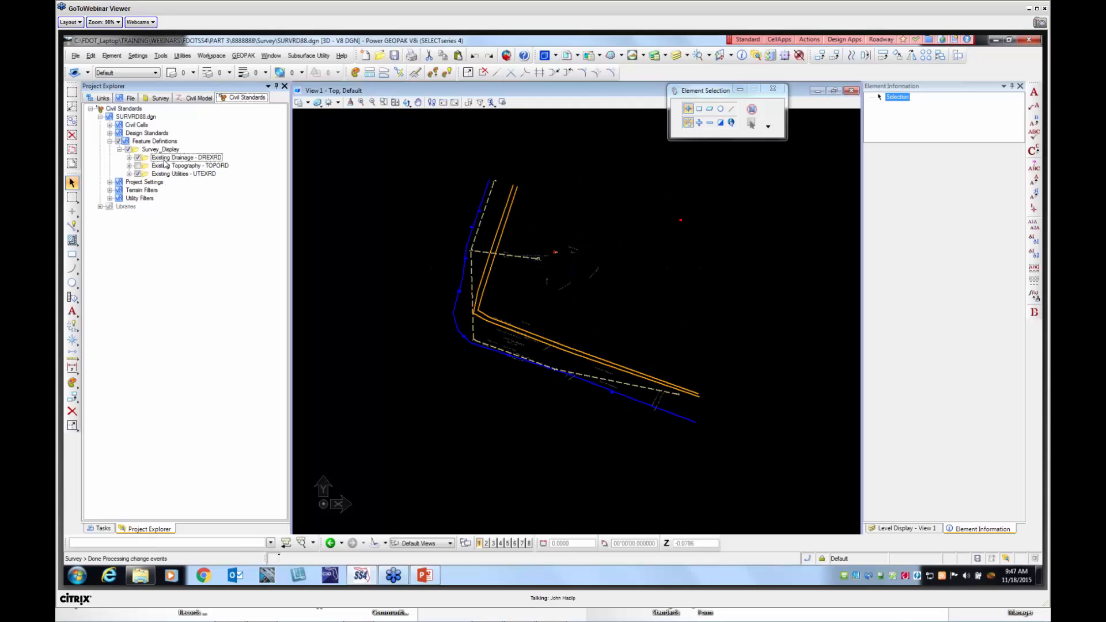
{"action": "left_click", "coordinate": [138, 157]}
{"action": "left_click_drag", "start_coordinate": [405, 155], "coordinate": [803, 451]}
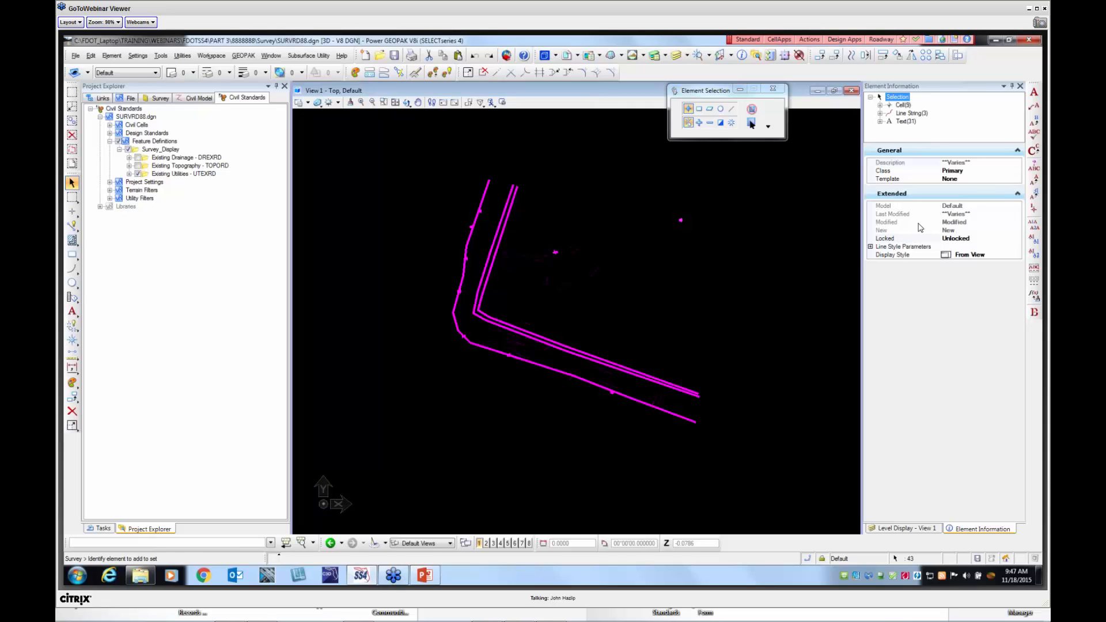
{"action": "left_click", "coordinate": [902, 105]}
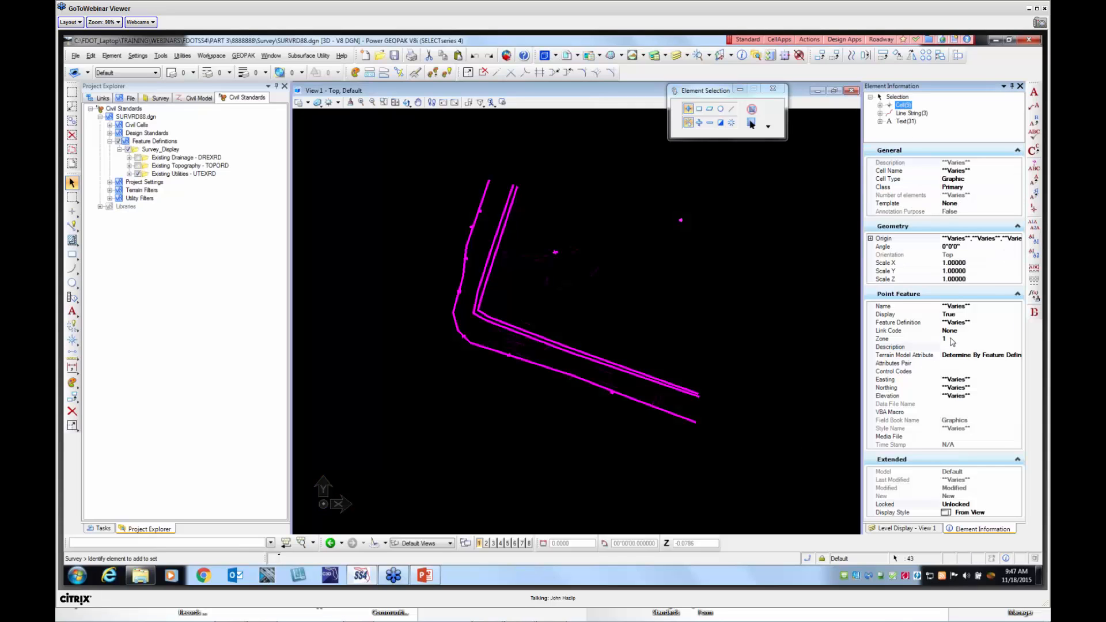
{"action": "left_click", "coordinate": [949, 339]}
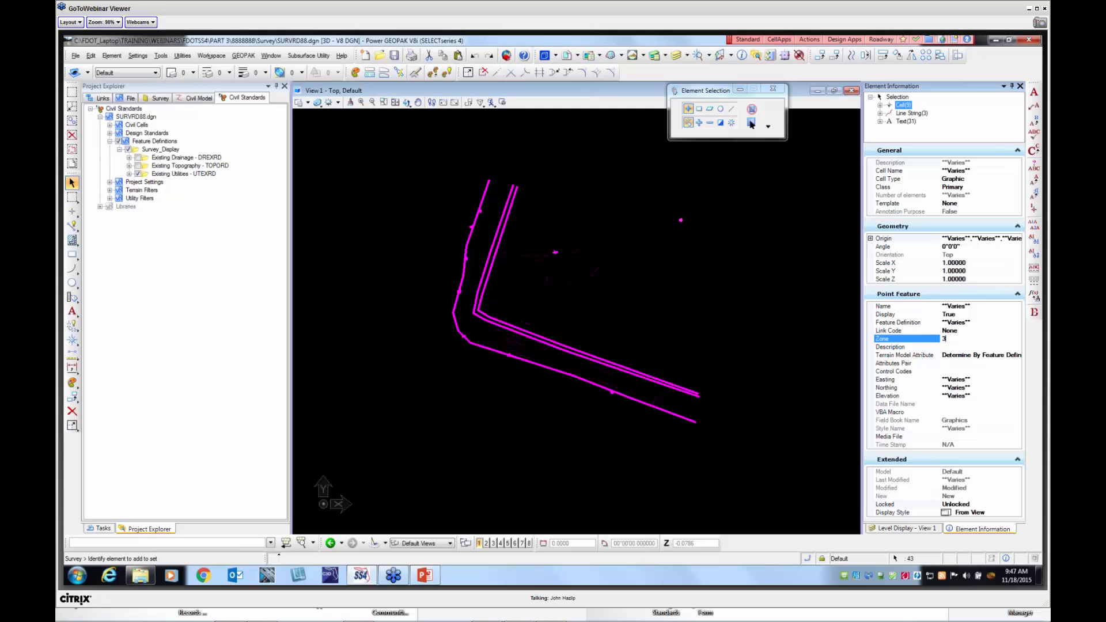
{"action": "type", "text": "3"}
{"action": "key", "text": "Return"}
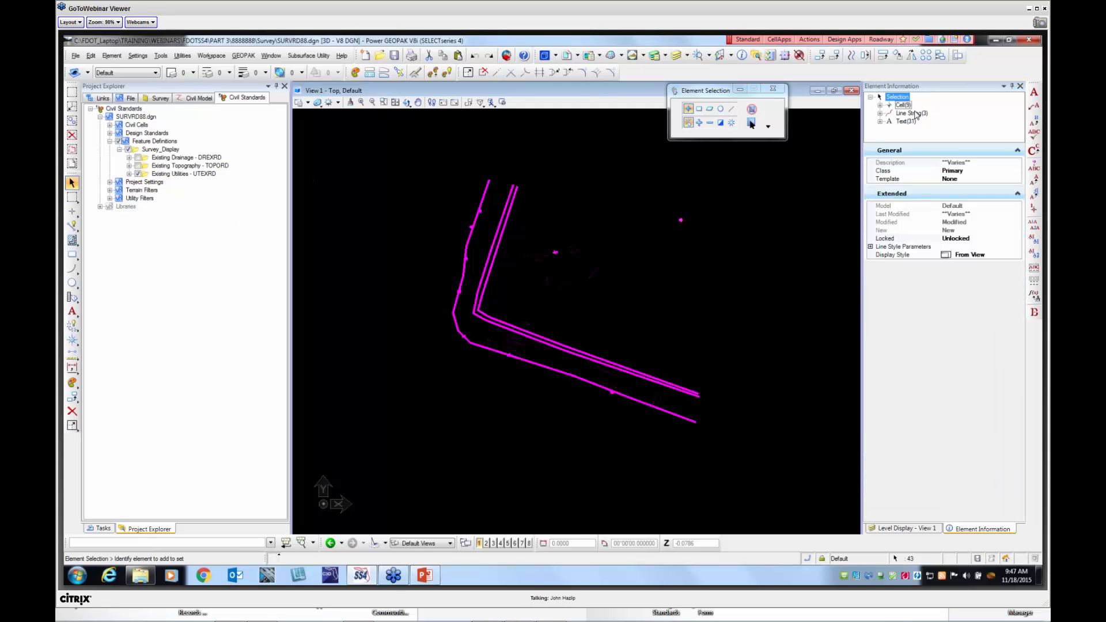
Open the zone of the selected utility line strings for editing, clear the selection and turn off all feature definitions
{"action": "left_click", "coordinate": [906, 107]}
{"action": "left_click", "coordinate": [912, 113]}
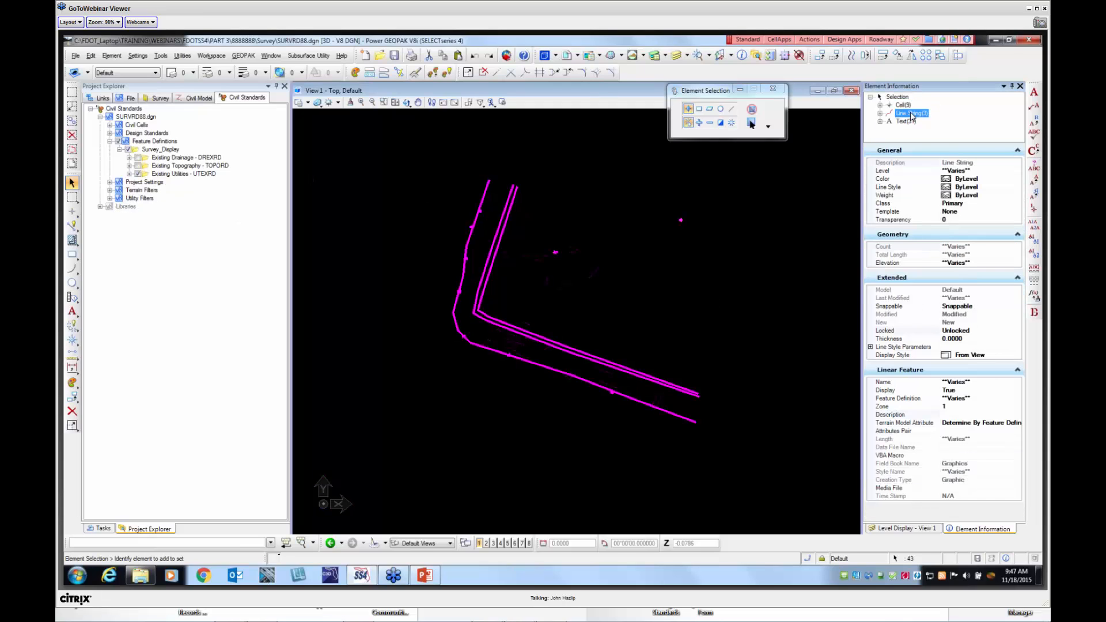
{"action": "left_click", "coordinate": [947, 407]}
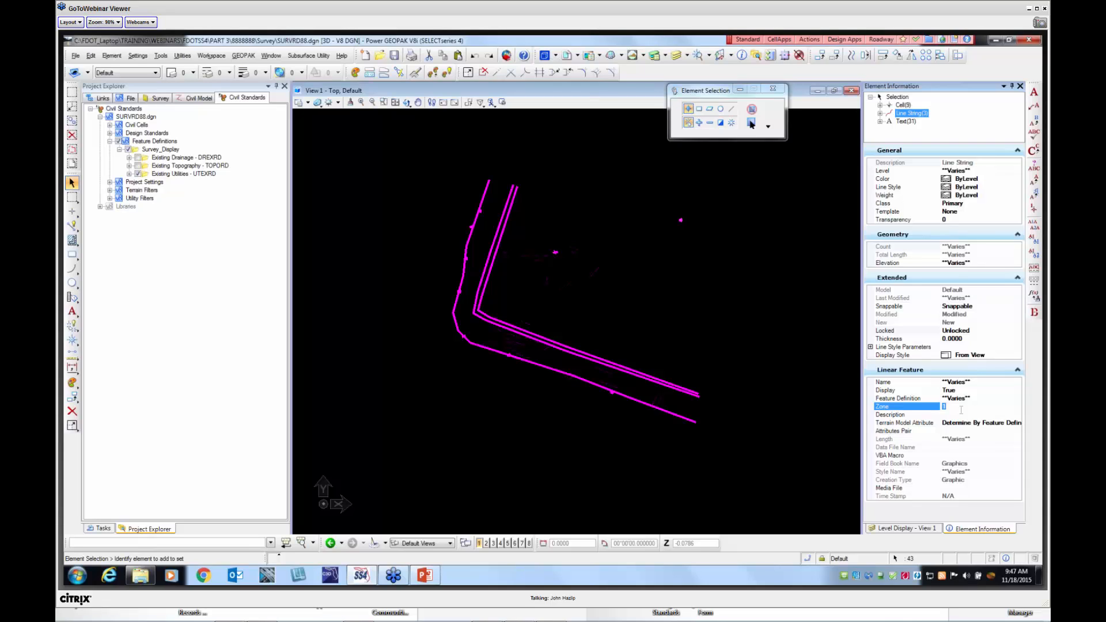
{"action": "left_click", "coordinate": [751, 125]}
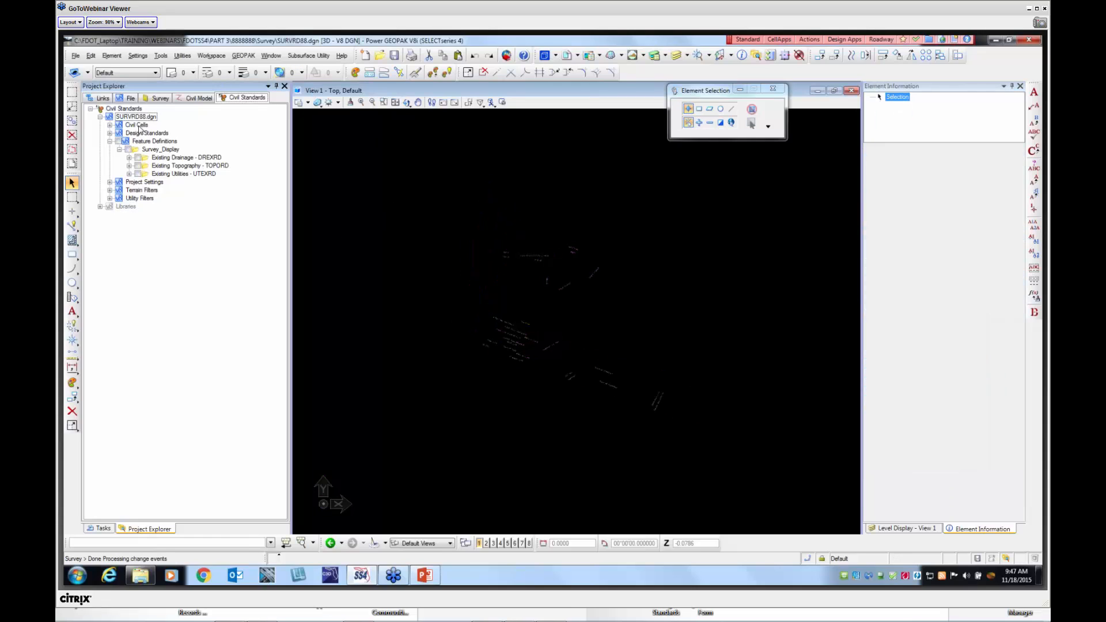
Expand the survey zone filters and display the Zone 1 Topo/DTM points and chains
{"action": "left_click", "coordinate": [155, 99]}
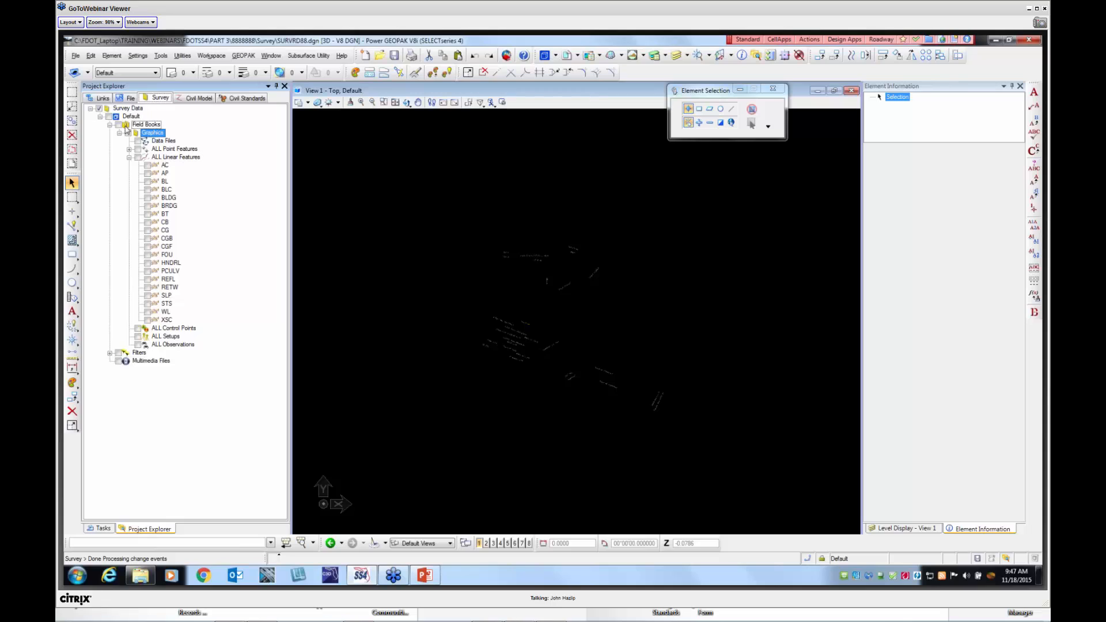
{"action": "left_click", "coordinate": [109, 353]}
{"action": "left_click", "coordinate": [119, 361]}
{"action": "left_click", "coordinate": [138, 368]}
{"action": "left_click", "coordinate": [137, 377]}
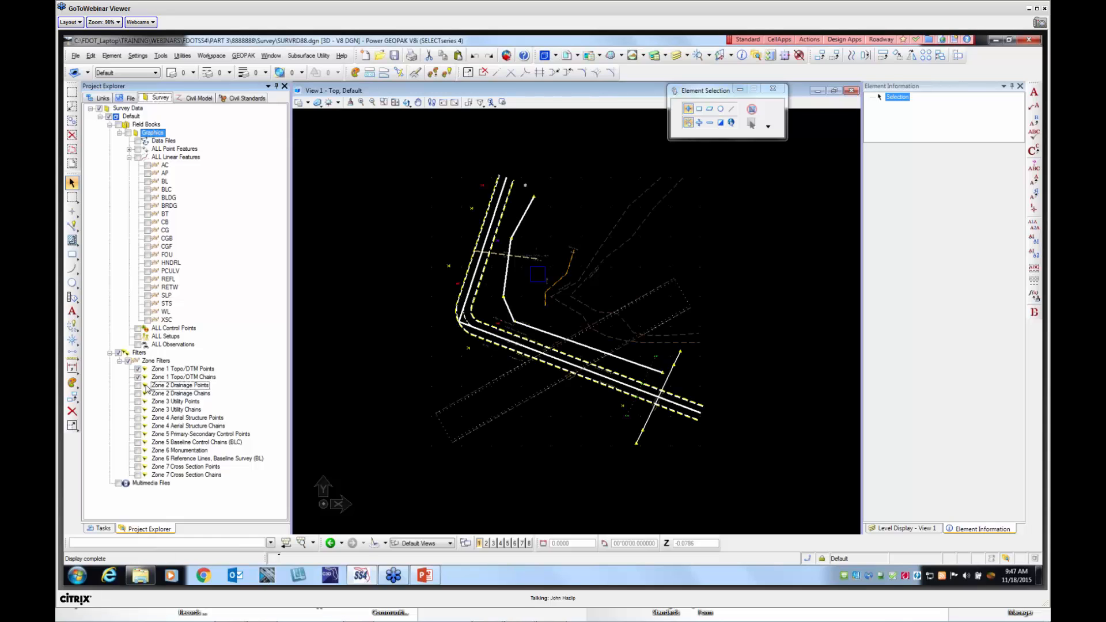
Turn off the Zone 1 filters and check the Zone 2 drainage and Zone 3 utility filters in turn, turning each off again
{"action": "left_click", "coordinate": [138, 369]}
{"action": "left_click", "coordinate": [137, 378]}
{"action": "left_click", "coordinate": [138, 386]}
{"action": "left_click", "coordinate": [138, 394]}
{"action": "left_click", "coordinate": [138, 386]}
{"action": "left_click", "coordinate": [138, 394]}
{"action": "left_click", "coordinate": [138, 402]}
{"action": "left_click", "coordinate": [138, 402]}
{"action": "left_click", "coordinate": [138, 410]}
{"action": "left_click", "coordinate": [138, 401]}
{"action": "left_click", "coordinate": [138, 410]}
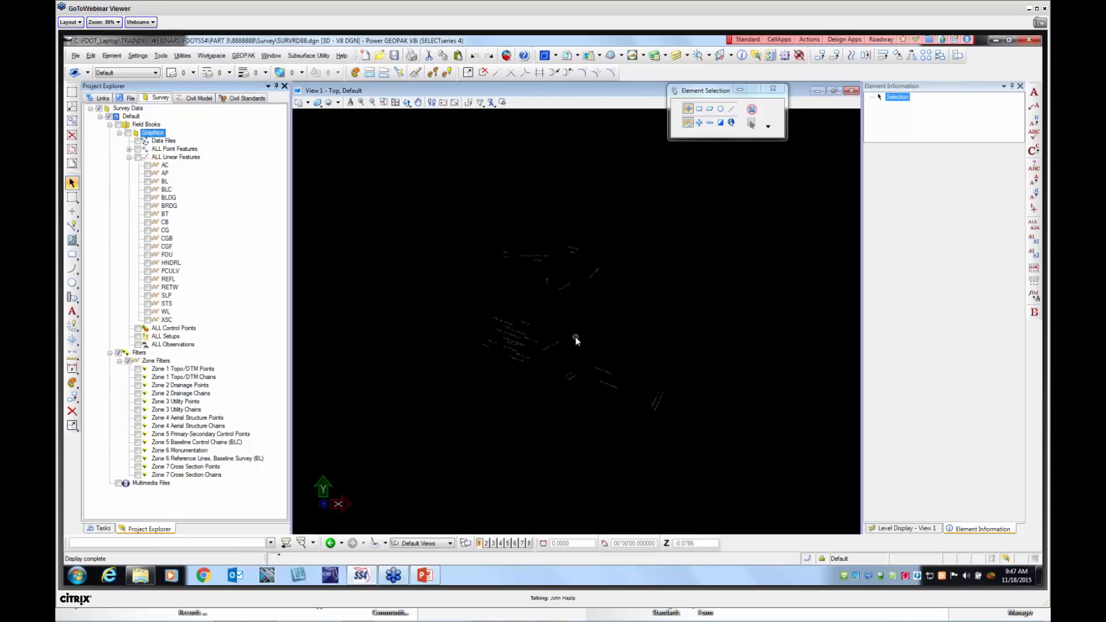
Turn the field books back on, expand the point features and display only the GND points
{"action": "left_click", "coordinate": [119, 124]}
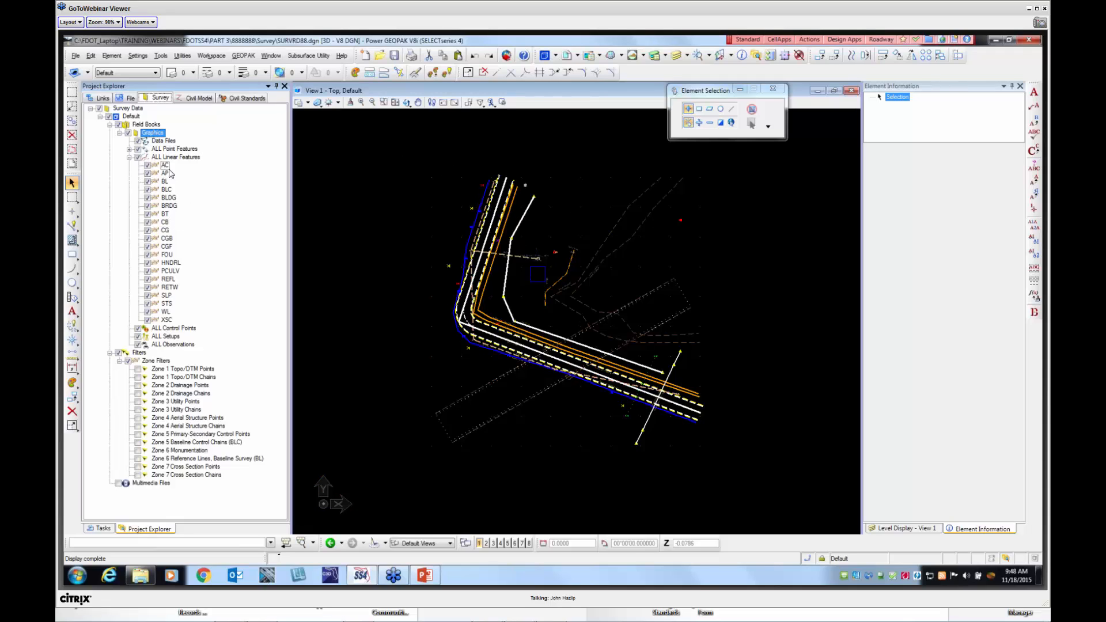
{"action": "double_click", "coordinate": [148, 149]}
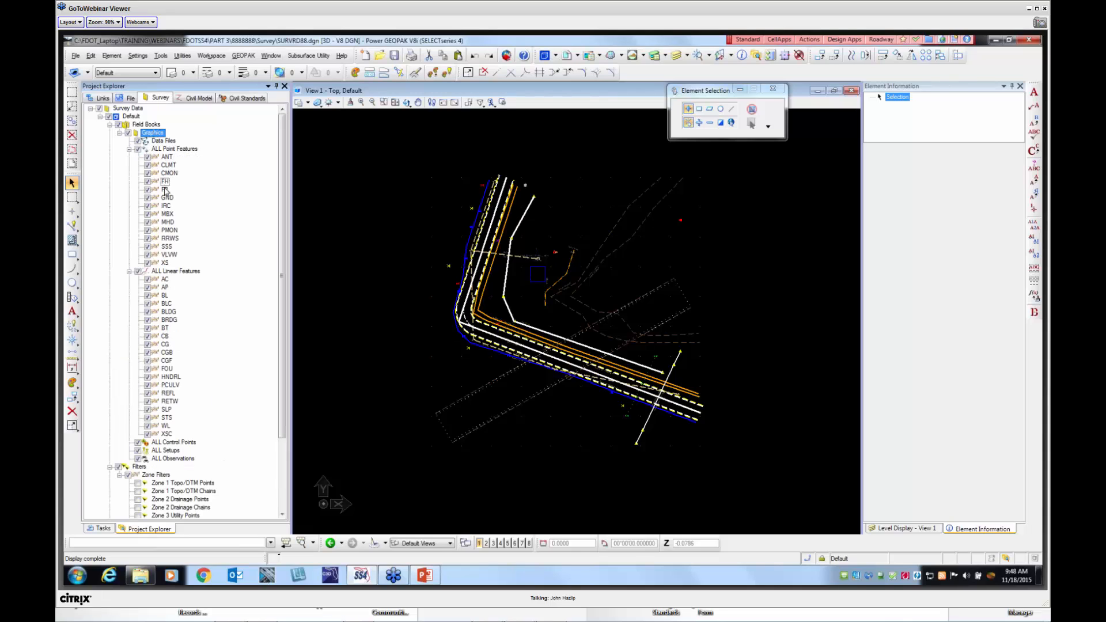
{"action": "left_click", "coordinate": [148, 197]}
{"action": "left_click", "coordinate": [148, 197]}
Select all GND ground points, set their cells' terrain model attribute to Spot and clear the selection
{"action": "left_click_drag", "start_coordinate": [392, 157], "coordinate": [738, 472]}
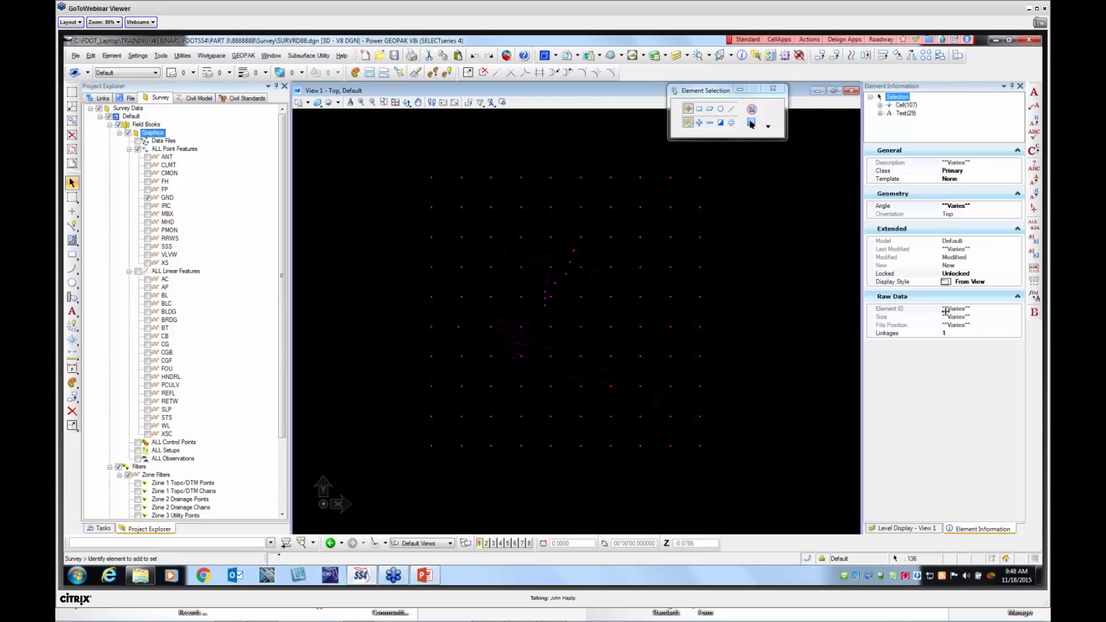
{"action": "left_click", "coordinate": [905, 105]}
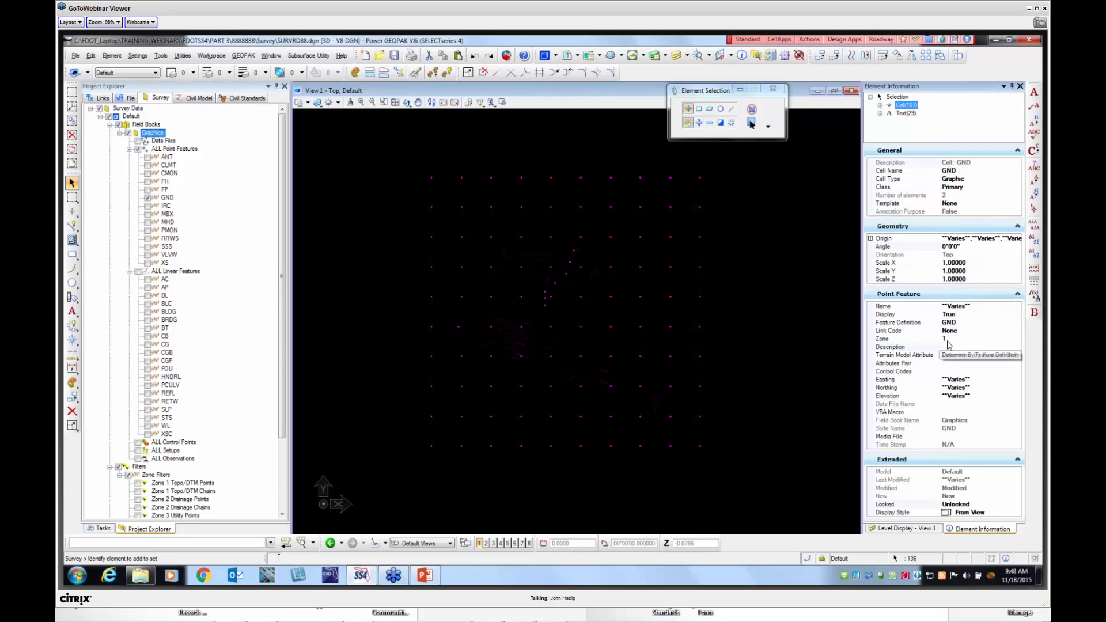
{"action": "left_click", "coordinate": [969, 355]}
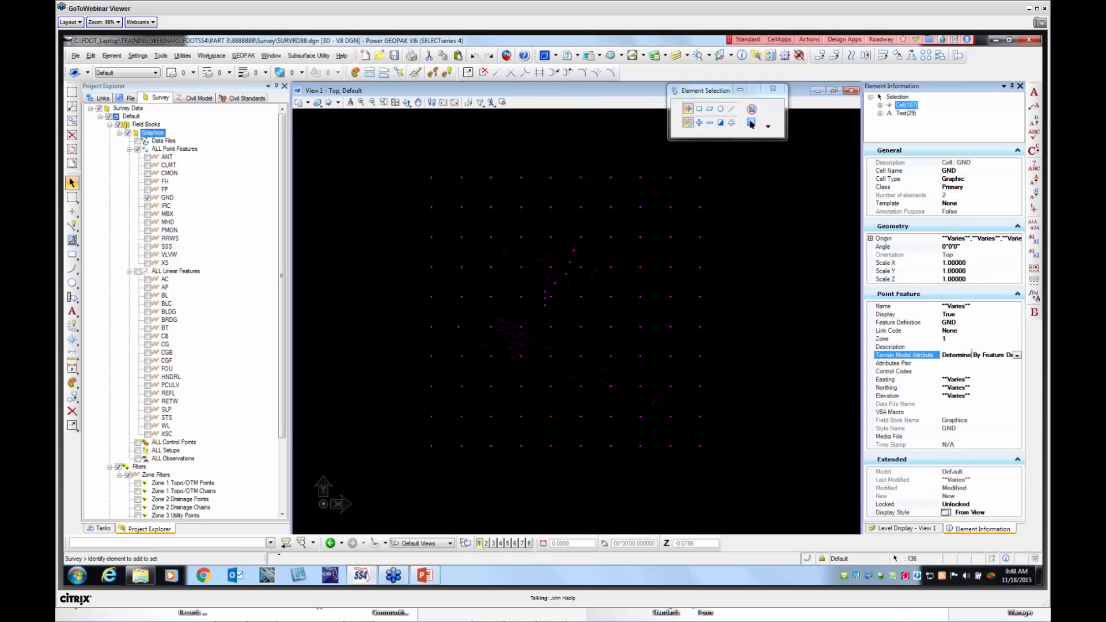
{"action": "left_click", "coordinate": [1017, 356]}
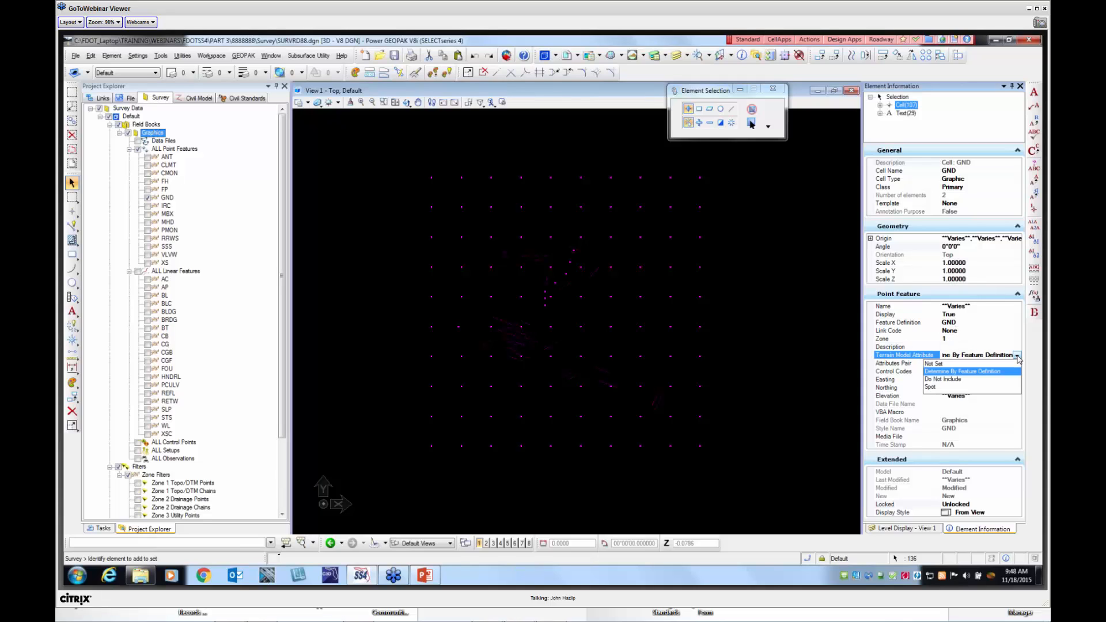
{"action": "left_click", "coordinate": [935, 387]}
{"action": "left_click", "coordinate": [759, 343]}
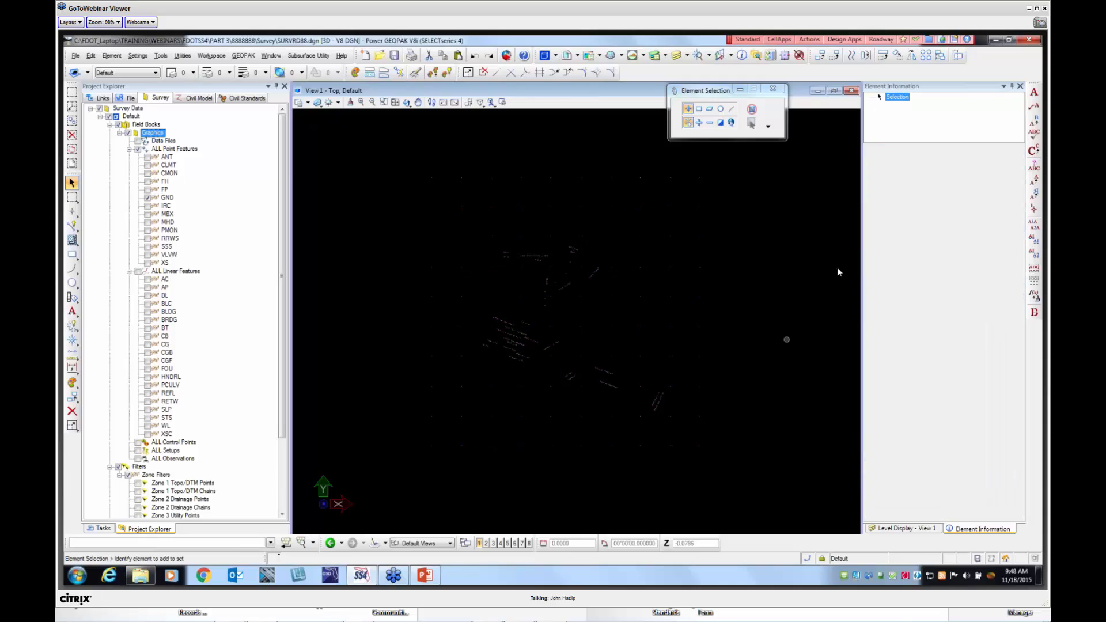
Hide the GND points and display the linear features AC, AP, BRDG, CB, CG, CGB, CGF, RETW and STS
{"action": "left_click", "coordinate": [147, 279]}
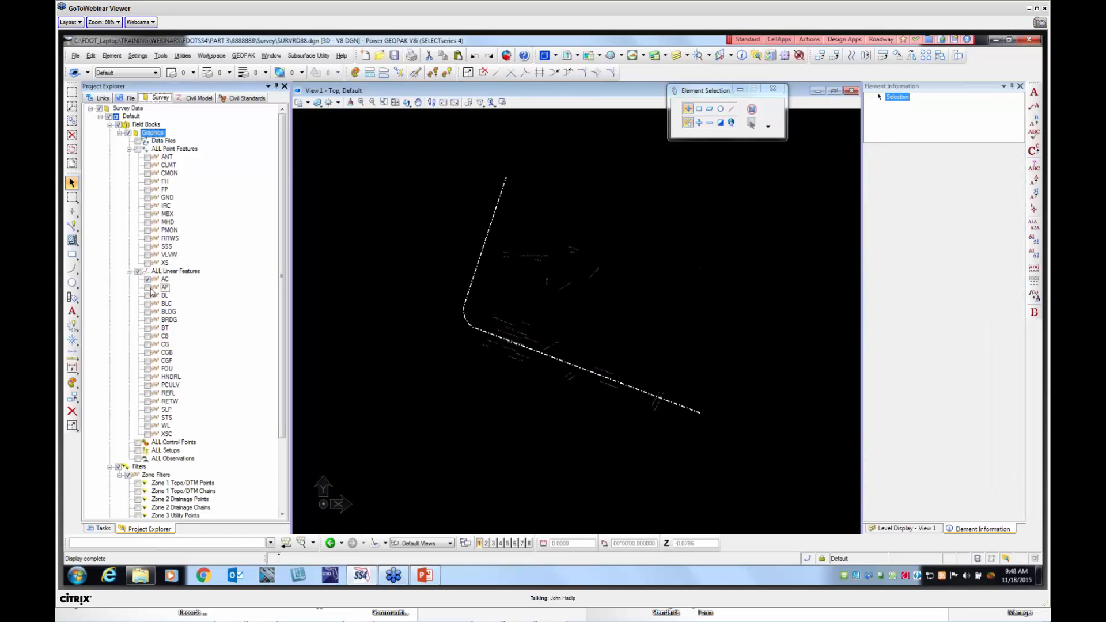
{"action": "left_click", "coordinate": [148, 304]}
{"action": "left_click", "coordinate": [152, 312]}
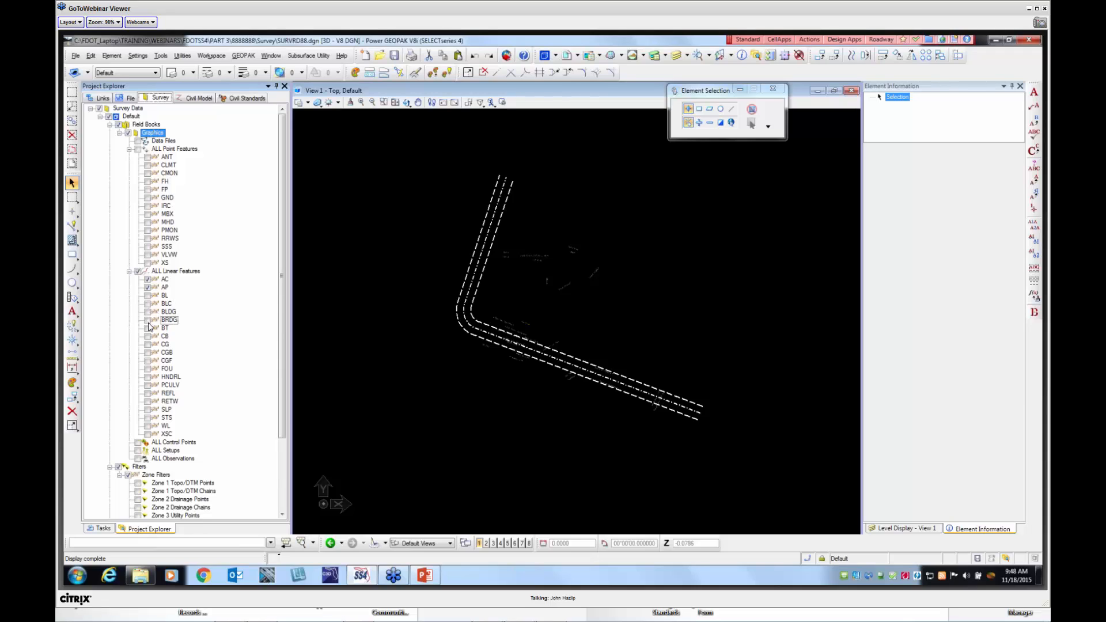
{"action": "left_click", "coordinate": [148, 319]}
{"action": "left_click", "coordinate": [148, 336]}
{"action": "left_click", "coordinate": [148, 345]}
{"action": "left_click", "coordinate": [148, 352]}
{"action": "left_click", "coordinate": [148, 360]}
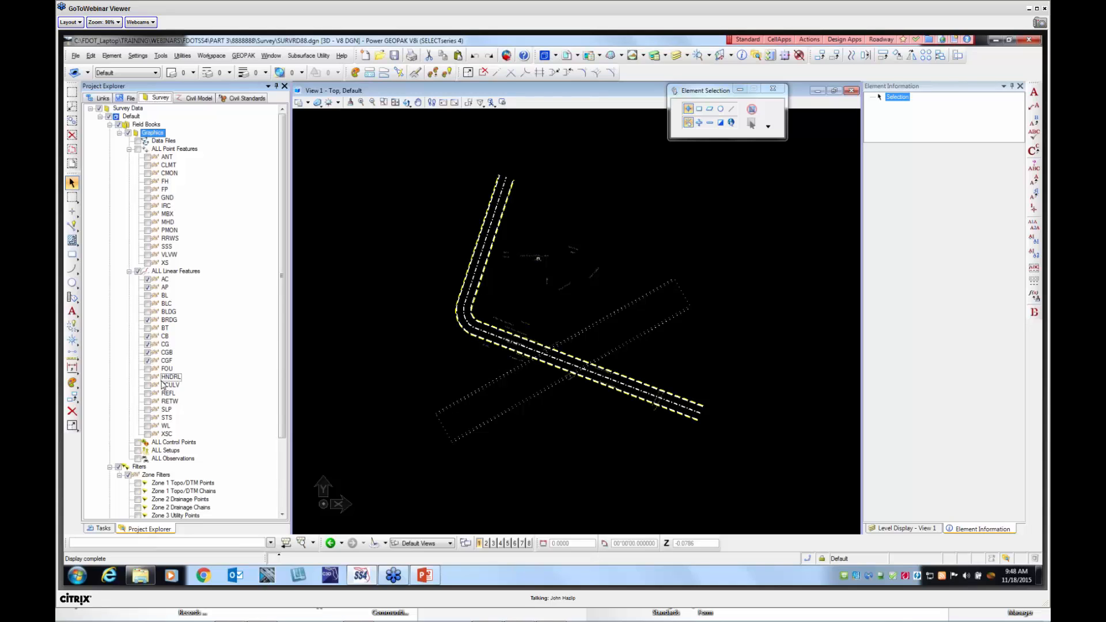
{"action": "left_click", "coordinate": [147, 401]}
{"action": "left_click", "coordinate": [148, 419]}
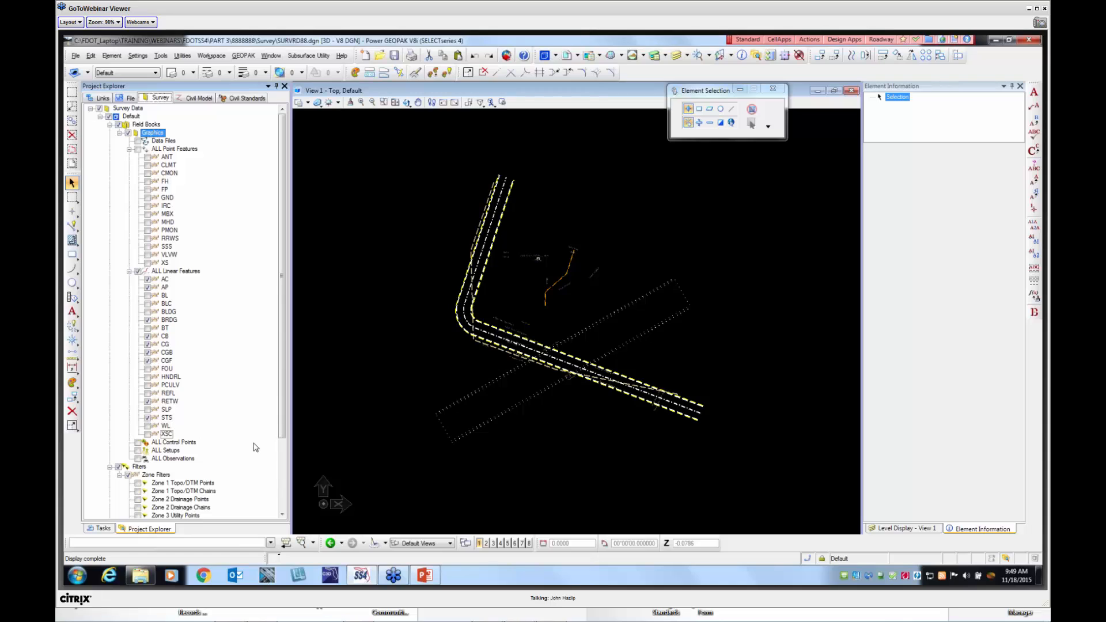
Select all displayed linear features and set the terrain model attribute of the lines to Break Line
{"action": "scroll", "coordinate": [446, 314], "scroll_direction": "down", "scroll_amount": 5}
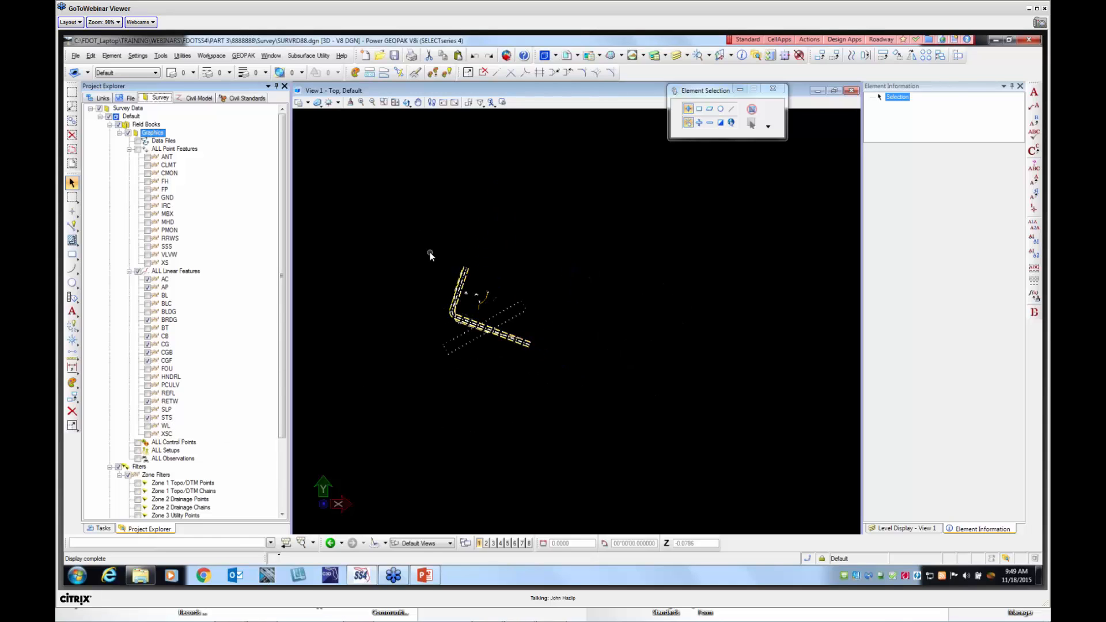
{"action": "left_click_drag", "start_coordinate": [422, 247], "coordinate": [574, 382]}
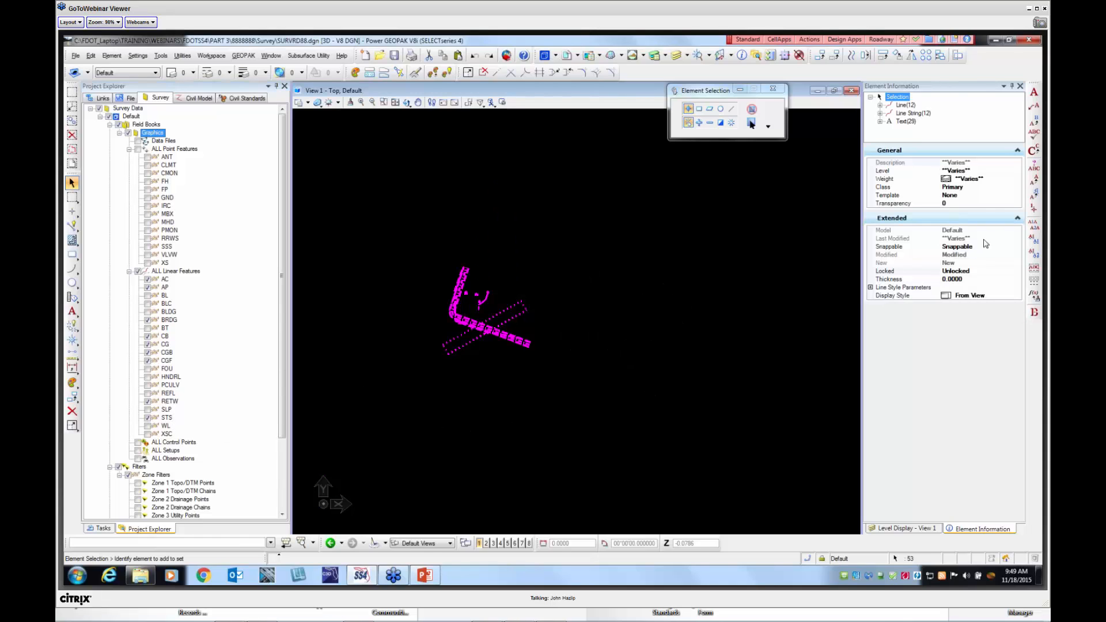
{"action": "left_click", "coordinate": [904, 105]}
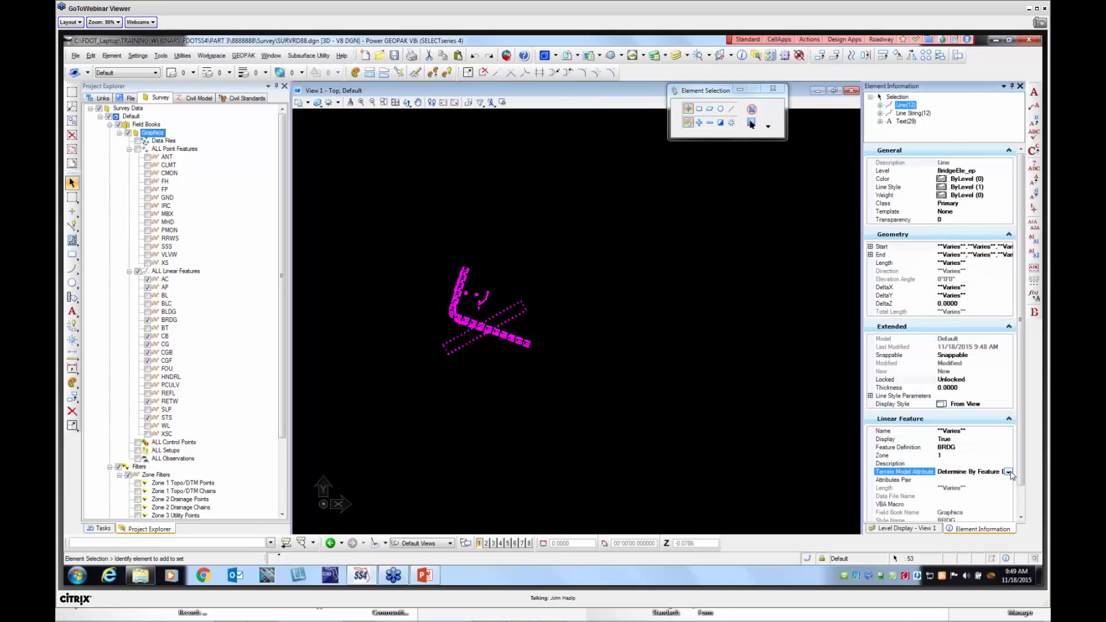
{"action": "left_click", "coordinate": [1007, 471]}
{"action": "left_click", "coordinate": [936, 393]}
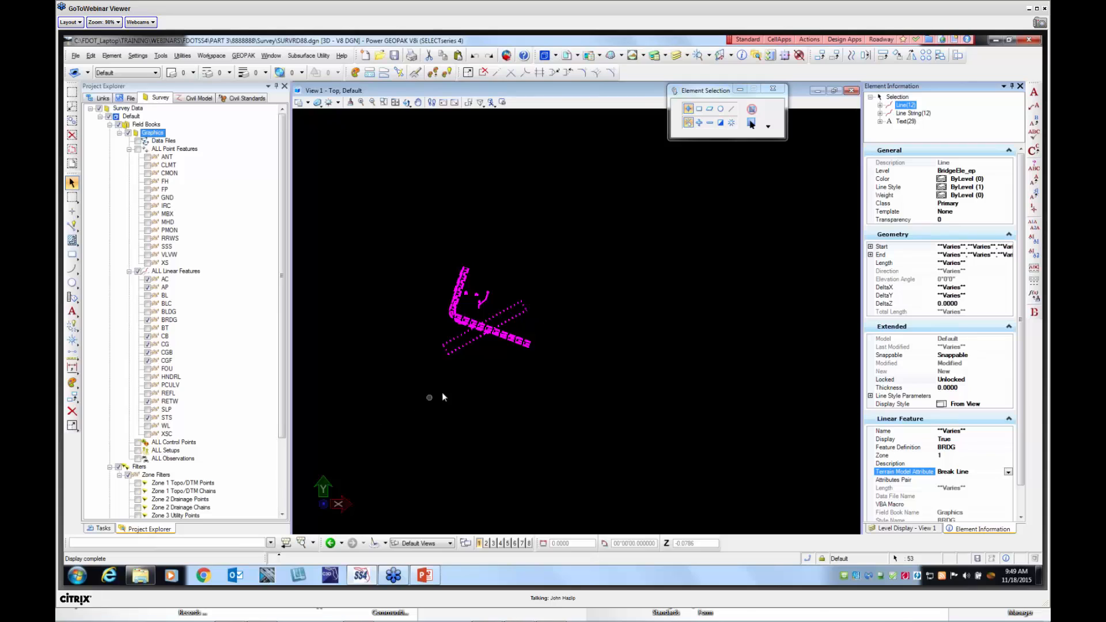
Display the BLDG feature, reselect all graphics, set the line strings' terrain model attribute to Break Void and clear the selection
{"action": "left_click", "coordinate": [148, 312]}
{"action": "left_click_drag", "start_coordinate": [423, 239], "coordinate": [591, 409]}
{"action": "left_click", "coordinate": [904, 106]}
{"action": "left_click_drag", "start_coordinate": [1019, 384], "coordinate": [1022, 400]}
{"action": "left_click", "coordinate": [912, 114]}
{"action": "left_click", "coordinate": [992, 424]}
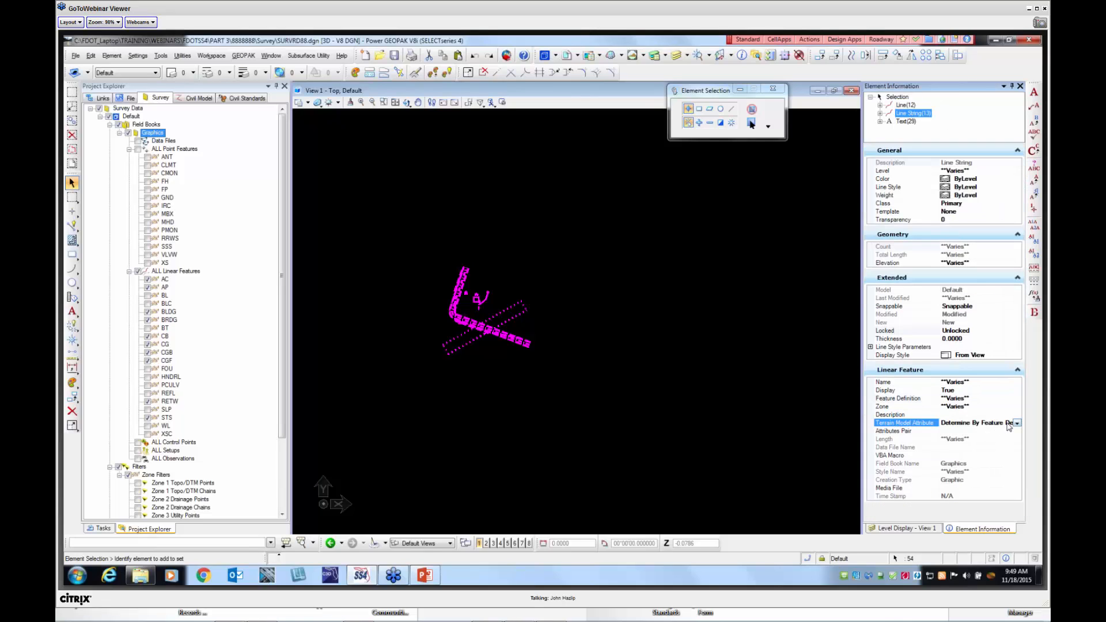
{"action": "left_click", "coordinate": [1015, 424]}
{"action": "left_click", "coordinate": [947, 499]}
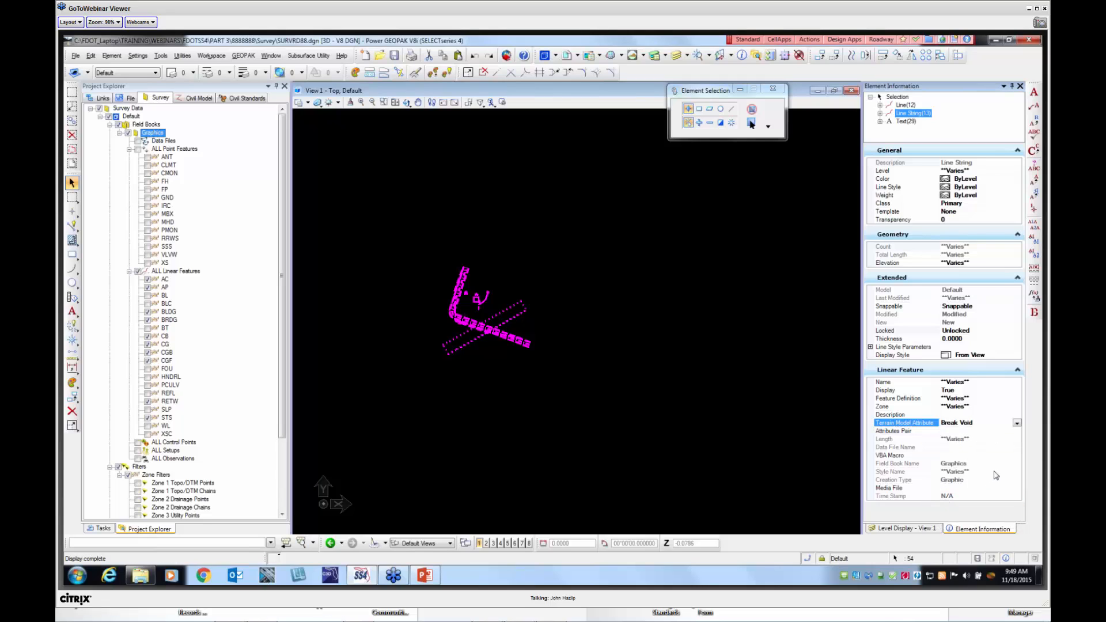
{"action": "left_click", "coordinate": [640, 291]}
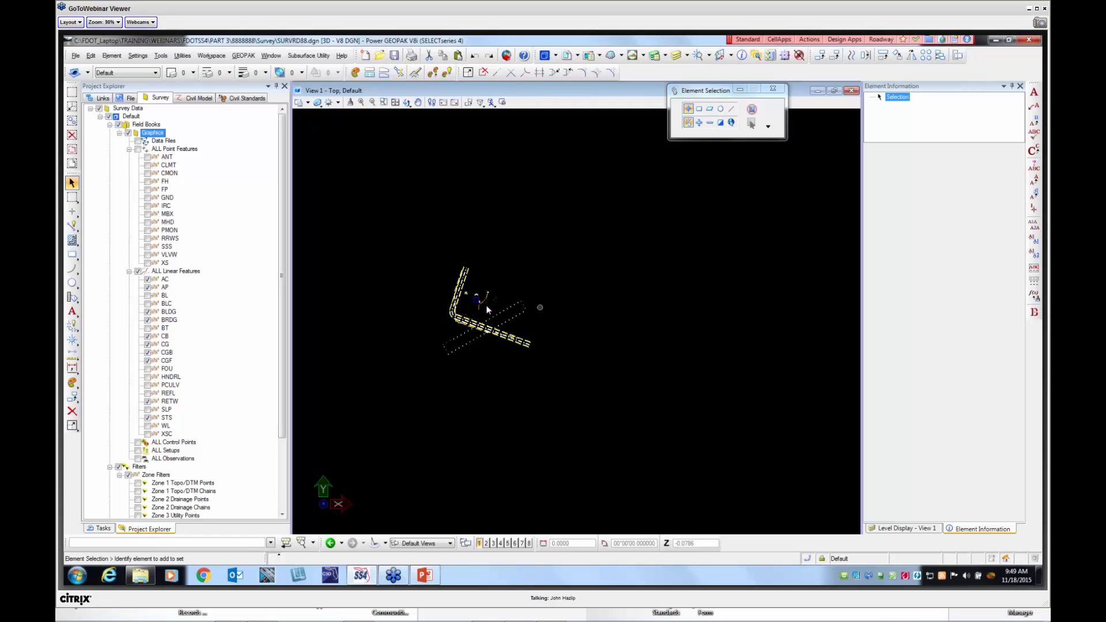
Turn the Graphics field book off and on again to display all its point and linear features
{"action": "left_click", "coordinate": [128, 134]}
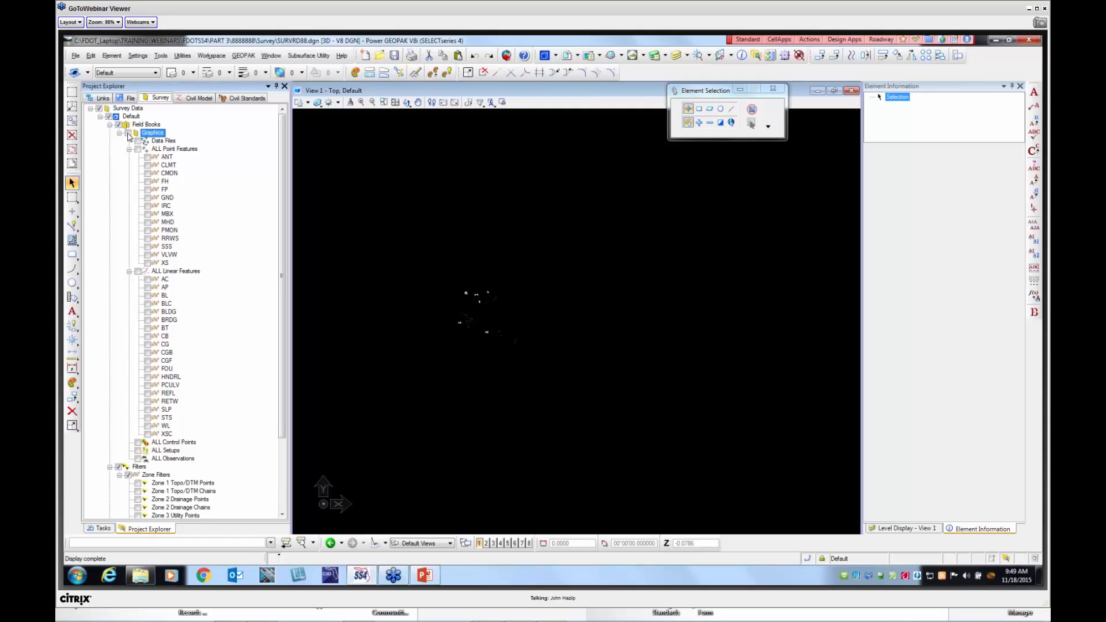
{"action": "left_click", "coordinate": [128, 134]}
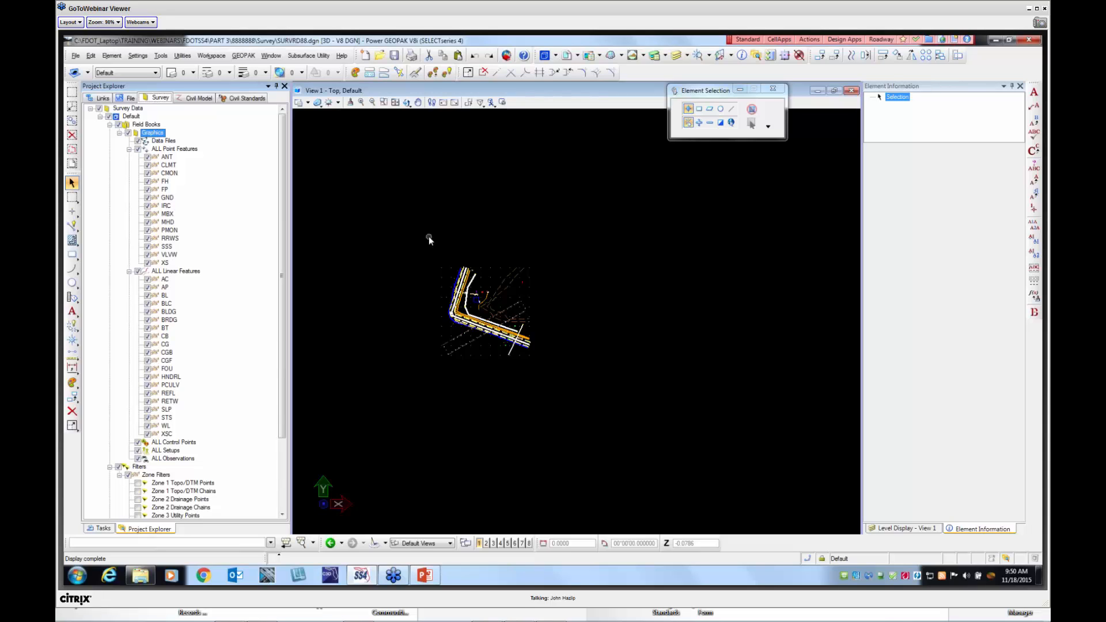
{"action": "key", "text": "alt+Tab"}
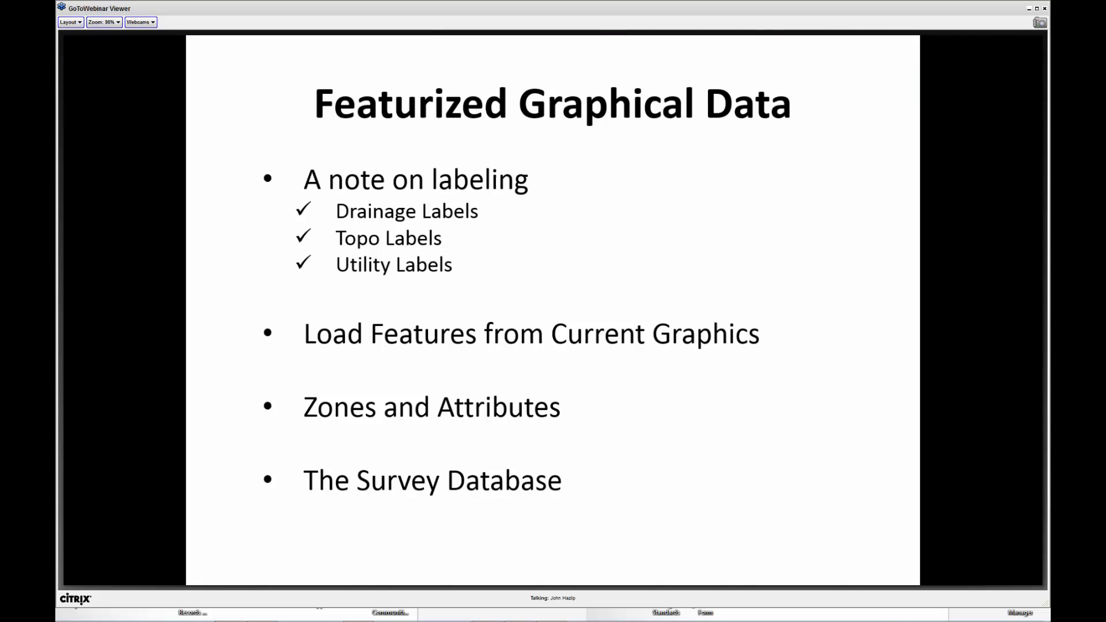
{"action": "key", "text": "alt+Tab"}
Turn off the Default survey data to isolate the text labels around the yard drain
{"action": "scroll", "coordinate": [481, 246], "scroll_direction": "up", "scroll_amount": 8}
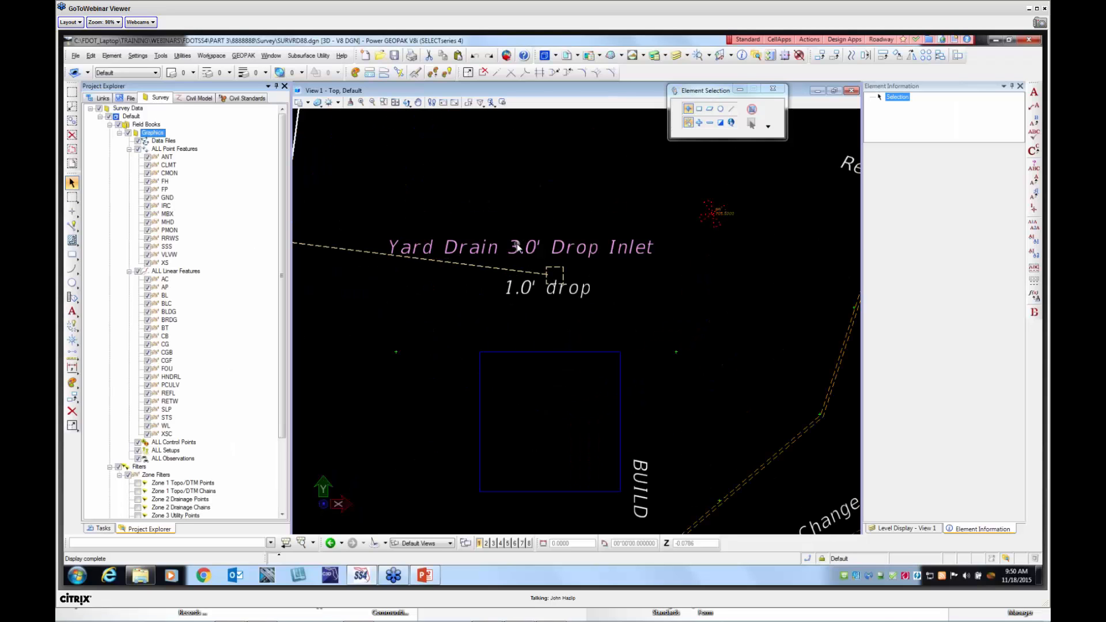
{"action": "mouse_move", "coordinate": [517, 248]}
{"action": "left_click", "coordinate": [71, 183]}
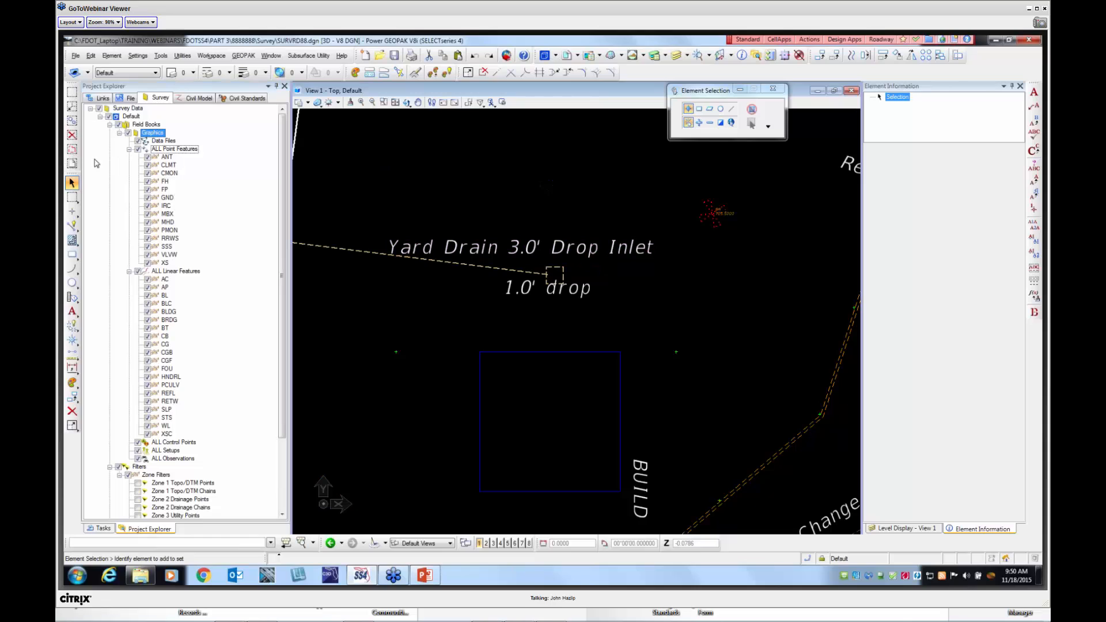
{"action": "left_click", "coordinate": [108, 115]}
{"action": "scroll", "coordinate": [655, 254], "scroll_direction": "down", "scroll_amount": 6}
{"action": "scroll", "coordinate": [656, 254], "scroll_direction": "up", "scroll_amount": 5}
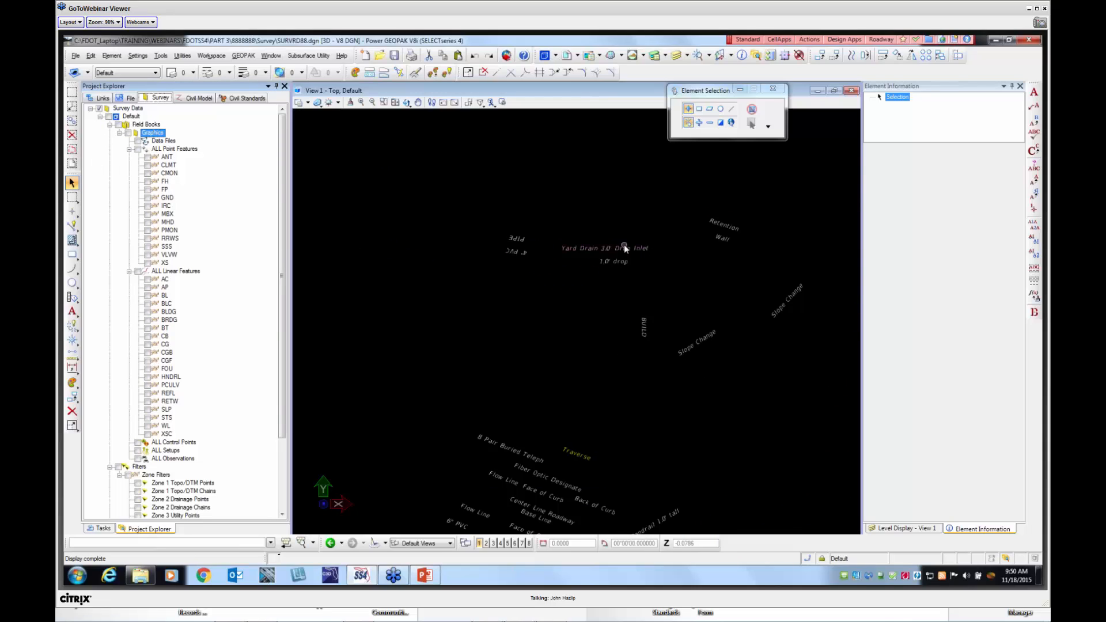
Check the levels of the Yard Drain, Retention Wall and 8 Pair Buried Teleph labels and look over the remaining labels
{"action": "mouse_move", "coordinate": [623, 248]}
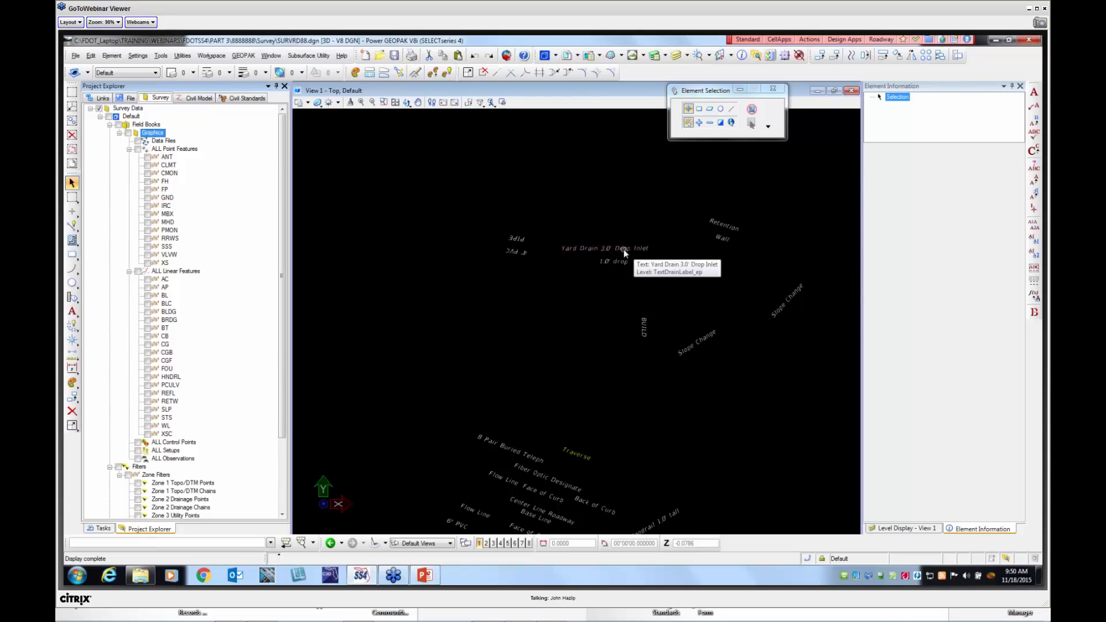
{"action": "mouse_move", "coordinate": [517, 241]}
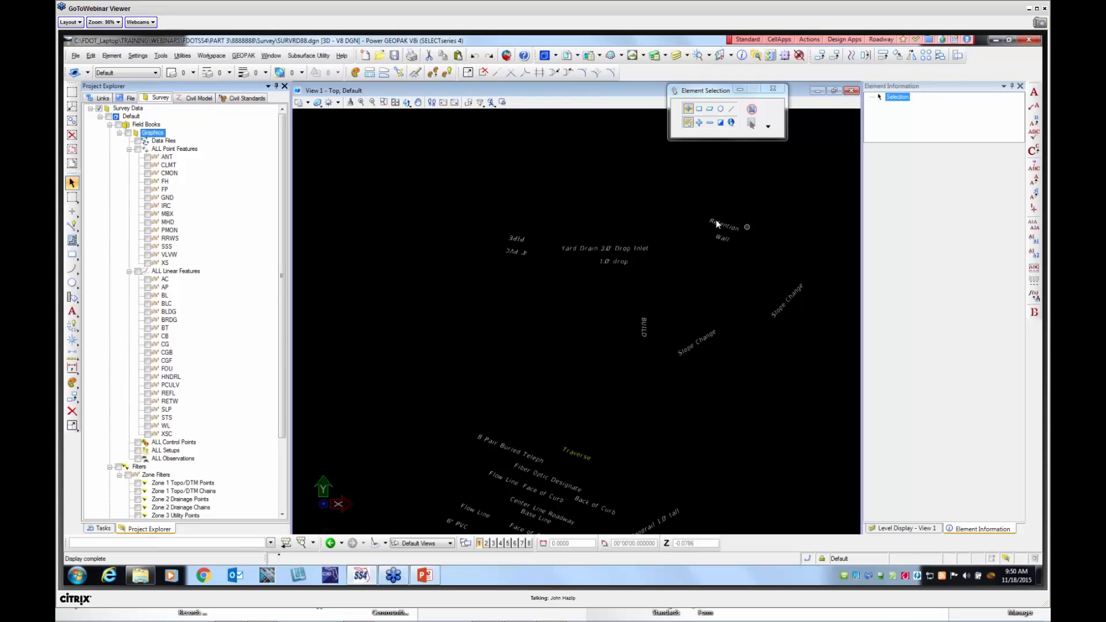
{"action": "mouse_move", "coordinate": [716, 223]}
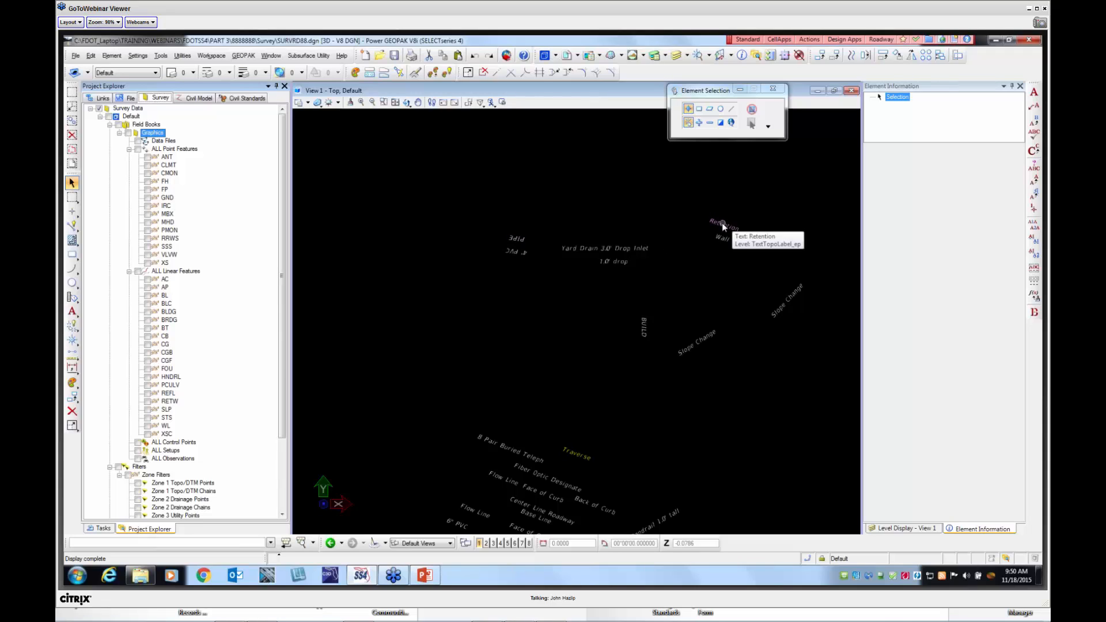
{"action": "mouse_move", "coordinate": [645, 335]}
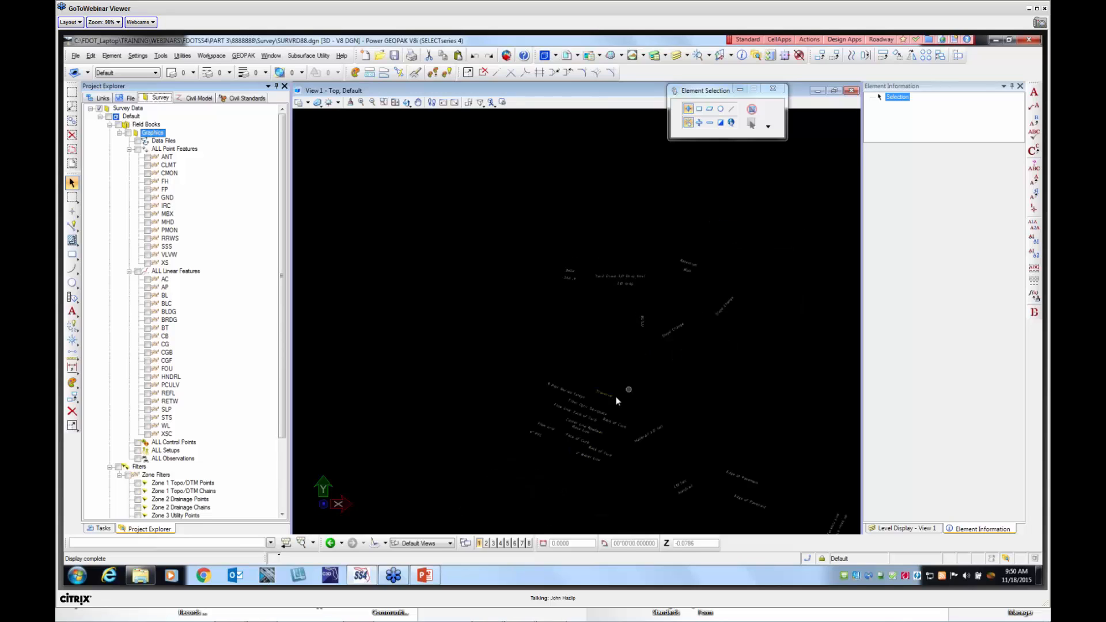
{"action": "scroll", "coordinate": [587, 411], "scroll_direction": "up", "scroll_amount": 2}
{"action": "mouse_move", "coordinate": [592, 403]}
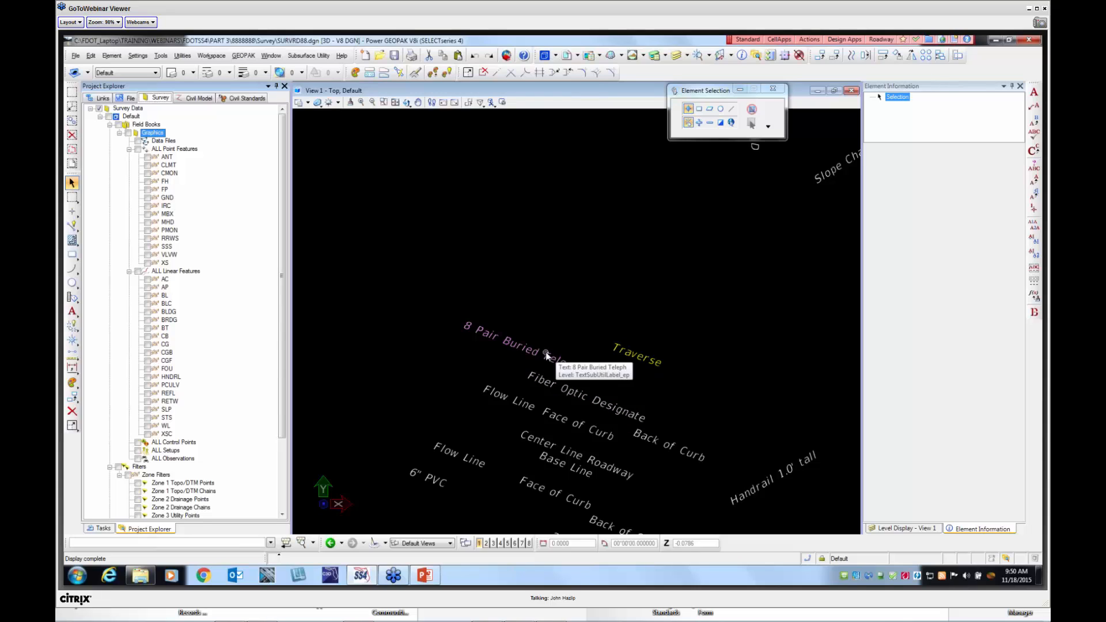
{"action": "scroll", "coordinate": [571, 330], "scroll_direction": "down", "scroll_amount": 5}
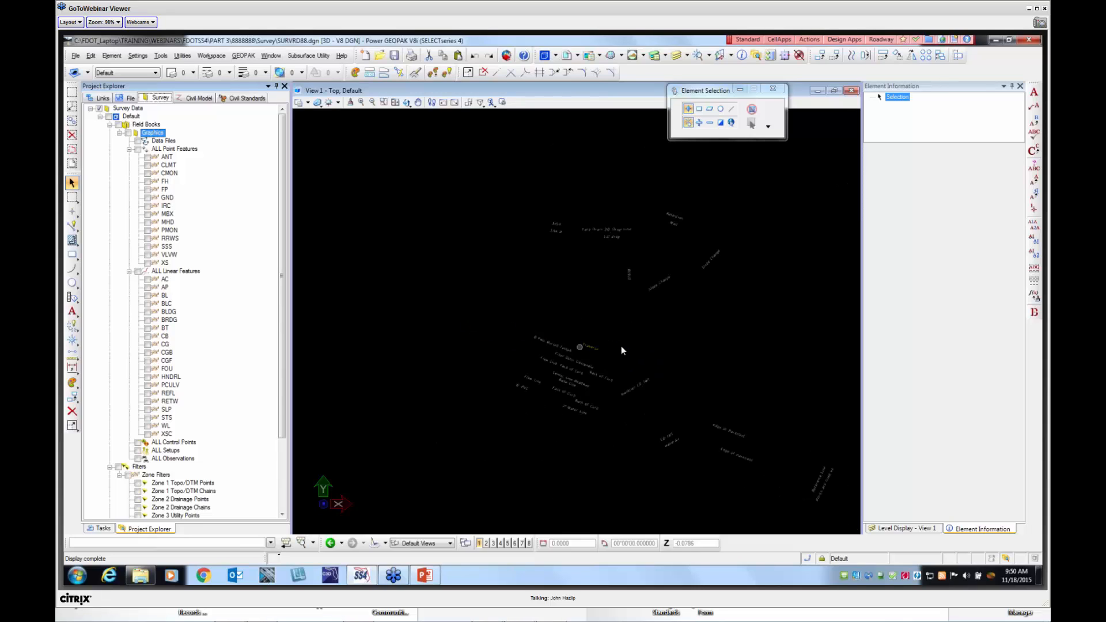
{"action": "scroll", "coordinate": [759, 444], "scroll_direction": "up", "scroll_amount": 5}
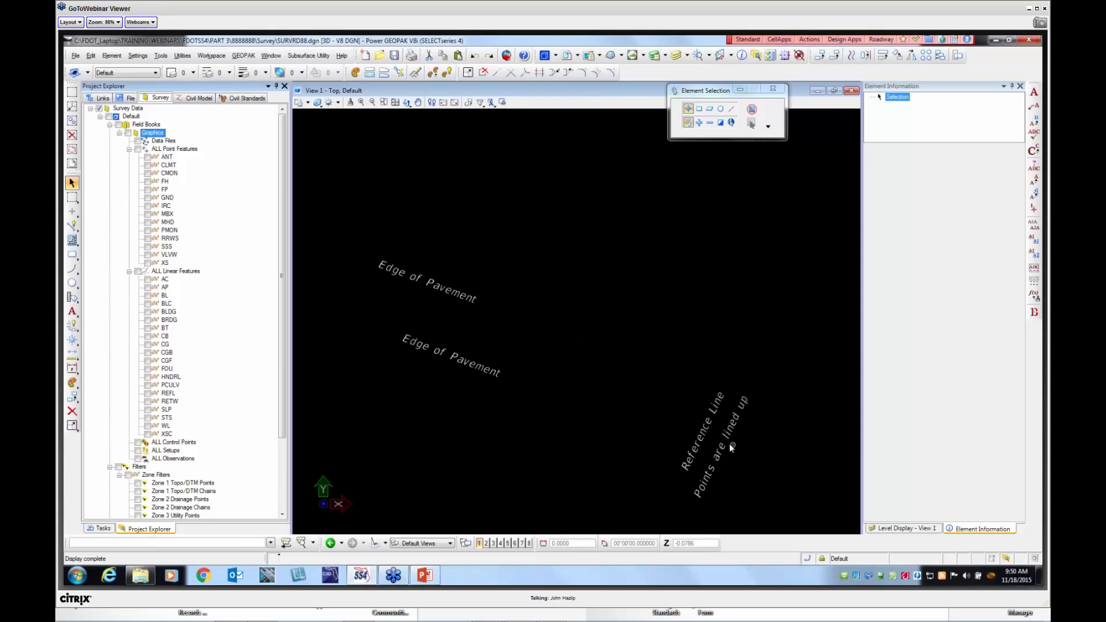
{"action": "scroll", "coordinate": [694, 405], "scroll_direction": "down", "scroll_amount": 4}
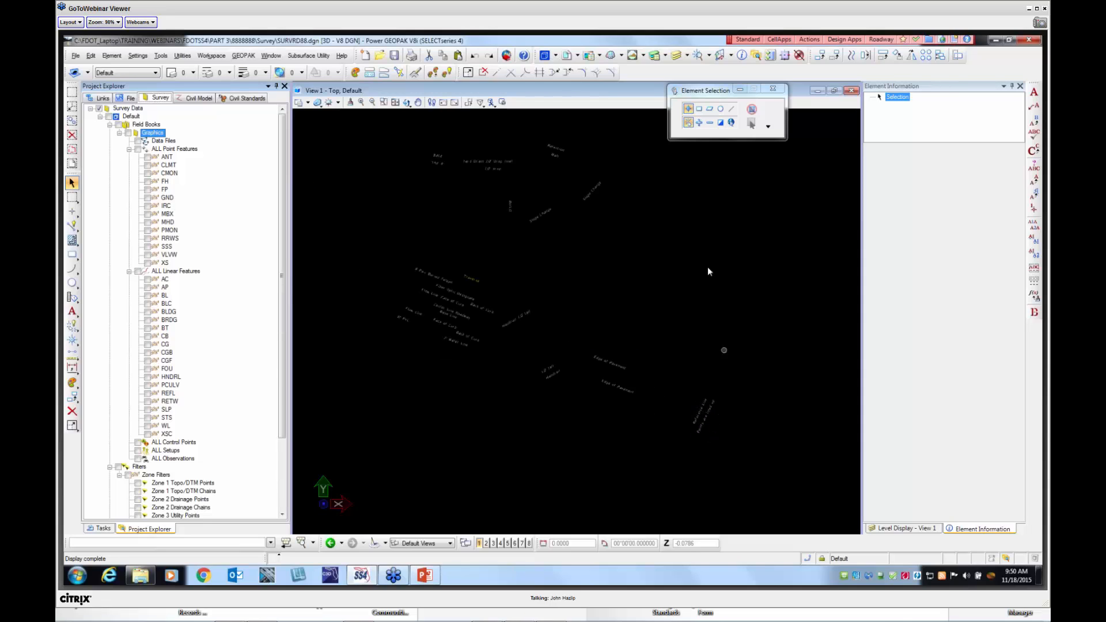
Turn the field books back on, isolate the STANDARDS.DREXRD levels to examine the drainage features and labels, and turn that filter off
{"action": "left_click", "coordinate": [119, 125]}
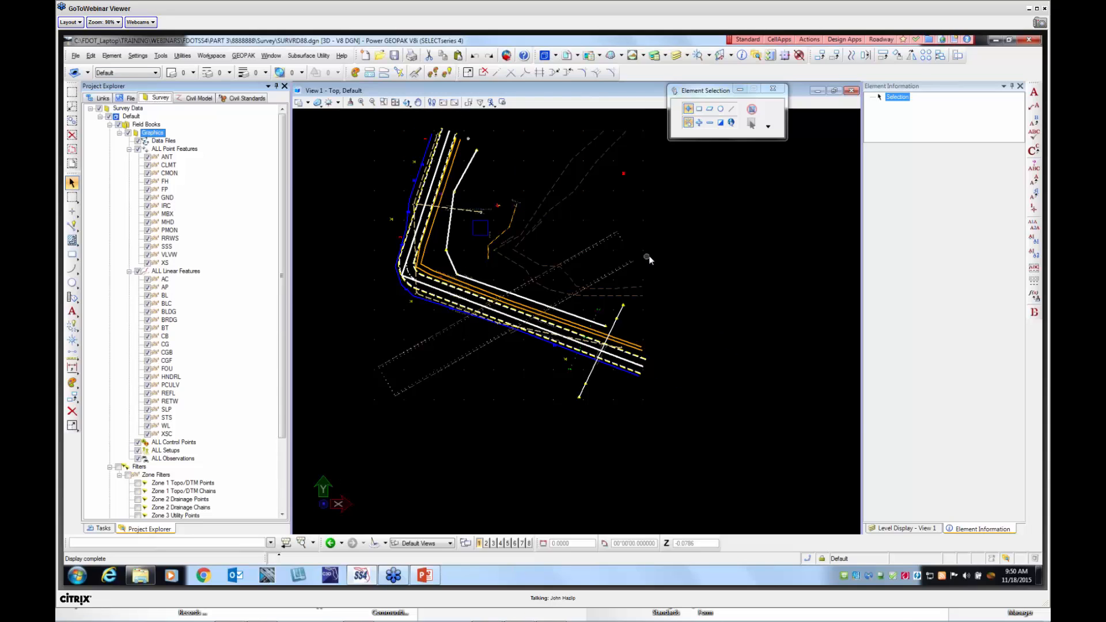
{"action": "left_click", "coordinate": [902, 528]}
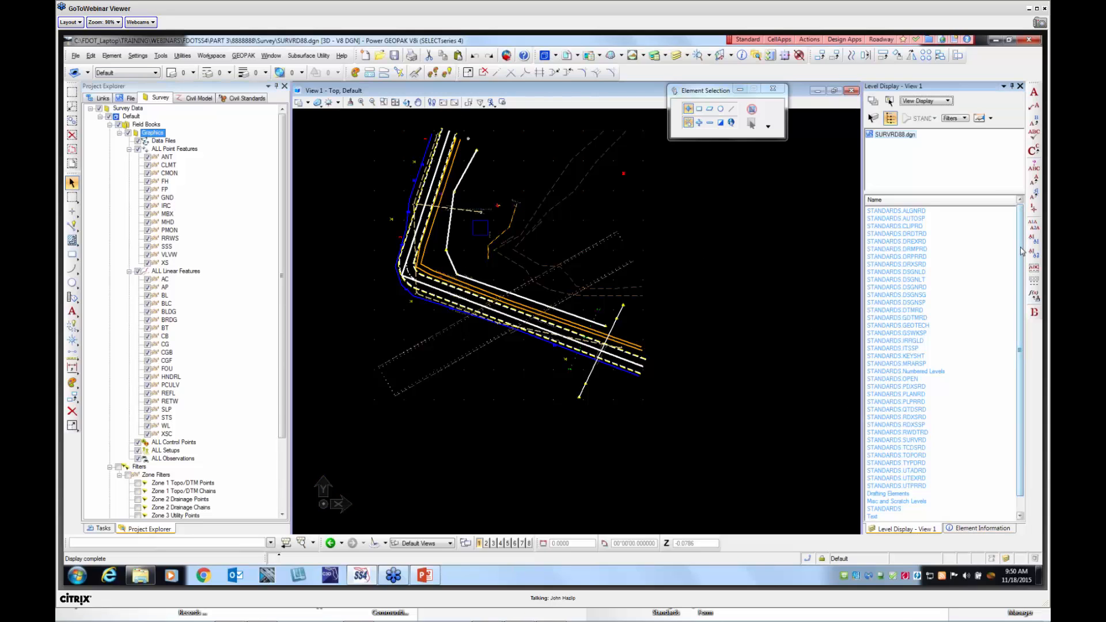
{"action": "double_click", "coordinate": [915, 242]}
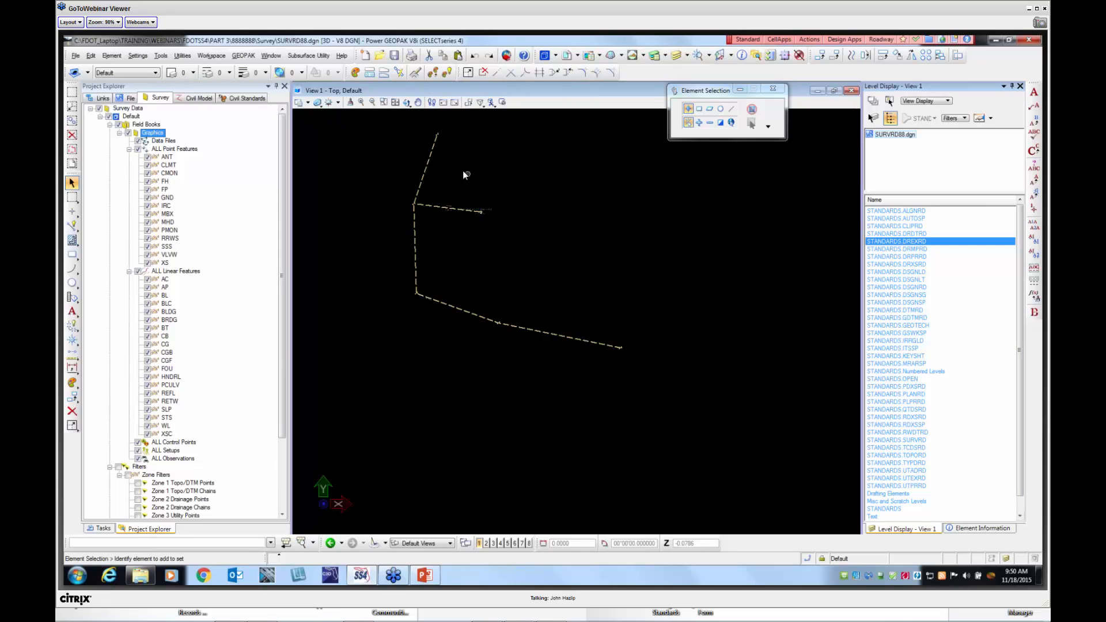
{"action": "scroll", "coordinate": [495, 274], "scroll_direction": "up", "scroll_amount": 3}
{"action": "scroll", "coordinate": [517, 280], "scroll_direction": "down", "scroll_amount": 2}
{"action": "scroll", "coordinate": [532, 311], "scroll_direction": "up", "scroll_amount": 5}
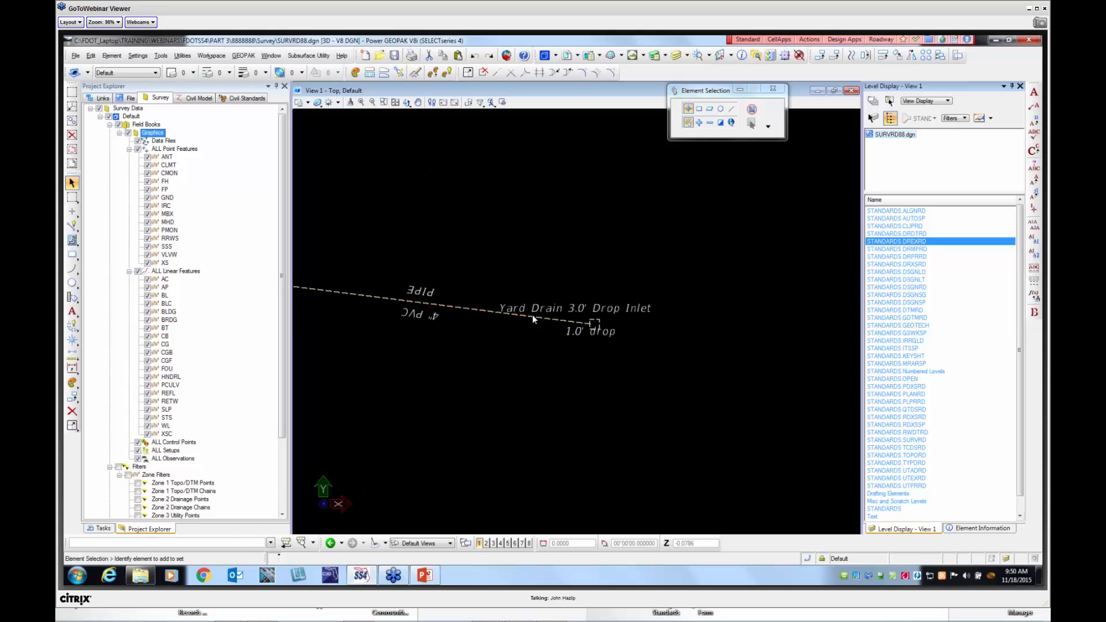
{"action": "scroll", "coordinate": [578, 286], "scroll_direction": "down", "scroll_amount": 5}
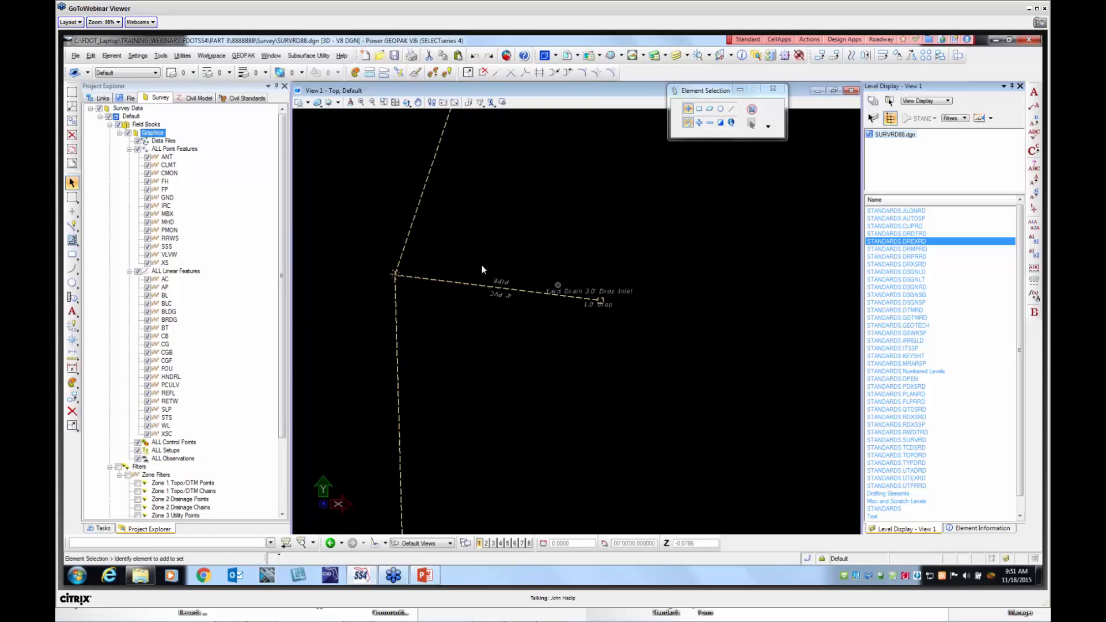
{"action": "left_click", "coordinate": [903, 241]}
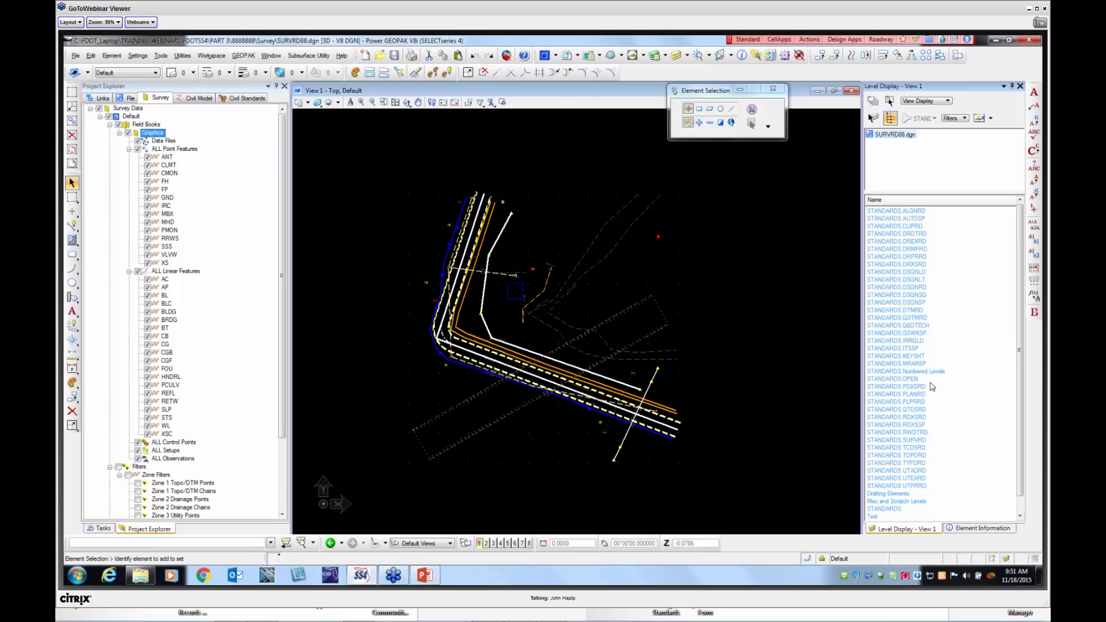
Examine the drainage, topography and subsurface utility text label levels in the Level Manager and close it
{"action": "left_click", "coordinate": [655, 56]}
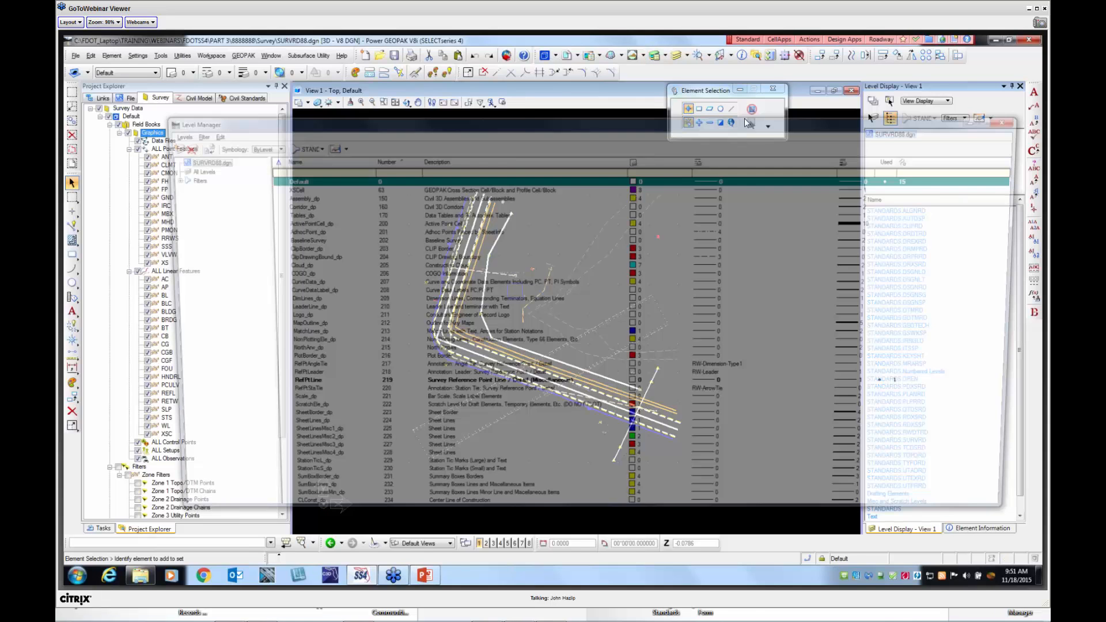
{"action": "scroll", "coordinate": [378, 384], "scroll_direction": "down", "scroll_amount": 4}
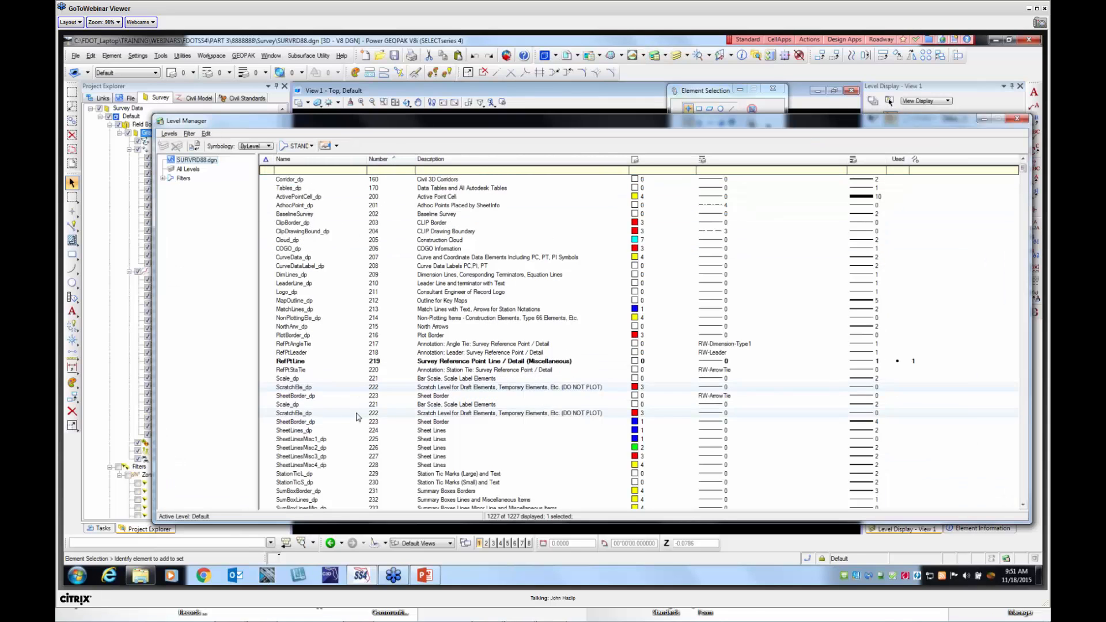
{"action": "scroll", "coordinate": [377, 384], "scroll_direction": "down", "scroll_amount": 7}
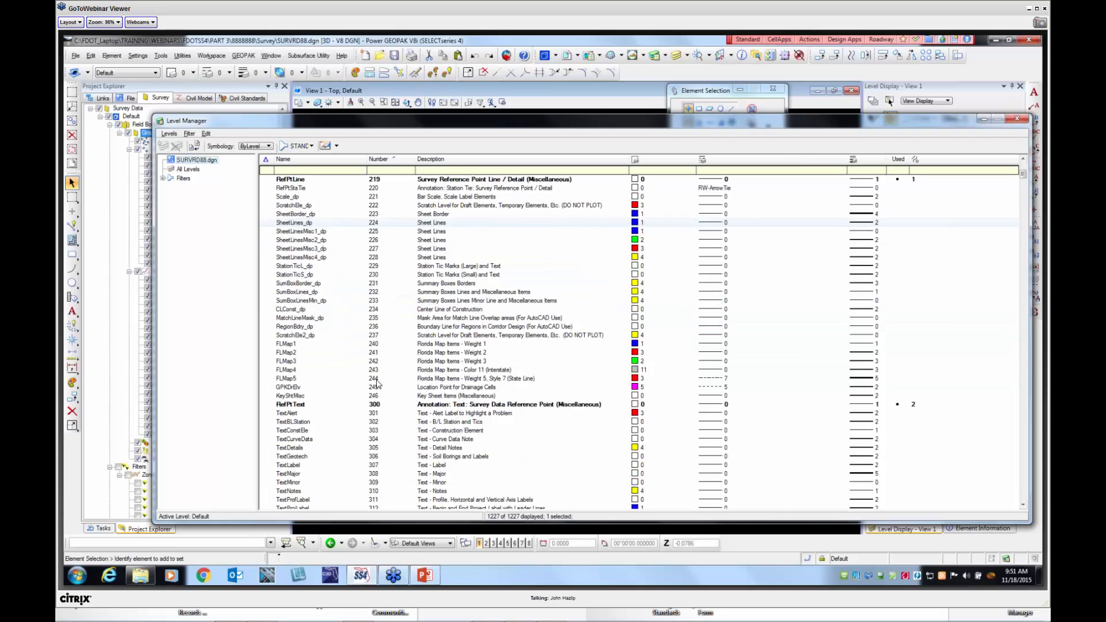
{"action": "scroll", "coordinate": [377, 384], "scroll_direction": "down", "scroll_amount": 6}
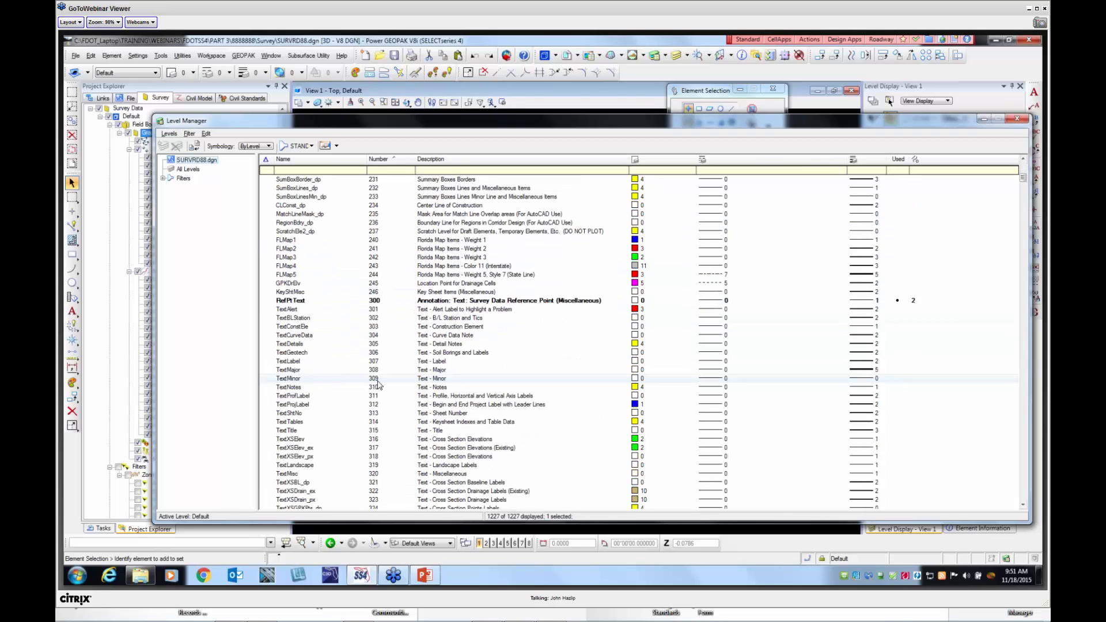
{"action": "scroll", "coordinate": [377, 384], "scroll_direction": "down", "scroll_amount": 5}
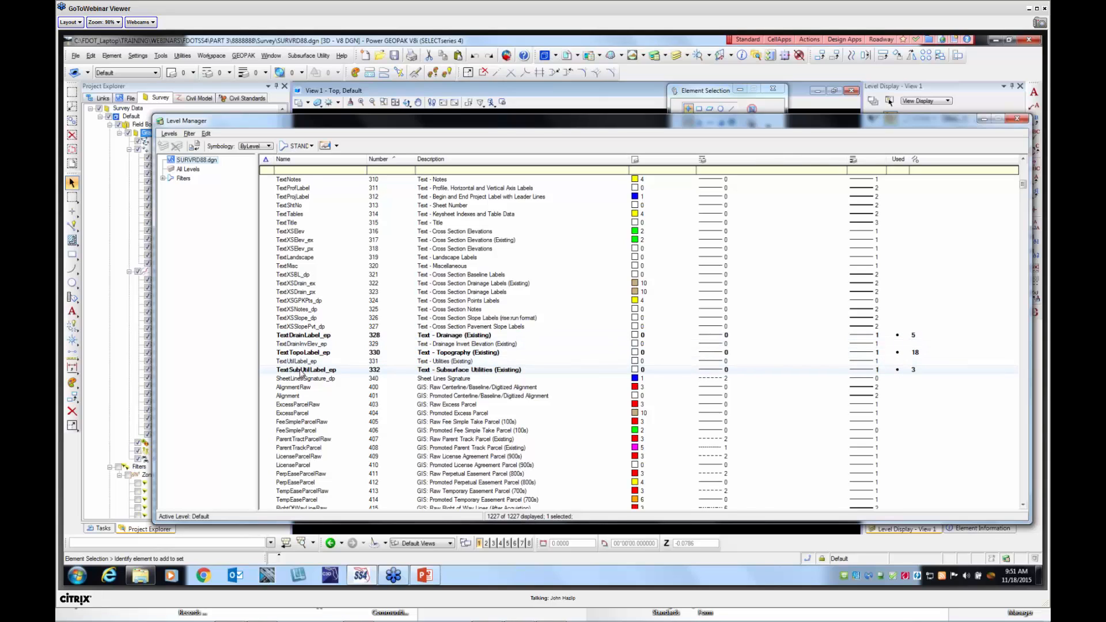
{"action": "left_click", "coordinate": [1034, 107]}
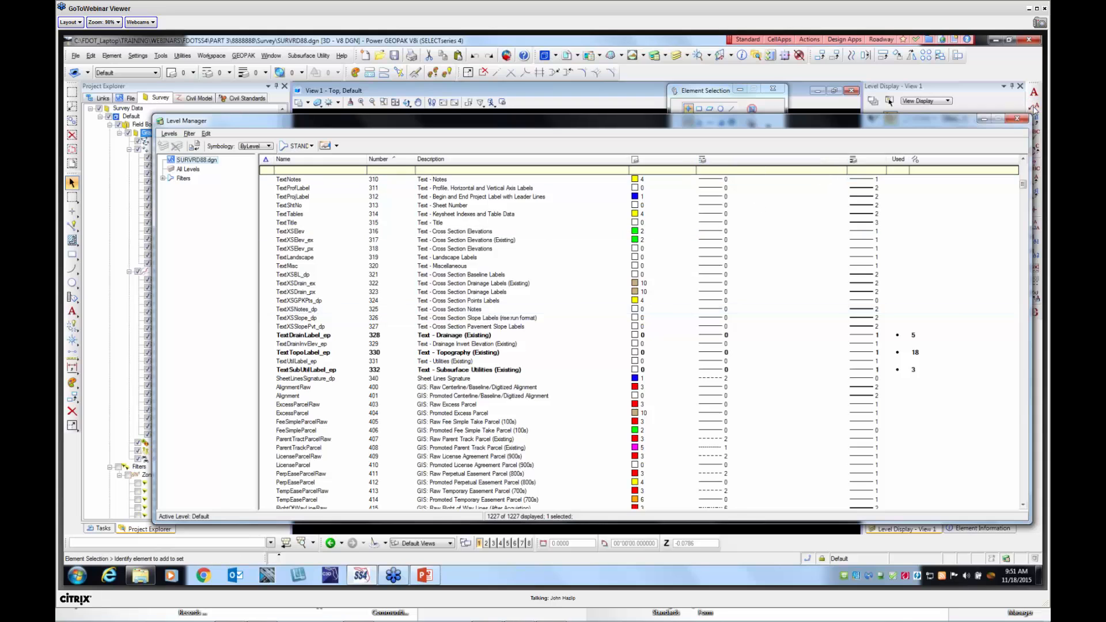
{"action": "left_click", "coordinate": [983, 120]}
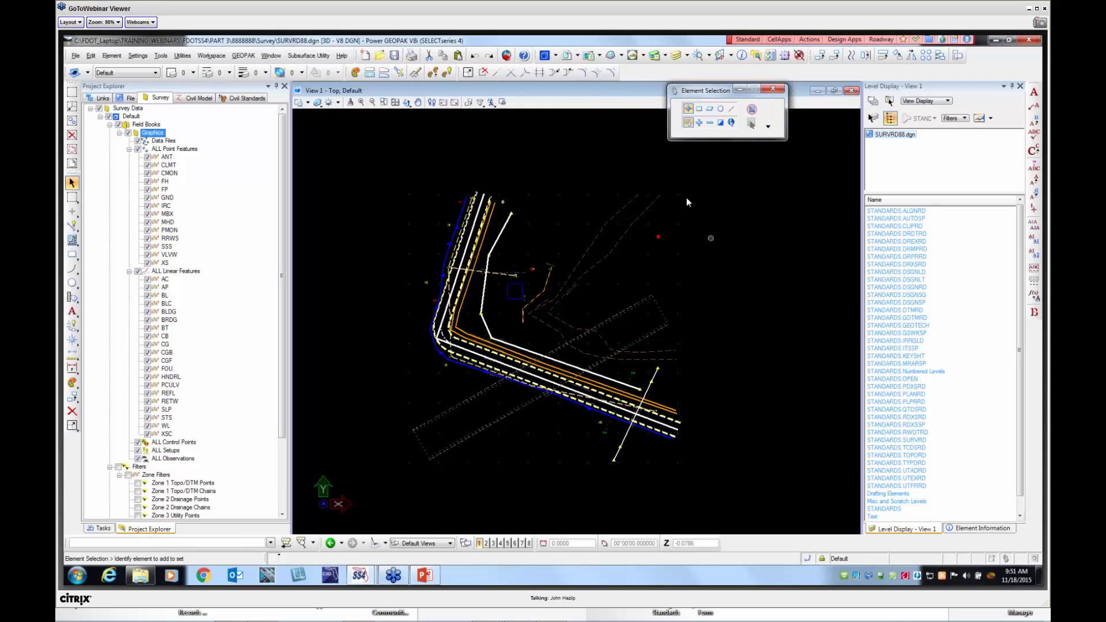
Open SURVRD01.dgn from the Survey folder of COMPLETED PROJECT\2204951 under PART 3
{"action": "left_click", "coordinate": [74, 56]}
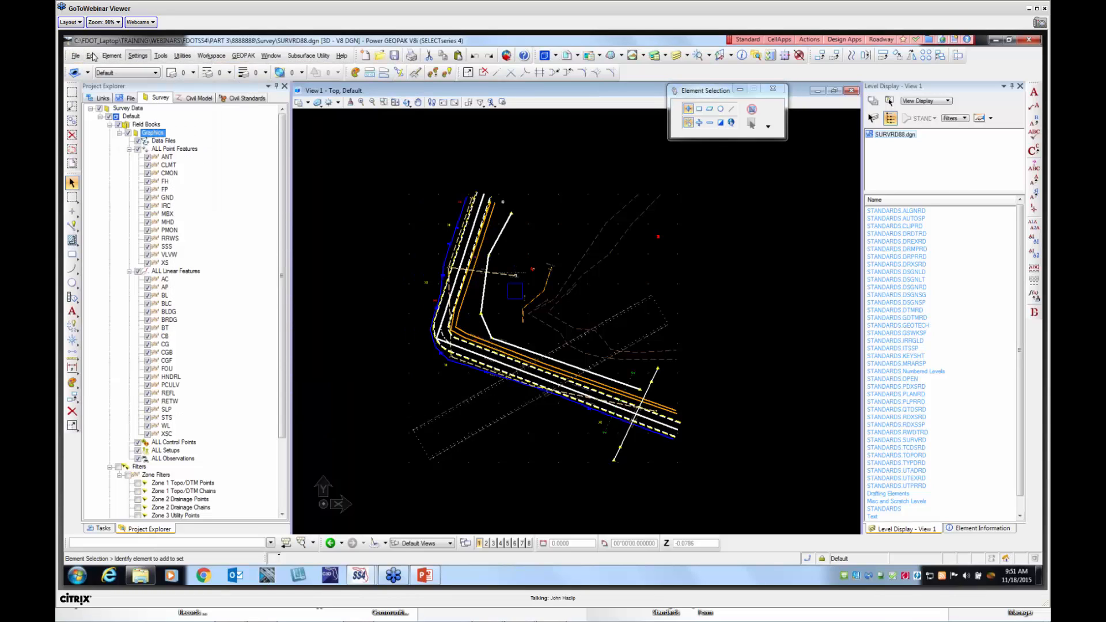
{"action": "mouse_move", "coordinate": [77, 57]}
{"action": "left_click", "coordinate": [88, 78]}
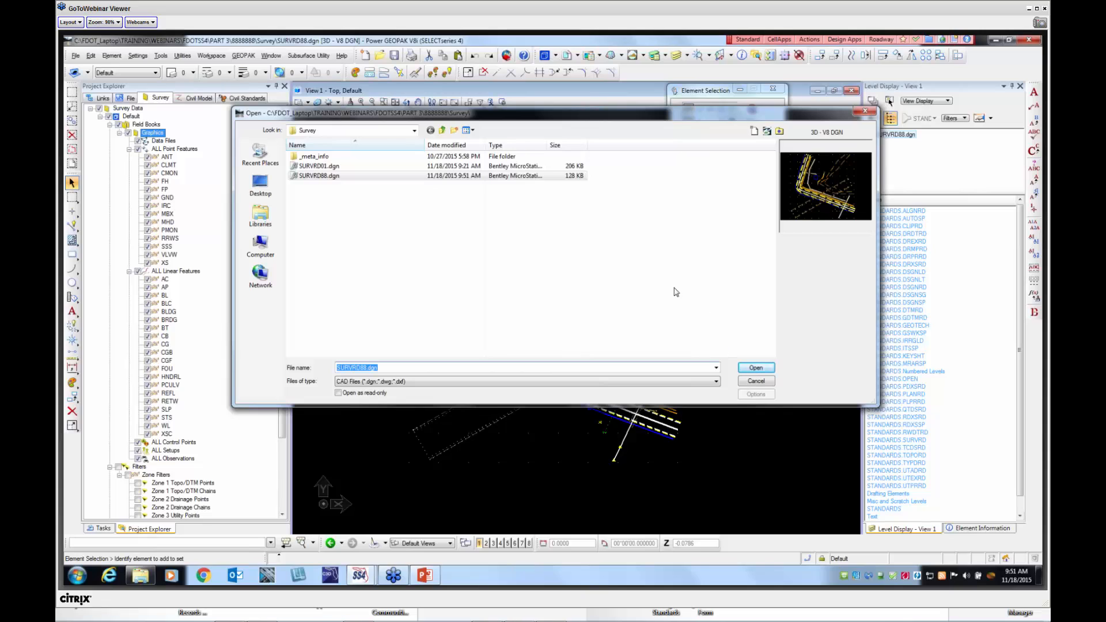
{"action": "left_click", "coordinate": [317, 177]}
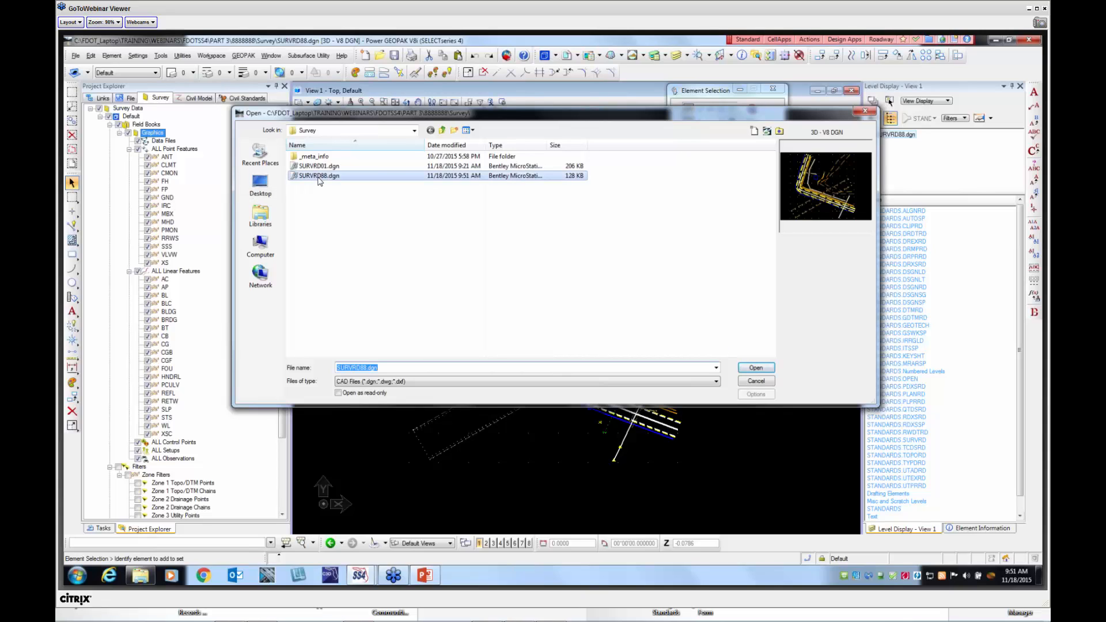
{"action": "left_click", "coordinate": [413, 130]}
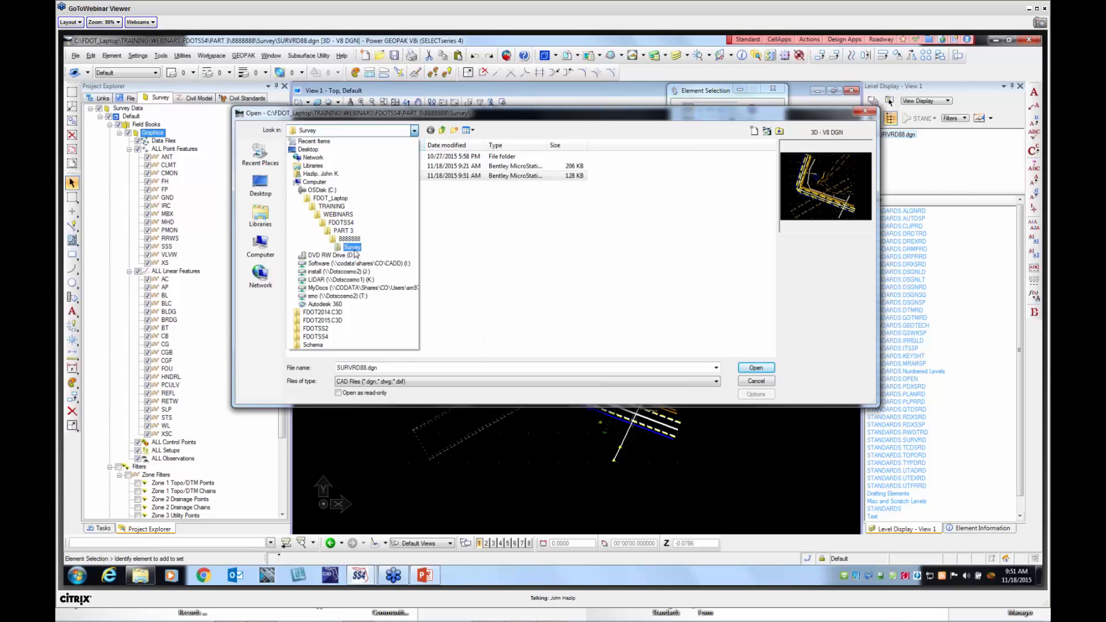
{"action": "left_click", "coordinate": [344, 231]}
{"action": "double_click", "coordinate": [340, 196]}
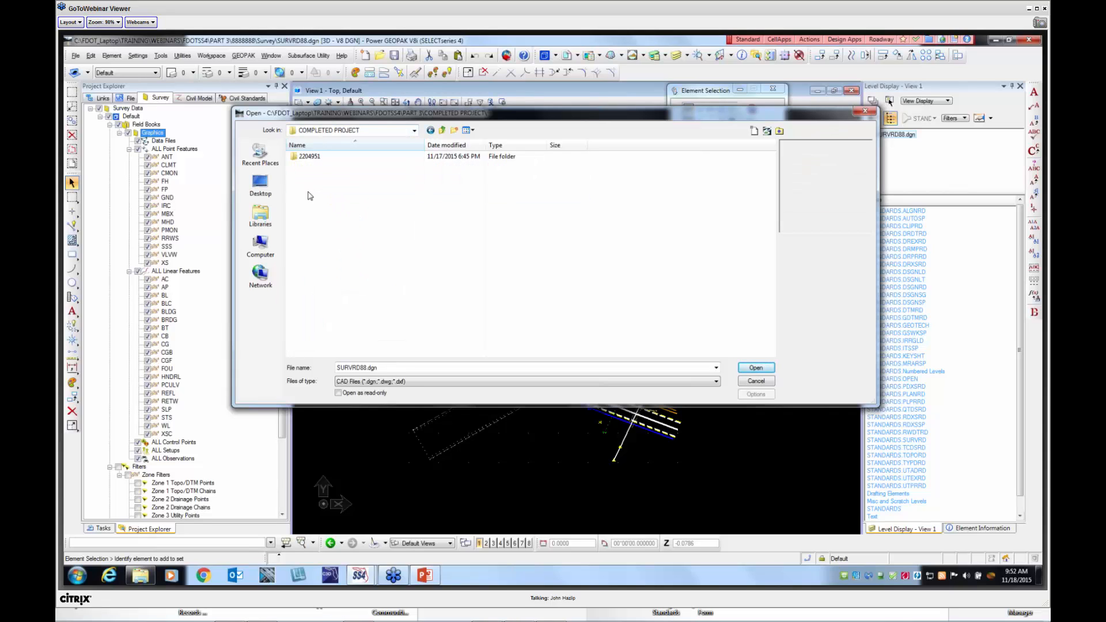
{"action": "left_click", "coordinate": [311, 157]}
{"action": "double_click", "coordinate": [312, 157]}
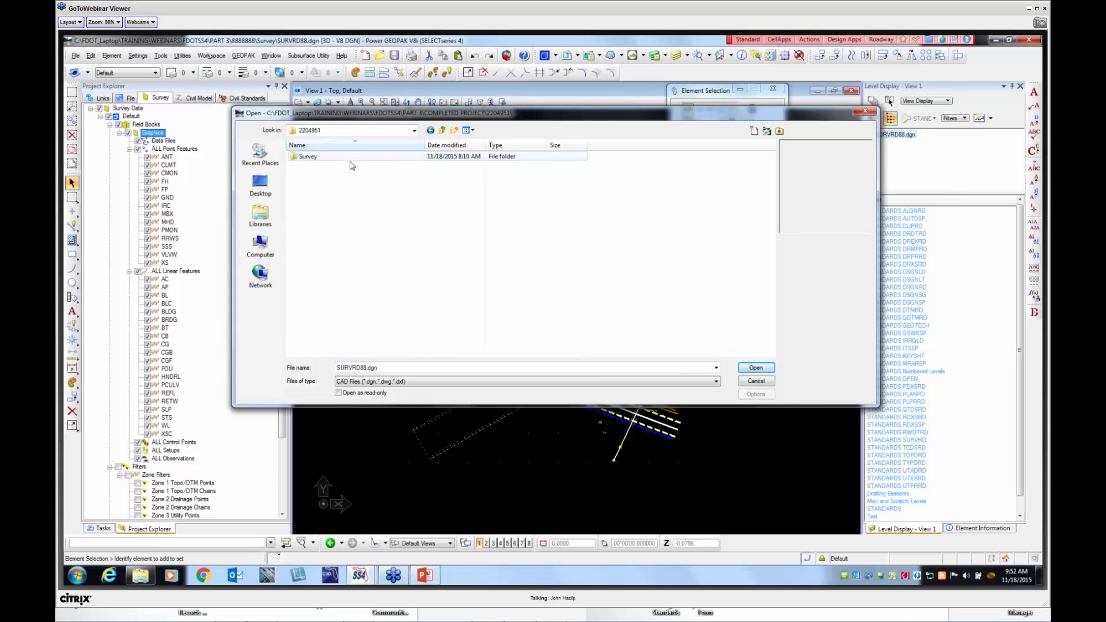
{"action": "left_click", "coordinate": [312, 157]}
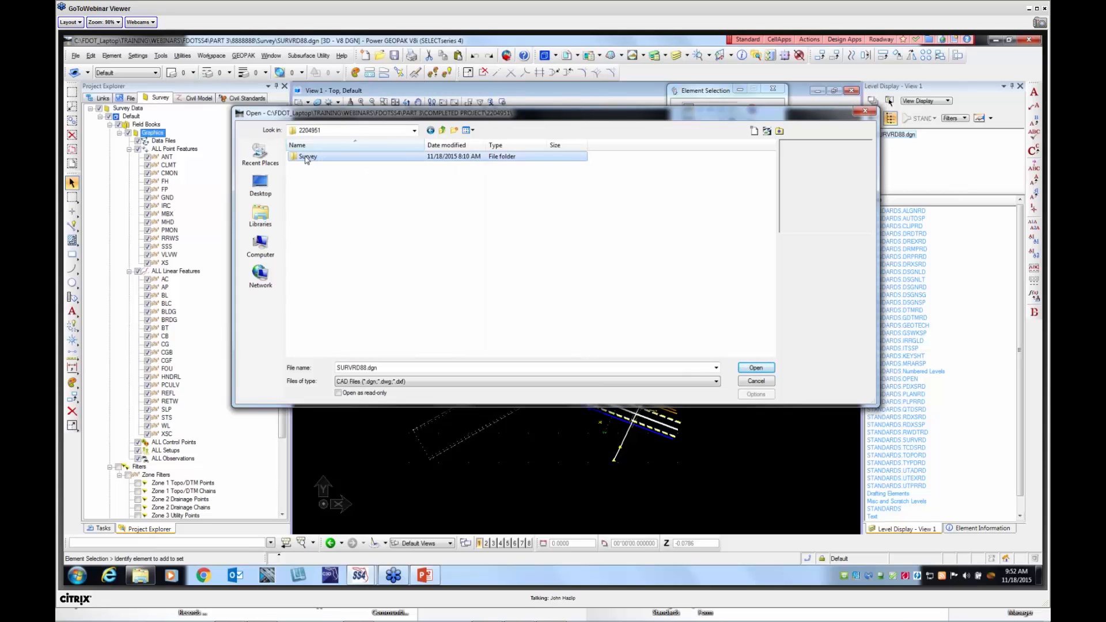
{"action": "double_click", "coordinate": [307, 158]}
{"action": "left_click", "coordinate": [323, 176]}
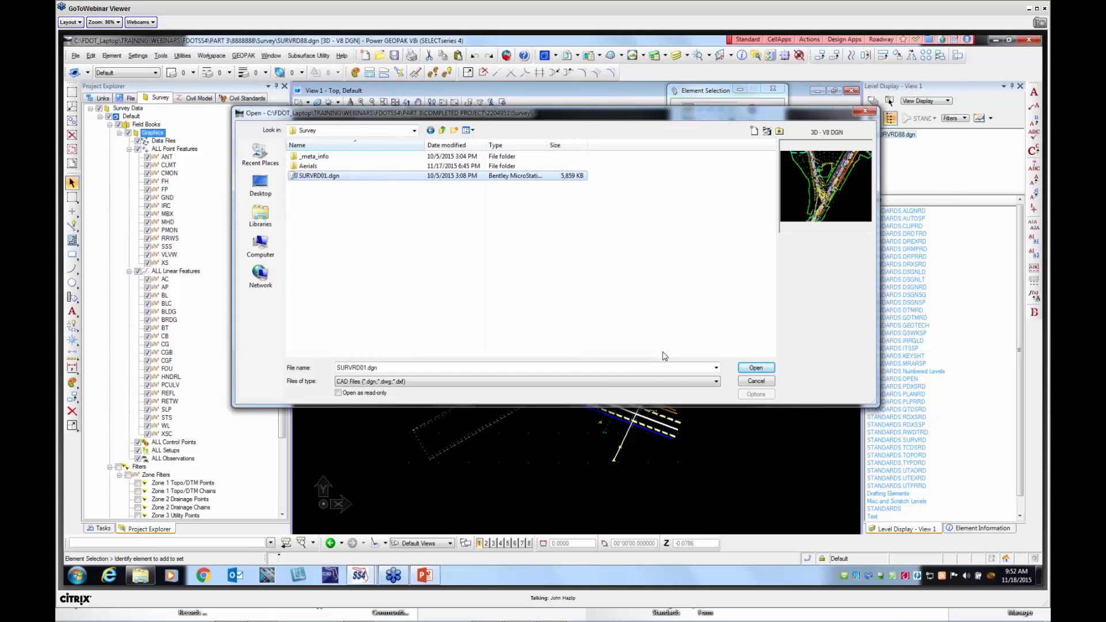
{"action": "left_click", "coordinate": [756, 368]}
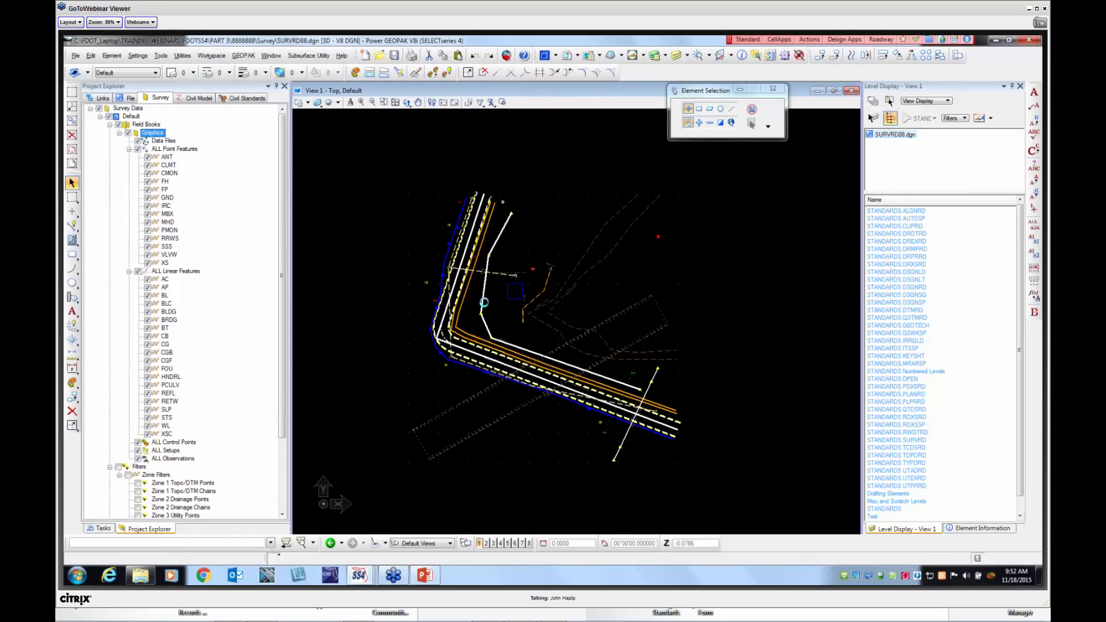
Switch to the PowerPoint slide show and advance to the slide about SURVRD.dgn and deliverables
{"action": "key", "text": "alt+Tab"}
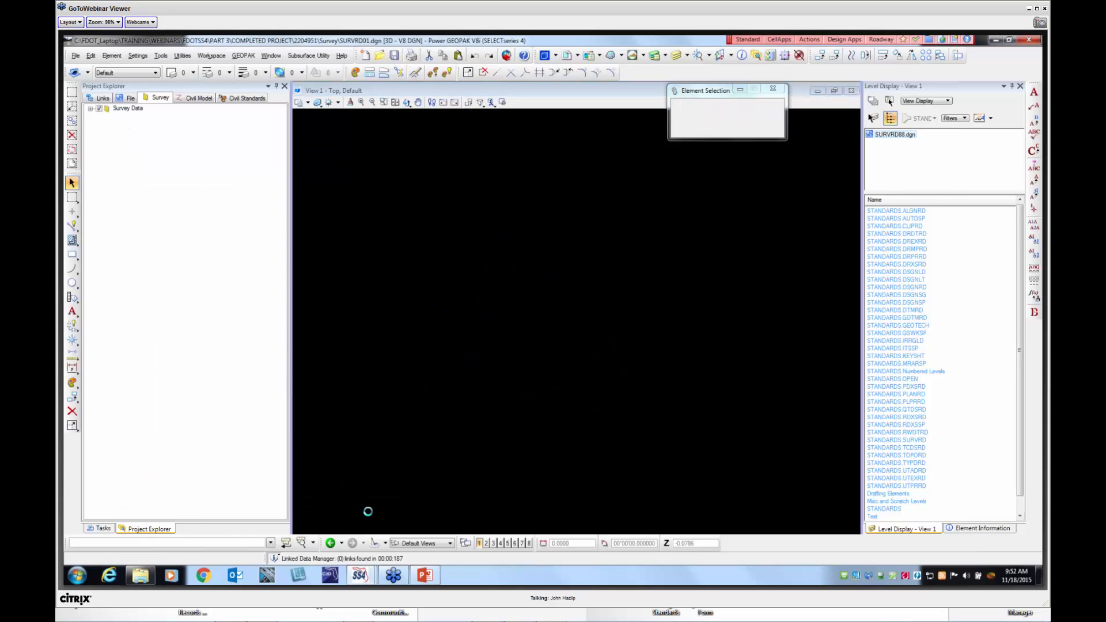
{"action": "left_click", "coordinate": [425, 575]}
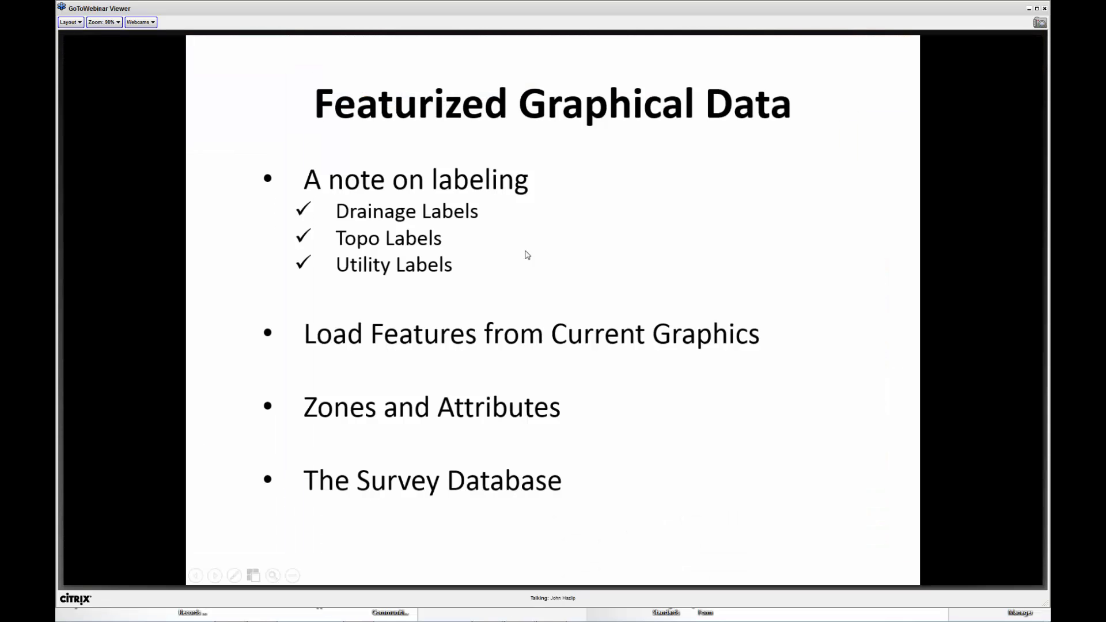
{"action": "left_click", "coordinate": [667, 307]}
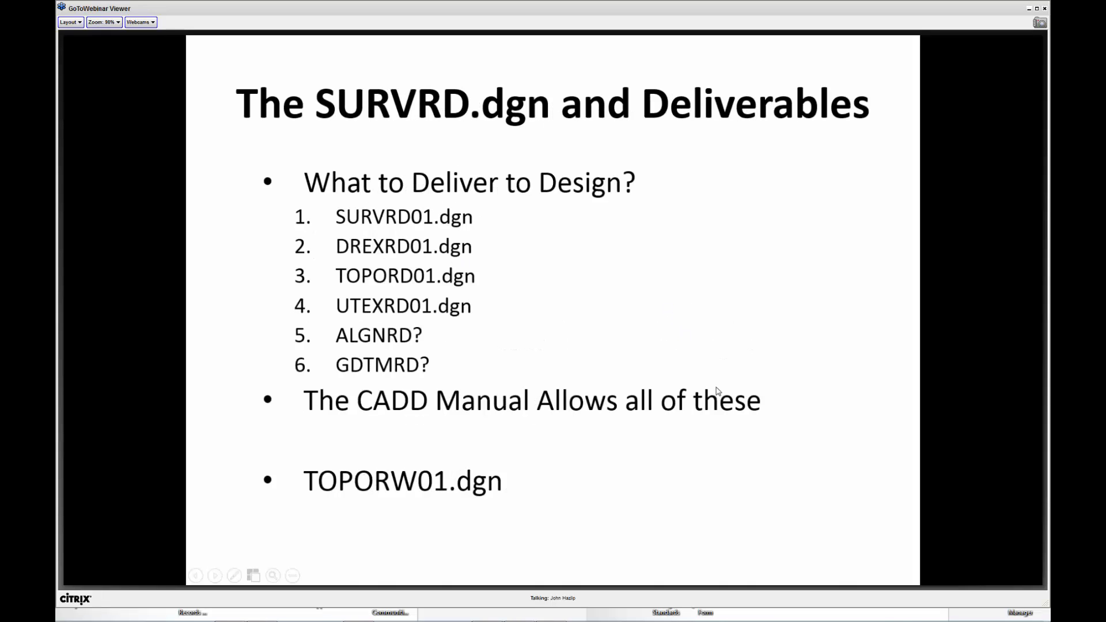
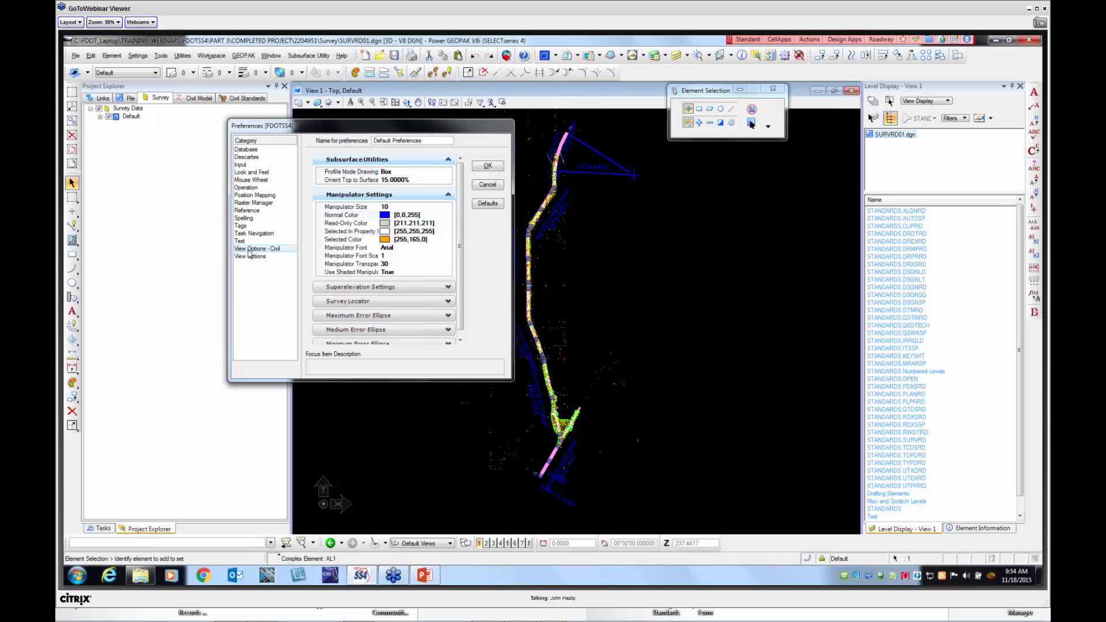
{"action": "left_click", "coordinate": [387, 217]}
{"action": "left_click", "coordinate": [447, 216]}
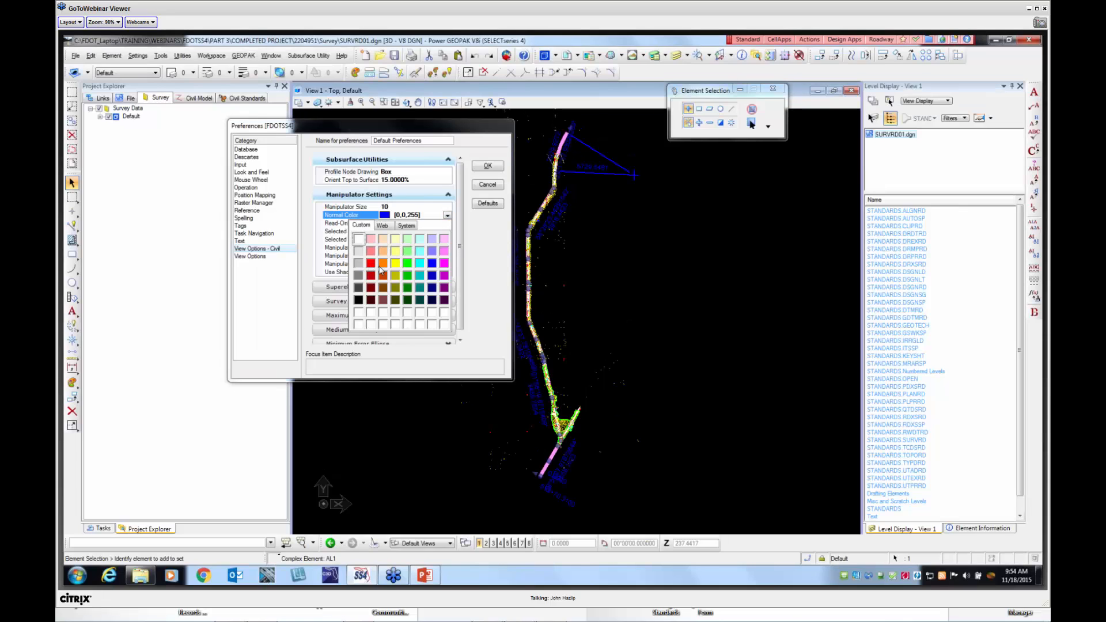
{"action": "left_click", "coordinate": [395, 263]}
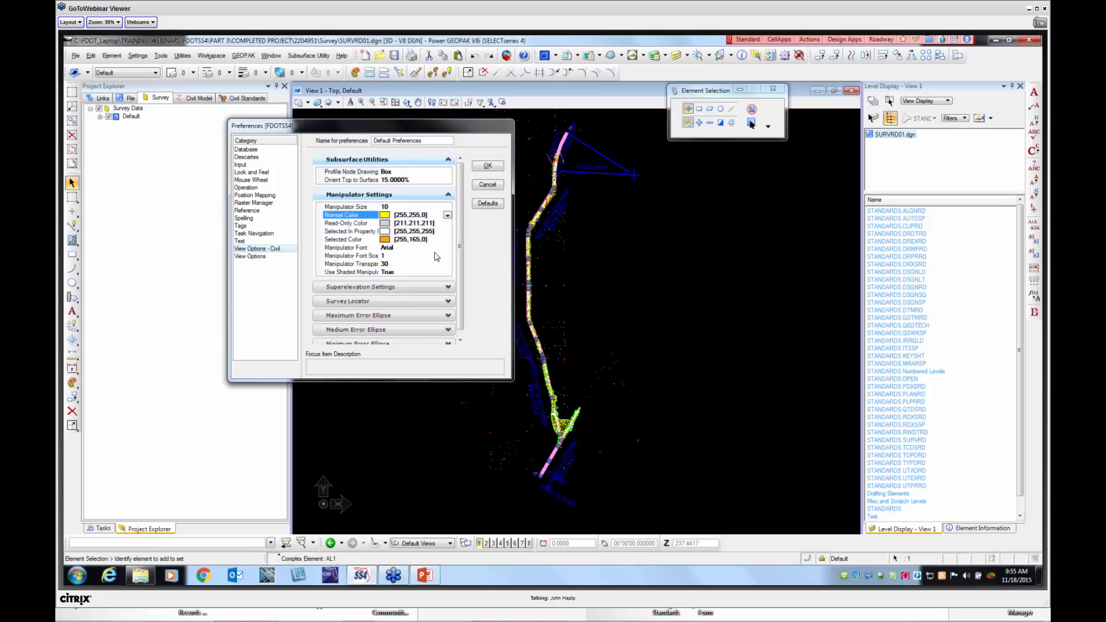
{"action": "left_click", "coordinate": [489, 186]}
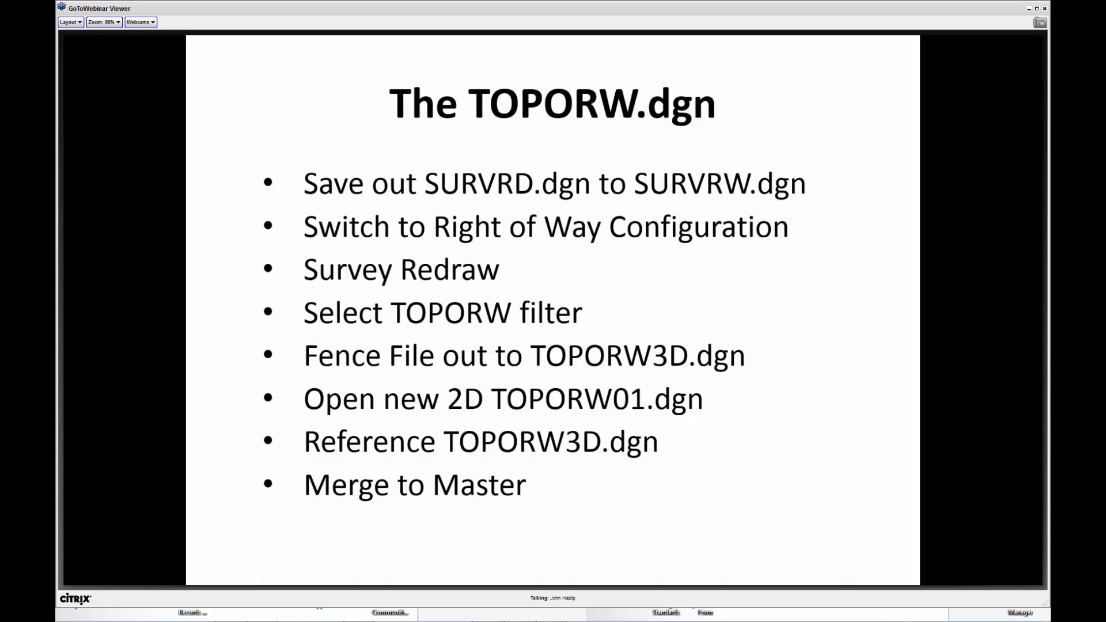
Switch back to Power GEOPAK and save a copy of SURVRD01.dgn as SURVRW01.dgn in the same Survey folder
{"action": "key", "text": "alt+Tab"}
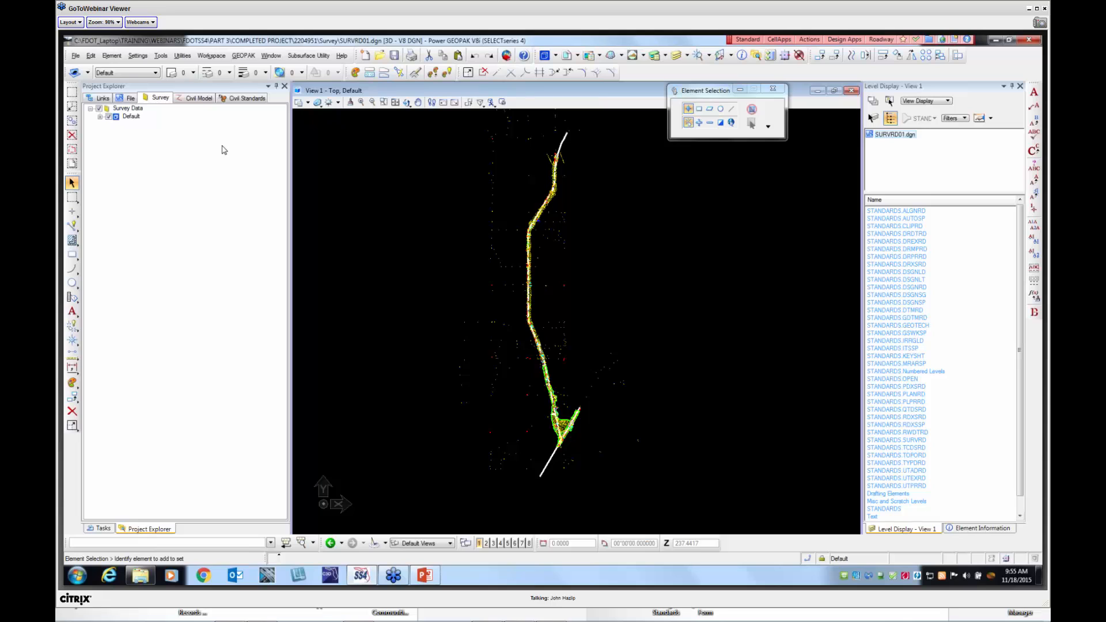
{"action": "left_click", "coordinate": [78, 55]}
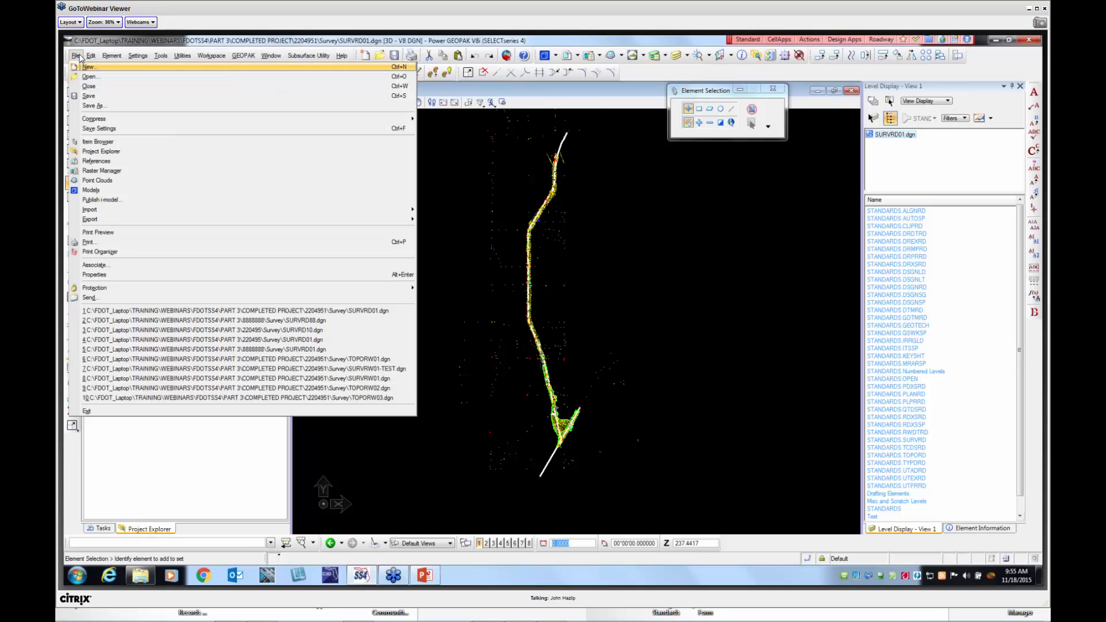
{"action": "left_click", "coordinate": [94, 106]}
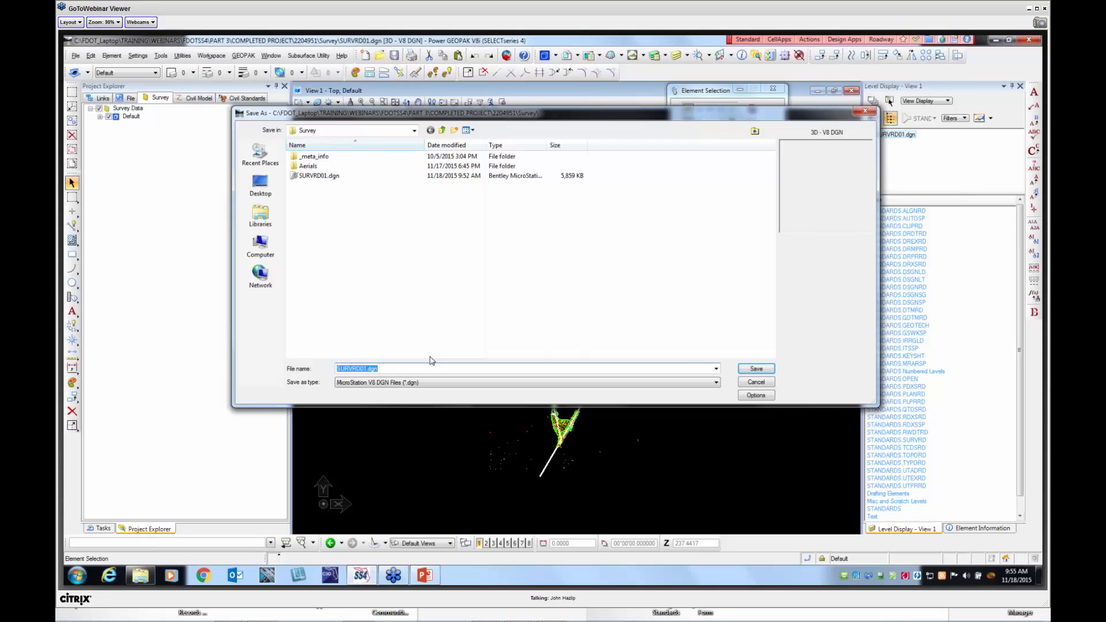
{"action": "type", "text": "SURVRW01"}
{"action": "left_click", "coordinate": [764, 370]}
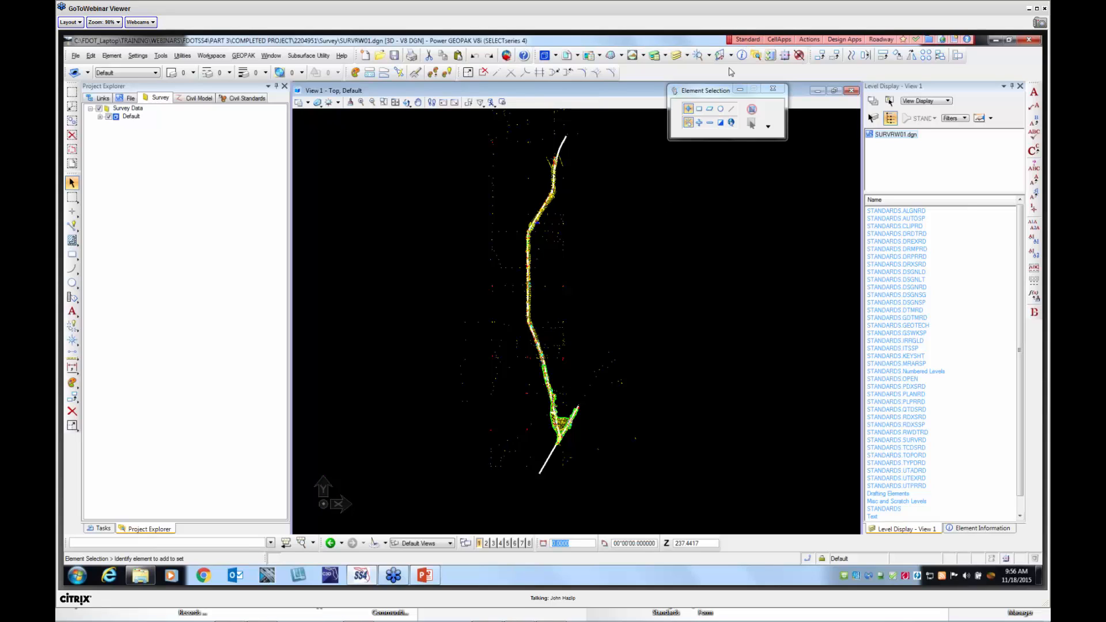
Change the FDOT Menu Configuration to the Right-of-Way Menu and reopen SURVRW01.dgn
{"action": "left_click", "coordinate": [746, 42]}
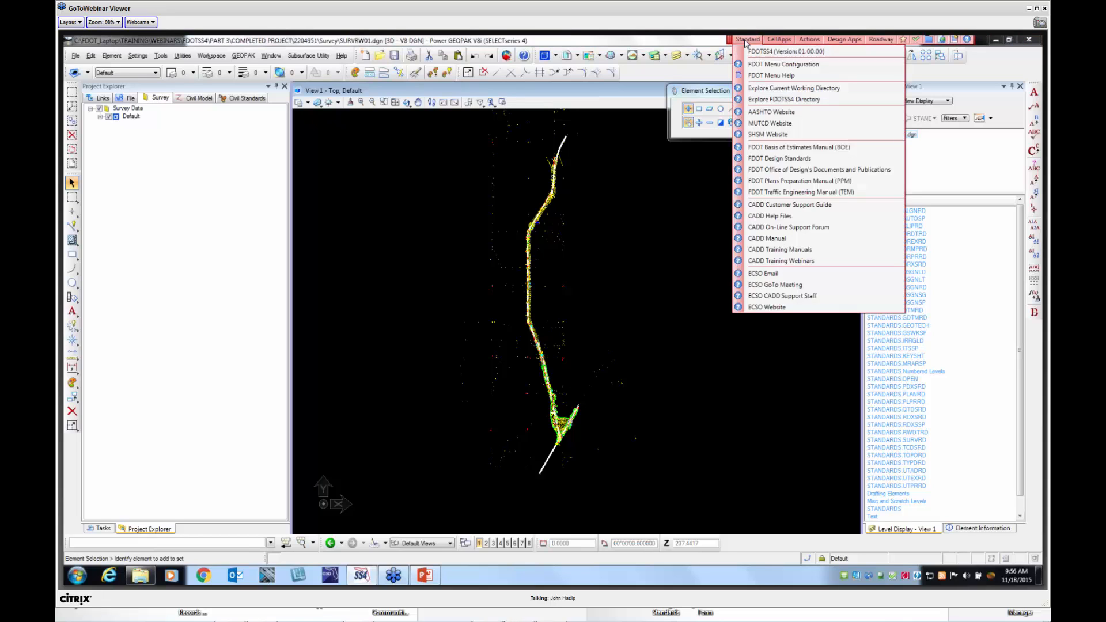
{"action": "left_click", "coordinate": [754, 63]}
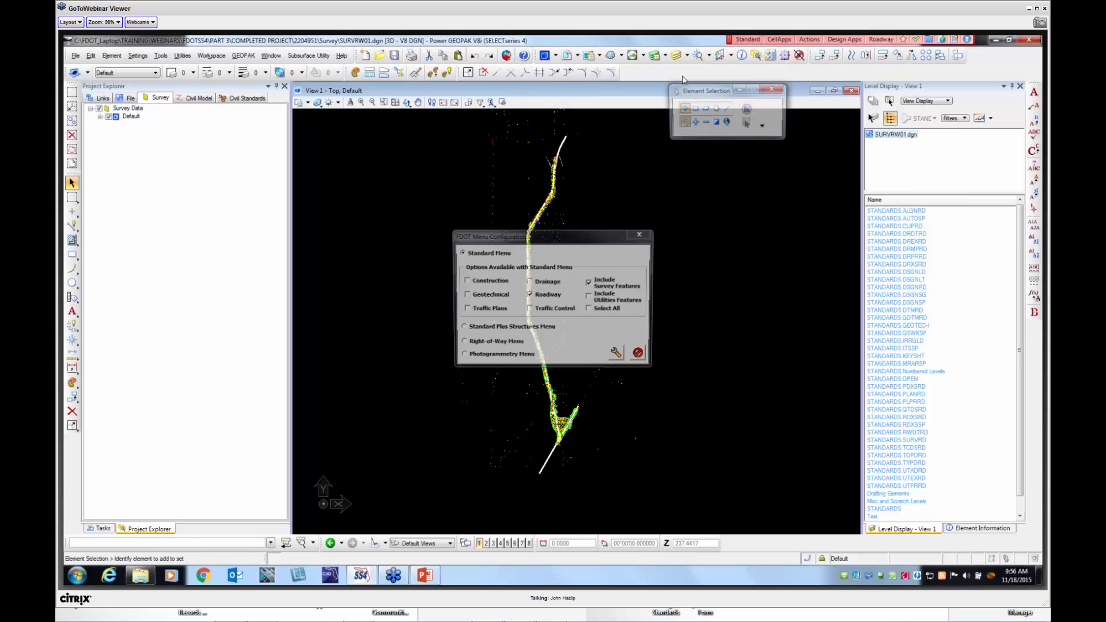
{"action": "left_click", "coordinate": [461, 342]}
{"action": "left_click", "coordinate": [618, 356]}
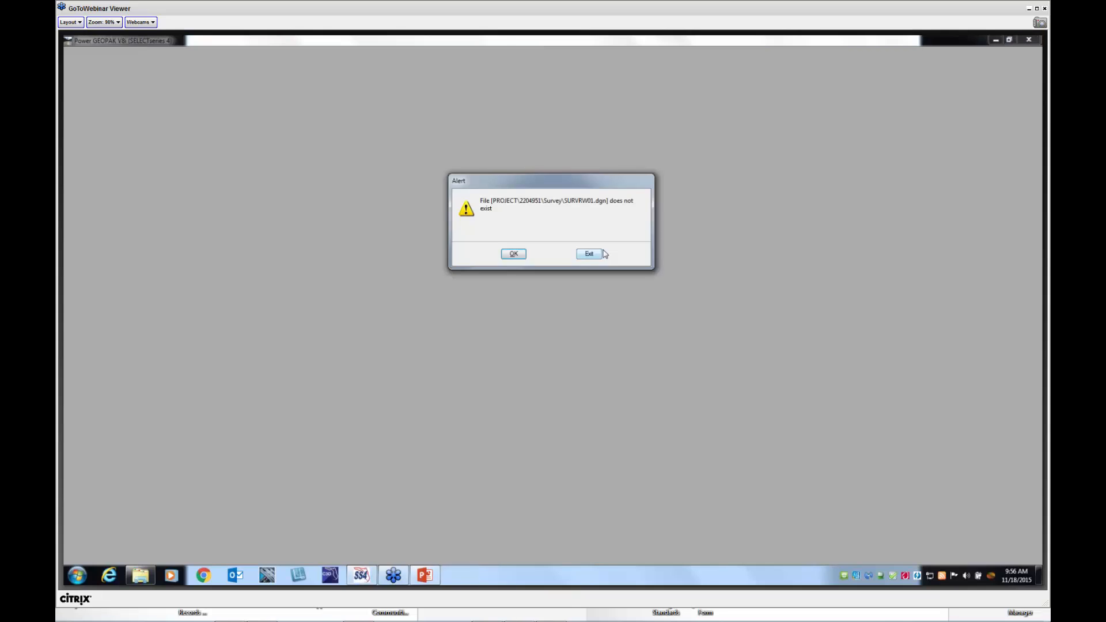
{"action": "left_click", "coordinate": [514, 254]}
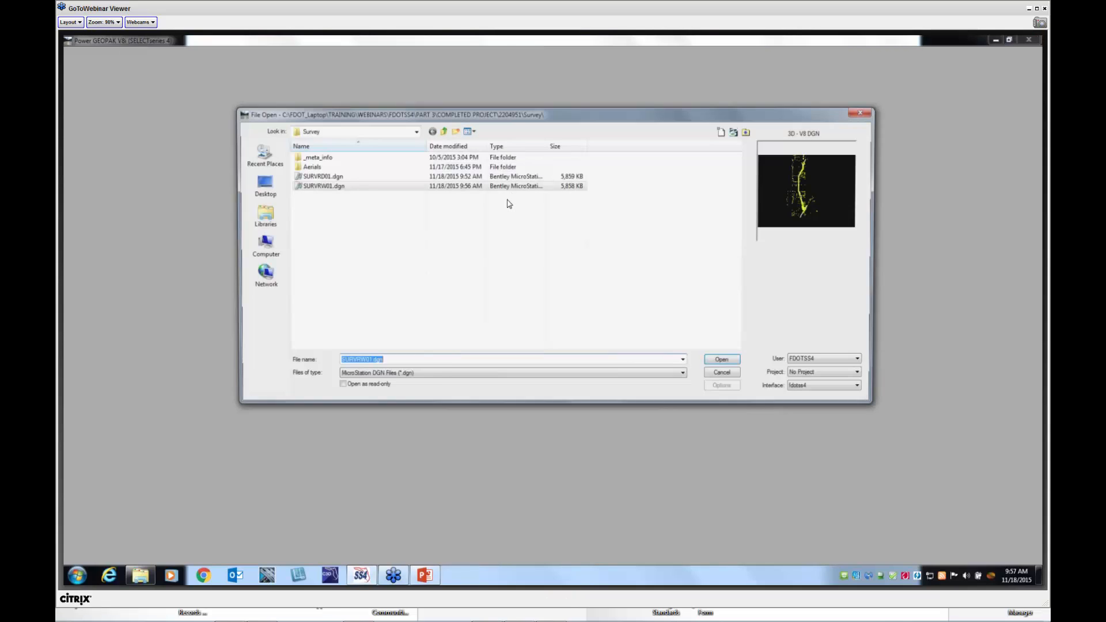
{"action": "left_click", "coordinate": [720, 363]}
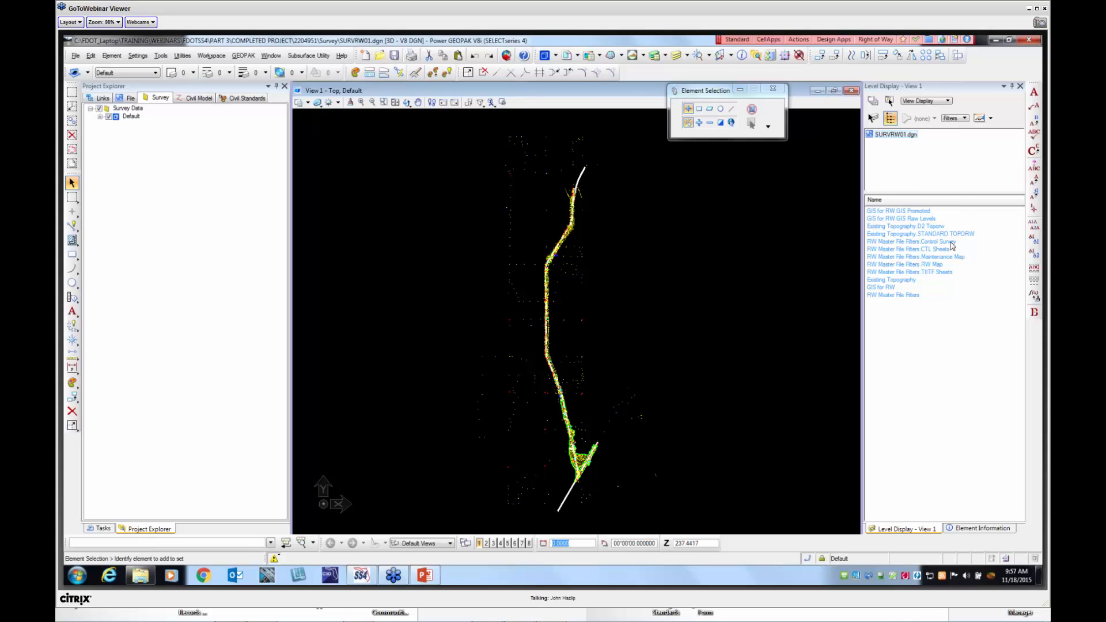
Preview the Existing Topography STANDARD TOPORW level filter, then apply the Existing Topography D2 Toporw filter to the whole alignment
{"action": "left_click", "coordinate": [900, 234]}
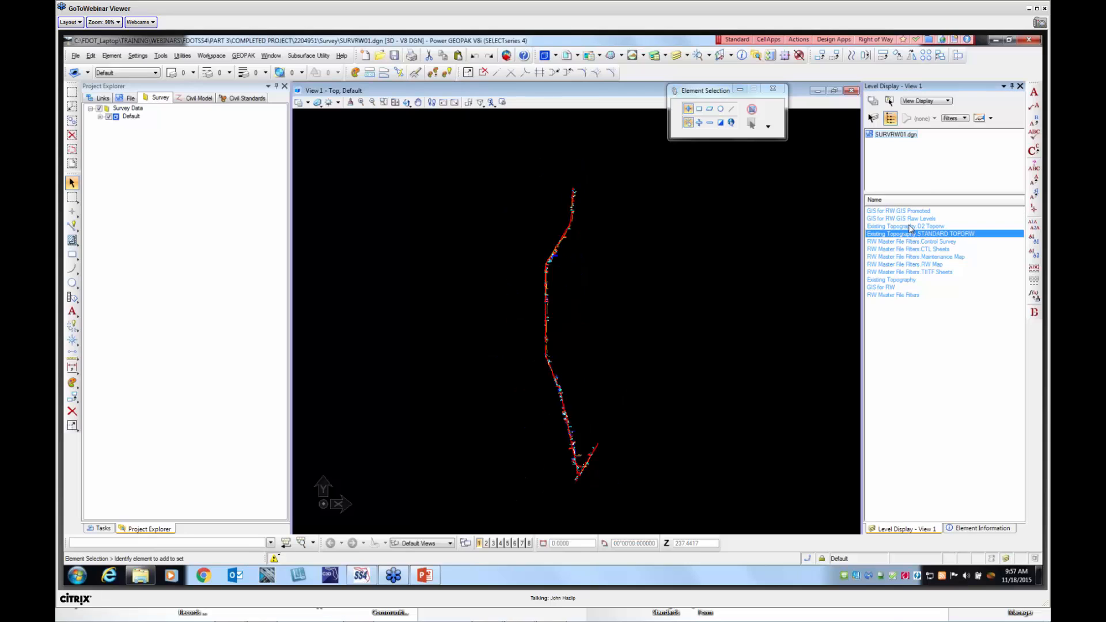
{"action": "left_click", "coordinate": [902, 227]}
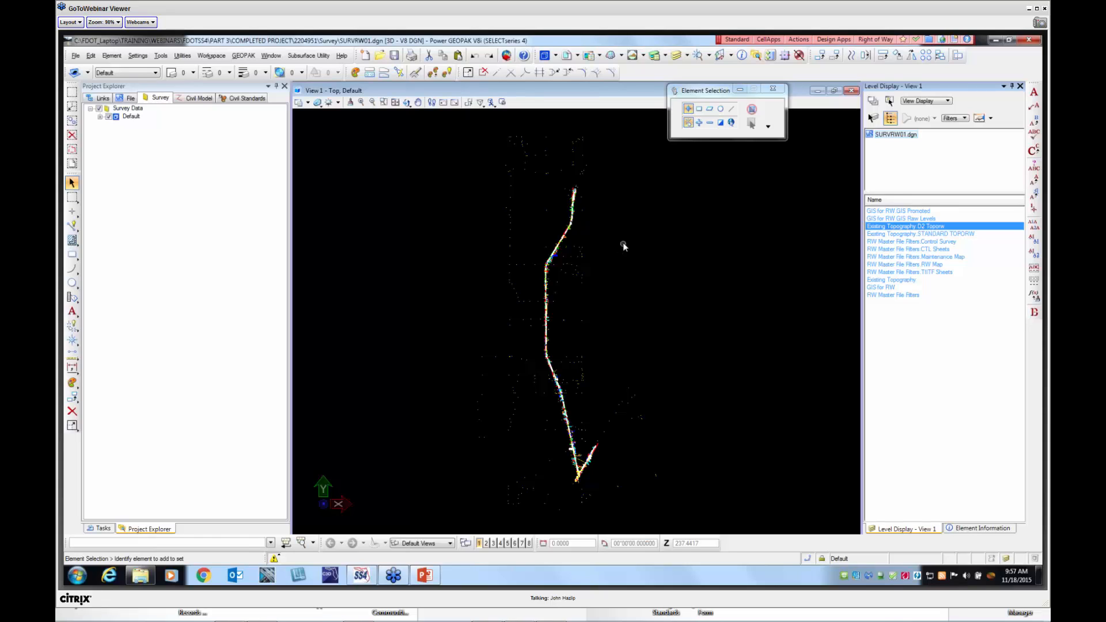
{"action": "scroll", "coordinate": [619, 247], "scroll_direction": "down", "scroll_amount": 2}
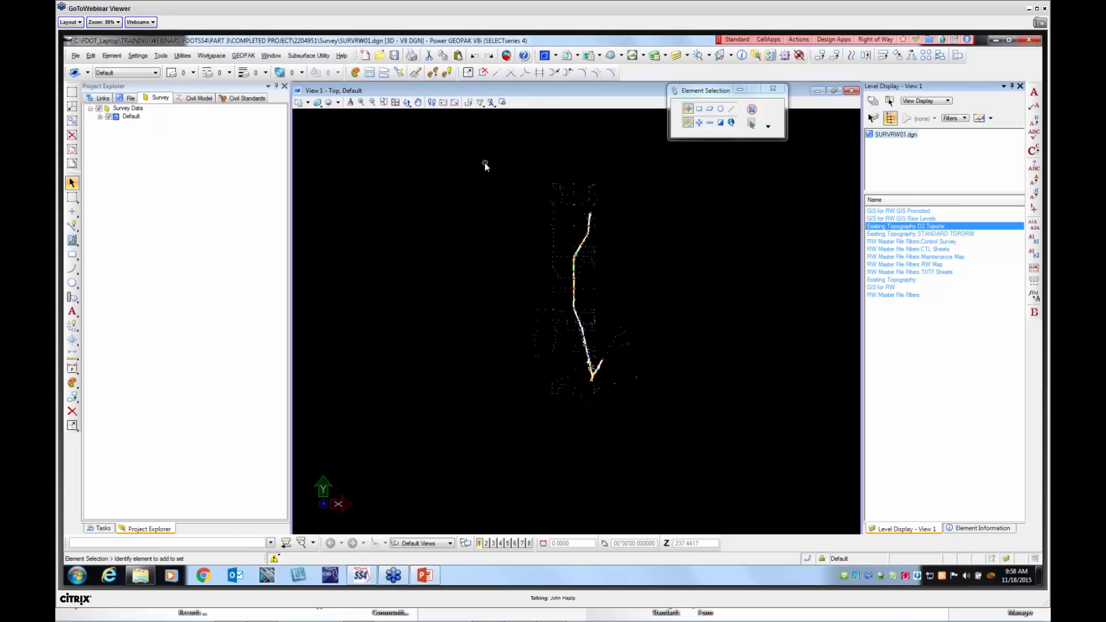
{"action": "left_click_drag", "start_coordinate": [485, 162], "coordinate": [708, 428]}
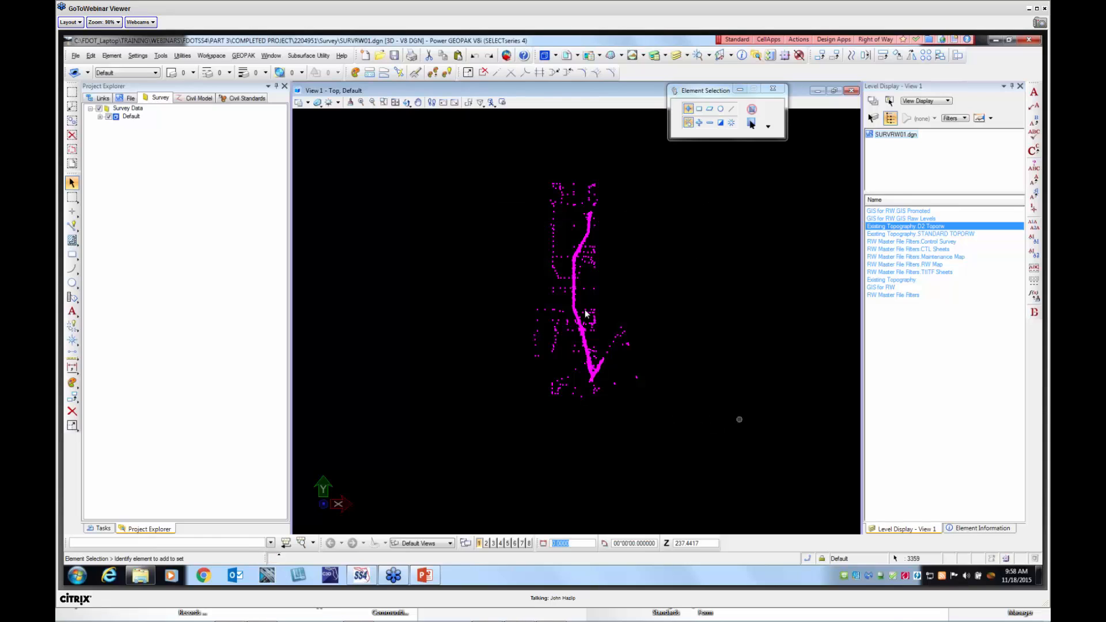
{"action": "left_click", "coordinate": [487, 284]}
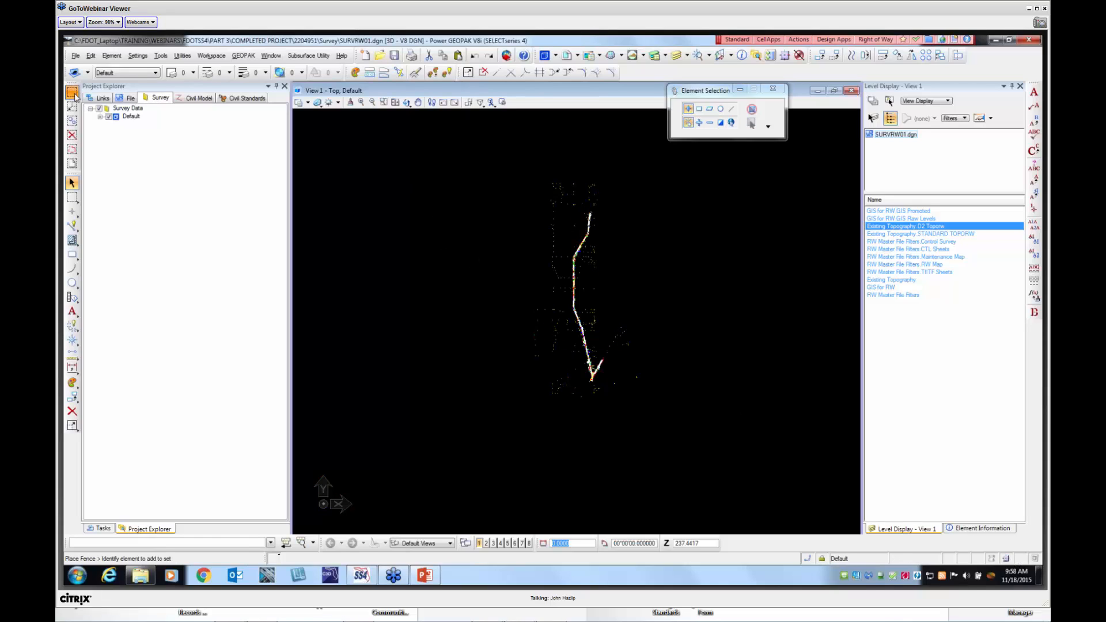
{"action": "left_click", "coordinate": [72, 197]}
{"action": "left_click", "coordinate": [498, 162]}
{"action": "left_click", "coordinate": [695, 430]}
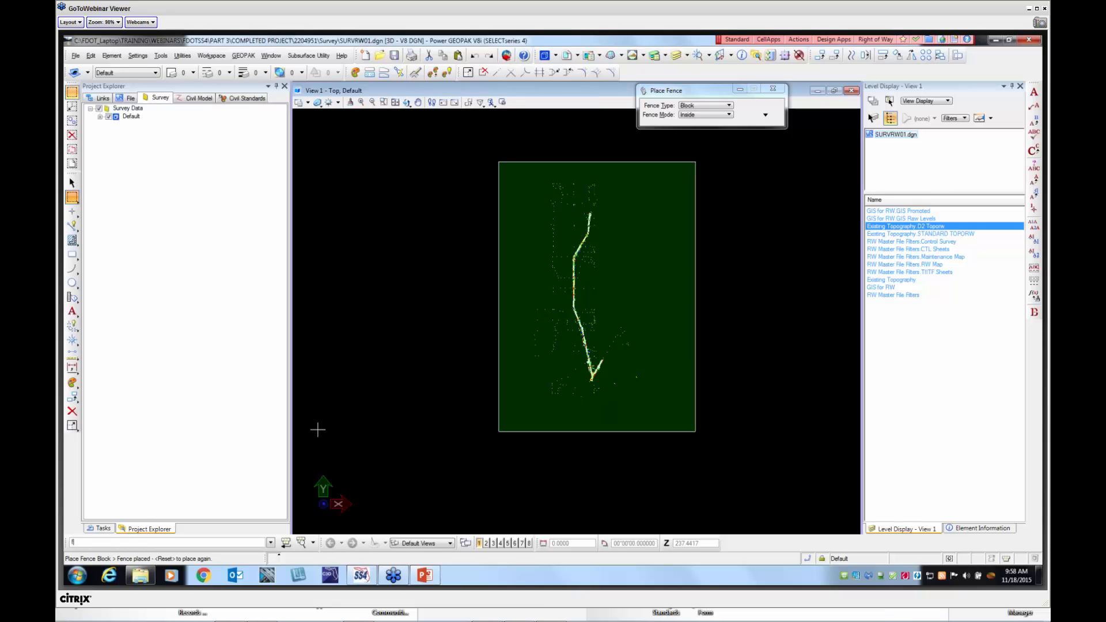
{"action": "type", "text": "fence file"}
{"action": "key", "text": "Return"}
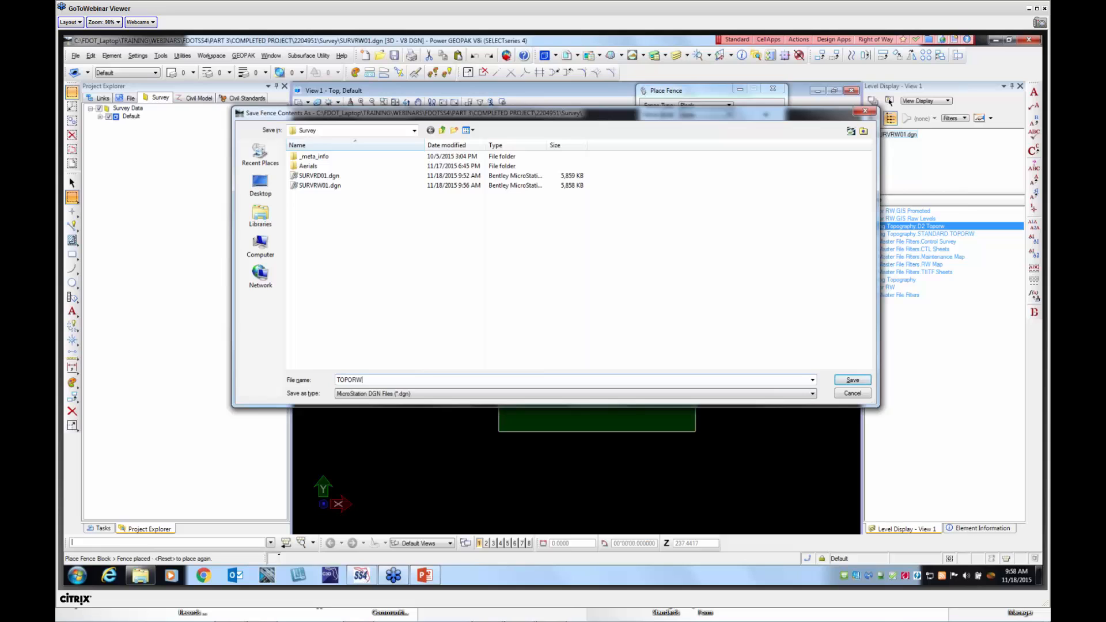
{"action": "left_click", "coordinate": [852, 393]}
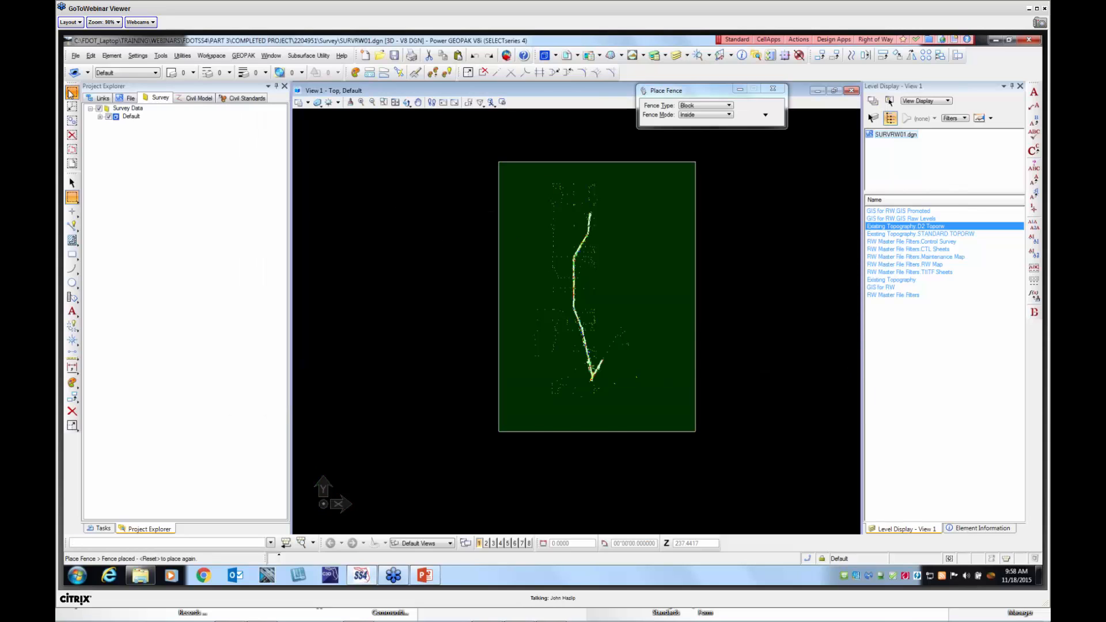
{"action": "left_click", "coordinate": [71, 94]}
Write the survey features in SURVRW01.dgn as drawing graphics with the Survey Processing tools, and inspect the point symbols beside the road
{"action": "scroll", "coordinate": [596, 232], "scroll_direction": "up", "scroll_amount": 8}
{"action": "scroll", "coordinate": [395, 272], "scroll_direction": "up", "scroll_amount": 8}
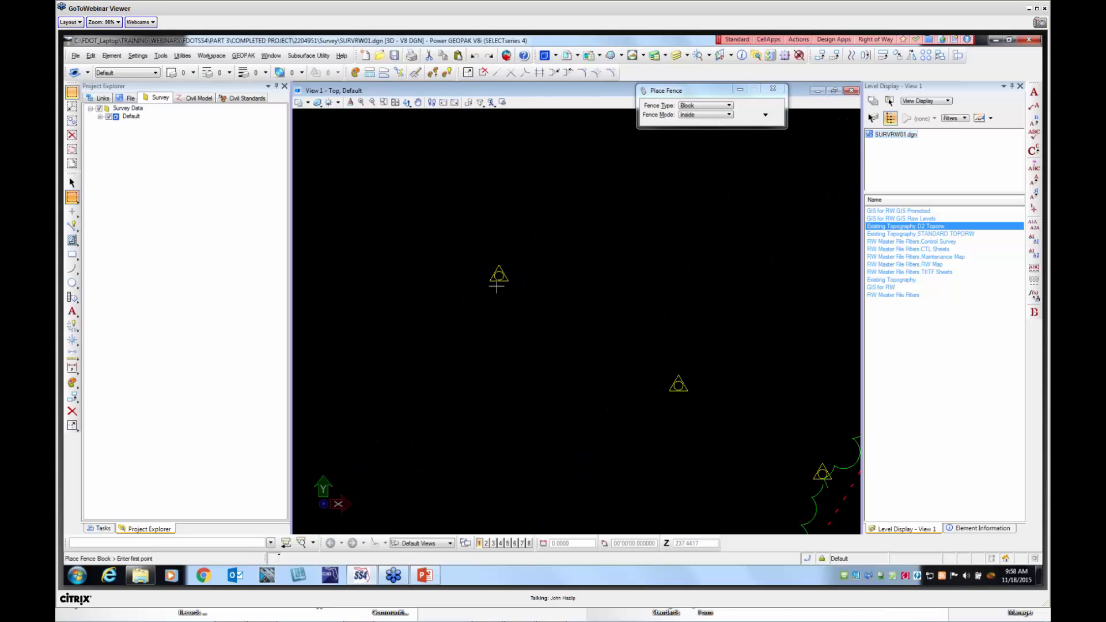
{"action": "scroll", "coordinate": [509, 279], "scroll_direction": "down", "scroll_amount": 6}
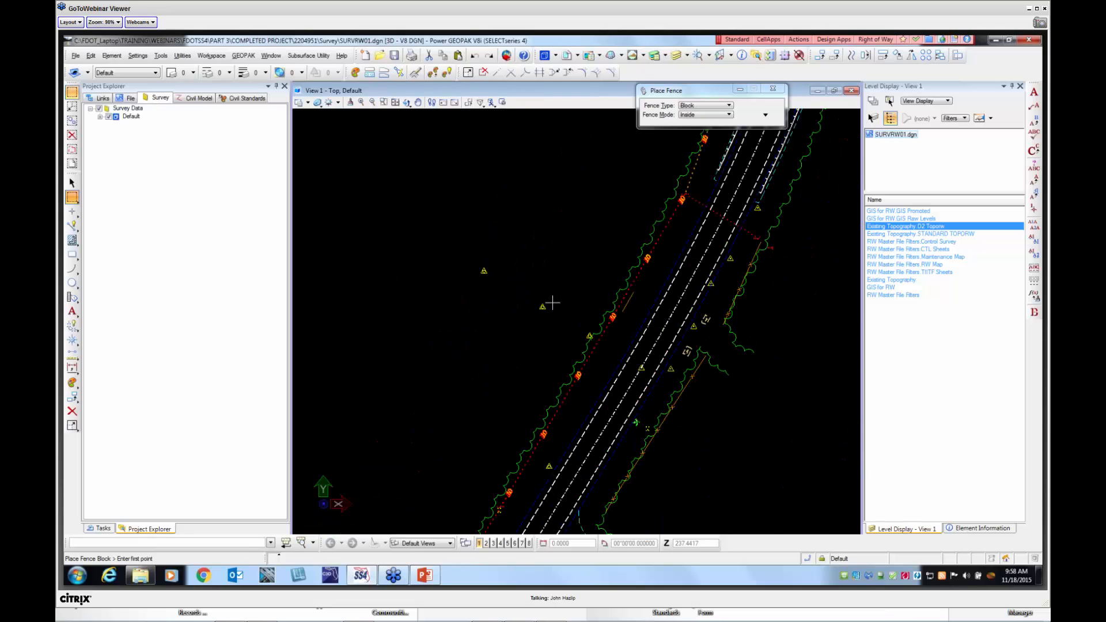
{"action": "scroll", "coordinate": [544, 308], "scroll_direction": "up", "scroll_amount": 5}
{"action": "scroll", "coordinate": [524, 311], "scroll_direction": "down", "scroll_amount": 5}
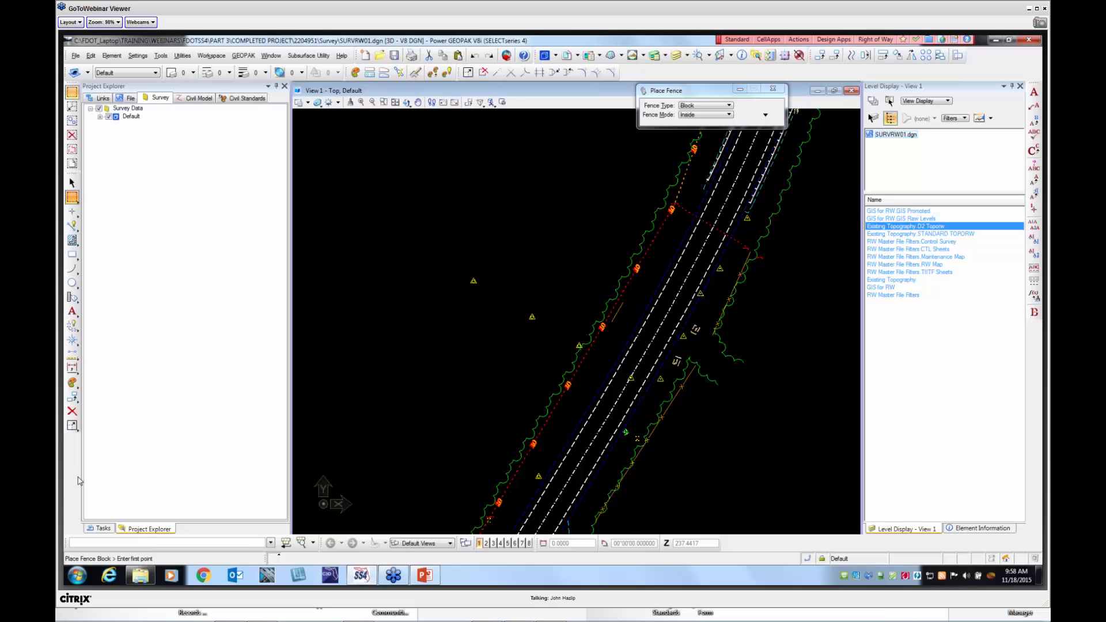
{"action": "left_click", "coordinate": [102, 528]}
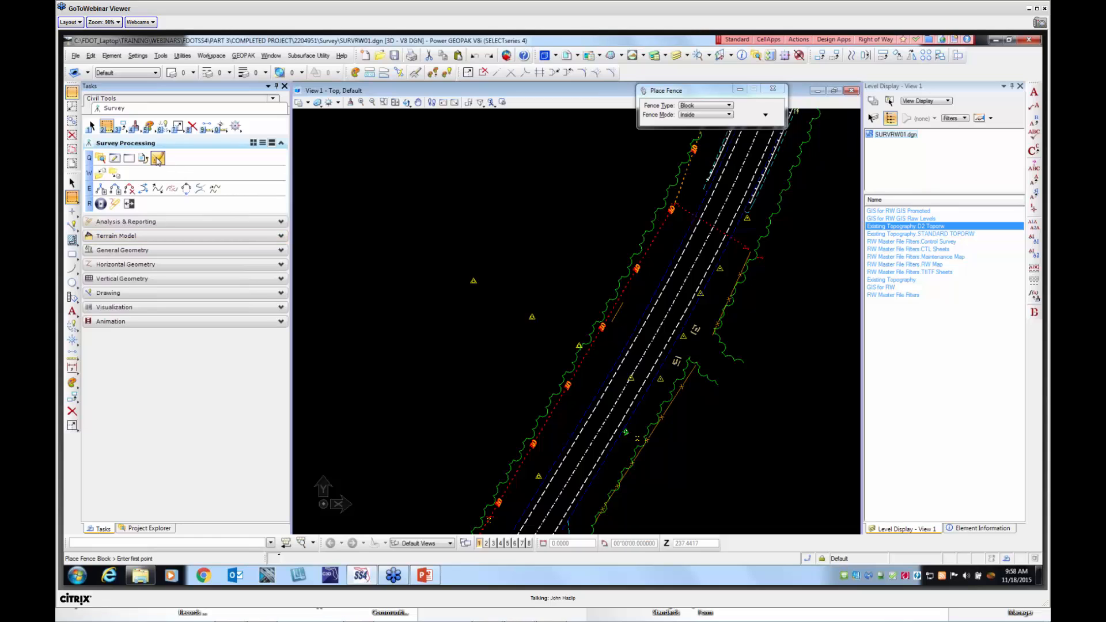
{"action": "left_click", "coordinate": [157, 159]}
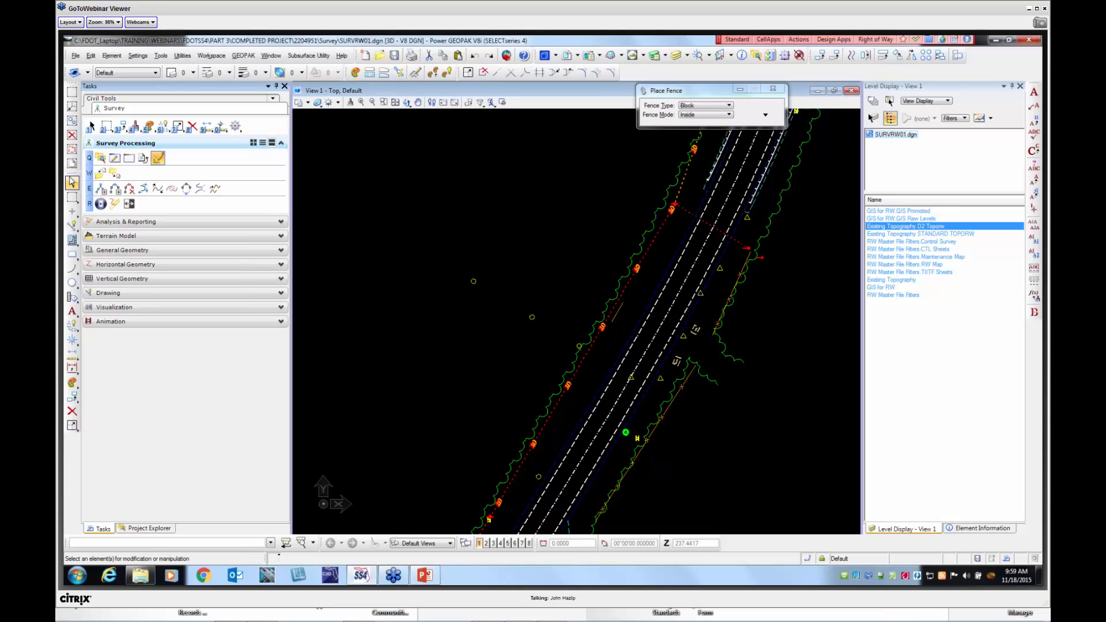
{"action": "left_click", "coordinate": [72, 183]}
{"action": "scroll", "coordinate": [469, 280], "scroll_direction": "up", "scroll_amount": 3}
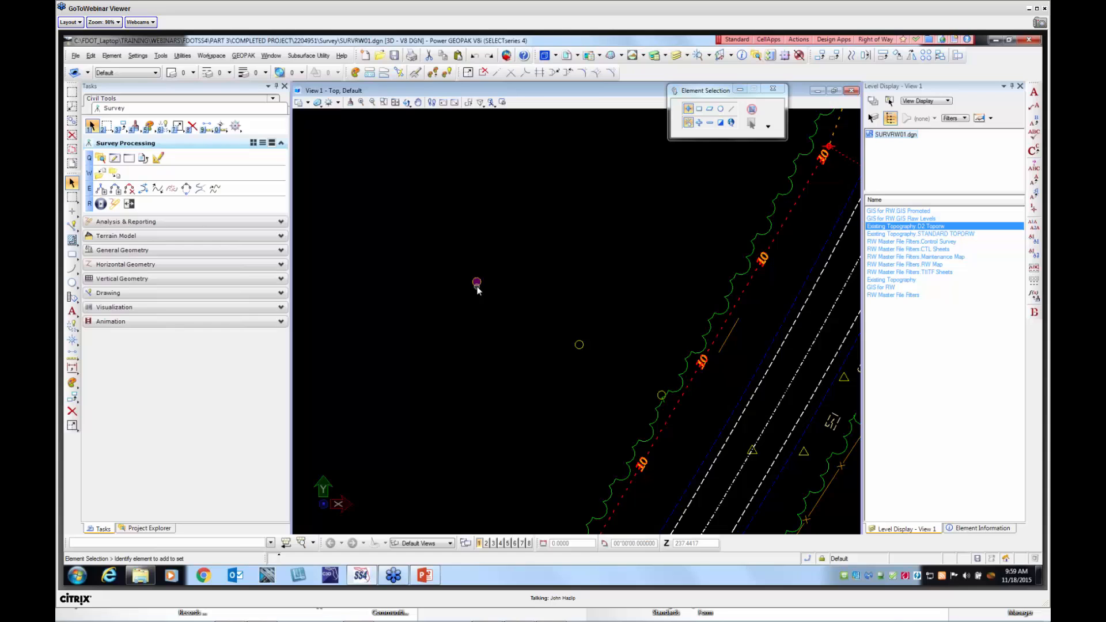
{"action": "mouse_move", "coordinate": [477, 289]}
{"action": "scroll", "coordinate": [514, 279], "scroll_direction": "down", "scroll_amount": 6}
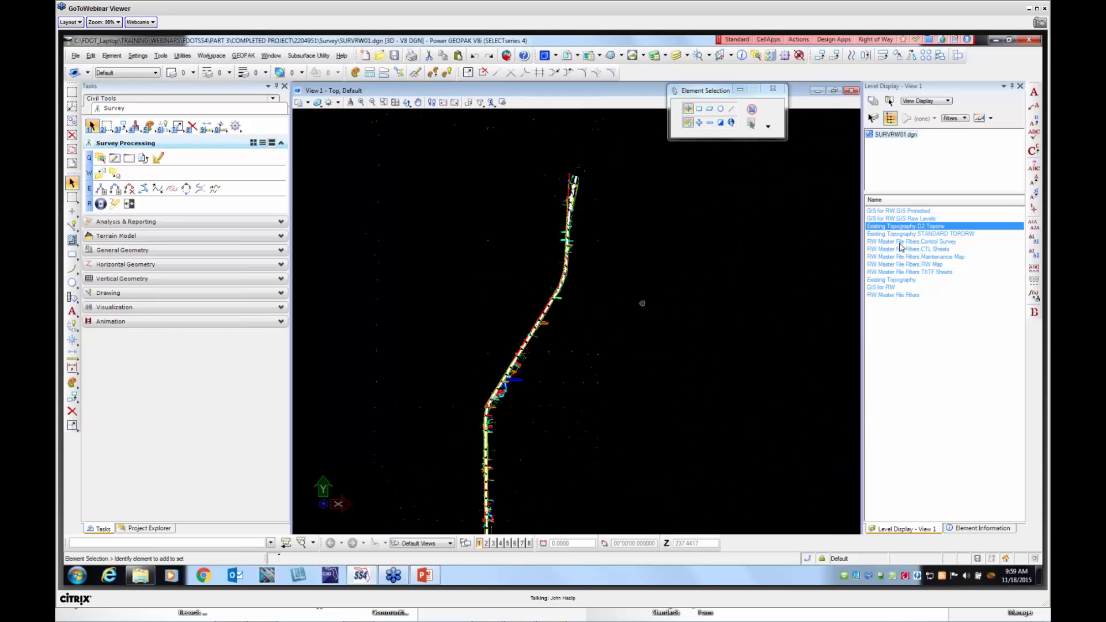
Reapply the Existing Topography D2 Toporw level filter and place a block fence in Inside mode around the whole alignment
{"action": "left_click", "coordinate": [922, 226]}
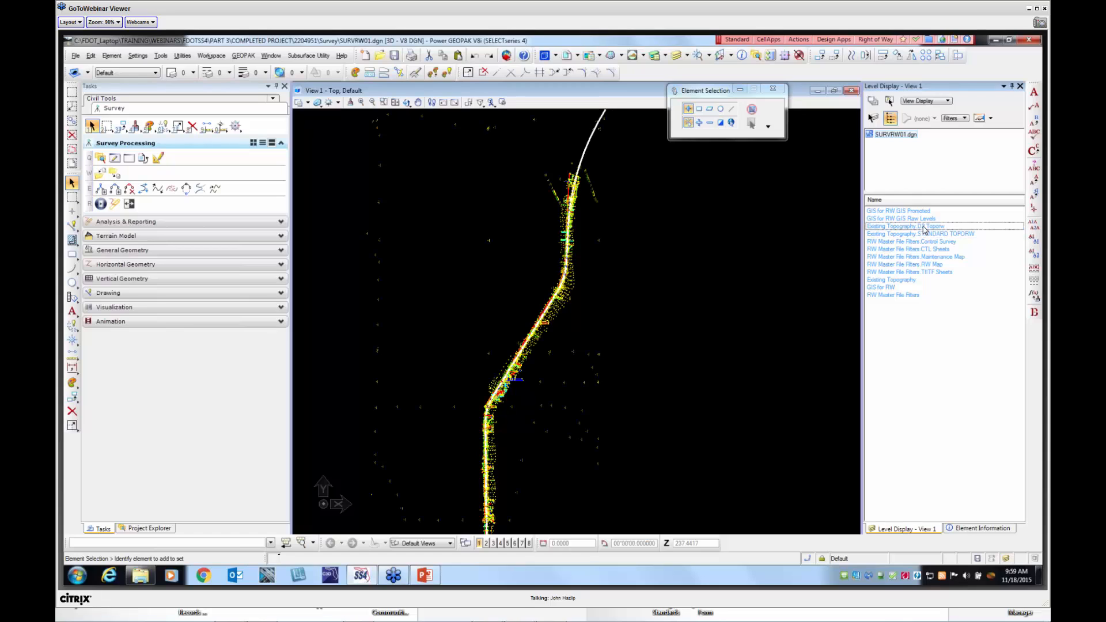
{"action": "left_click", "coordinate": [922, 227]}
{"action": "scroll", "coordinate": [597, 279], "scroll_direction": "down", "scroll_amount": 4}
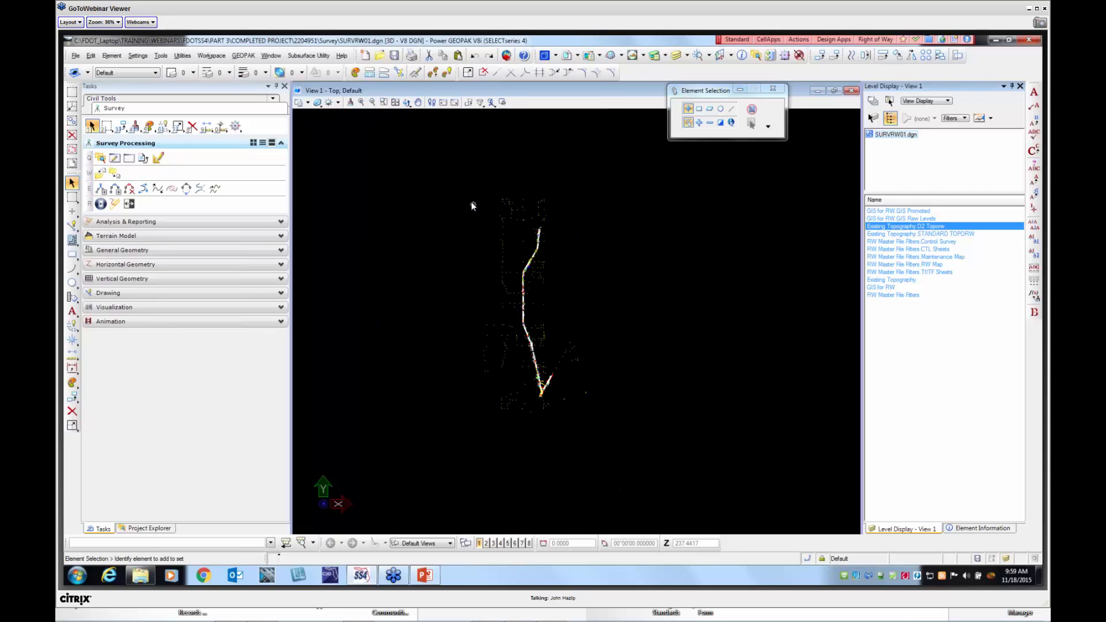
{"action": "left_click", "coordinate": [72, 92]}
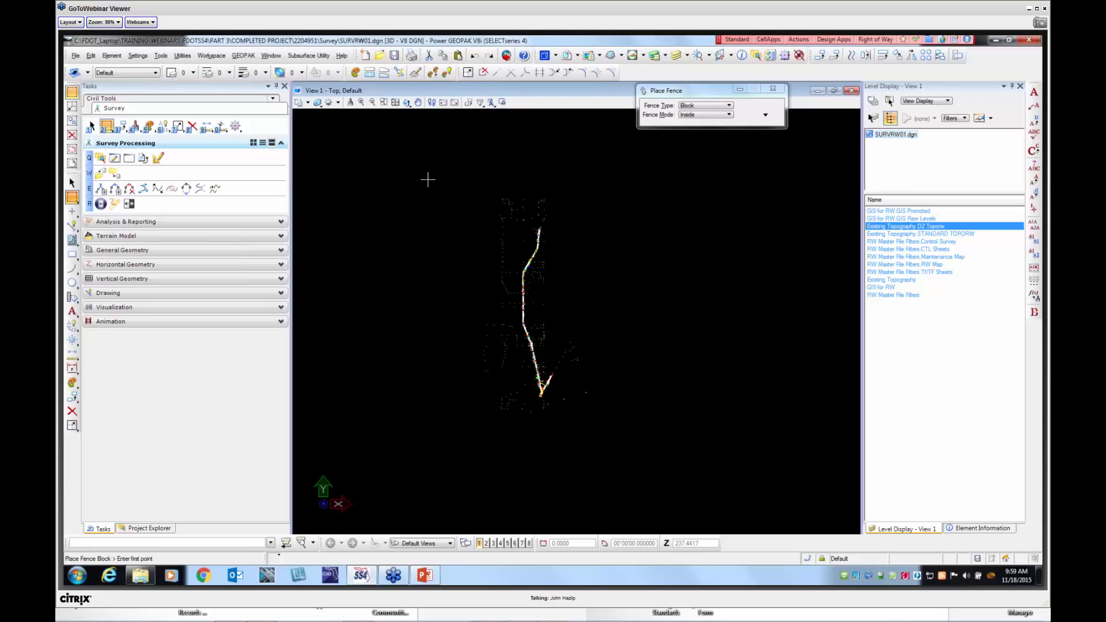
{"action": "left_click", "coordinate": [427, 179]}
{"action": "left_click", "coordinate": [666, 471]}
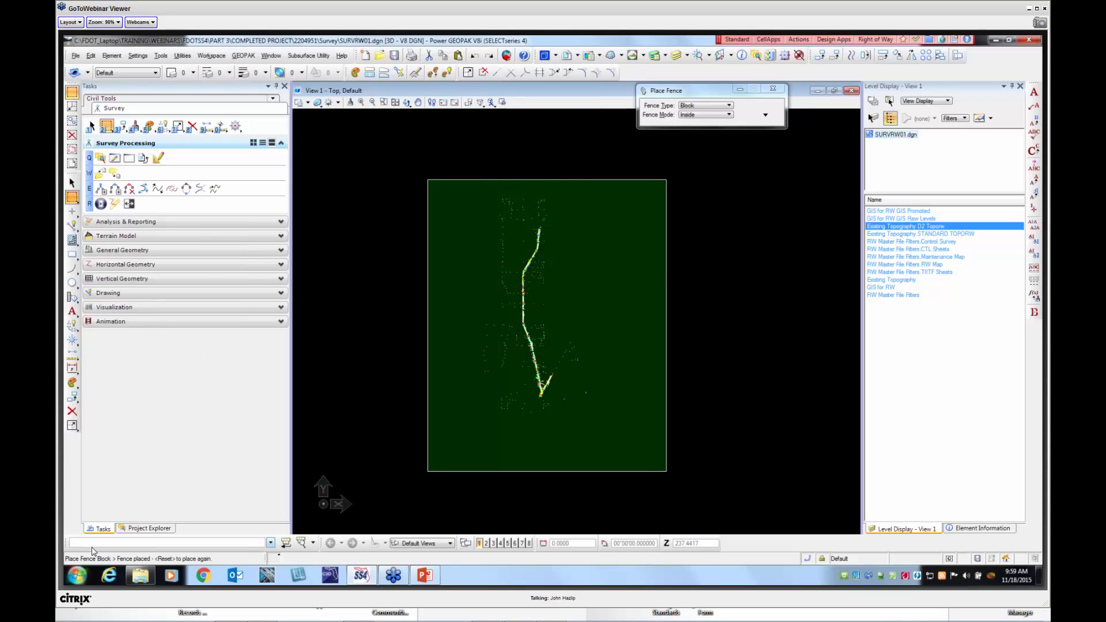
Copy the fence contents with the fence file command to a new file TOPORW3D.dgn in the Survey folder
{"action": "type", "text": "fence f"}
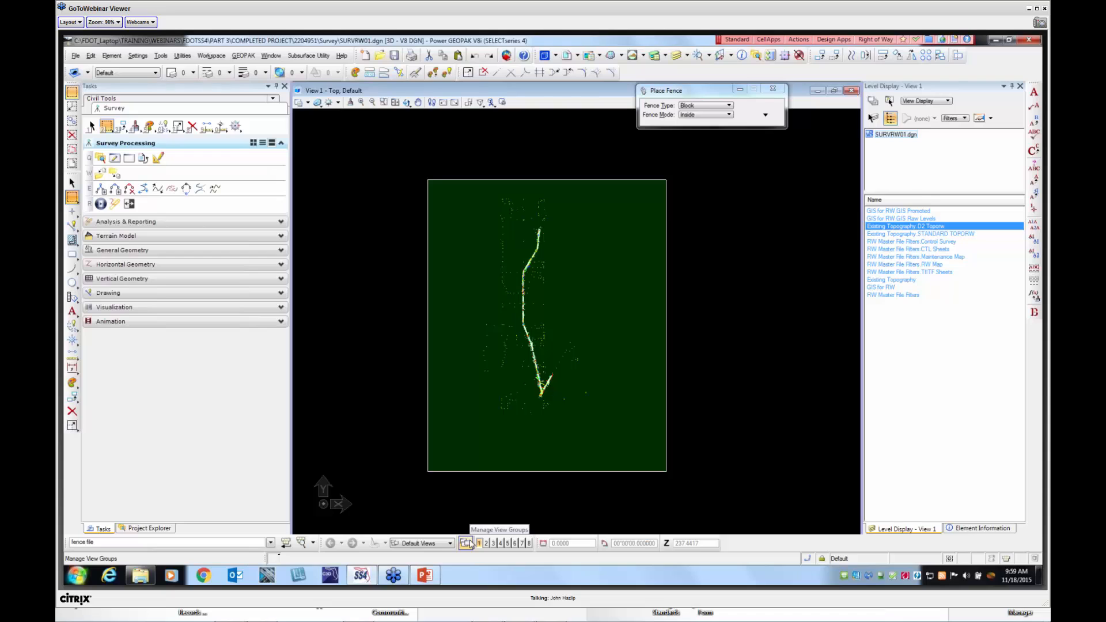
{"action": "type", "text": "ile"}
{"action": "key", "text": "Return"}
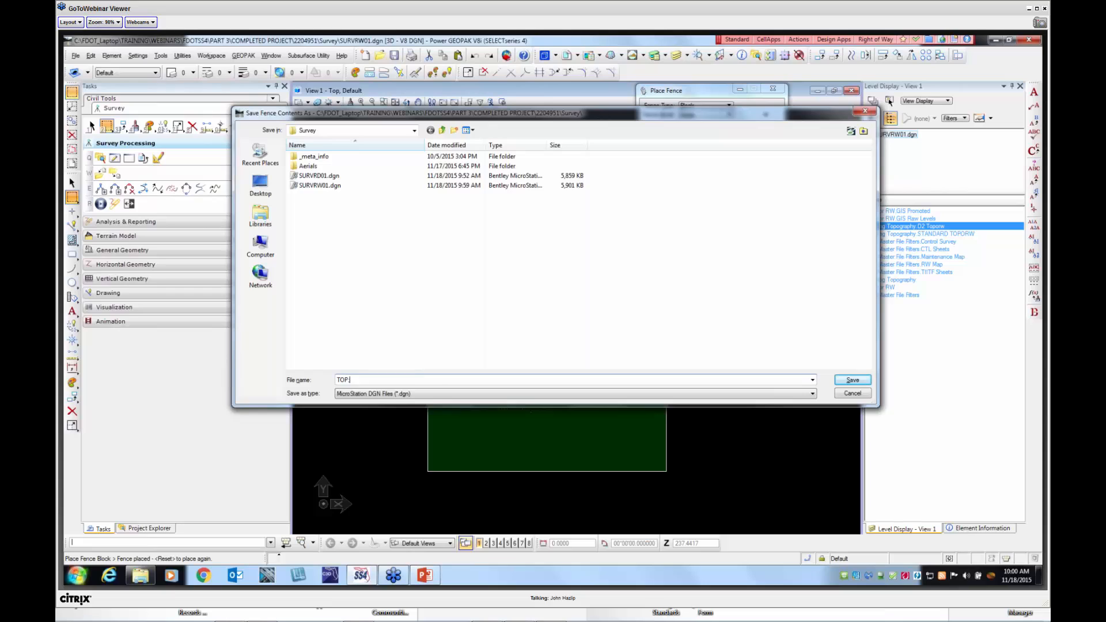
{"action": "type", "text": "RW3D"}
{"action": "left_click", "coordinate": [848, 381]}
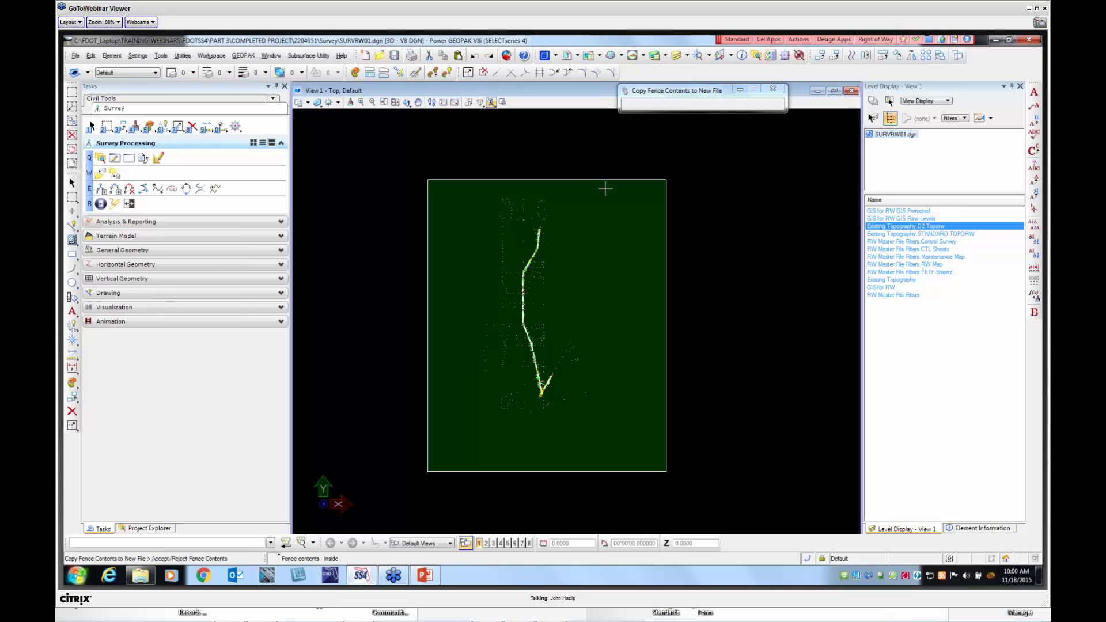
{"action": "left_click", "coordinate": [331, 143]}
{"action": "left_click", "coordinate": [364, 148]}
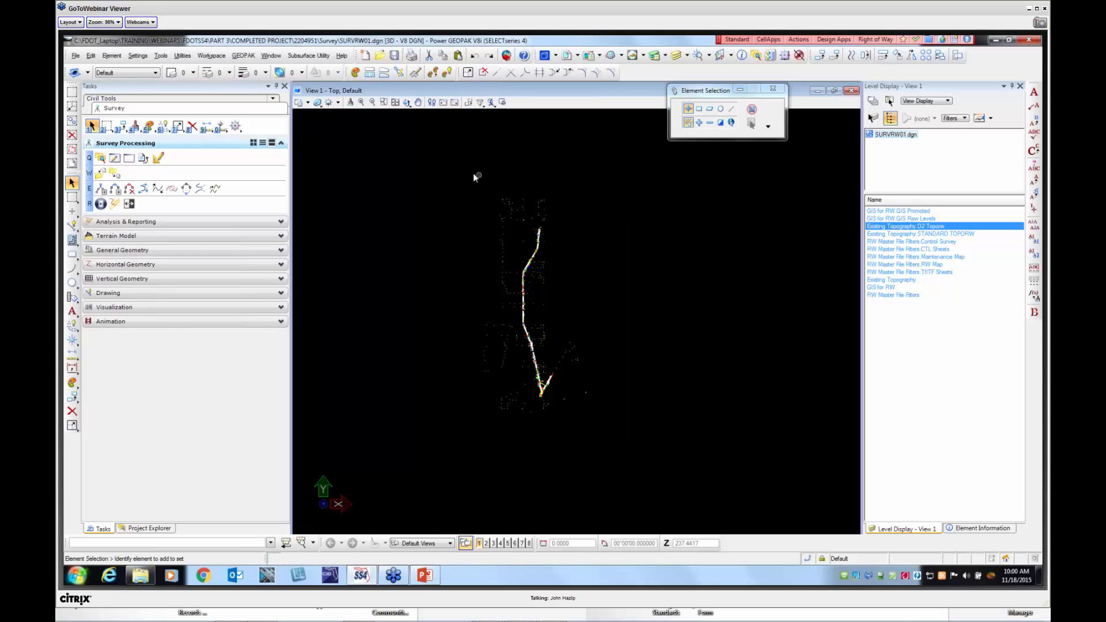
Create a new 2D design file TOPORW01.dgn in the Survey folder using the rwseed2d.dgn seed
{"action": "left_click", "coordinate": [76, 56]}
{"action": "left_click", "coordinate": [90, 67]}
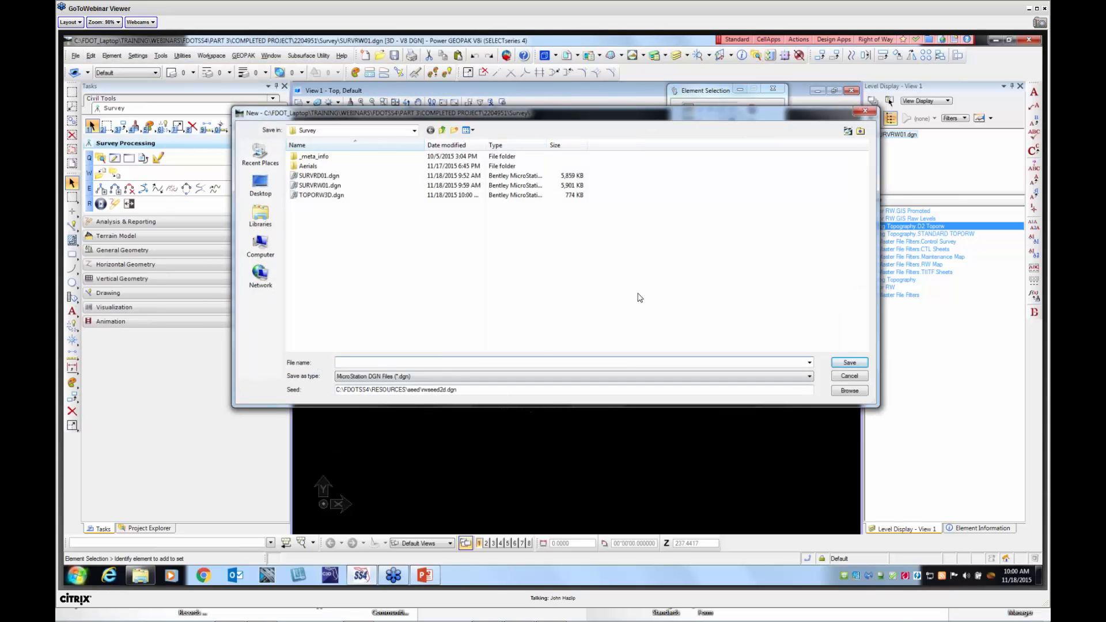
{"action": "type", "text": "TOP"}
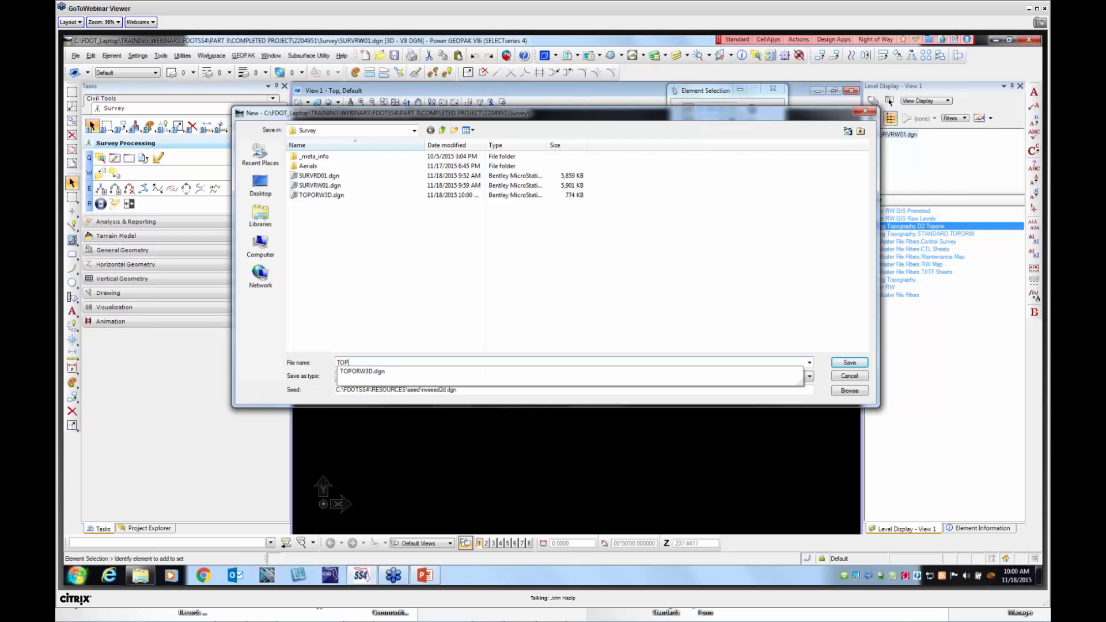
{"action": "type", "text": "ORW01"}
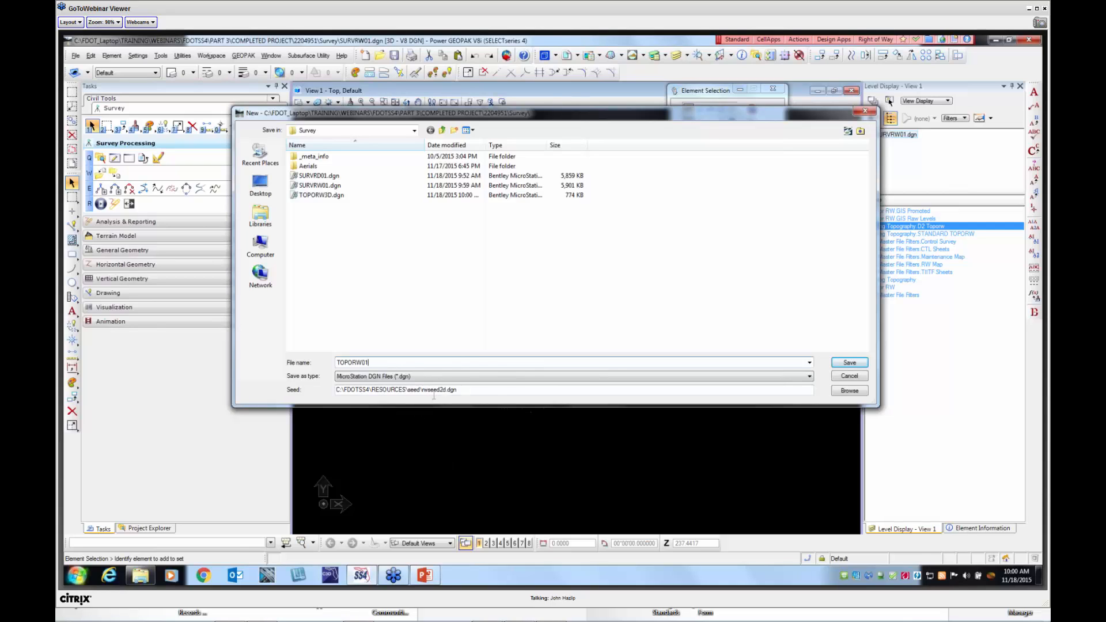
{"action": "left_click", "coordinate": [855, 365]}
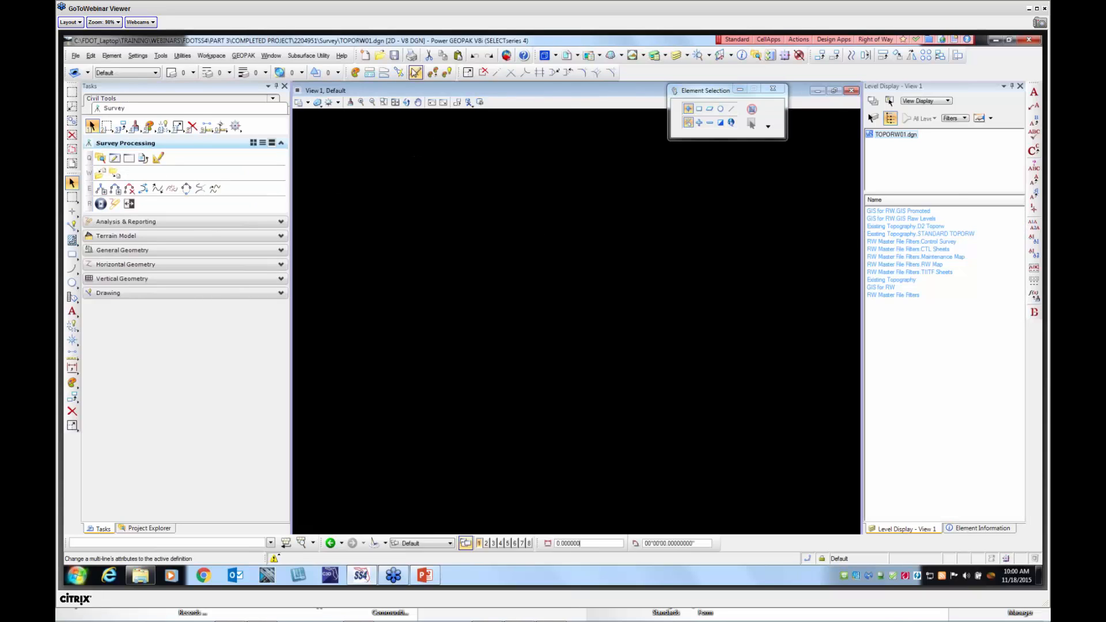
Attach TOPORW3D.dgn as a reference with Coincident - World orientation and fit the view to it
{"action": "left_click", "coordinate": [76, 55]}
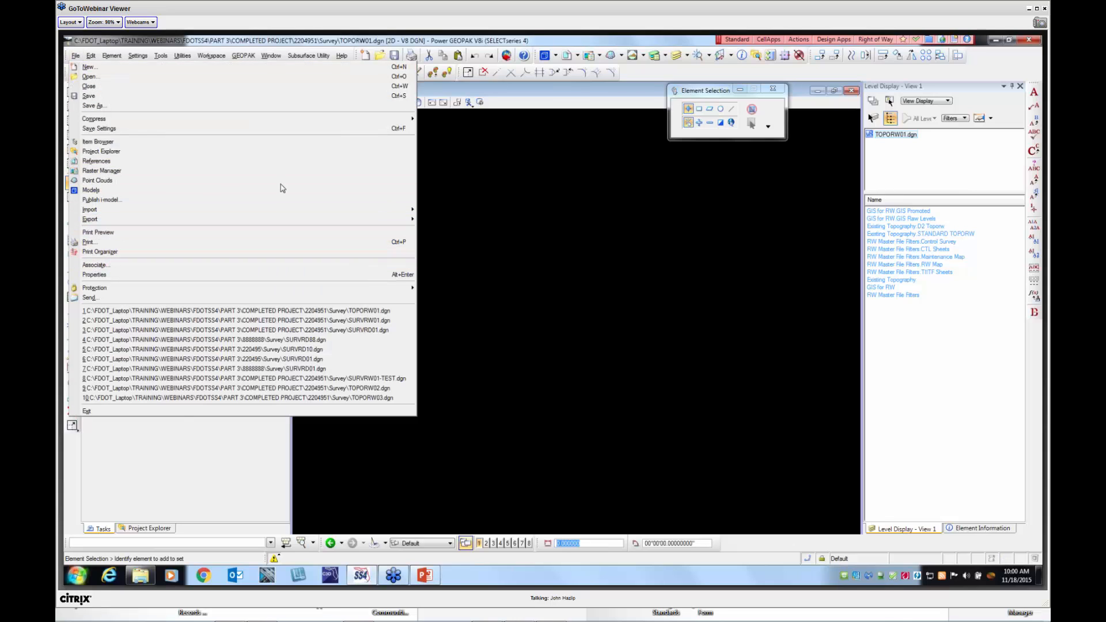
{"action": "left_click", "coordinate": [99, 162]}
{"action": "left_click_drag", "start_coordinate": [439, 213], "coordinate": [415, 190]}
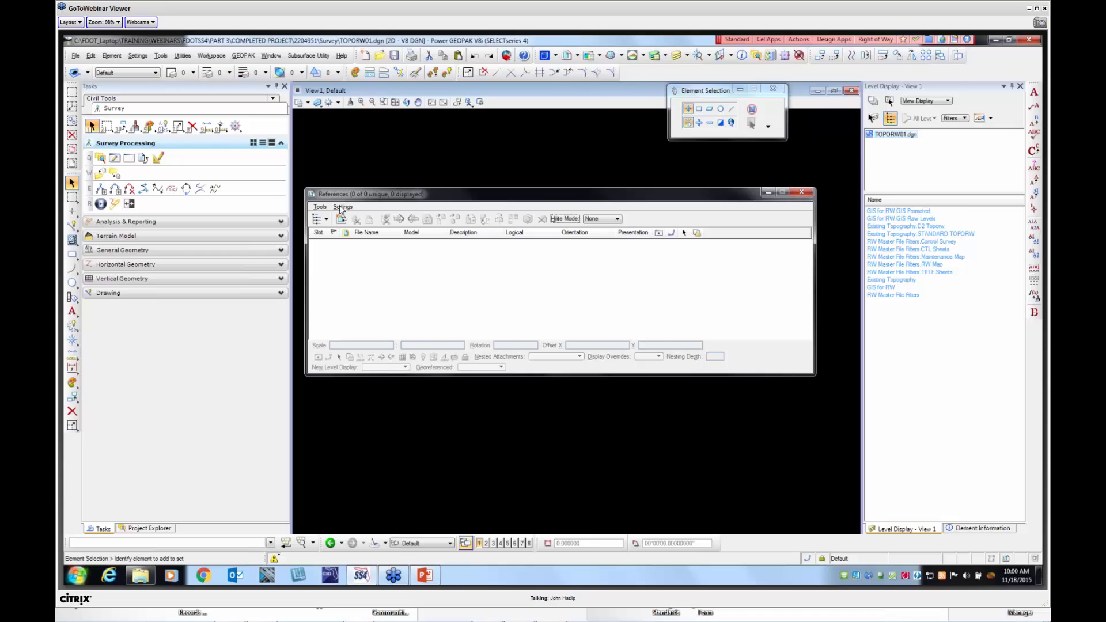
{"action": "left_click", "coordinate": [321, 207]}
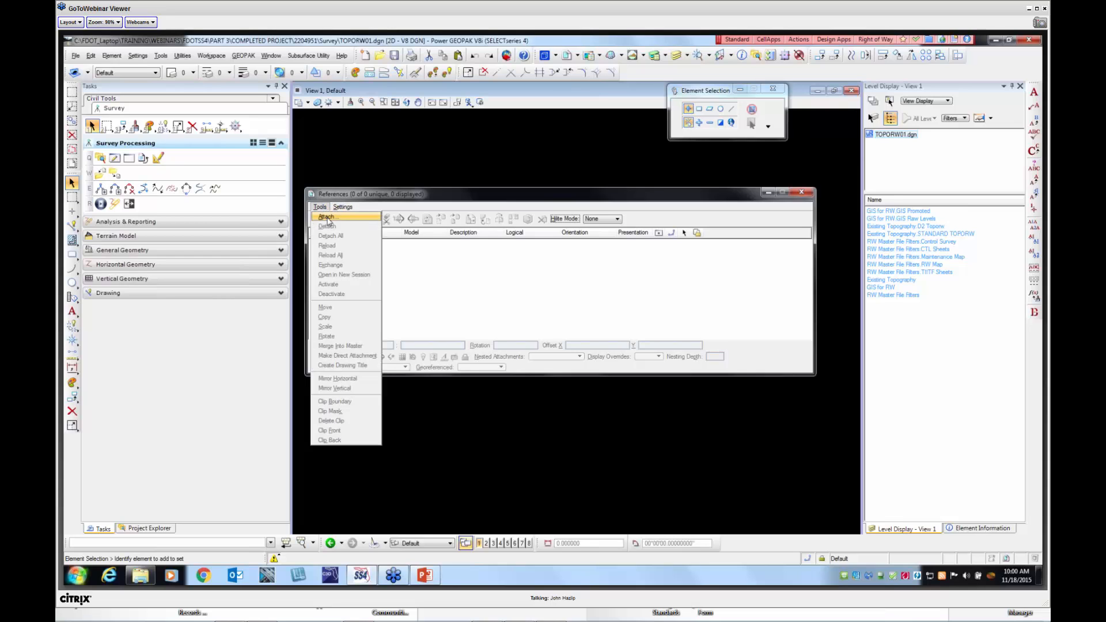
{"action": "left_click", "coordinate": [326, 218]}
{"action": "left_click", "coordinate": [330, 224]}
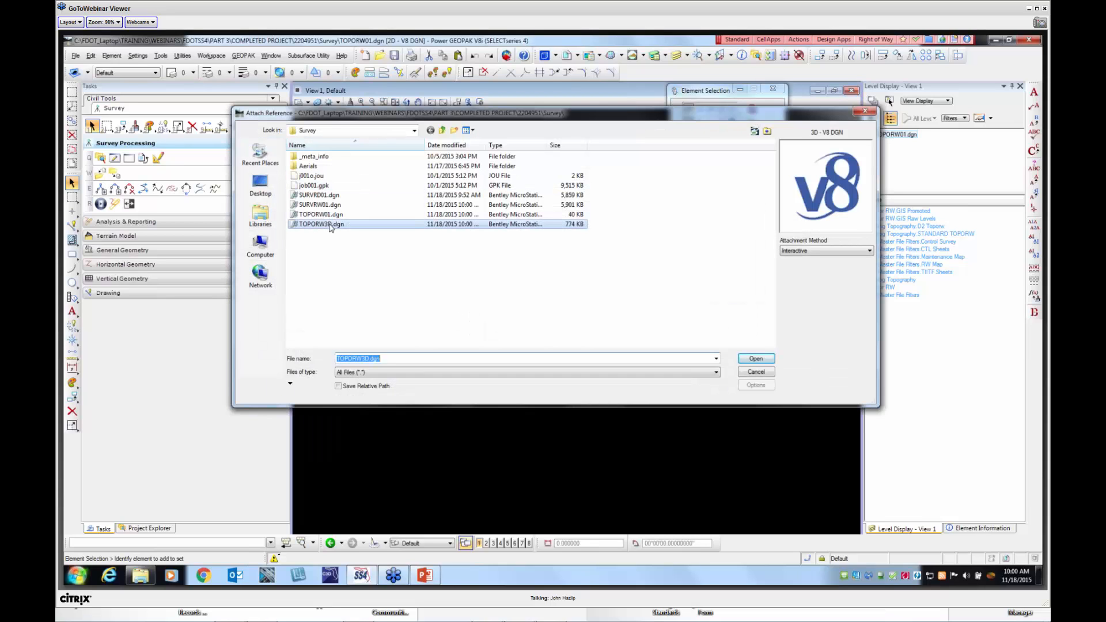
{"action": "left_click", "coordinate": [756, 358]}
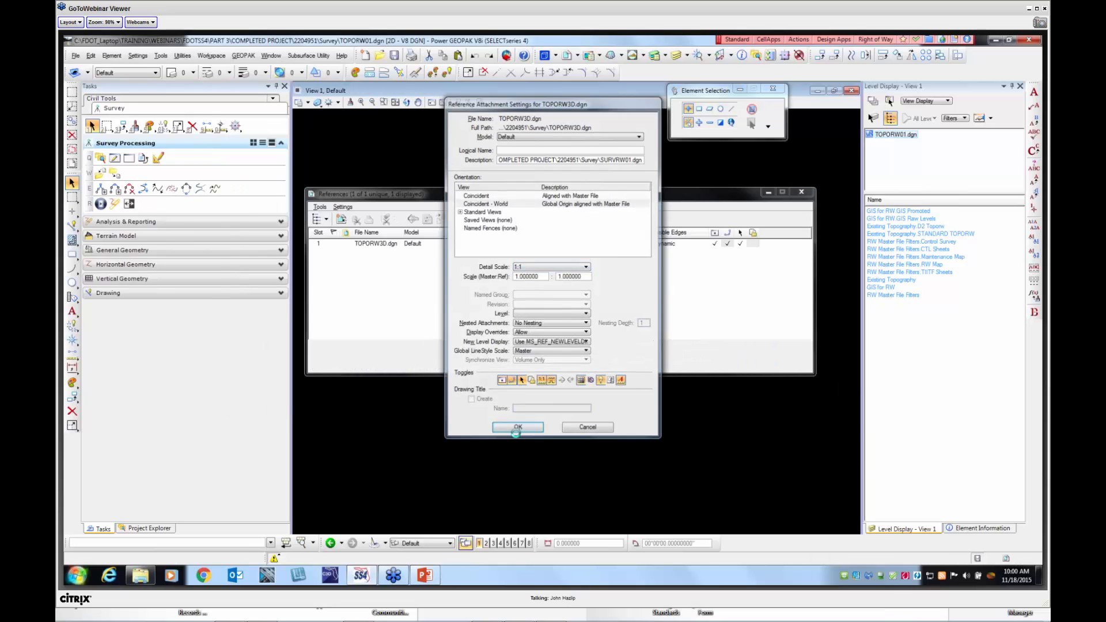
{"action": "left_click", "coordinate": [517, 427]}
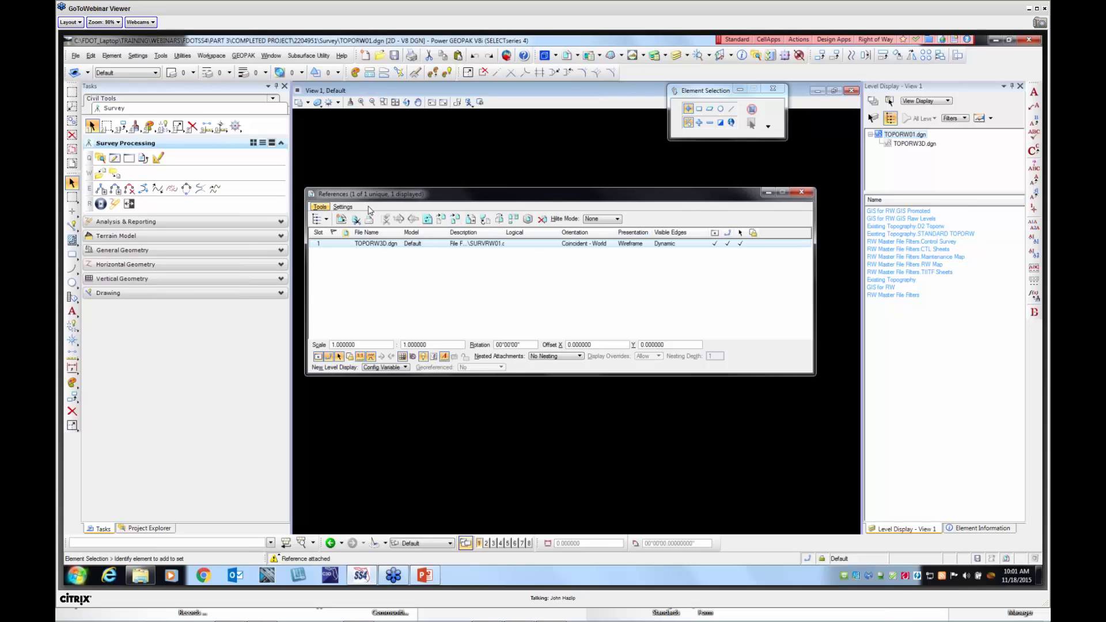
{"action": "left_click", "coordinate": [394, 102]}
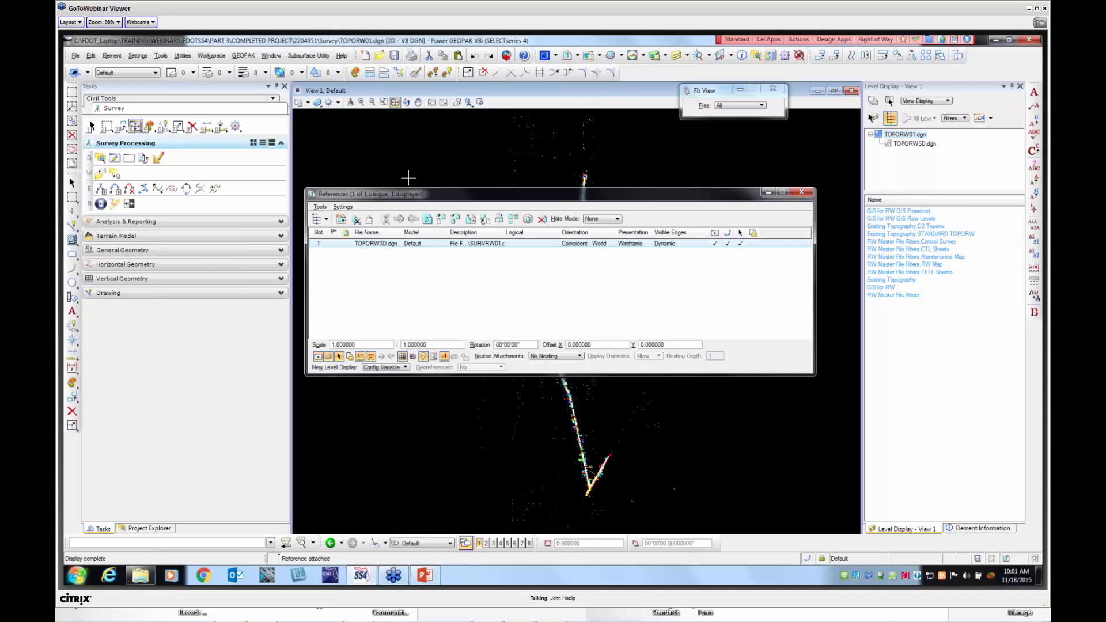
Merge the TOPORW3D.dgn reference into the master file TOPORW01.dgn
{"action": "left_click", "coordinate": [319, 207]}
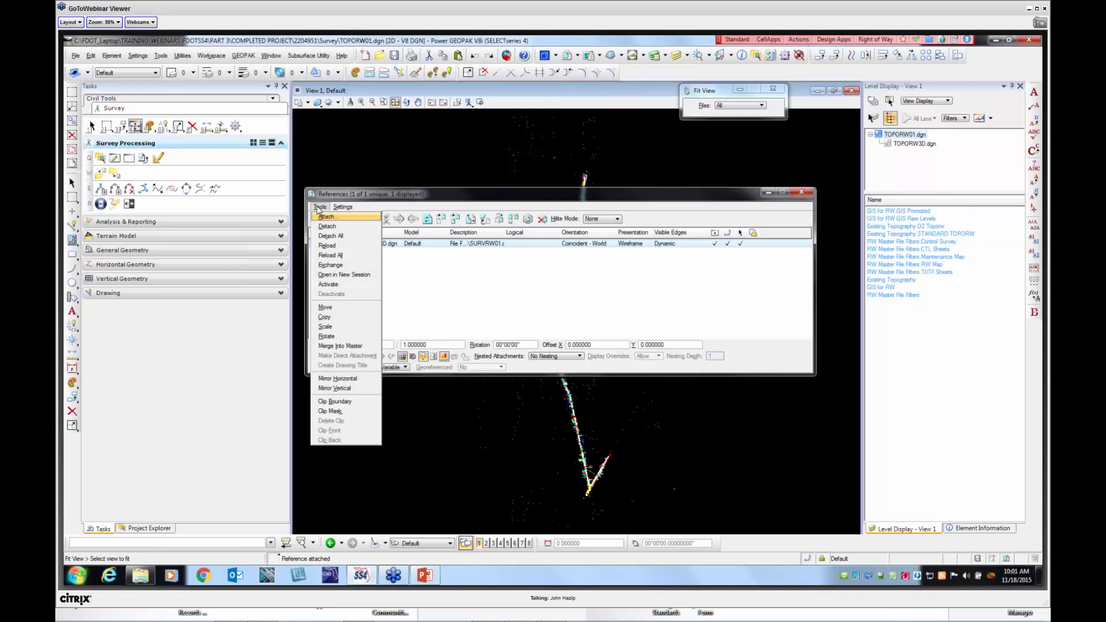
{"action": "left_click", "coordinate": [339, 346]}
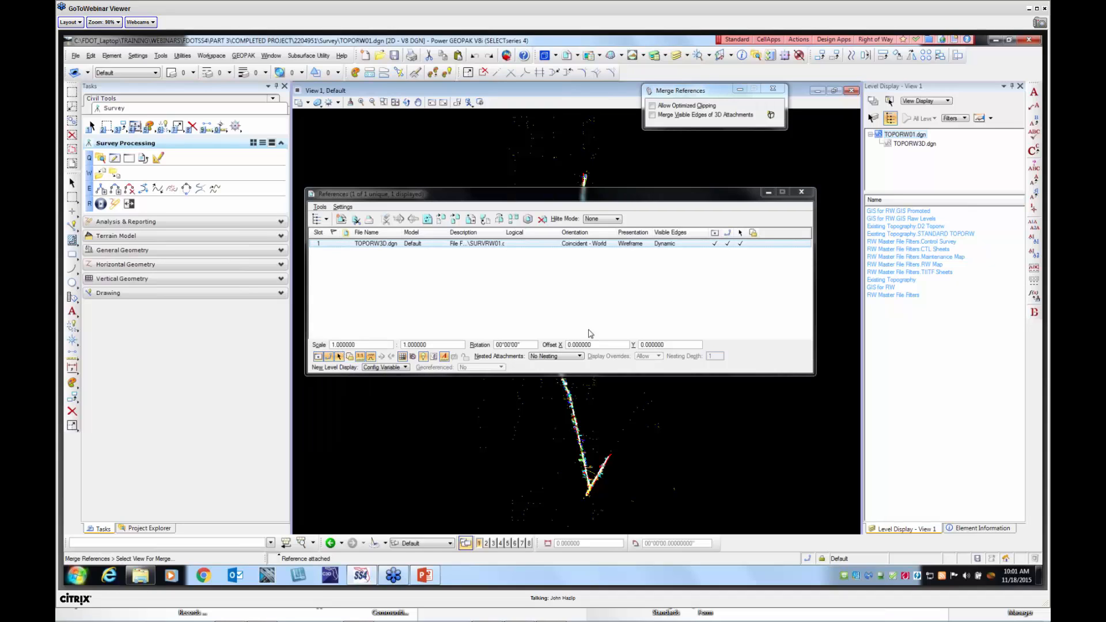
{"action": "left_click", "coordinate": [394, 412]}
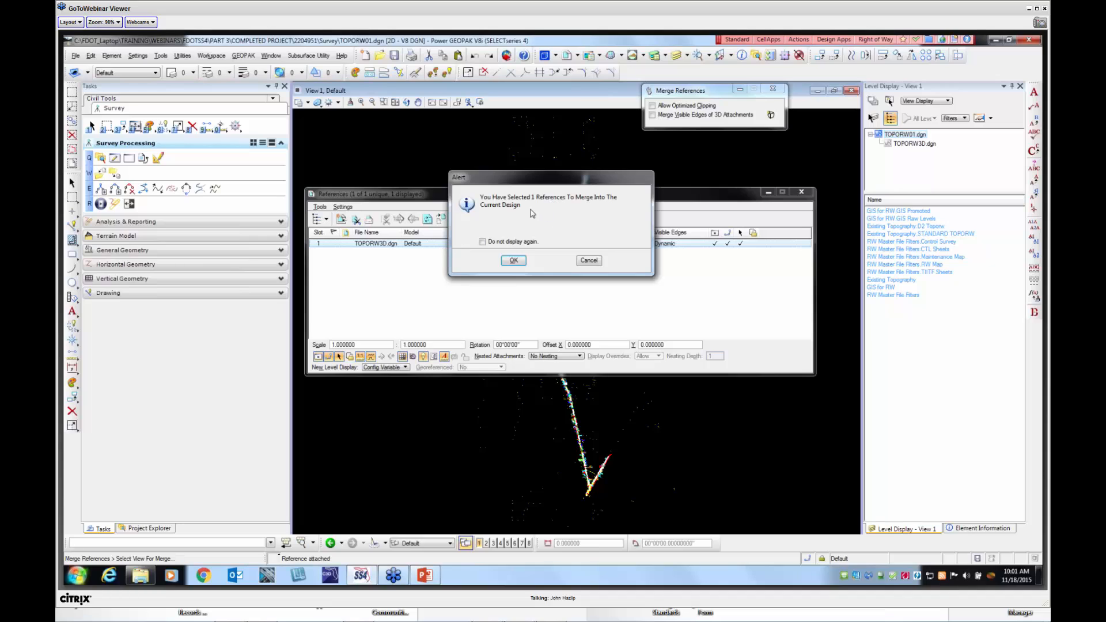
{"action": "left_click", "coordinate": [511, 262]}
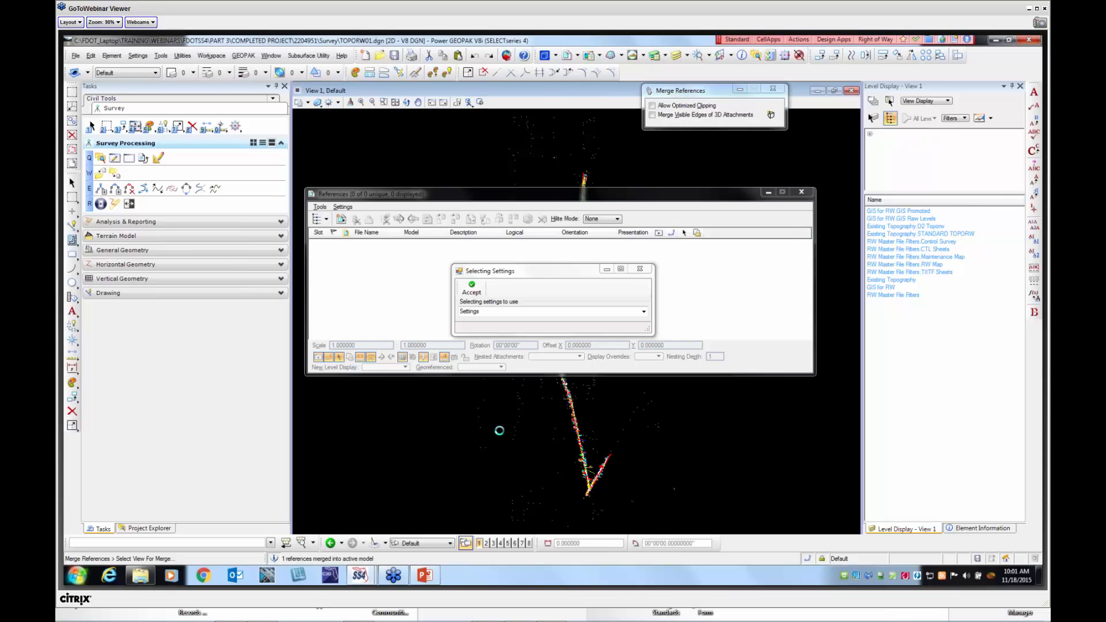
Fit the view to the merged elements and run the QC Inspector compliance check on TOPORW01.dgn
{"action": "left_click", "coordinate": [470, 295]}
{"action": "left_click", "coordinate": [473, 292]}
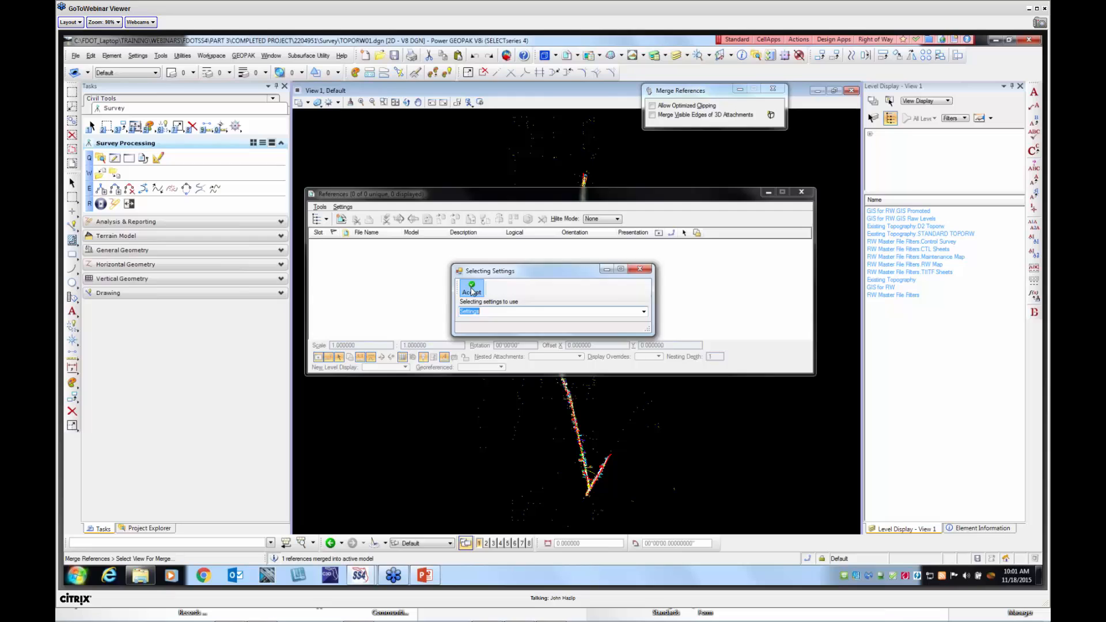
{"action": "left_click", "coordinate": [395, 101]}
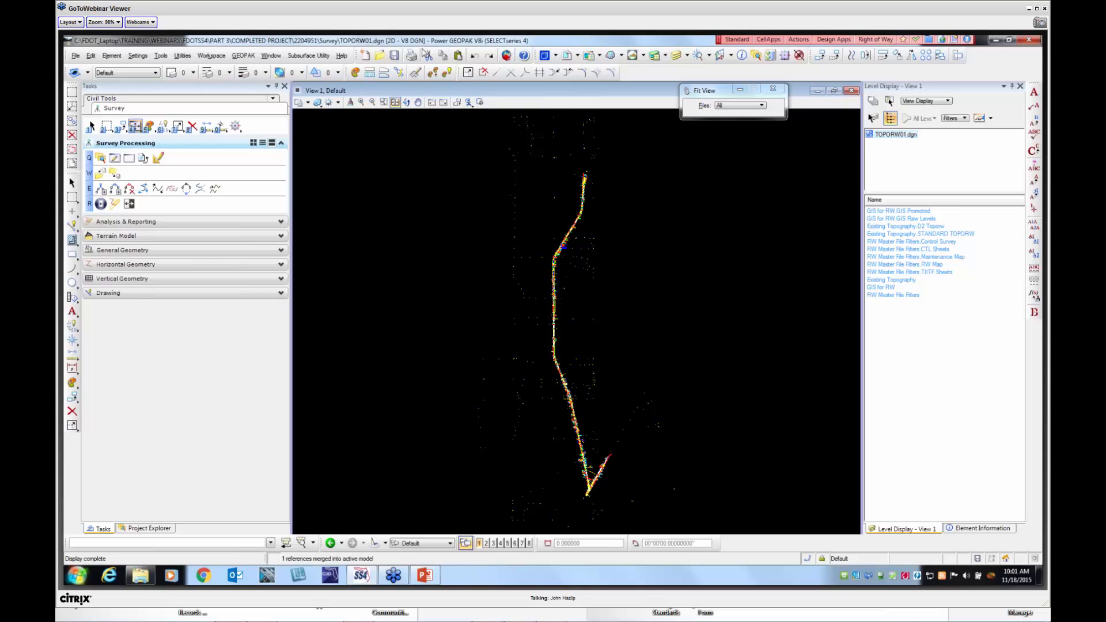
{"action": "left_click", "coordinate": [913, 39]}
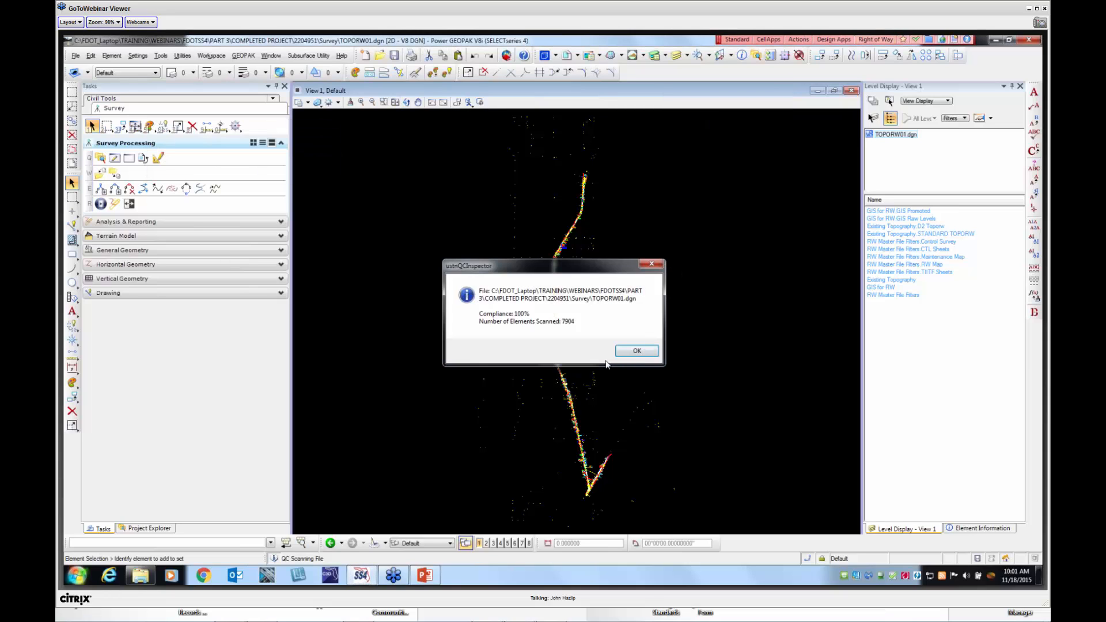
{"action": "left_click", "coordinate": [635, 351]}
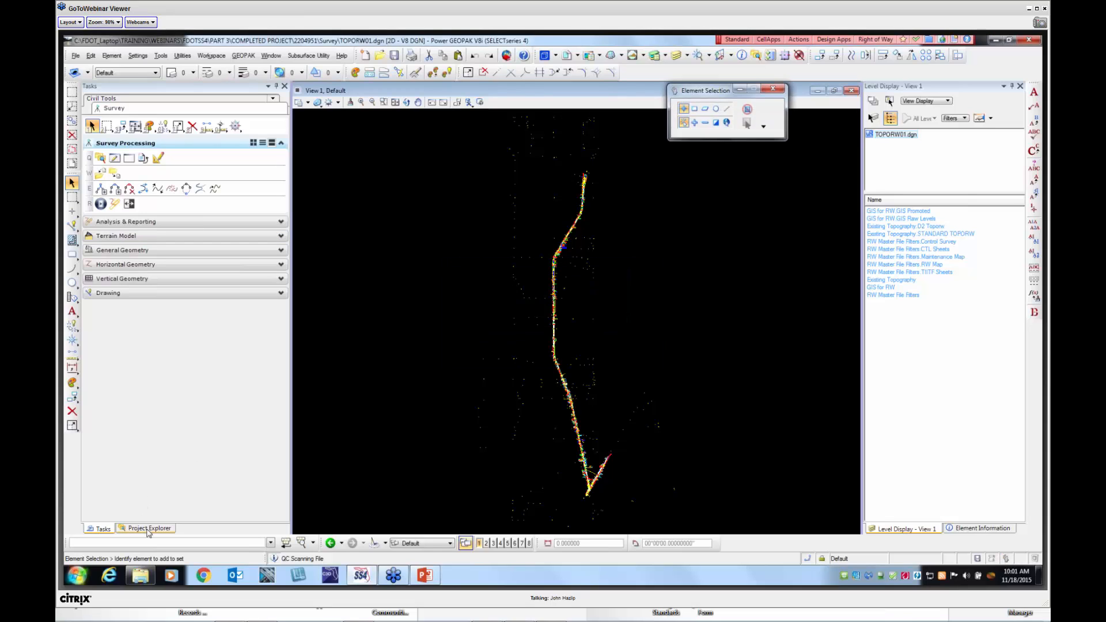
Examine the survey data in TOPORW01.dgn, including the contents of field book 220495 and its list of point features
{"action": "left_click", "coordinate": [146, 528]}
{"action": "left_click", "coordinate": [100, 117]}
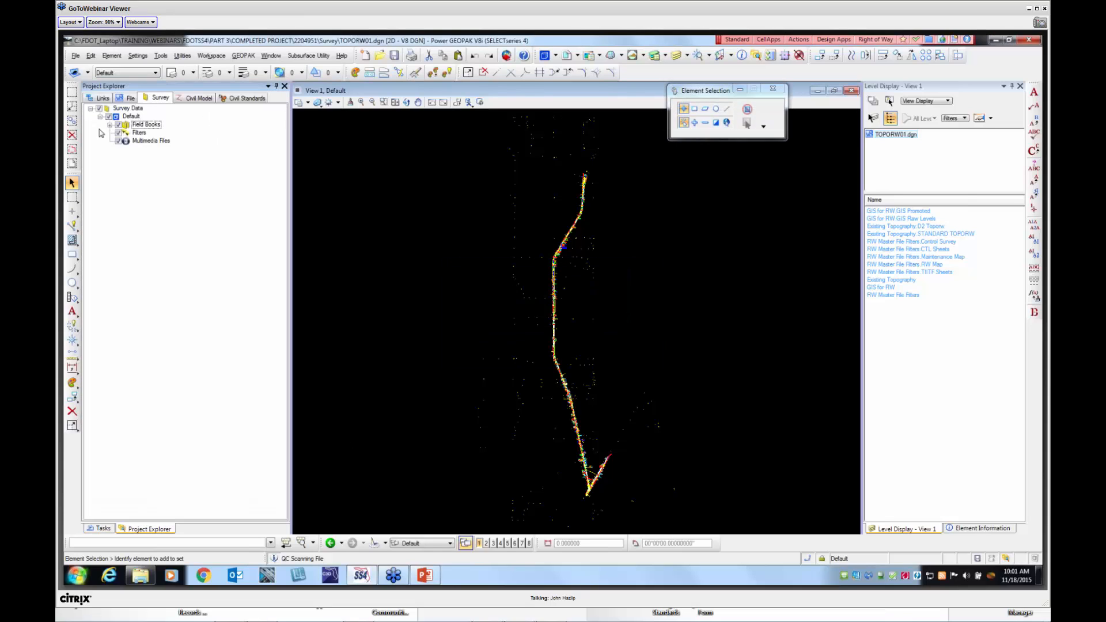
{"action": "left_click", "coordinate": [110, 124]}
{"action": "left_click", "coordinate": [120, 133]}
{"action": "left_click", "coordinate": [172, 182]}
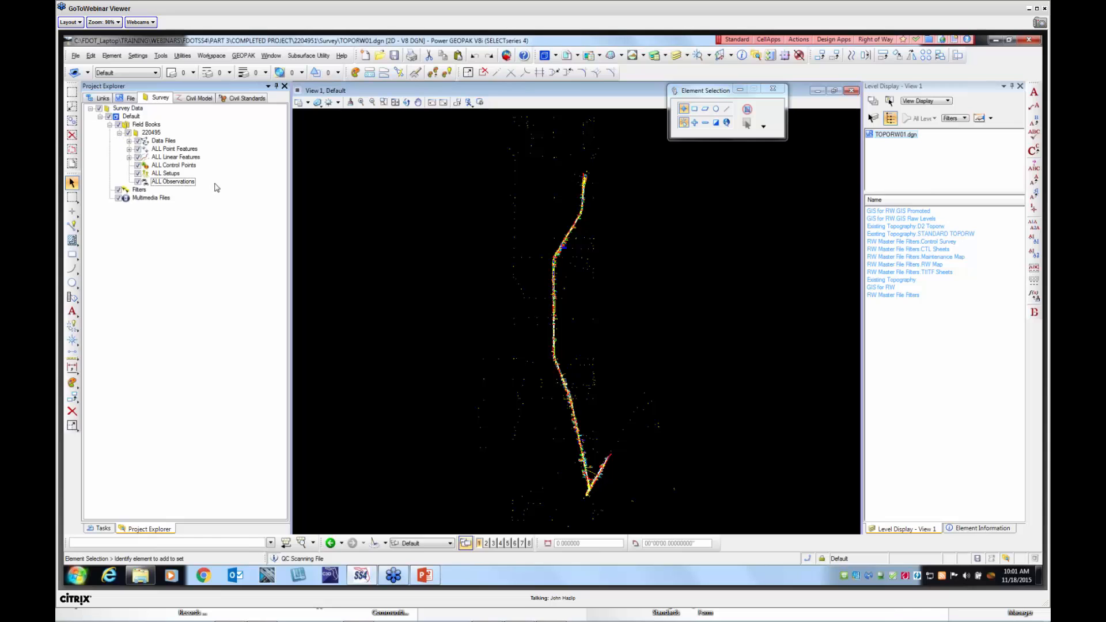
{"action": "left_click", "coordinate": [130, 149]}
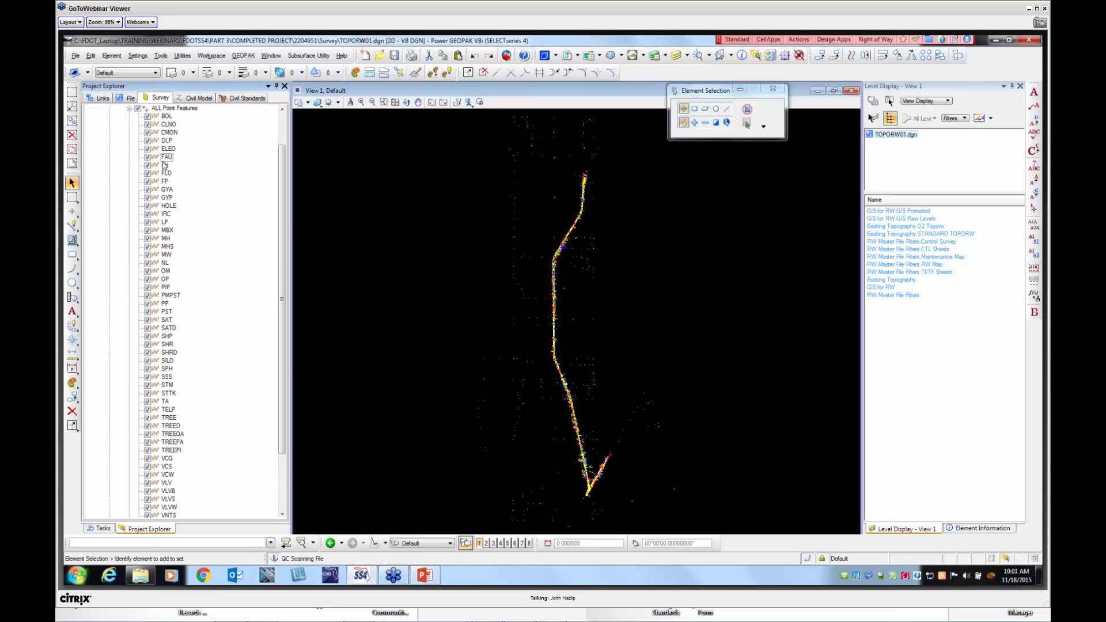
{"action": "left_click", "coordinate": [130, 149]}
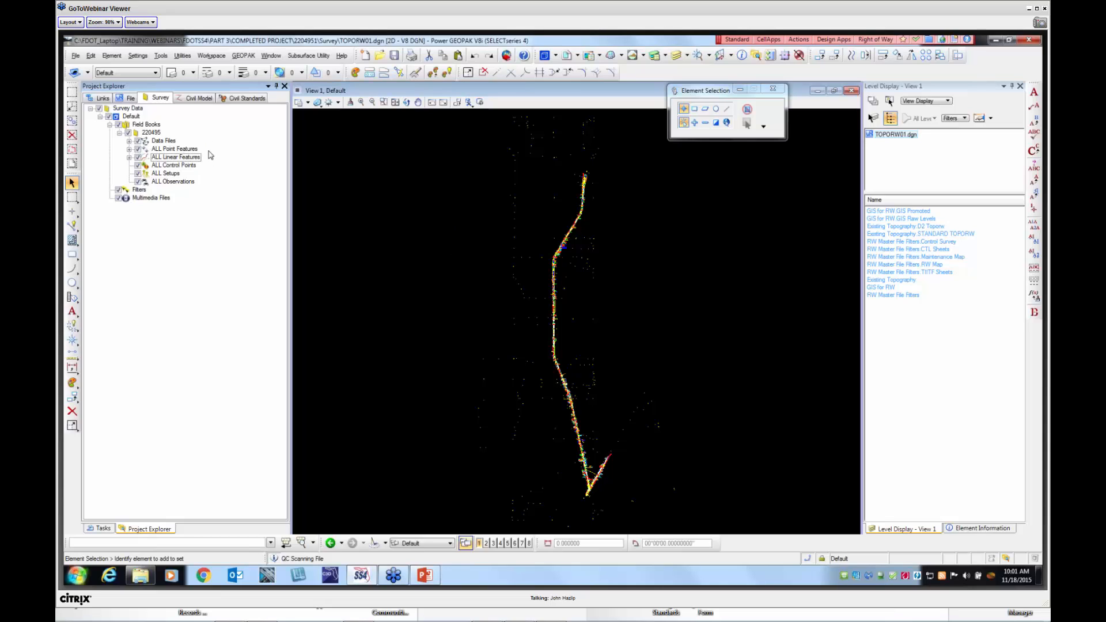
Hide all ROW_Display features through the feature definitions in the civil standards of TOPORW01.dgn
{"action": "left_click", "coordinate": [237, 99]}
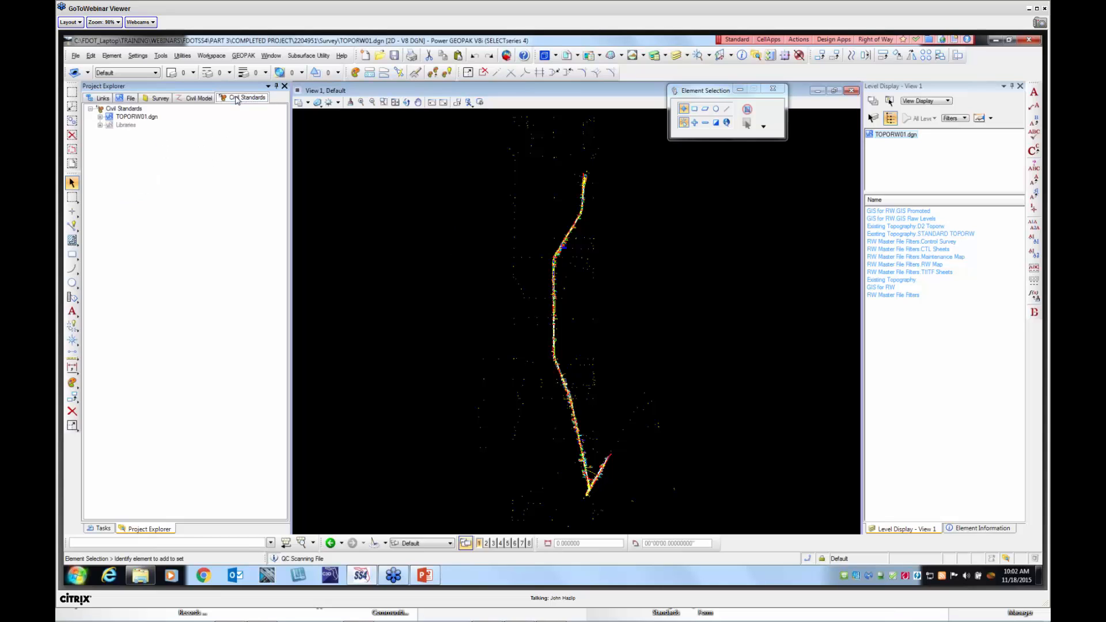
{"action": "left_click", "coordinate": [100, 117]}
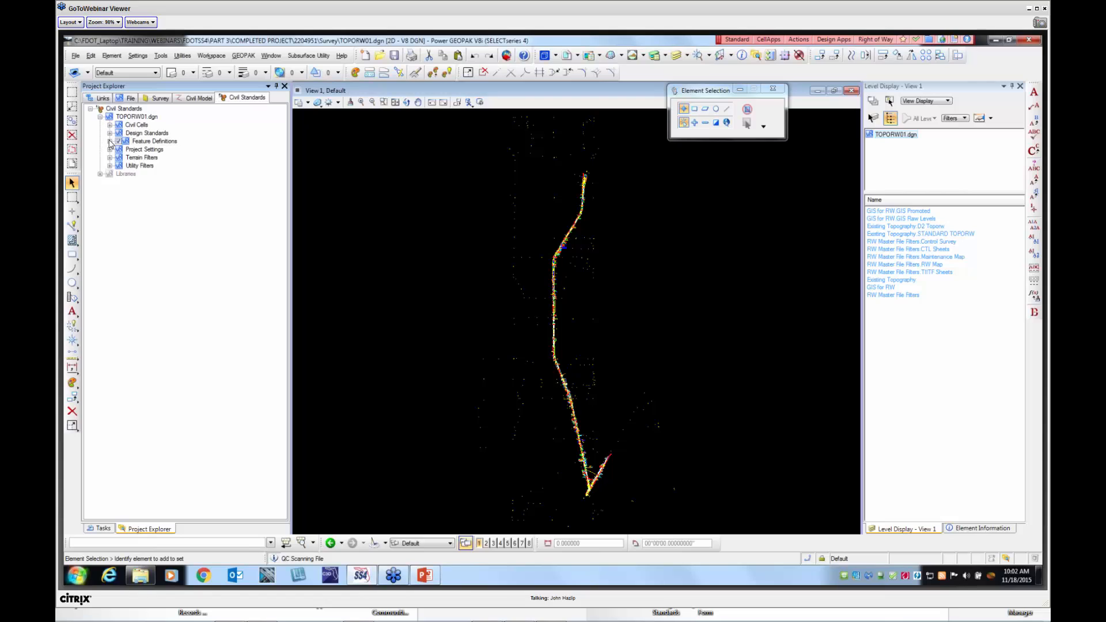
{"action": "left_click", "coordinate": [110, 141]}
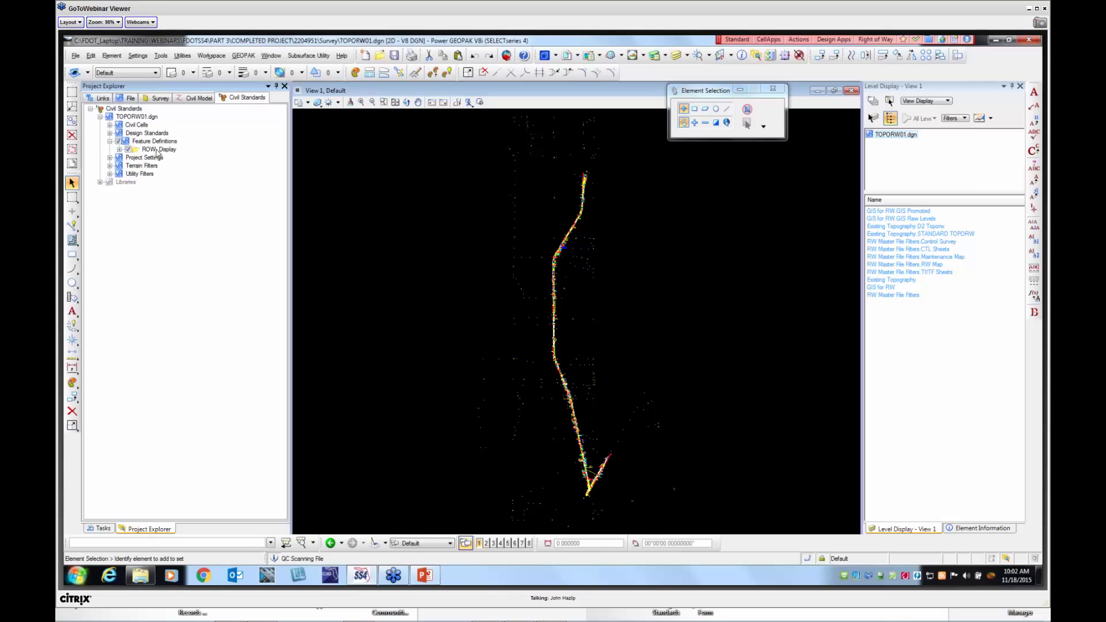
{"action": "left_click", "coordinate": [119, 150]}
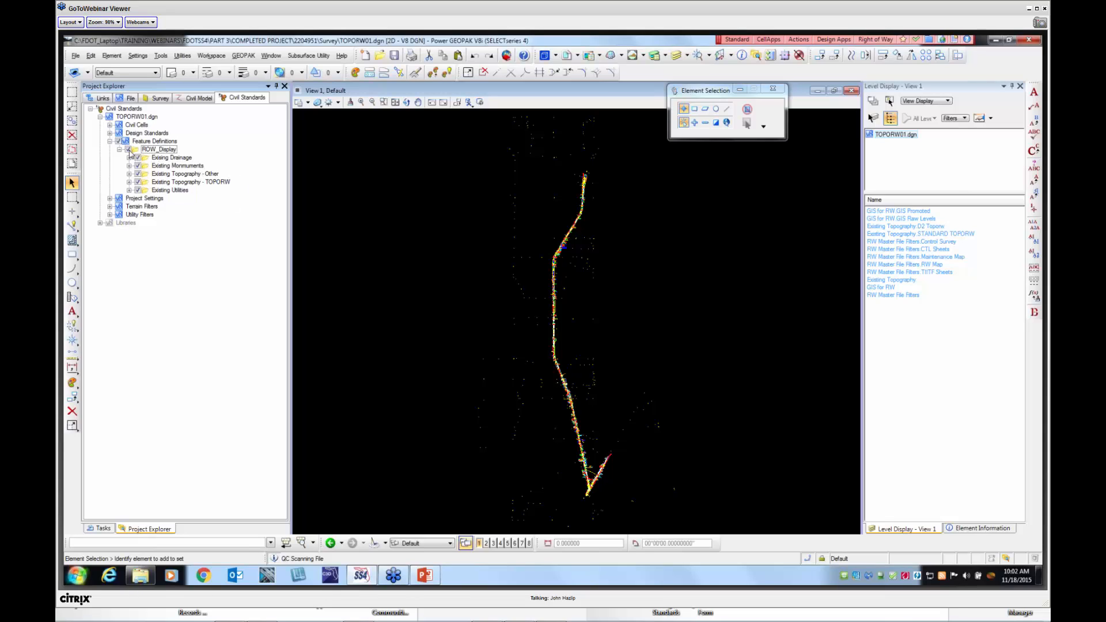
{"action": "left_click", "coordinate": [128, 149]}
Display the existing drainage, existing monument and Existing Topography - Other features one group at a time, hiding each again
{"action": "left_click", "coordinate": [138, 158]}
{"action": "left_click", "coordinate": [138, 159]}
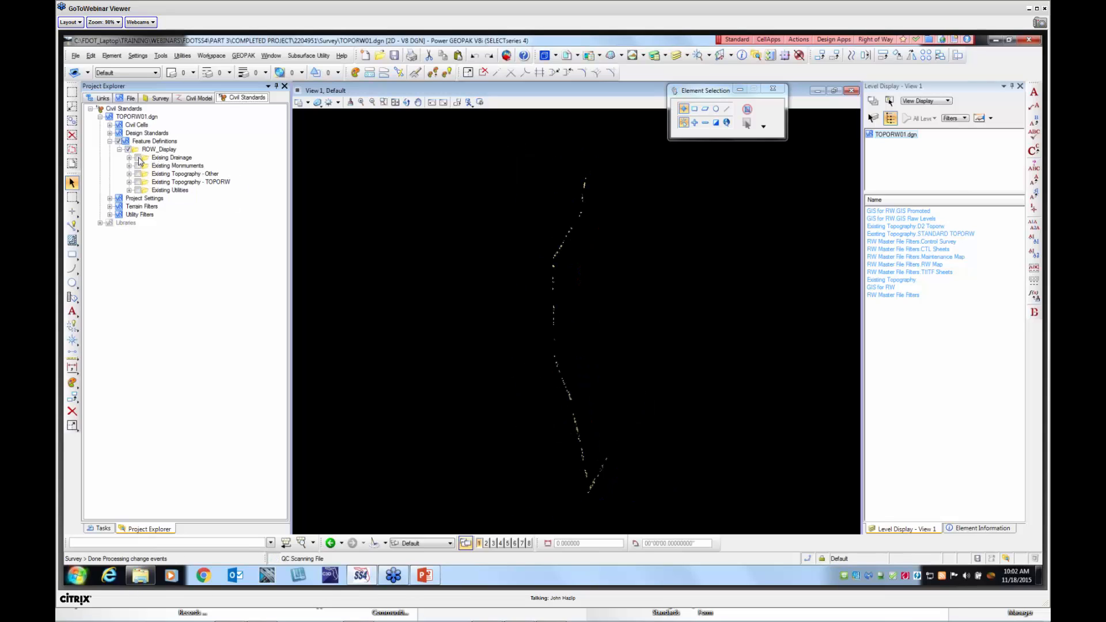
{"action": "left_click", "coordinate": [139, 165]}
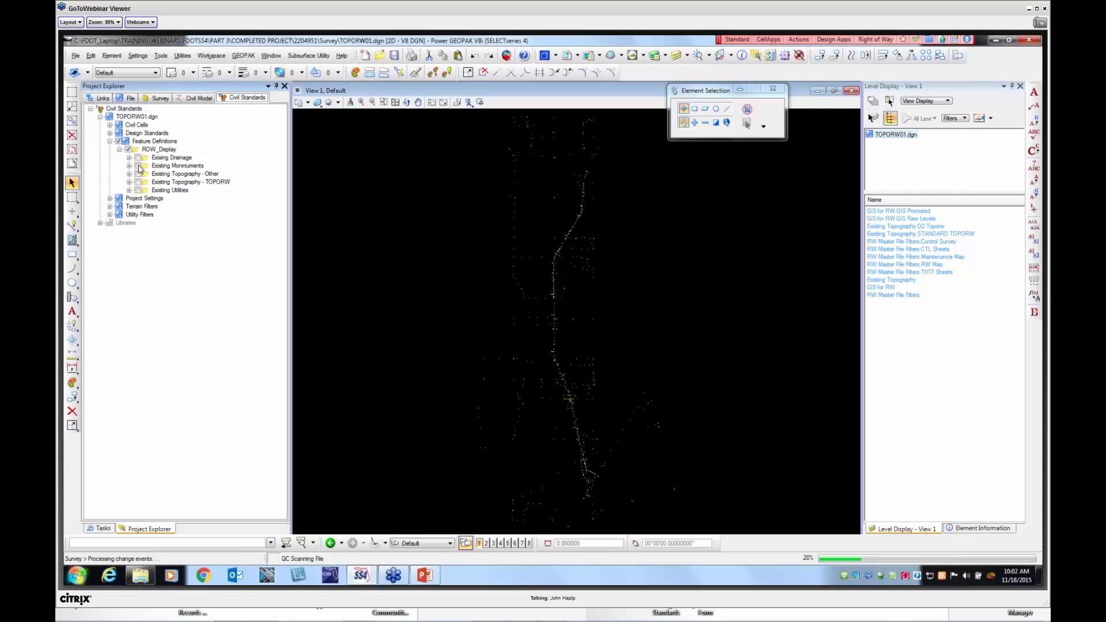
{"action": "left_click", "coordinate": [138, 166]}
{"action": "left_click", "coordinate": [138, 173]}
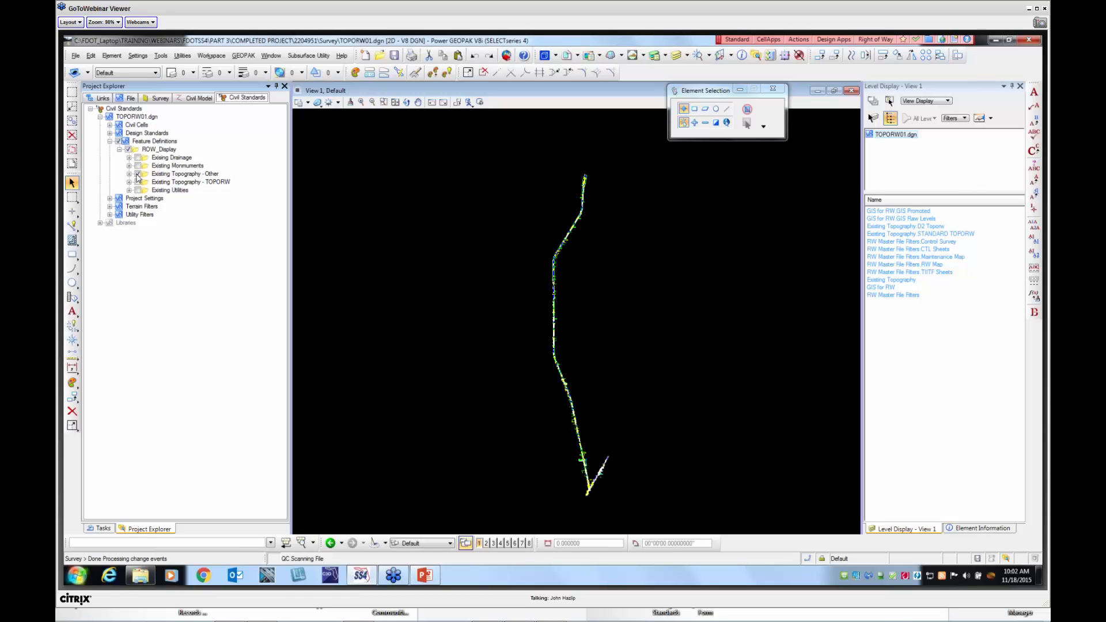
{"action": "left_click", "coordinate": [138, 174]}
Display only the Existing Topography - TOPORW features, inspect them up close, and hide them again
{"action": "left_click", "coordinate": [139, 182]}
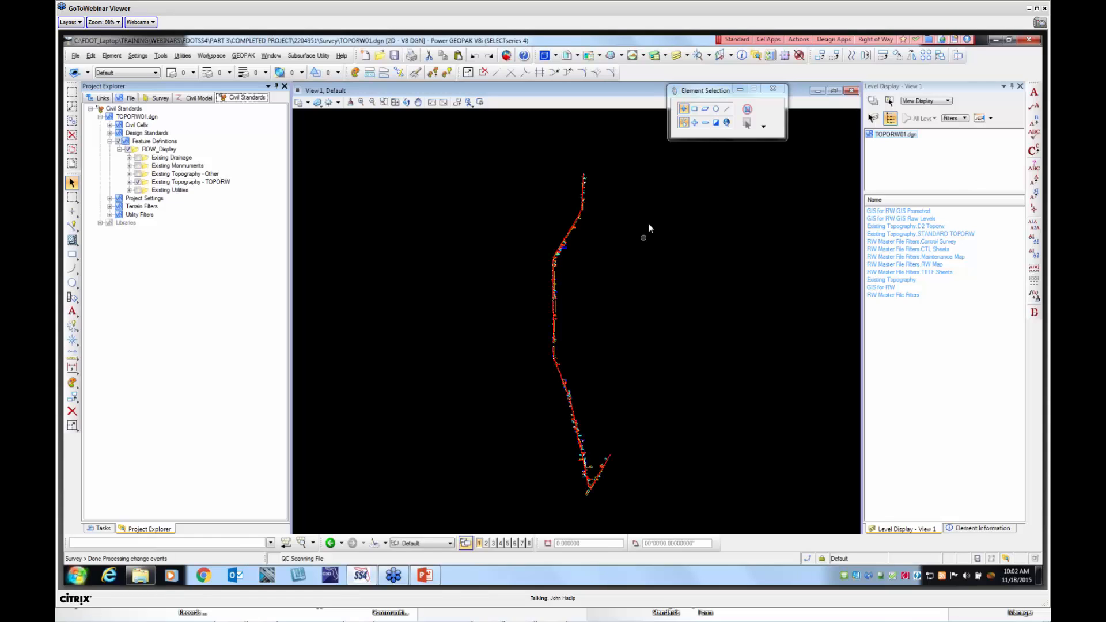
{"action": "scroll", "coordinate": [592, 202], "scroll_direction": "down", "scroll_amount": 2}
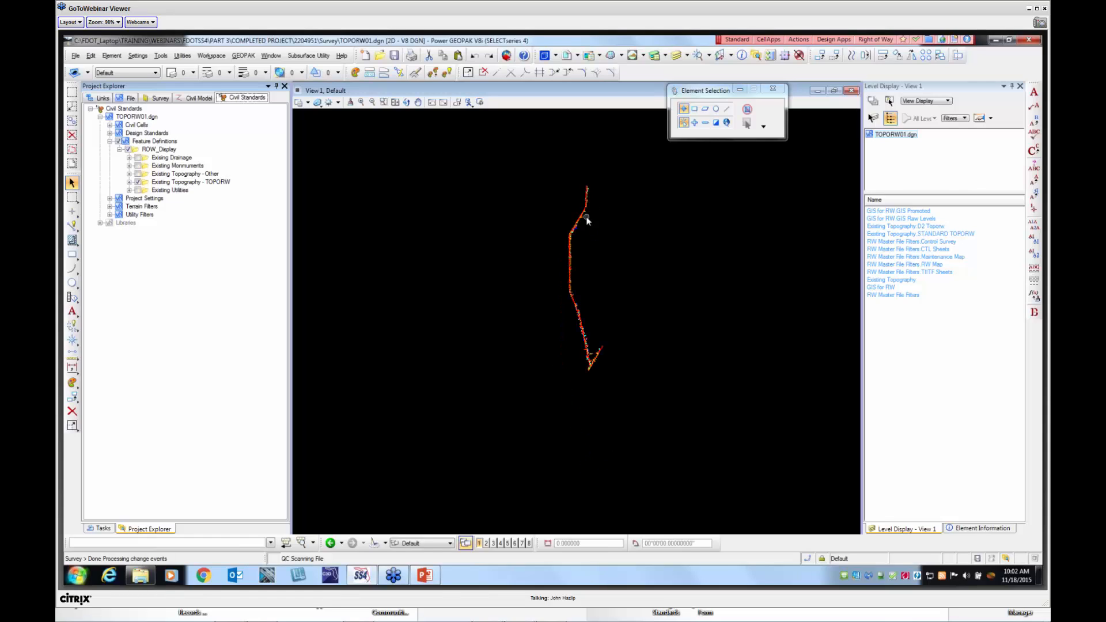
{"action": "scroll", "coordinate": [586, 219], "scroll_direction": "up", "scroll_amount": 2}
{"action": "scroll", "coordinate": [570, 225], "scroll_direction": "up", "scroll_amount": 3}
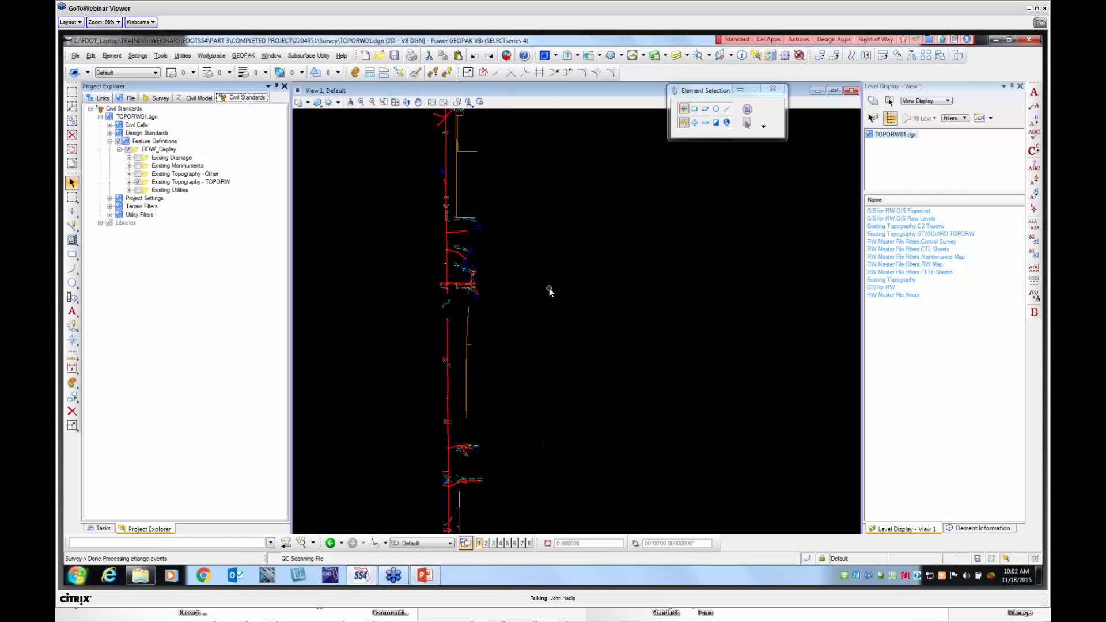
{"action": "scroll", "coordinate": [549, 291], "scroll_direction": "down", "scroll_amount": 3}
{"action": "left_click", "coordinate": [137, 182]}
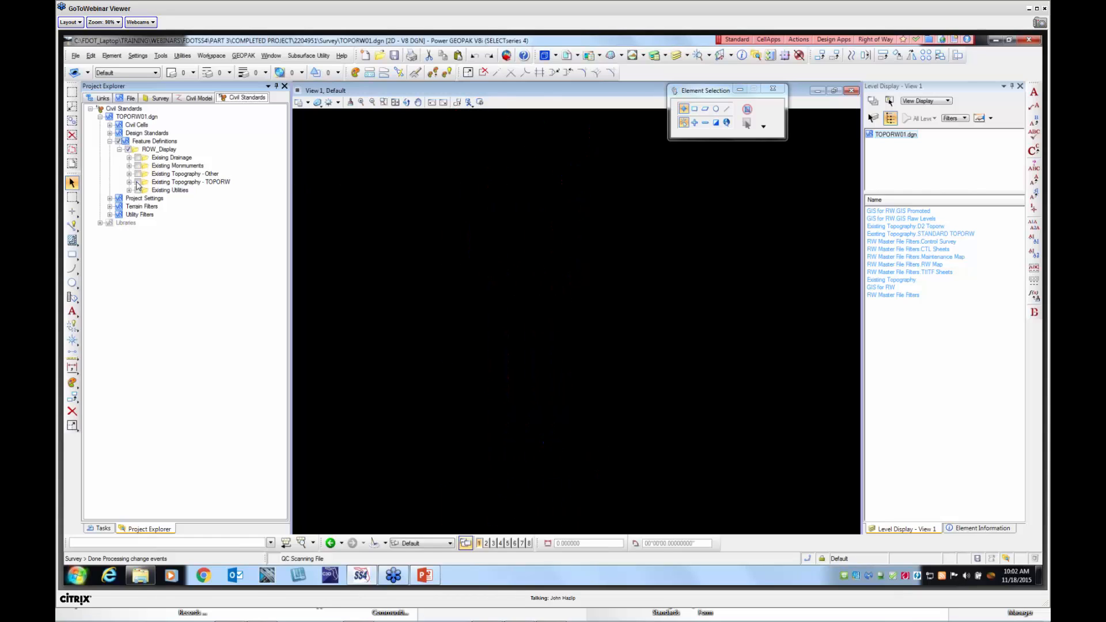
Display the Existing Utilities features alone, and restore the display of the whole ROW_Display group
{"action": "left_click", "coordinate": [139, 191]}
{"action": "scroll", "coordinate": [572, 232], "scroll_direction": "down", "scroll_amount": 2}
{"action": "left_click", "coordinate": [128, 149]}
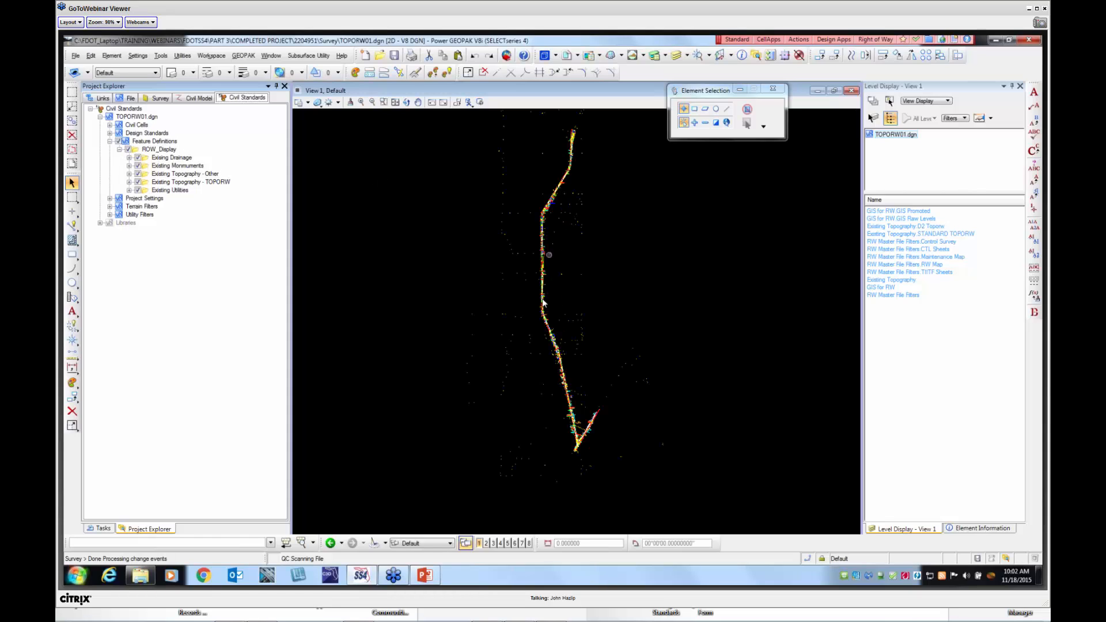
{"action": "scroll", "coordinate": [554, 282], "scroll_direction": "down", "scroll_amount": 2}
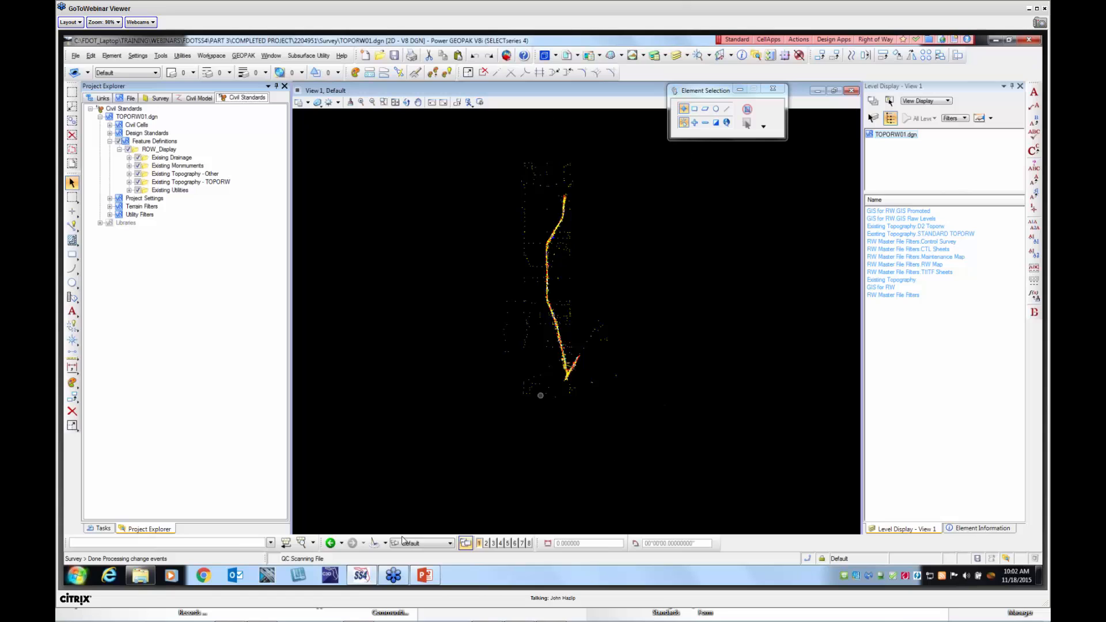
Switch to the PowerPoint slide show and advance from the TOPORW.dgn summary to the Questions slide
{"action": "left_click", "coordinate": [424, 574]}
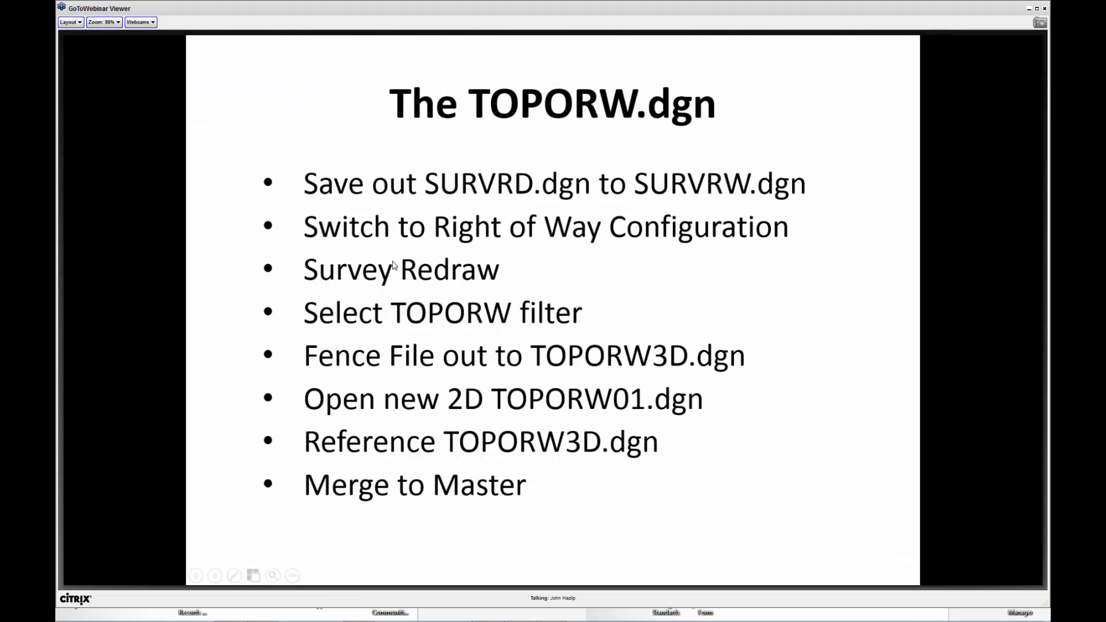
{"action": "left_click", "coordinate": [453, 281]}
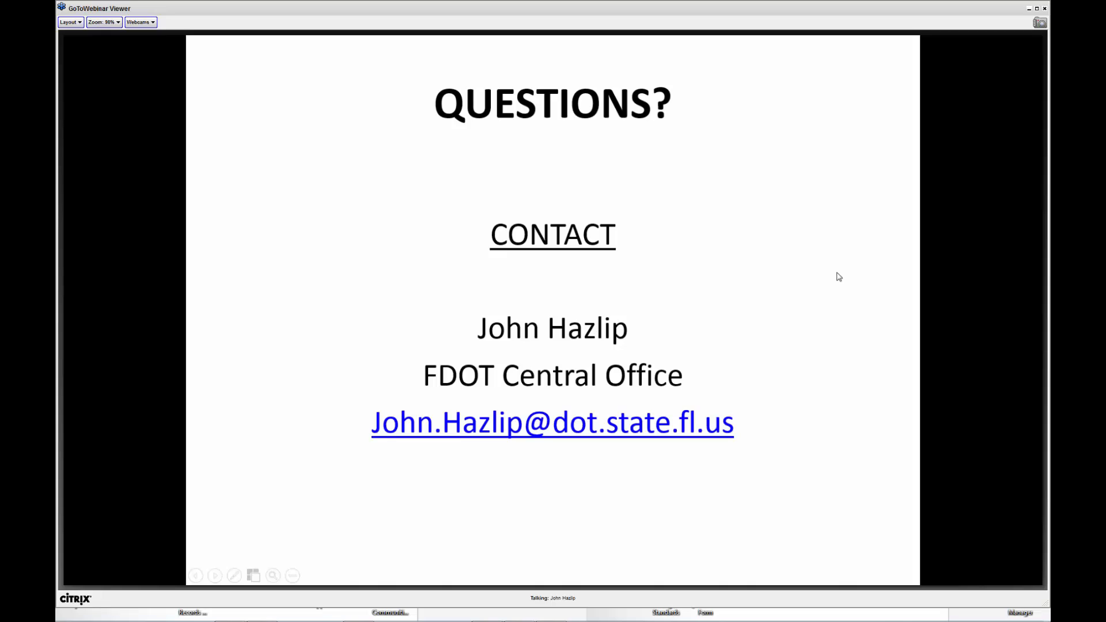